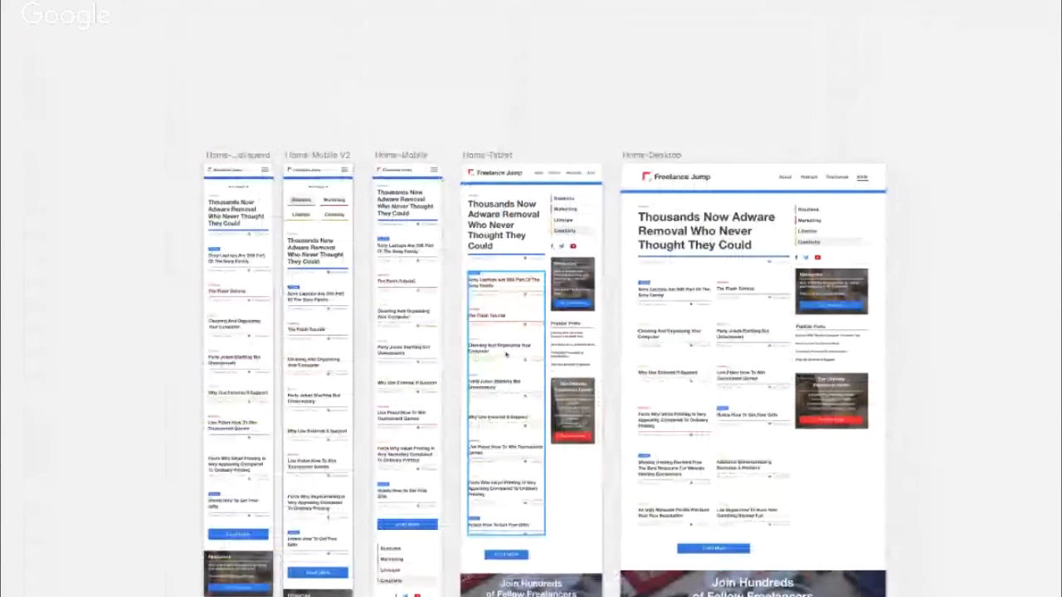
# - Review the finished home page designs across the mobile, tablet and desktop artboards
pyautogui.scroll(-2, 506, 354)
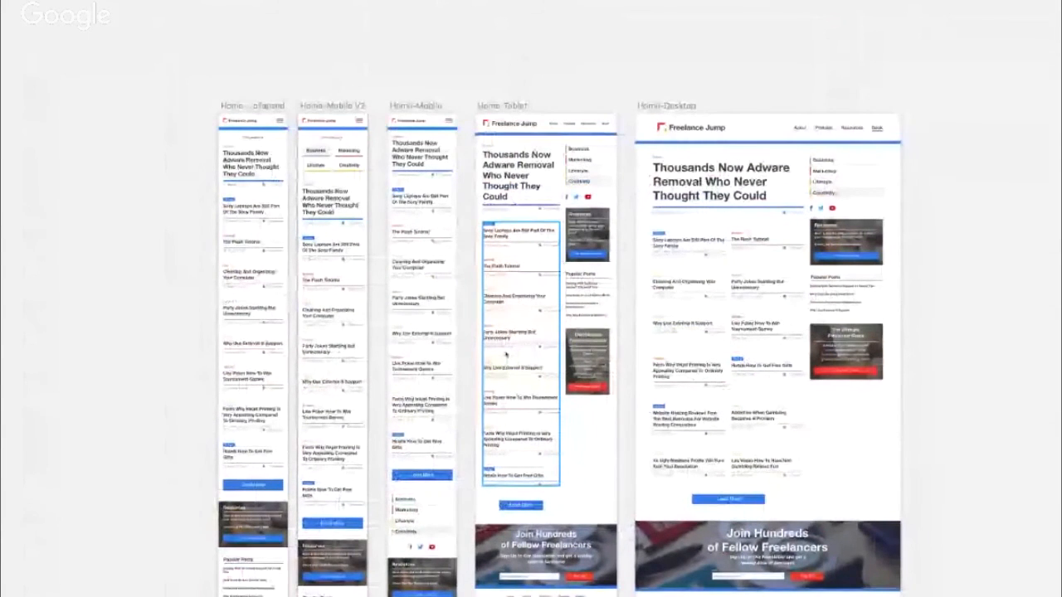
pyautogui.scroll(-1, 506, 354)
pyautogui.press('super+plus')
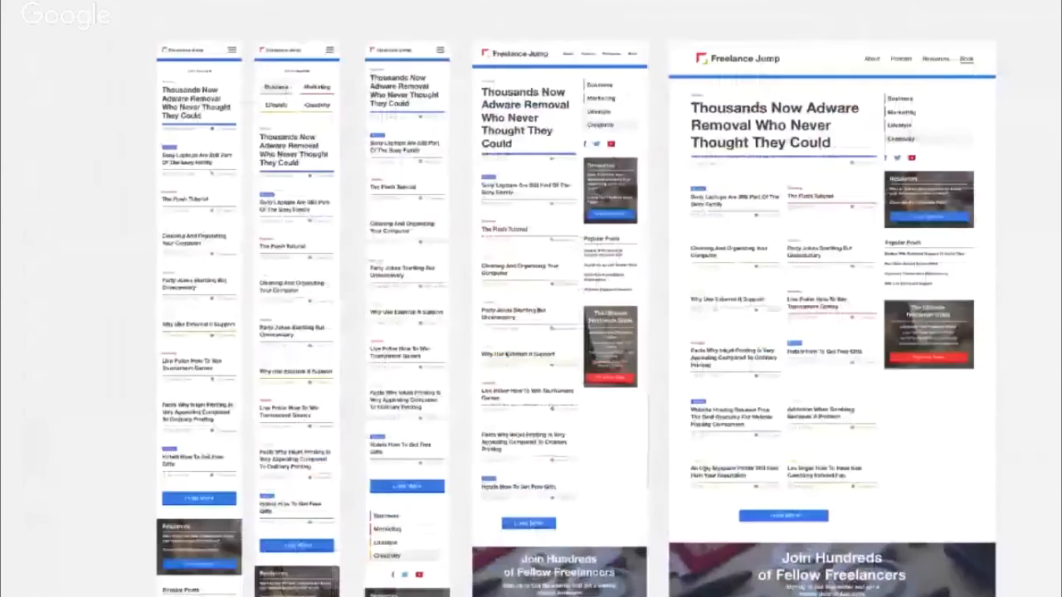
pyautogui.press('super+minus')
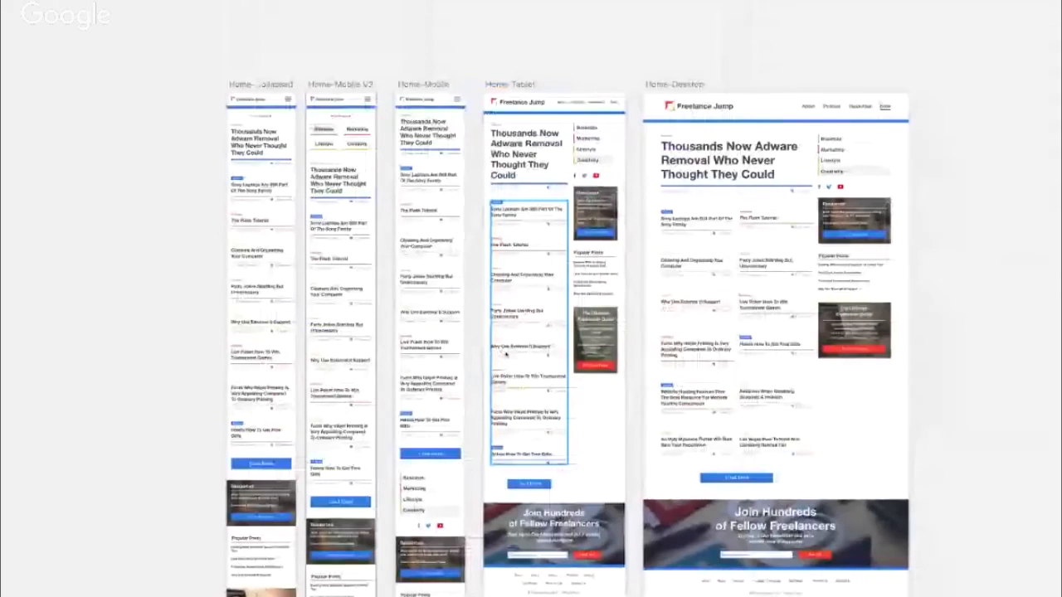
pyautogui.scroll(-3, 505, 354)
pyautogui.scroll(3, 506, 359)
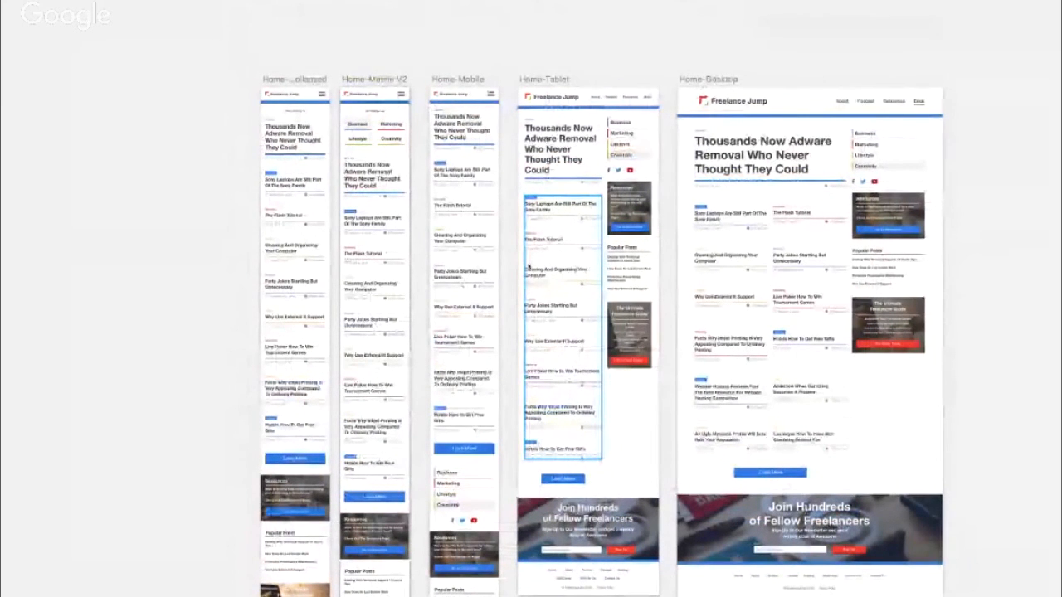
# - Switch from the finished design document to FreelanceJump-Sitepoint-Tutorial-Live-Lesson and show its wireframes without the interface
pyautogui.press('super+period')
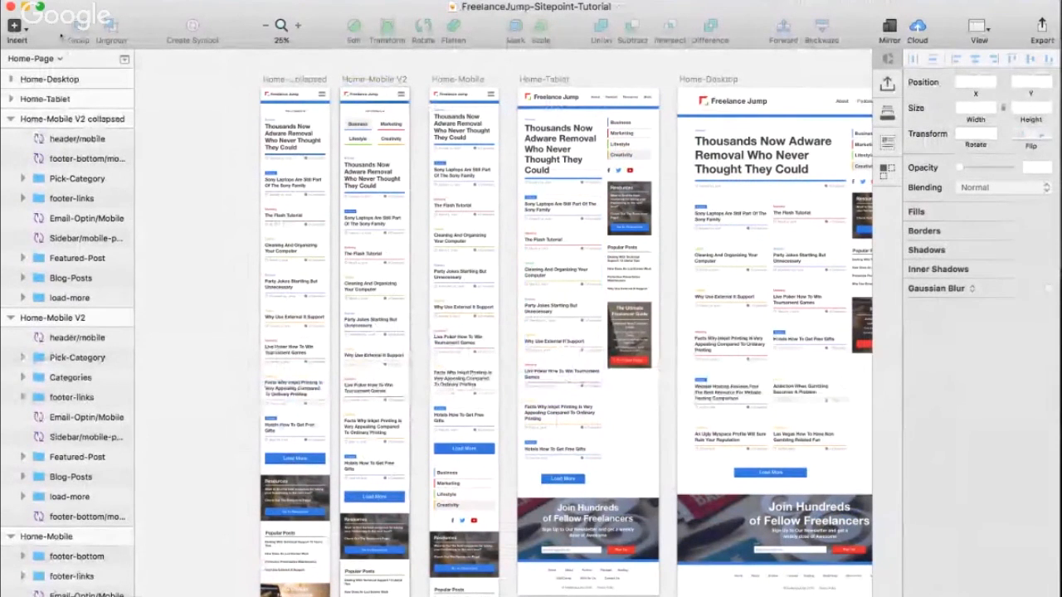
pyautogui.press('super+h')
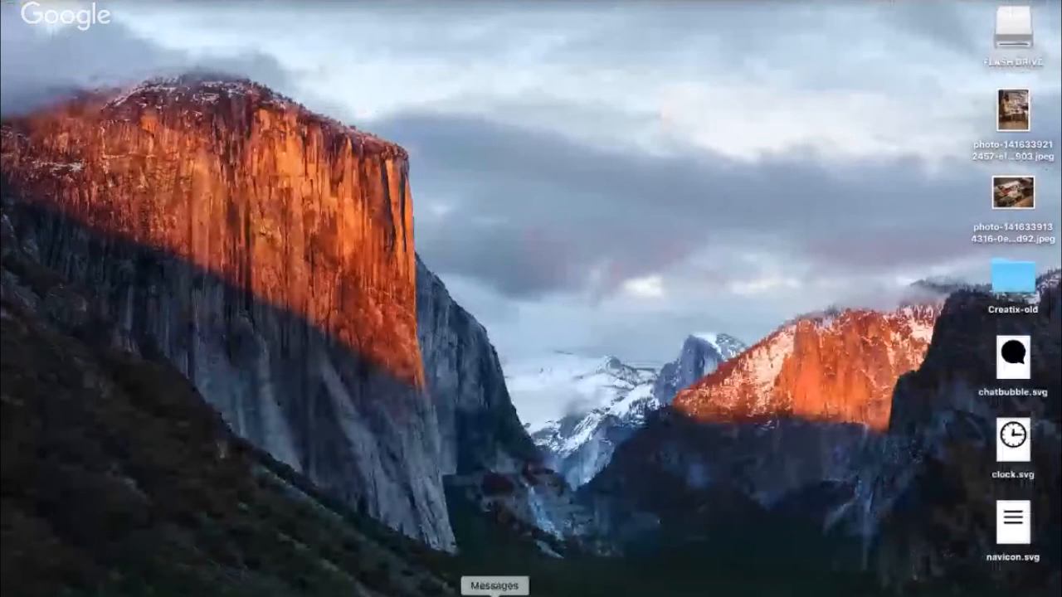
pyautogui.rightClick(522, 588)
pyautogui.click(614, 507)
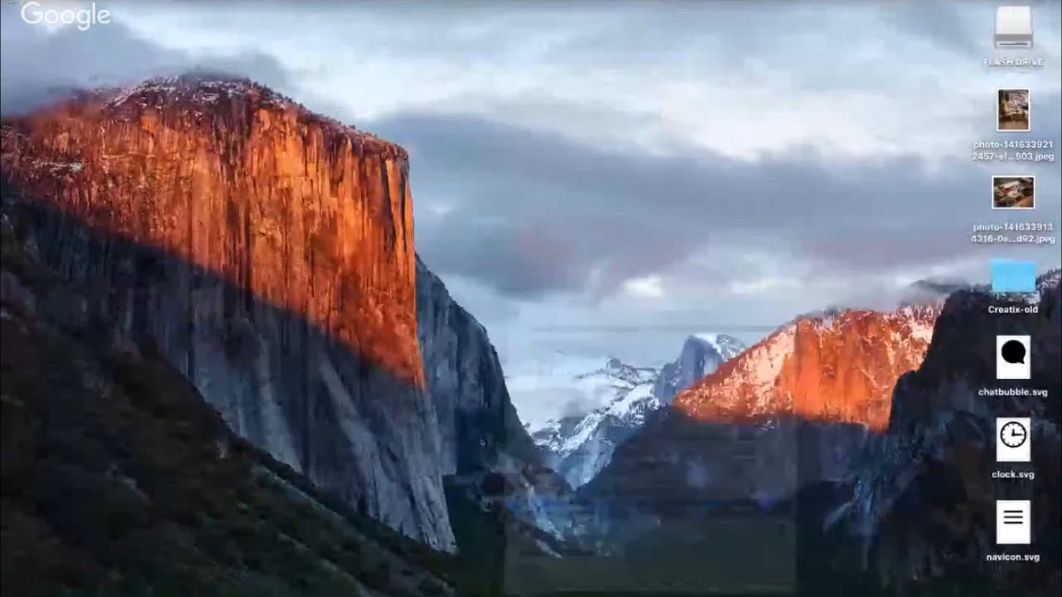
pyautogui.press('super+plus')
pyautogui.press('super+period')
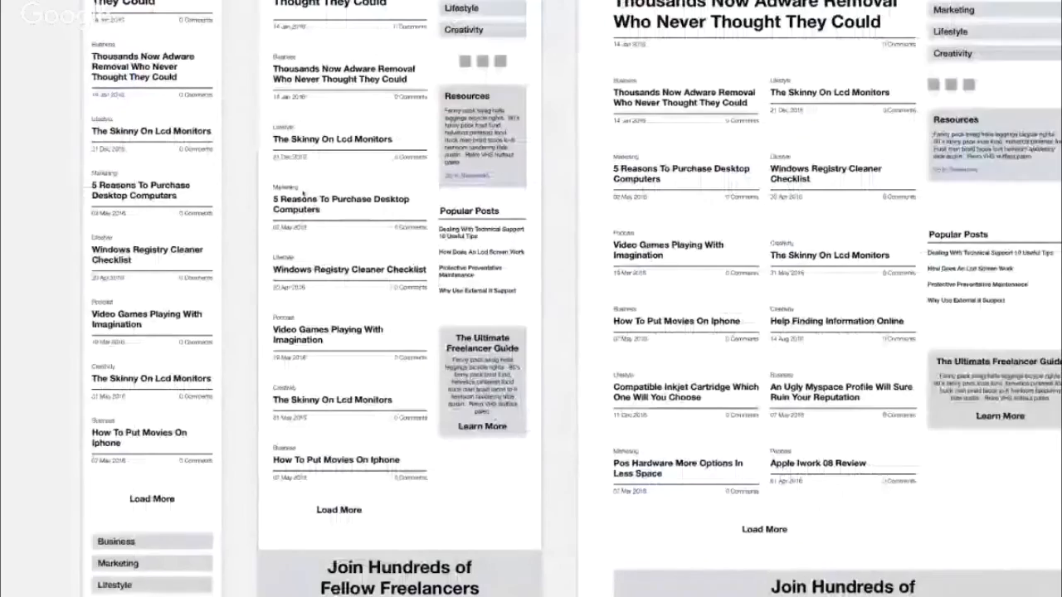
# - Examine the mobile wireframe from header to lower sections alongside the tablet and desktop wireframes, including its featured post
pyautogui.hscroll(-5, 302, 193)
pyautogui.scroll(2, 303, 194)
pyautogui.scroll(5, 302, 193)
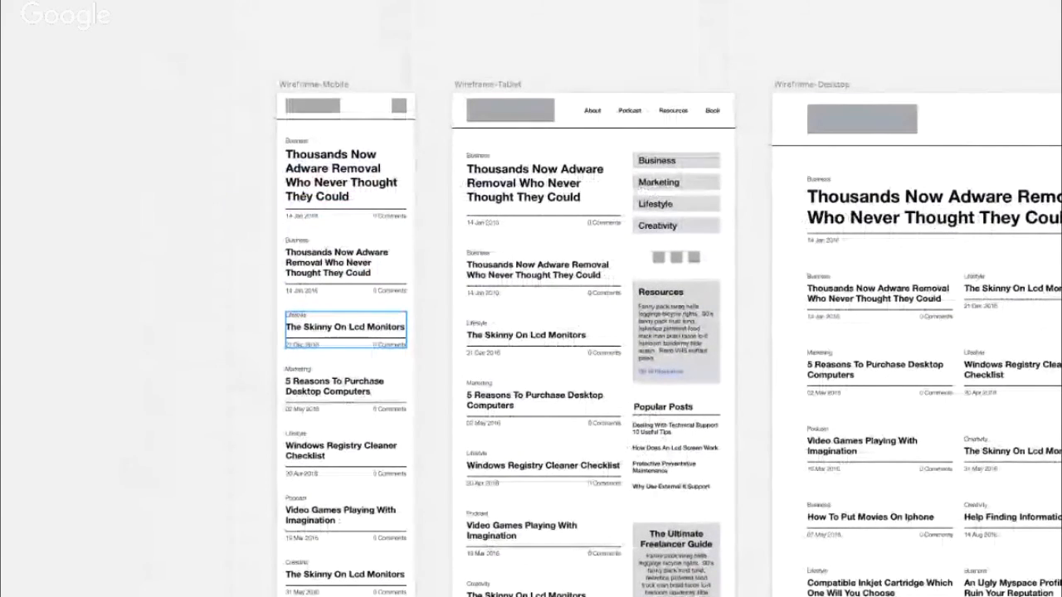
pyautogui.scroll(-2, 304, 196)
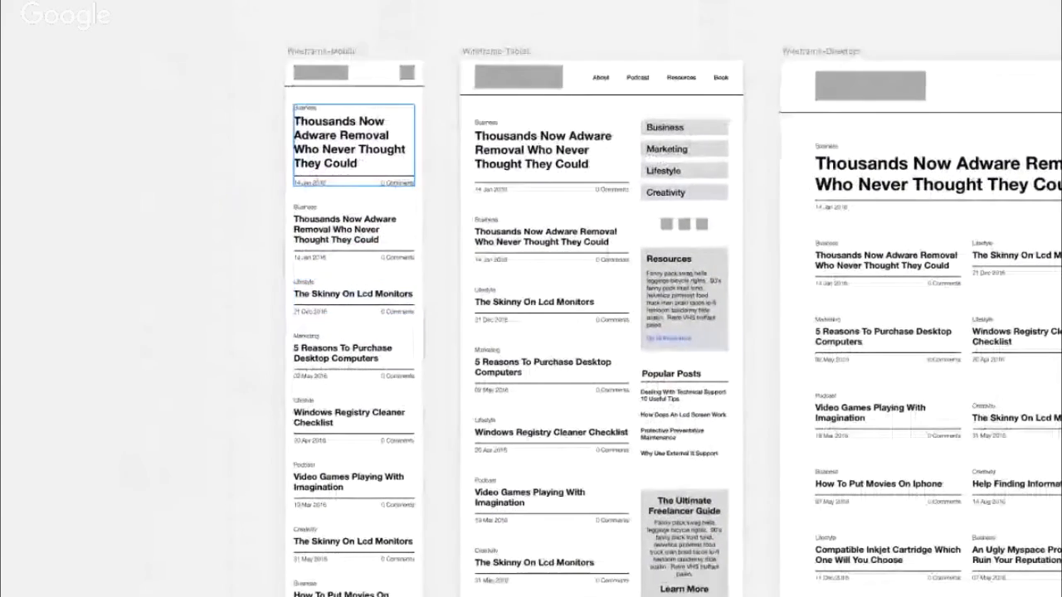
pyautogui.click(354, 146)
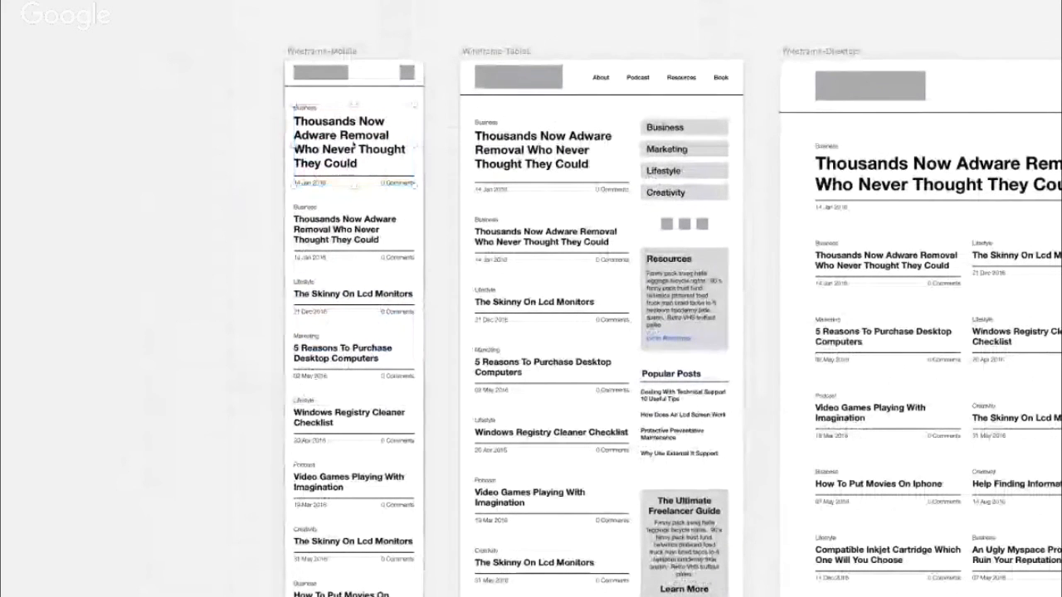
pyautogui.press('super+period')
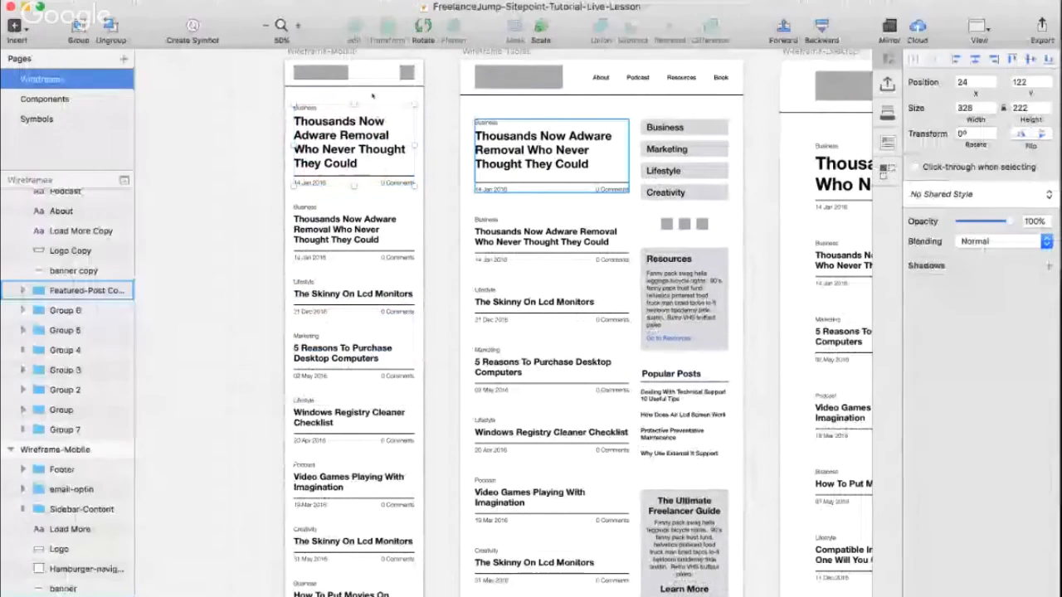
pyautogui.scroll(5, 373, 97)
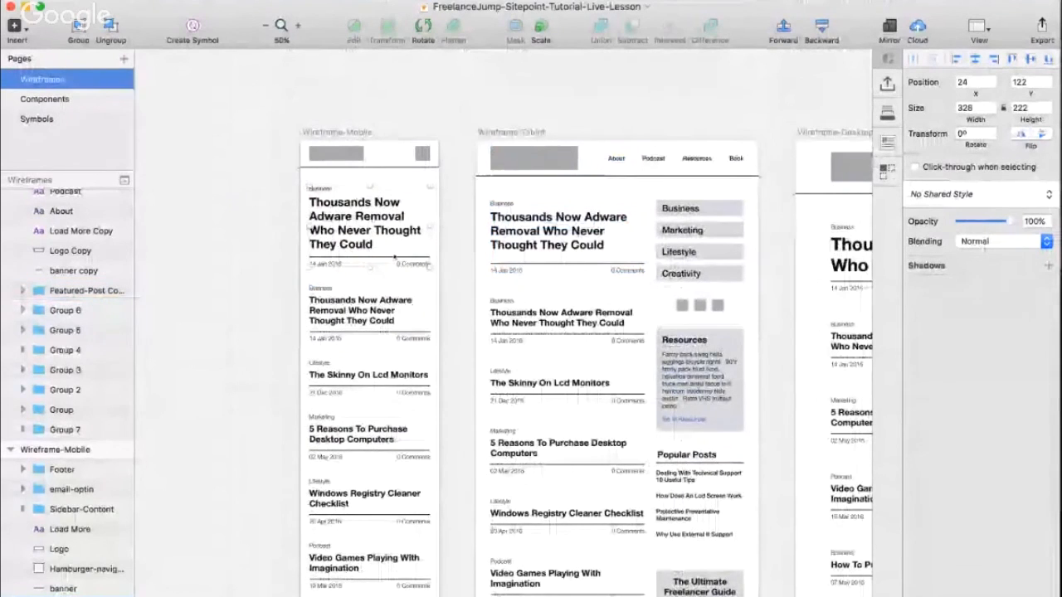
pyautogui.scroll(-20, 433, 330)
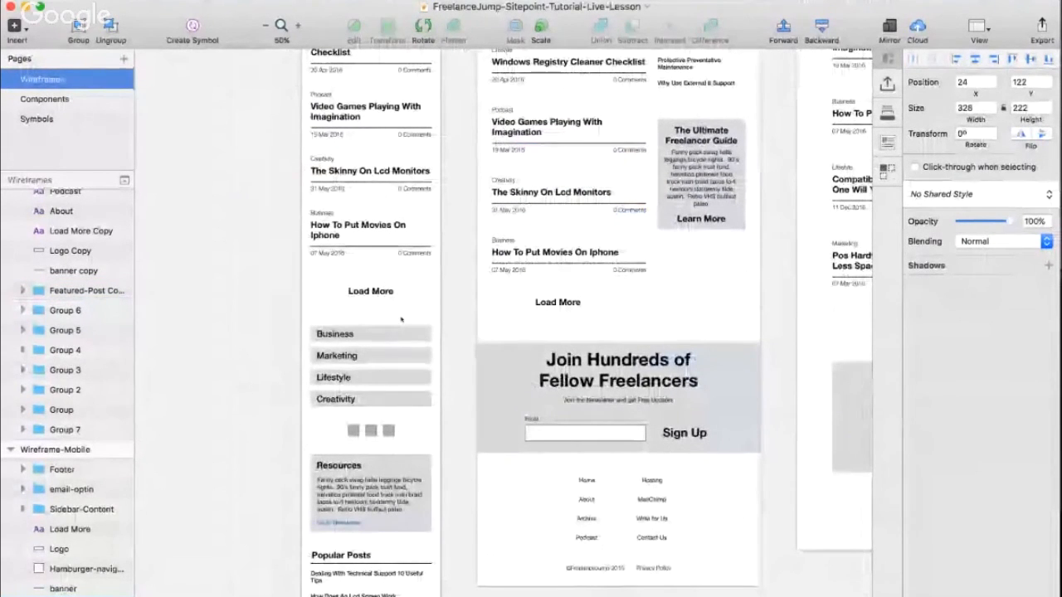
pyautogui.scroll(15, 401, 320)
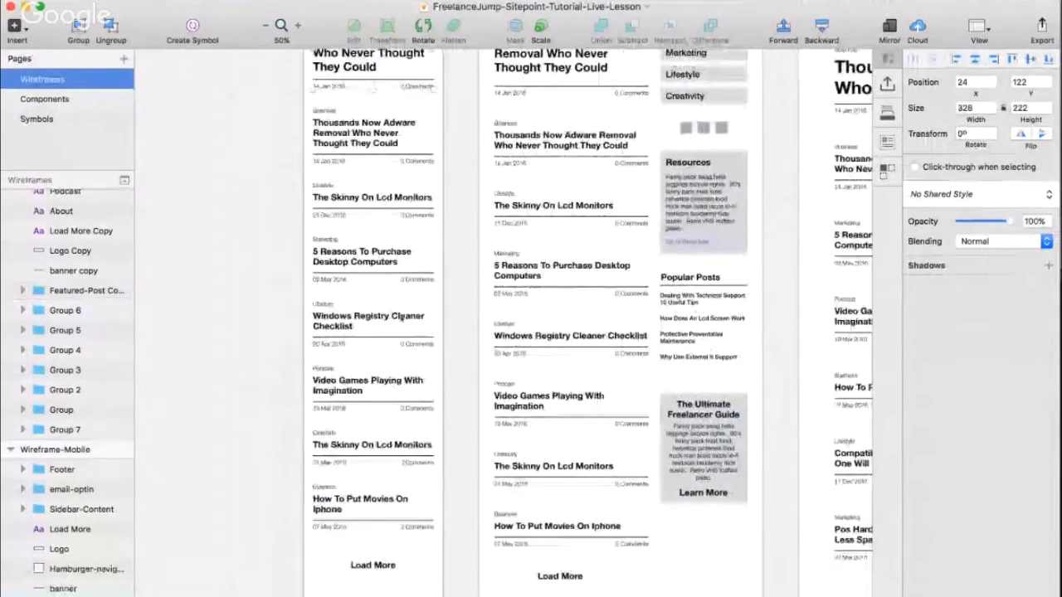
pyautogui.scroll(12, 401, 319)
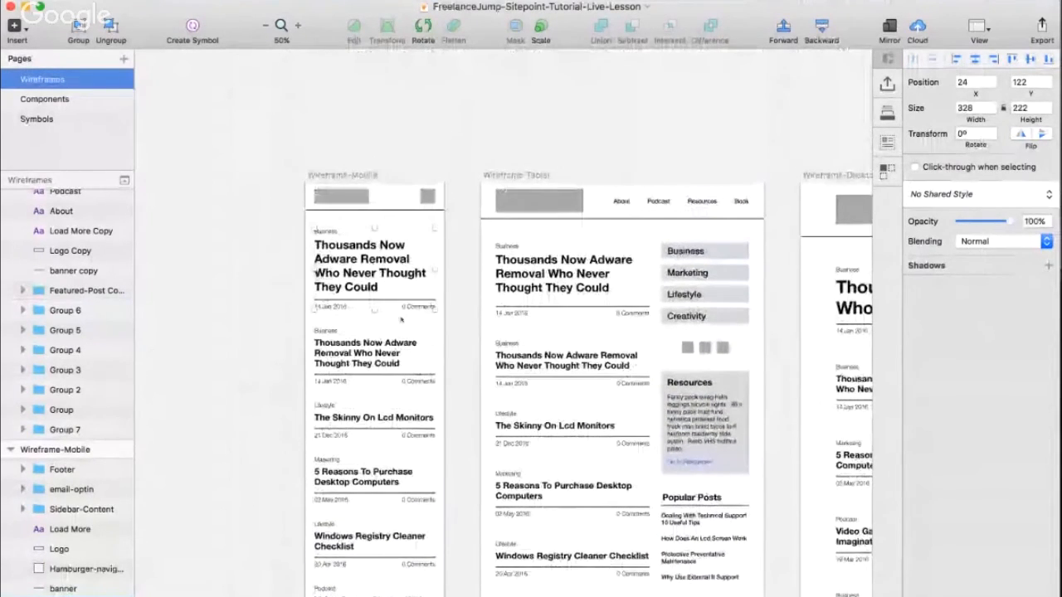
# - Inspect the mobile wireframe's header and post list up close, and compare them with the tablet and desktop layouts
pyautogui.press('super+period')
pyautogui.press('super+plus')
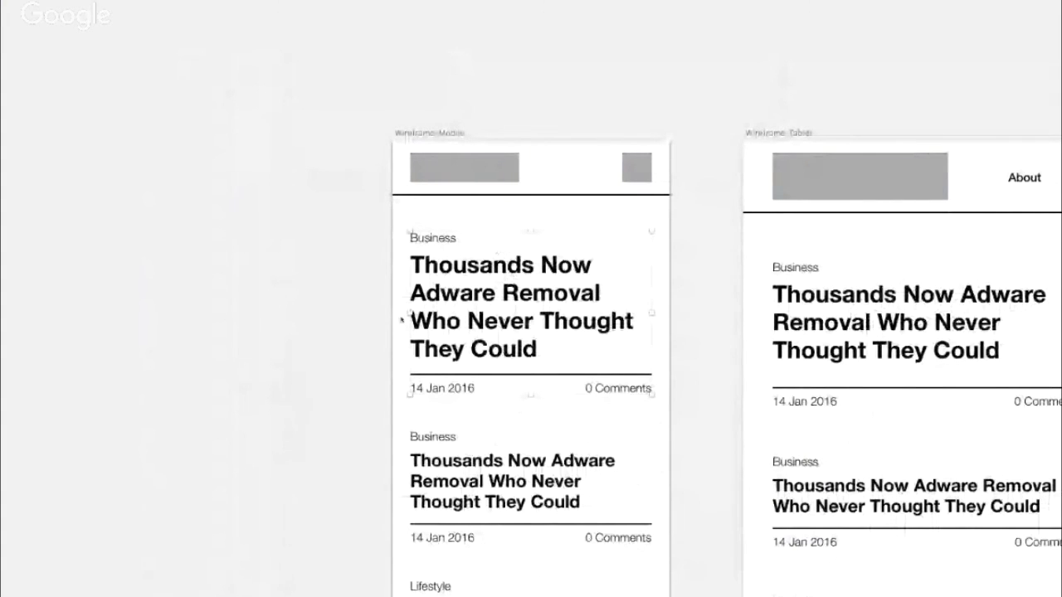
pyautogui.scroll(-5, 402, 320)
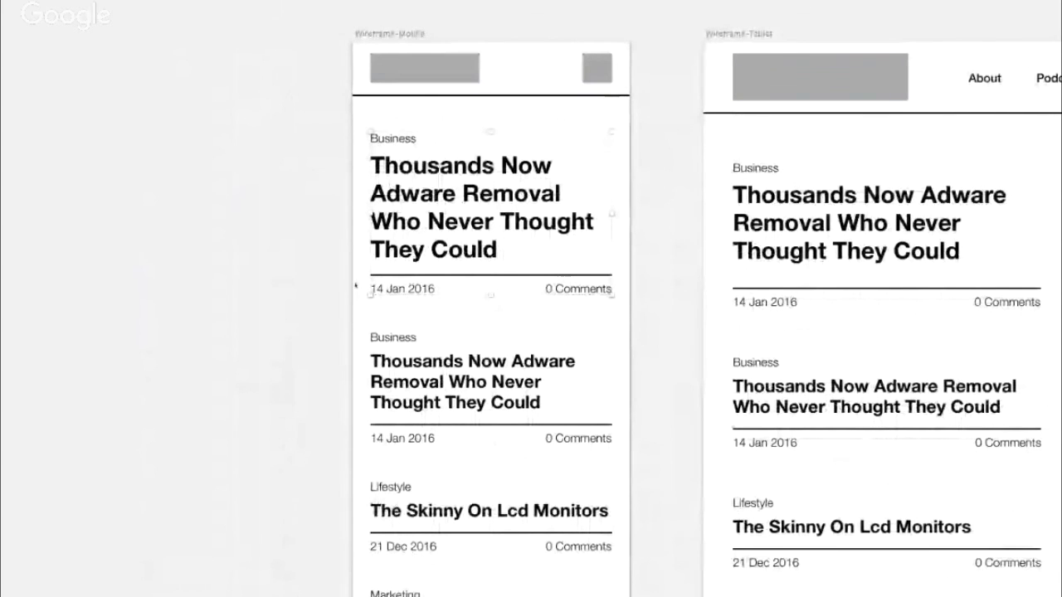
pyautogui.scroll(-5, 354, 286)
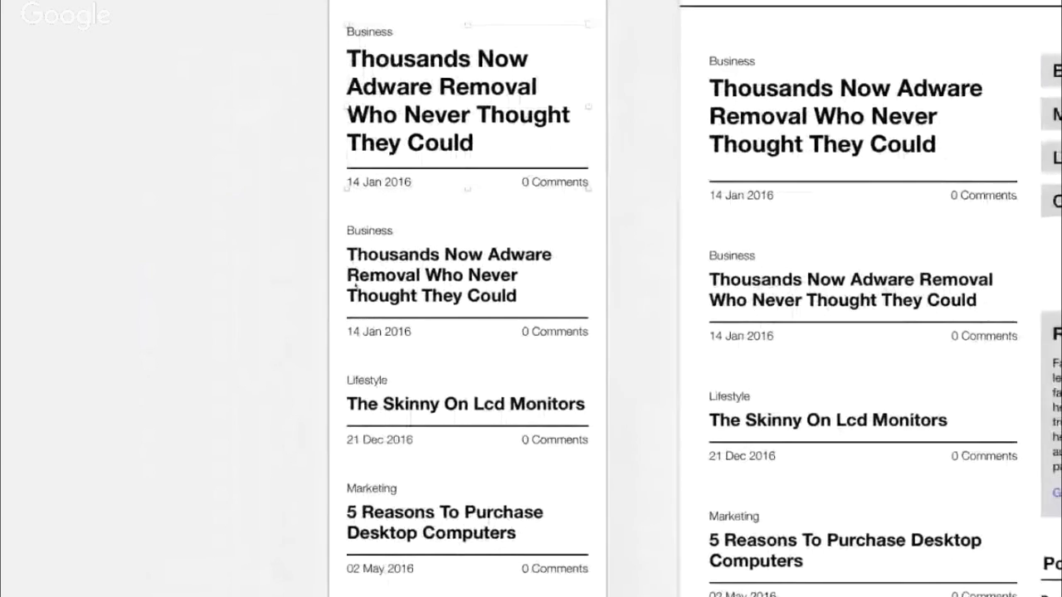
pyautogui.scroll(6, 355, 285)
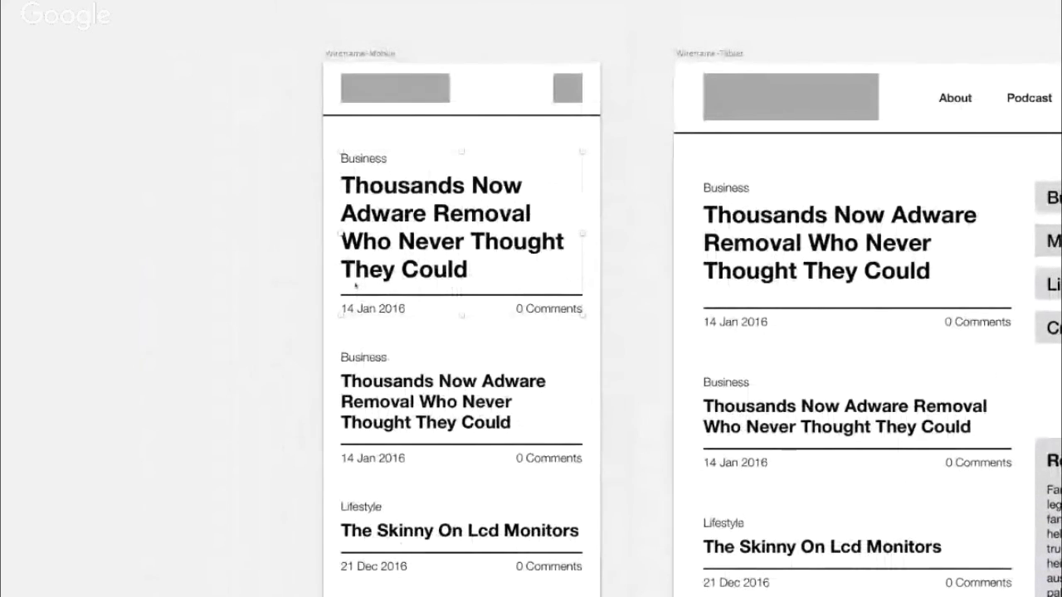
pyautogui.press('super+minus')
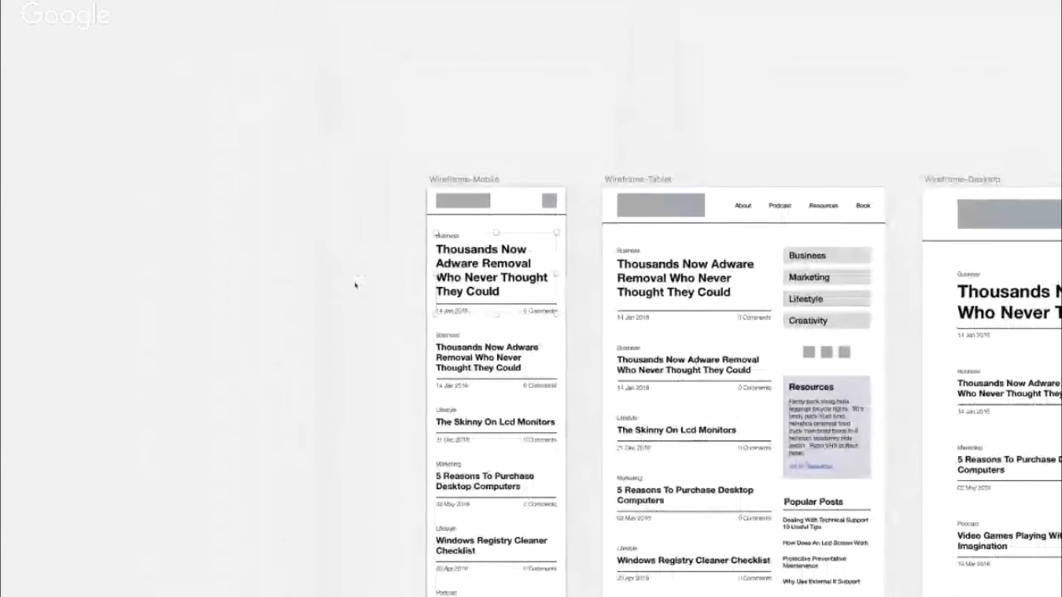
pyautogui.hscroll(10, 355, 285)
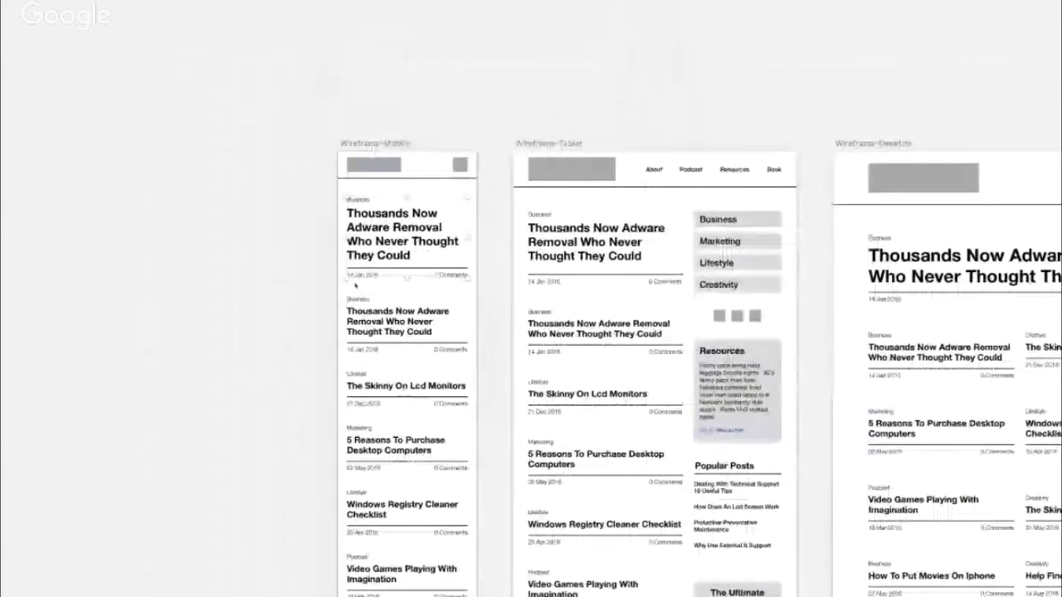
pyautogui.scroll(-5, 633, 370)
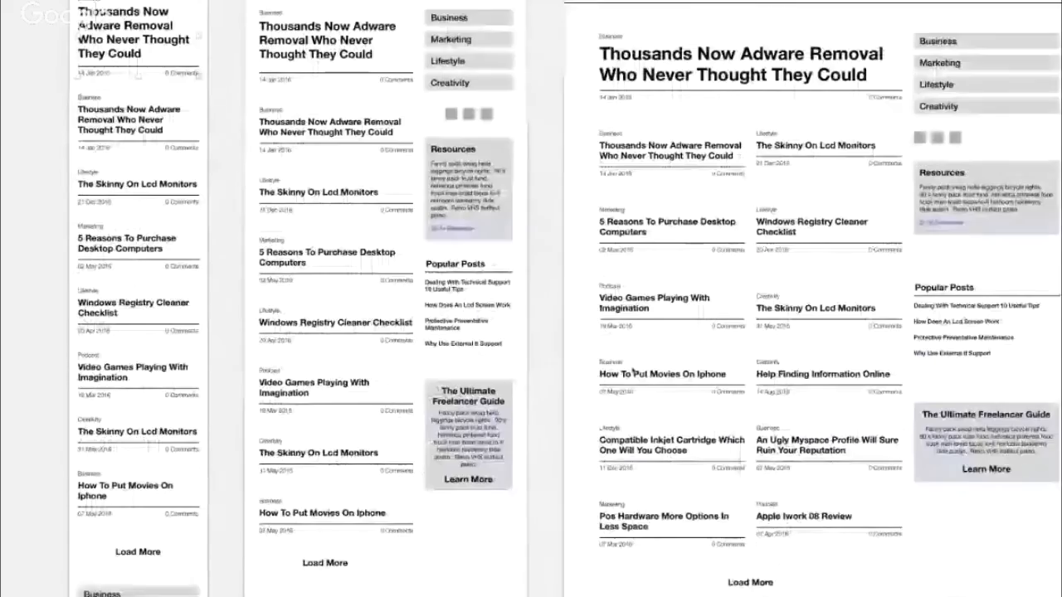
pyautogui.hscroll(-1, 633, 371)
# - Bring back the full interface and add a new page named Design to the document
pyautogui.press('super+period')
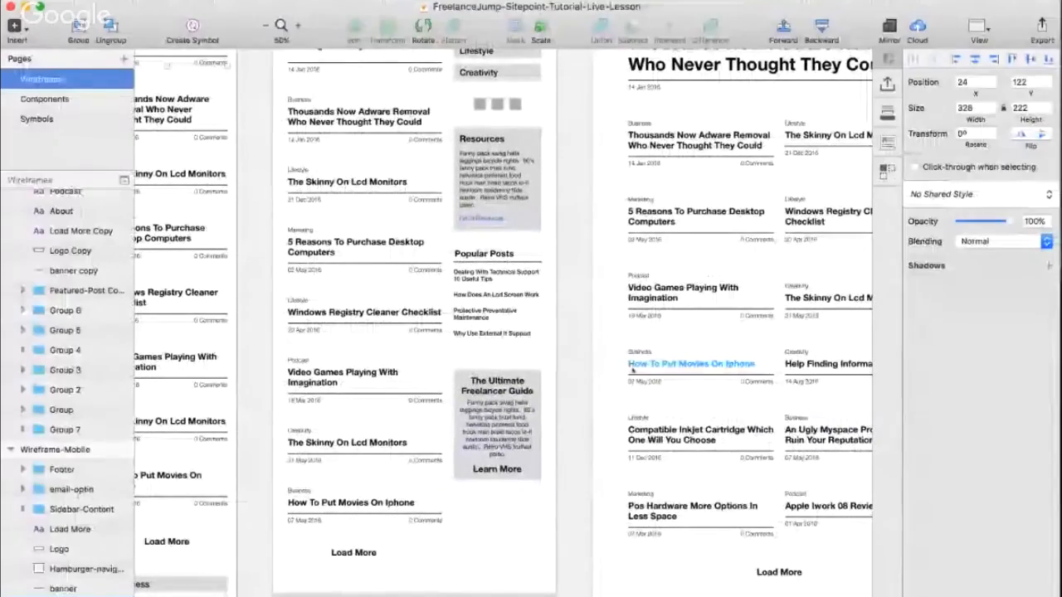
pyautogui.scroll(4, 632, 371)
pyautogui.hscroll(-2, 633, 371)
pyautogui.hscroll(-2, 633, 370)
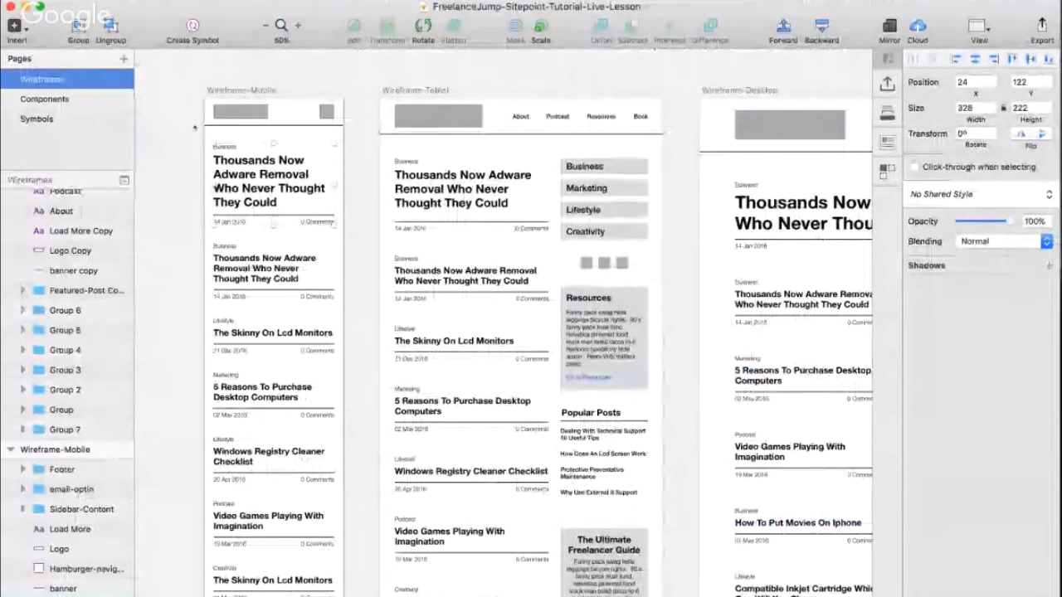
pyautogui.click(124, 59)
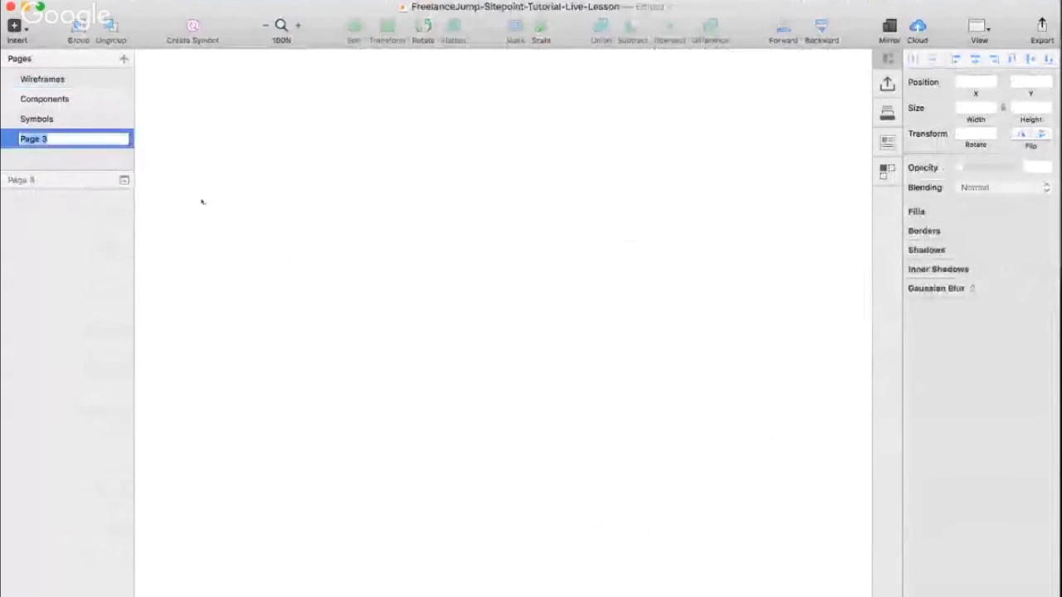
pyautogui.write('Design')
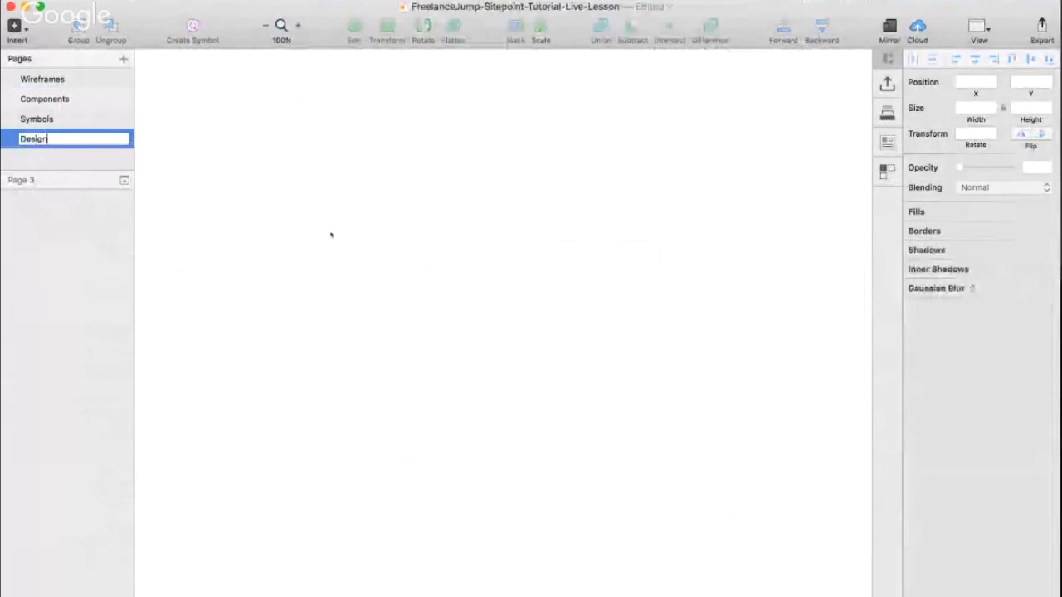
pyautogui.press('Return')
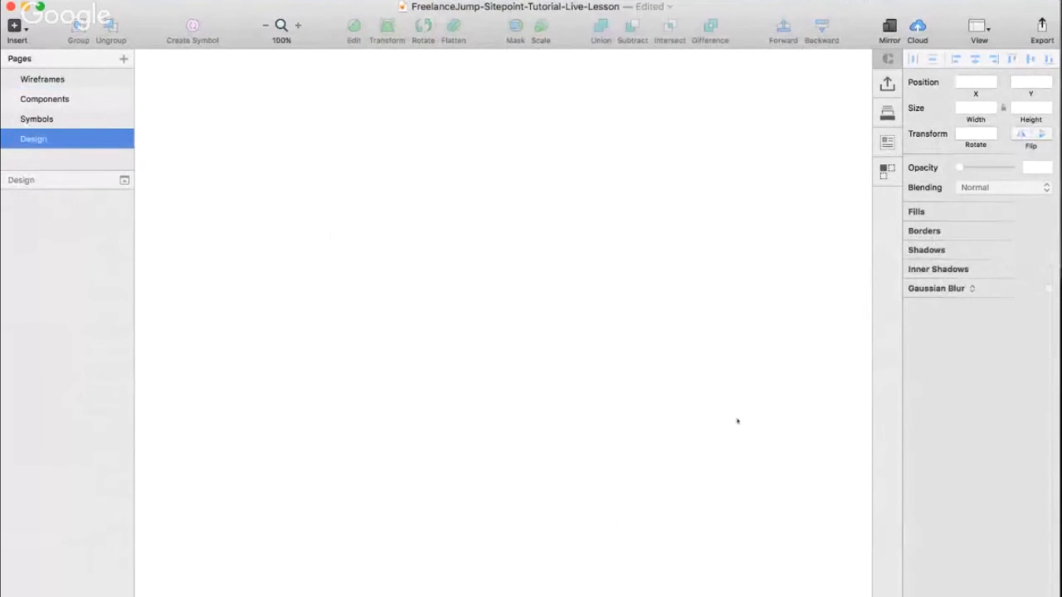
# - Insert an artboard on the Design page using the iPhone 7 preset, 375x667 px
pyautogui.press('a')
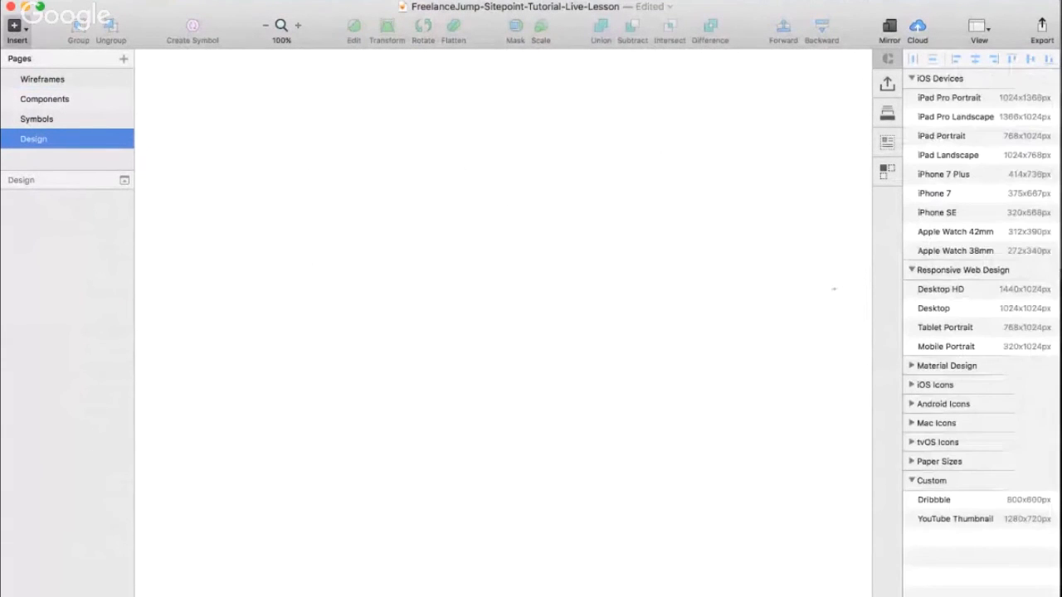
pyautogui.click(937, 193)
pyautogui.scroll(-5, 597, 273)
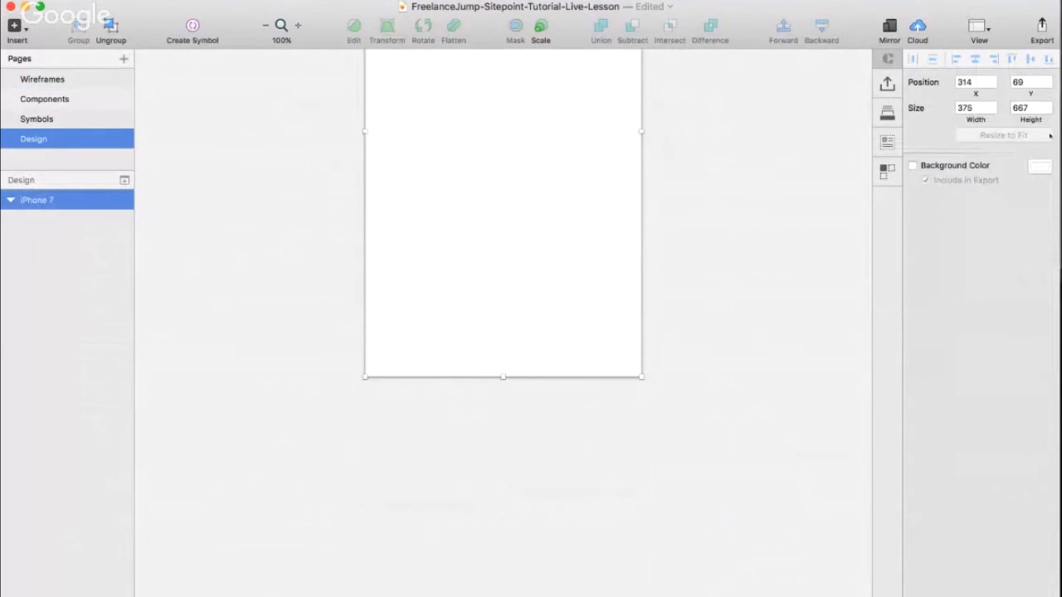
pyautogui.press('super+minus')
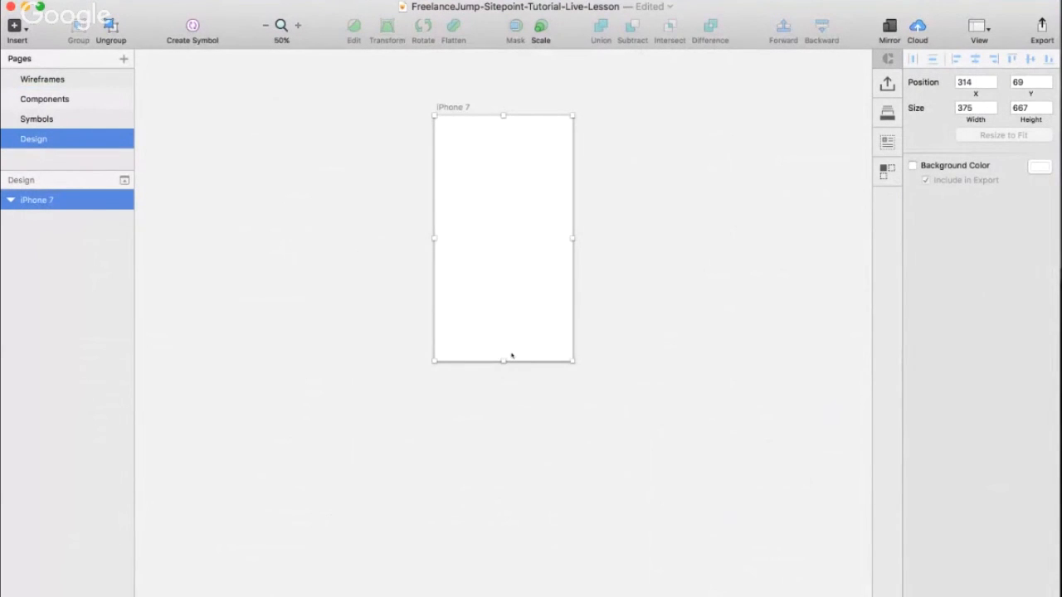
# - Extend the iPhone 7 artboard downward to a height of about 1712 px
pyautogui.moveTo(504, 361); pyautogui.dragTo(502, 579)
pyautogui.scroll(-4, 614, 443)
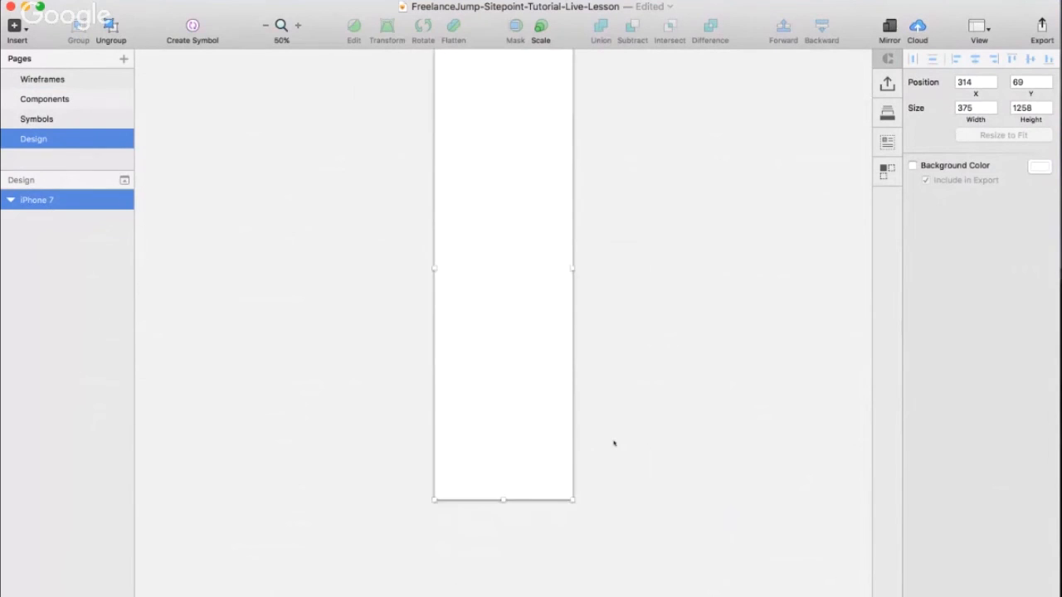
pyautogui.moveTo(502, 451); pyautogui.dragTo(503, 596)
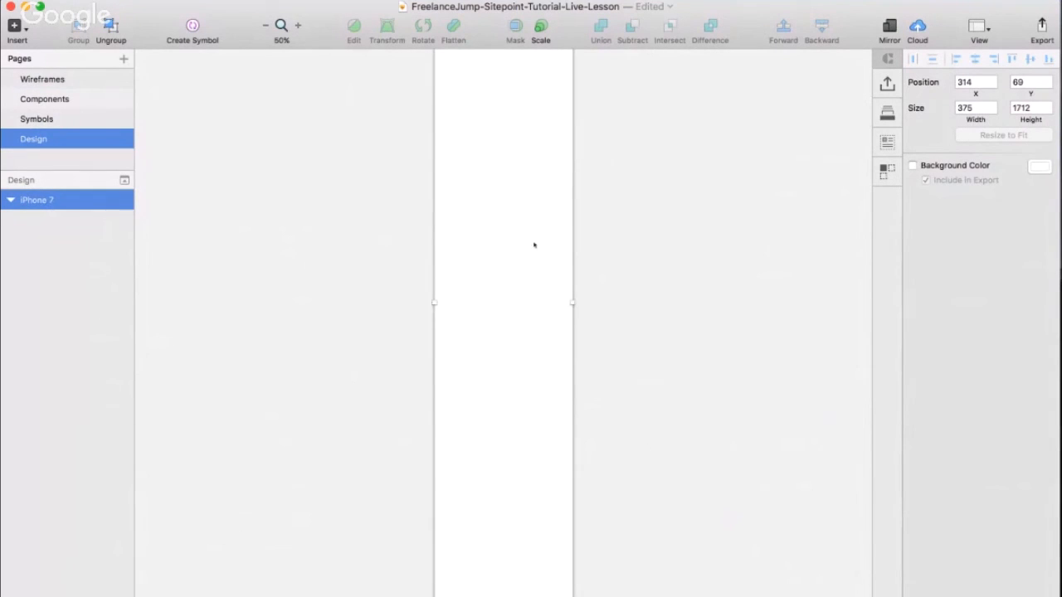
pyautogui.scroll(4, 535, 244)
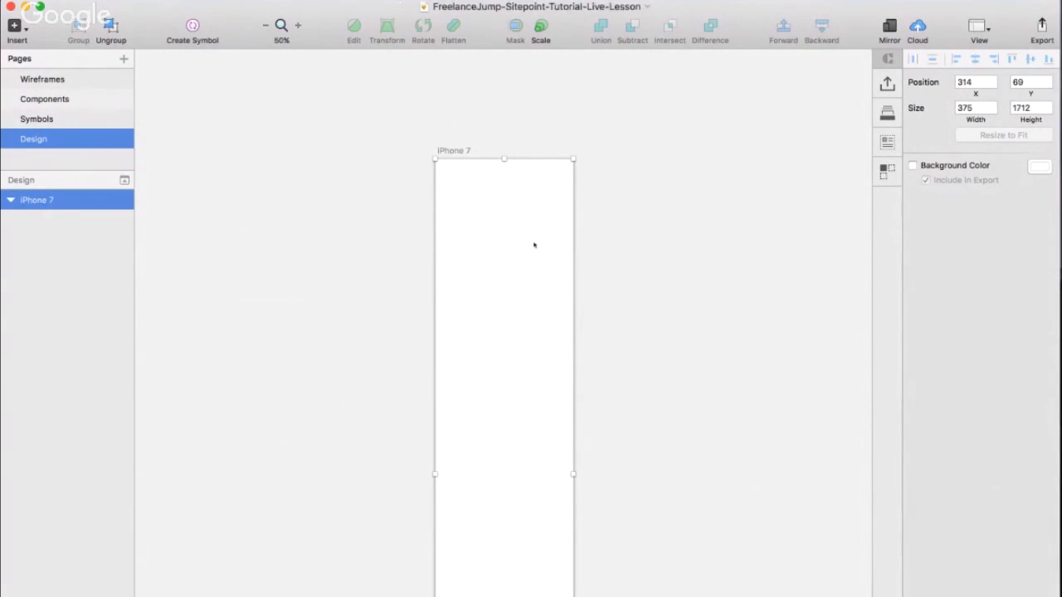
pyautogui.press('super+plus')
pyautogui.scroll(5, 535, 244)
pyautogui.scroll(4, 534, 244)
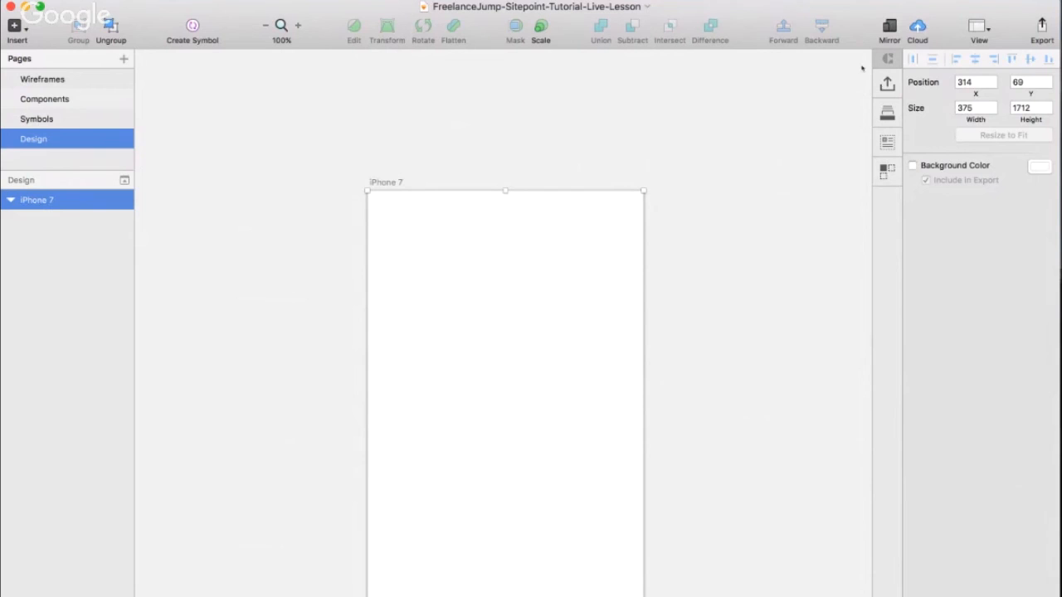
# - Show the column layout on the iPhone 7 artboard and set it to 4 columns with a 32 px gutter width
pyautogui.click(979, 28)
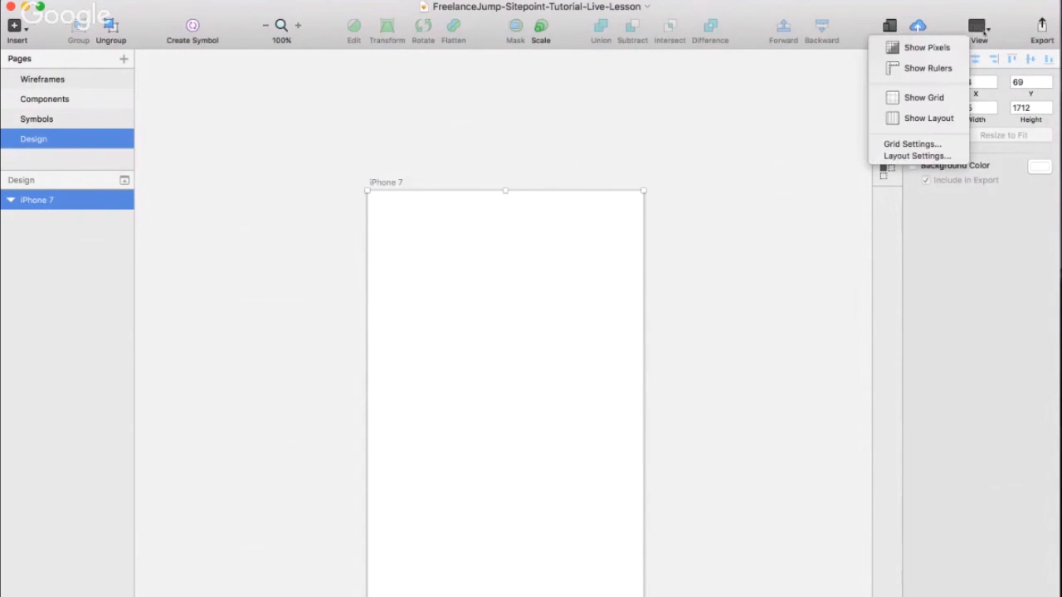
pyautogui.click(929, 118)
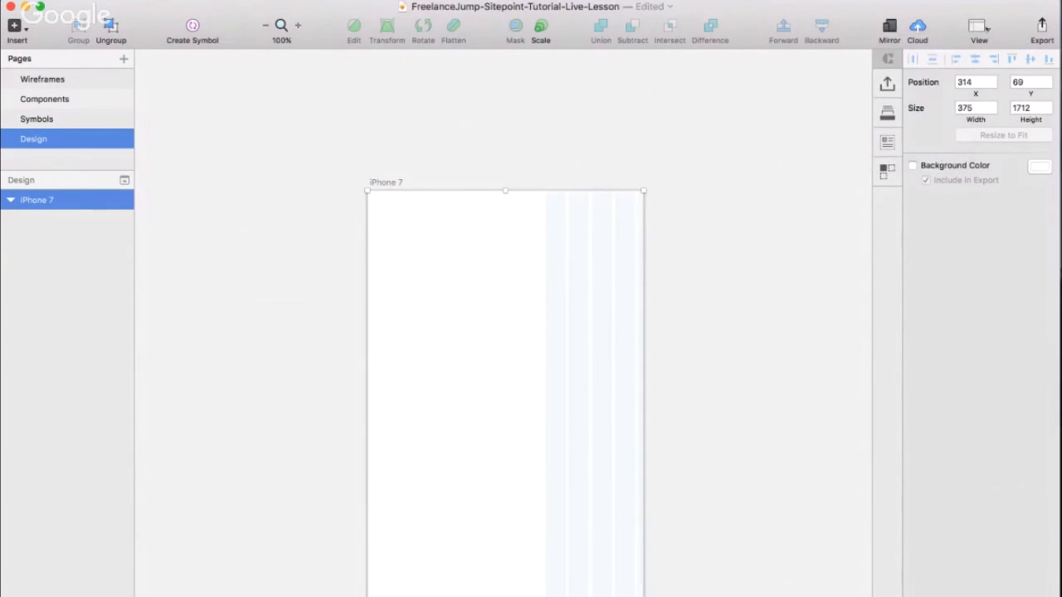
pyautogui.click(979, 29)
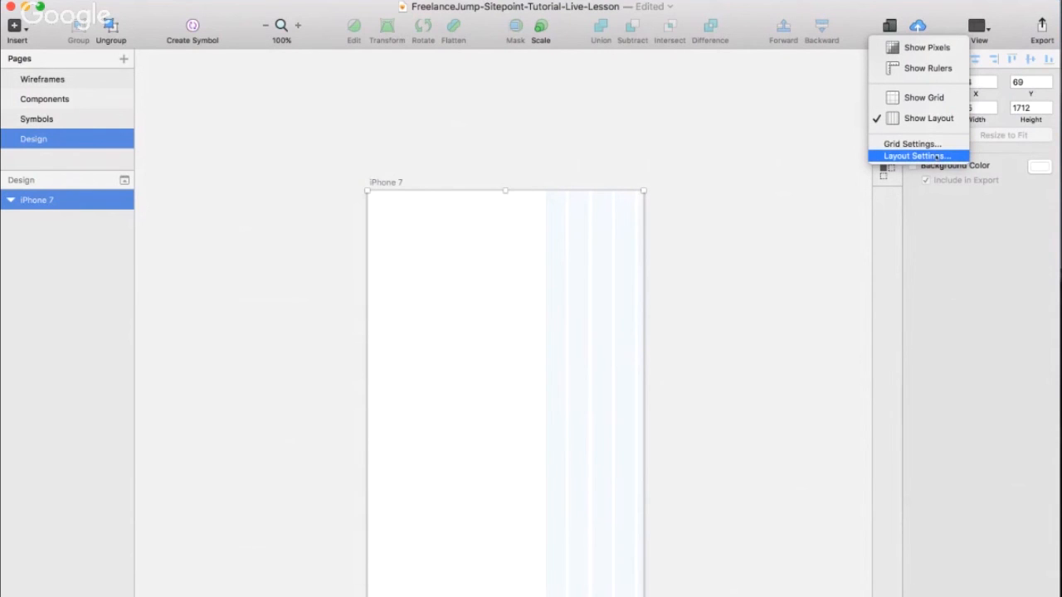
pyautogui.click(937, 156)
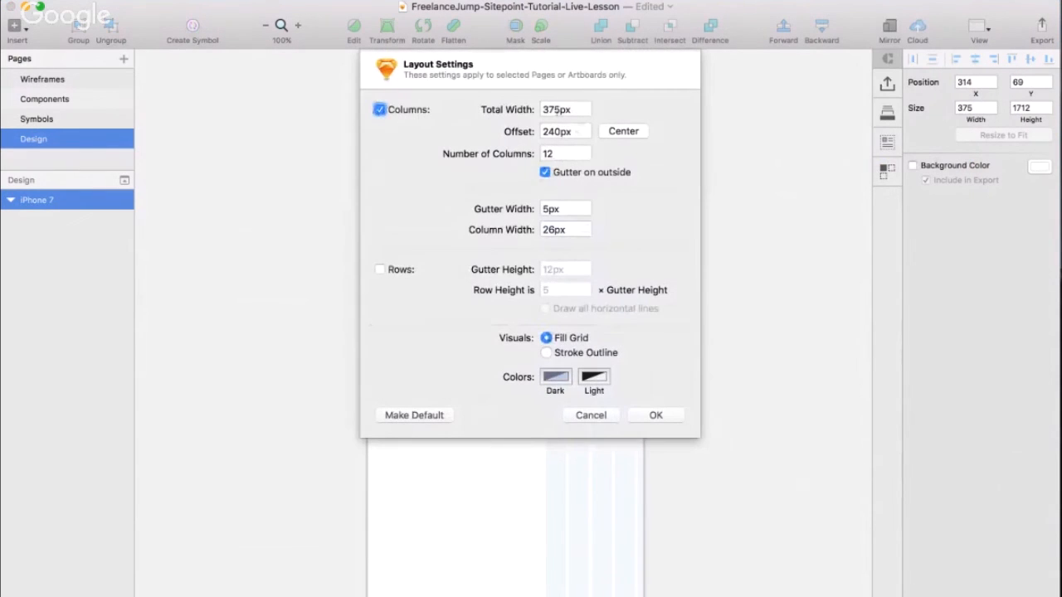
pyautogui.doubleClick(571, 156)
pyautogui.write('4')
pyautogui.doubleClick(562, 213)
pyautogui.write('68')
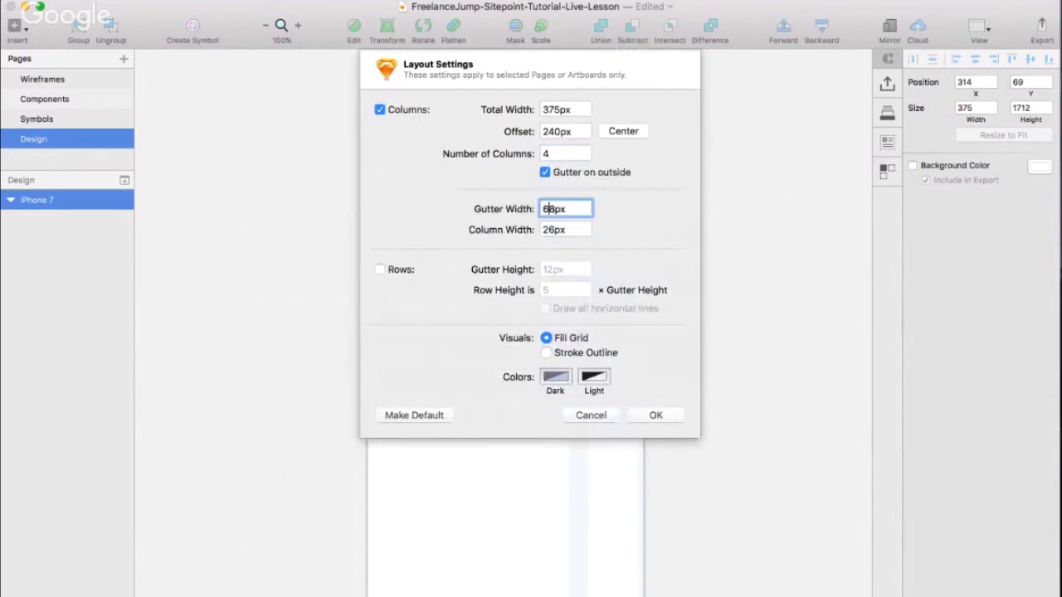
pyautogui.moveTo(556, 210); pyautogui.dragTo(537, 211)
pyautogui.write('32')
pyautogui.click(550, 230)
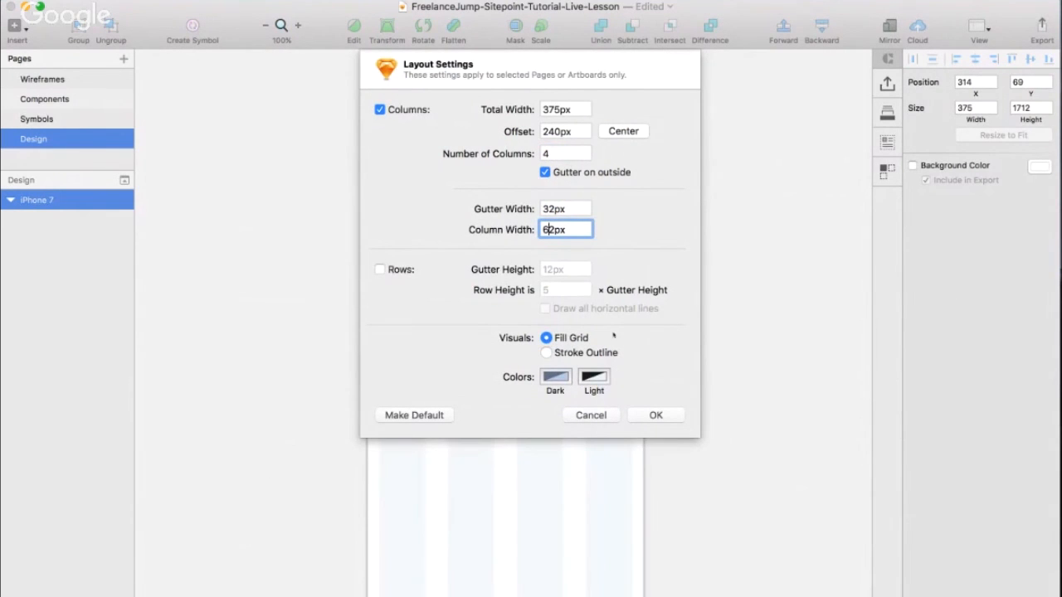
pyautogui.click(674, 416)
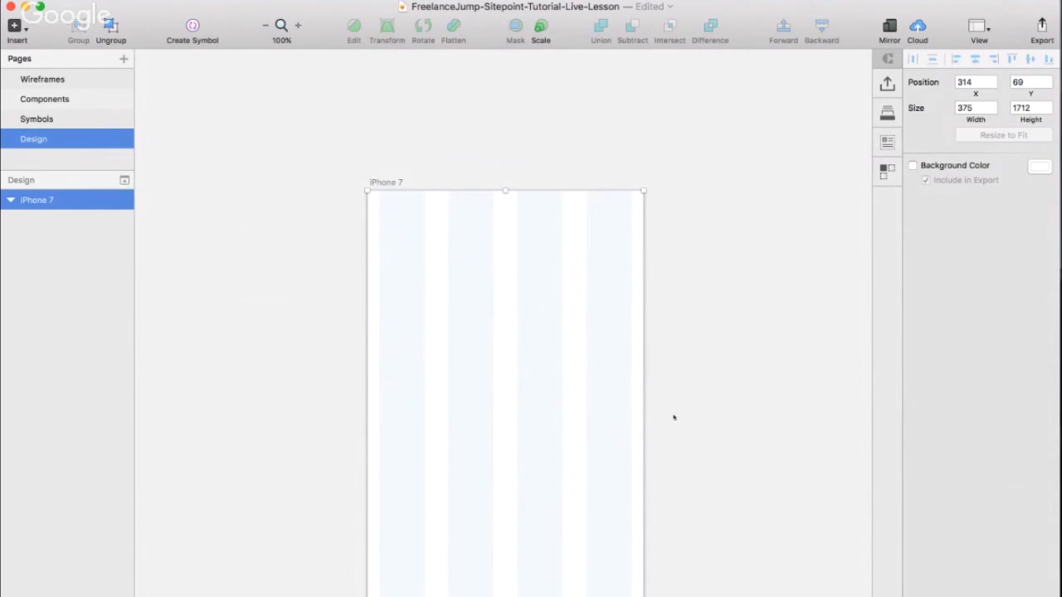
# - Go to the Wireframes page and hide the interface to view the wireframes full screen
pyautogui.scroll(-3, 674, 417)
pyautogui.hscroll(-2, 674, 417)
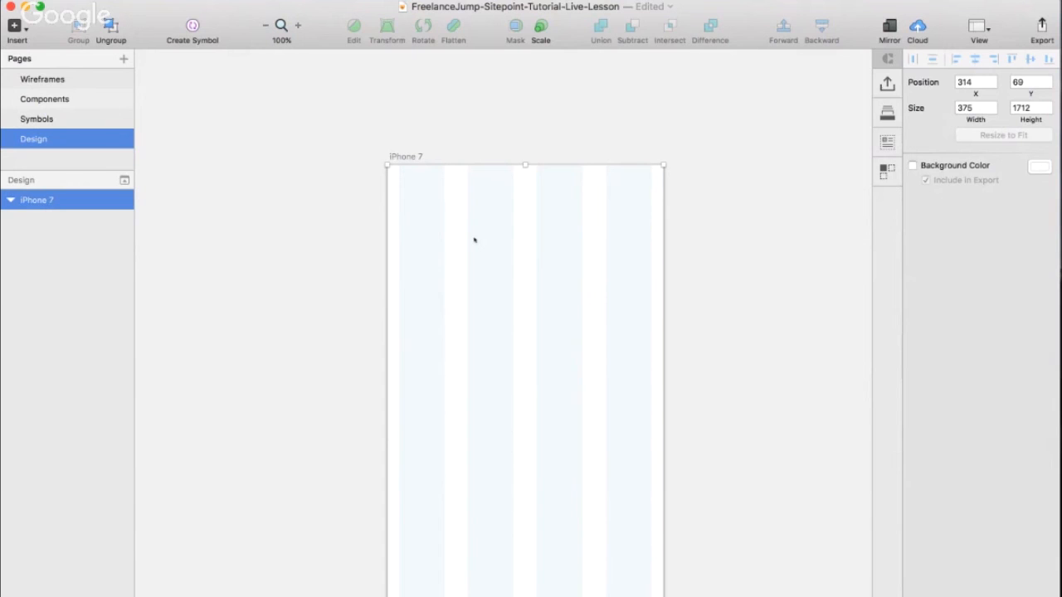
pyautogui.scroll(-3, 474, 240)
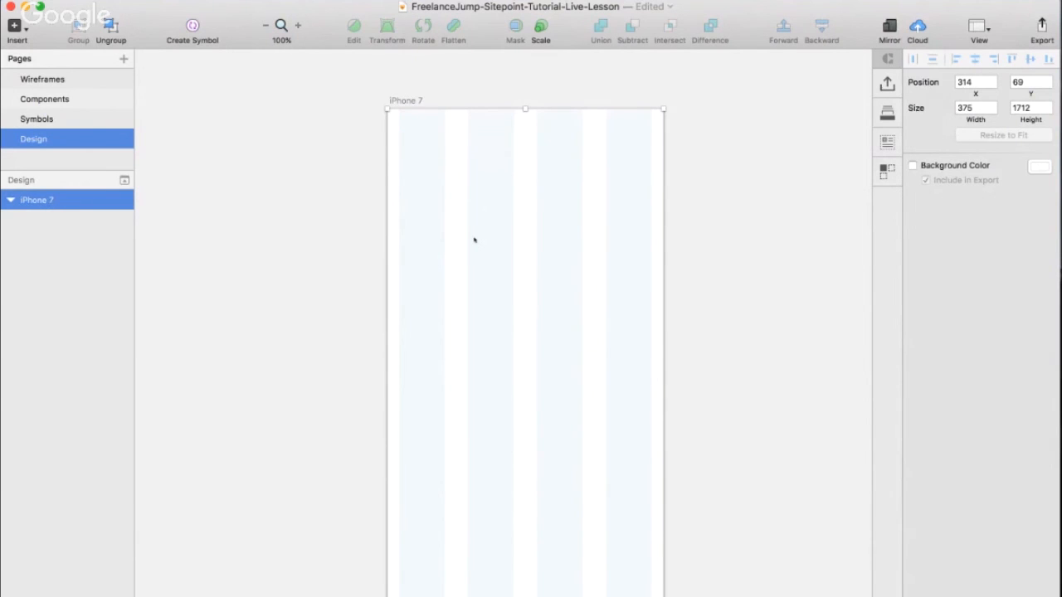
pyautogui.click(43, 80)
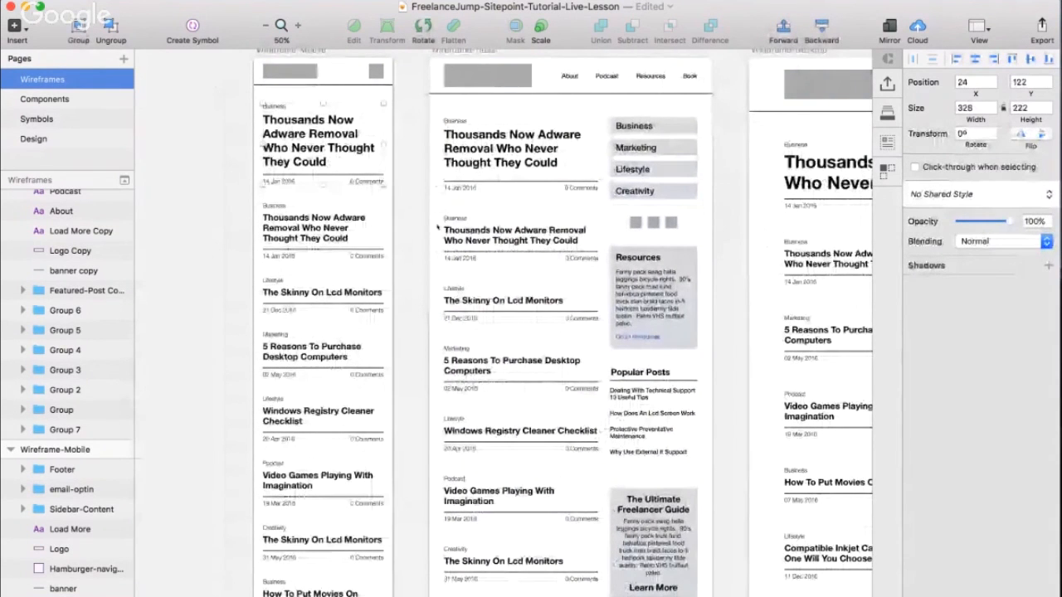
pyautogui.press('super+period')
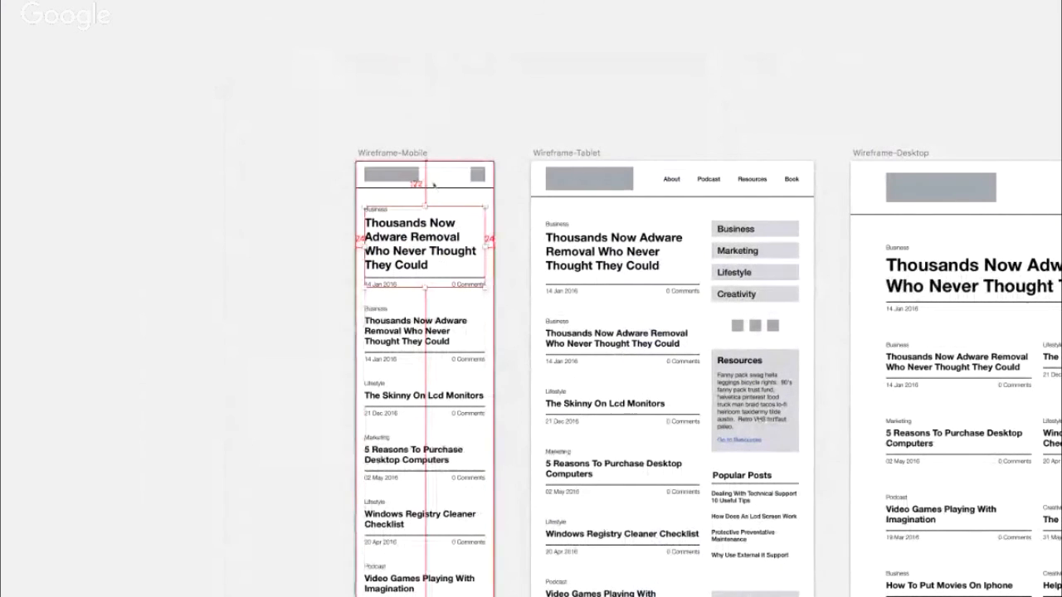
# - Examine the header and post list of the mobile wireframe down to Load More, alongside the tablet and desktop versions
pyautogui.scroll(-5, 411, 191)
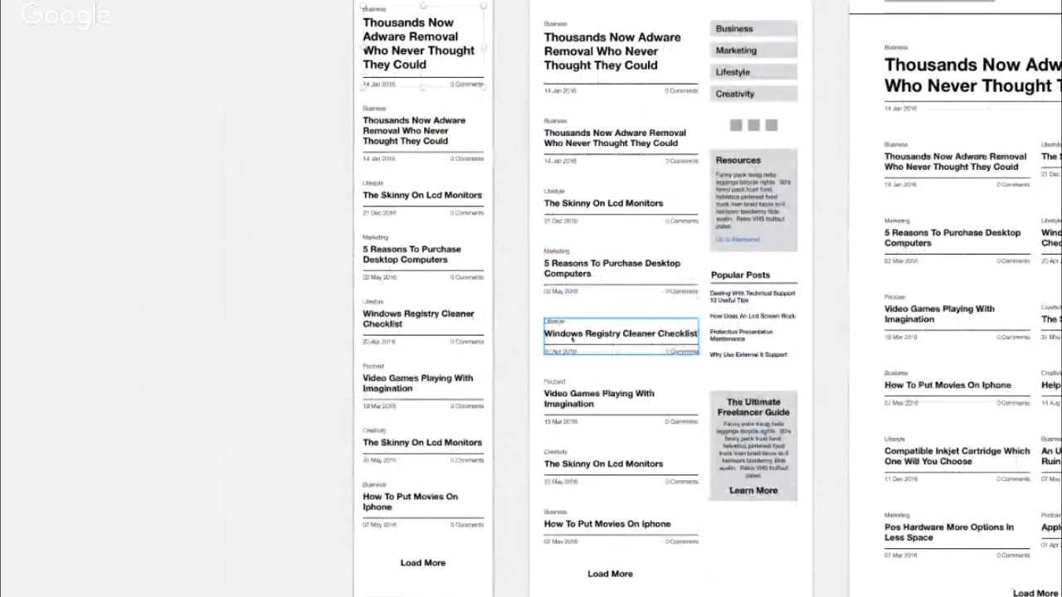
pyautogui.scroll(3, 567, 294)
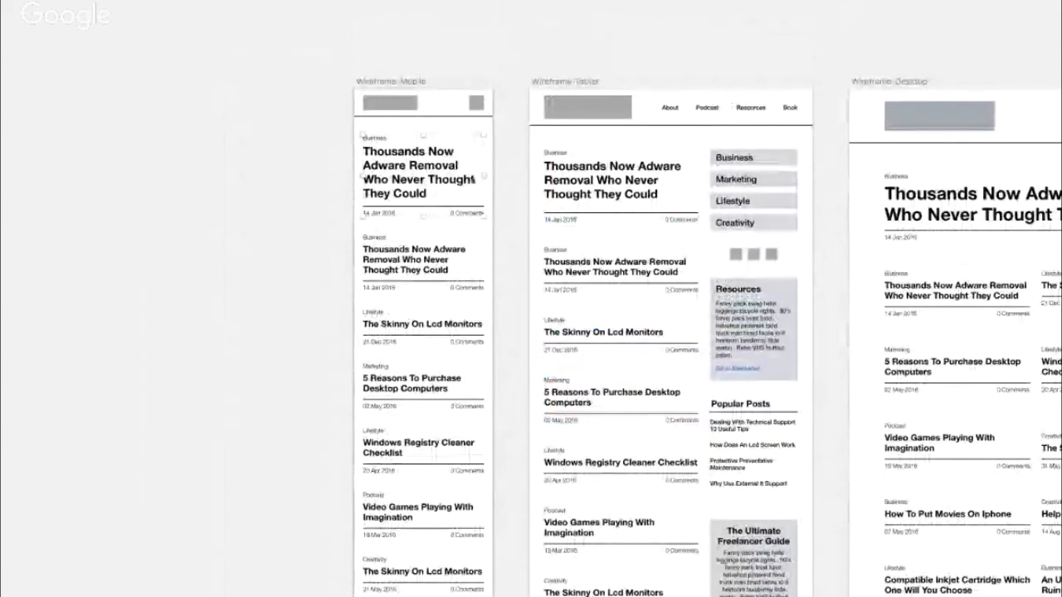
pyautogui.scroll(-3, 474, 178)
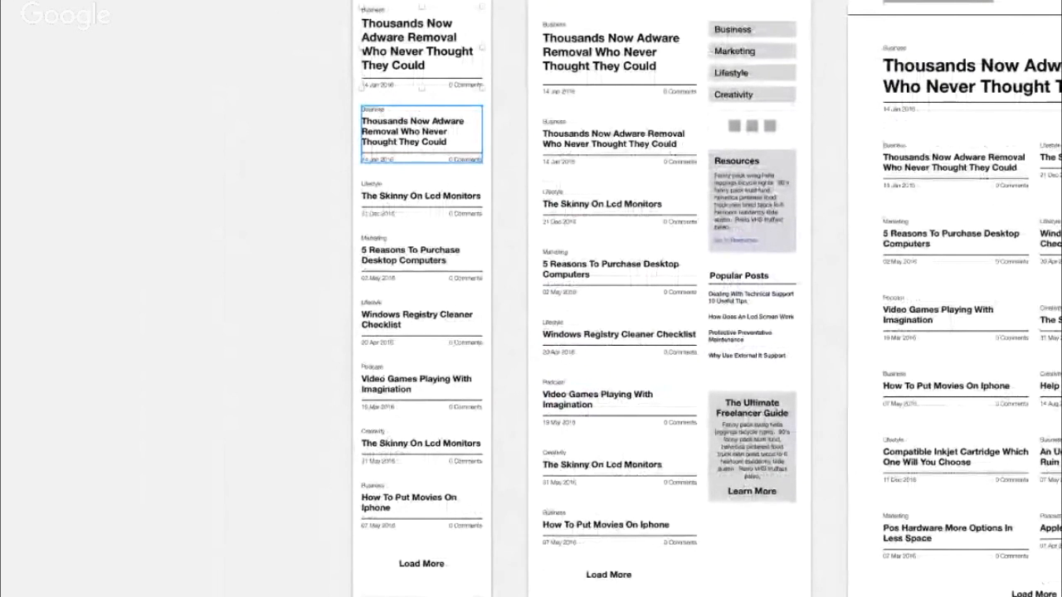
pyautogui.scroll(2, 421, 132)
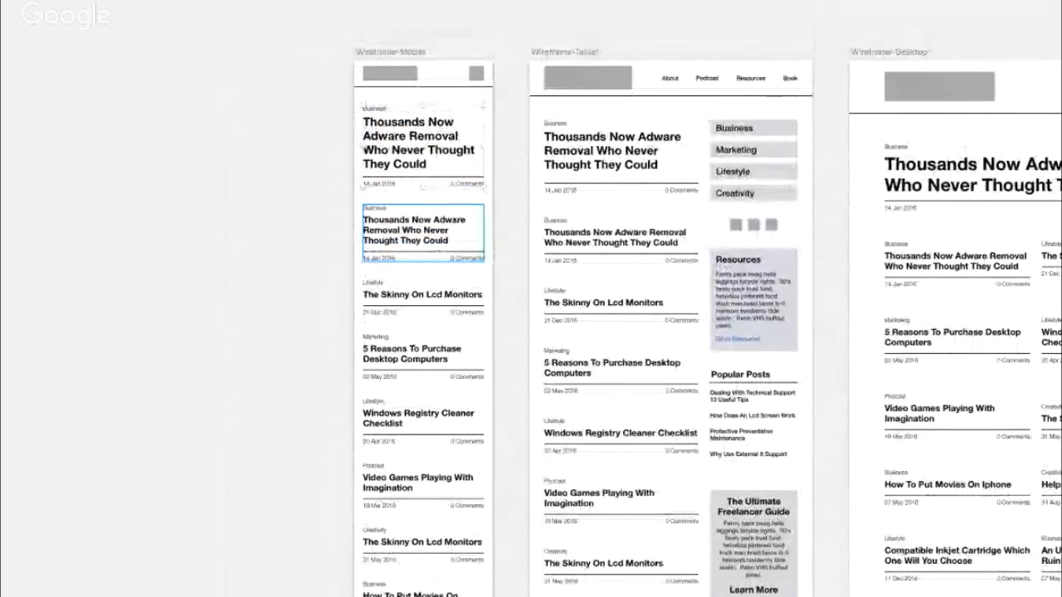
pyautogui.scroll(-2, 471, 198)
pyautogui.scroll(-4, 471, 198)
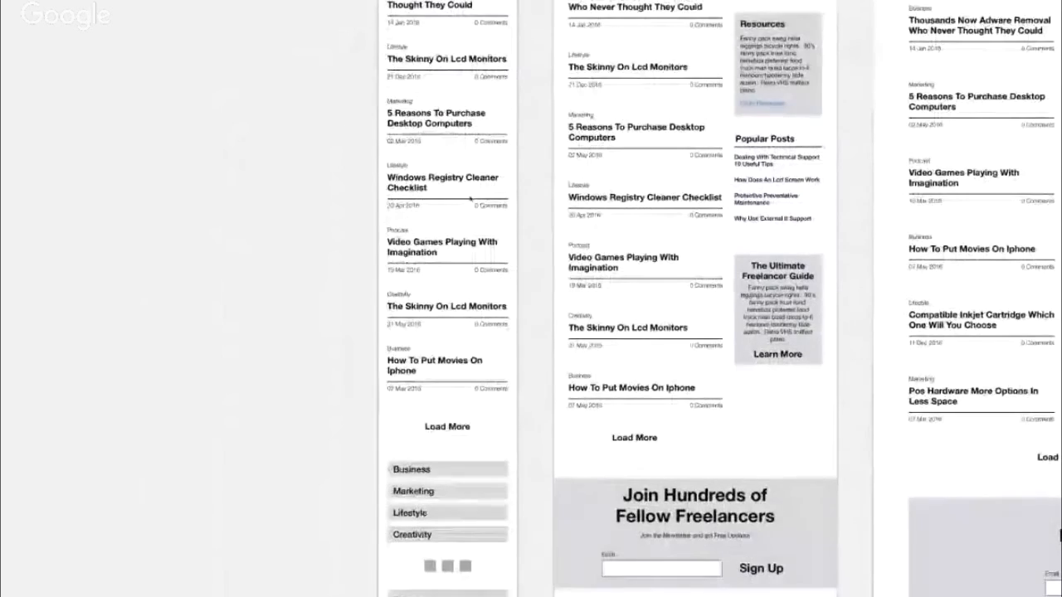
pyautogui.scroll(5, 471, 199)
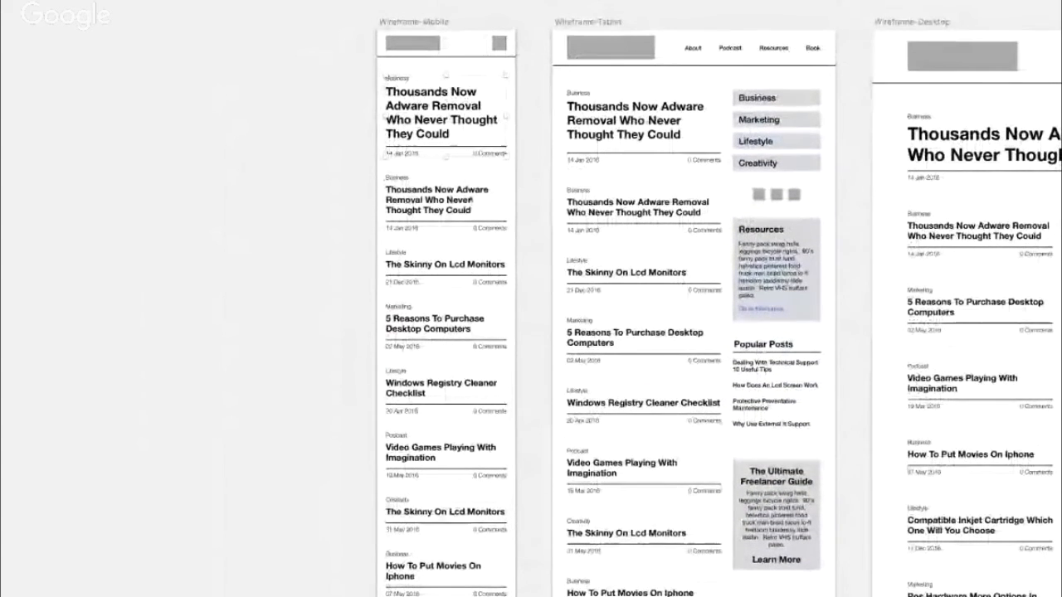
pyautogui.scroll(1, 471, 200)
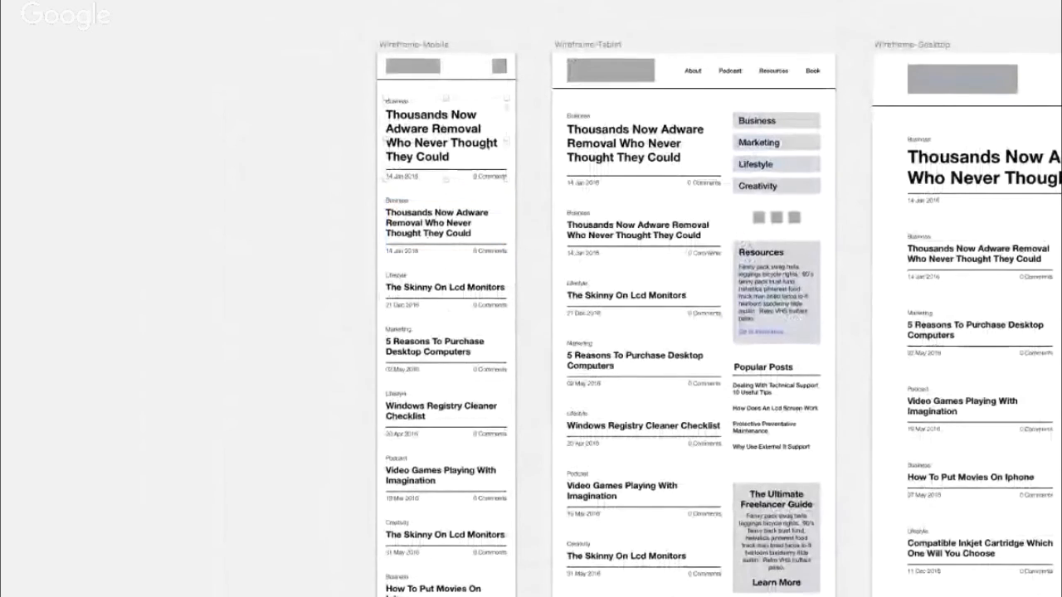
pyautogui.scroll(-7, 488, 147)
pyautogui.scroll(6, 488, 148)
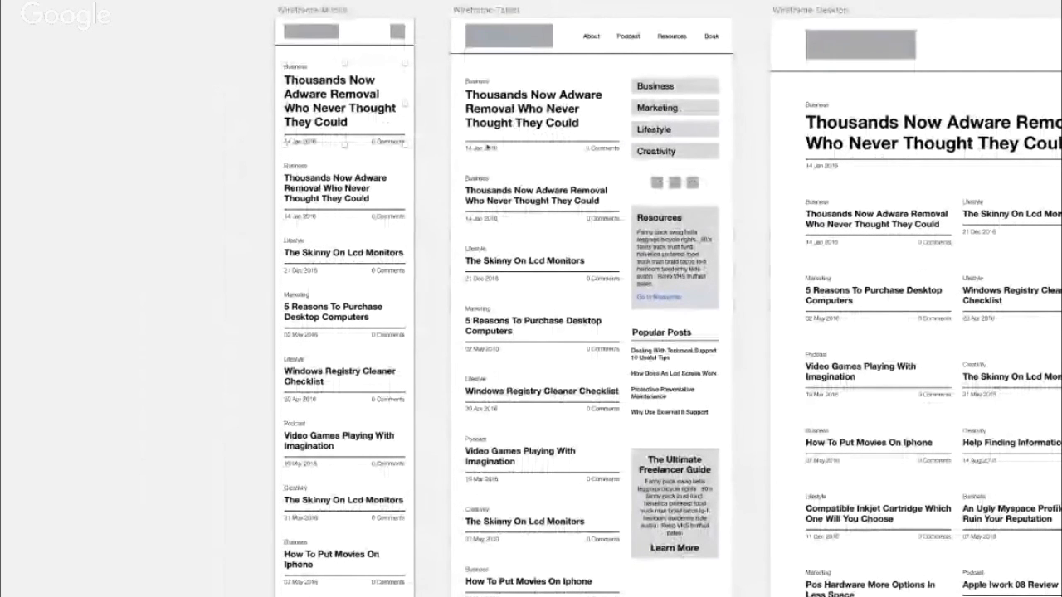
pyautogui.scroll(-8, 344, 330)
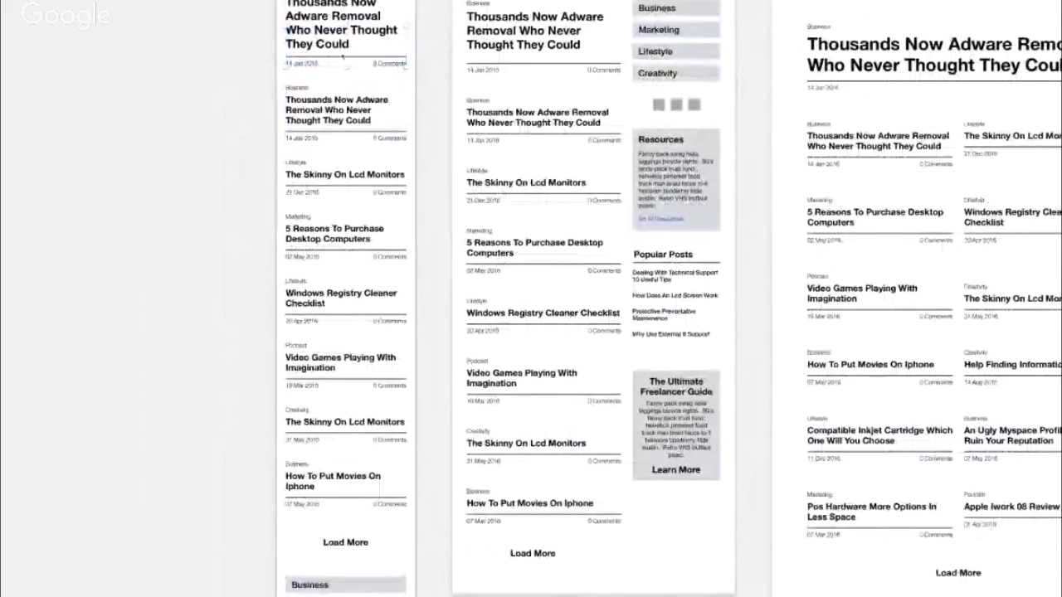
pyautogui.scroll(5, 367, 10)
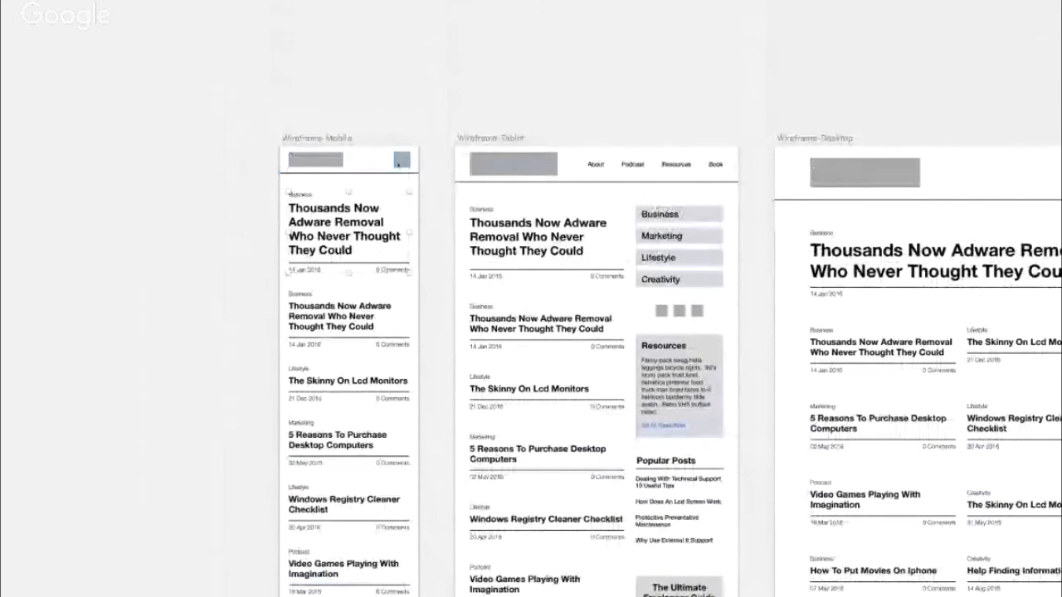
# - Examine the mobile wireframe's lower sections: category links, Resources, Popular Posts, freelancer guide, newsletter sign-up and footer
pyautogui.scroll(-5, 401, 160)
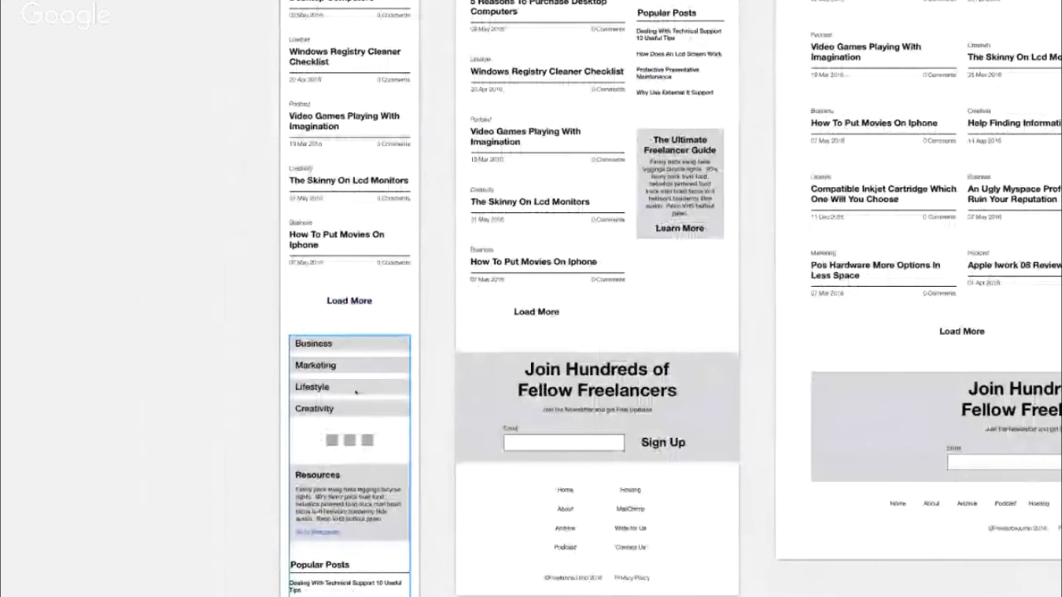
pyautogui.scroll(-2, 365, 382)
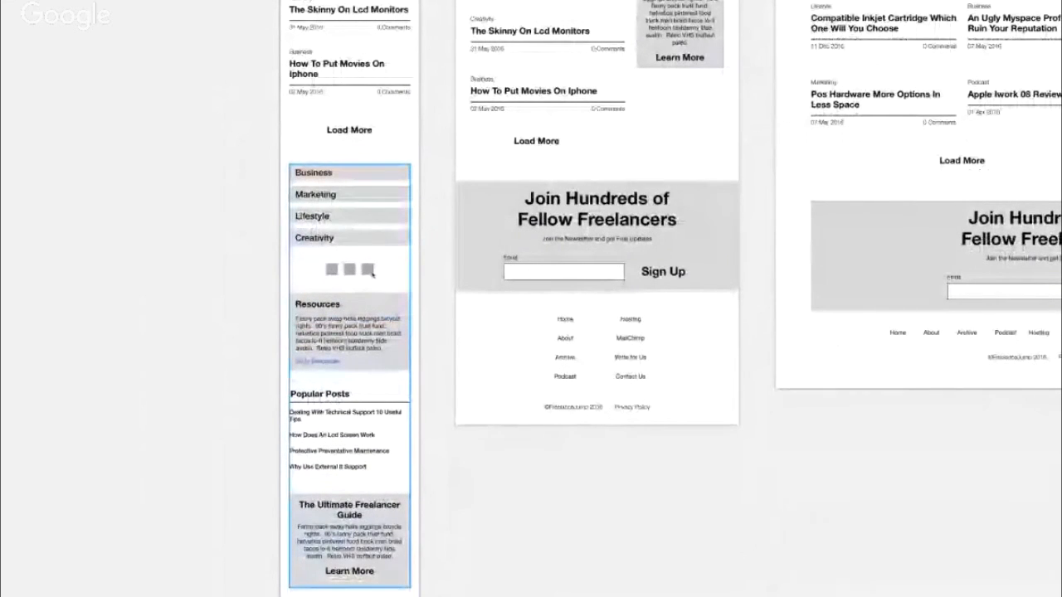
pyautogui.scroll(-1, 371, 272)
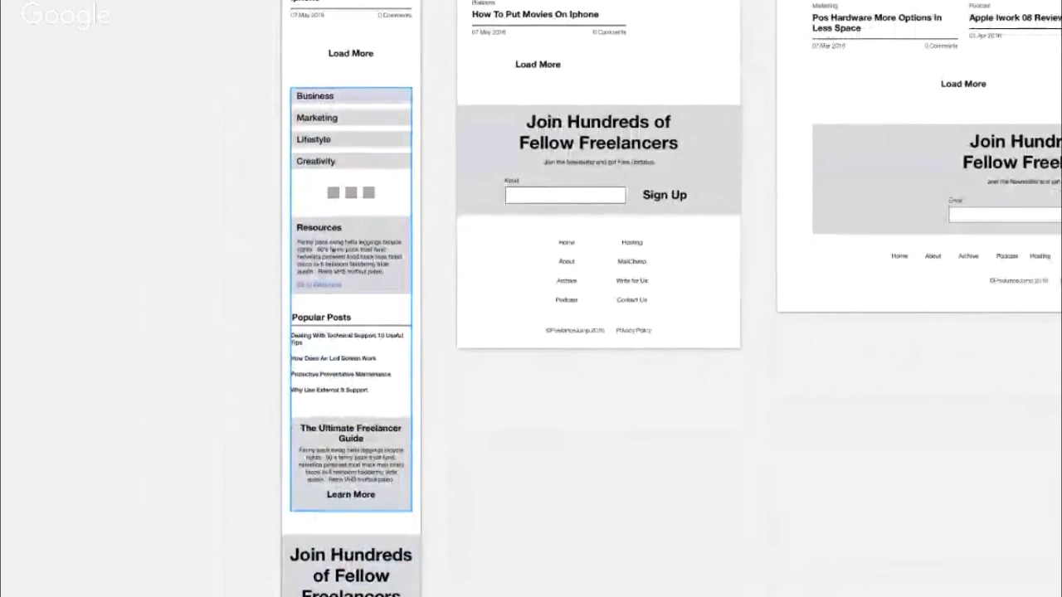
pyautogui.scroll(-1, 335, 248)
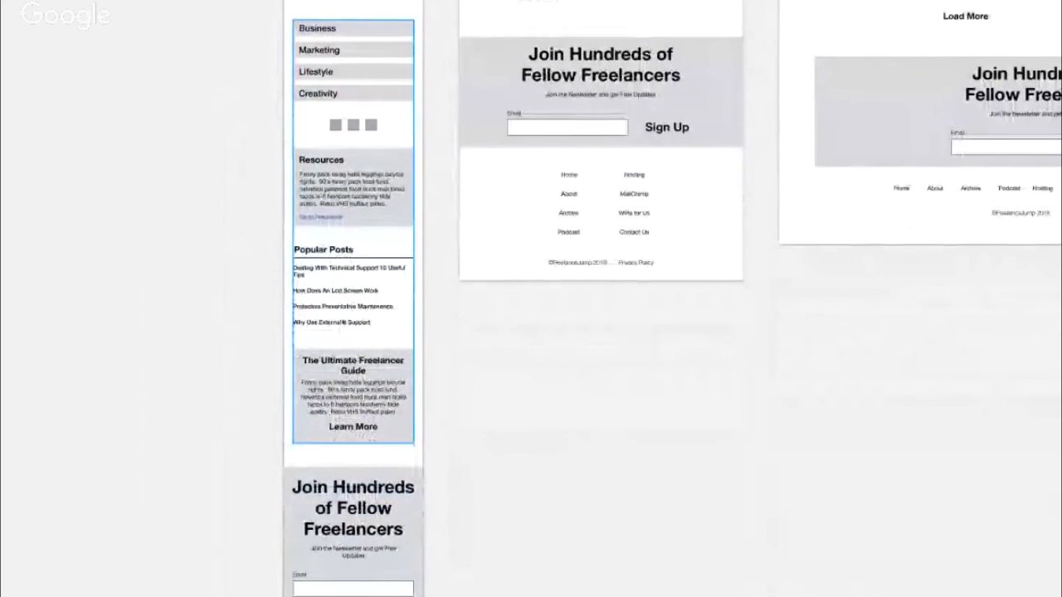
pyautogui.scroll(-2, 336, 319)
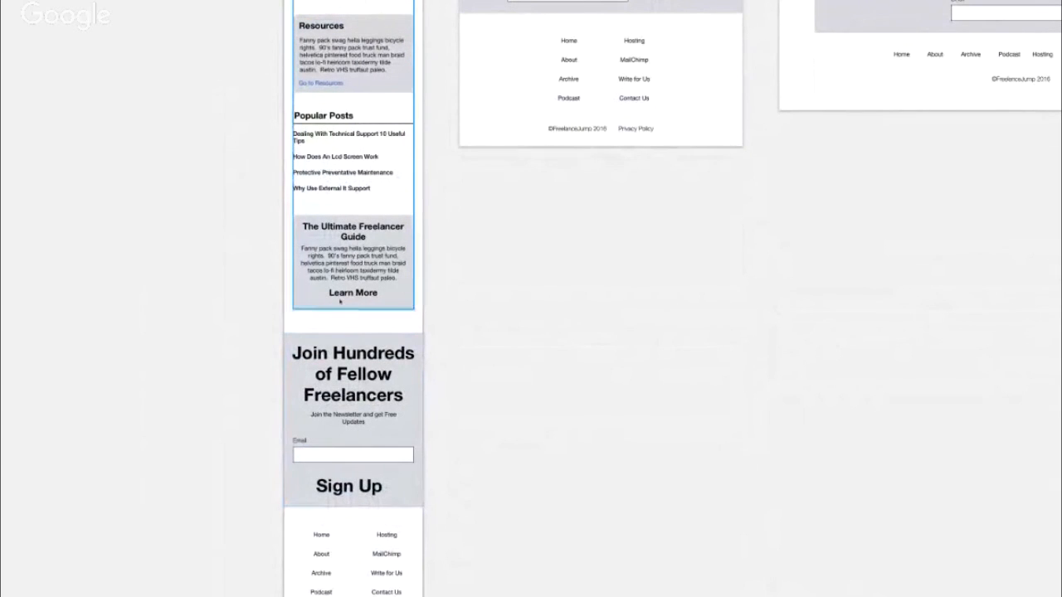
pyautogui.scroll(-1, 353, 274)
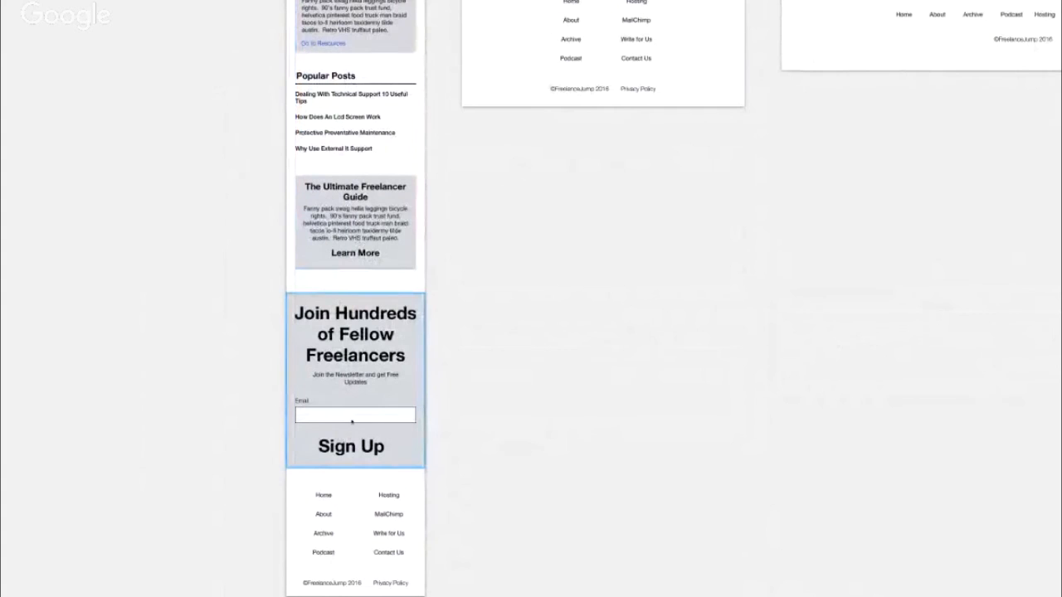
pyautogui.scroll(1, 353, 420)
pyautogui.scroll(-2, 354, 419)
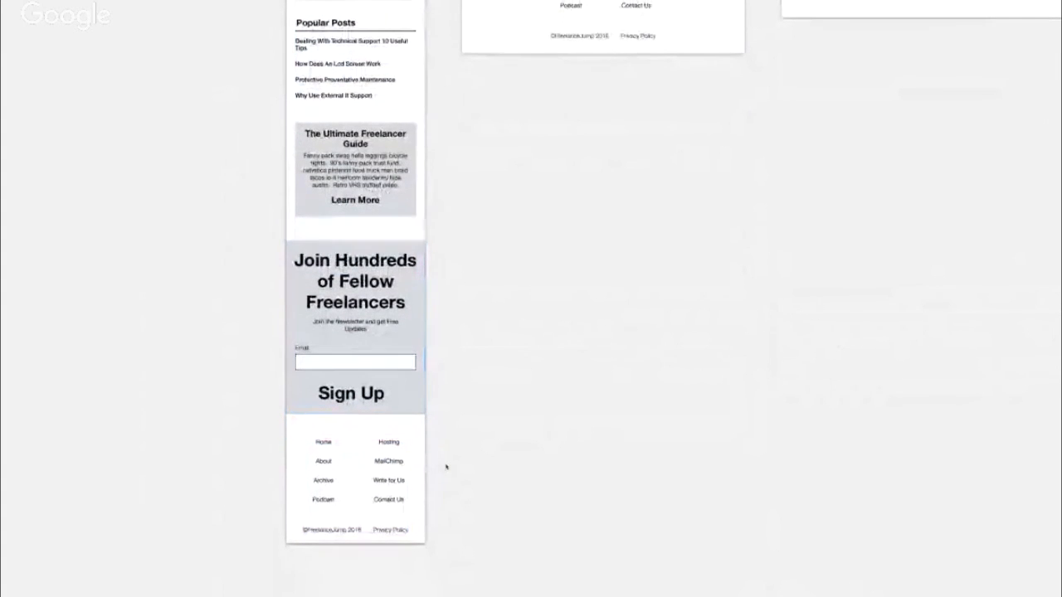
# - Return to the upper part of the wireframes and compare the tablet sidebar with the desktop layout
pyautogui.scroll(10, 443, 467)
pyautogui.scroll(6, 464, 332)
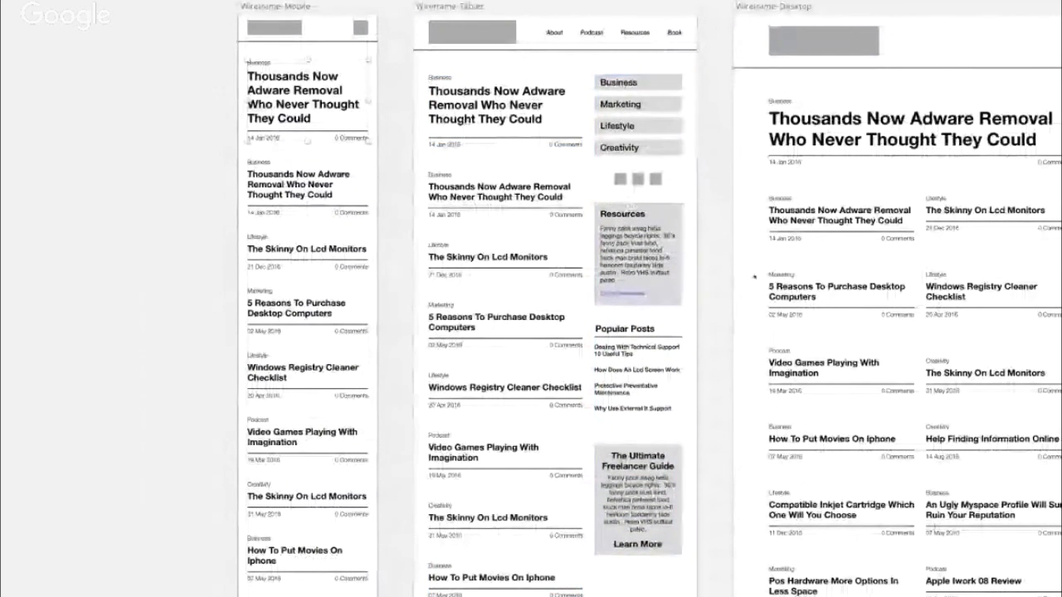
pyautogui.scroll(2, 701, 177)
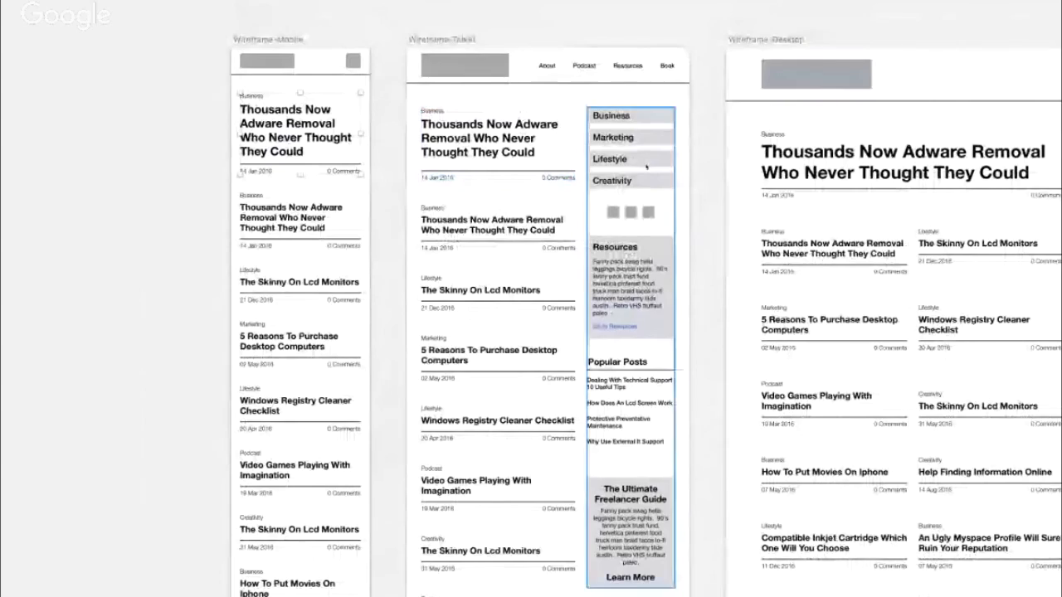
pyautogui.hscroll(5, 675, 167)
pyautogui.scroll(-3, 676, 167)
pyautogui.hscroll(-6, 675, 167)
pyautogui.scroll(5, 675, 167)
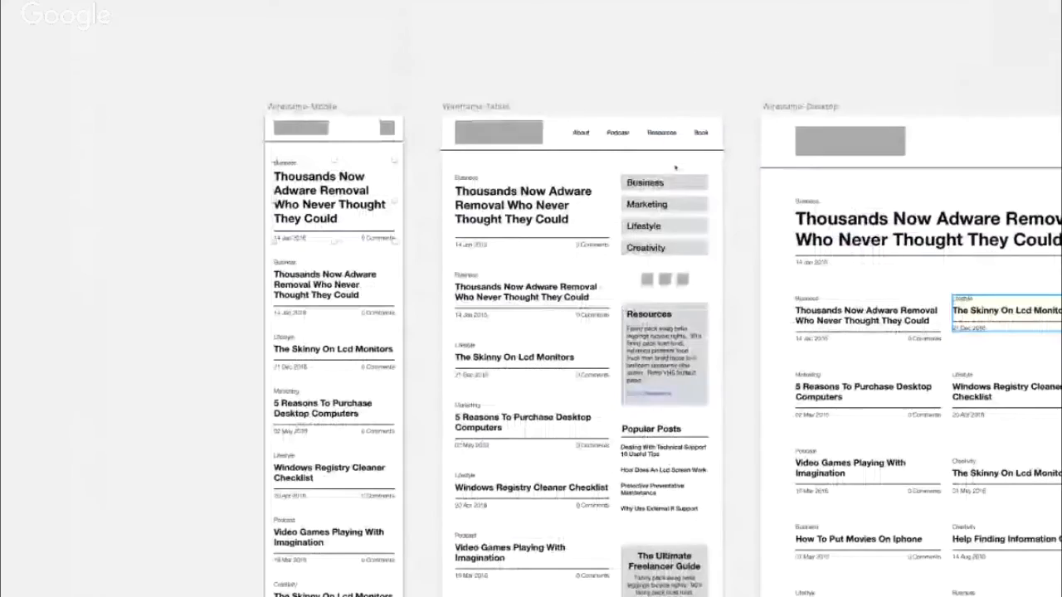
# - Bring back the full interface and switch to the FreelanceJump-Sitepoint-Tutorial document showing the Home-Page designs
pyautogui.press('super+period')
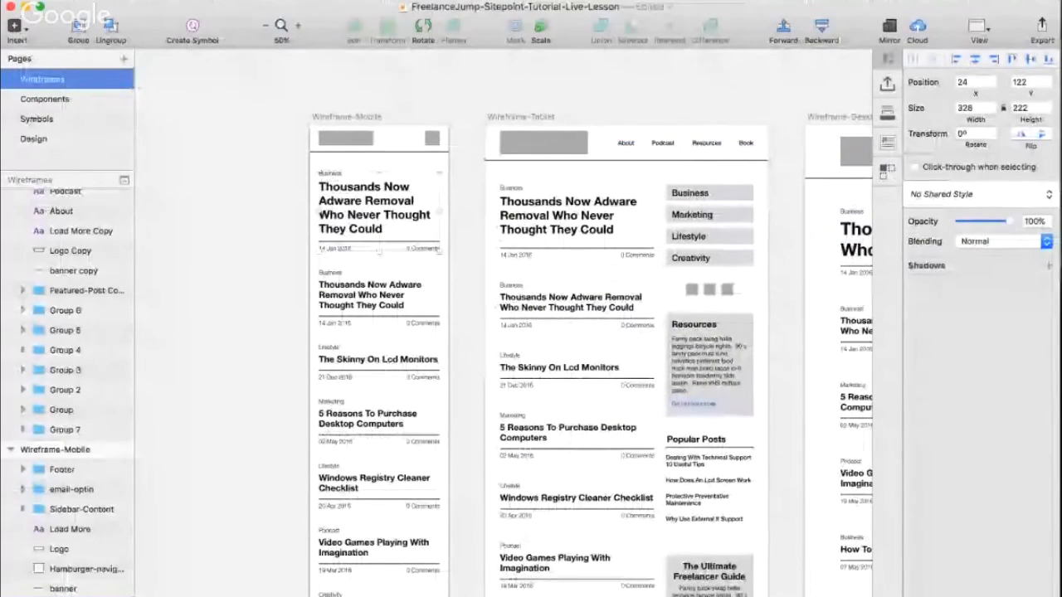
pyautogui.rightClick(523, 596)
pyautogui.click(547, 491)
pyautogui.hscroll(-3, 506, 463)
pyautogui.scroll(2, 506, 463)
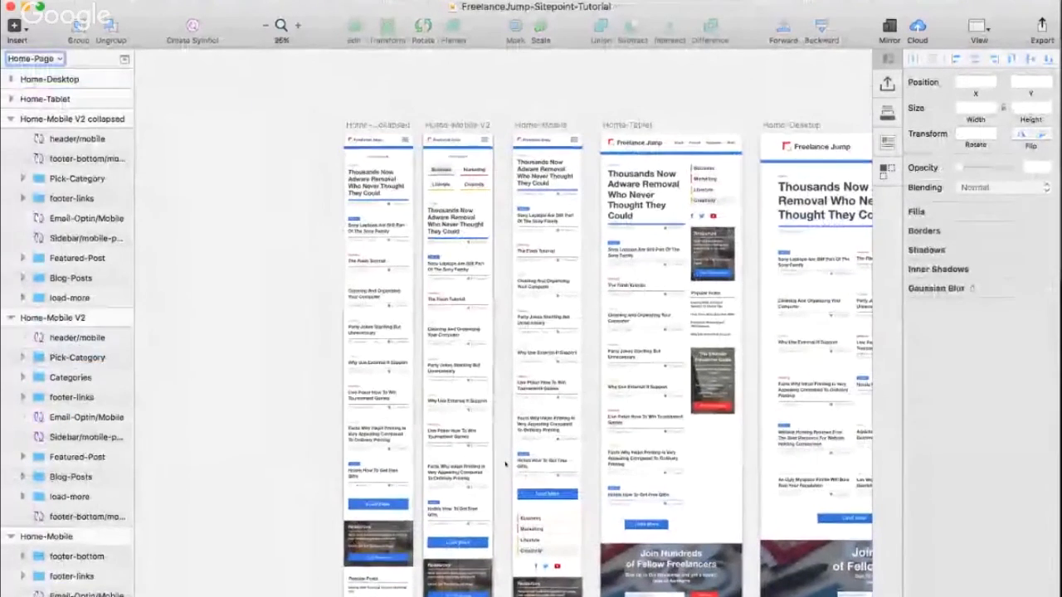
# - Hide the interface and view the upper part of the home page mobile and tablet designs at a larger zoom
pyautogui.press('super+period')
pyautogui.press('super+plus')
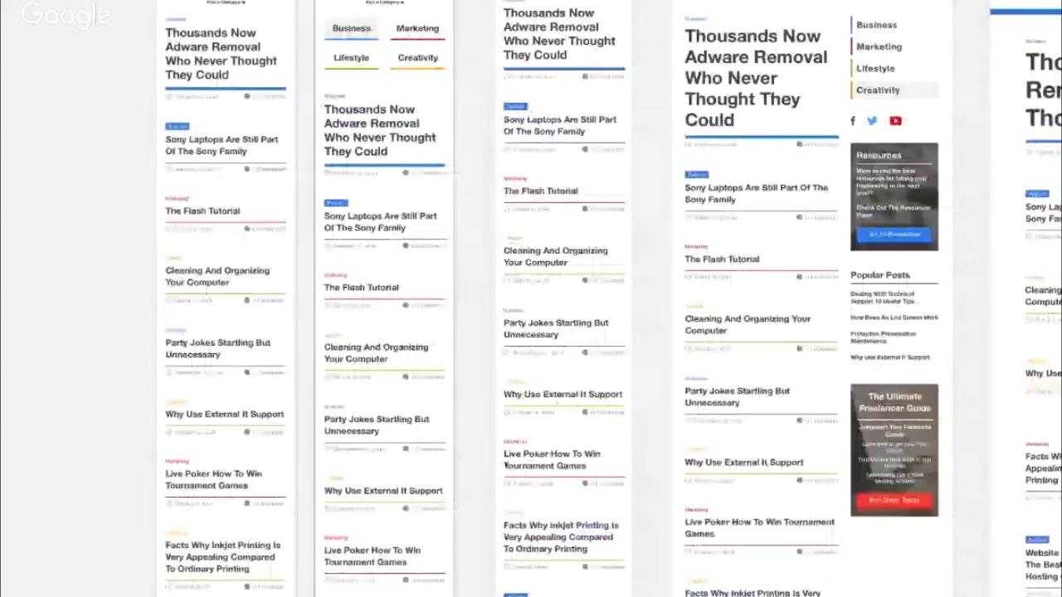
pyautogui.scroll(4, 506, 465)
pyautogui.hscroll(-2, 506, 465)
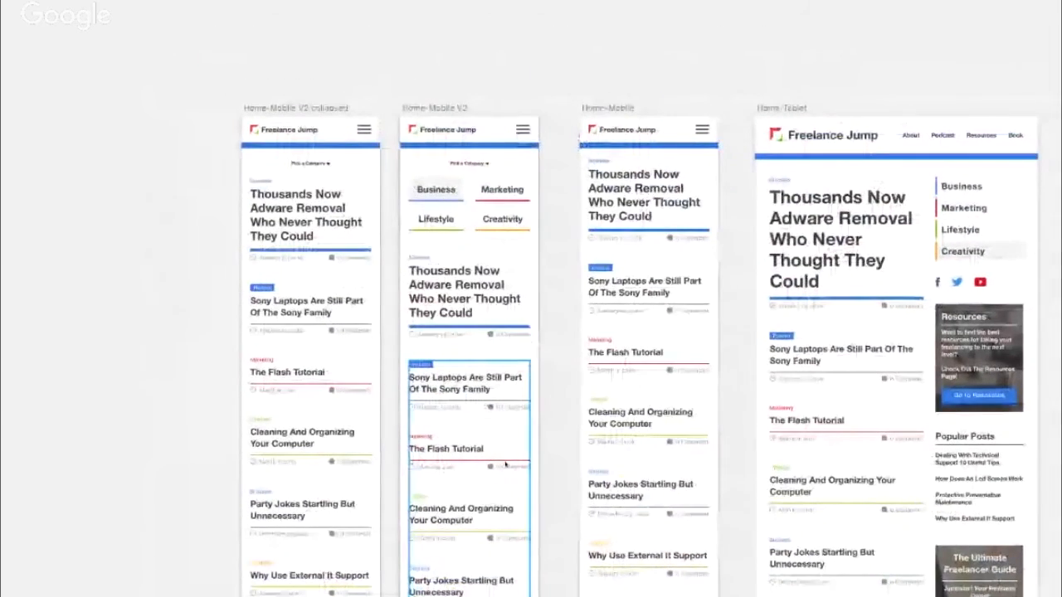
# - Compare the home page mobile designs from the header and category links down through the blog post list
pyautogui.scroll(-10, 506, 466)
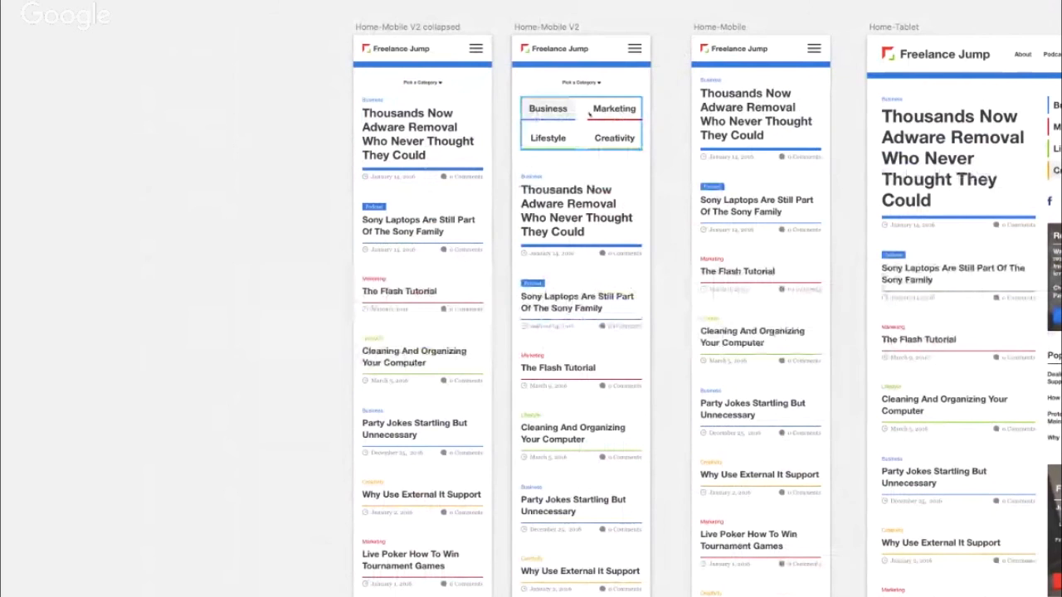
pyautogui.scroll(-3, 575, 367)
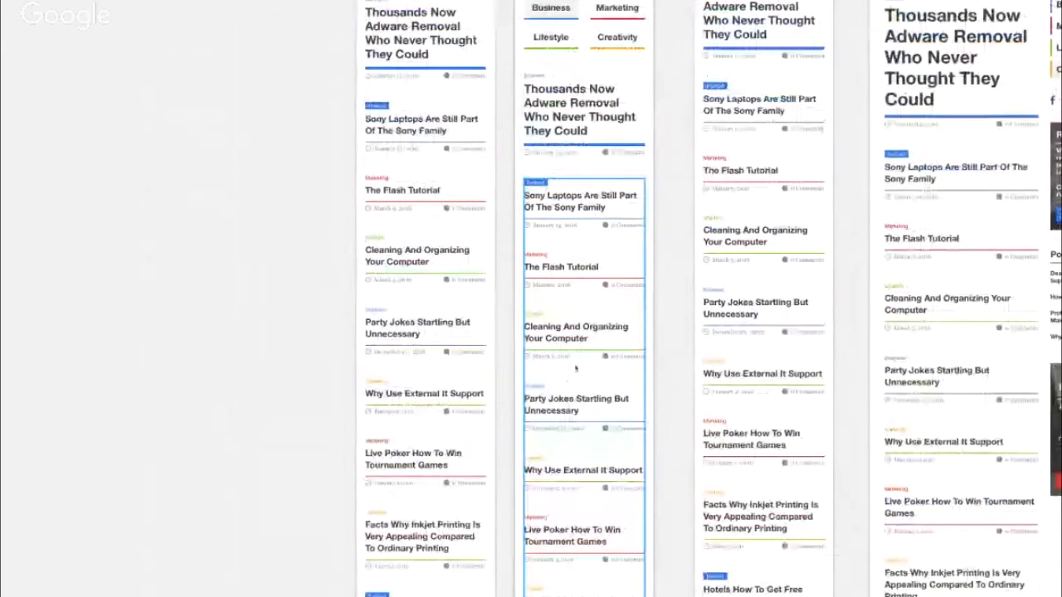
pyautogui.scroll(3, 575, 367)
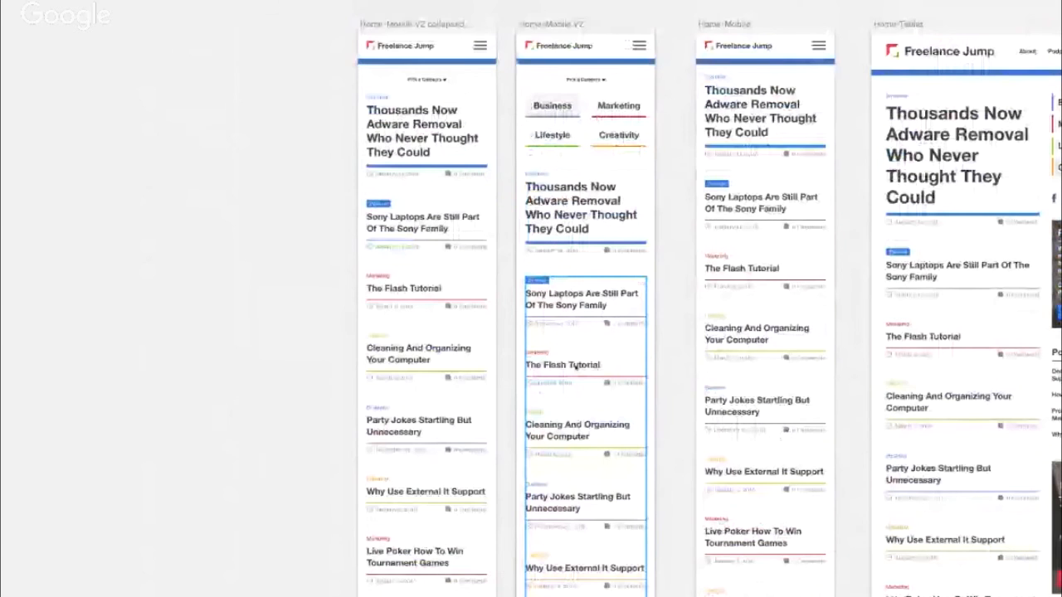
pyautogui.scroll(1, 641, 192)
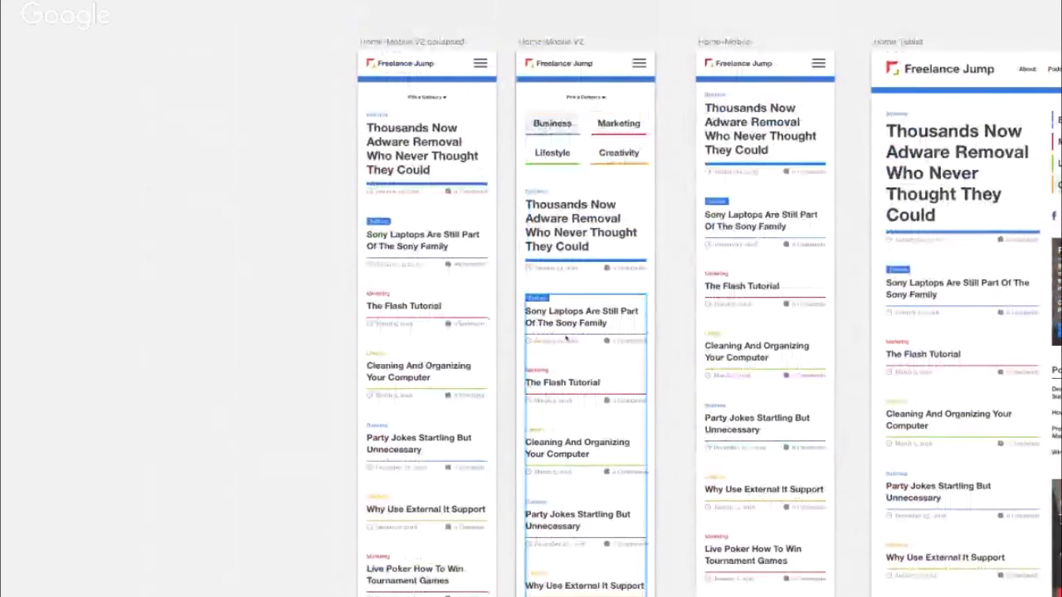
pyautogui.scroll(-10, 567, 358)
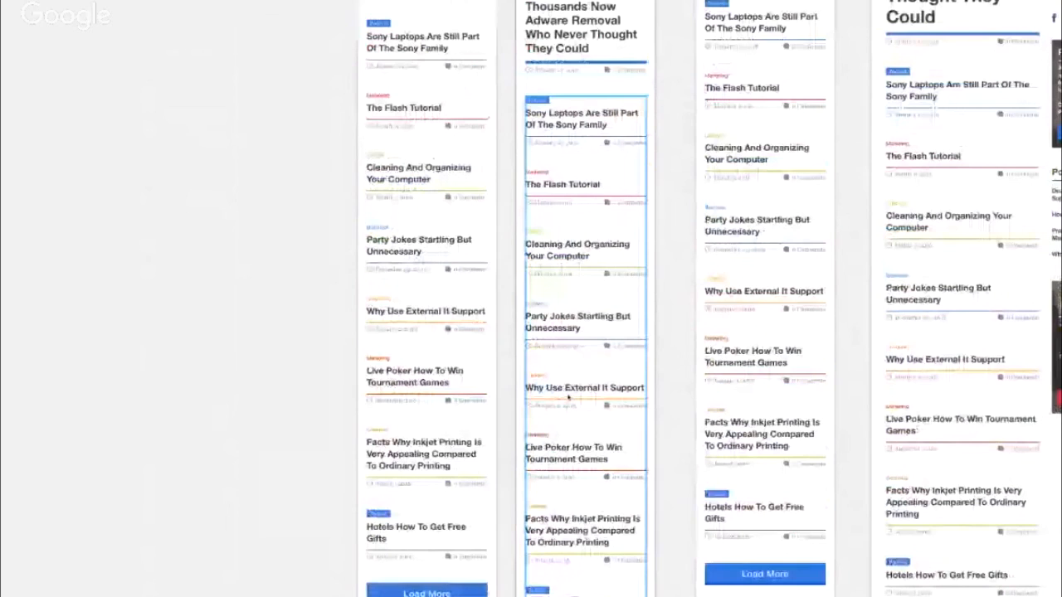
# - Restore the full interface and switch to the FreelanceJump-Sitepoint-Tutorial-Live-Lesson document
pyautogui.press('super+.')
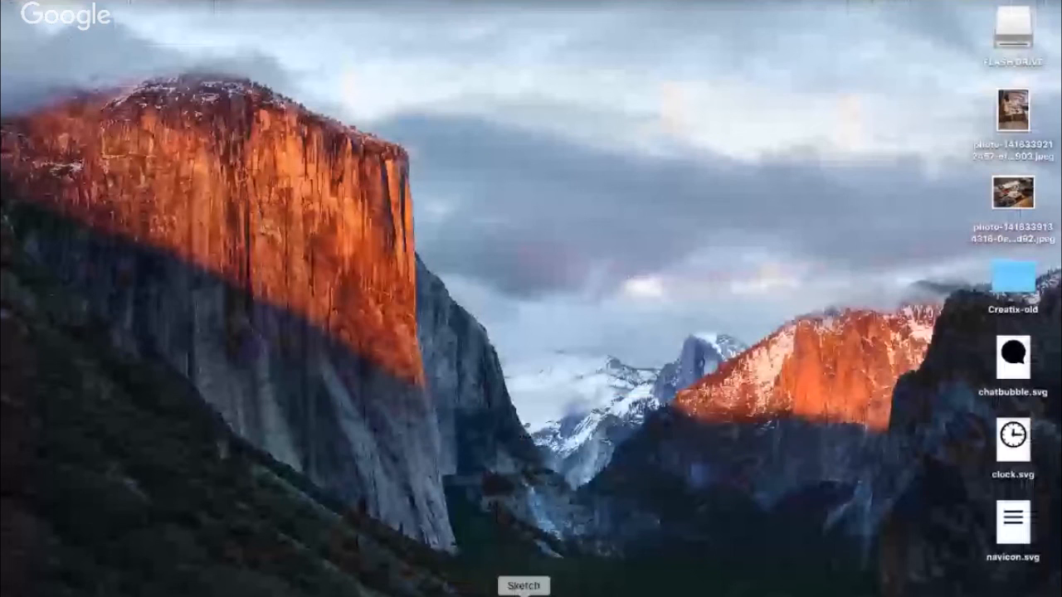
pyautogui.rightClick(523, 596)
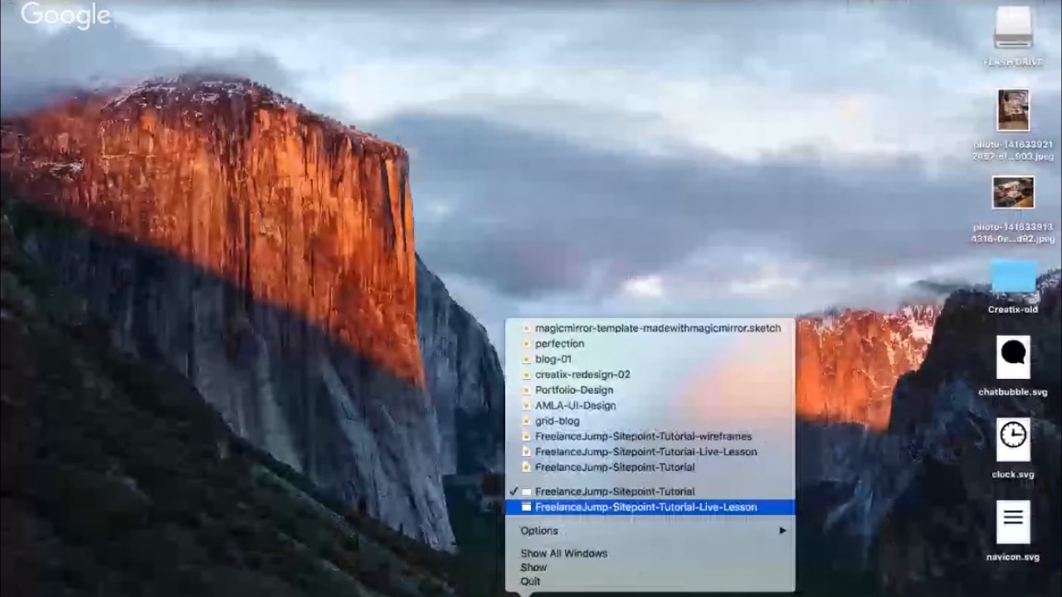
pyautogui.click(612, 507)
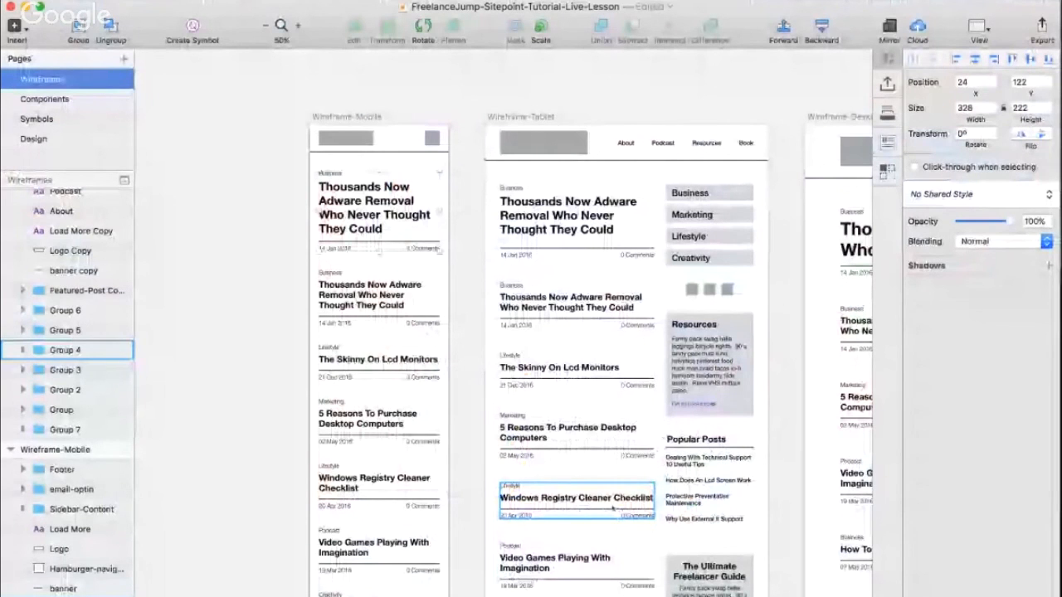
# - Inspect the logo placeholder in the mobile wireframe's header at 100% zoom and open the Design page
pyautogui.press('super+plus')
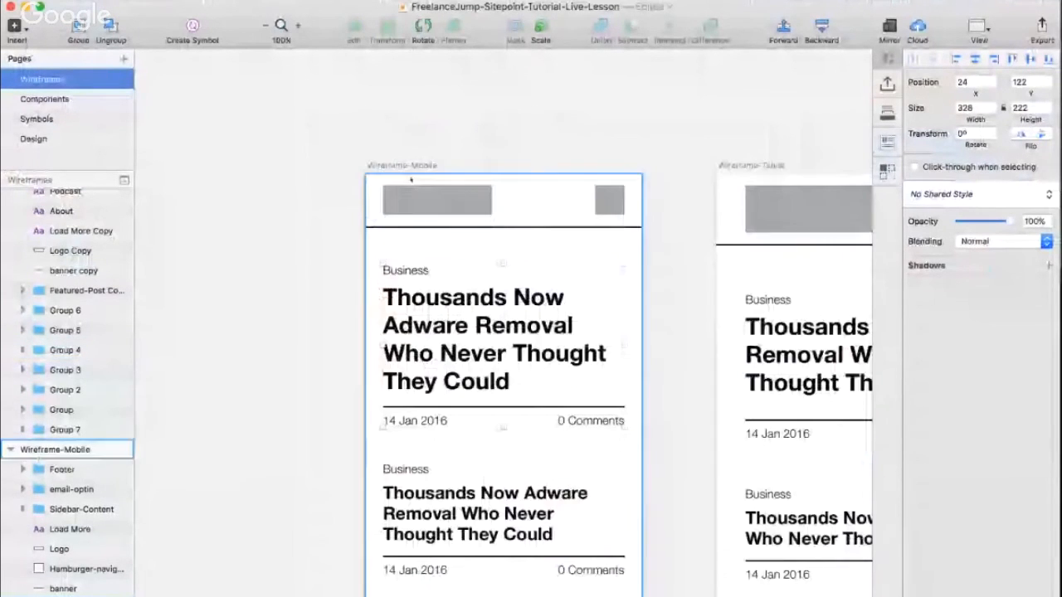
pyautogui.click(425, 207)
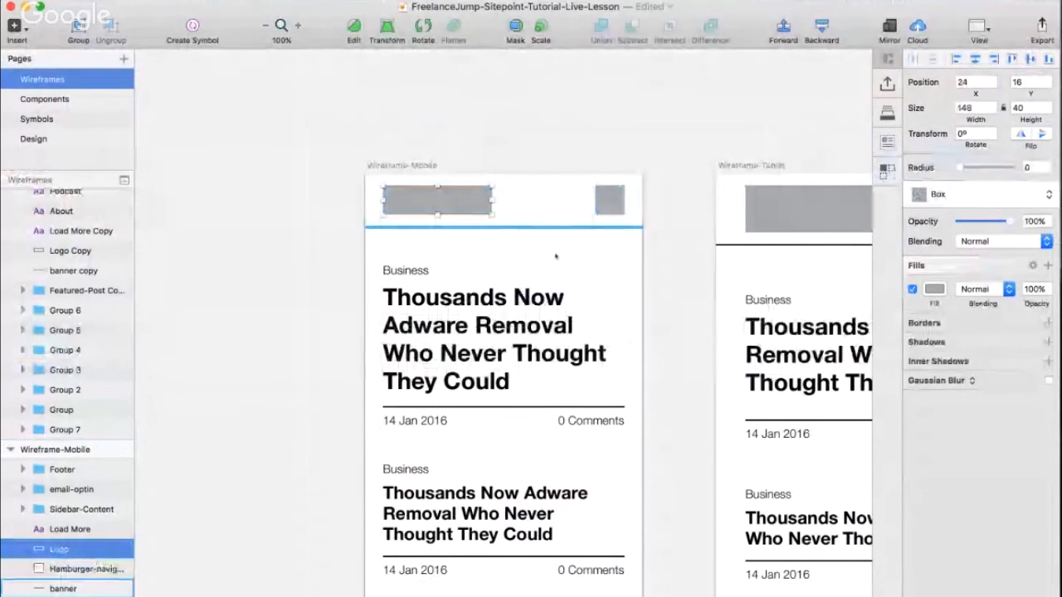
pyautogui.scroll(-2, 540, 241)
pyautogui.hscroll(3, 580, 165)
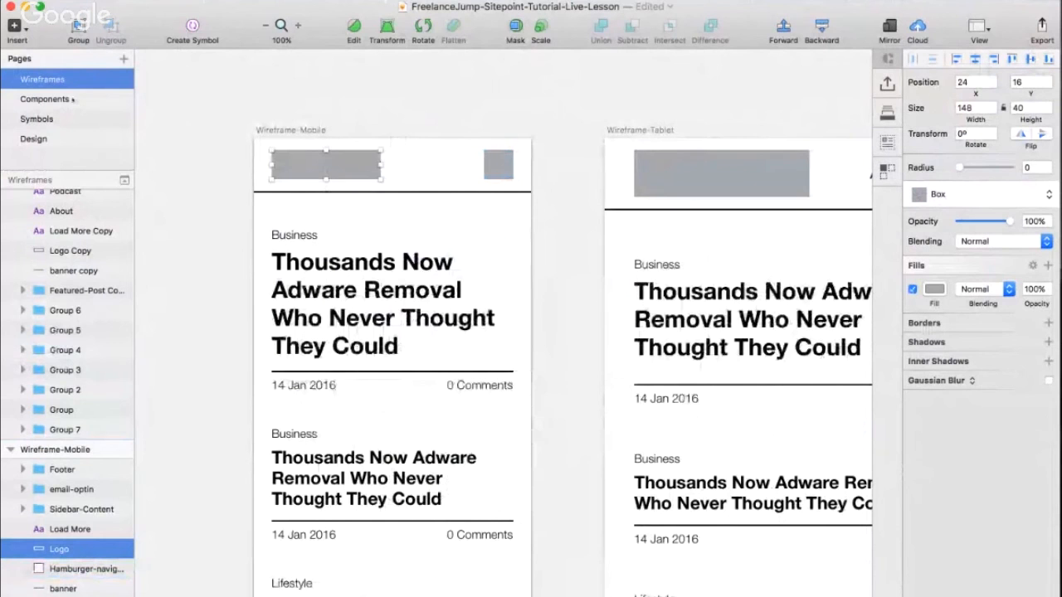
pyautogui.click(49, 139)
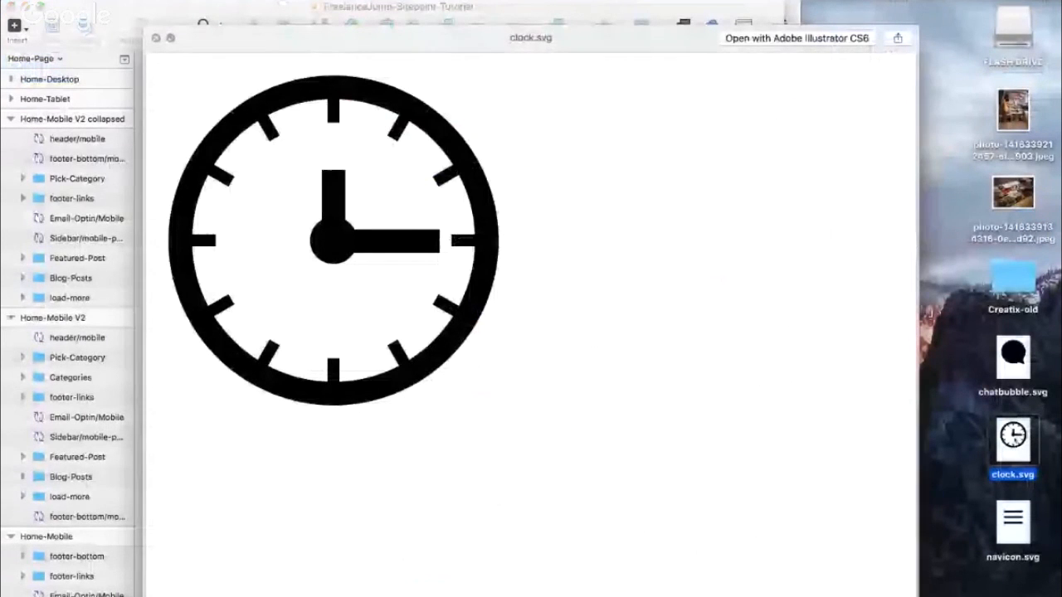
# - Preview the chat bubble icon and the two photo files on the desktop, and close the preview
pyautogui.press('Up')
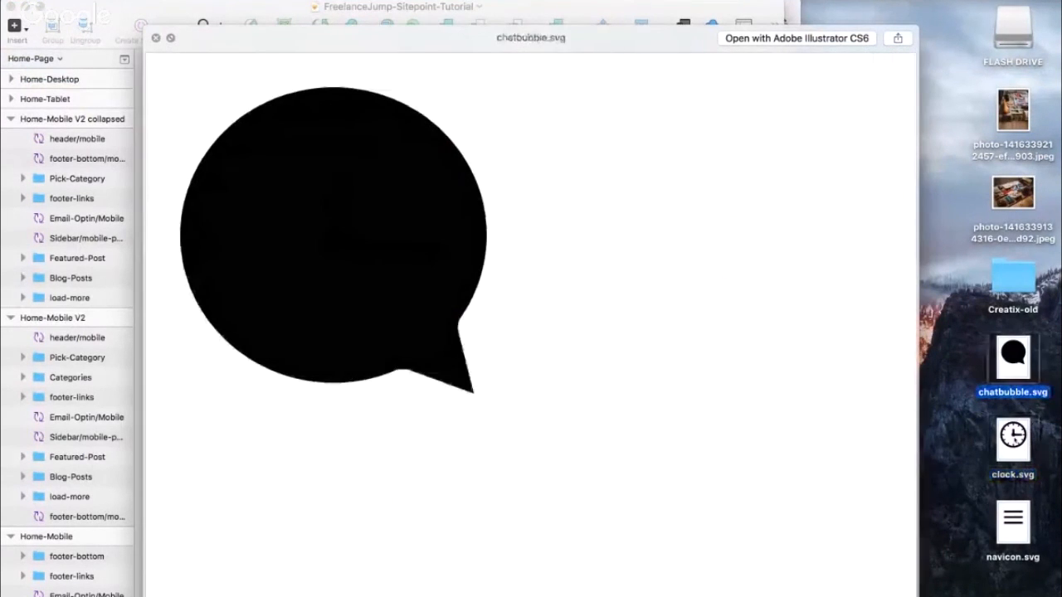
pyautogui.press('Up')
pyautogui.press('Up')
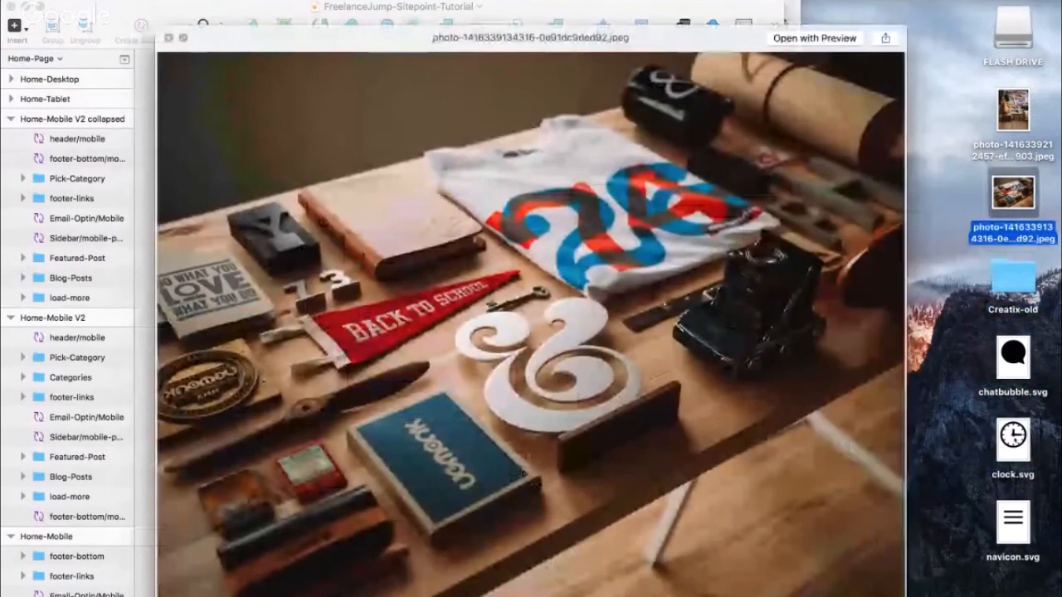
pyautogui.press('Up')
pyautogui.press('Down')
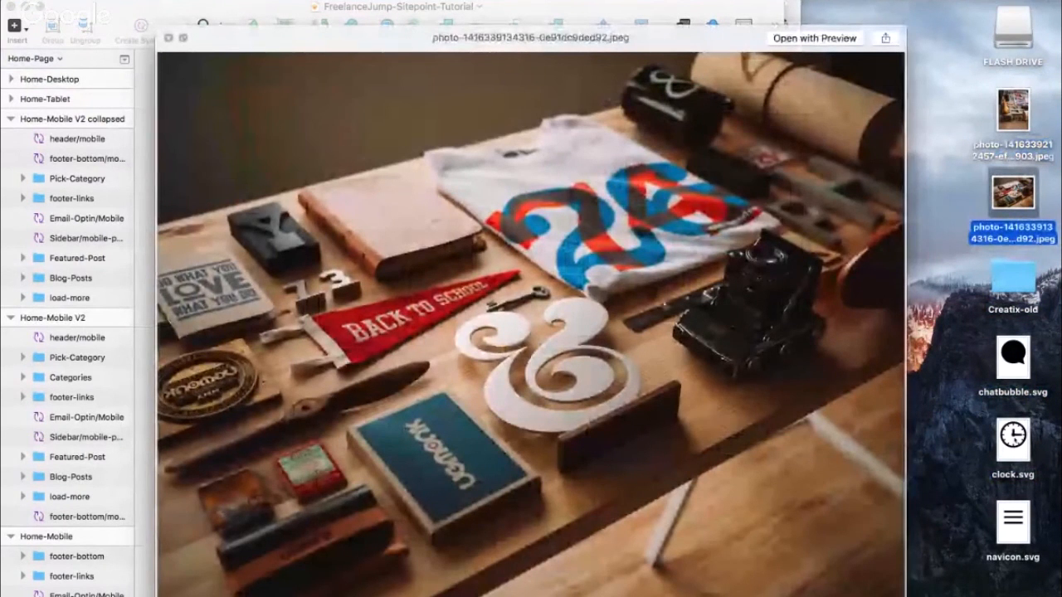
pyautogui.press('space')
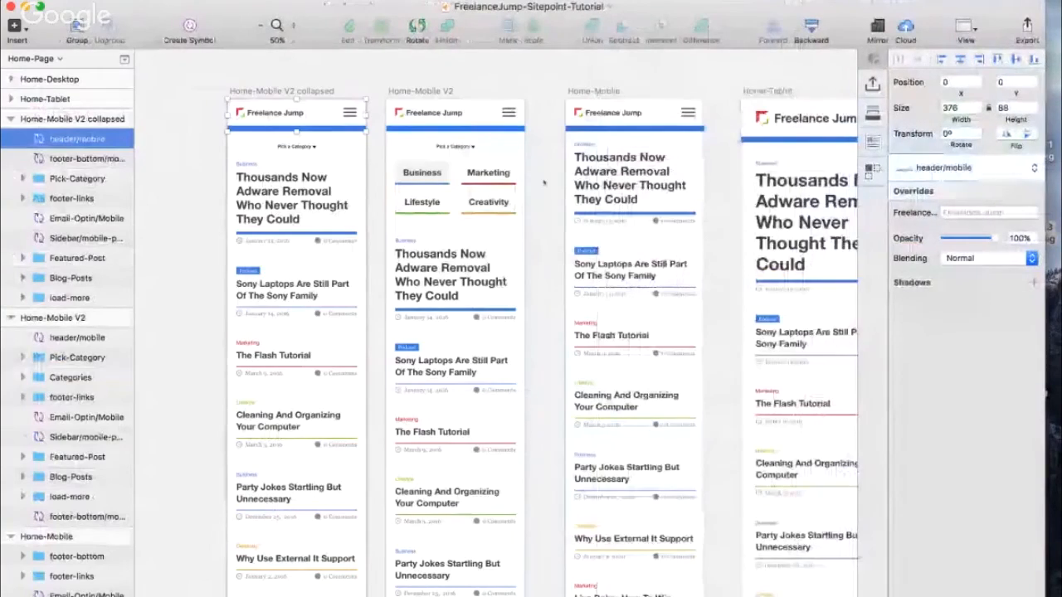
# - Open the nested Logo/Mobile symbol from the mobile header, inspect its text, return to its instance and copy the logo
pyautogui.scroll(3, 321, 193)
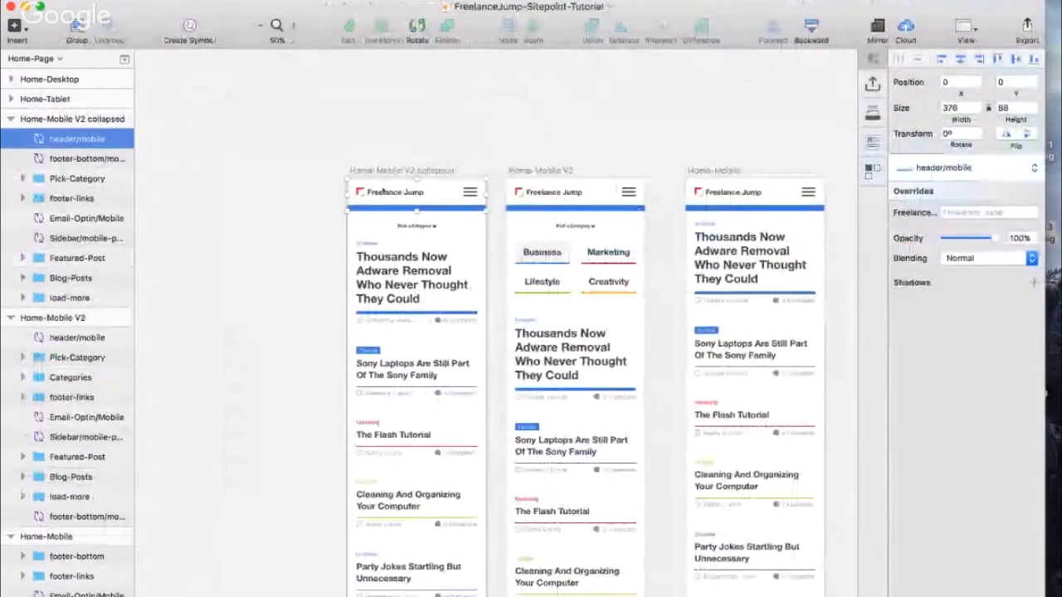
pyautogui.doubleClick(384, 192)
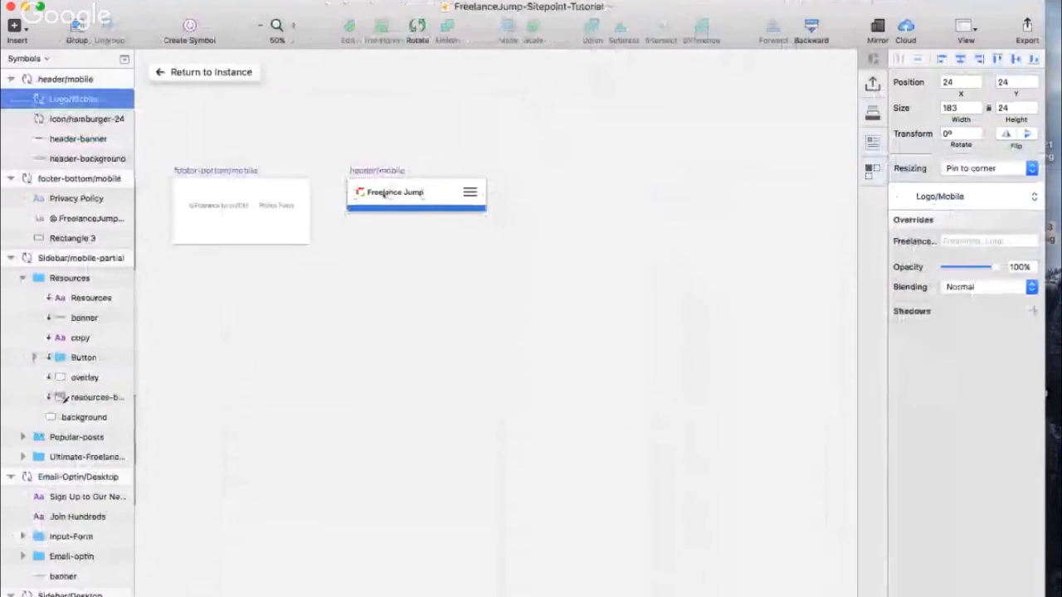
pyautogui.doubleClick(398, 192)
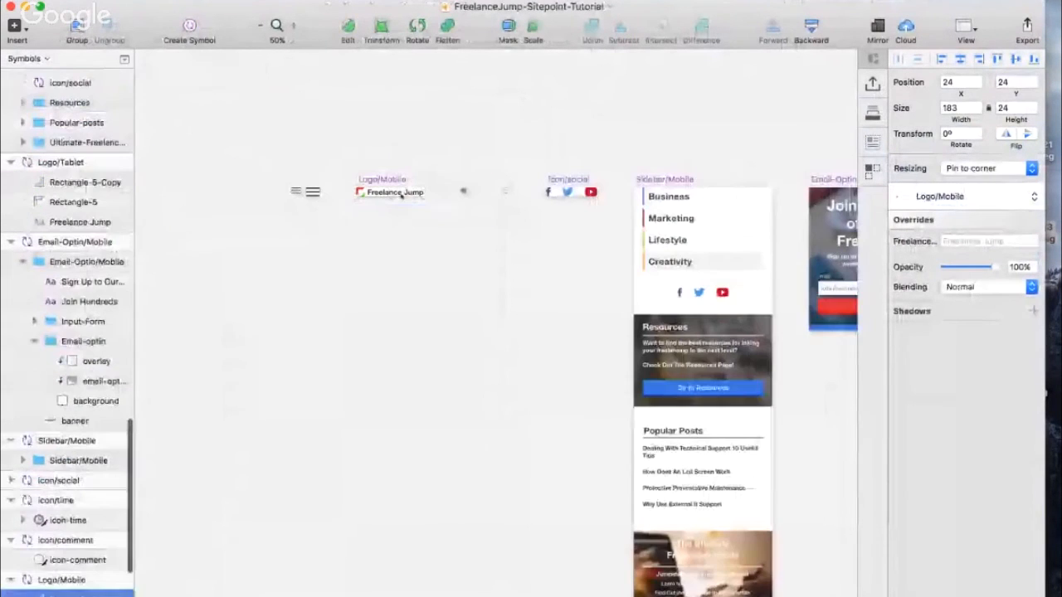
pyautogui.click(394, 193)
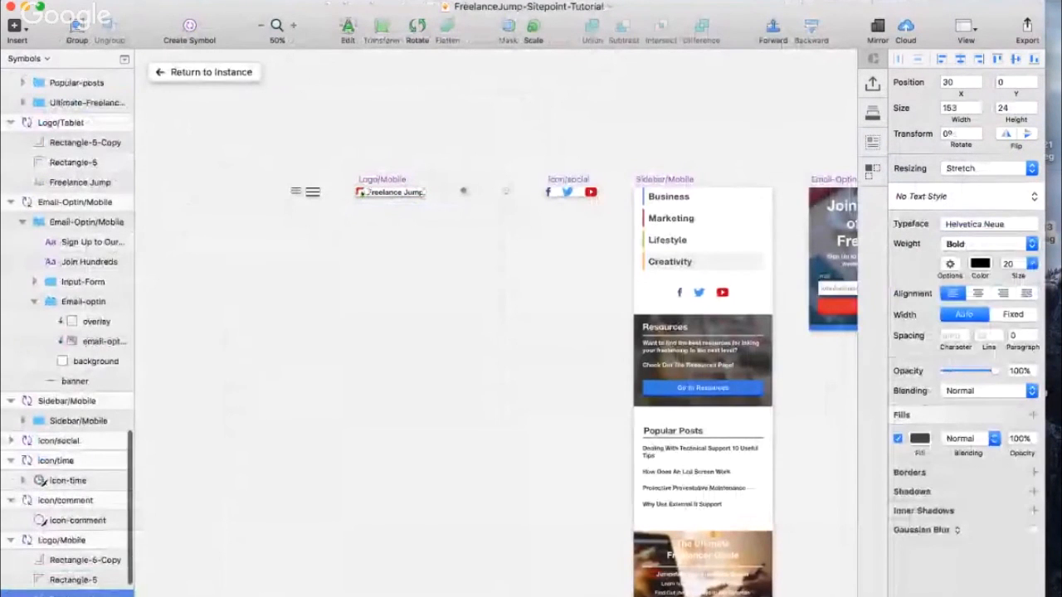
pyautogui.click(205, 72)
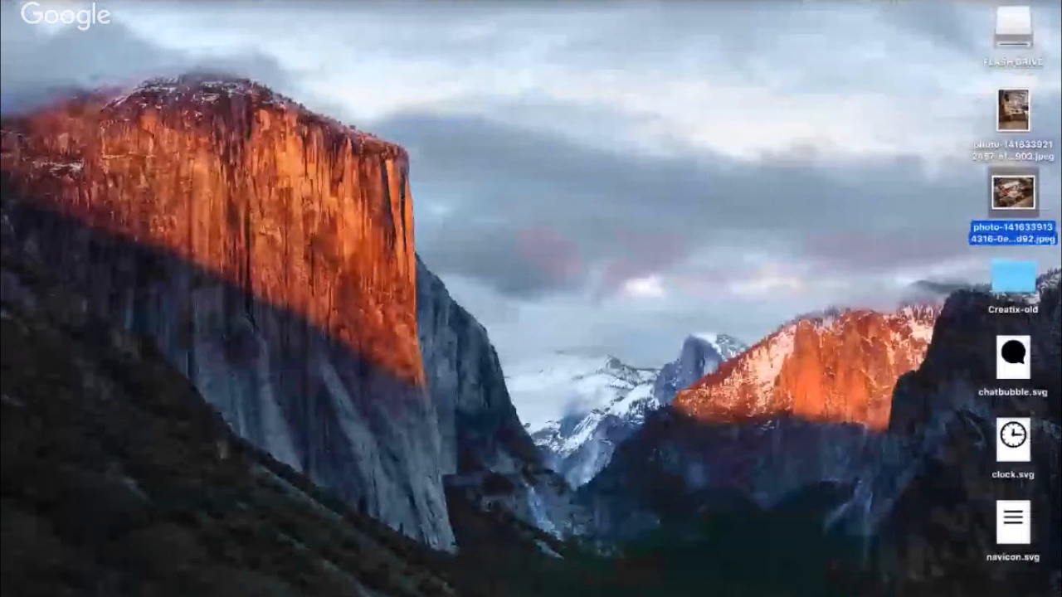
# - Switch to the FreelanceJump-Sitepoint-Tutorial-Live-Lesson document and paste the Logo/Mobile symbol at the iPhone 7 artboard's upper corner, at X 20, Y 17
pyautogui.rightClick(467, 591)
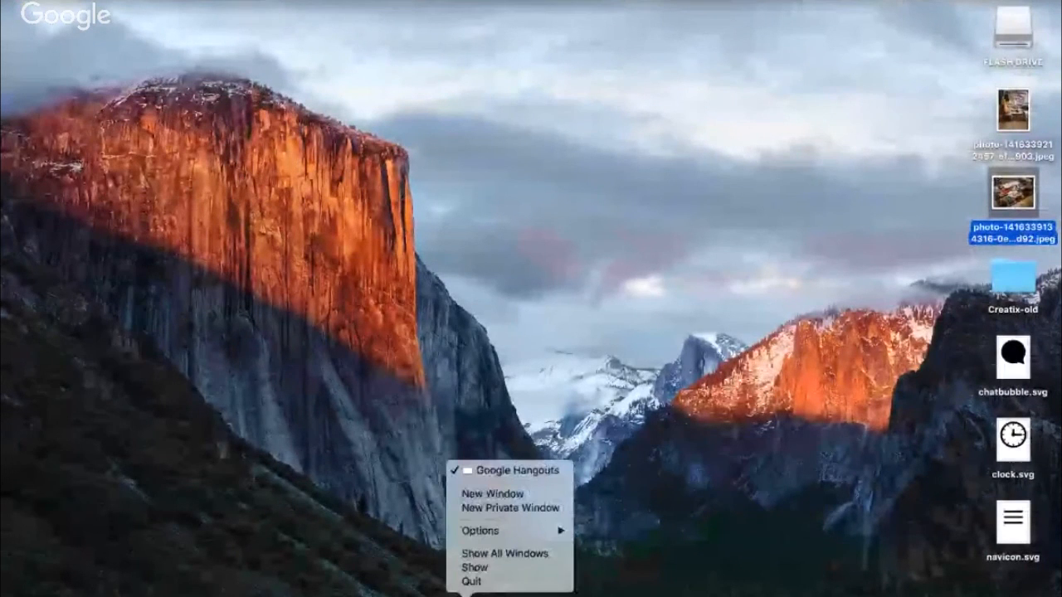
pyautogui.rightClick(528, 591)
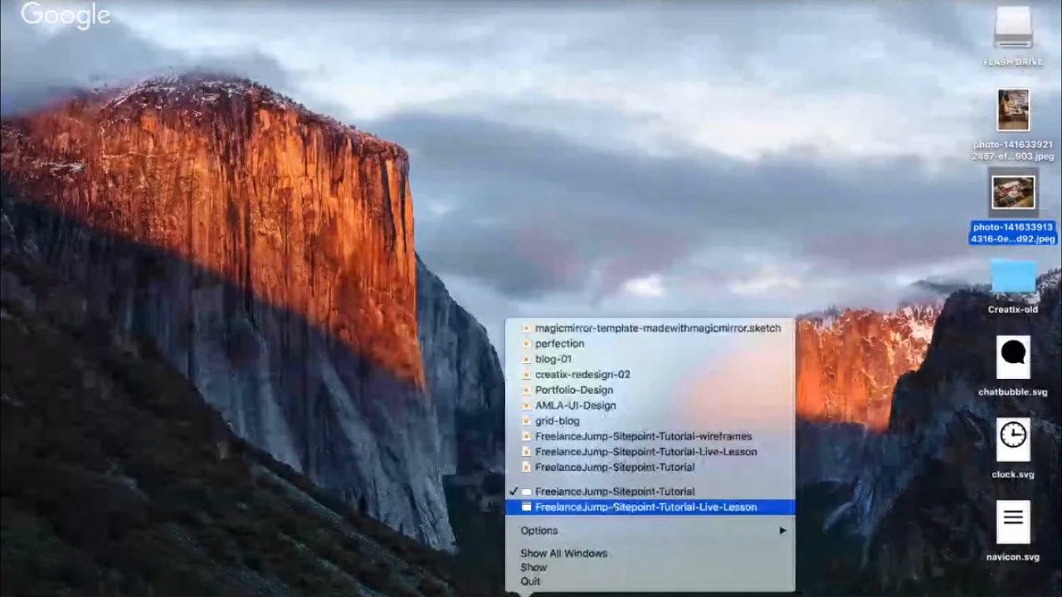
pyautogui.click(614, 507)
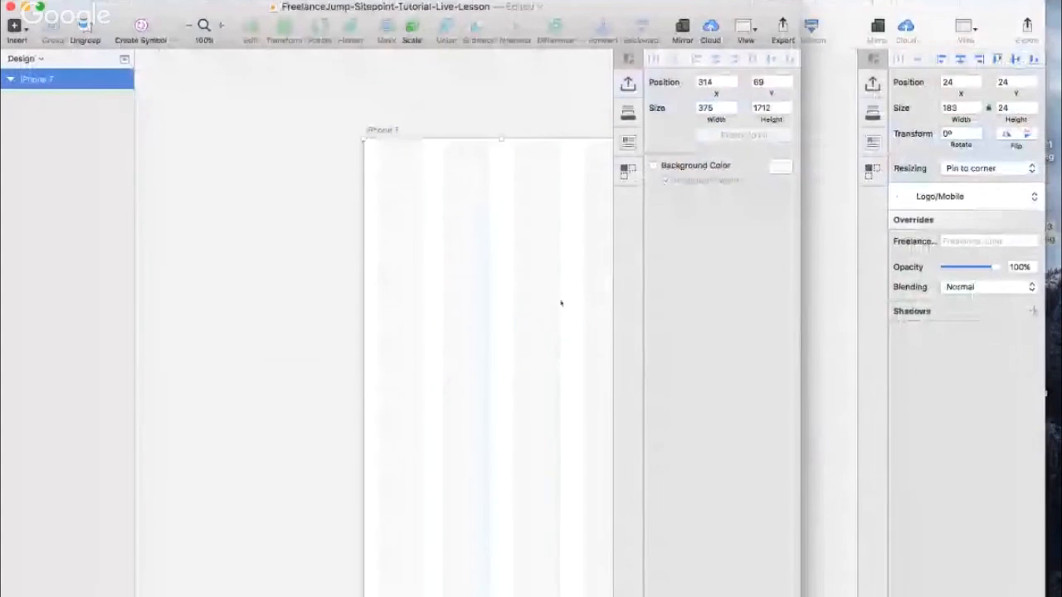
pyautogui.moveTo(800, 267); pyautogui.dragTo(1059, 285)
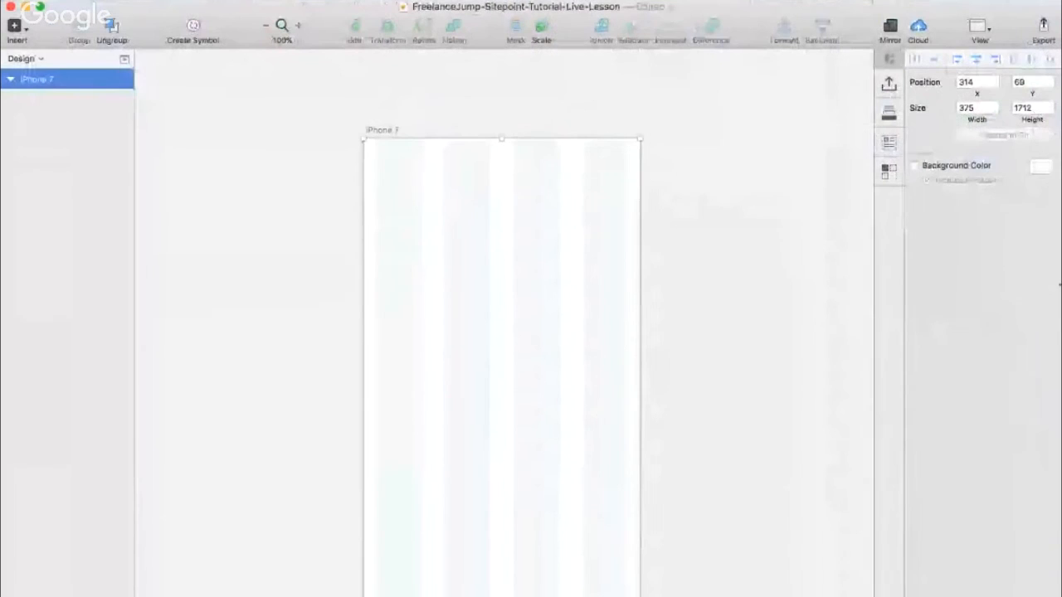
pyautogui.press('super+v')
pyautogui.moveTo(546, 396); pyautogui.dragTo(487, 161)
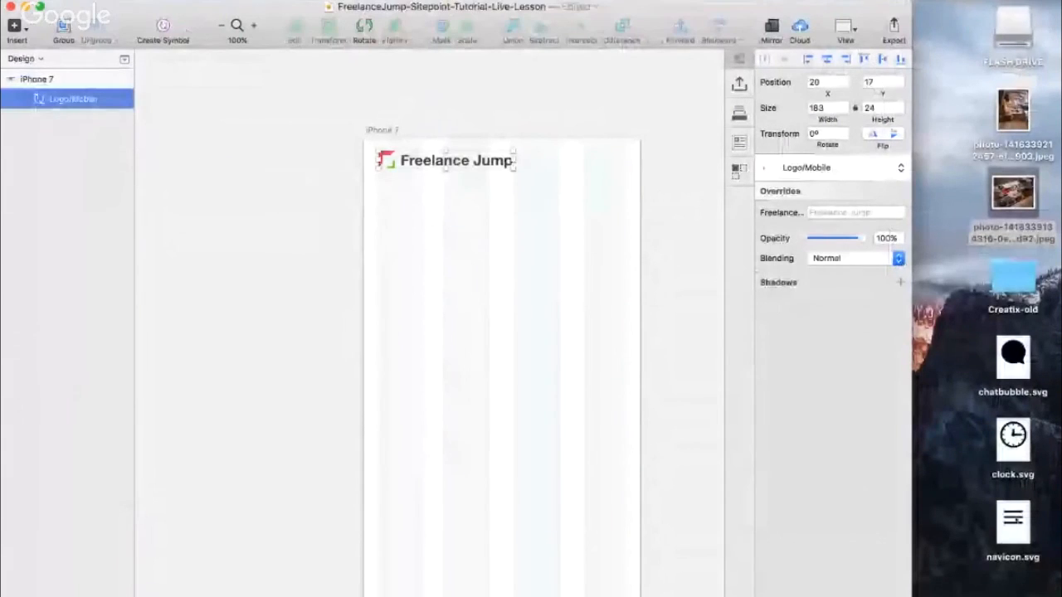
# - Select the chatbubble.svg, clock.svg and navicon.svg icon files on the desktop
pyautogui.click(1015, 521)
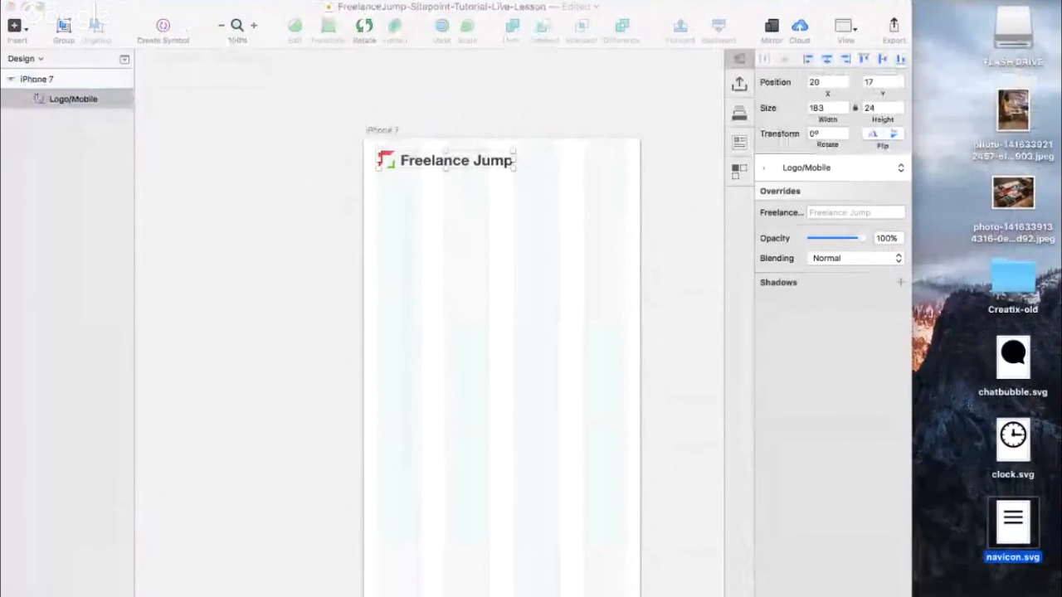
pyautogui.moveTo(953, 363); pyautogui.dragTo(1015, 523)
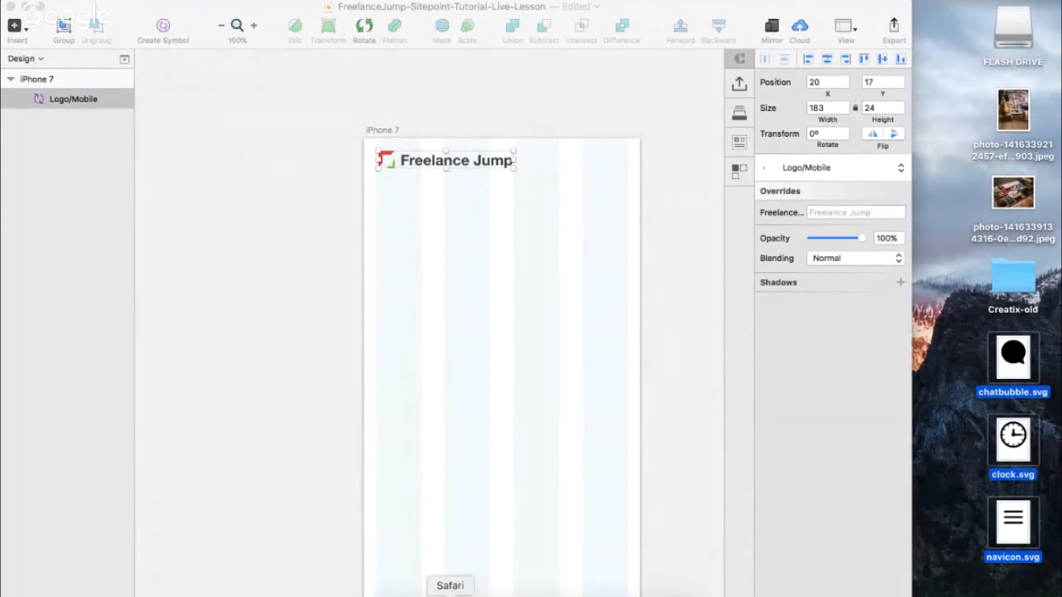
# - Switch to Safari, open the ionicons website in a new tab and browse its icon library
pyautogui.click(449, 594)
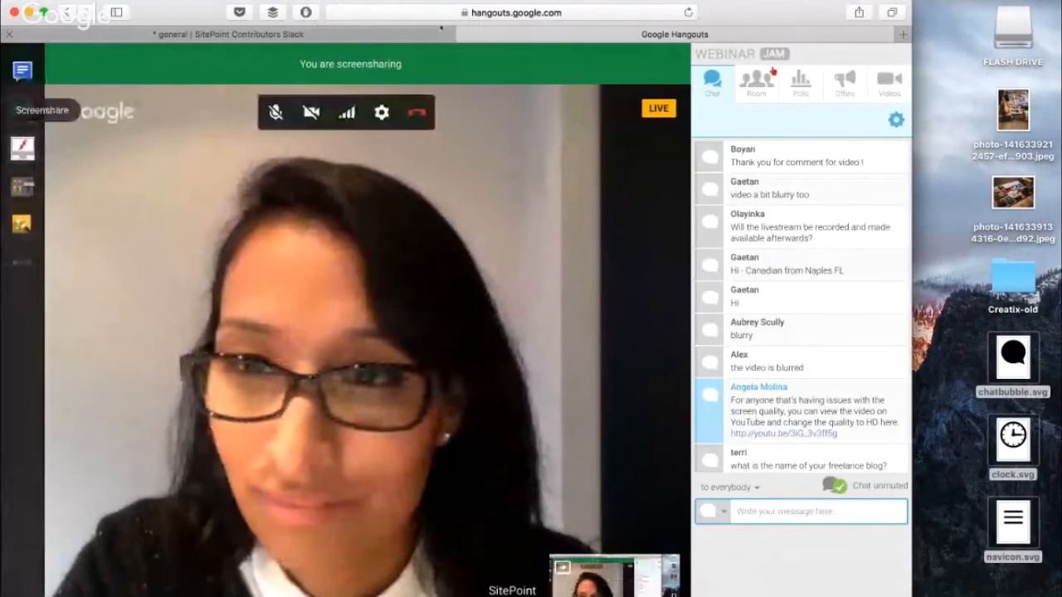
pyautogui.press('super+t')
pyautogui.write('ionicons')
pyautogui.press('Return')
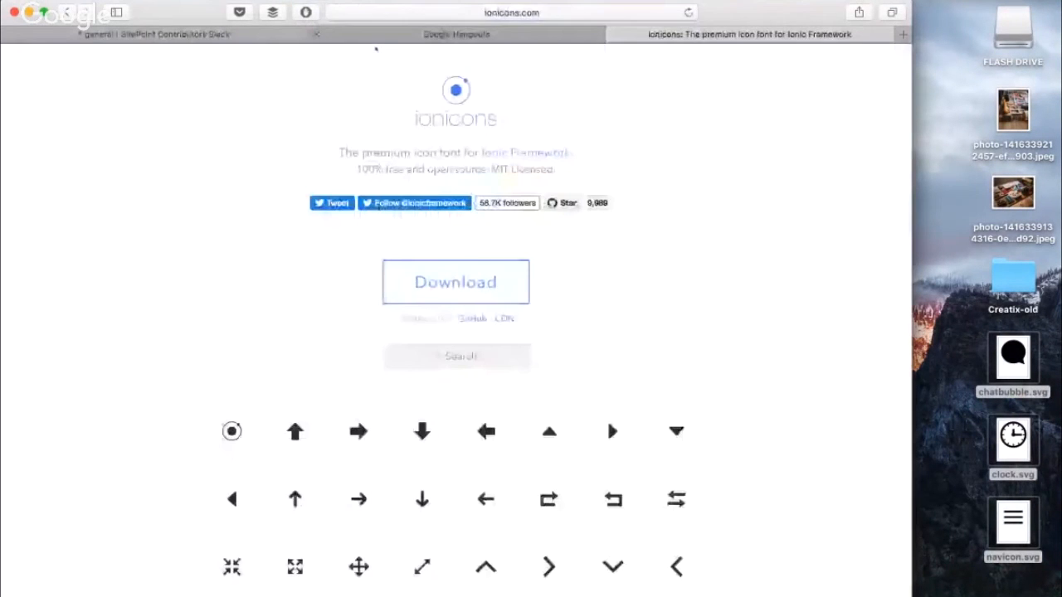
pyautogui.scroll(-20, 615, 308)
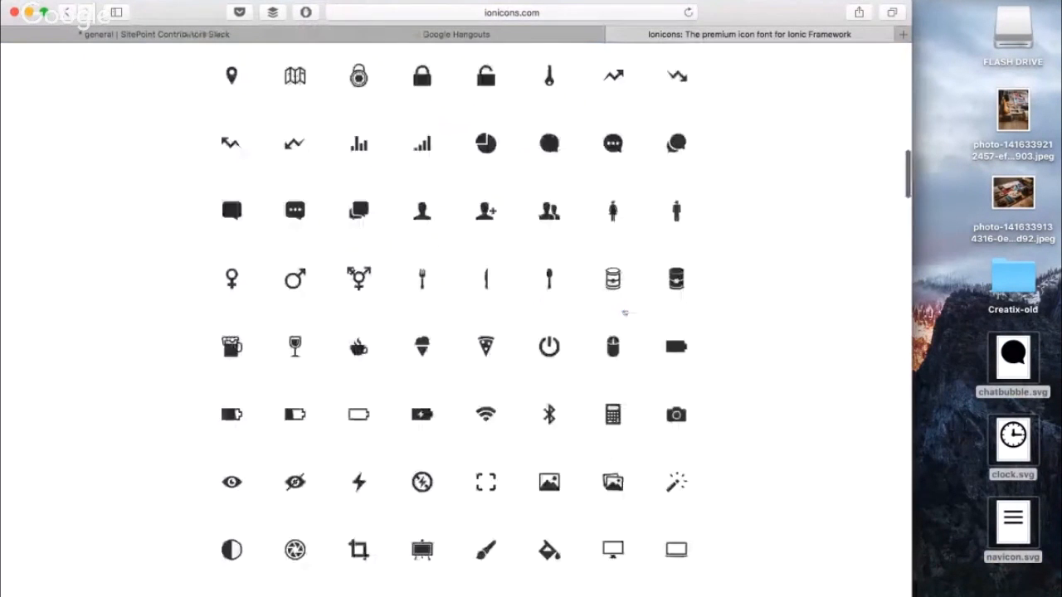
pyautogui.scroll(17, 618, 452)
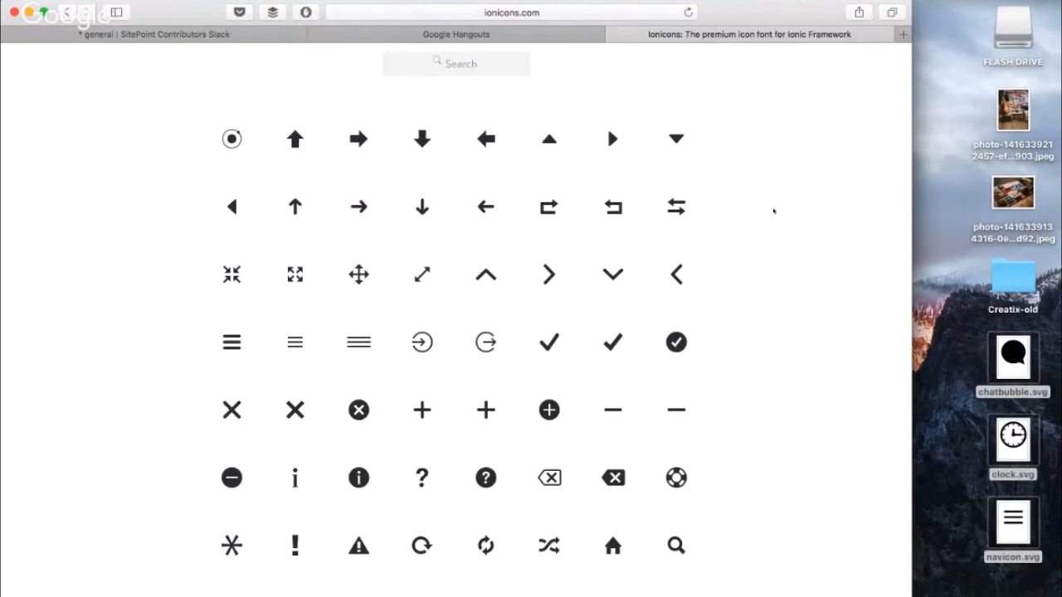
# - Minimize the browser to return to the Sketch design, deselect the logo and view the artboard's header at 200%
pyautogui.click(28, 11)
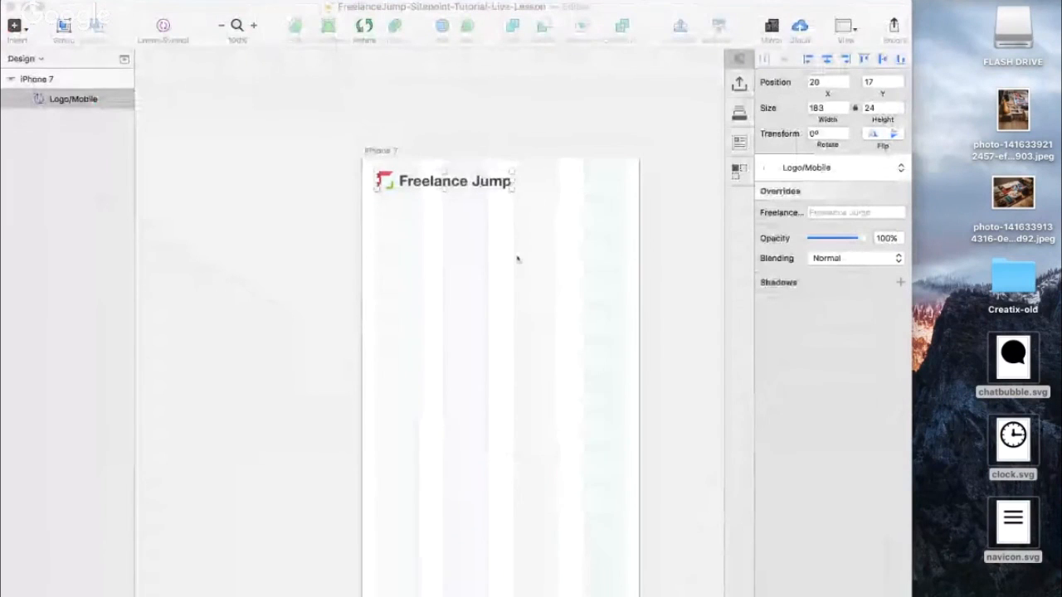
pyautogui.scroll(1, 517, 259)
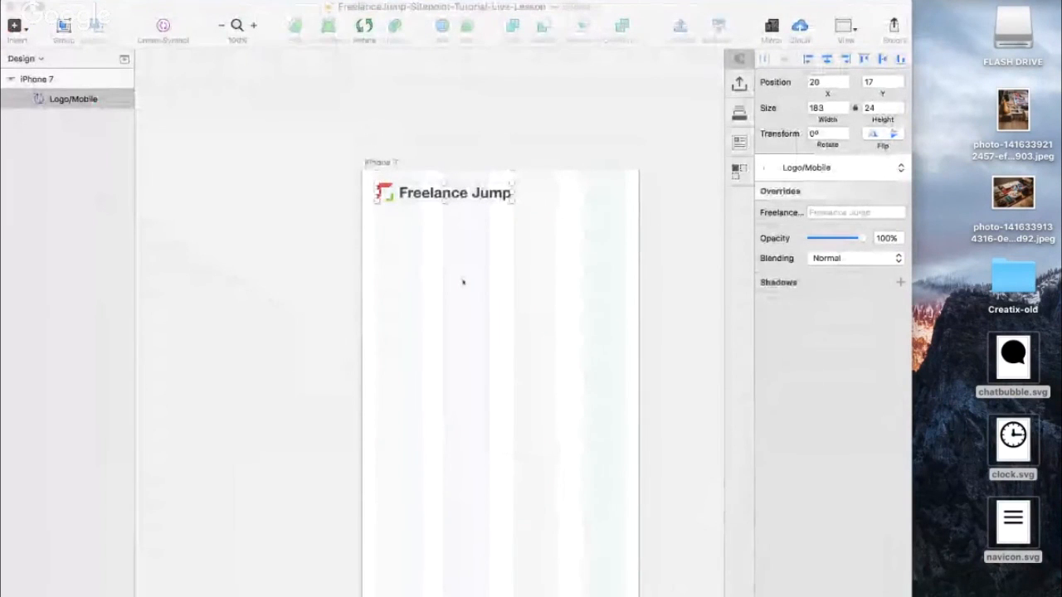
pyautogui.click(463, 282)
pyautogui.press('super+plus')
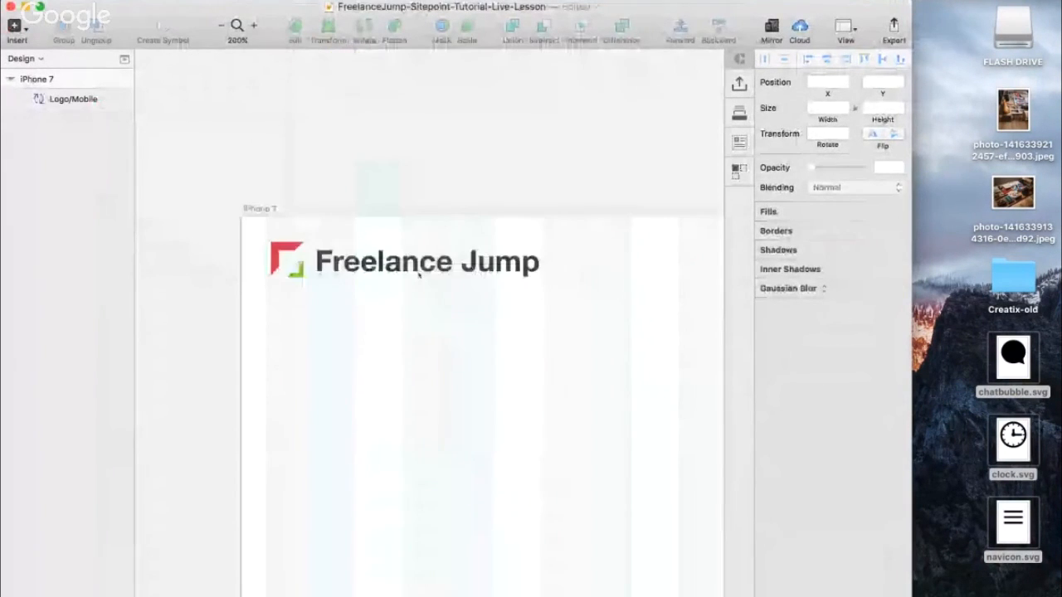
# - Move the logo to X 16, Y 15 so it lines up with the first grid column, then deselect it
pyautogui.click(365, 262)
pyautogui.moveTo(365, 262); pyautogui.dragTo(374, 265)
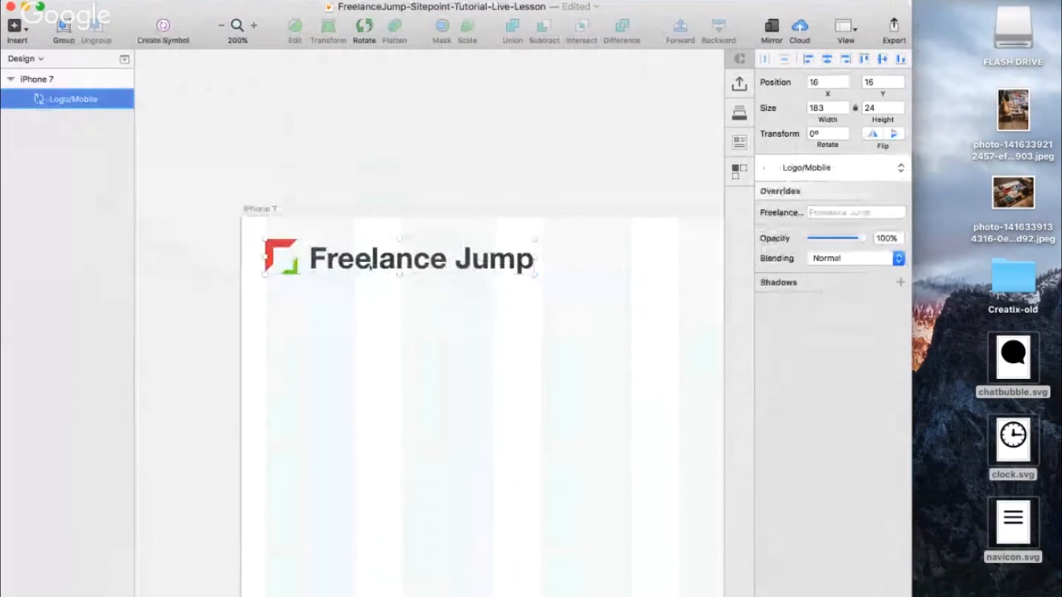
pyautogui.hscroll(4, 374, 264)
pyautogui.scroll(-1, 374, 265)
pyautogui.click(526, 420)
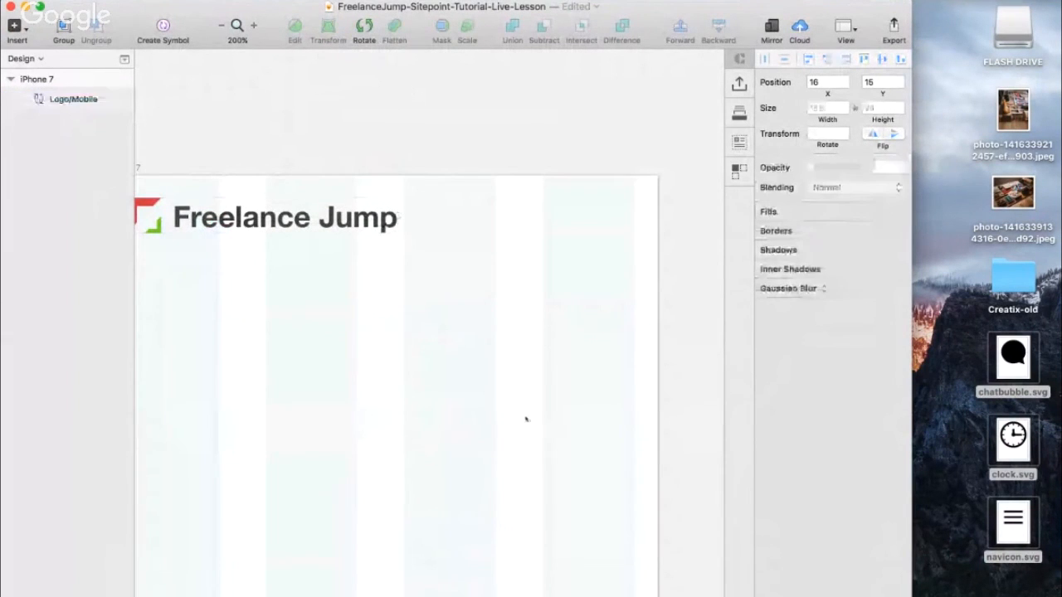
# - Import navicon.svg from the desktop onto the iPhone 7 artboard, below the logo
pyautogui.click(1004, 518)
pyautogui.click(693, 398)
pyautogui.click(1028, 523)
pyautogui.click(992, 527)
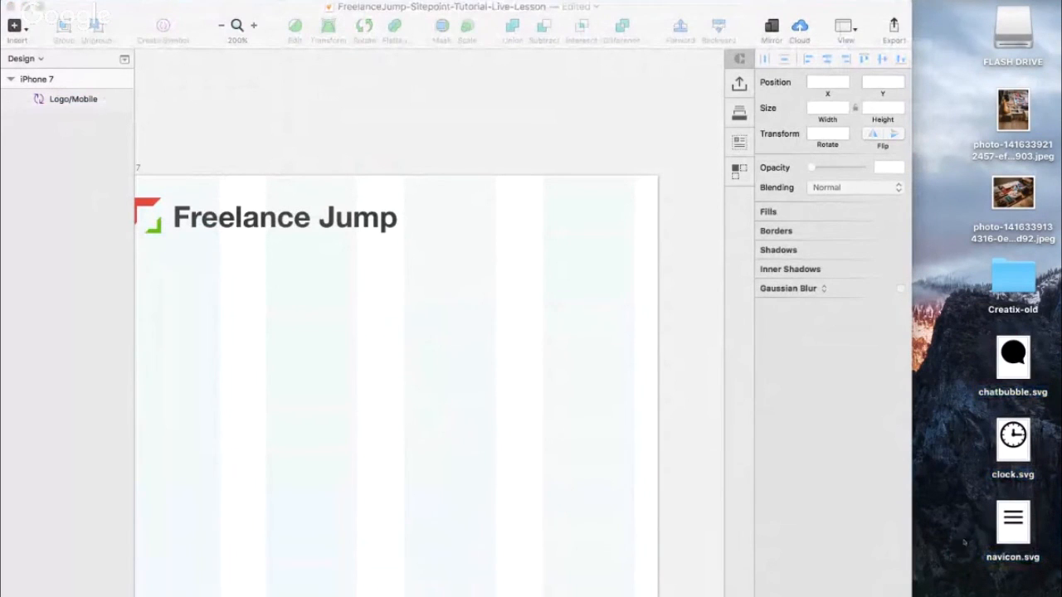
pyautogui.moveTo(995, 529)
pyautogui.mouseDown()
pyautogui.moveTo(805, 510)
pyautogui.moveTo(531, 295)
pyautogui.moveTo(541, 289)
pyautogui.moveTo(488, 323)
pyautogui.moveTo(383, 452)
pyautogui.mouseUp()
pyautogui.scroll(-1, 383, 452)
pyautogui.hscroll(-1, 382, 452)
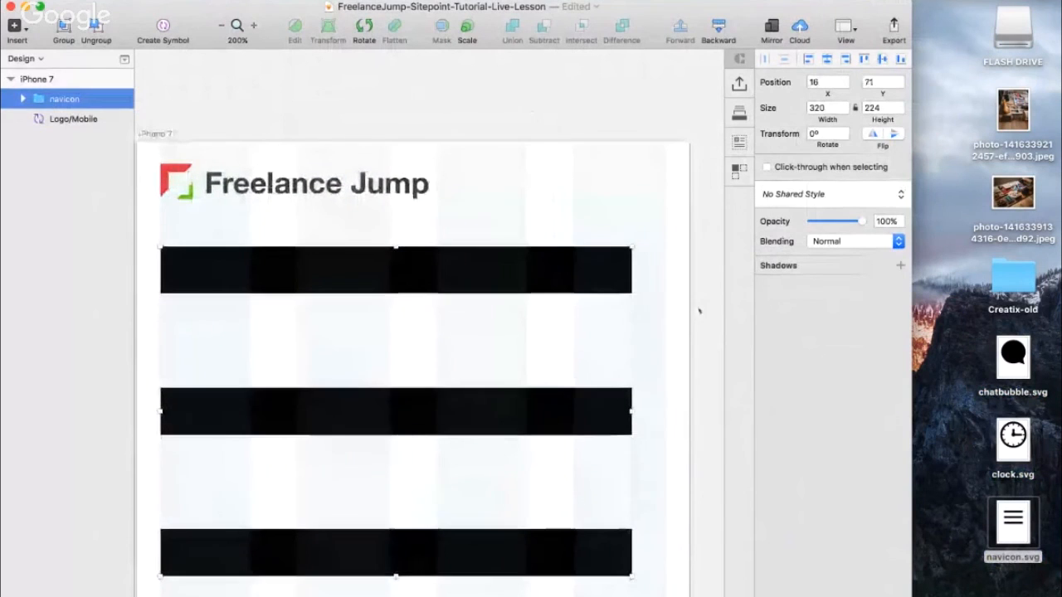
# - Widen the document window and resize the navicon to 24 wide by 16 high
pyautogui.click(337, 179)
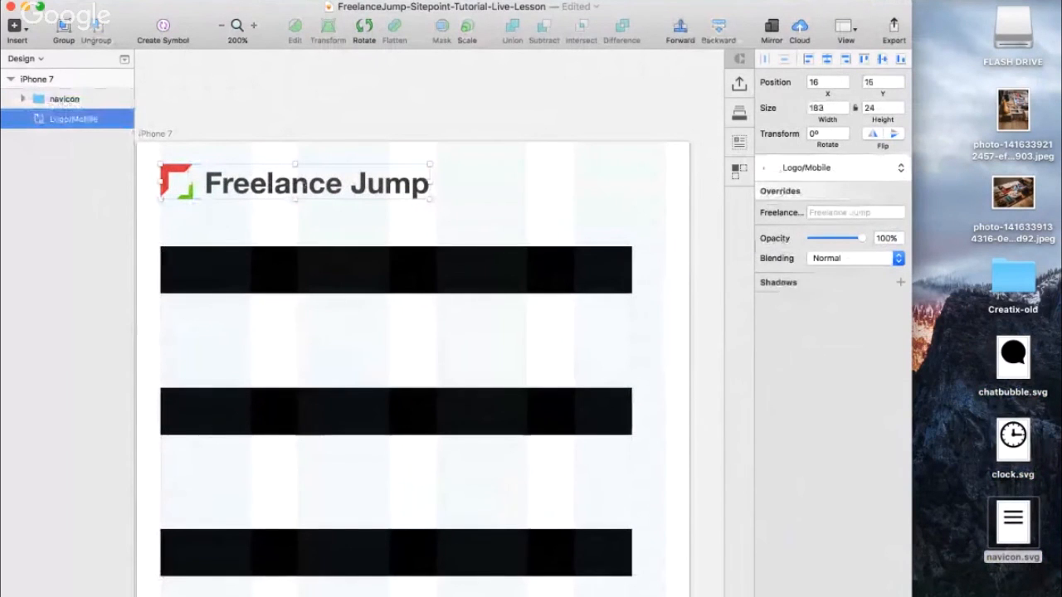
pyautogui.click(472, 287)
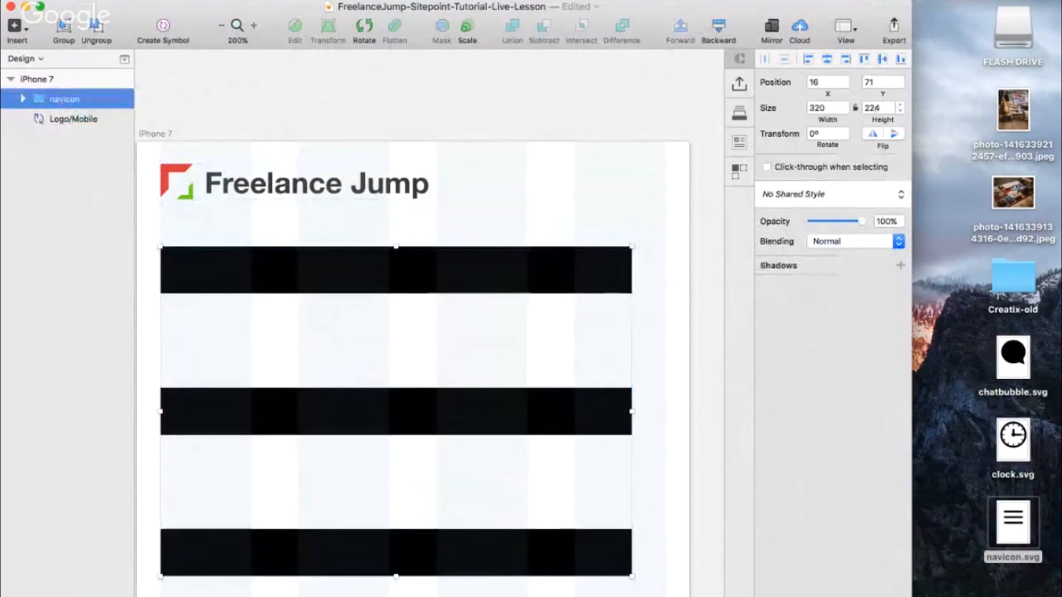
pyautogui.moveTo(912, 126); pyautogui.dragTo(1061, 126)
pyautogui.click(1029, 108)
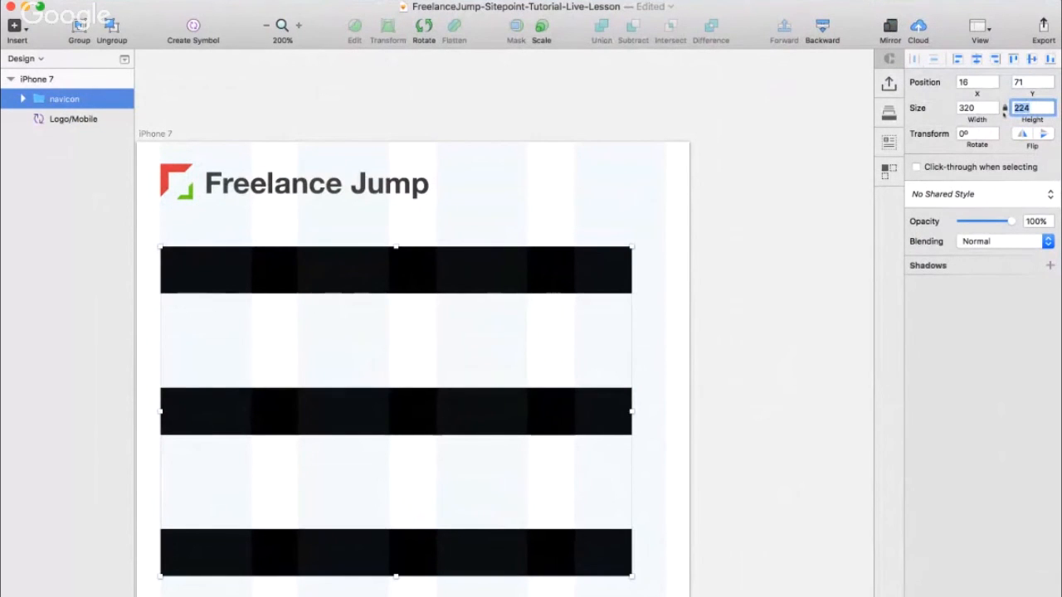
pyautogui.write('16')
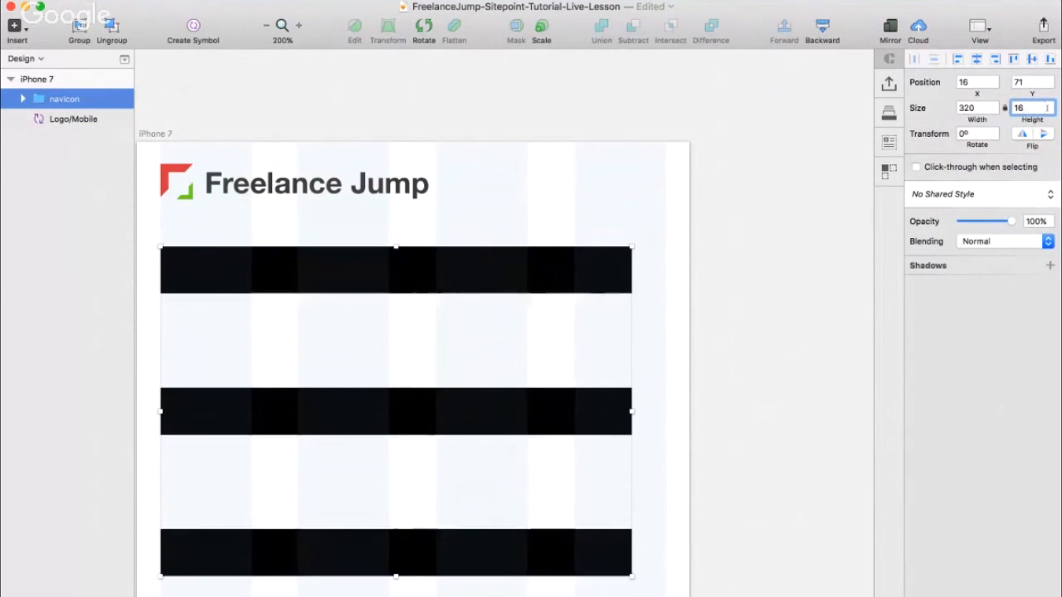
pyautogui.press('Return')
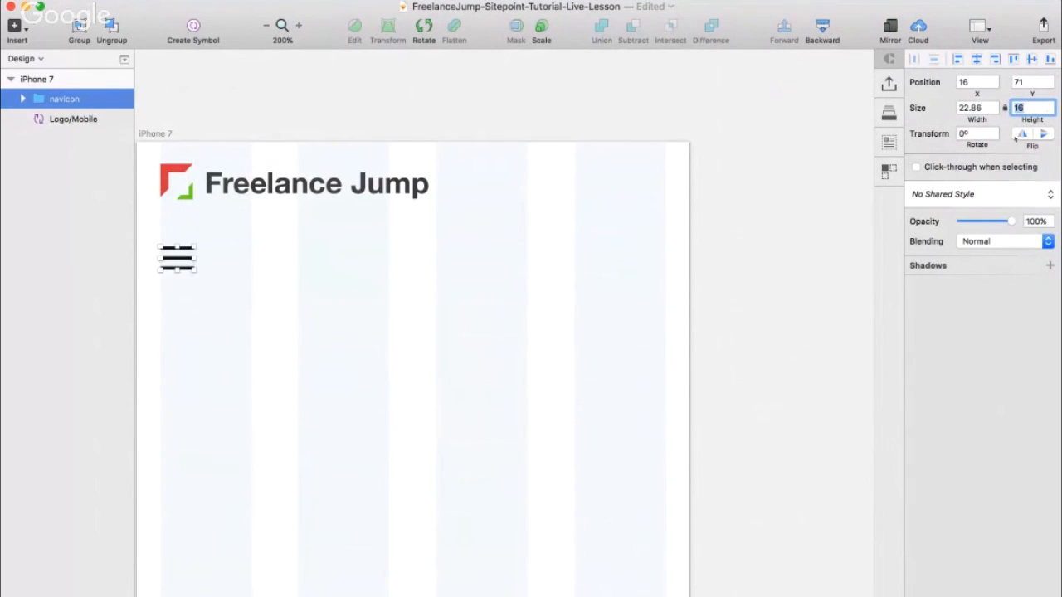
pyautogui.click(975, 108)
pyautogui.moveTo(960, 108); pyautogui.dragTo(983, 108)
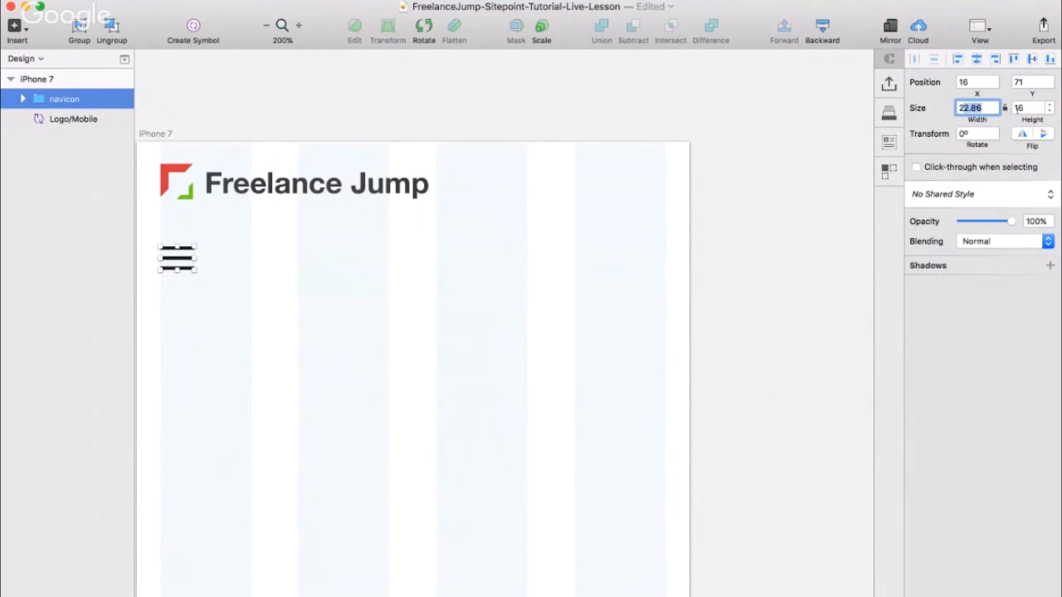
pyautogui.write('24')
pyautogui.press('Return')
# - Move the navicon into the header opposite the logo, against the last grid column's outer edge, at X 335, Y 19
pyautogui.moveTo(189, 257); pyautogui.dragTo(655, 189)
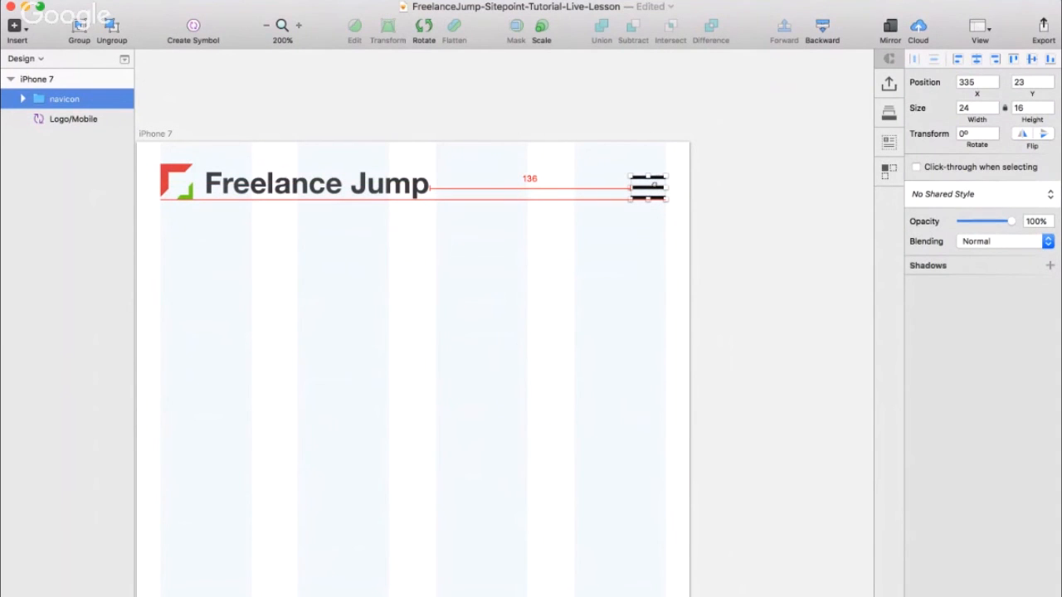
pyautogui.moveTo(655, 190); pyautogui.dragTo(655, 190)
pyautogui.moveTo(655, 189); pyautogui.dragTo(655, 183)
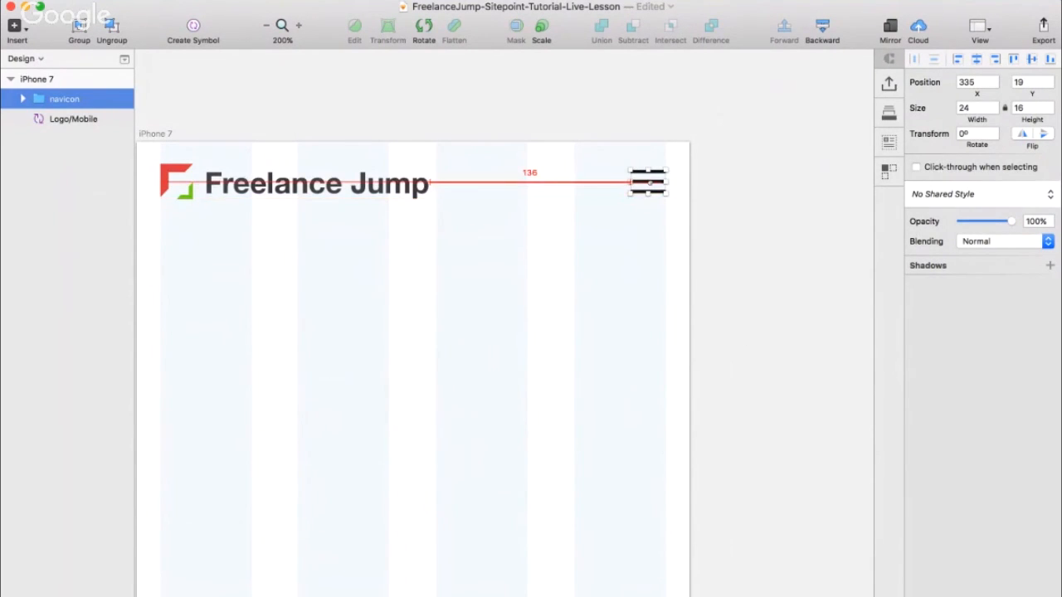
pyautogui.hscroll(-3, 652, 184)
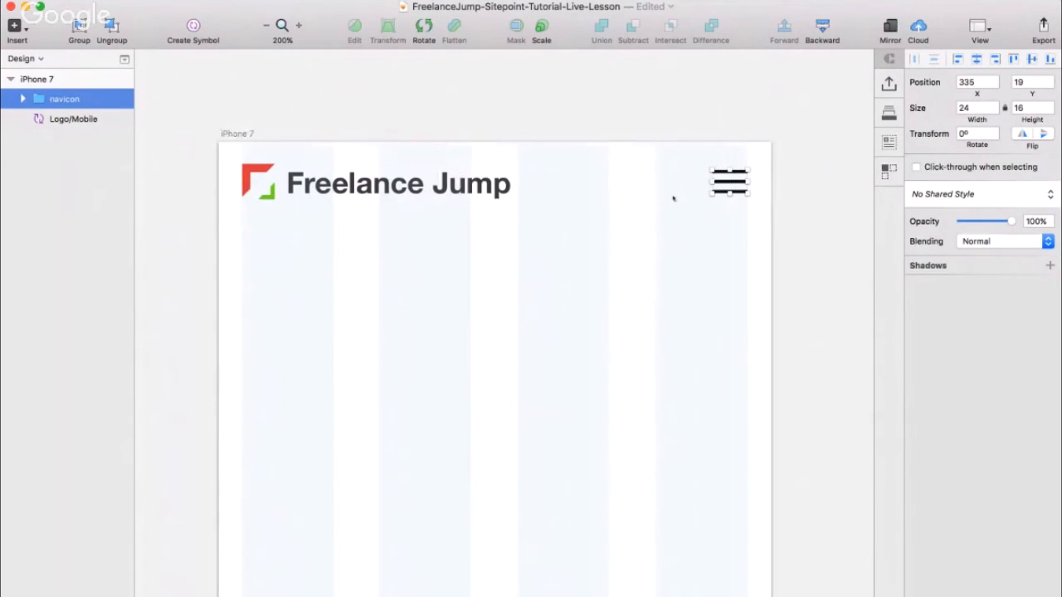
pyautogui.click(756, 240)
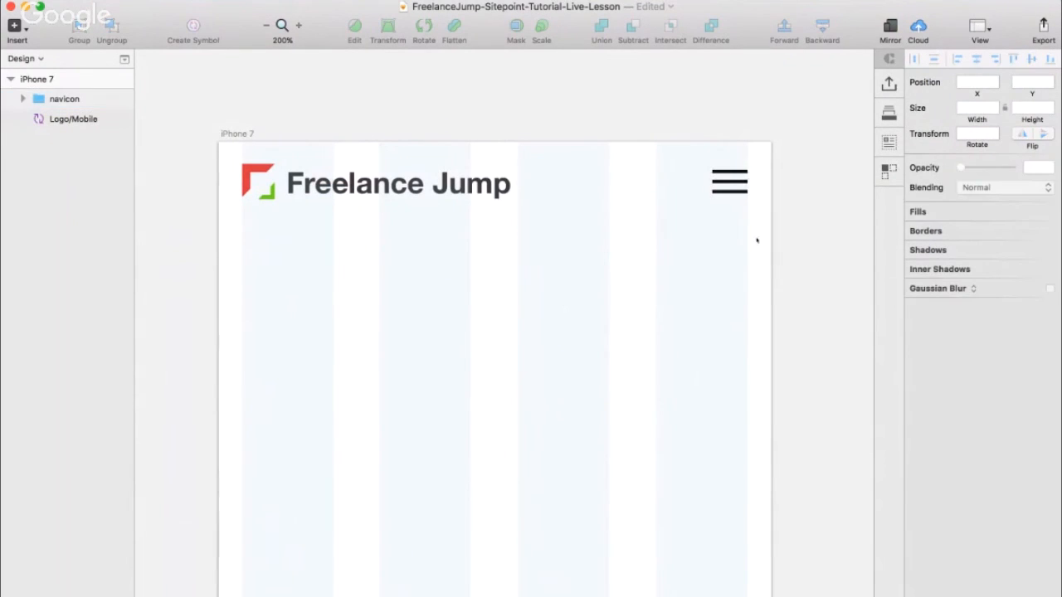
pyautogui.click(741, 174)
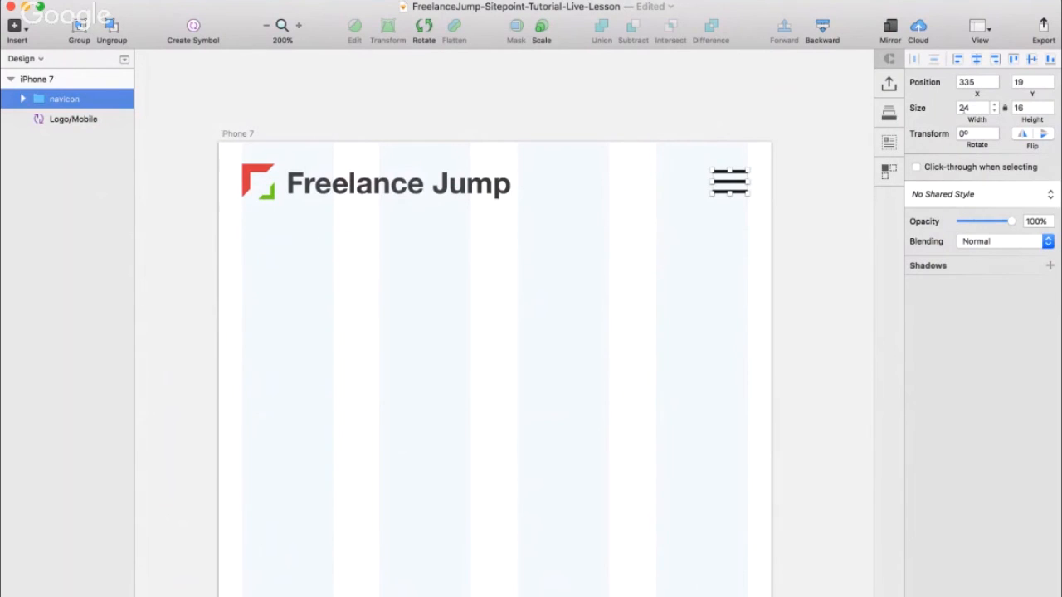
# - Draw a full-width header rectangle, 375 by 69, from the artboard's top edge and send it behind the navicon and logo
pyautogui.hscroll(2, 455, 265)
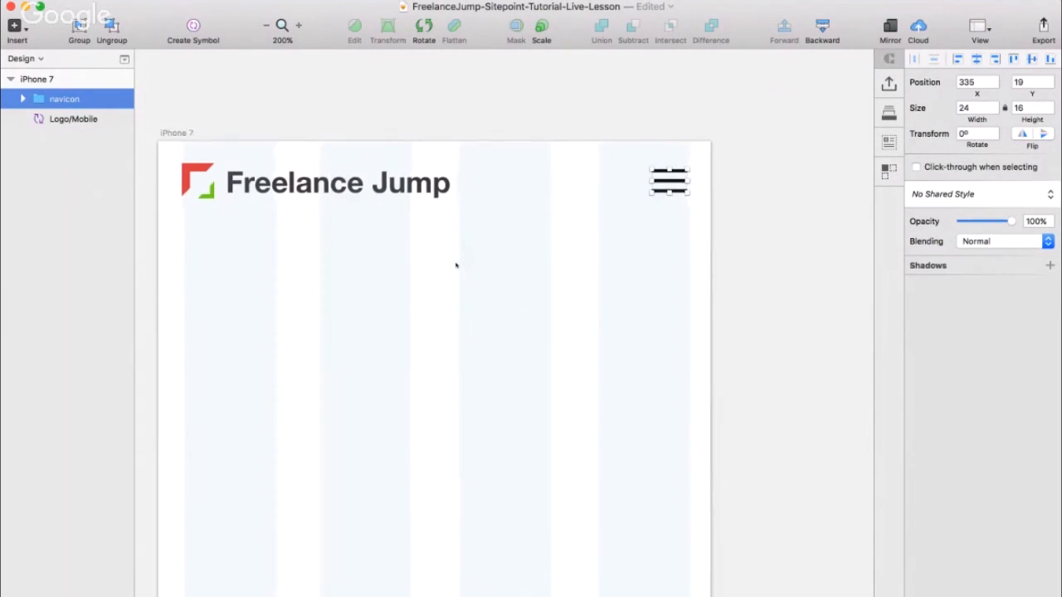
pyautogui.hscroll(-2, 455, 266)
pyautogui.scroll(-1, 455, 265)
pyautogui.press('r')
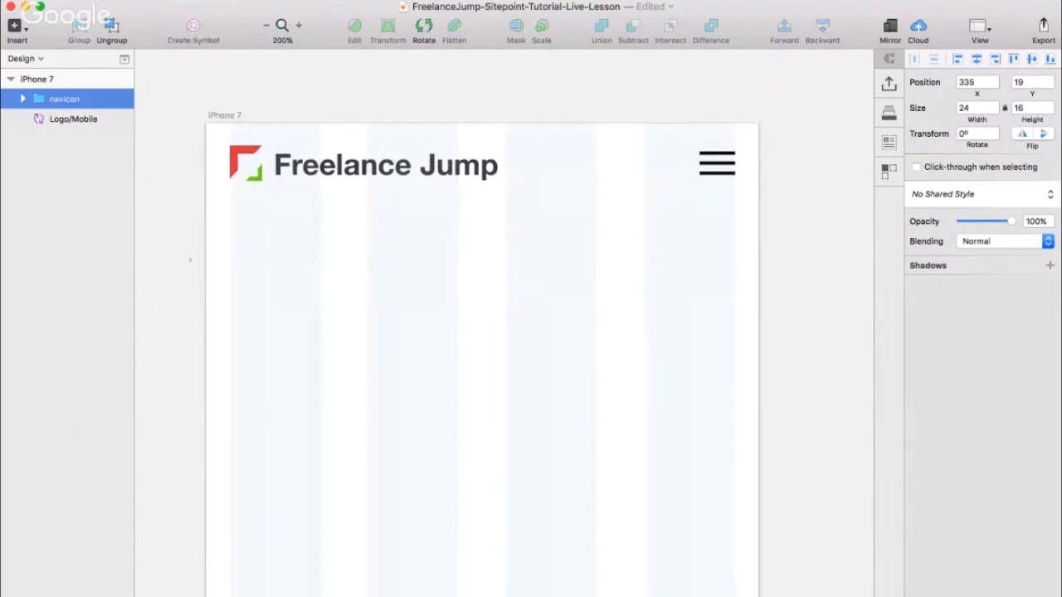
pyautogui.moveTo(205, 234); pyautogui.dragTo(756, 124)
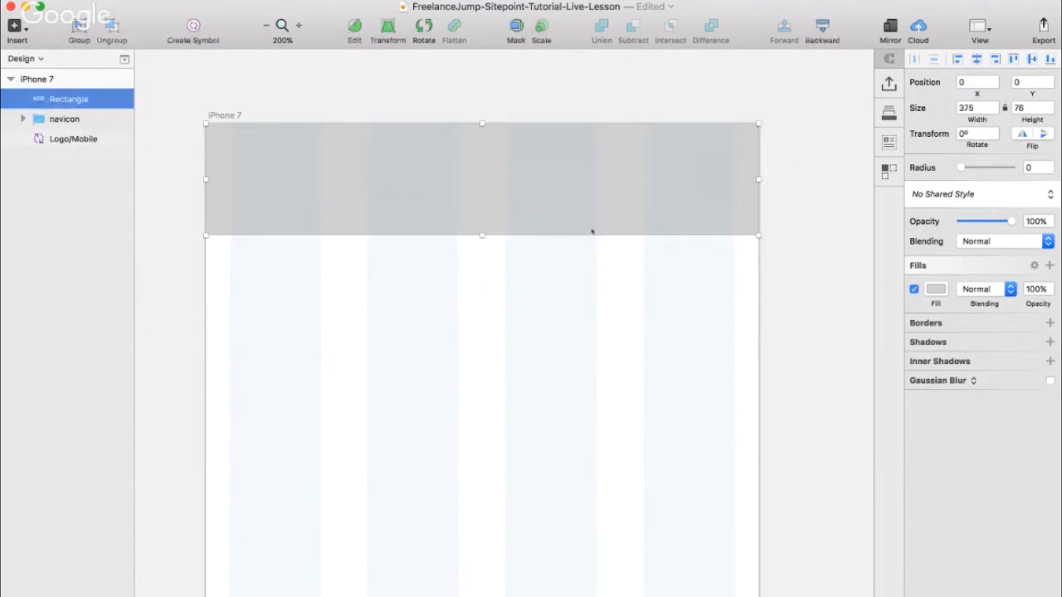
pyautogui.moveTo(482, 235); pyautogui.dragTo(483, 225)
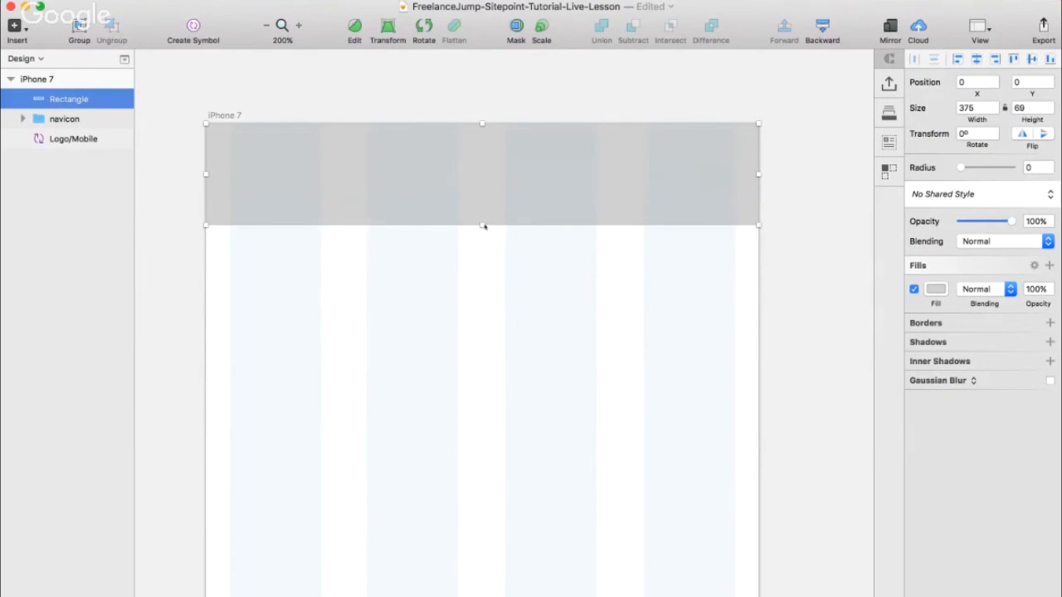
pyautogui.press('super+bracketleft')
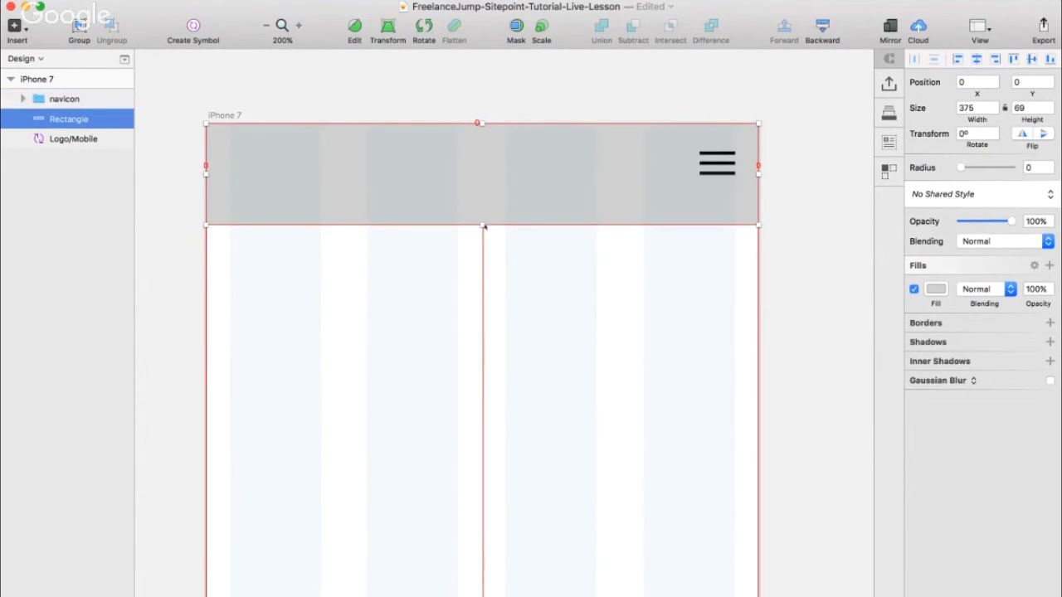
pyautogui.press('super+bracketleft')
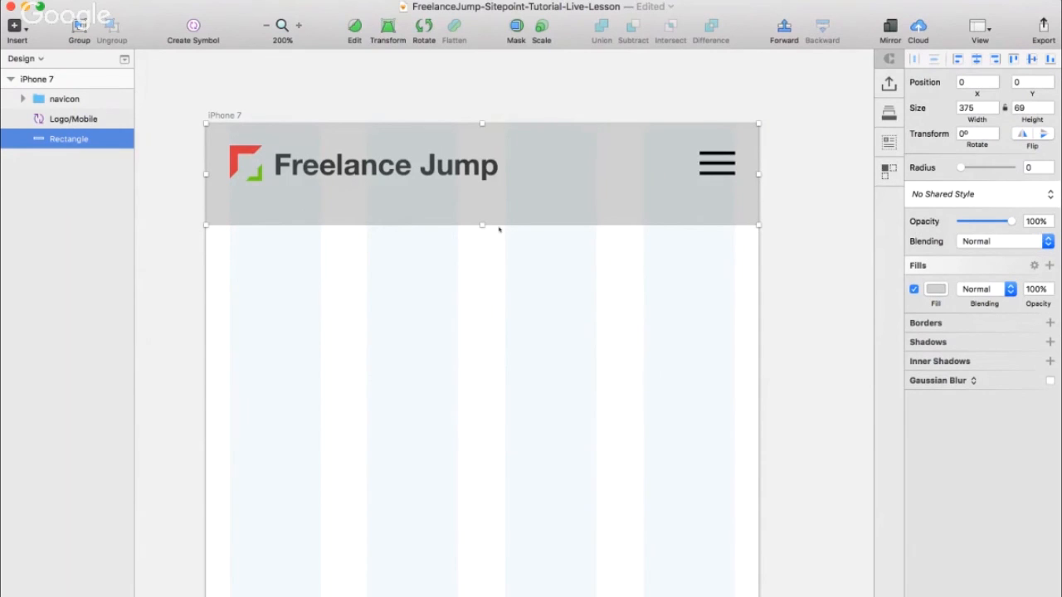
# - Check the logo's spacing to the header rectangle and nudge the logo down to Y 16
pyautogui.click(485, 171)
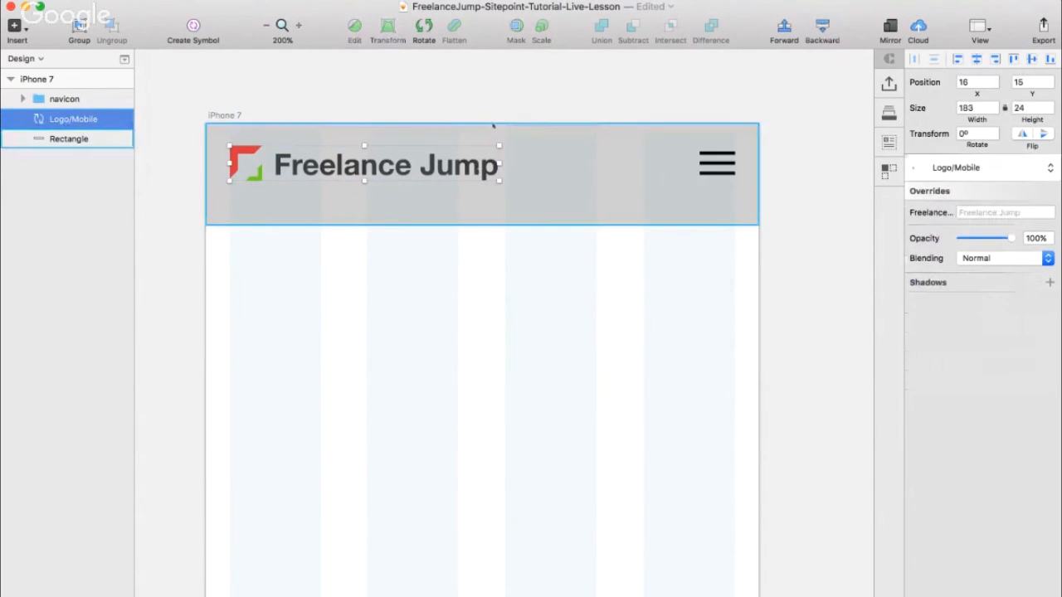
pyautogui.press('alt')
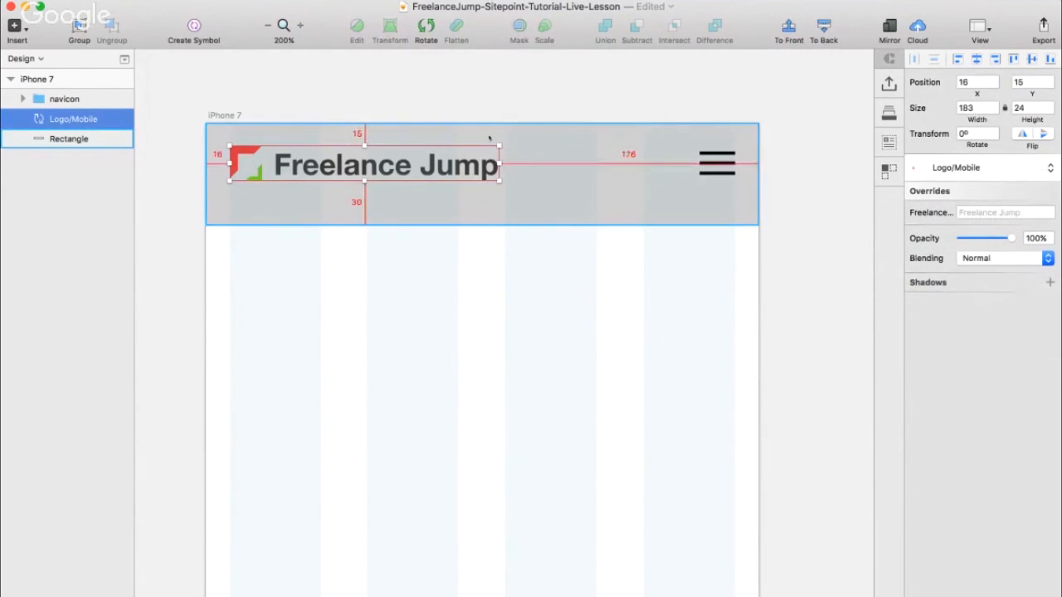
pyautogui.press('Down')
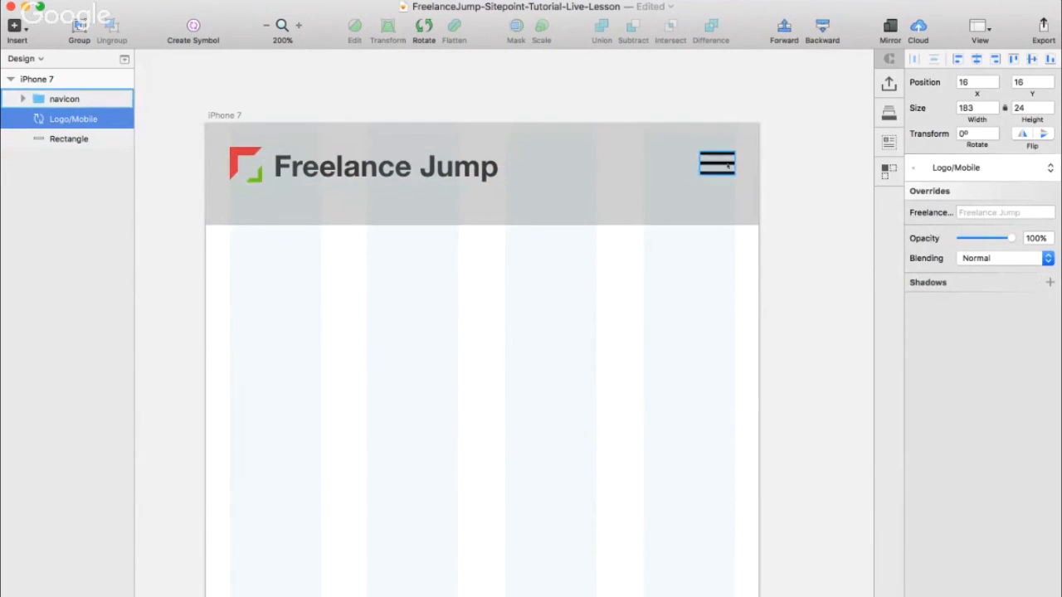
# - Check the navicon's spacing within the header rectangle and nudge the icon down to Y 20
pyautogui.click(727, 165)
pyautogui.press('alt')
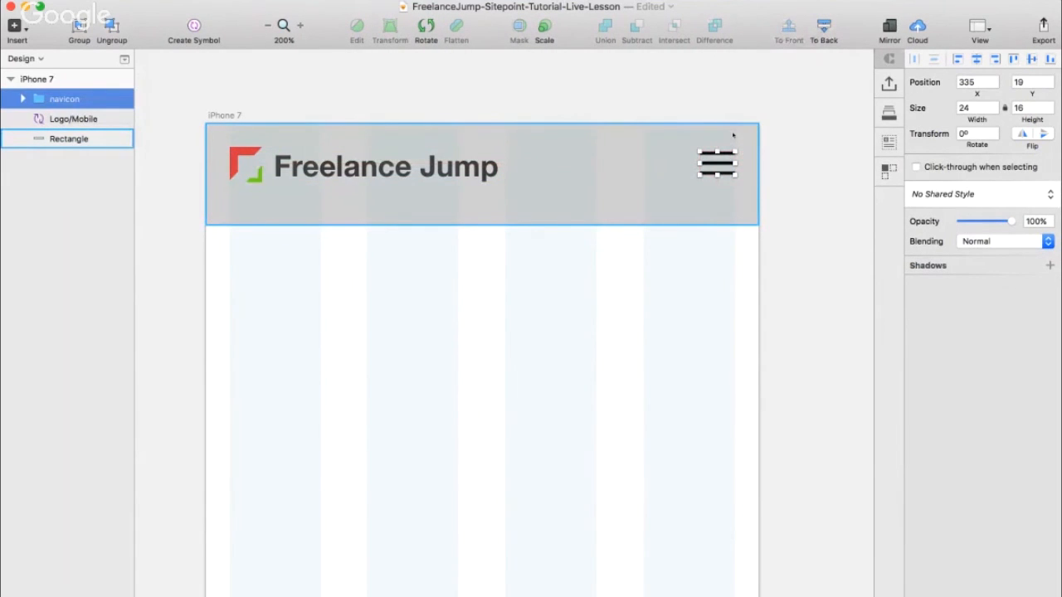
pyautogui.press('alt')
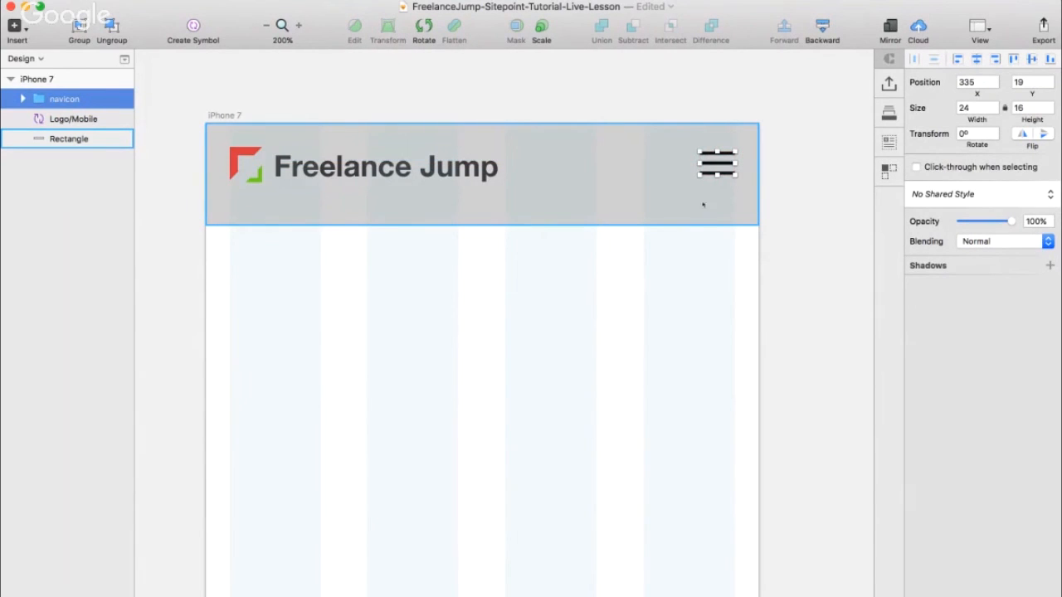
pyautogui.press('alt')
pyautogui.press('alt')
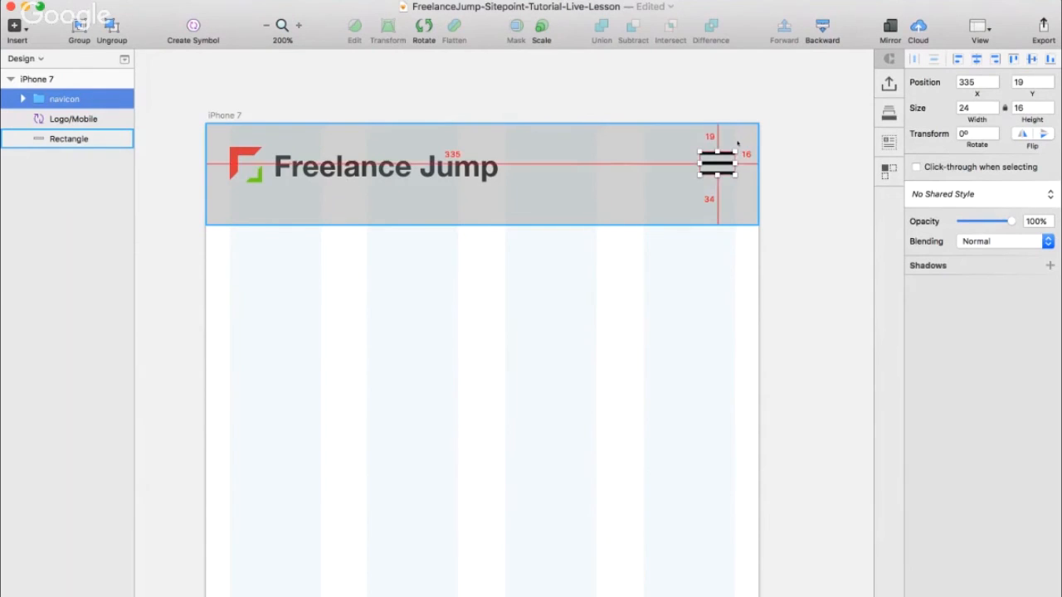
pyautogui.press('Down')
pyautogui.press('Down')
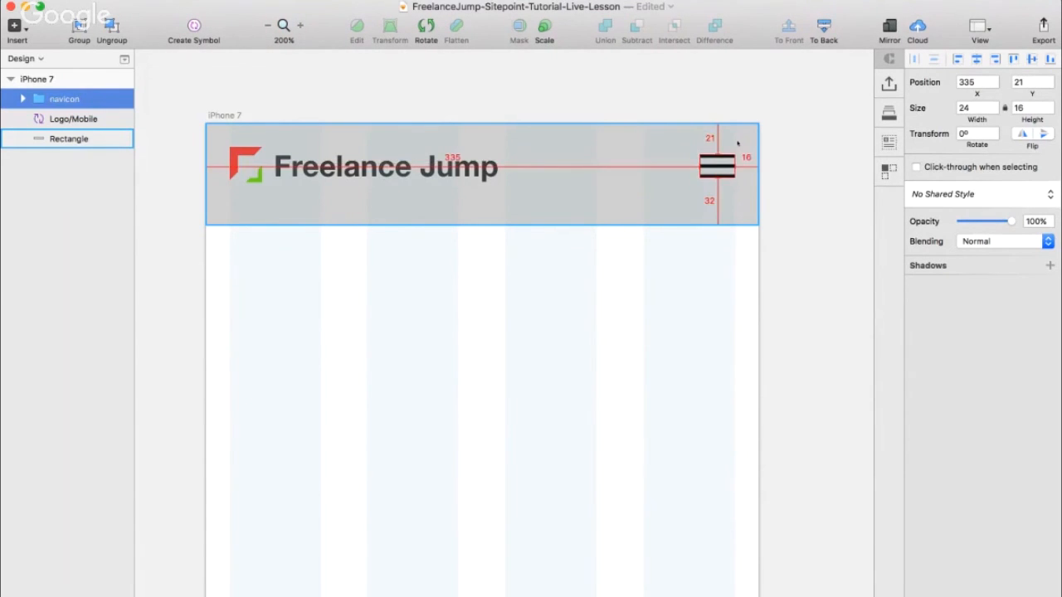
pyautogui.press('Up')
pyautogui.press('Up')
pyautogui.press('Down')
pyautogui.press('Down')
pyautogui.press('alt')
pyautogui.press('Up')
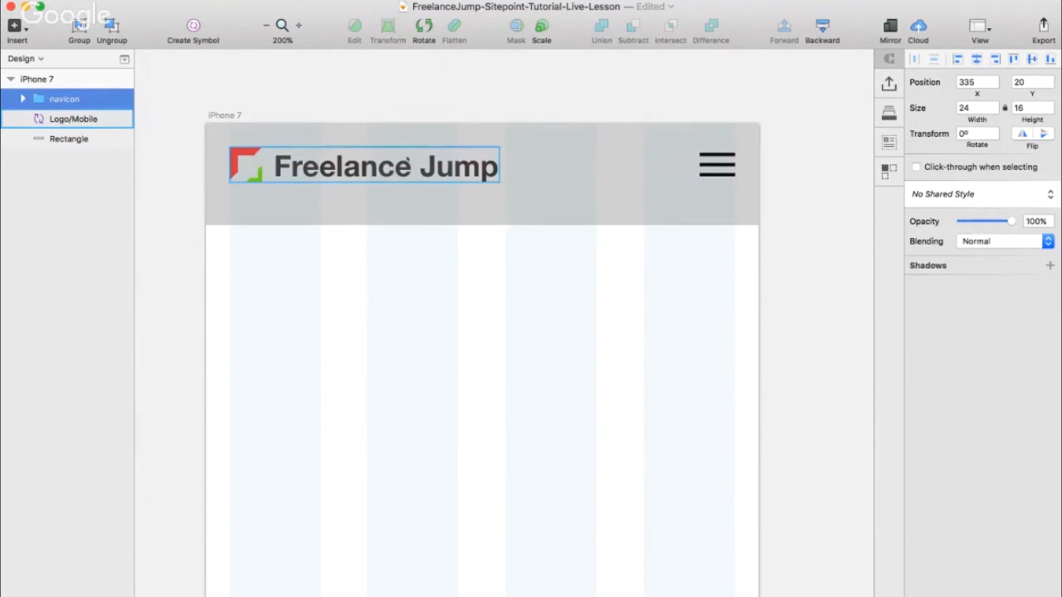
# - Reduce the header rectangle's height to 56, leaving equal 16 px spacing above and below the logo
pyautogui.click(407, 164)
pyautogui.click(439, 214)
pyautogui.press('alt')
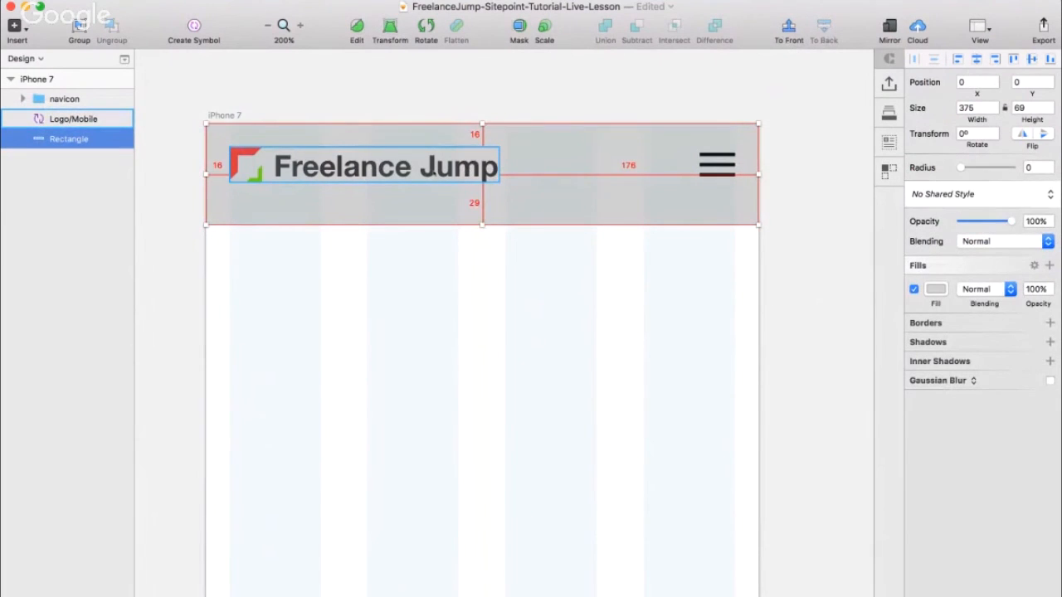
pyautogui.moveTo(481, 224); pyautogui.dragTo(488, 224)
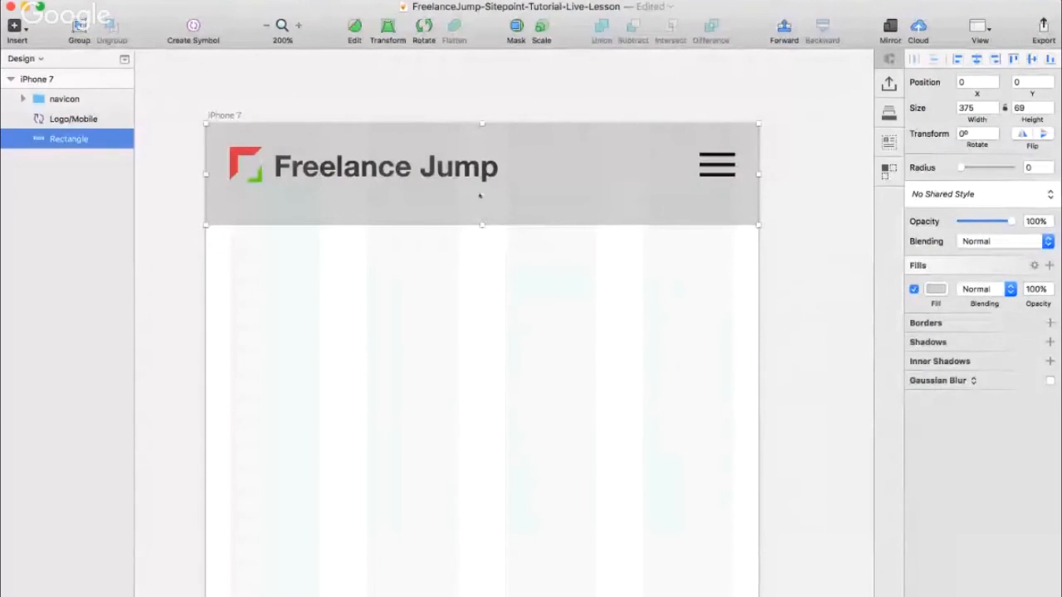
pyautogui.press('alt')
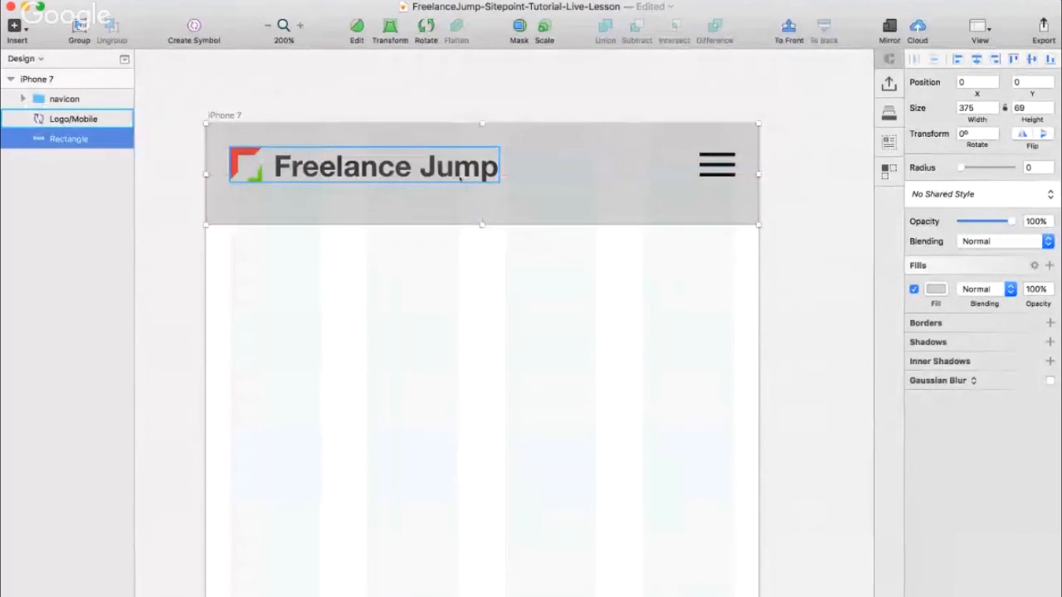
pyautogui.press('super+Up')
pyautogui.press('super+Up')
pyautogui.press('super+Up')
pyautogui.press('super+Up')
pyautogui.press('super+Up')
pyautogui.press('super+Up')
pyautogui.press('super+Up')
pyautogui.press('super+Up')
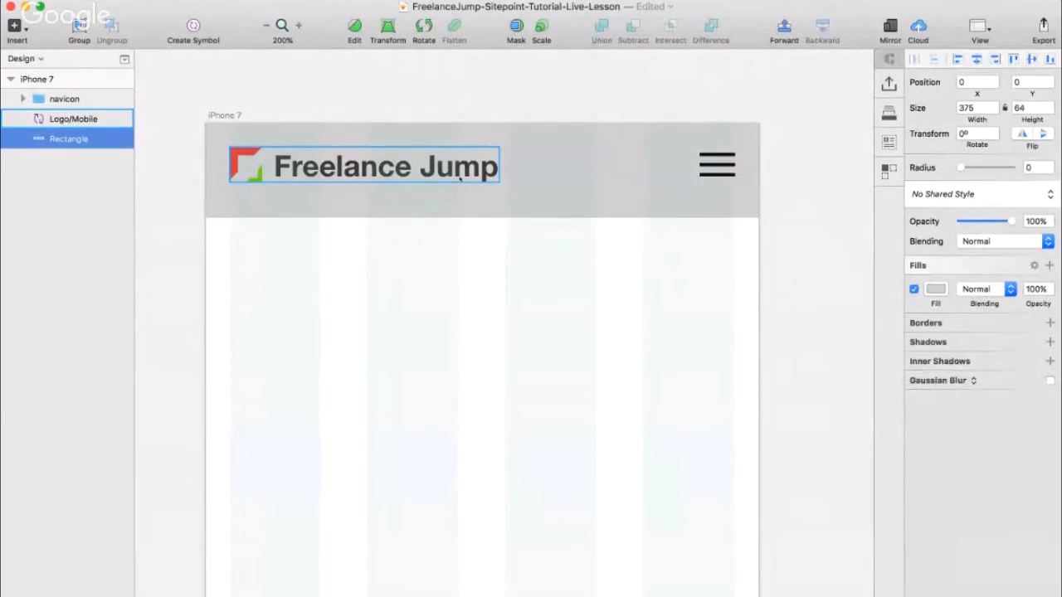
pyautogui.press('super+Up')
pyautogui.press('super+Up')
pyautogui.press('super+Up')
pyautogui.press('super+Up')
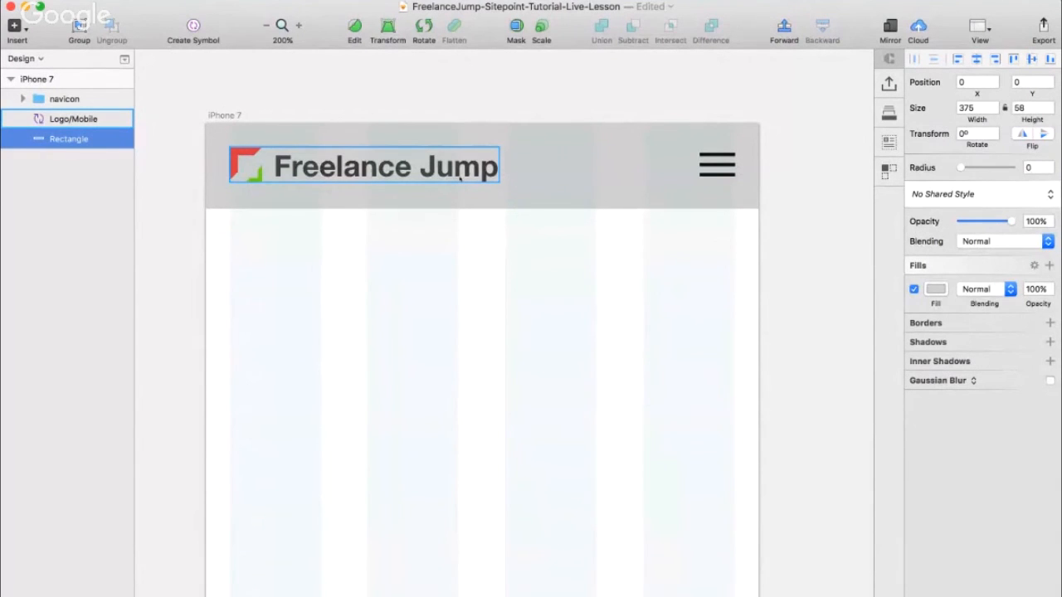
pyautogui.press('super+Up')
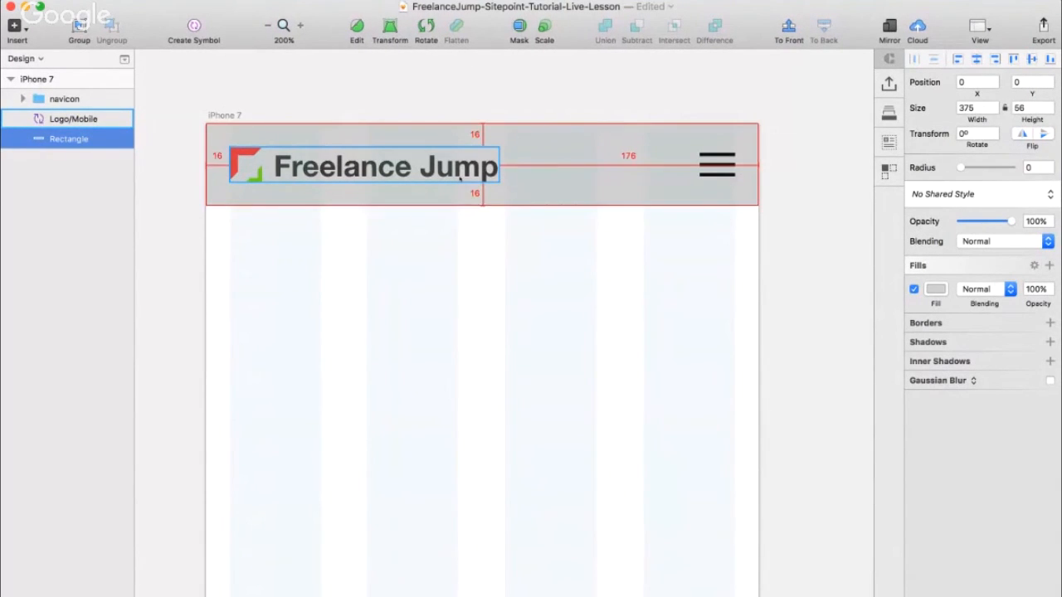
# - Check the navicon's spacing to the edges of the header rectangle
pyautogui.click(717, 164)
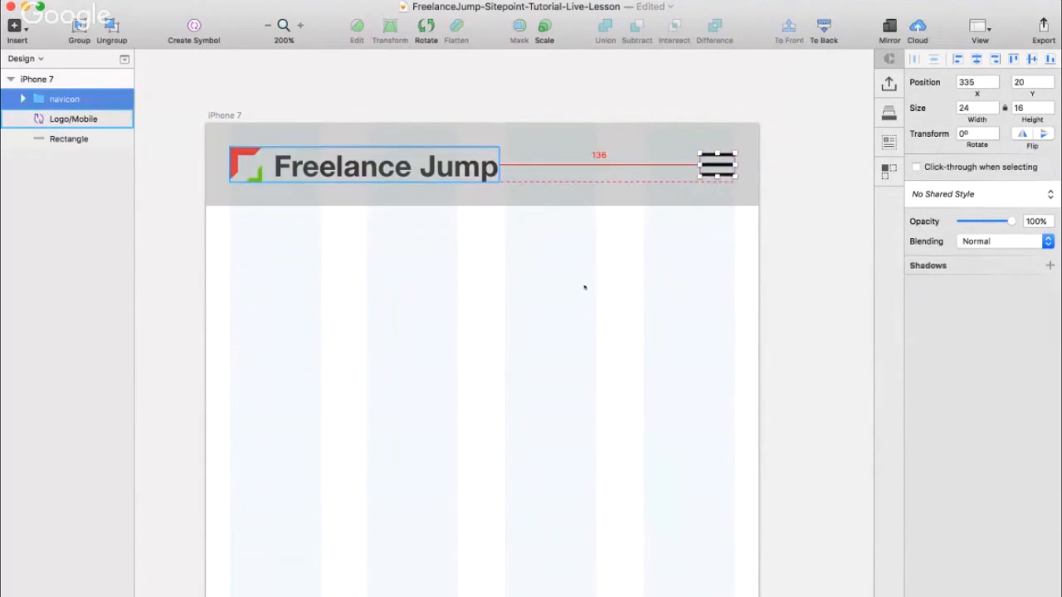
pyautogui.press('alt')
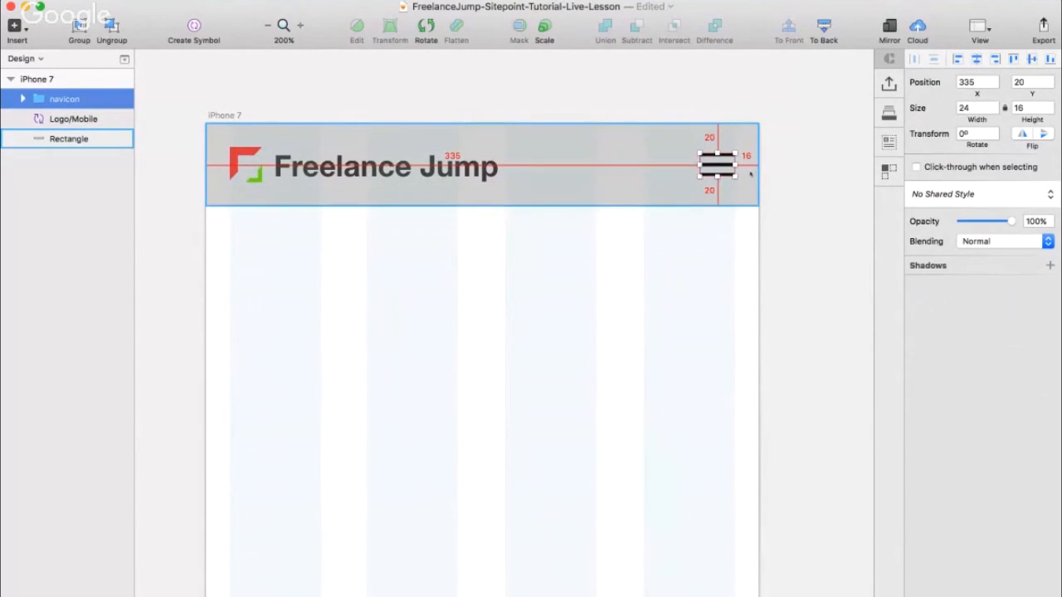
pyautogui.scroll(-2, 621, 256)
pyautogui.click(672, 256)
pyautogui.click(258, 143)
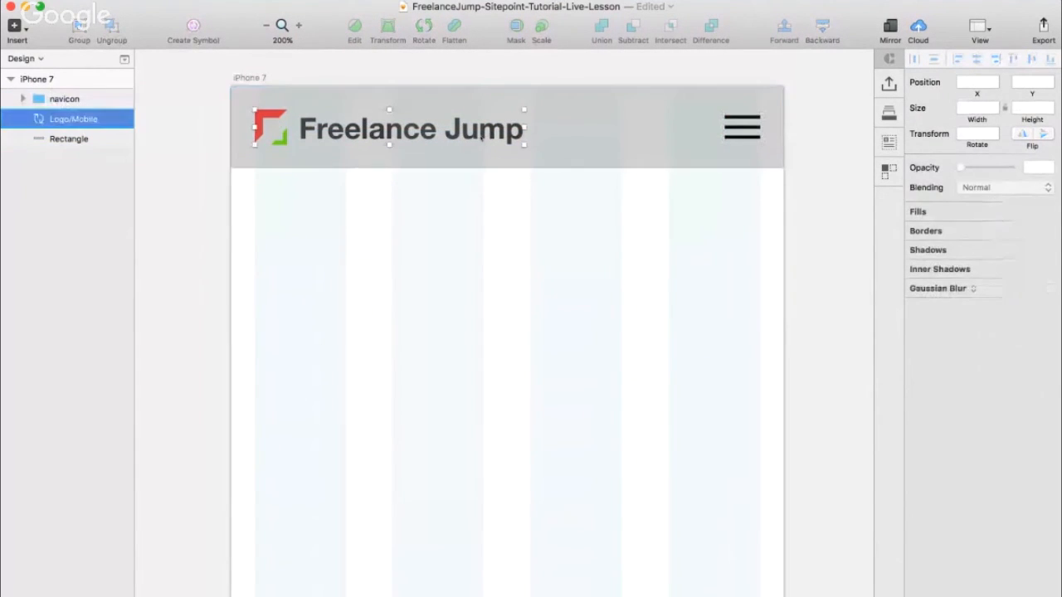
# - Set the header rectangle's fill color to white, FFFFFF
pyautogui.click(599, 135)
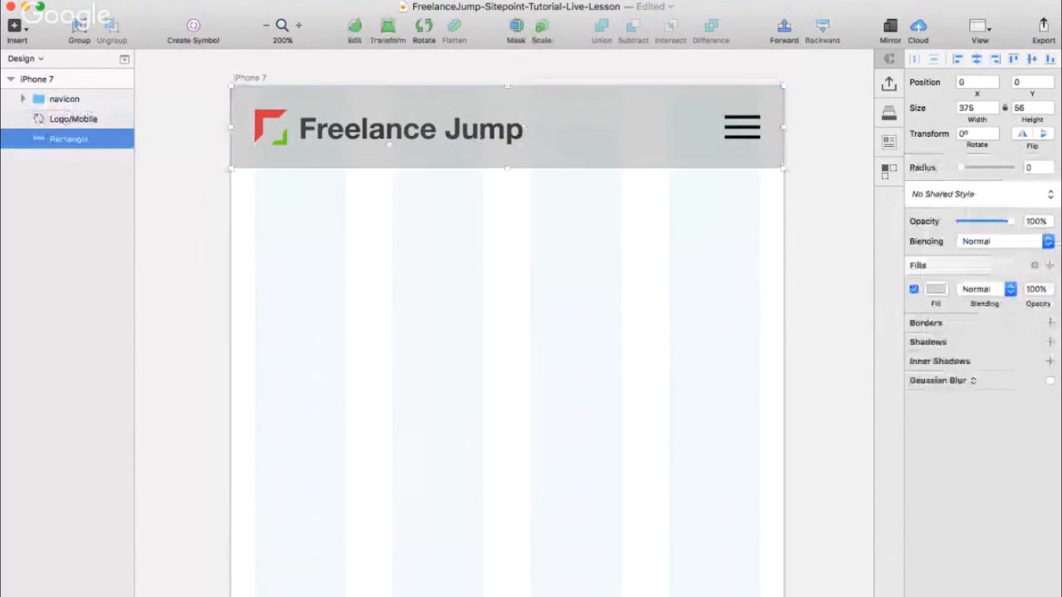
pyautogui.click(936, 290)
pyautogui.moveTo(938, 349); pyautogui.dragTo(559, 257)
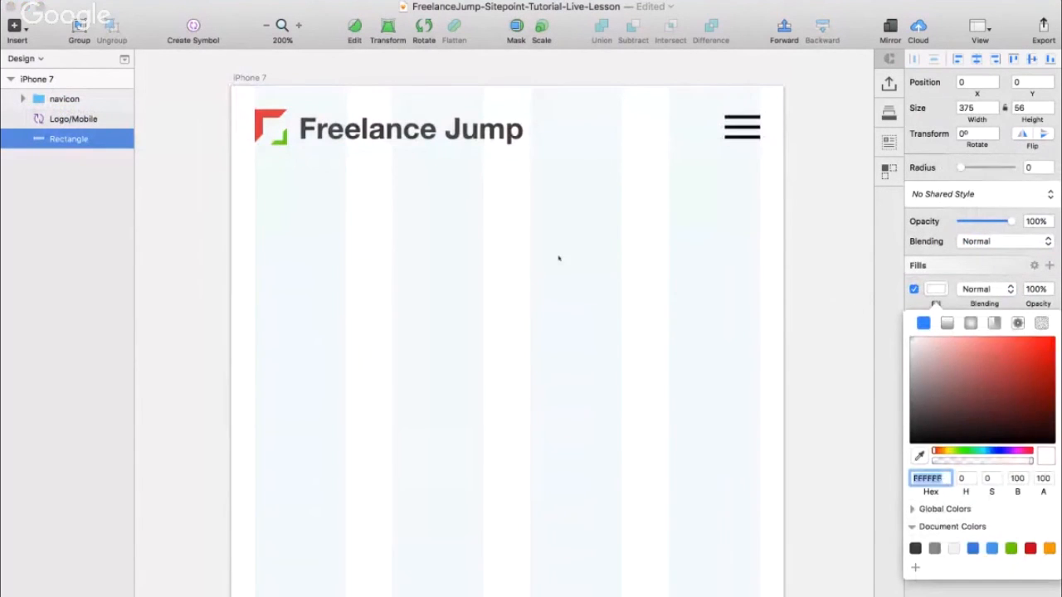
pyautogui.click(559, 257)
# - Rename the header rectangle layer as bacgkround
pyautogui.click(73, 139)
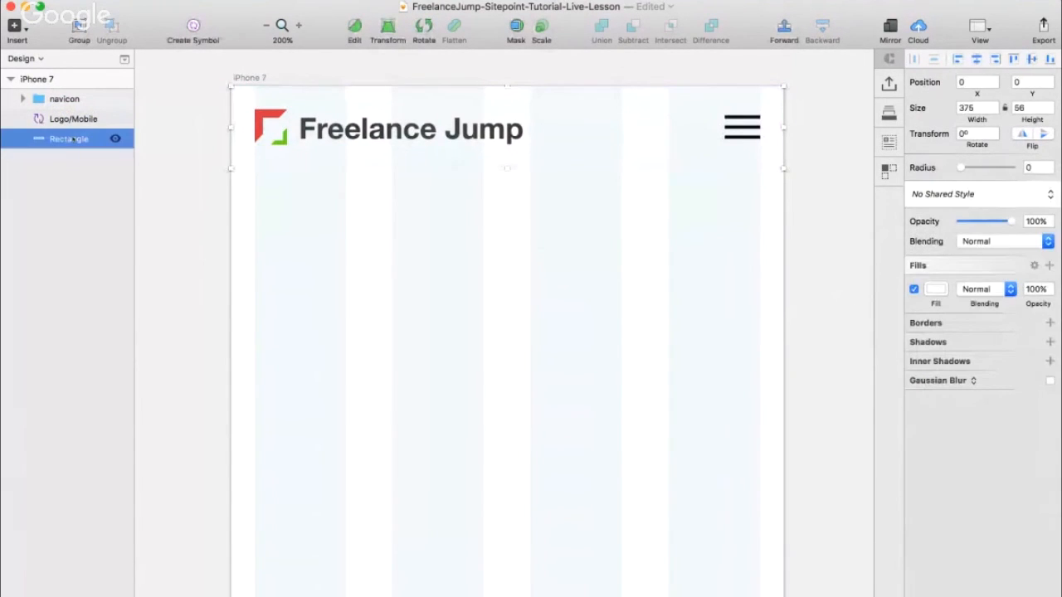
pyautogui.doubleClick(73, 139)
pyautogui.write('background')
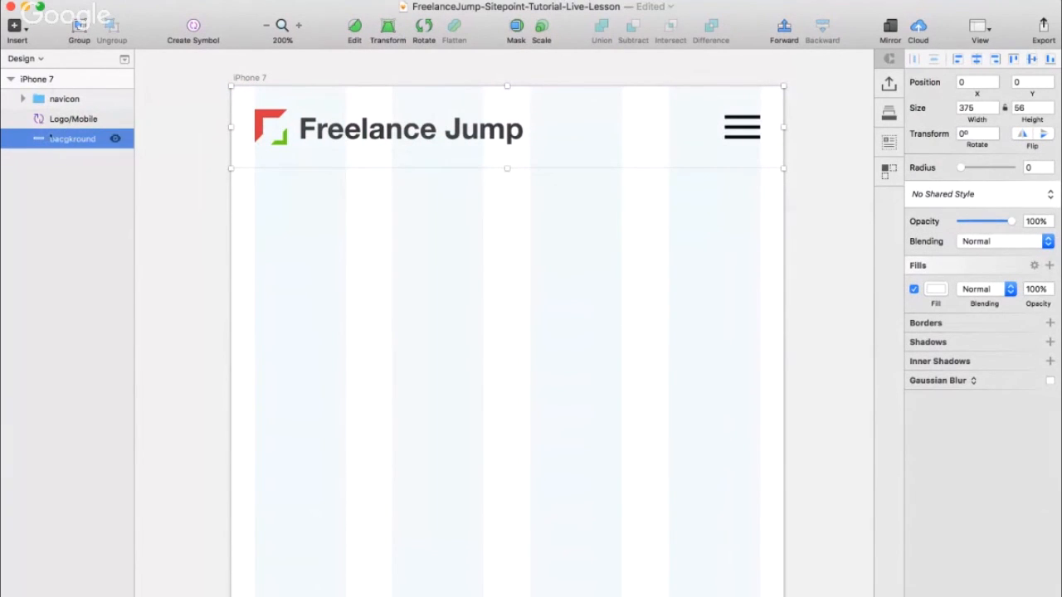
pyautogui.press('Tab')
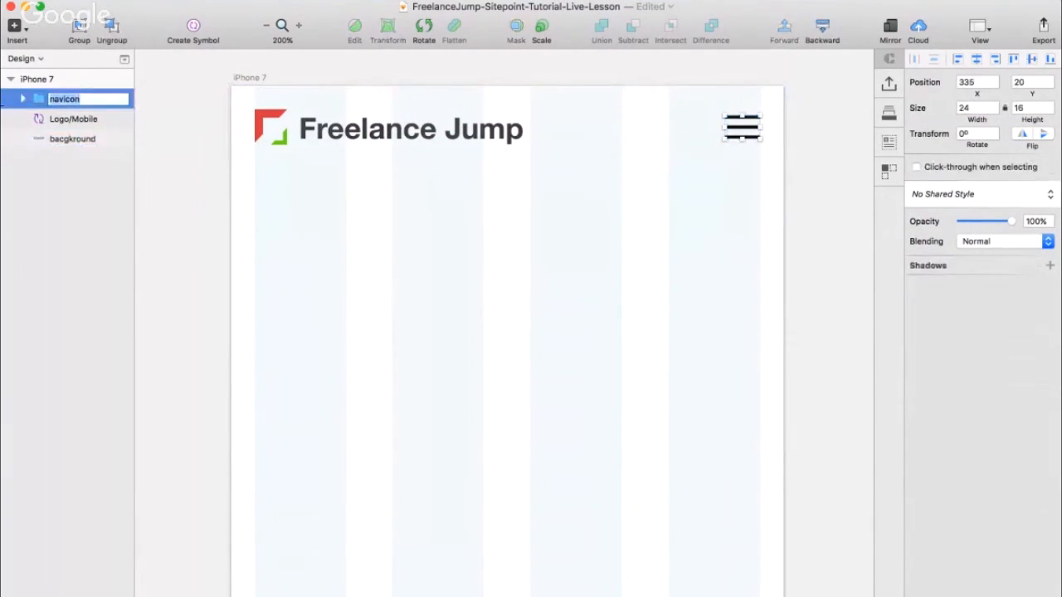
# - Ungroup the navicon down to its three bar paths and combine them into one shape with Union
pyautogui.press('Return')
pyautogui.press('shift+super+g')
pyautogui.press('shift+super+g')
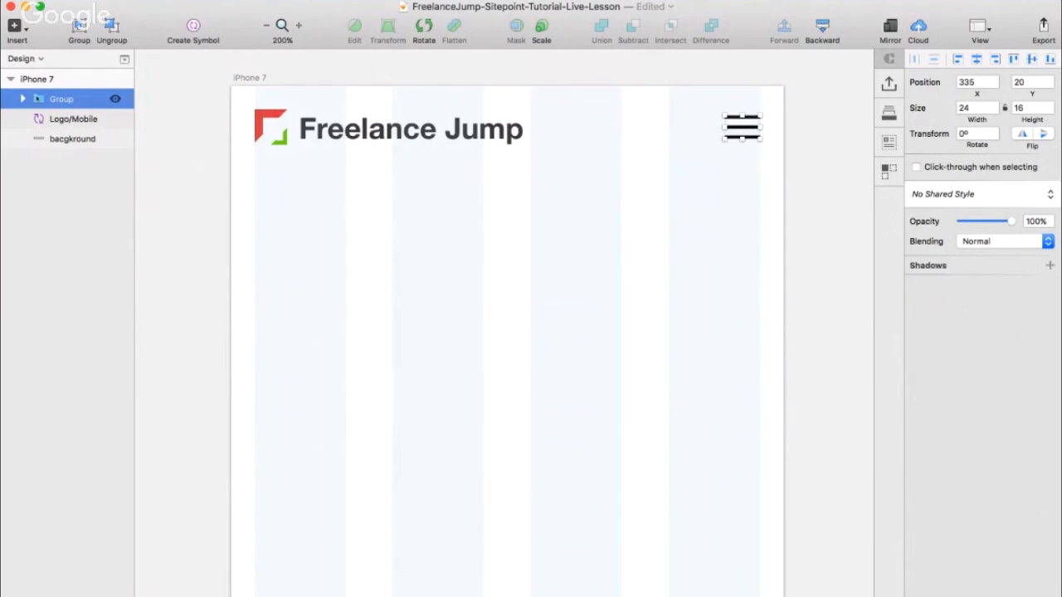
pyautogui.press('shift+super+g')
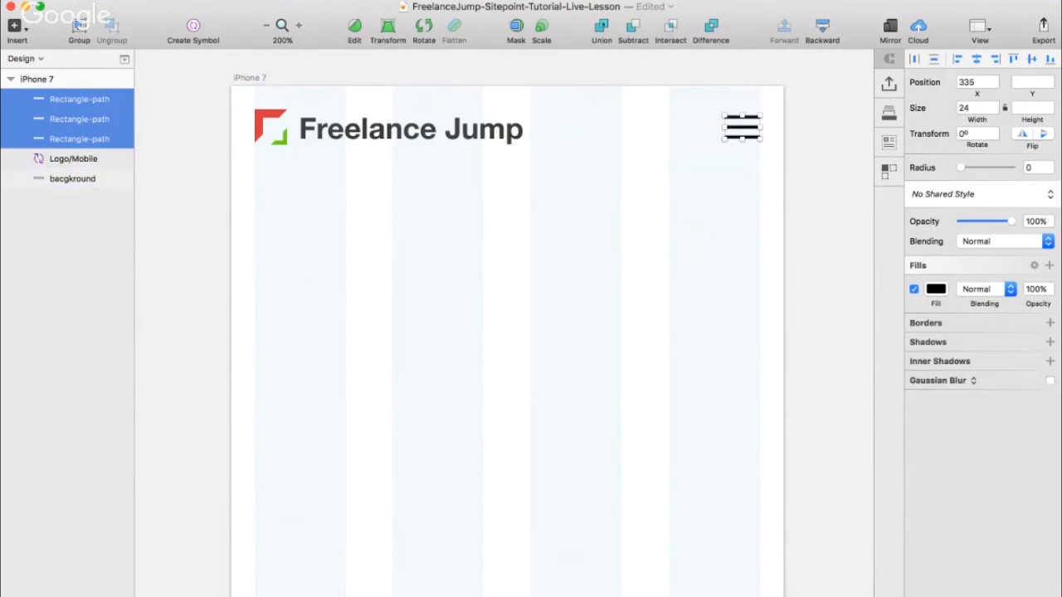
pyautogui.click(601, 27)
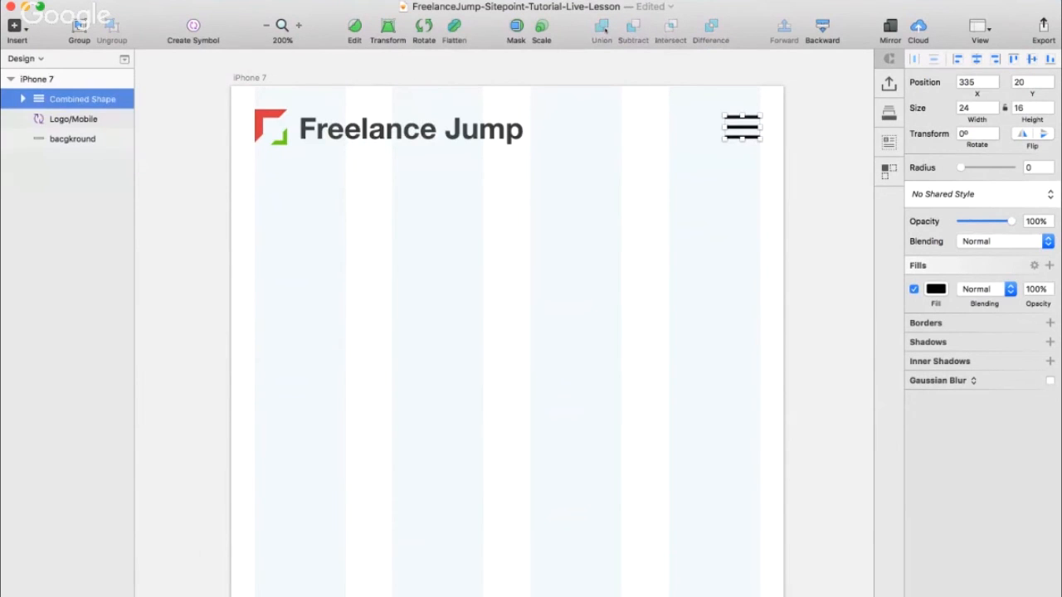
# - Rename the combined menu icon shape as navicon
pyautogui.press('super+r')
pyautogui.write('navicon')
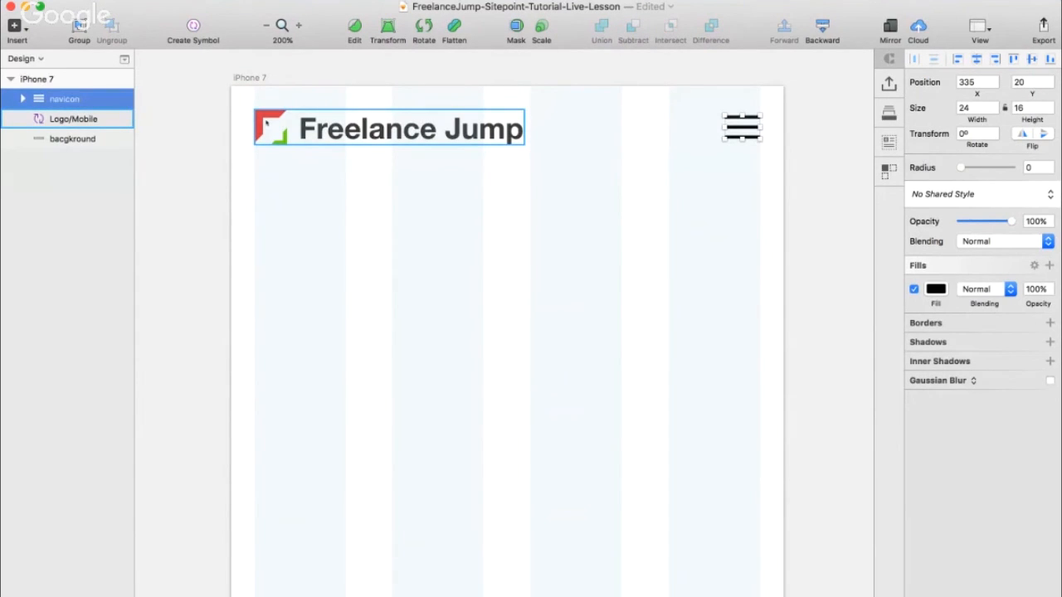
pyautogui.press('Return')
pyautogui.click(333, 160)
# - Create a symbol named Header/Mobile from the navicon, logo and background layers, sent to the Symbols page
pyautogui.moveTo(297, 272); pyautogui.dragTo(578, 154)
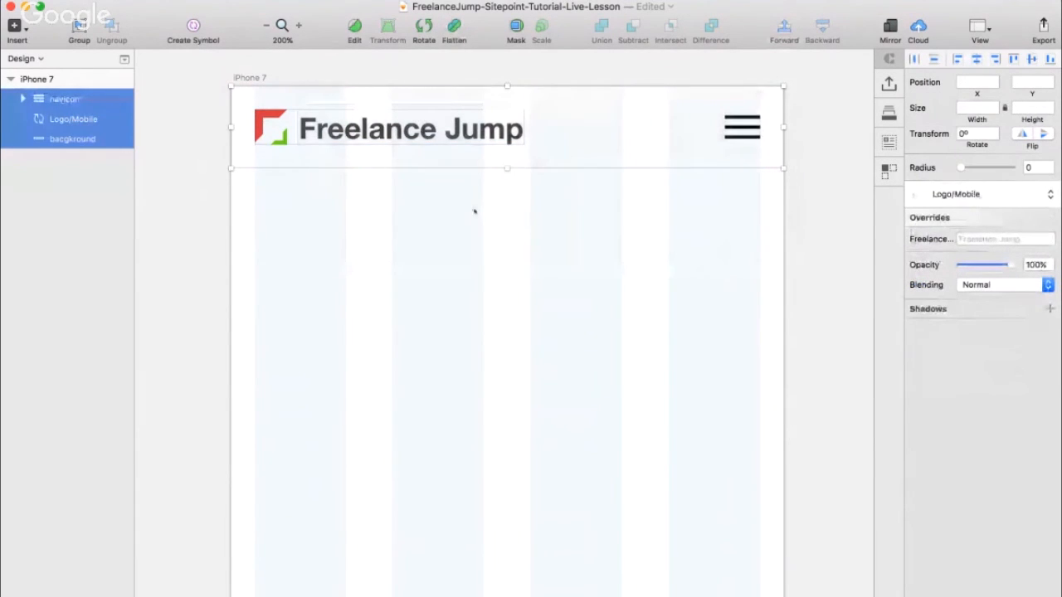
pyautogui.scroll(3, 458, 257)
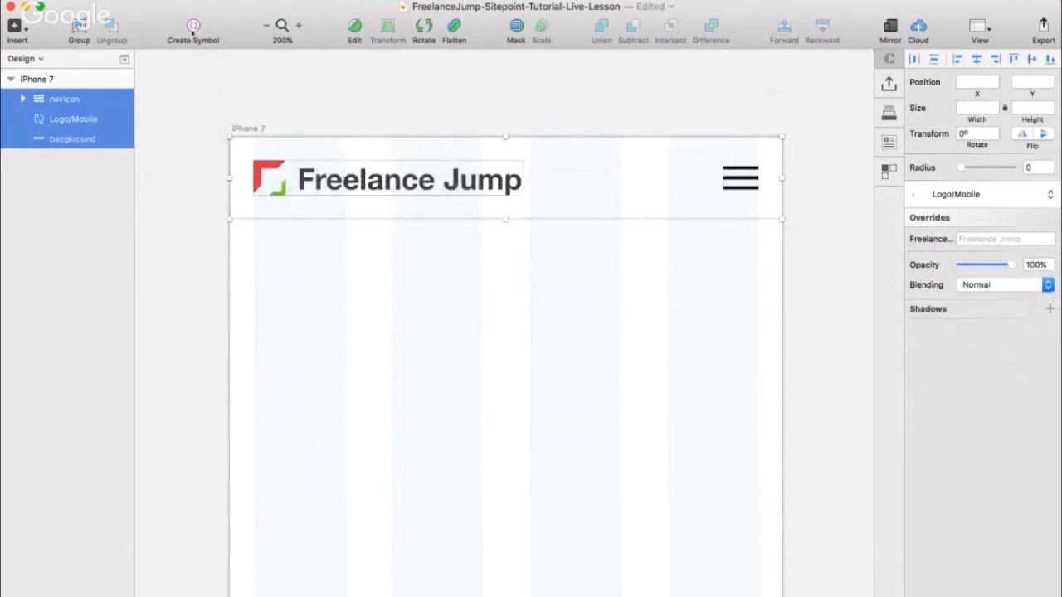
pyautogui.click(193, 26)
pyautogui.write('H')
pyautogui.press('BackSpace')
pyautogui.write('Header')
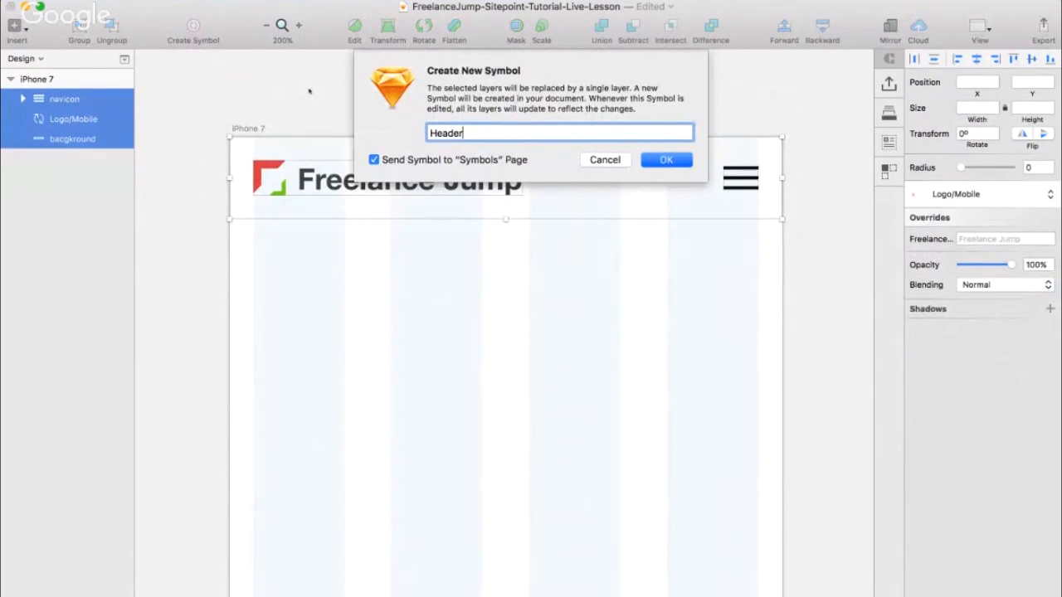
pyautogui.write('/Mobile')
pyautogui.press('Return')
pyautogui.click(476, 386)
# - Examine the Header/Mobile symbol on the iPhone 7 artboard at 100% and 50% zoom
pyautogui.press('super+minus')
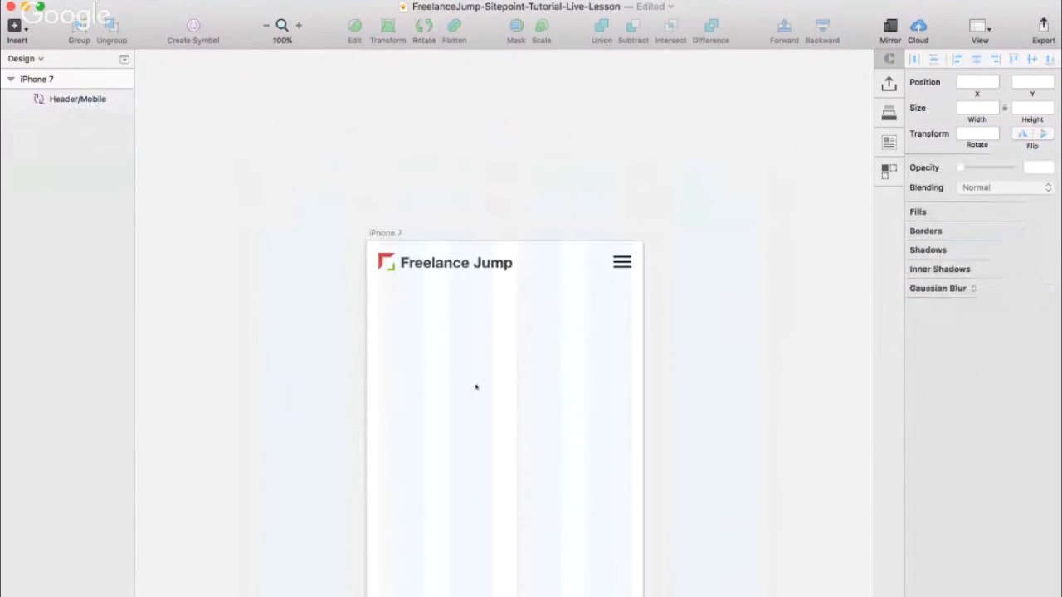
pyautogui.scroll(-1, 476, 387)
pyautogui.scroll(-2, 476, 386)
pyautogui.hscroll(2, 476, 386)
pyautogui.click(457, 184)
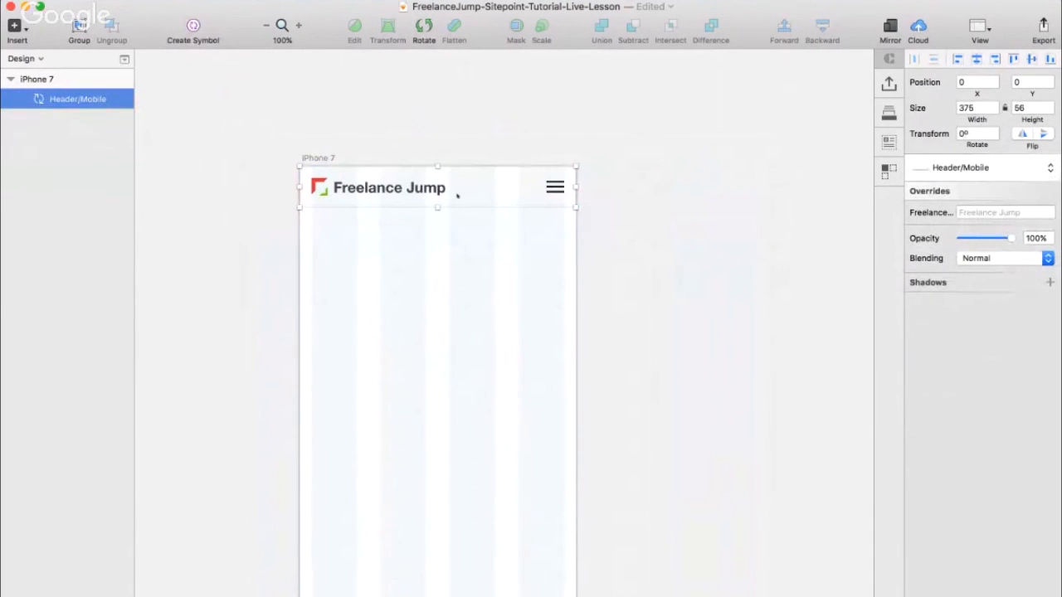
pyautogui.scroll(-5, 452, 316)
pyautogui.scroll(2, 452, 316)
pyautogui.scroll(1, 452, 317)
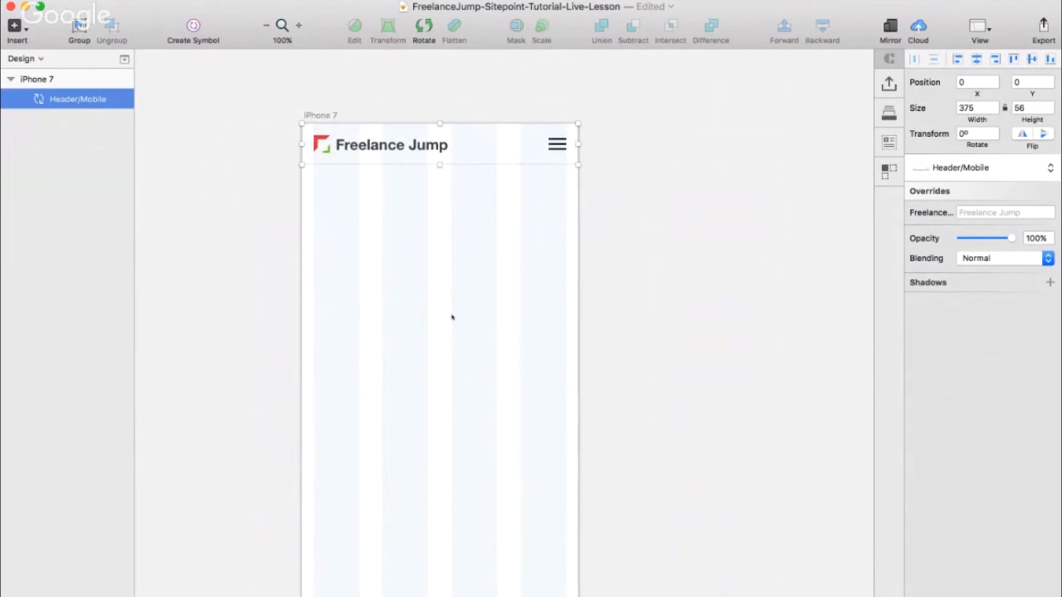
pyautogui.hscroll(3, 452, 316)
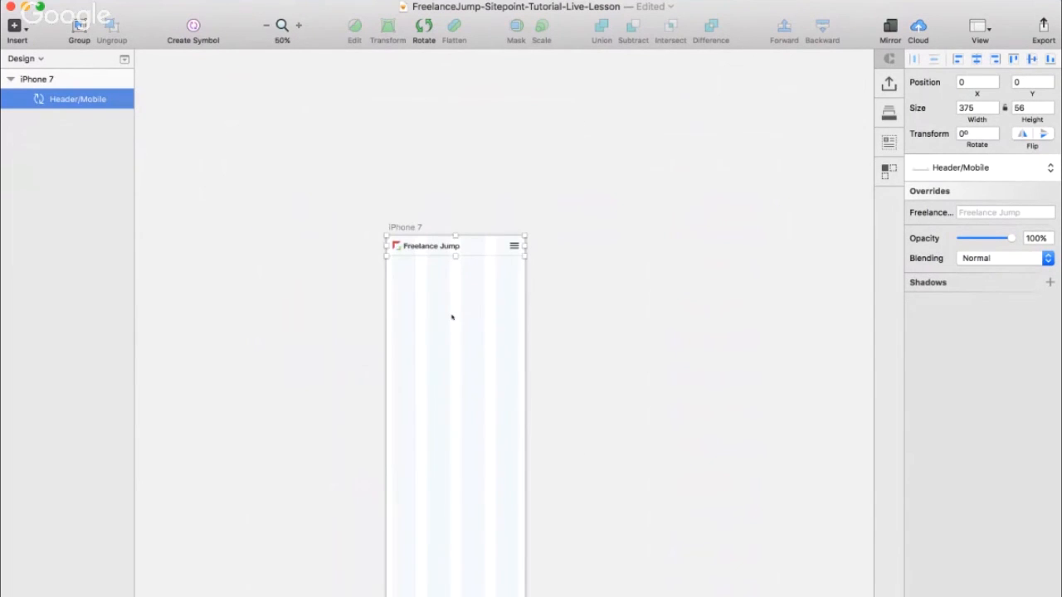
pyautogui.scroll(-5, 452, 316)
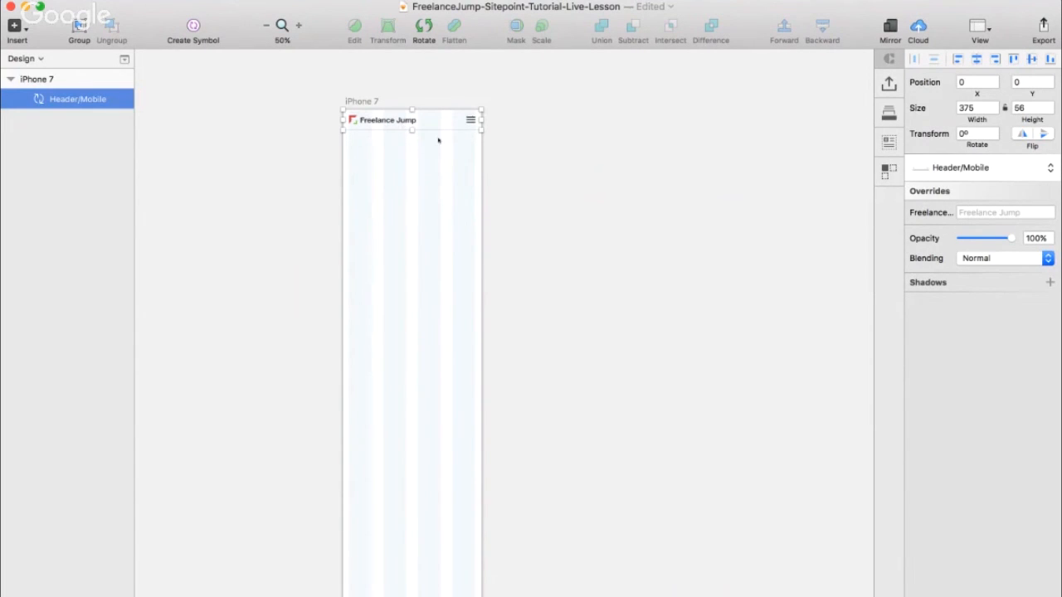
pyautogui.scroll(2, 438, 141)
pyautogui.hscroll(2, 438, 140)
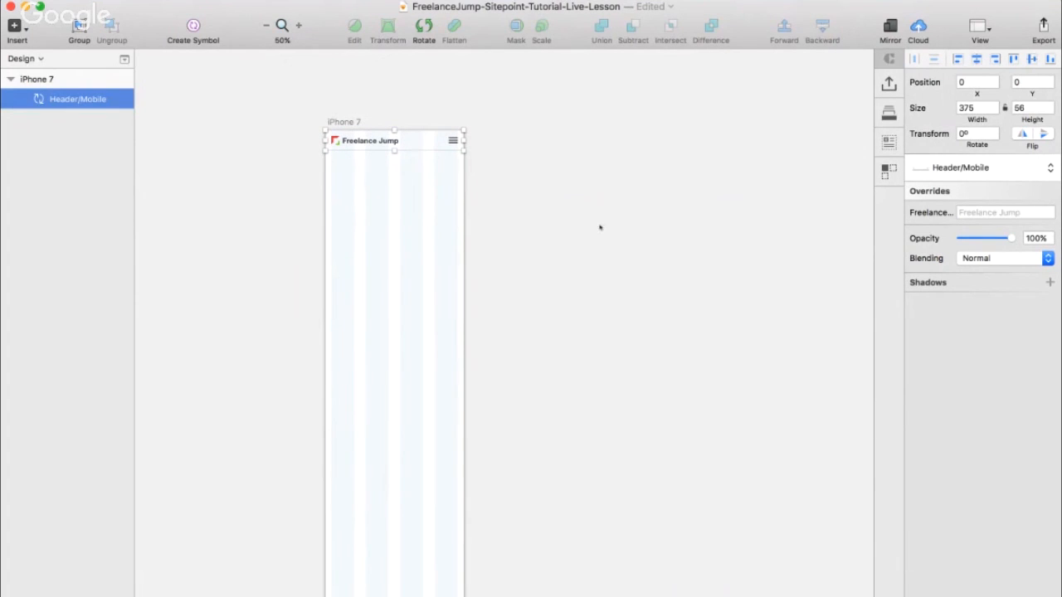
# - Add a second 375 by 667 iPhone 7 artboard and place a Header/Mobile symbol along its top edge
pyautogui.press('a')
pyautogui.click(962, 195)
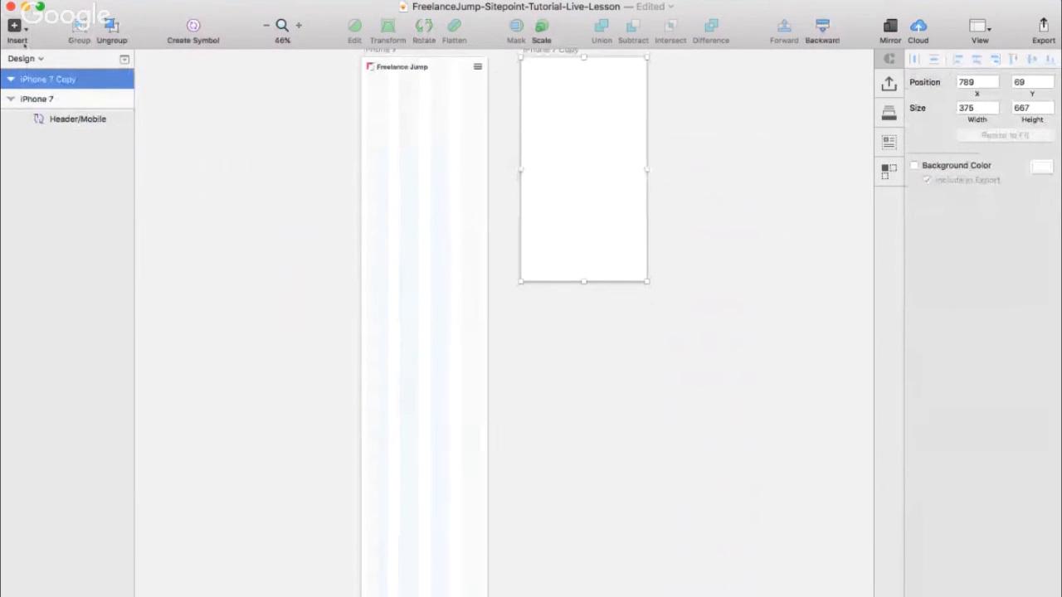
pyautogui.click(16, 32)
pyautogui.moveTo(83, 218)
pyautogui.moveTo(190, 218)
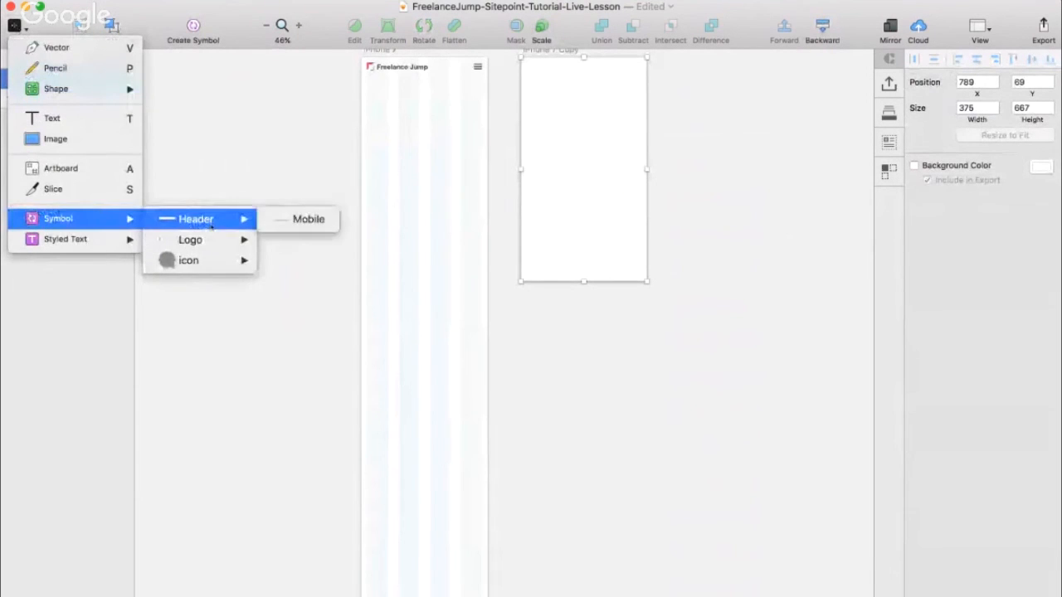
pyautogui.click(307, 219)
pyautogui.click(583, 85)
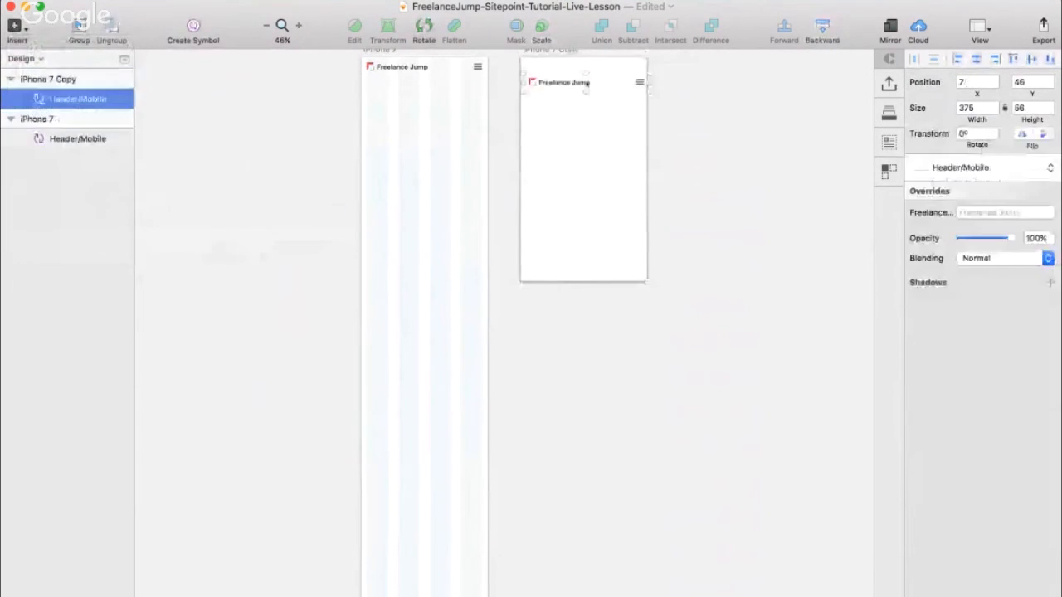
pyautogui.moveTo(585, 85); pyautogui.dragTo(583, 66)
pyautogui.click(782, 156)
pyautogui.scroll(5, 747, 166)
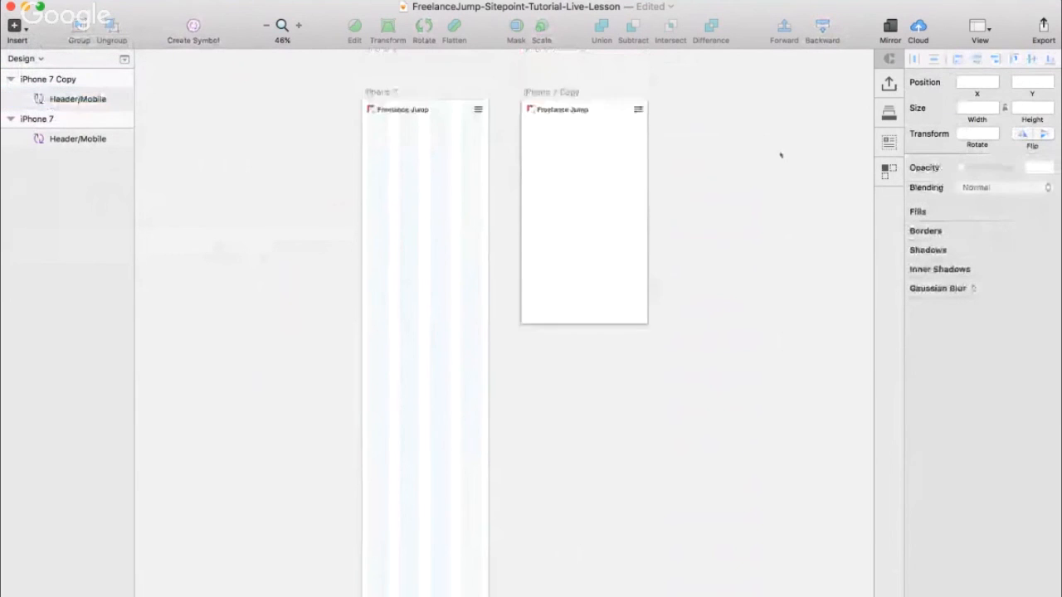
# - Delete the iPhone 7 Copy artboard together with its header symbol
pyautogui.click(87, 119)
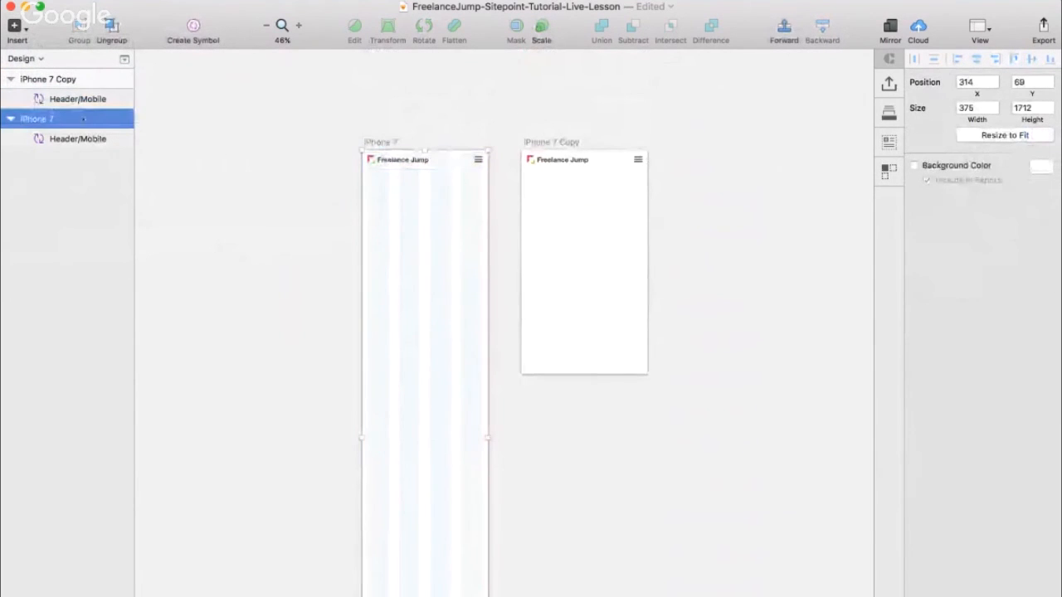
pyautogui.click(89, 76)
pyautogui.press('BackSpace')
# - Examine the header symbol on the remaining iPhone 7 artboard at 100% zoom
pyautogui.click(83, 98)
pyautogui.press('super+2')
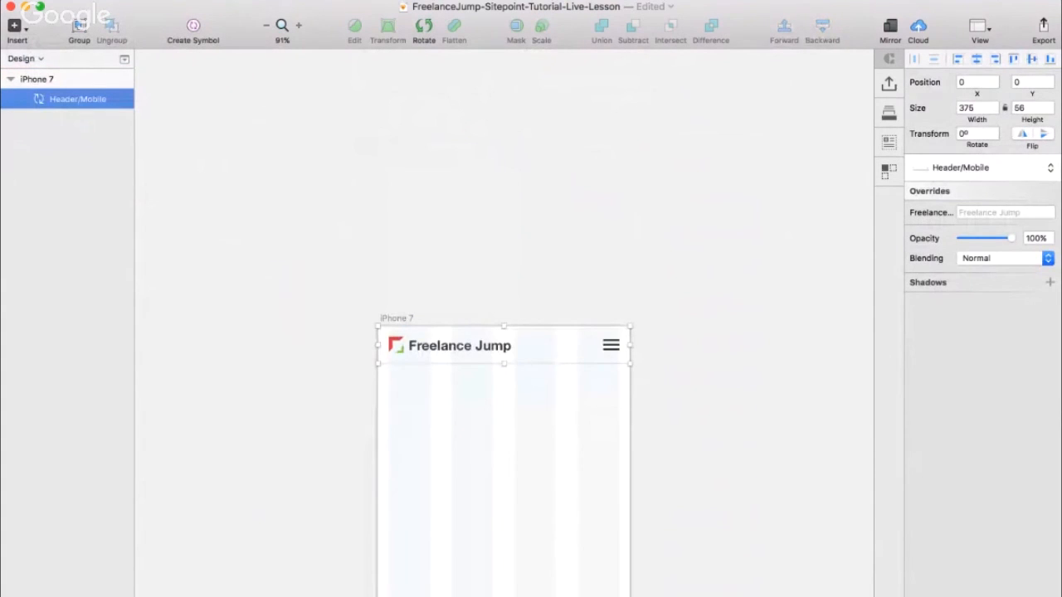
pyautogui.press('super+0')
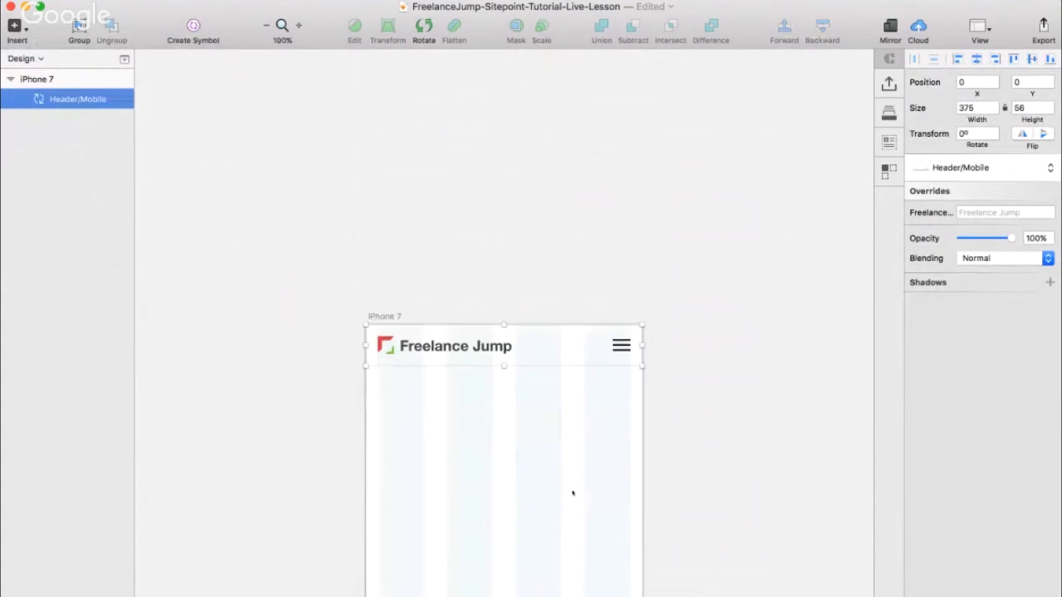
pyautogui.scroll(-5, 572, 493)
pyautogui.click(517, 365)
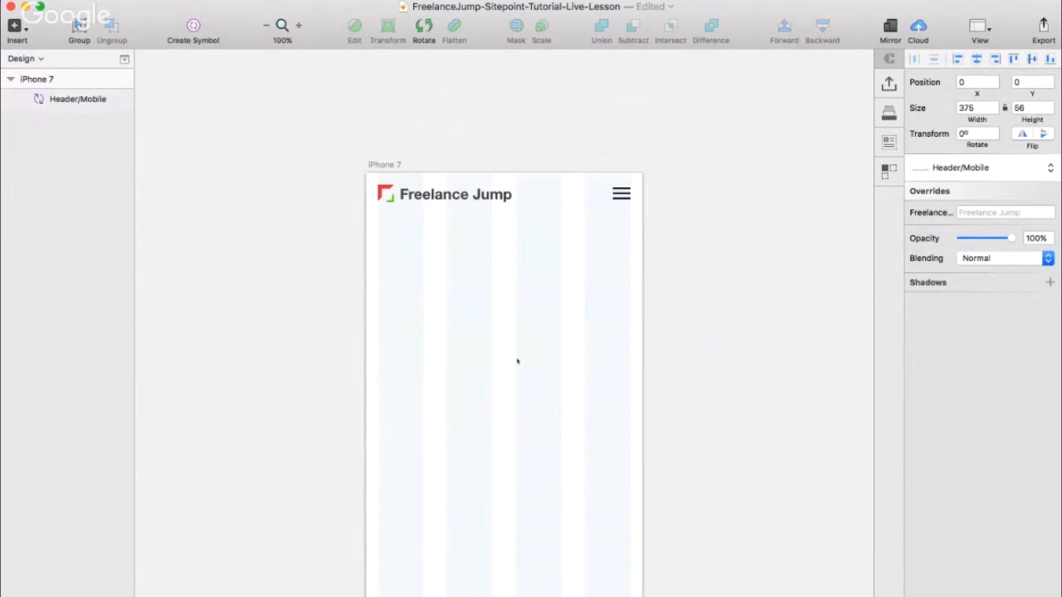
pyautogui.click(500, 202)
pyautogui.scroll(-5, 546, 245)
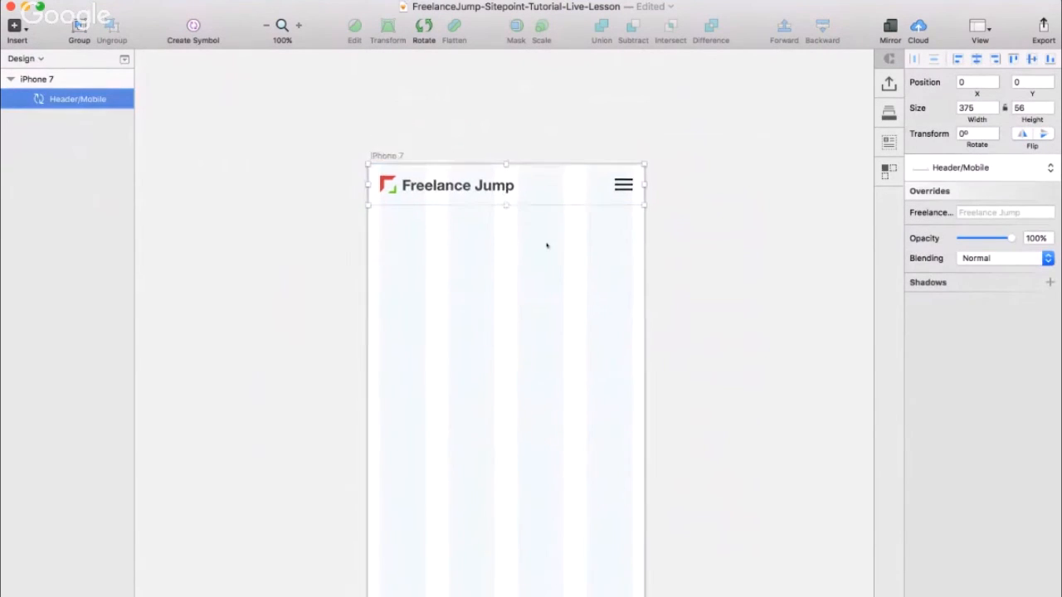
pyautogui.hscroll(3, 547, 244)
pyautogui.scroll(5, 547, 244)
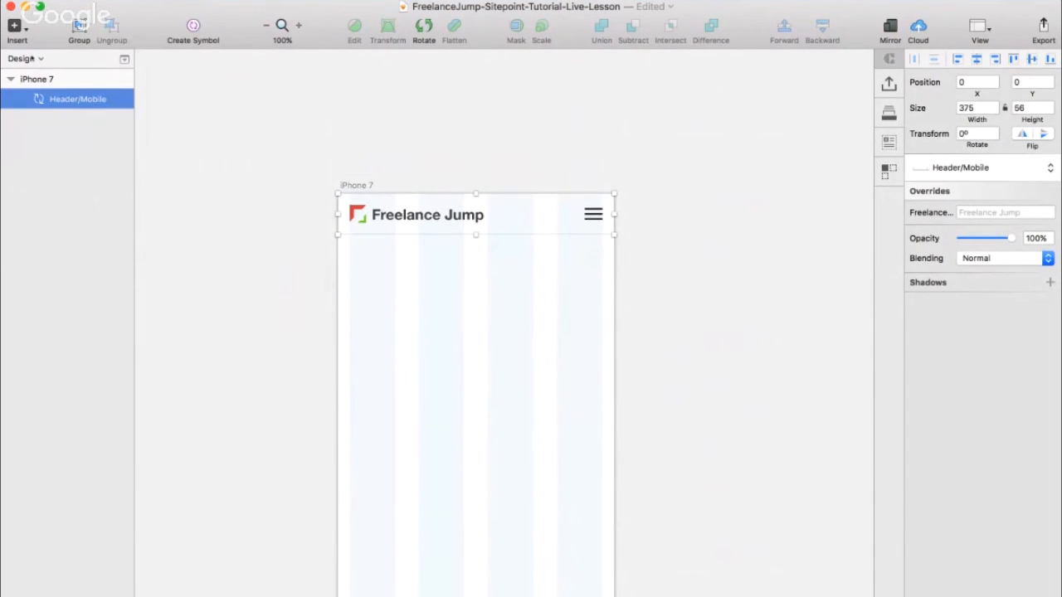
# - Deselect the header symbol and switch from the Design page to the Components page
pyautogui.click(221, 155)
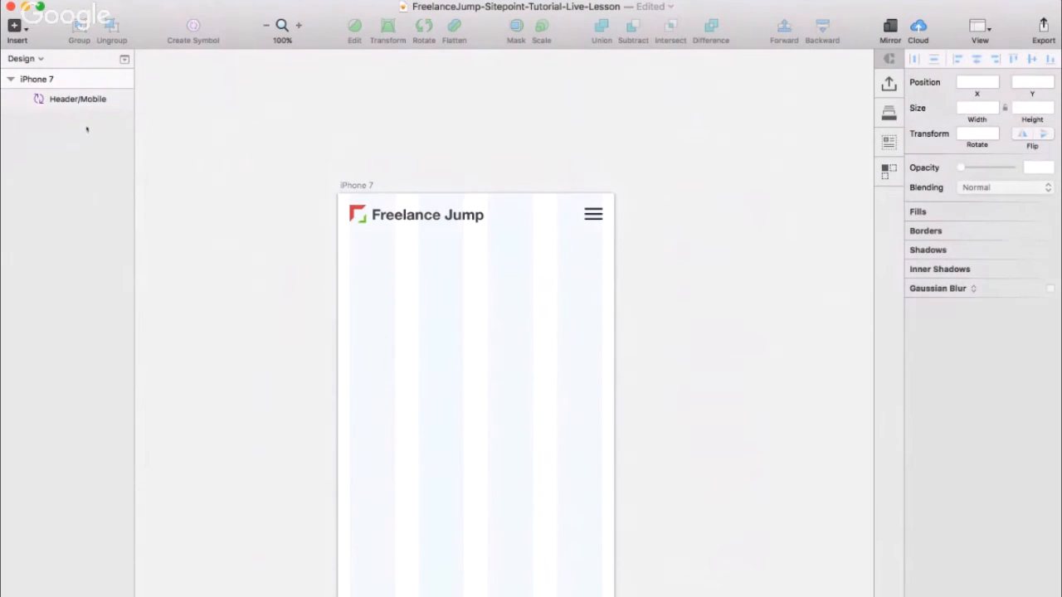
pyautogui.click(126, 60)
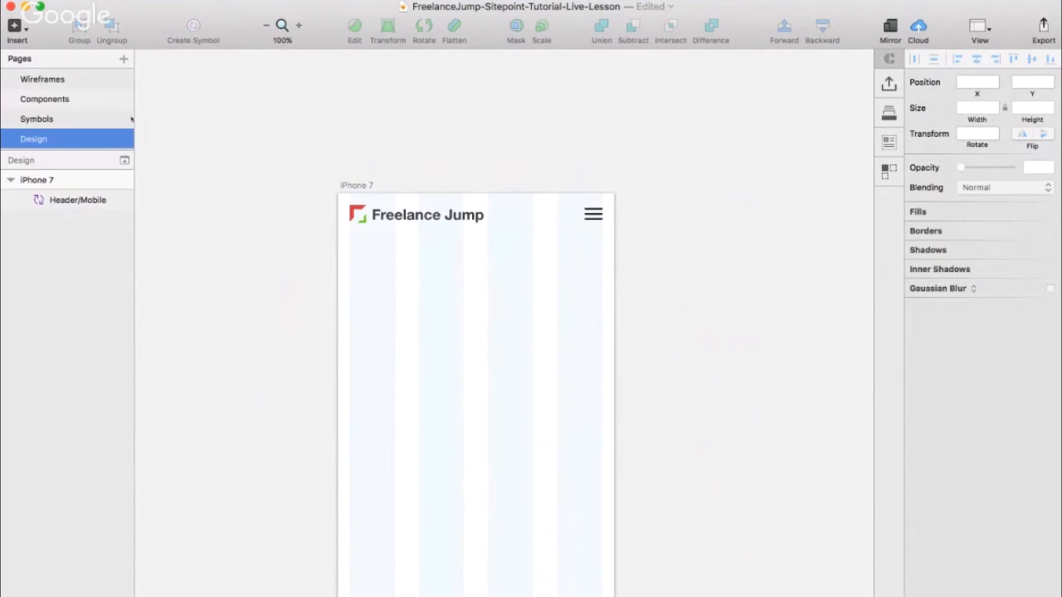
pyautogui.click(126, 160)
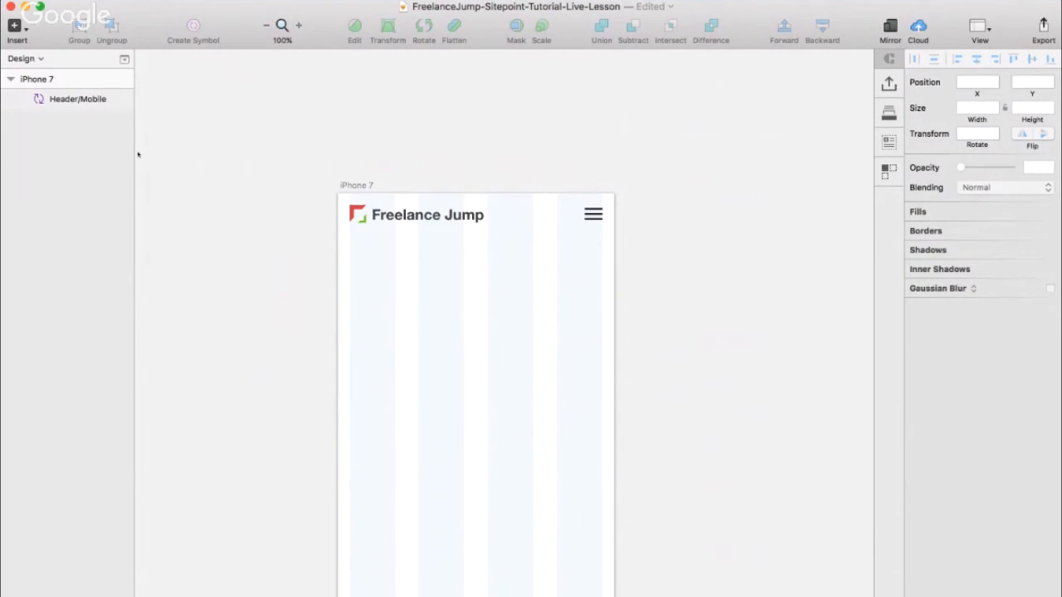
pyautogui.press('pageup')
pyautogui.press('pageup')
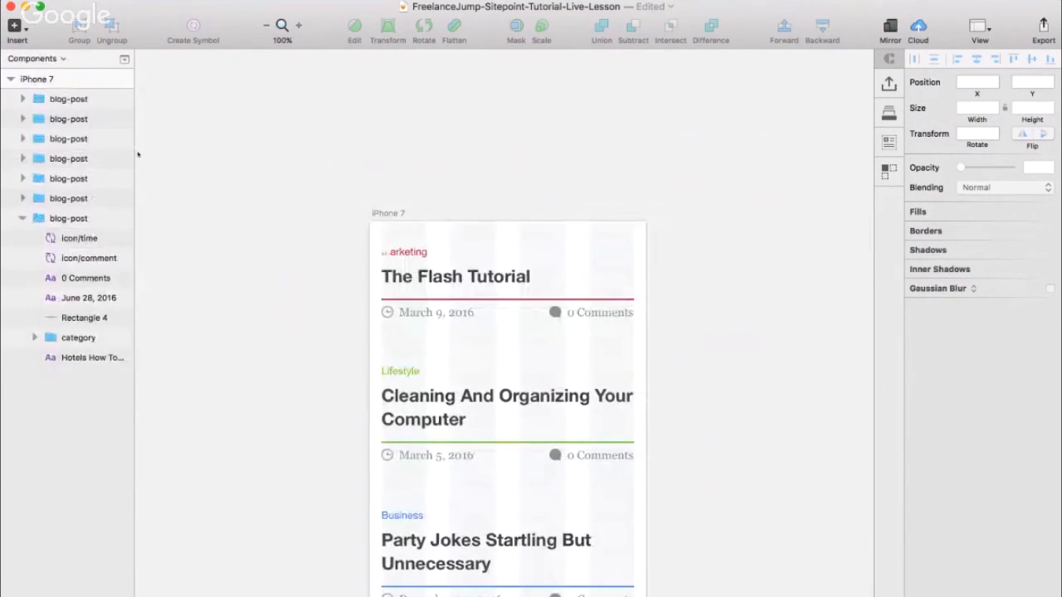
# - Switch to the Wireframes page and select the featured post group on the Wireframe-Mobile artboard
pyautogui.press('pageup')
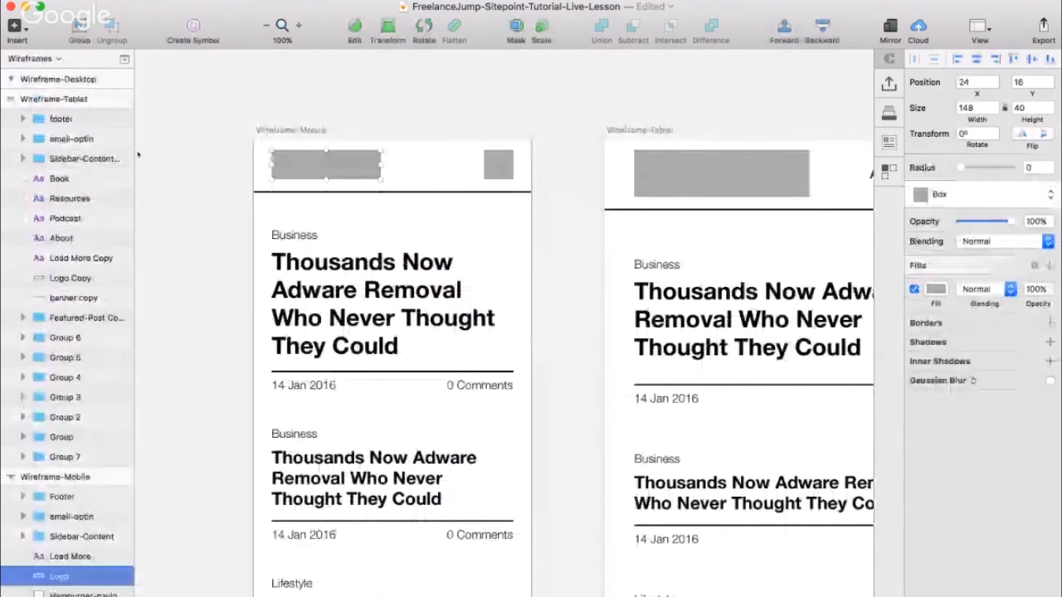
pyautogui.hscroll(-2, 332, 164)
pyautogui.scroll(-2, 332, 164)
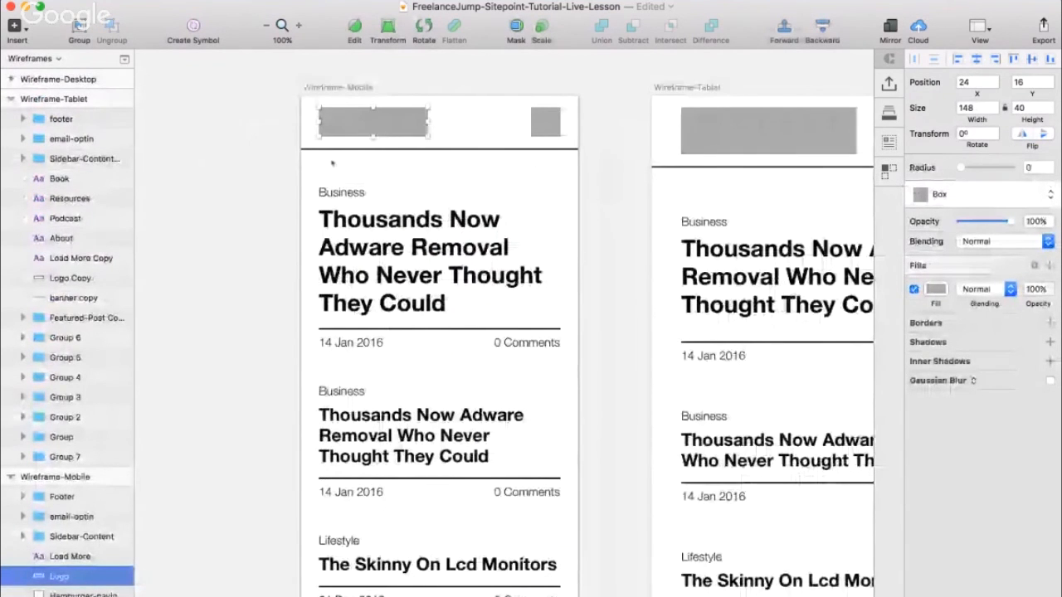
pyautogui.click(381, 205)
pyautogui.scroll(-5, 380, 205)
pyautogui.scroll(-3, 381, 205)
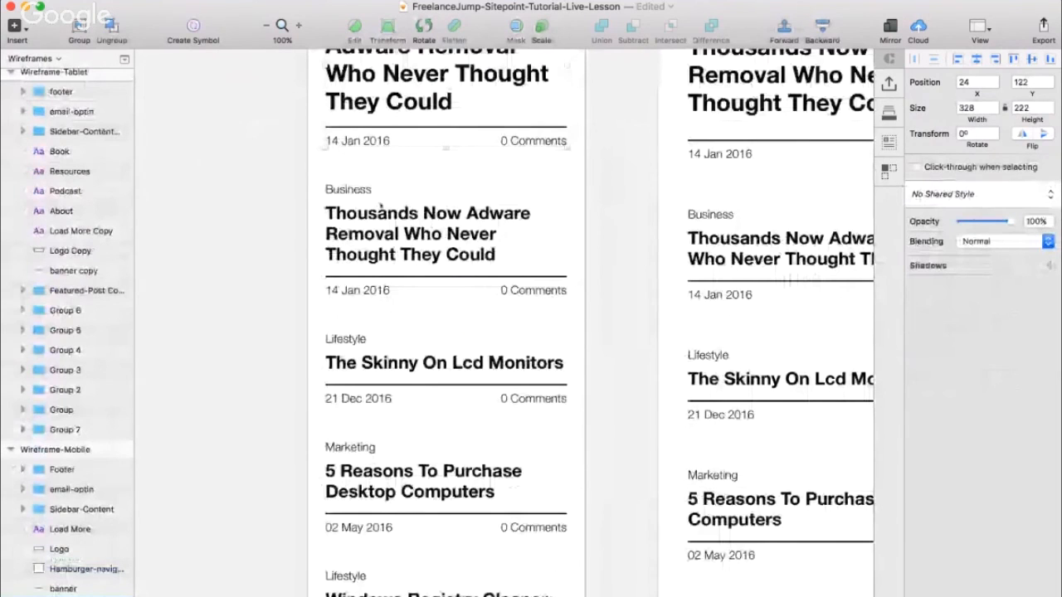
# - Examine the blog post lists on the mobile and tablet wireframes at 50% zoom, down to the Load More links
pyautogui.press('super+minus')
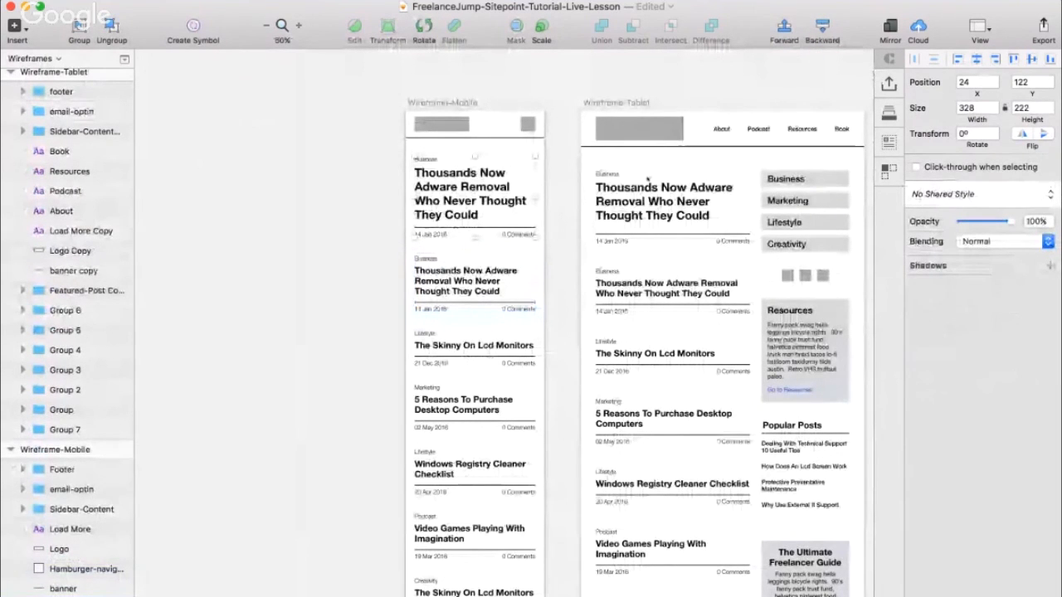
pyautogui.scroll(-2, 643, 419)
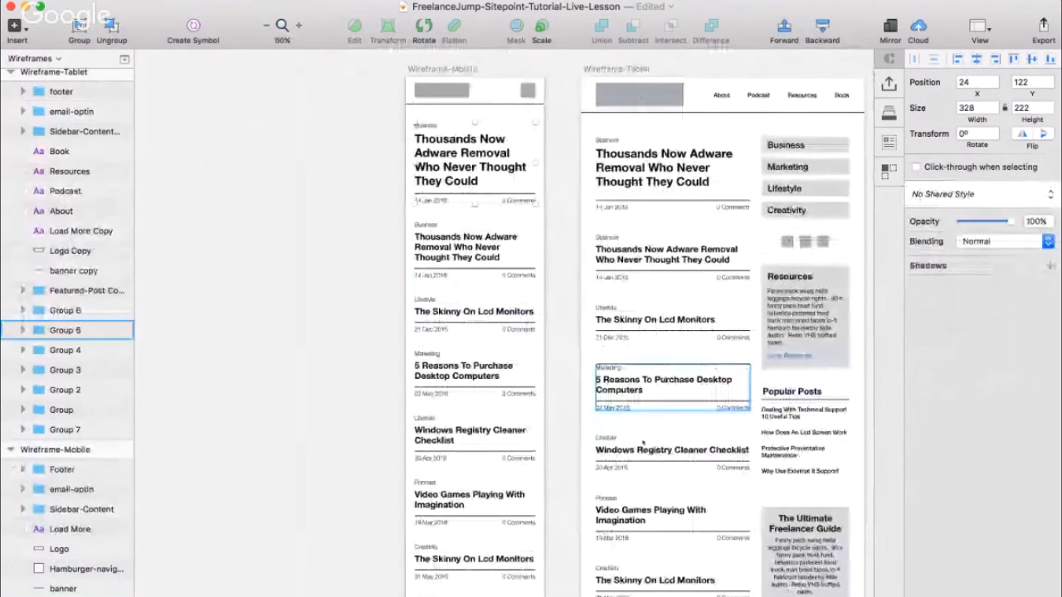
pyautogui.scroll(-6, 643, 419)
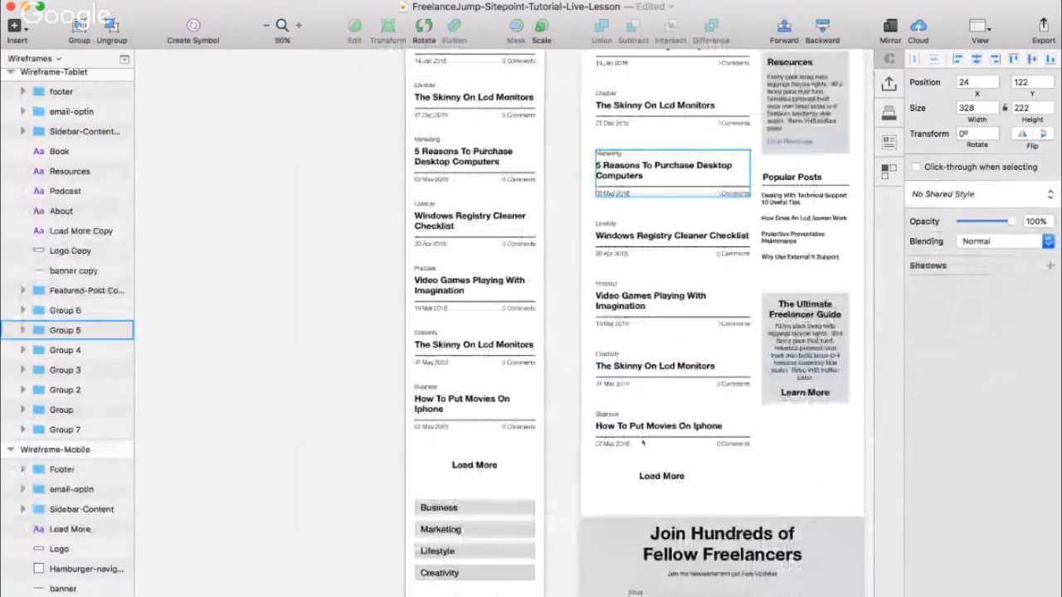
pyautogui.scroll(3, 643, 443)
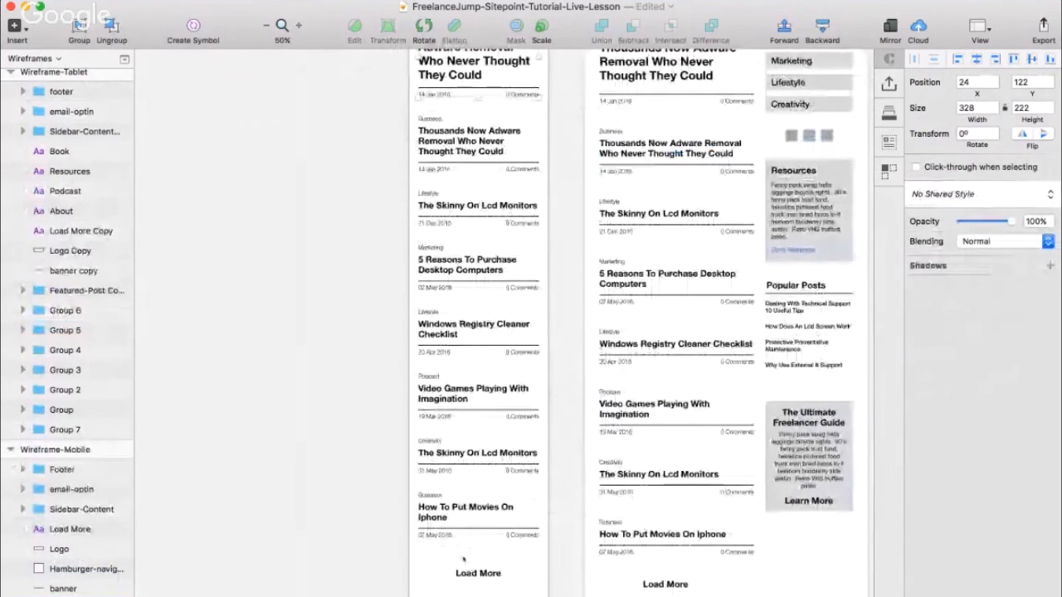
pyautogui.click(464, 559)
pyautogui.scroll(-2, 510, 506)
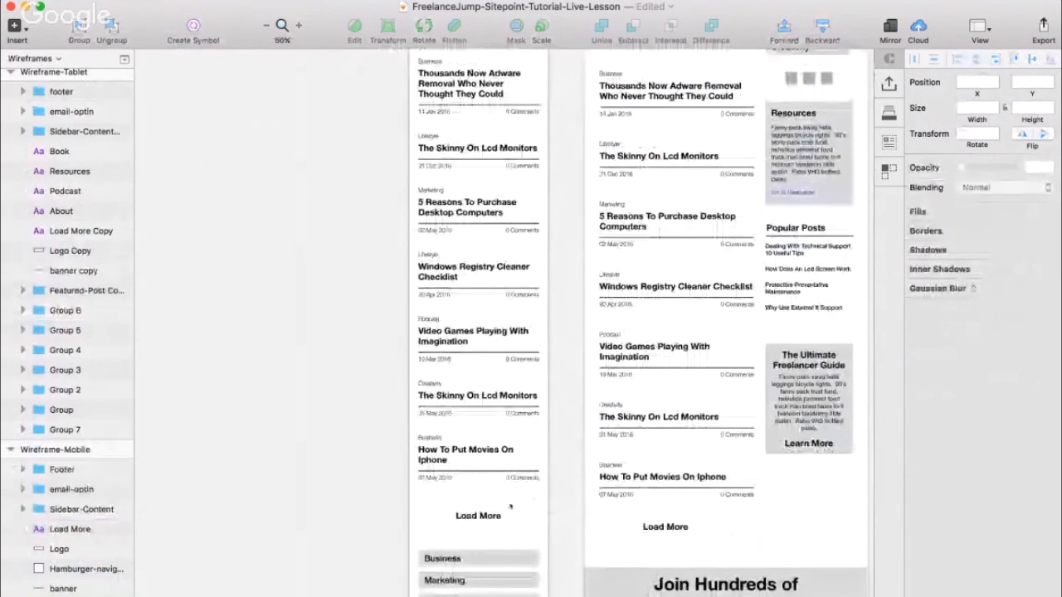
pyautogui.scroll(-1, 678, 428)
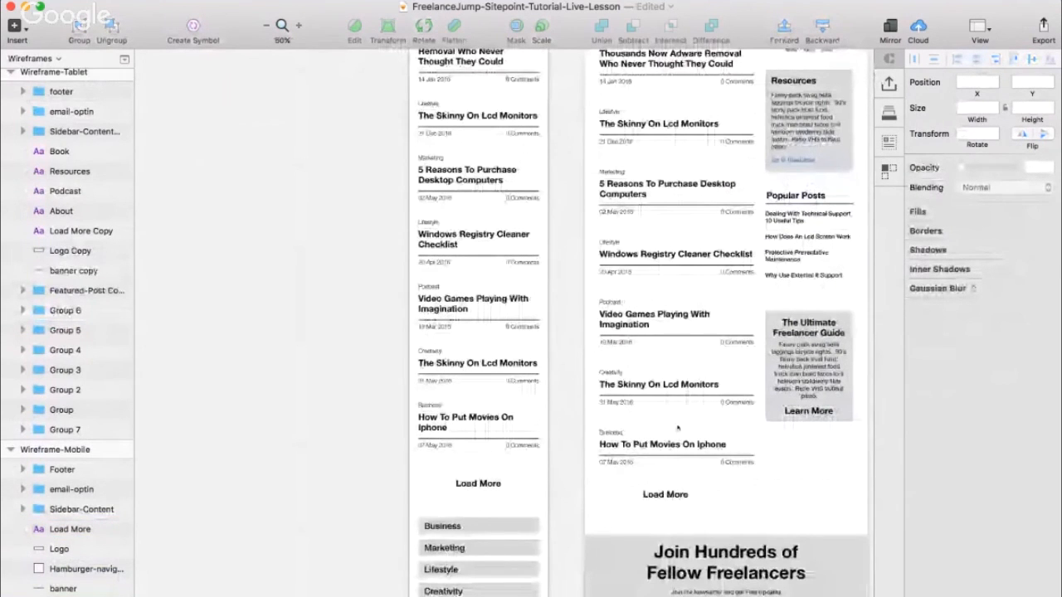
pyautogui.scroll(2, 445, 498)
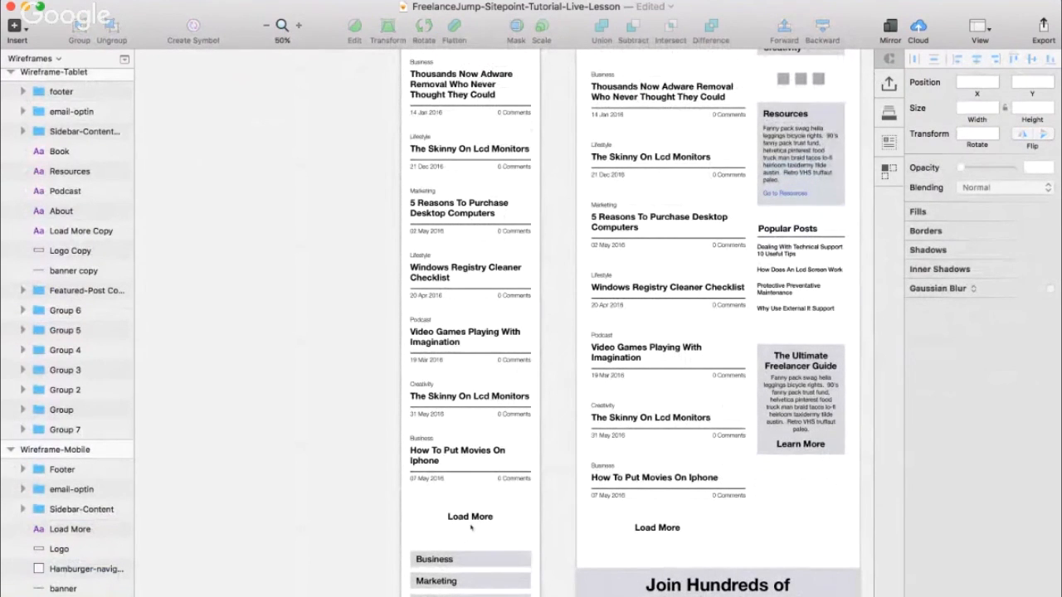
pyautogui.scroll(5, 481, 430)
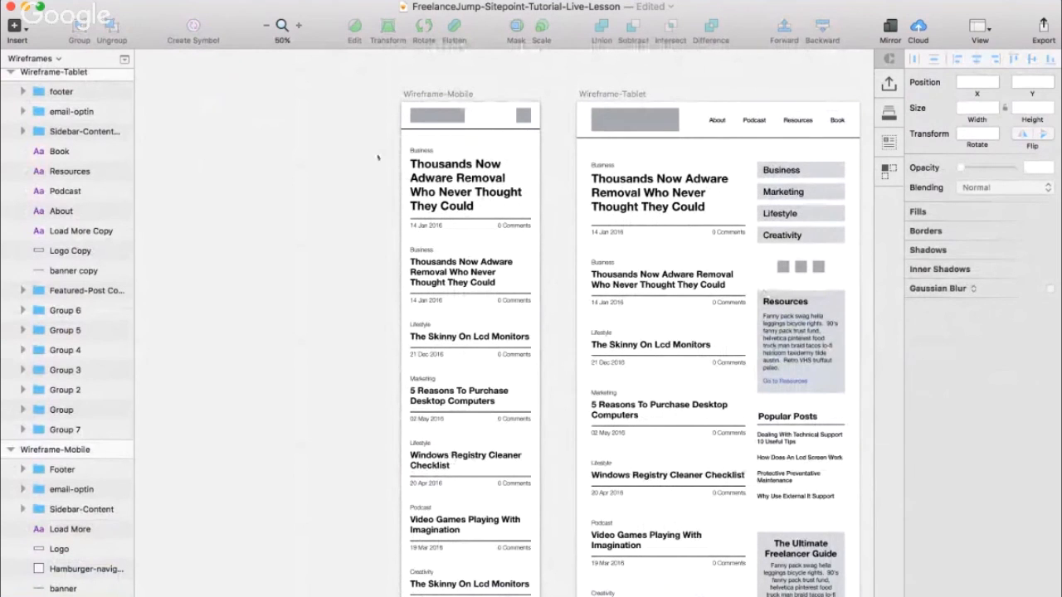
# - Examine the mobile wireframe's post headlines, categories and dates at 100% zoom
pyautogui.press('super+0')
pyautogui.scroll(5, 377, 156)
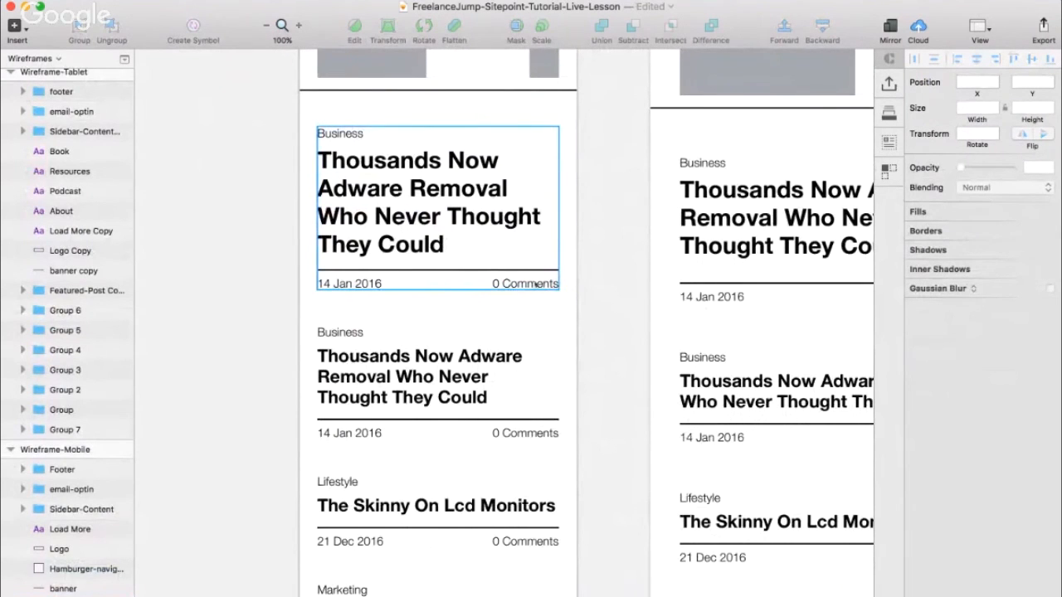
pyautogui.scroll(-3, 535, 284)
pyautogui.scroll(5, 498, 284)
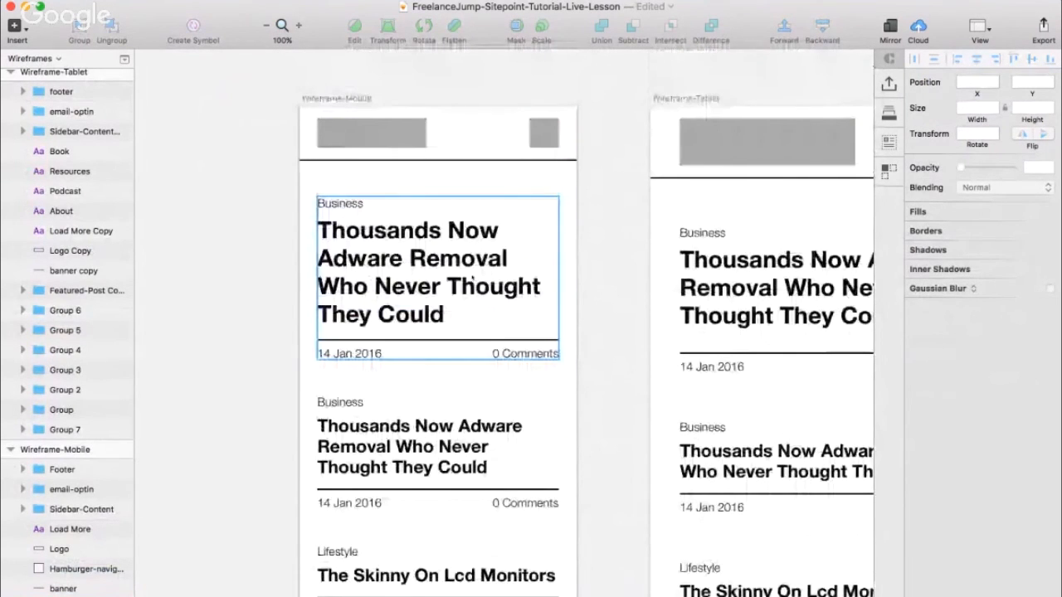
pyautogui.scroll(-10, 471, 284)
pyautogui.scroll(-3, 395, 418)
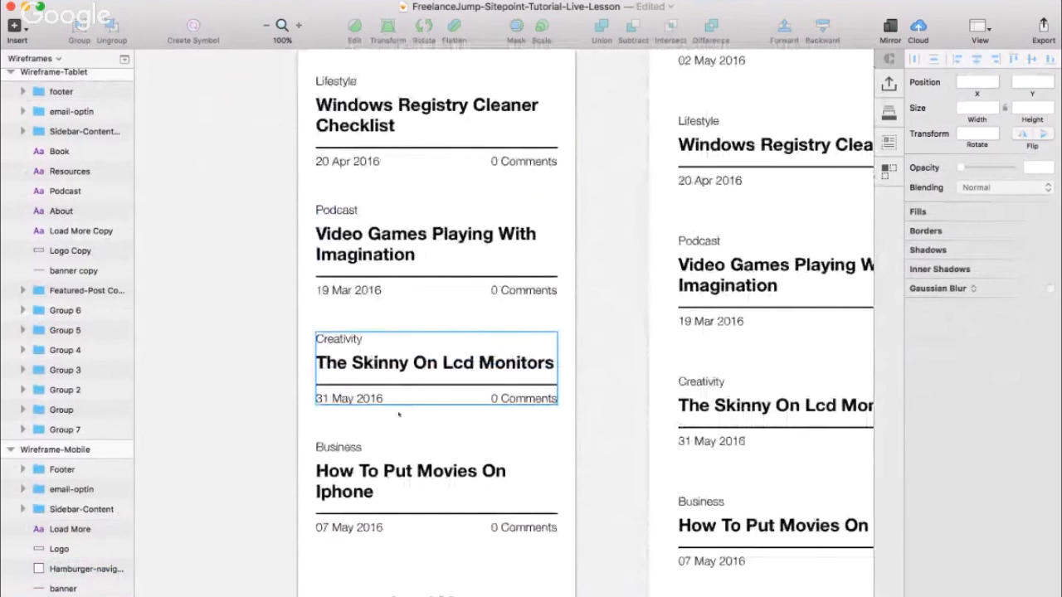
pyautogui.scroll(5, 397, 456)
pyautogui.scroll(8, 396, 454)
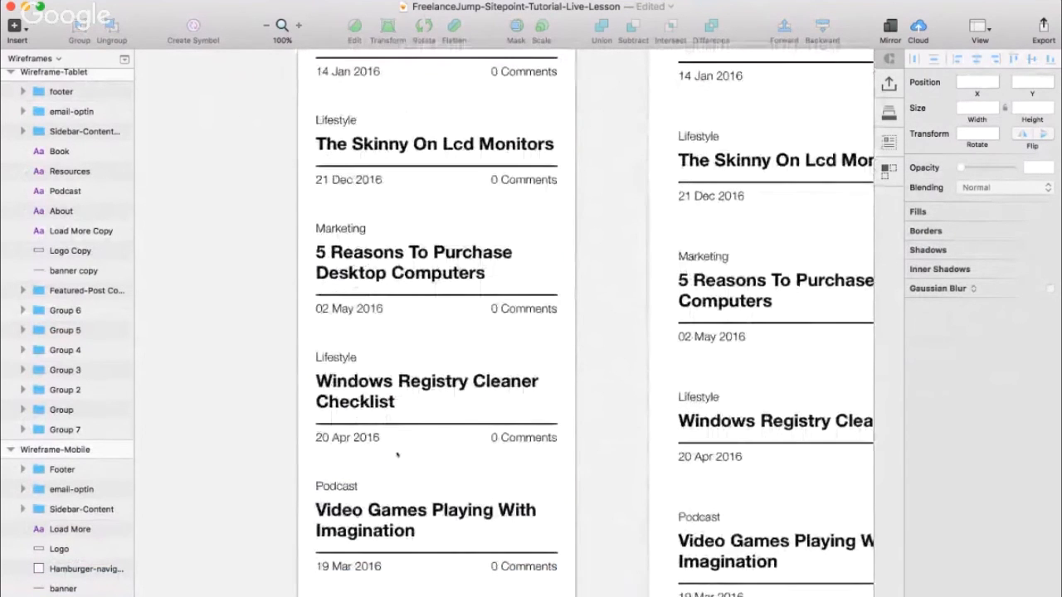
pyautogui.scroll(6, 396, 455)
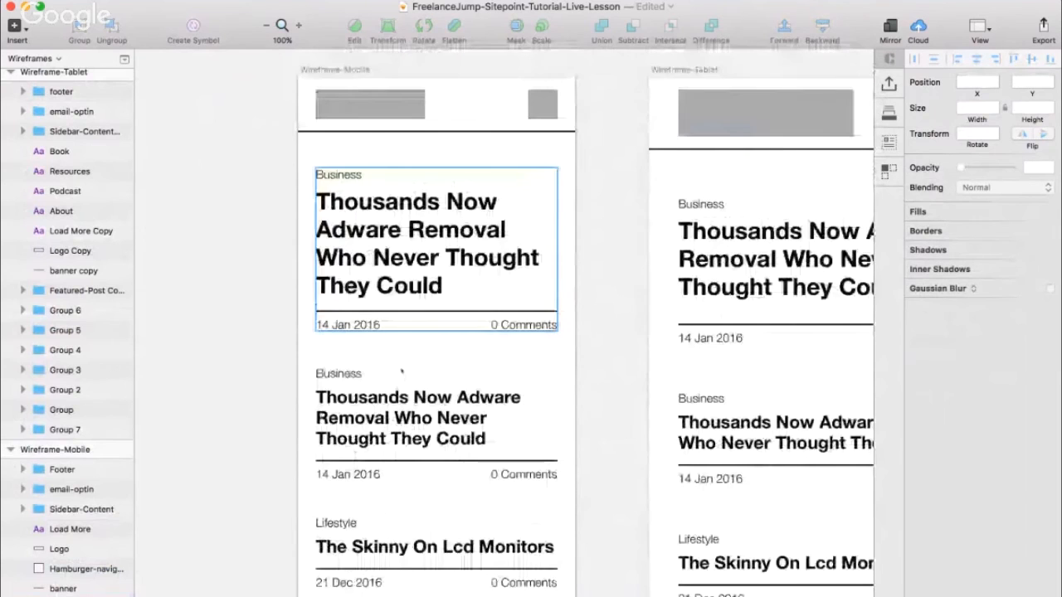
pyautogui.scroll(-8, 466, 311)
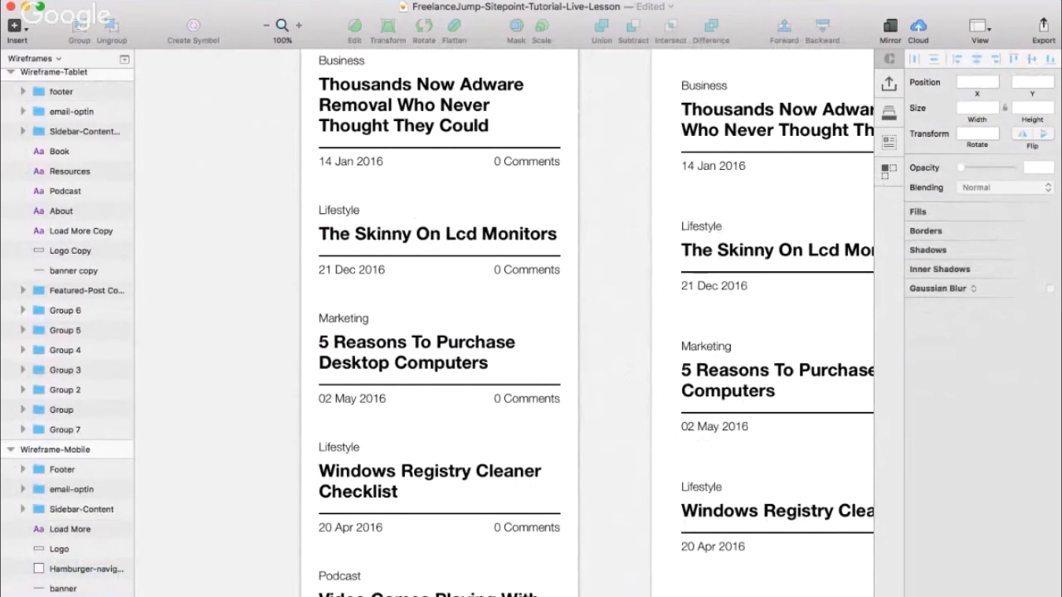
# - View the Craft Manager's plugin list, and in Safari search for "craft invision" and open the Craft by InVision LABS page
pyautogui.click(810, 1)
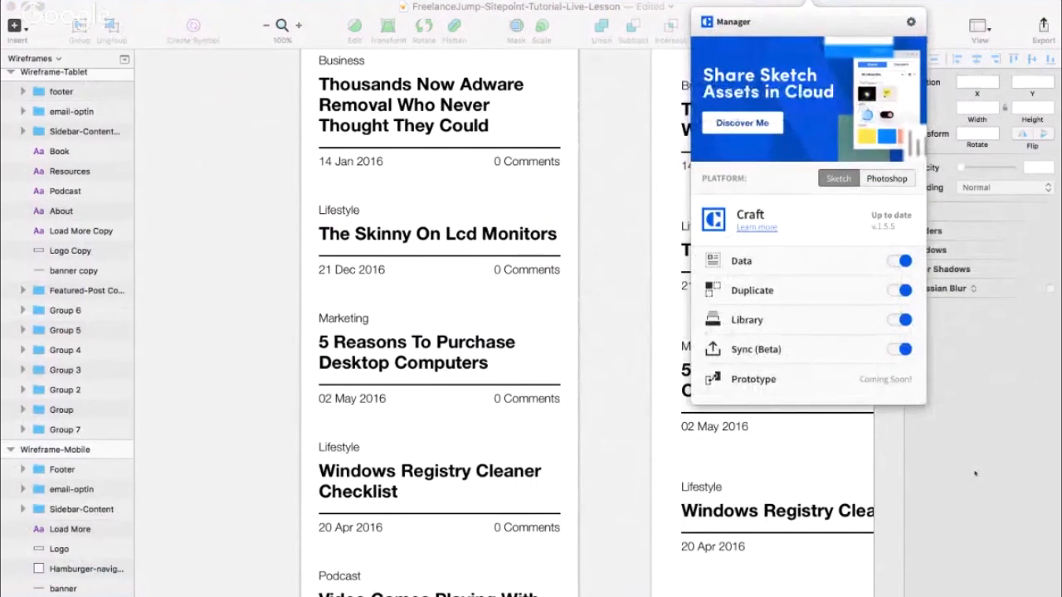
pyautogui.click(975, 473)
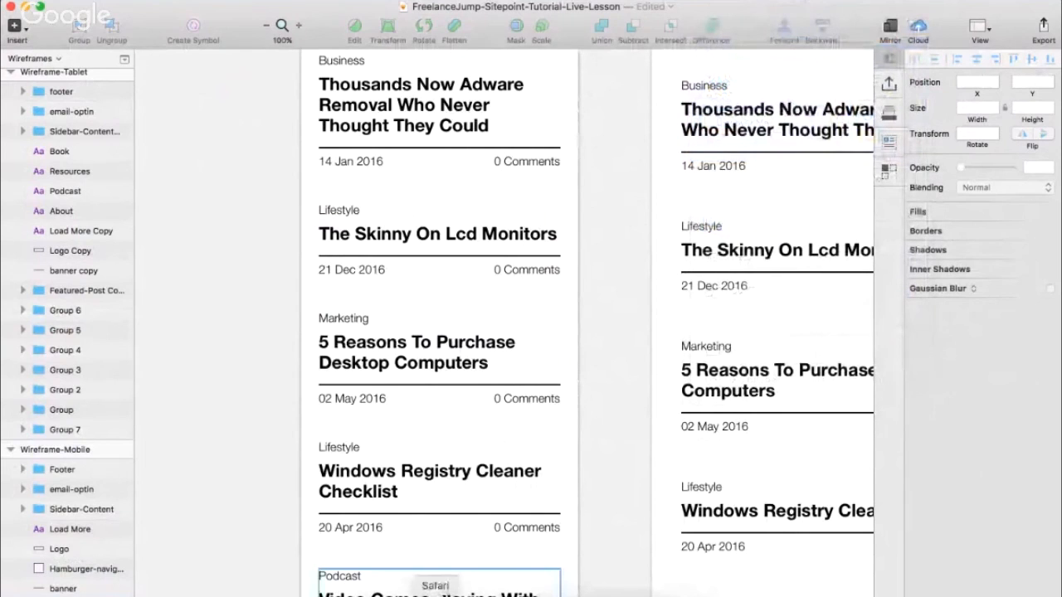
pyautogui.click(434, 594)
pyautogui.click(647, 15)
pyautogui.write('craft ')
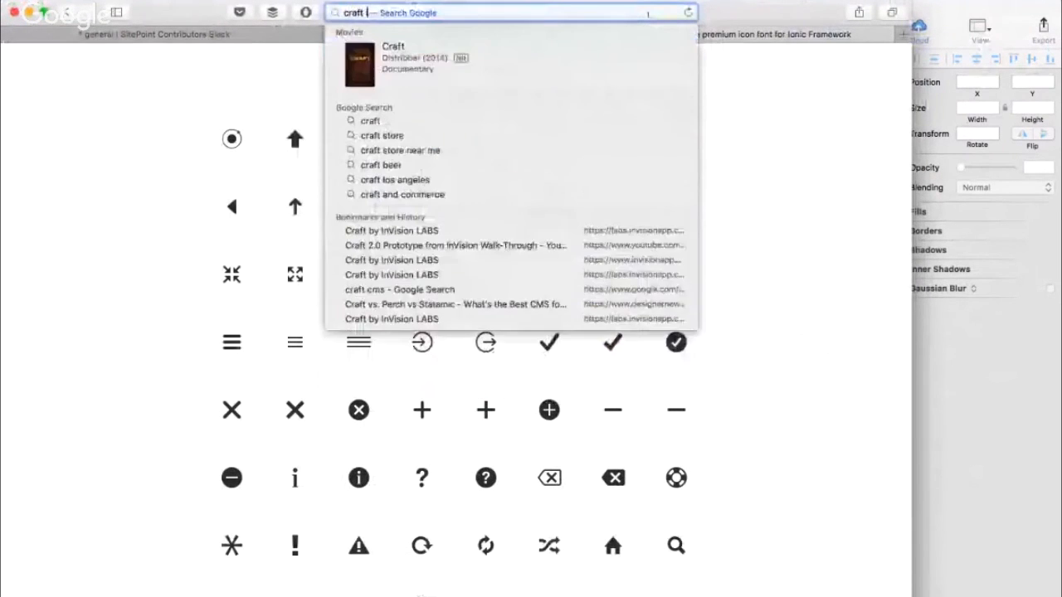
pyautogui.write('invision')
pyautogui.press('Return')
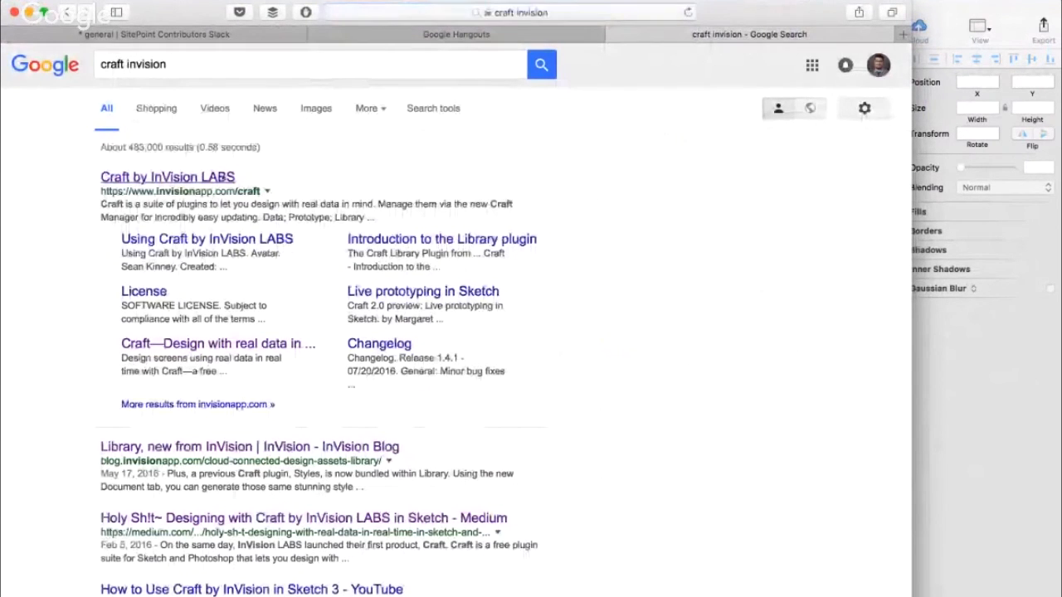
pyautogui.click(224, 178)
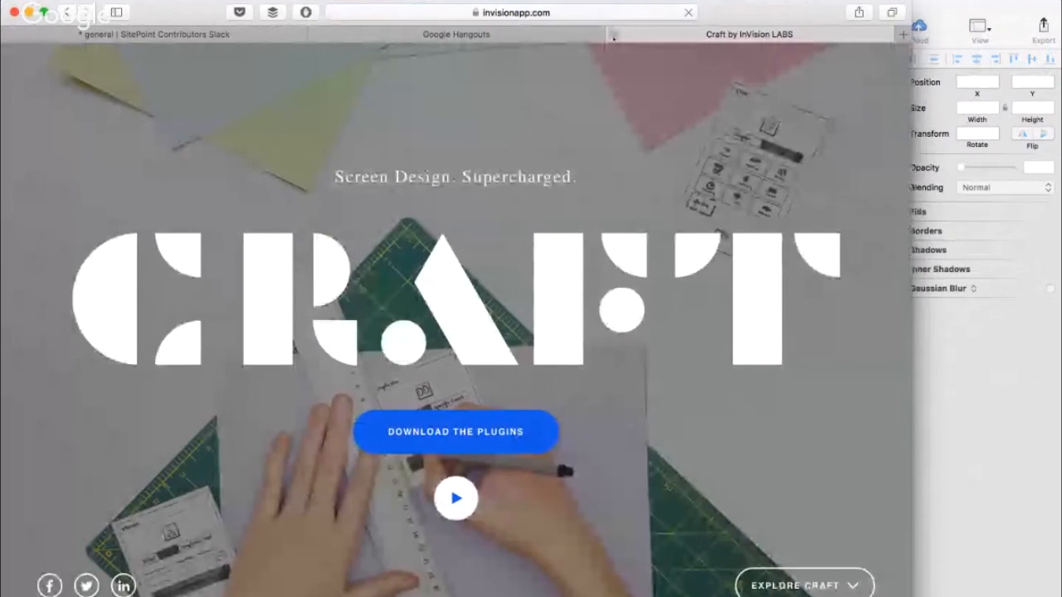
# - Return to Sketch, review the Craft plugins in the Craft Manager and close it
pyautogui.press('super+Tab')
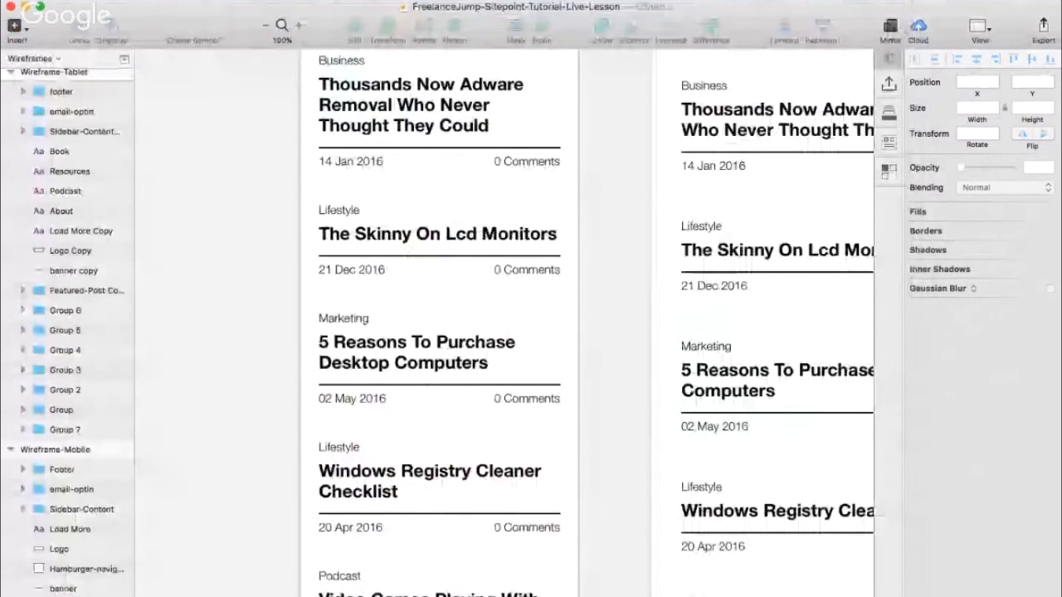
pyautogui.click(808, 2)
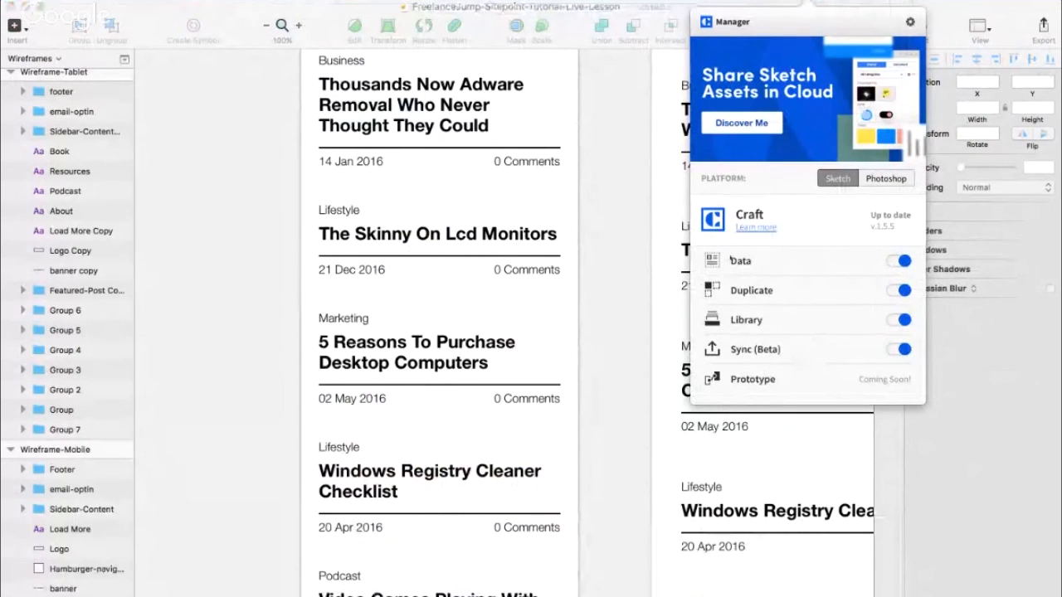
pyautogui.click(646, 271)
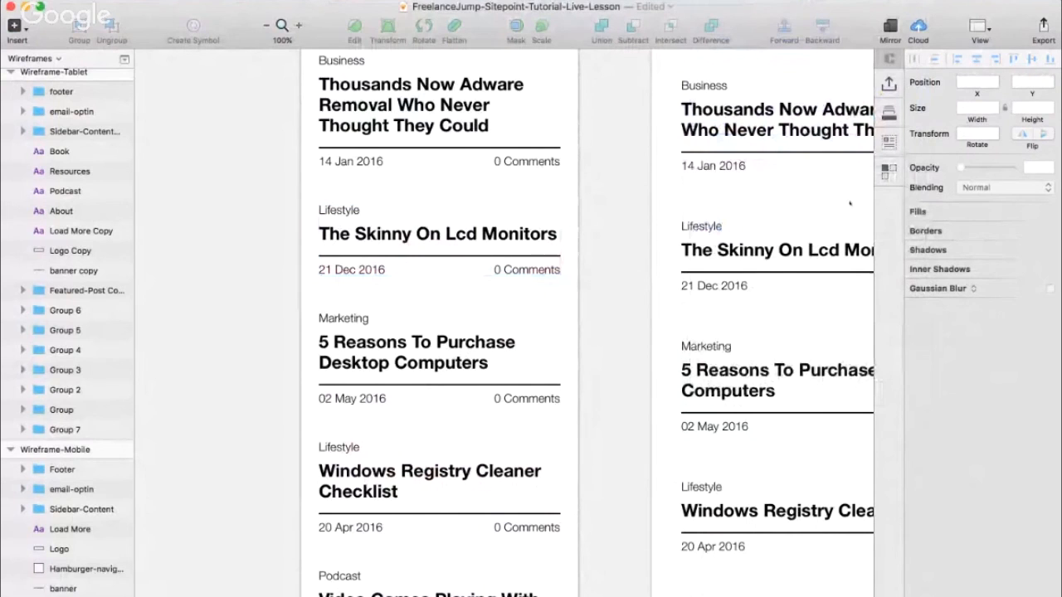
# - Open Craft's Data tool beside the wireframes and browse its custom text types and web source option
pyautogui.scroll(-4, 398, 496)
pyautogui.scroll(-6, 398, 496)
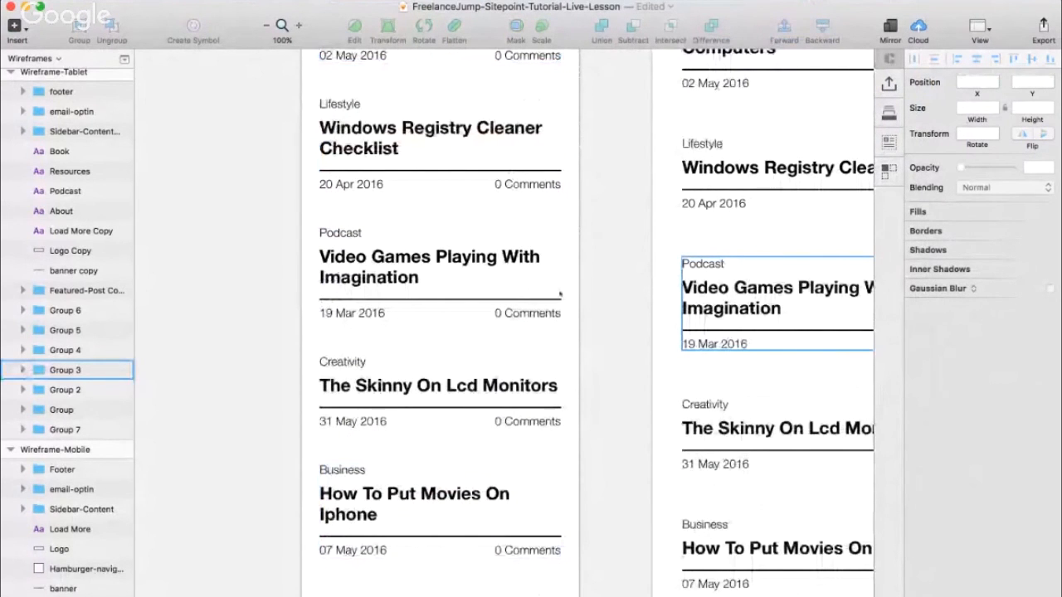
pyautogui.scroll(12, 440, 324)
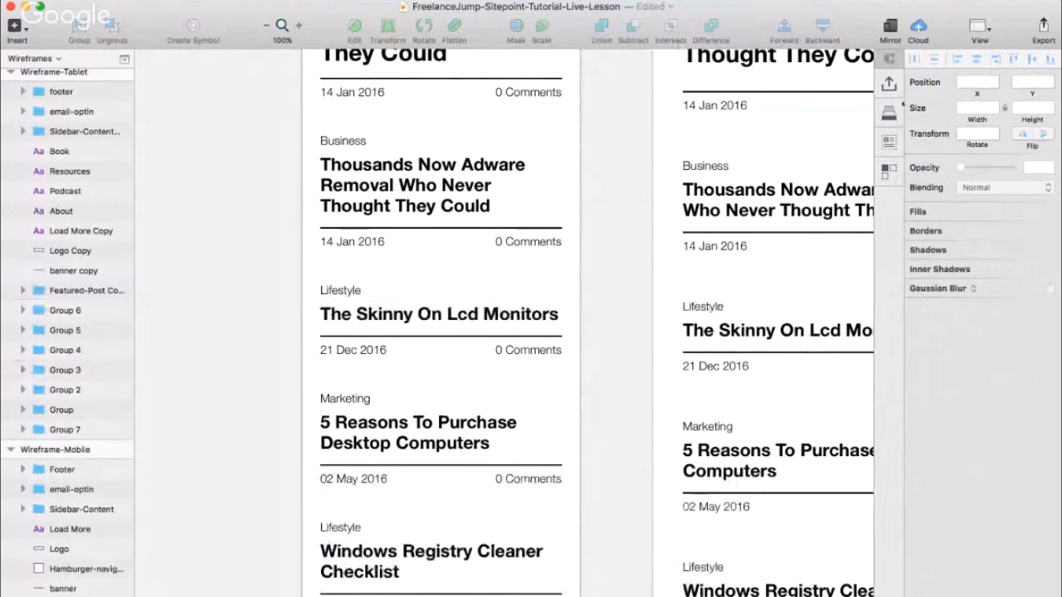
pyautogui.click(886, 138)
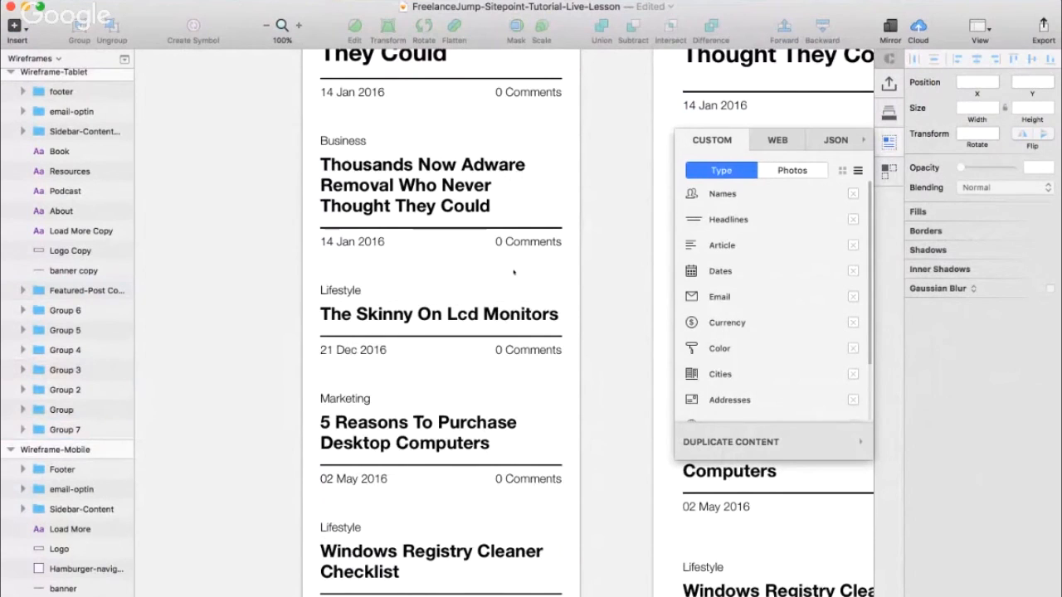
pyautogui.scroll(5, 513, 271)
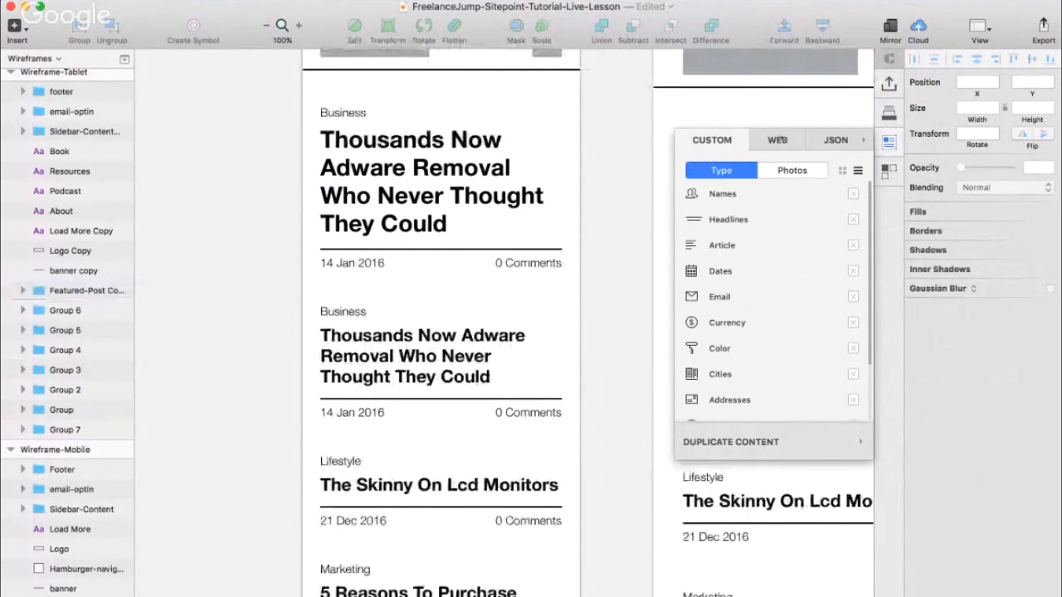
pyautogui.click(780, 139)
pyautogui.click(712, 139)
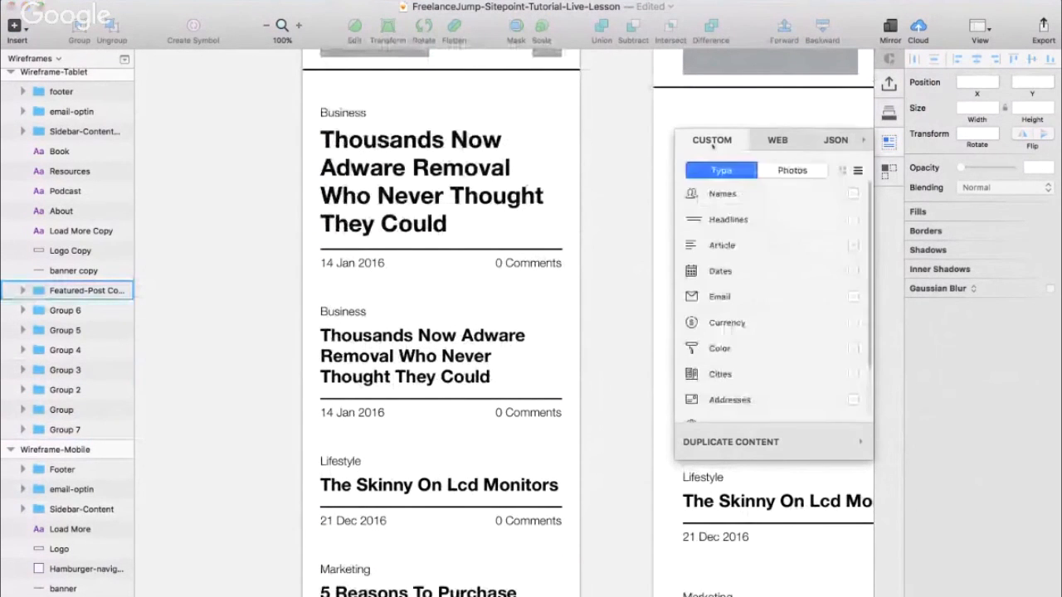
pyautogui.scroll(-3, 733, 258)
pyautogui.scroll(3, 733, 258)
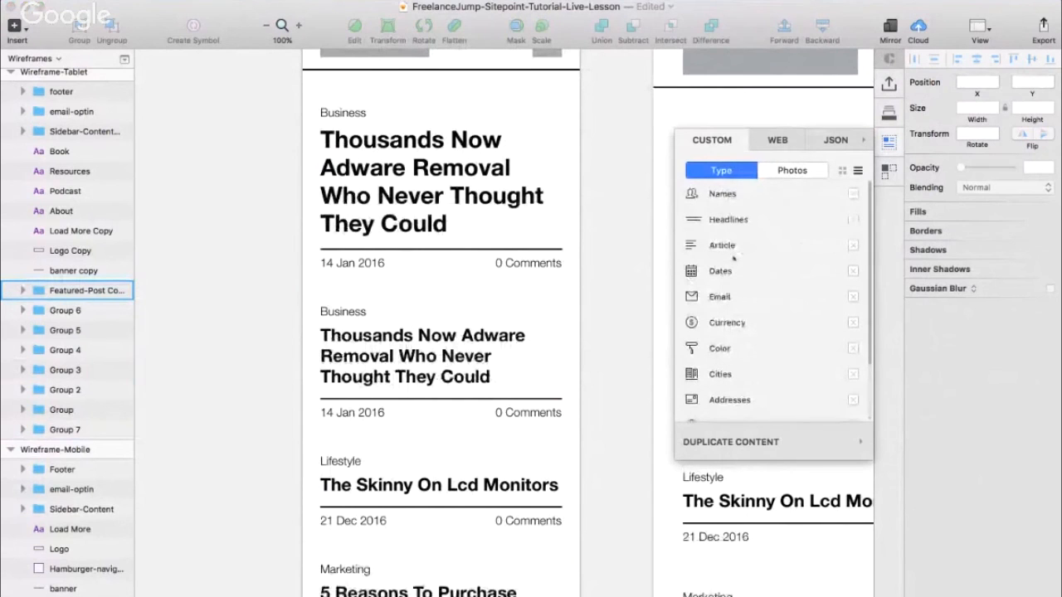
# - Compare the upper posts on the mobile and tablet wireframes with the text types offered by Craft Data
pyautogui.scroll(5, 510, 304)
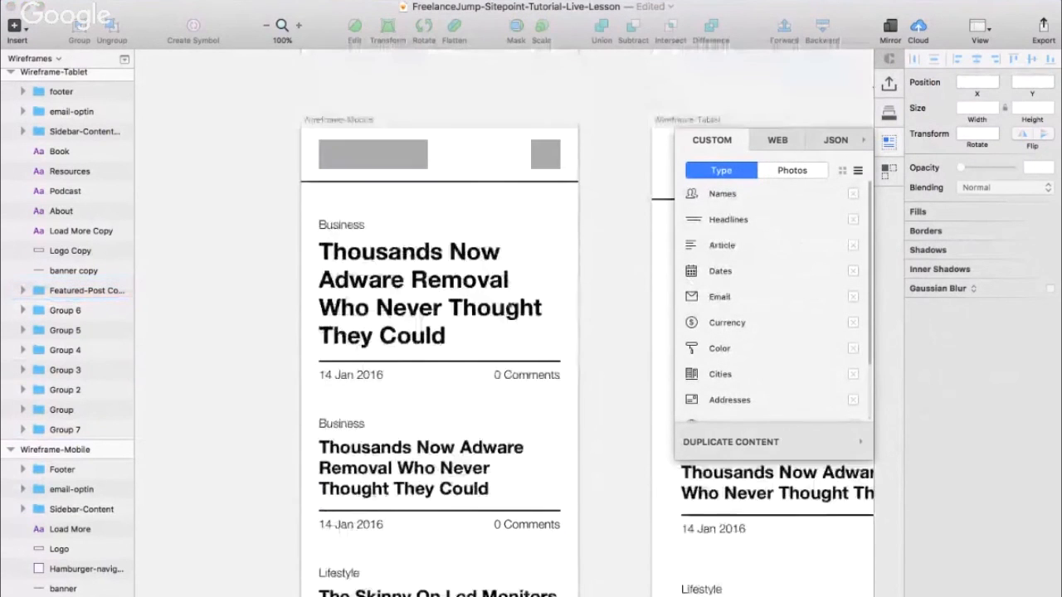
pyautogui.hscroll(3, 509, 304)
pyautogui.scroll(-2, 509, 305)
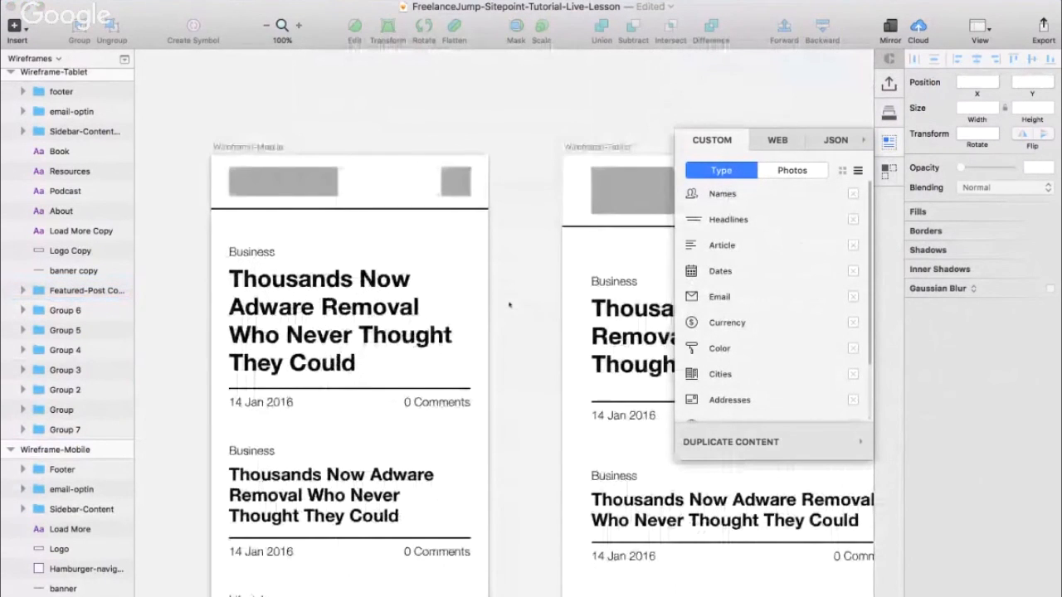
pyautogui.scroll(-3, 510, 304)
pyautogui.hscroll(1, 509, 304)
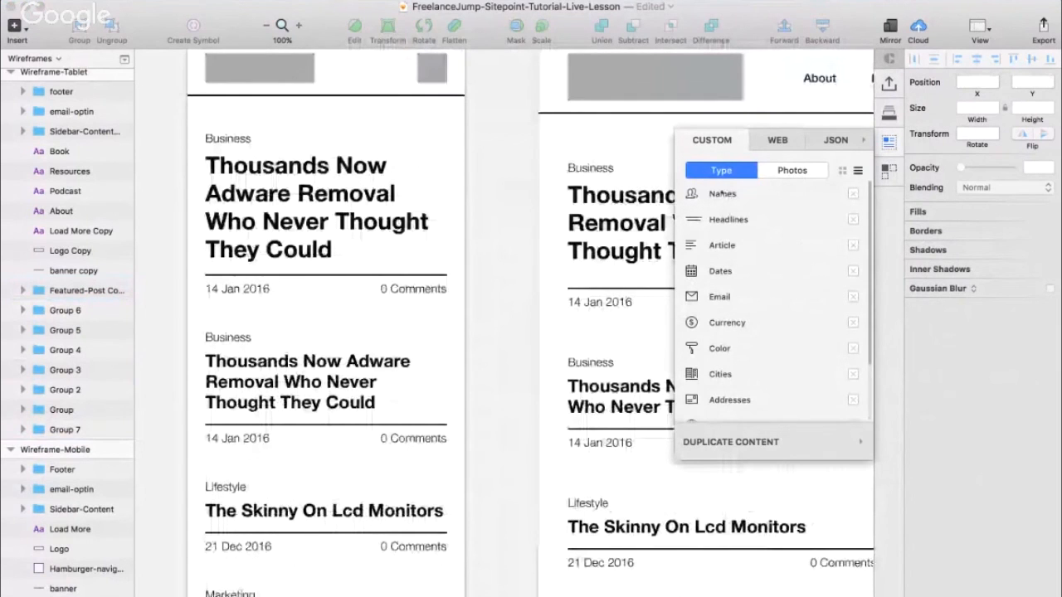
pyautogui.click(303, 381)
pyautogui.hscroll(-2, 443, 360)
pyautogui.hscroll(-1, 443, 360)
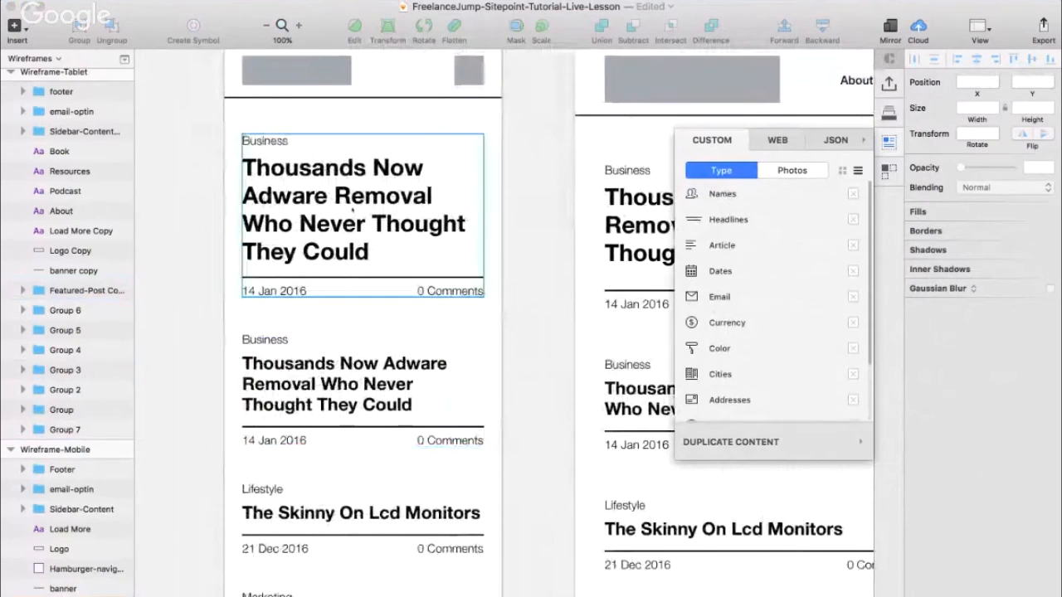
# - Review the web and JSON sources of Craft's Data tool, then return to its custom types
pyautogui.click(771, 141)
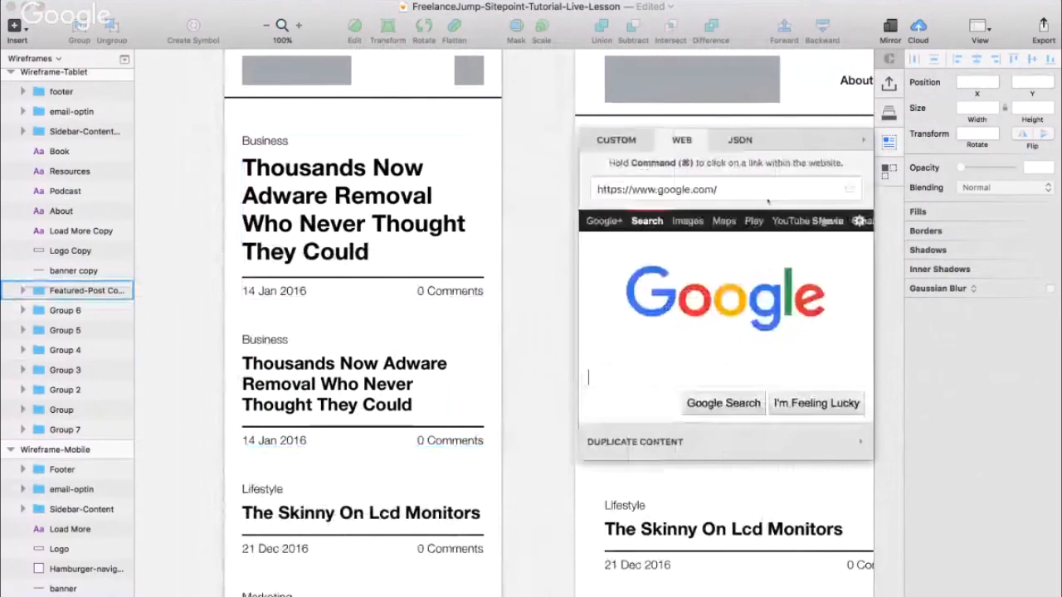
pyautogui.scroll(-4, 748, 320)
pyautogui.scroll(5, 748, 321)
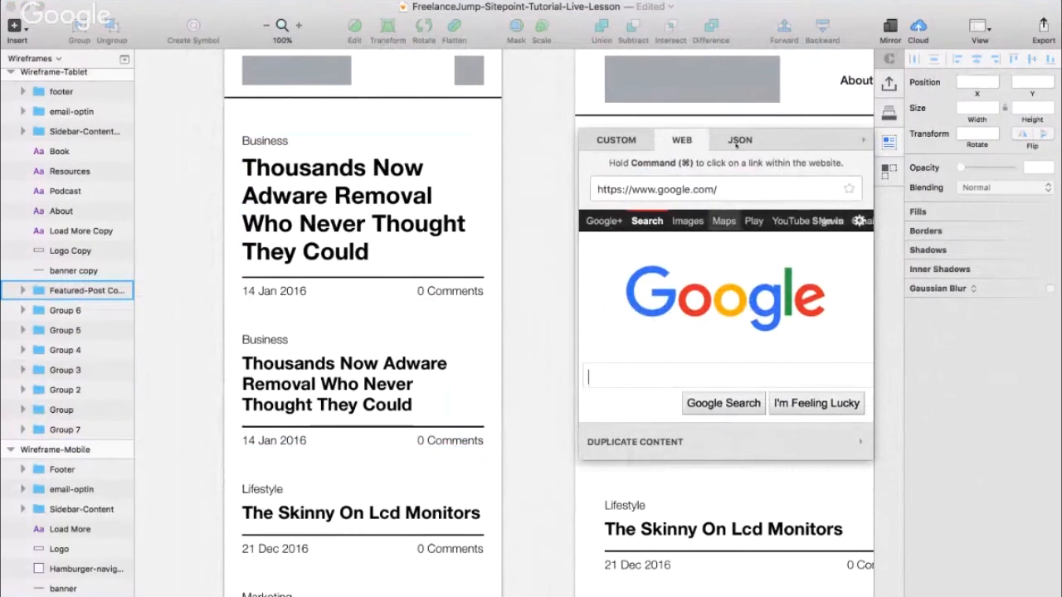
pyautogui.click(736, 142)
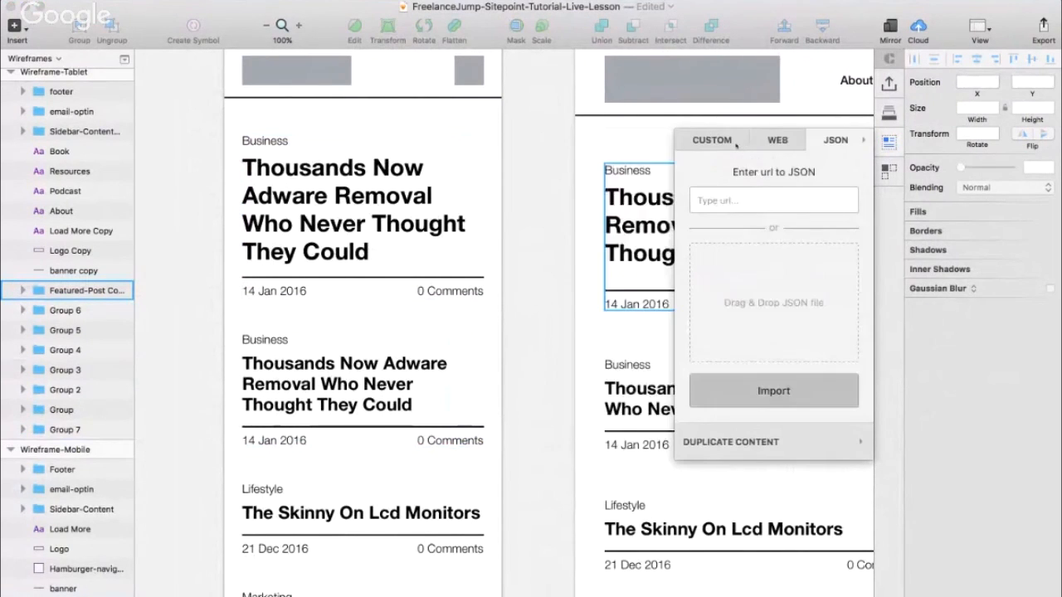
pyautogui.click(709, 141)
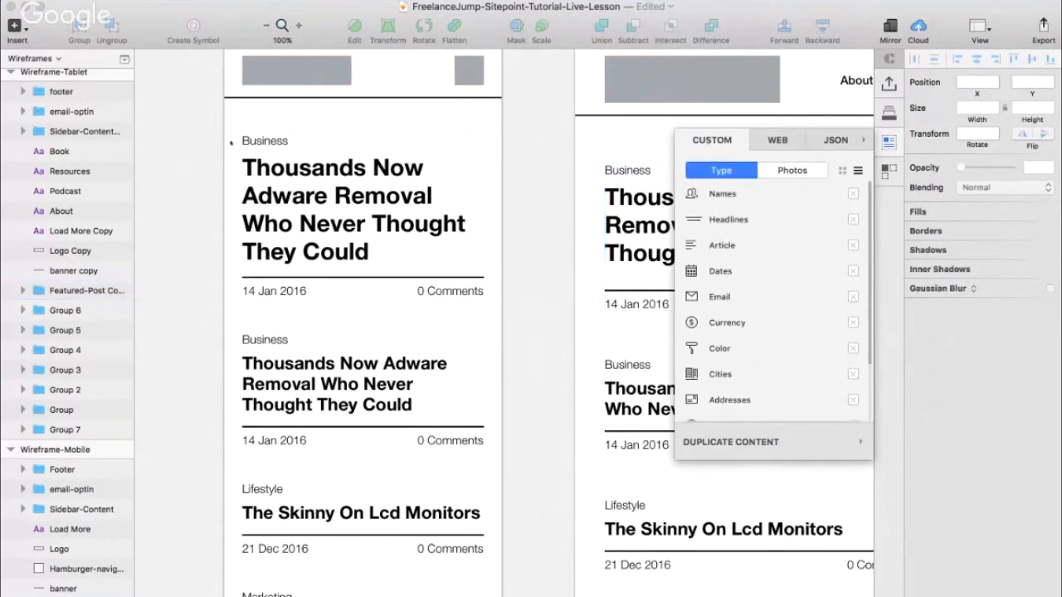
# - Review the remaining custom text types beside the mobile wireframe's posts, then switch to the Design page
pyautogui.scroll(4, 287, 211)
pyautogui.scroll(-4, 282, 207)
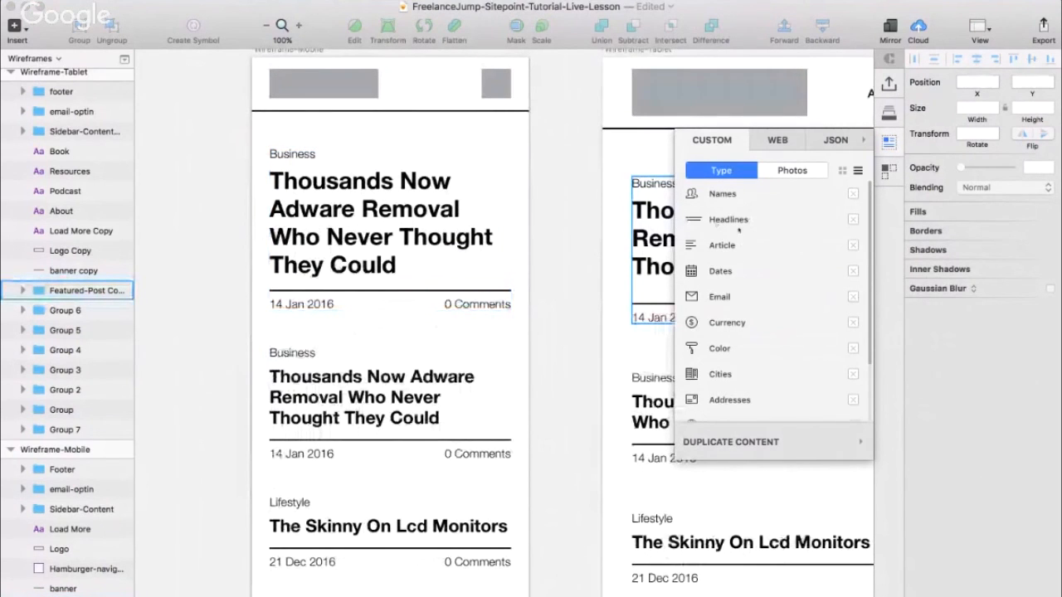
pyautogui.scroll(-3, 717, 375)
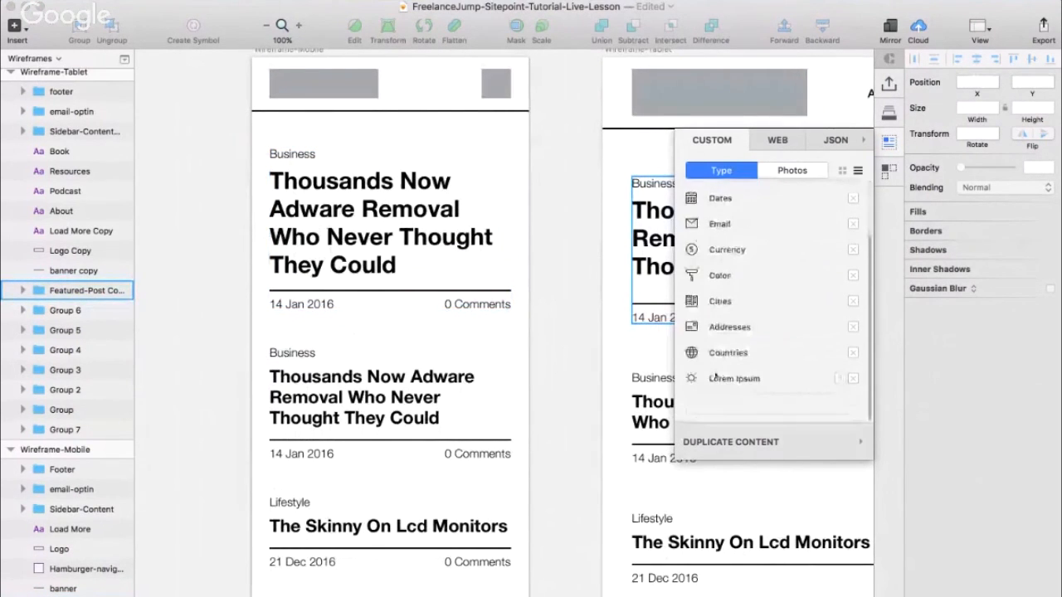
pyautogui.scroll(3, 716, 375)
pyautogui.scroll(5, 525, 344)
pyautogui.hscroll(-5, 526, 344)
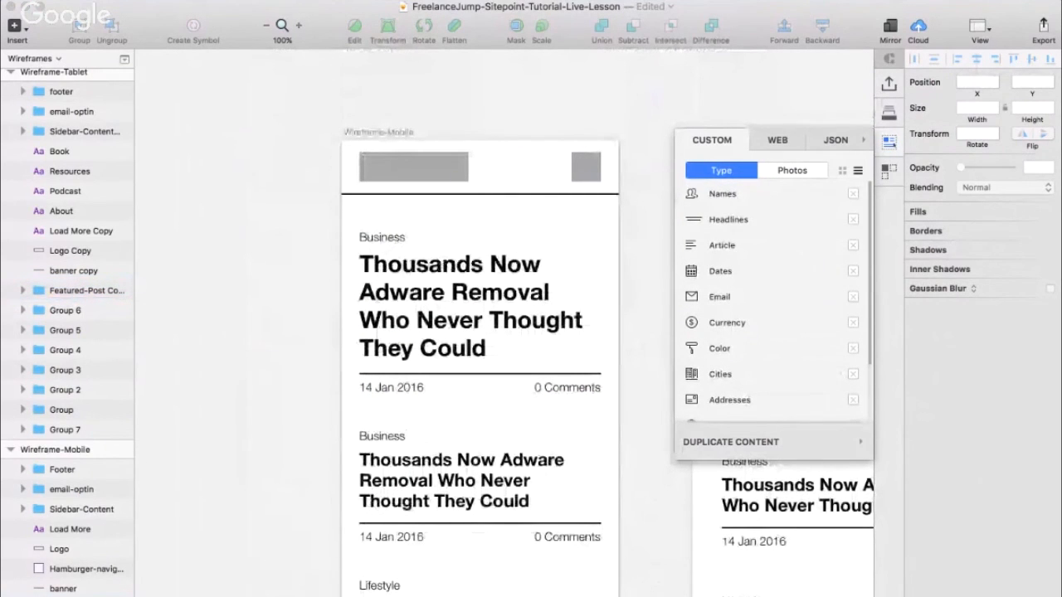
pyautogui.click(650, 108)
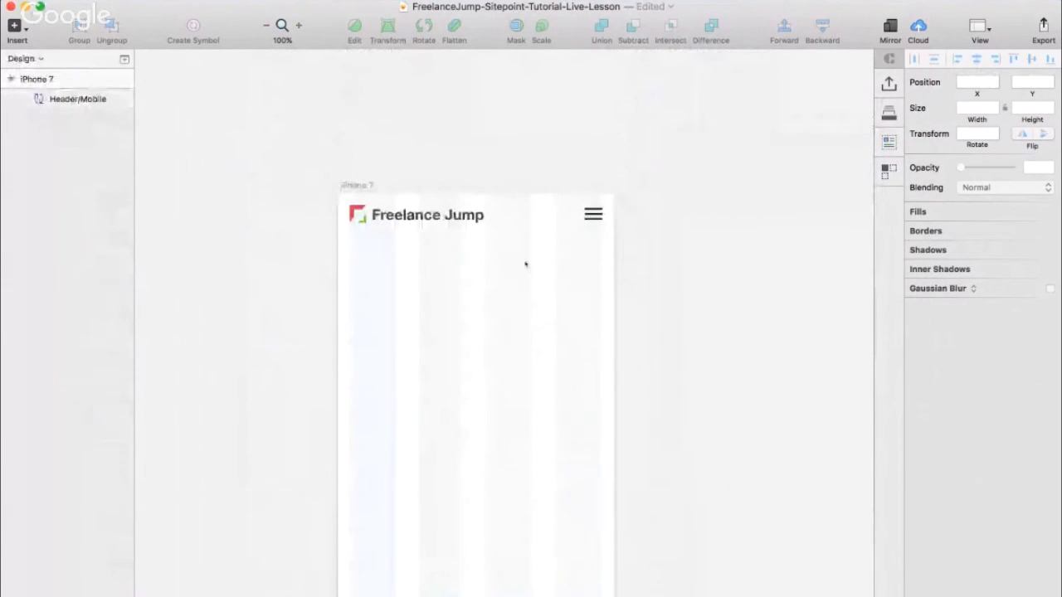
# - Open the mobile header's symbol from the iPhone 7 artboard and extend the symbol artboard downward to 98 px high
pyautogui.click(538, 224)
pyautogui.scroll(-3, 543, 222)
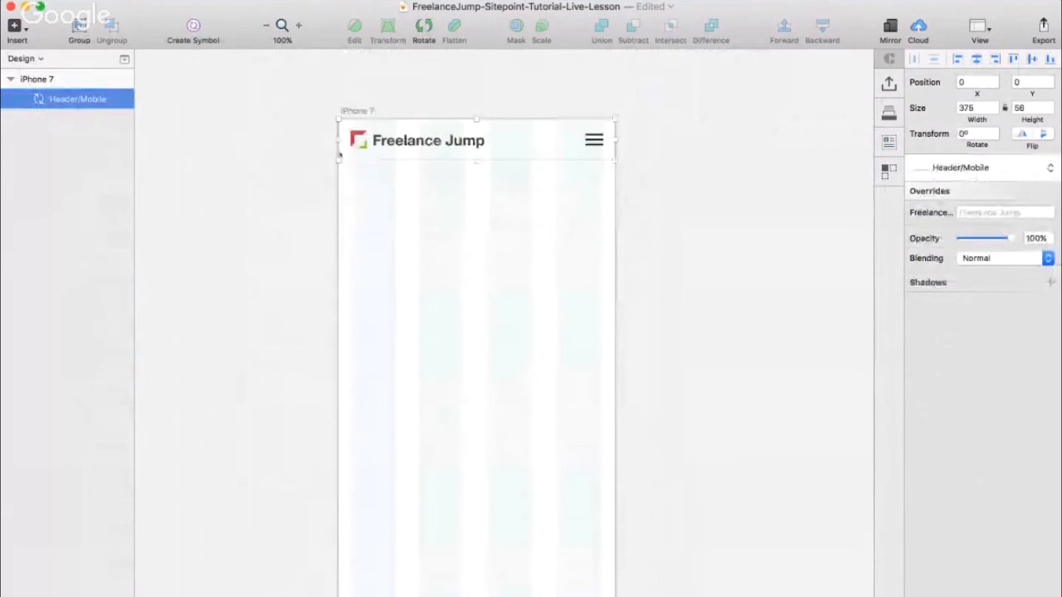
pyautogui.scroll(3, 538, 200)
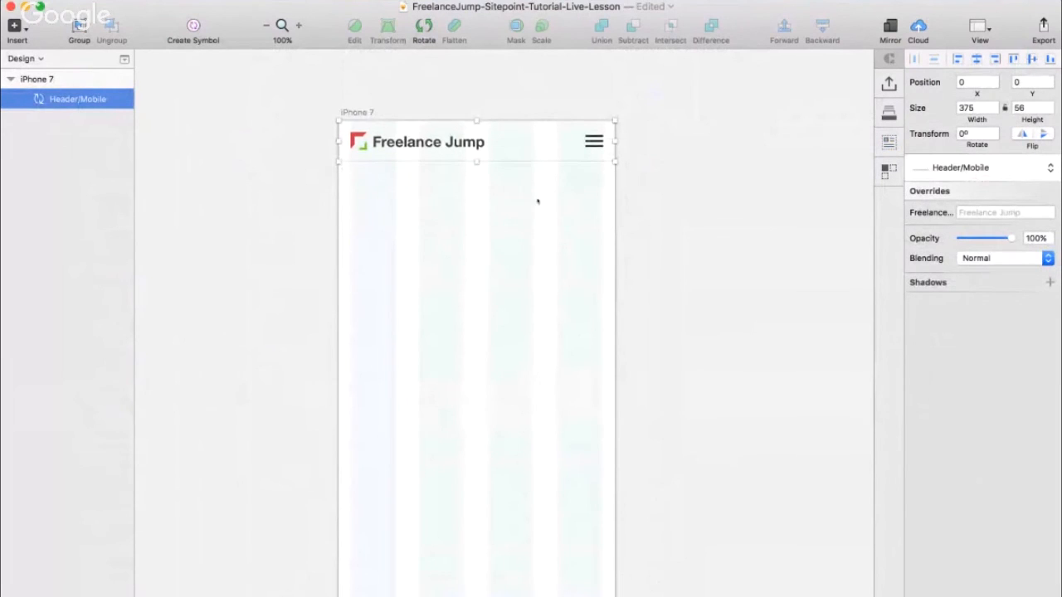
pyautogui.press('super+plus')
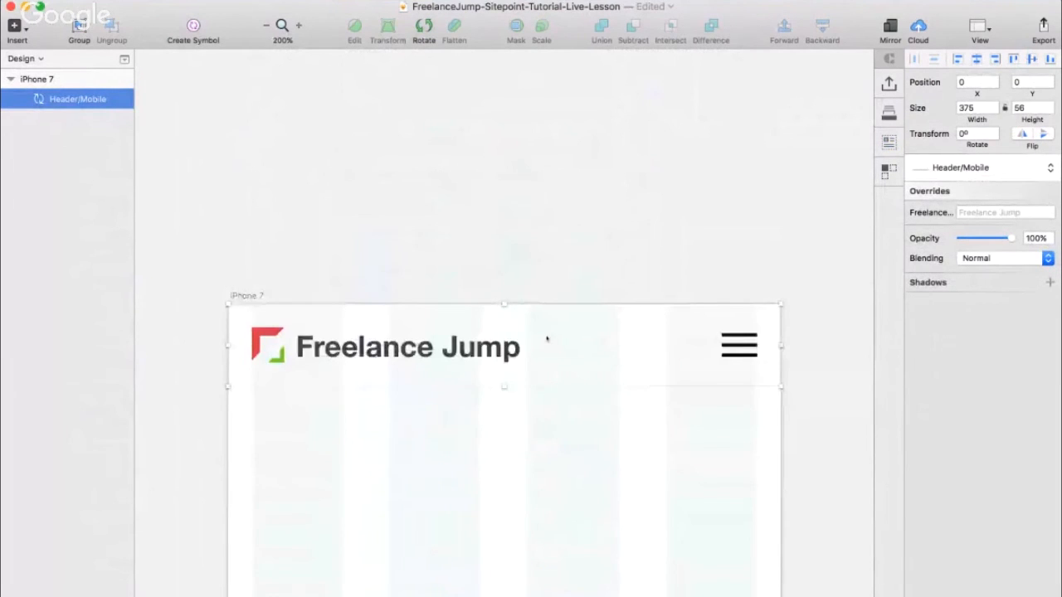
pyautogui.scroll(-3, 547, 338)
pyautogui.doubleClick(557, 295)
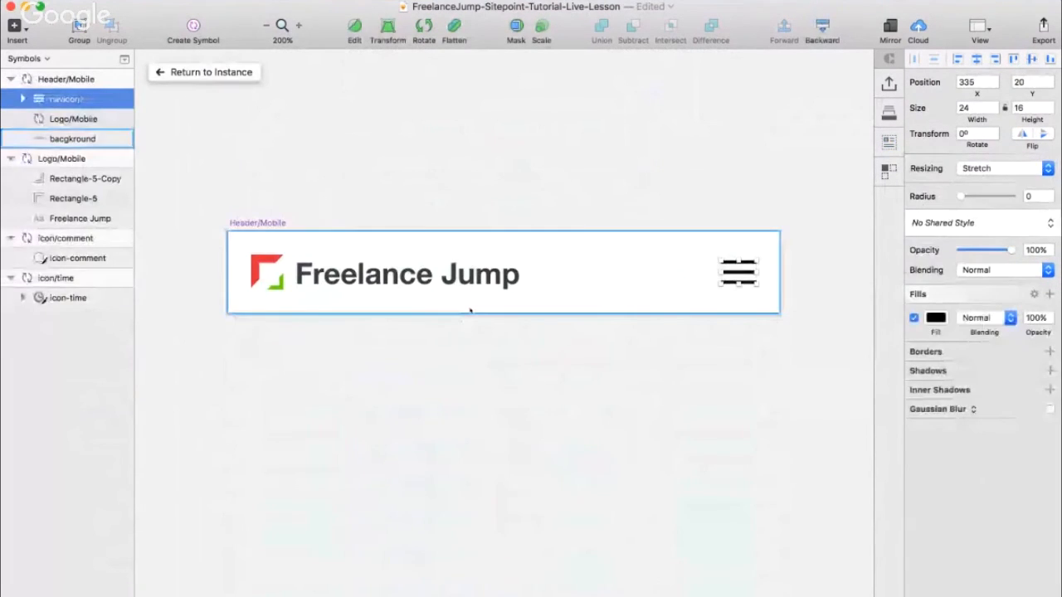
pyautogui.click(469, 310)
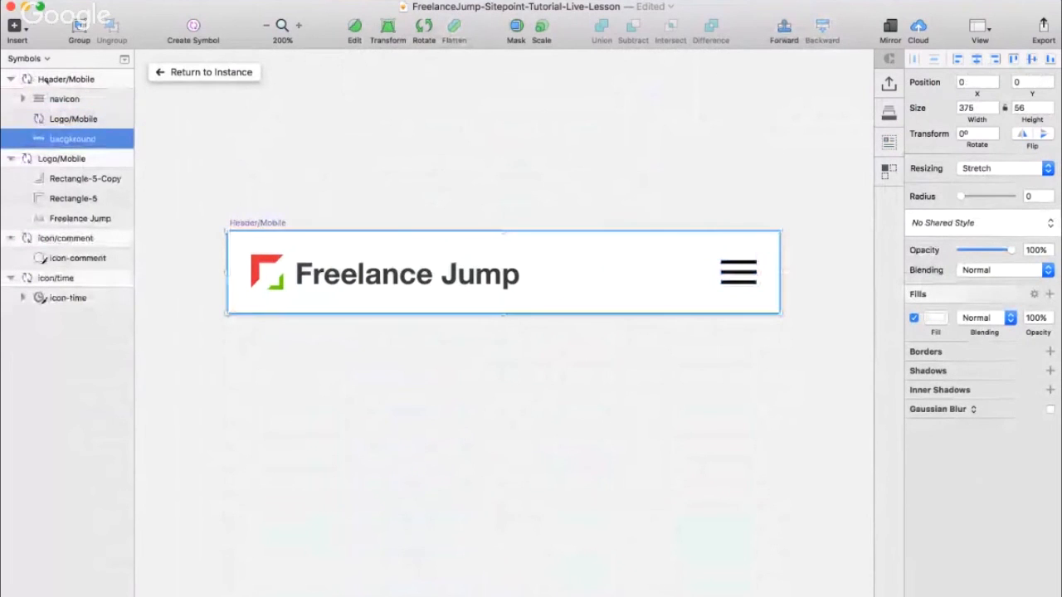
pyautogui.click(70, 78)
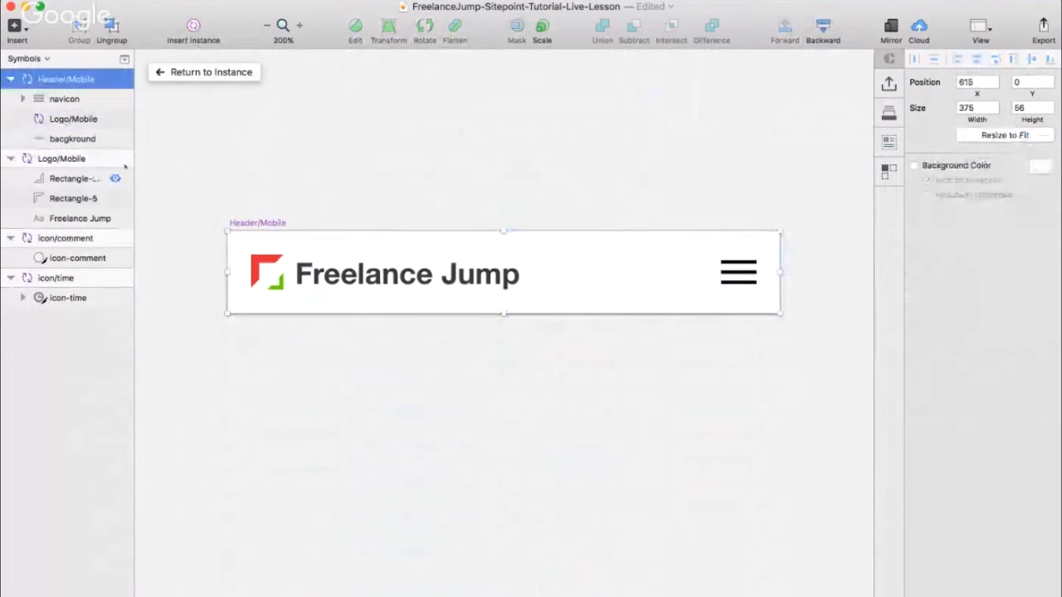
pyautogui.moveTo(503, 314); pyautogui.dragTo(503, 375)
# - Draw a full-width rectangle about 17 px high beneath the header background and move it flush against it at Y 56
pyautogui.press('r')
pyautogui.moveTo(372, 339)
pyautogui.mouseDown()
pyautogui.moveTo(516, 368)
pyautogui.moveTo(314, 342)
pyautogui.moveTo(854, 336)
pyautogui.moveTo(780, 336)
pyautogui.mouseUp()
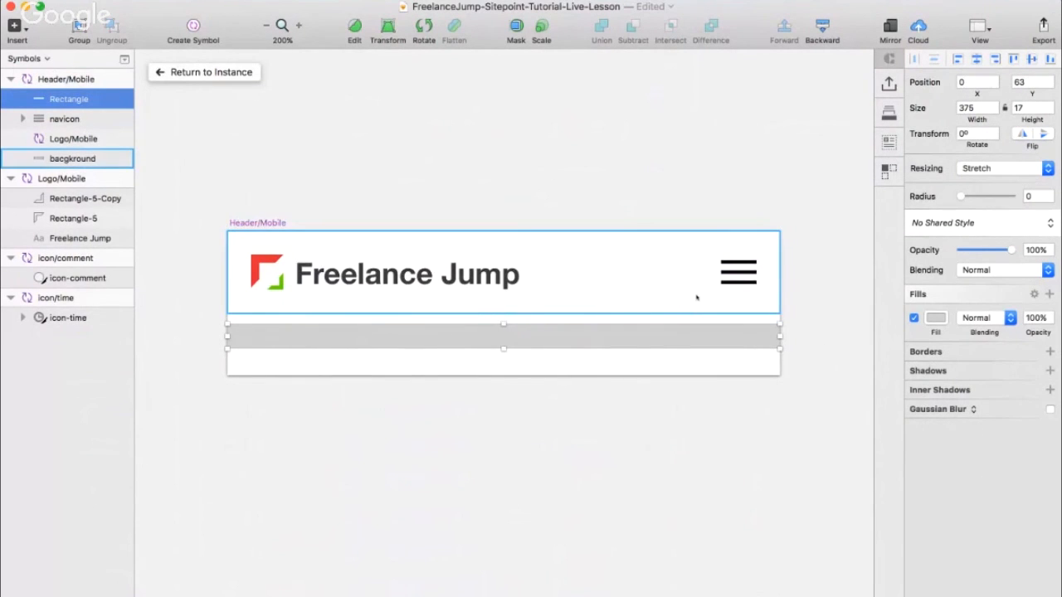
pyautogui.press('Up')
pyautogui.press('Up')
pyautogui.press('Up')
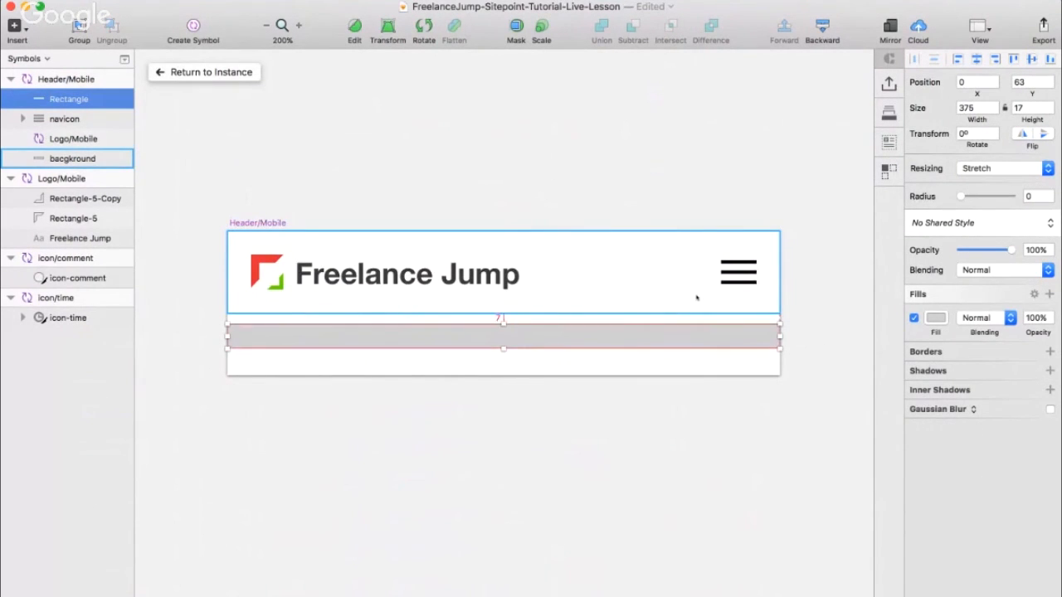
pyautogui.press('alt')
pyautogui.press('Up')
pyautogui.press('Up')
pyautogui.press('Up')
pyautogui.press('Up')
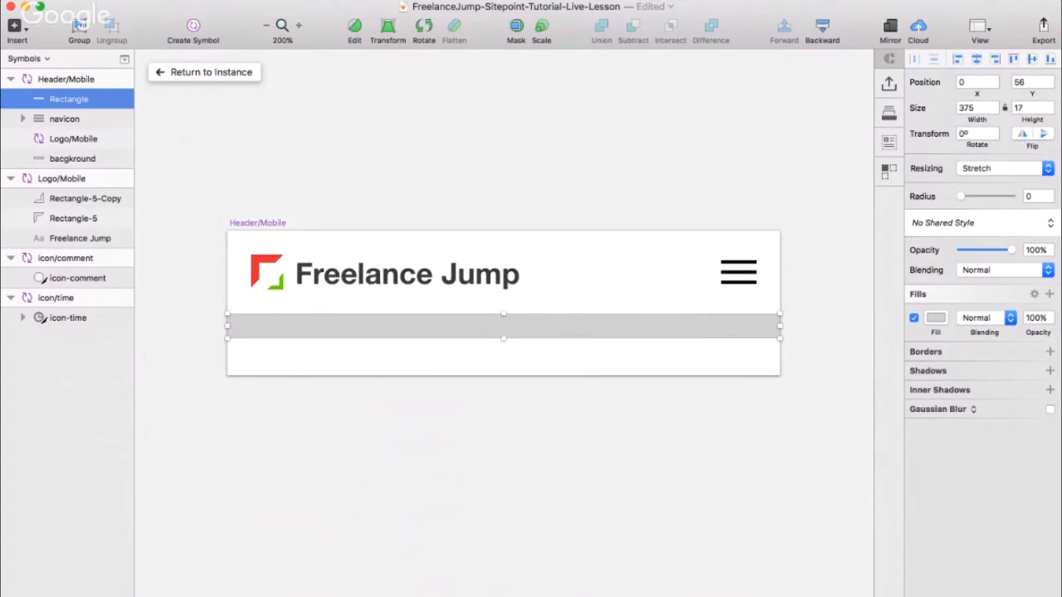
# - Set the height of the rectangle beneath the header background to 8 px
pyautogui.click(1030, 109)
pyautogui.write('8')
pyautogui.press('Return')
pyautogui.click(709, 355)
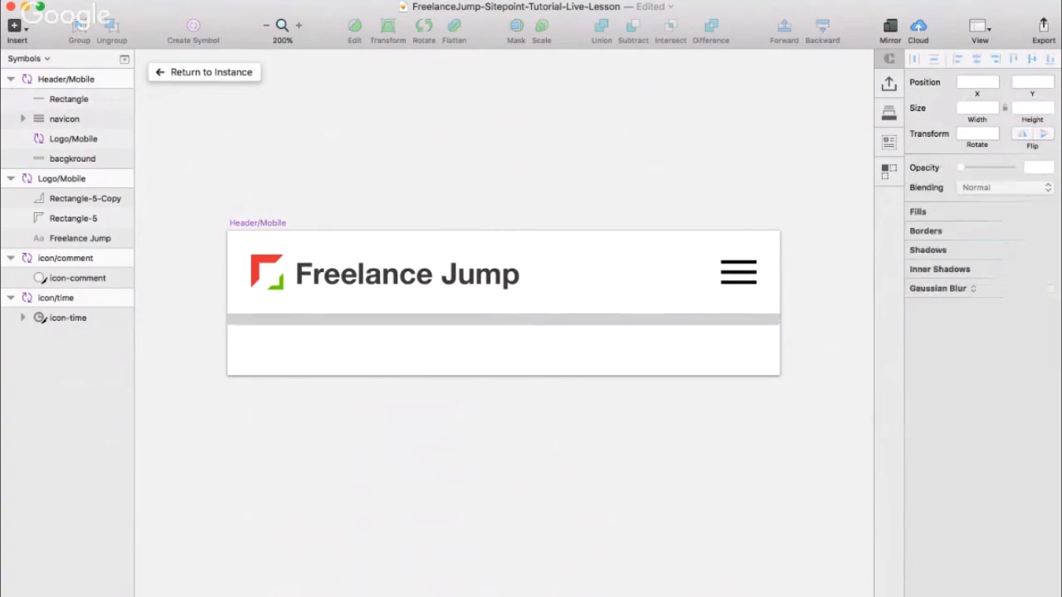
# - In the FreelanceJump-Sitepoint-Tutorial document, look up the header-banner's size and fill hex value, then return to the live-lesson document
pyautogui.click(639, 590)
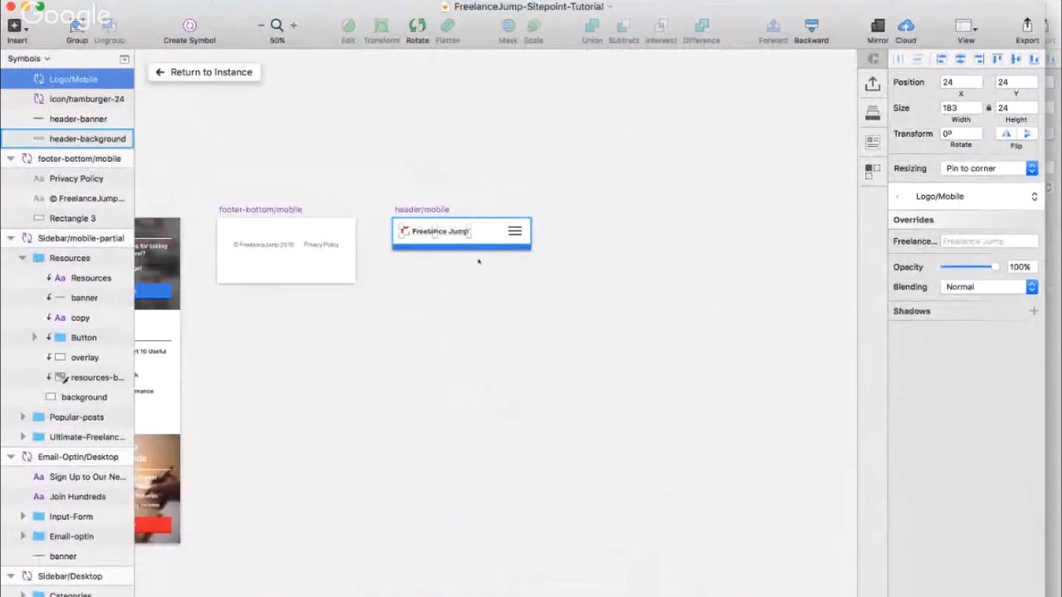
pyautogui.click(461, 247)
pyautogui.click(918, 318)
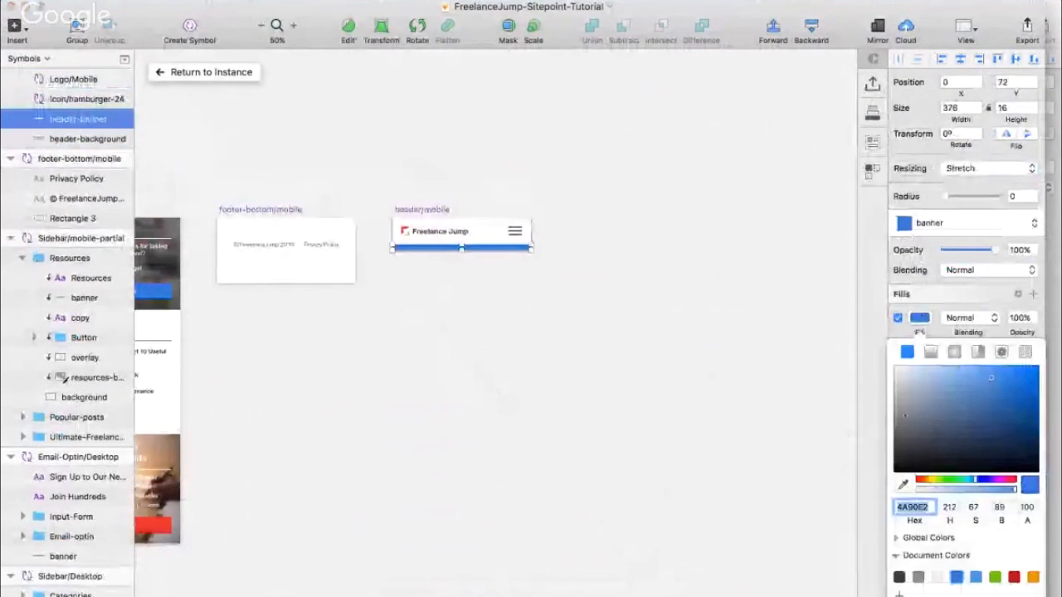
pyautogui.click(798, 491)
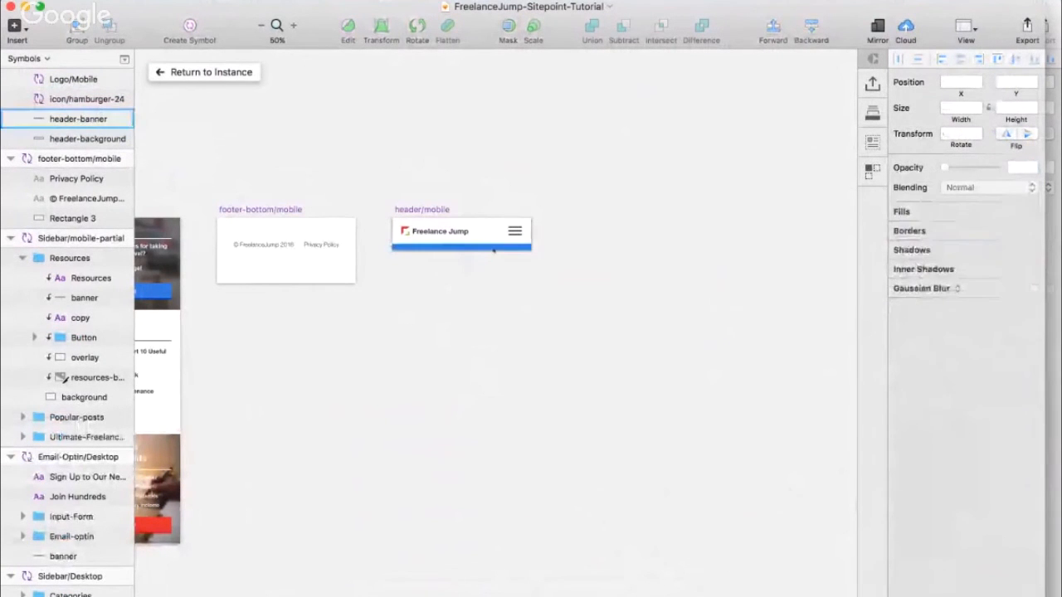
pyautogui.click(624, 245)
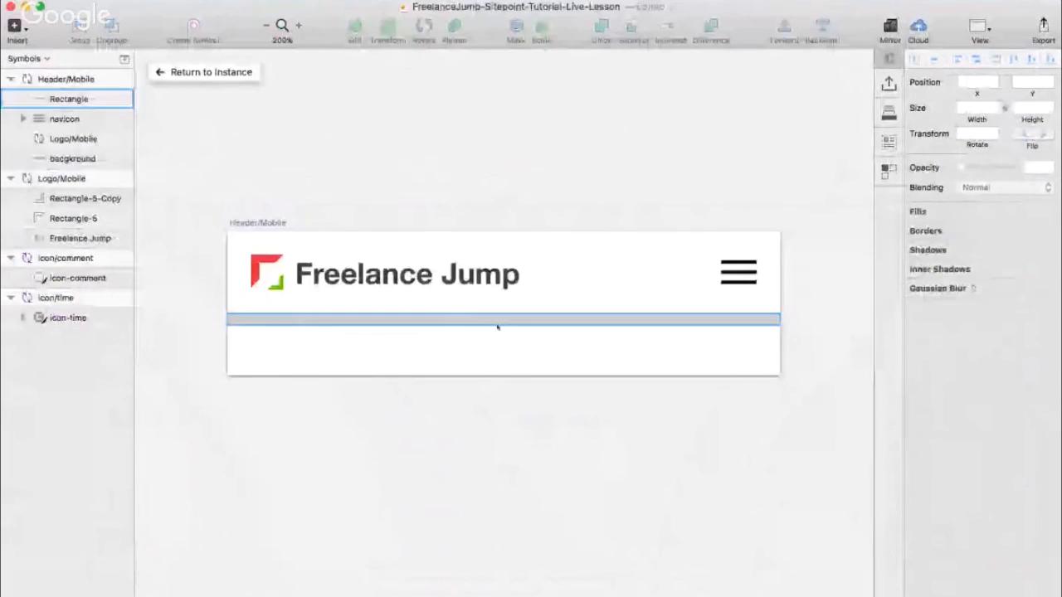
# - Double the height of the bar beneath the header to 16 px and set its fill colour to hex 4A90E2
pyautogui.click(497, 324)
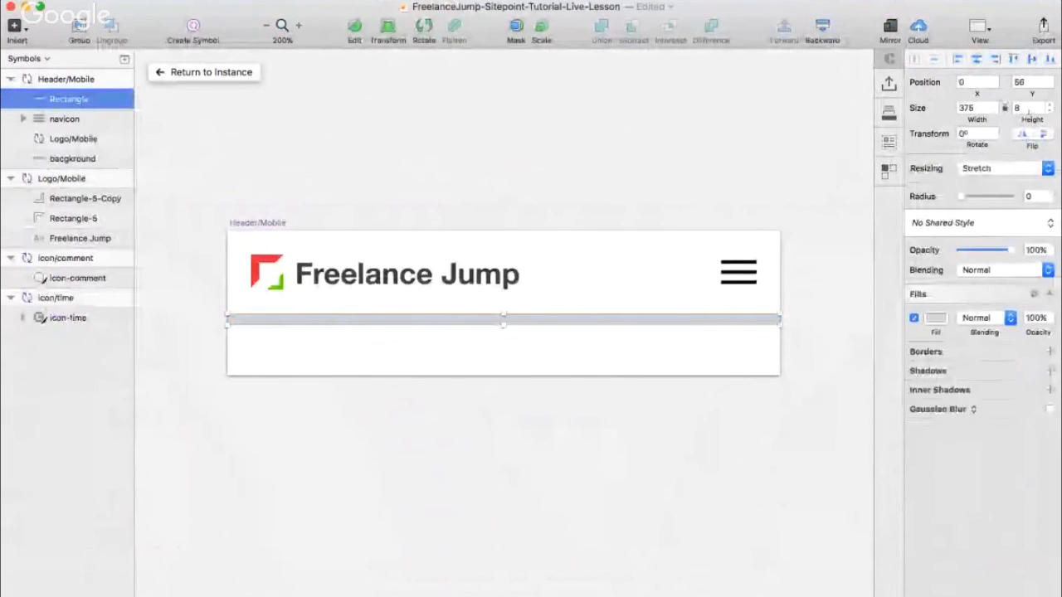
pyautogui.click(1029, 108)
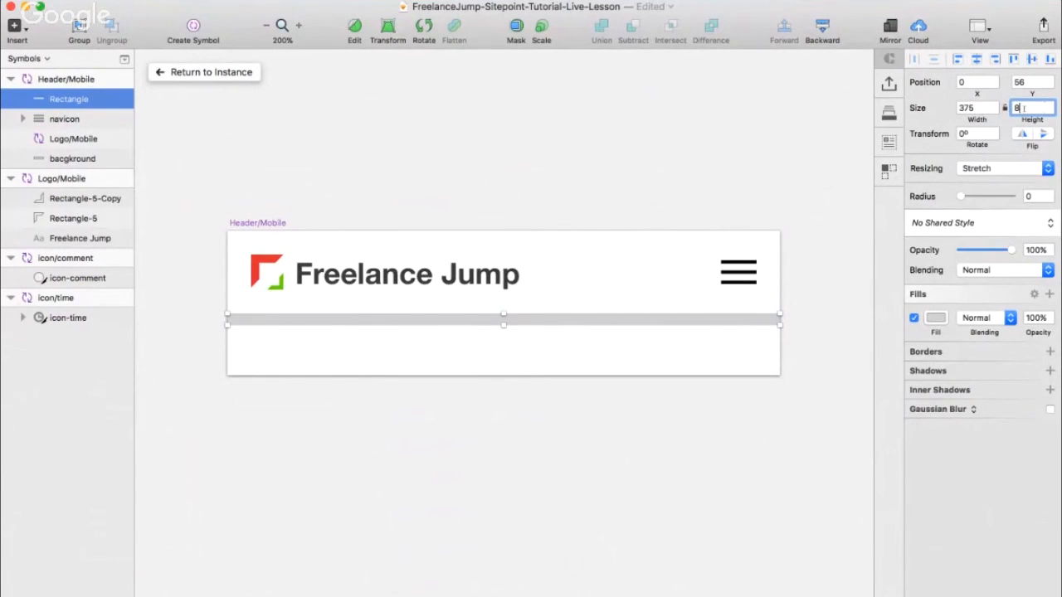
pyautogui.write('*2')
pyautogui.press('Return')
pyautogui.click(935, 318)
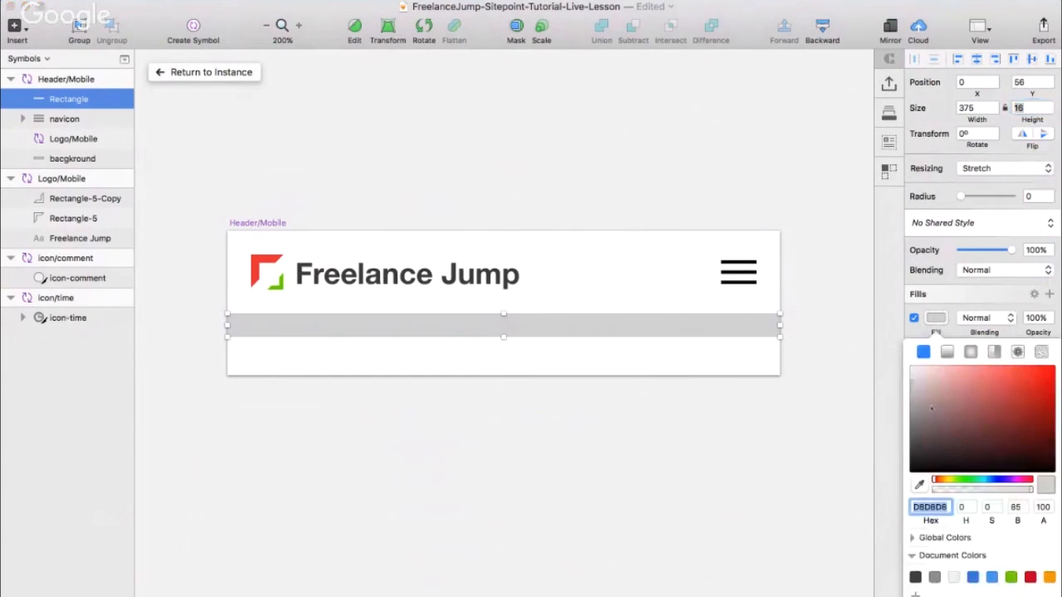
pyautogui.write('4A90E2')
pyautogui.press('Return')
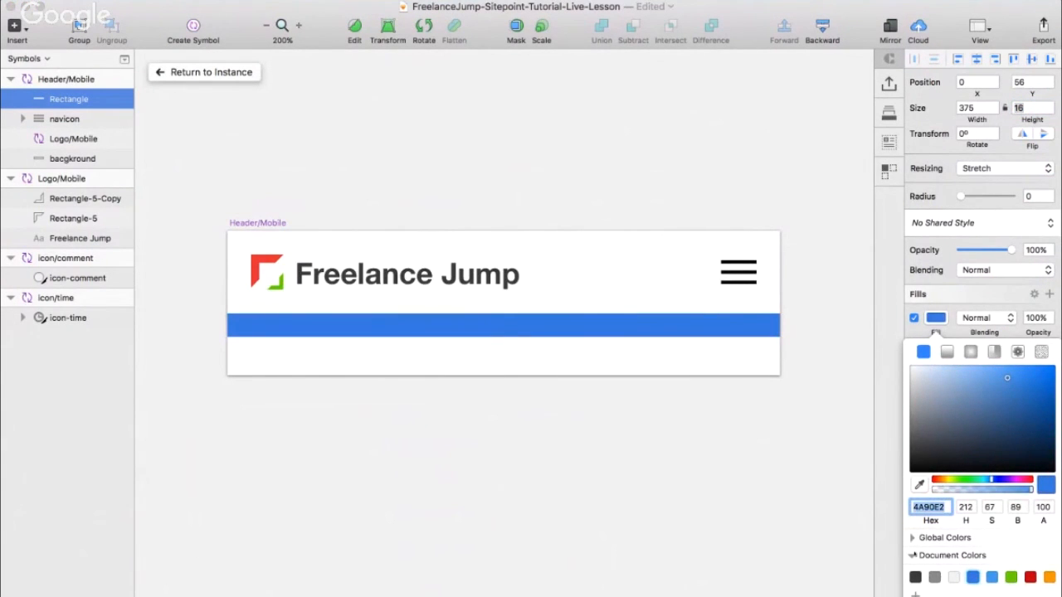
# - Examine the Global Colors and Document Colors swatches for the bar's fill, then close the colour picker
pyautogui.click(912, 556)
pyautogui.click(913, 557)
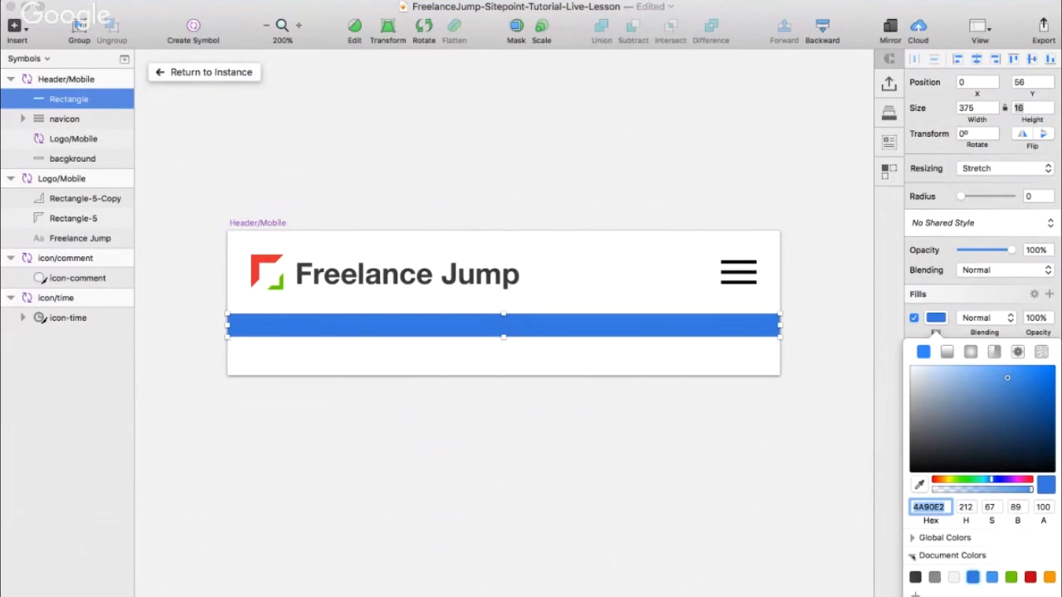
pyautogui.click(913, 556)
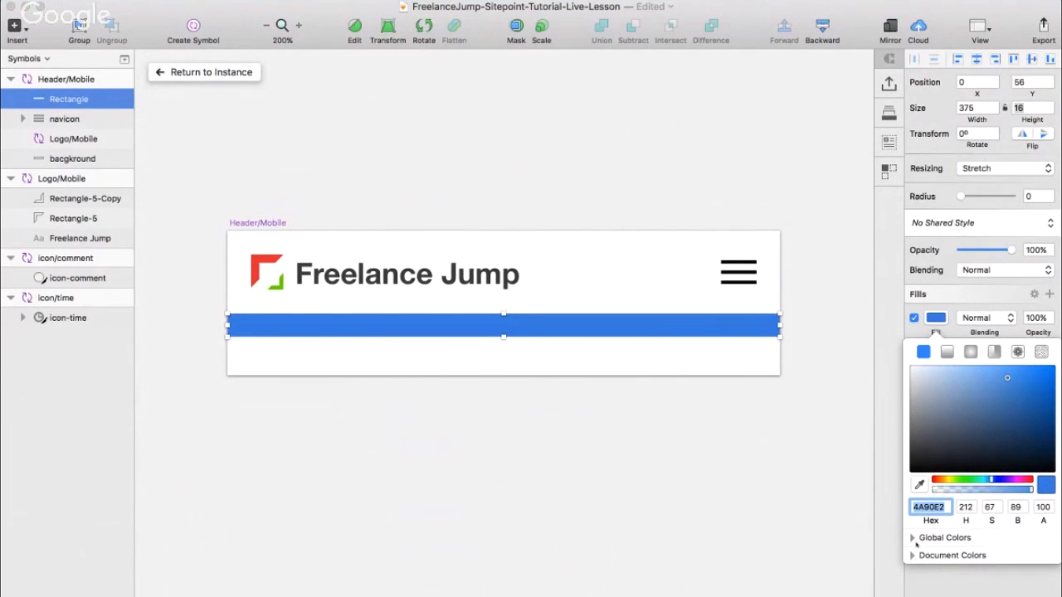
pyautogui.click(916, 539)
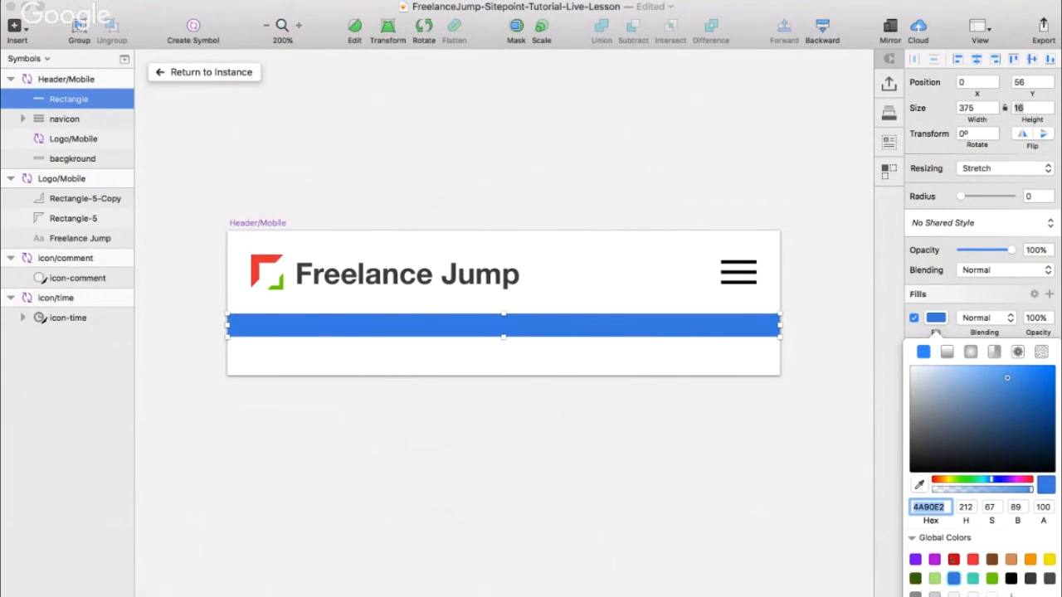
pyautogui.click(911, 539)
pyautogui.click(913, 556)
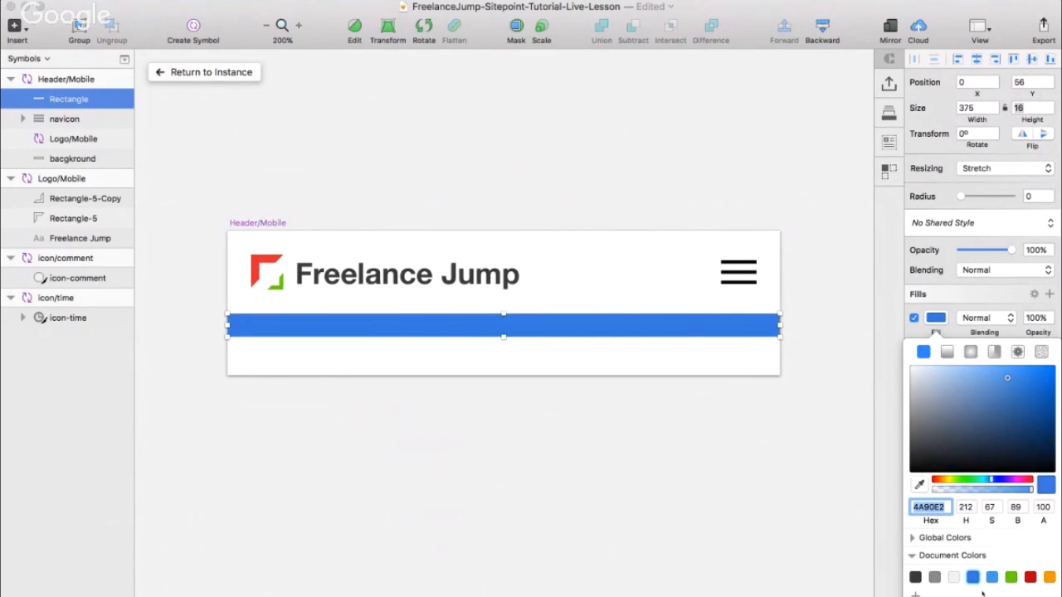
pyautogui.click(577, 365)
# - Resize the Header/Mobile symbol artboard to fit its contents and return to its instance on the iPhone 7 artboard
pyautogui.click(547, 324)
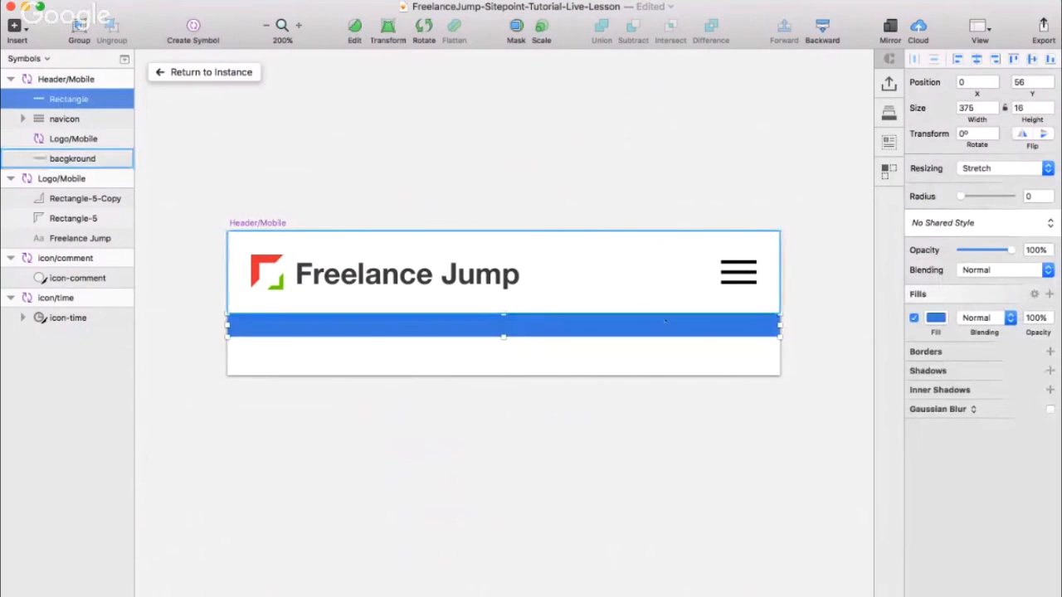
pyautogui.click(701, 349)
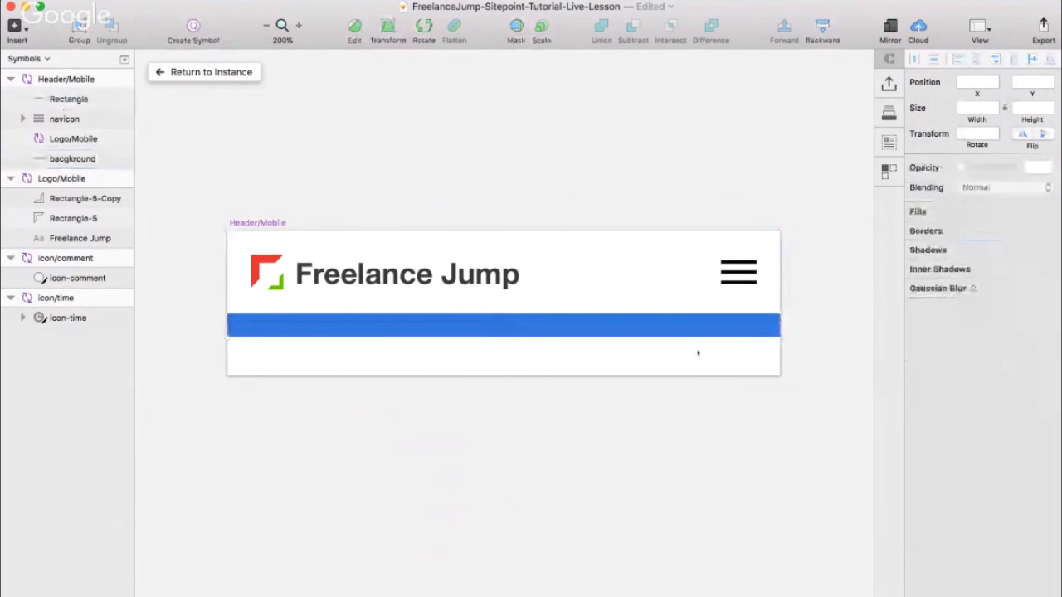
pyautogui.click(75, 79)
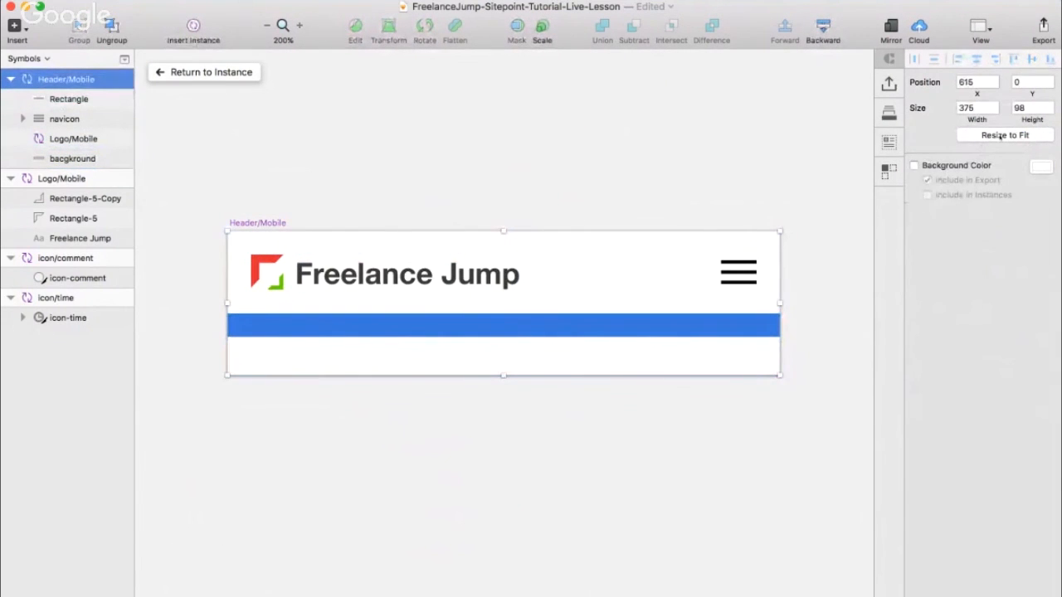
pyautogui.click(1001, 135)
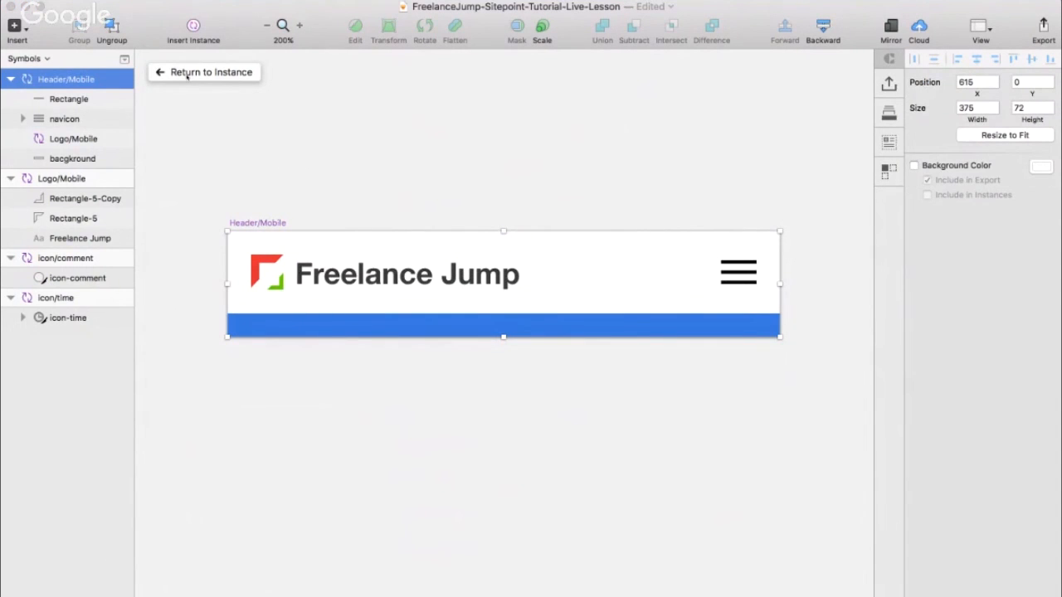
pyautogui.click(187, 73)
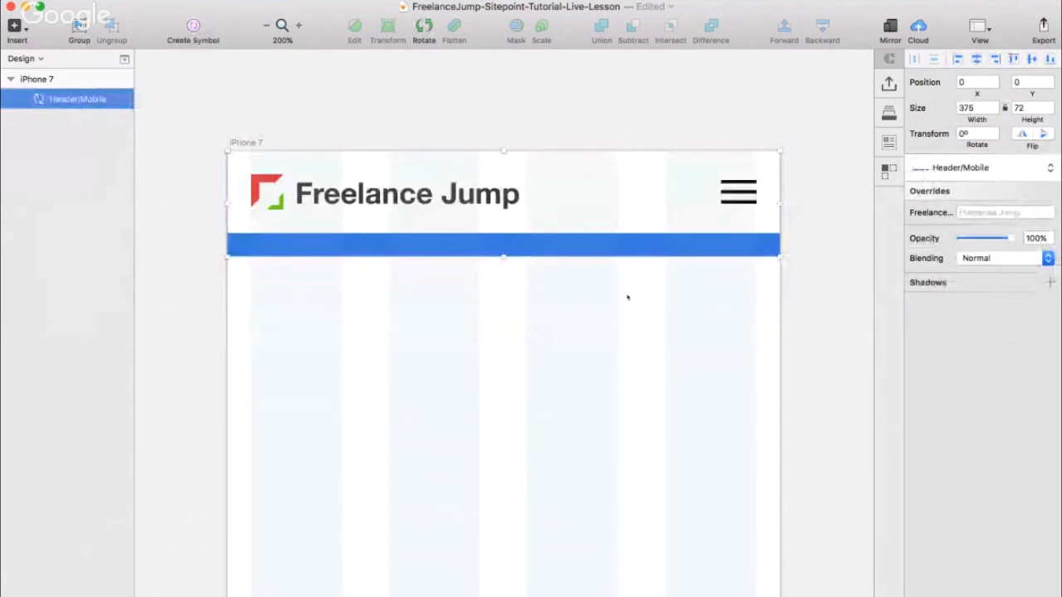
# - Add a text layer reading "Business" beneath the header's blue bar on the iPhone 7 artboard
pyautogui.click(627, 297)
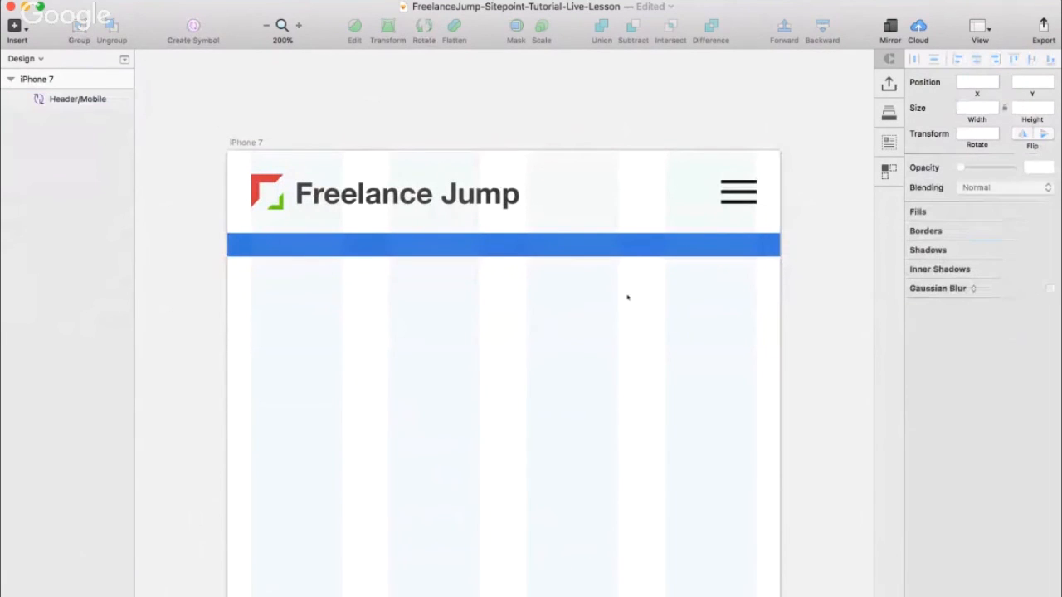
pyautogui.press('super+0')
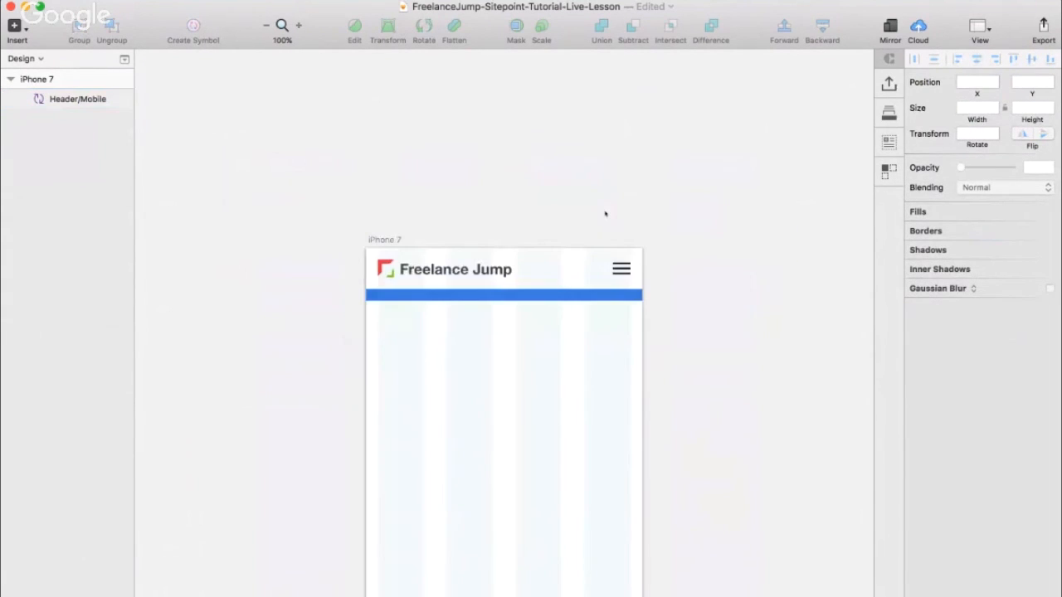
pyautogui.scroll(-3, 603, 232)
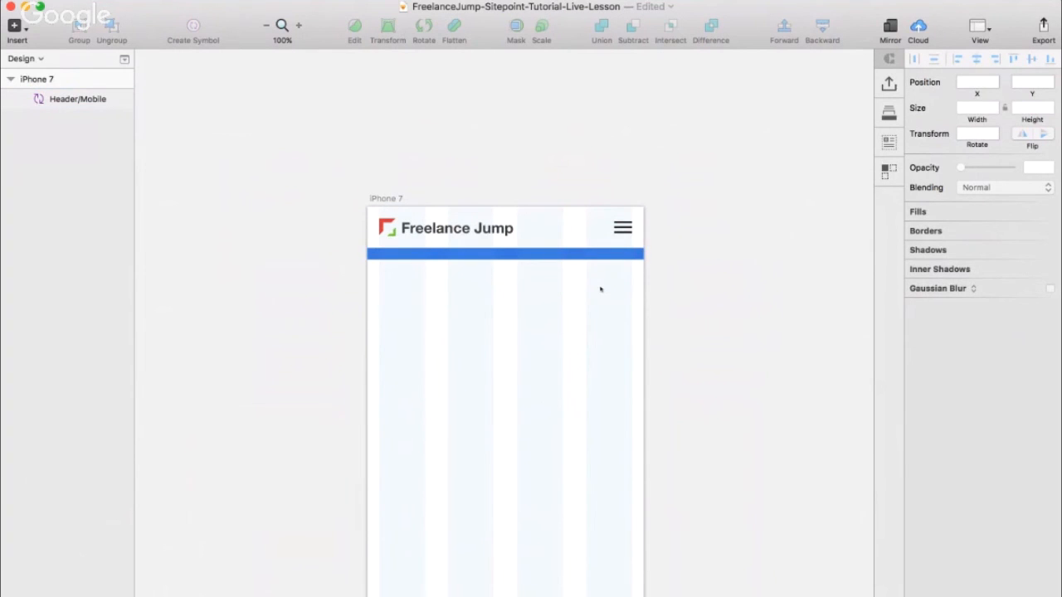
pyautogui.scroll(-5, 601, 288)
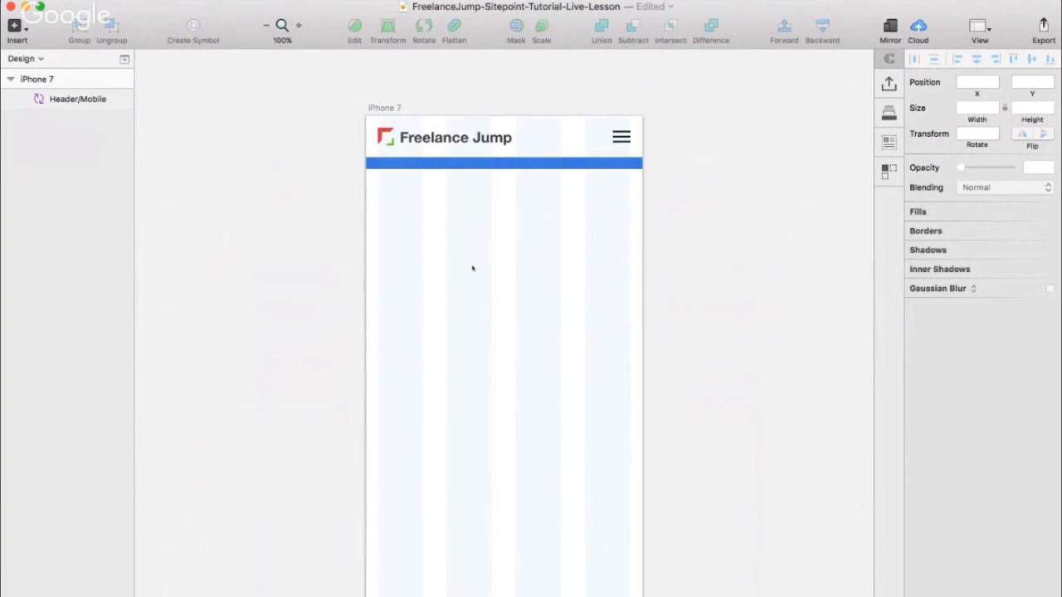
pyautogui.scroll(2, 473, 268)
pyautogui.press('t')
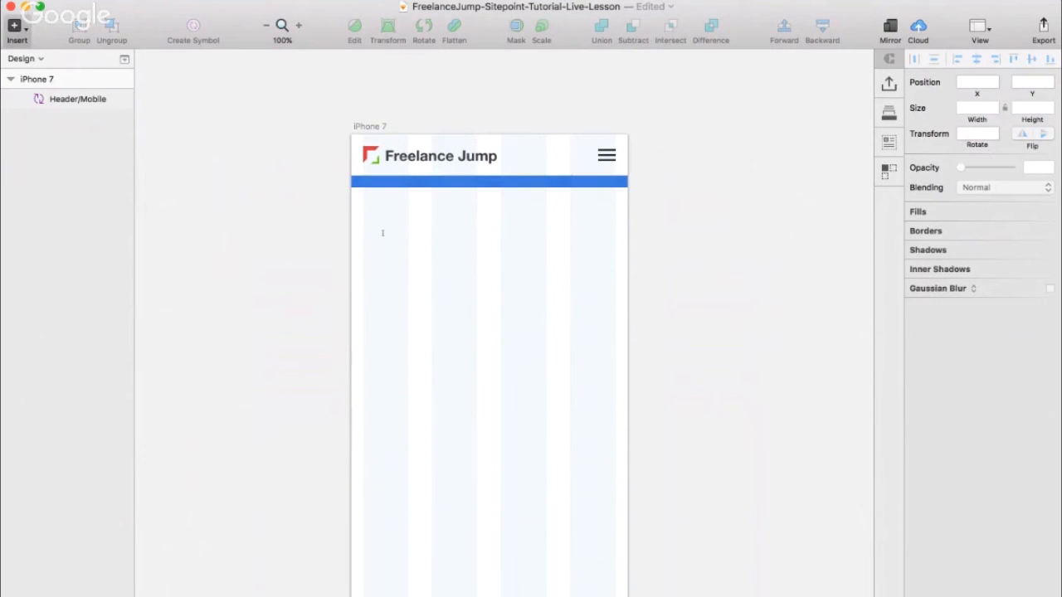
pyautogui.scroll(-3, 376, 244)
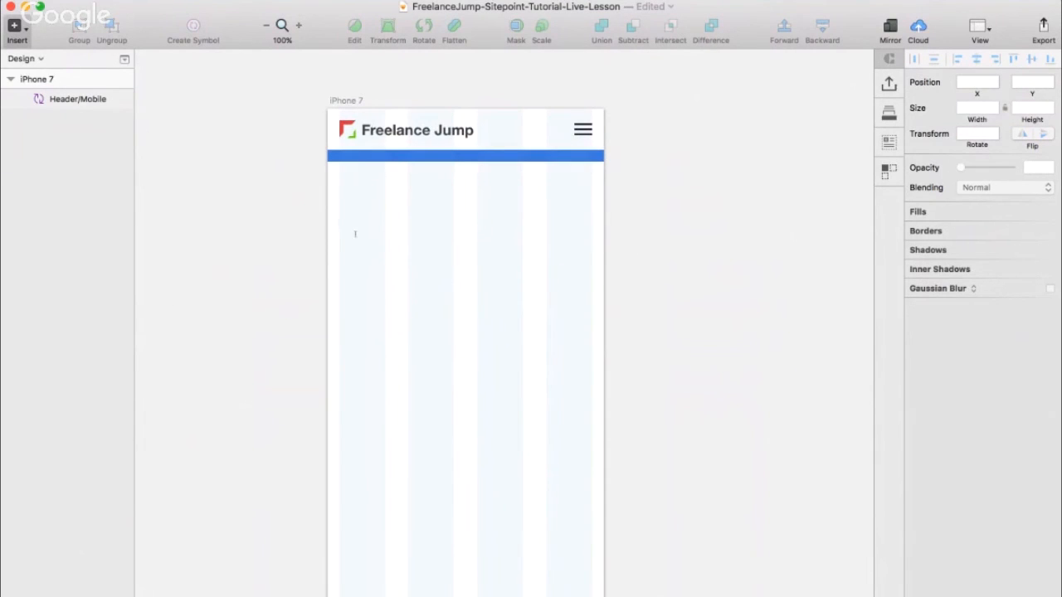
pyautogui.click(392, 199)
pyautogui.press('BackSpace')
pyautogui.doubleClick(408, 200)
pyautogui.write('Business')
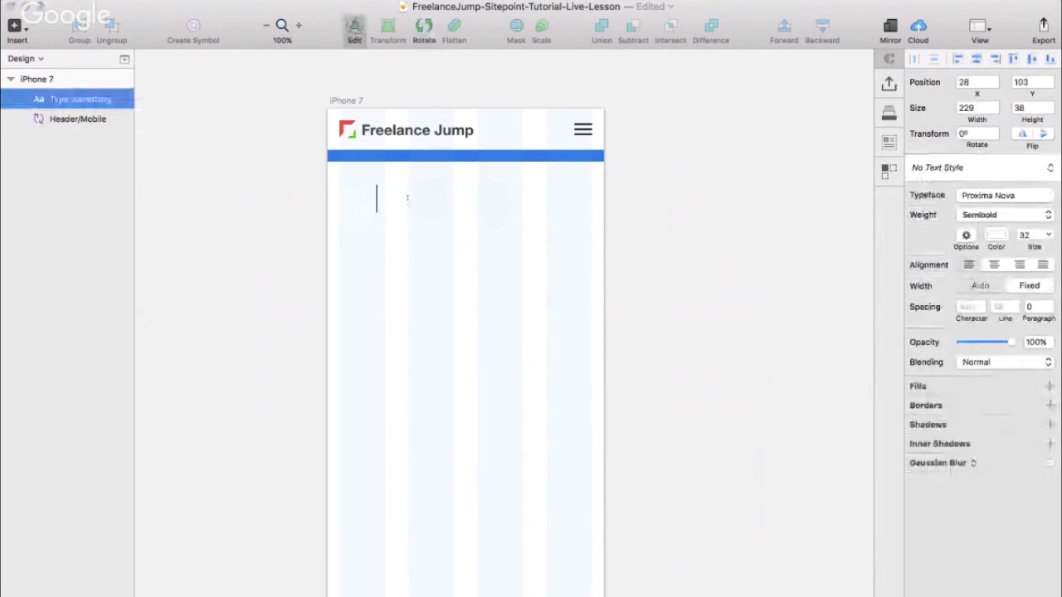
pyautogui.click(437, 248)
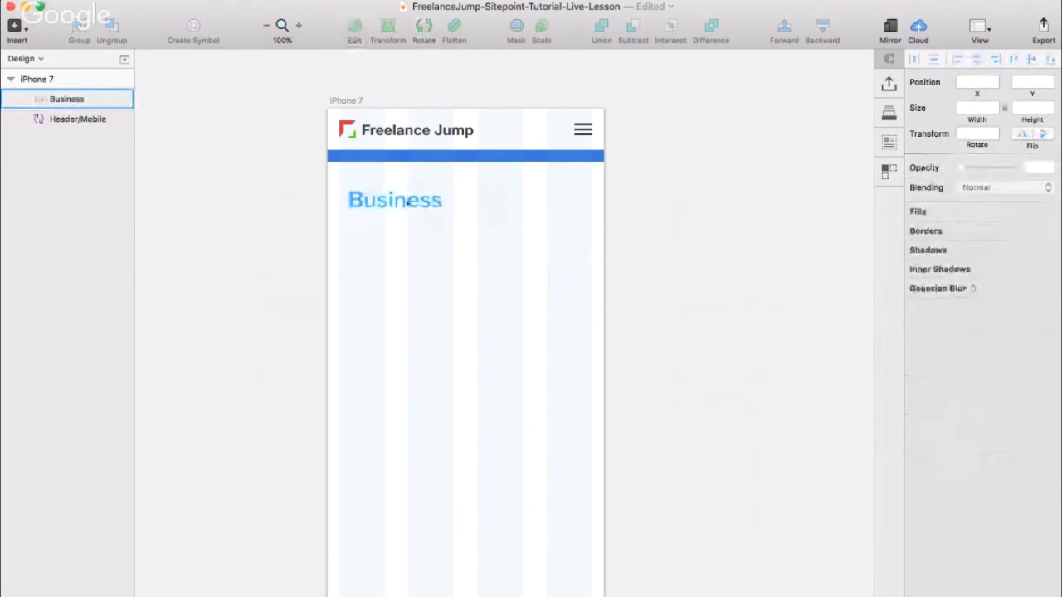
# - Align the Business text to the first grid column at X 16 and change its typeface to Helvetica Neue
pyautogui.click(407, 206)
pyautogui.moveTo(407, 206); pyautogui.dragTo(396, 206)
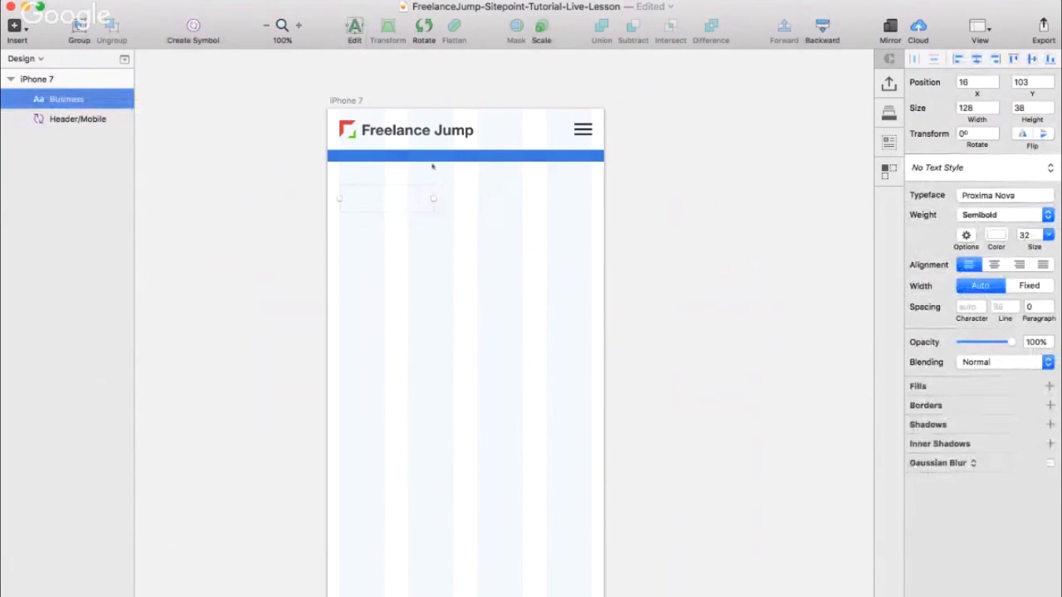
pyautogui.click(1007, 195)
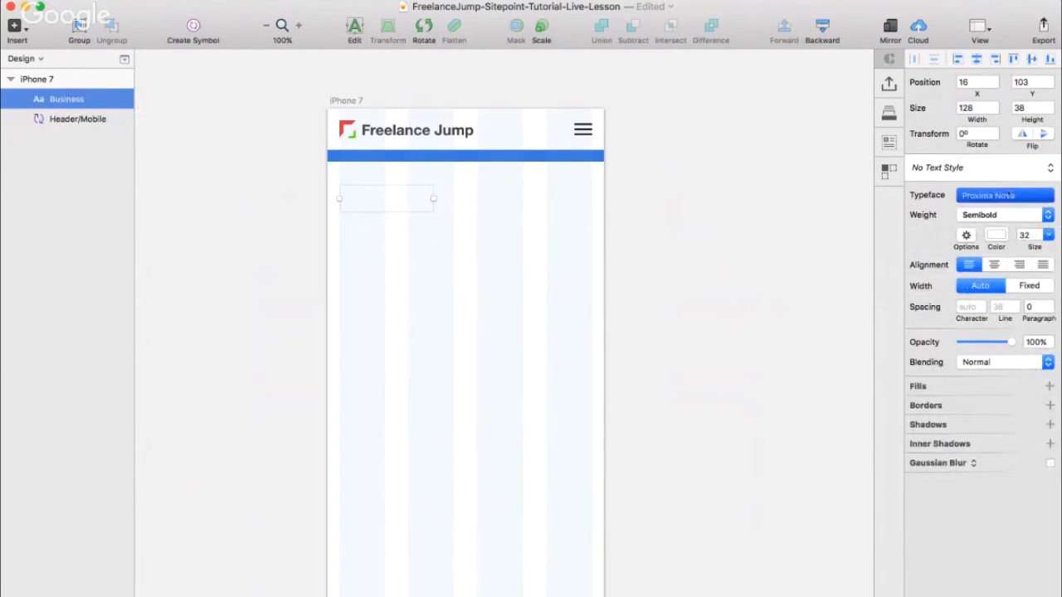
pyautogui.click(961, 272)
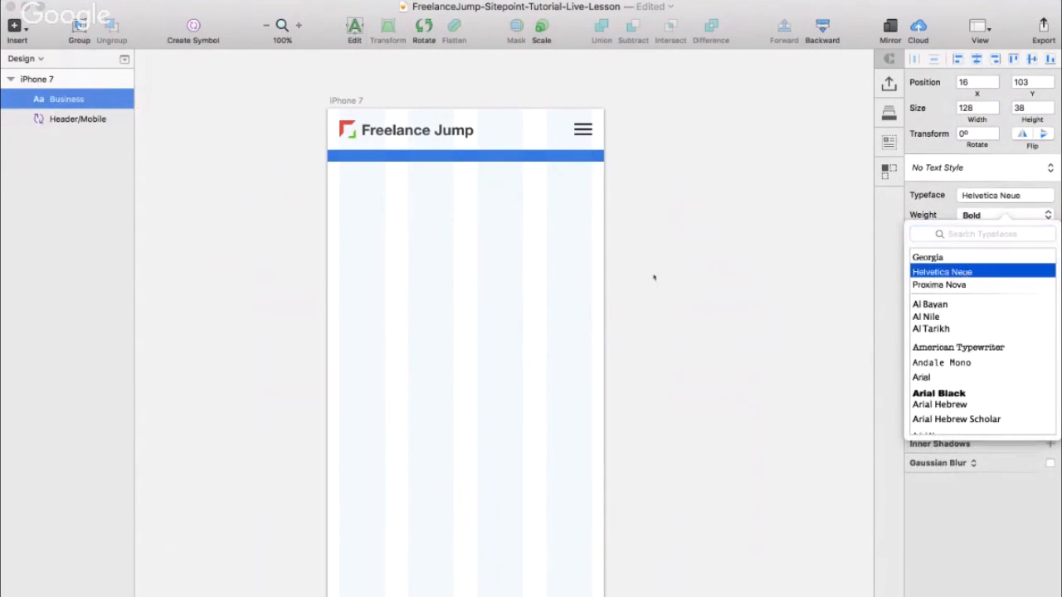
pyautogui.click(469, 253)
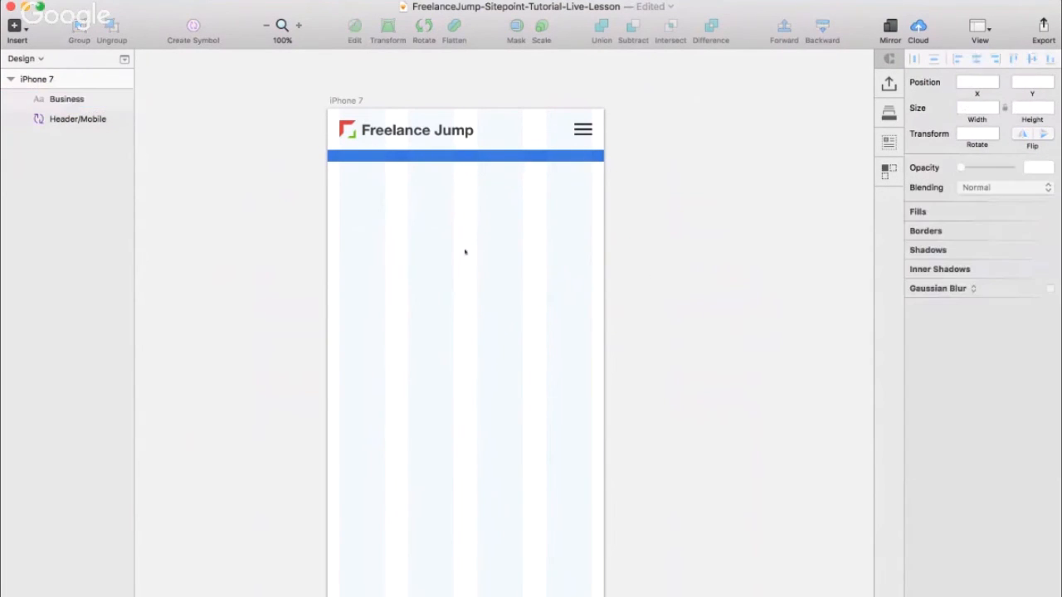
pyautogui.click(379, 199)
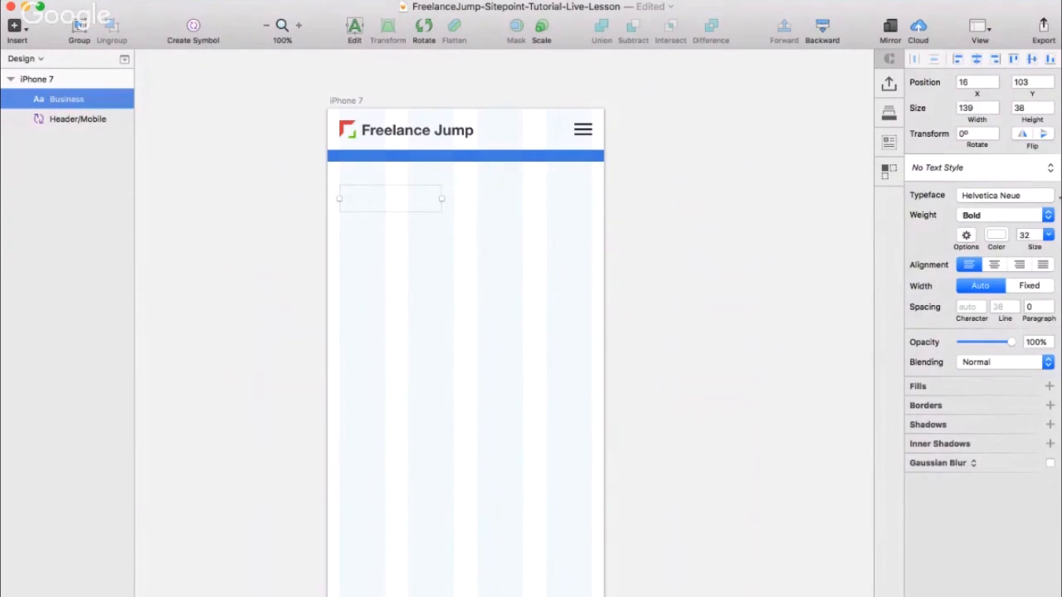
pyautogui.click(1039, 197)
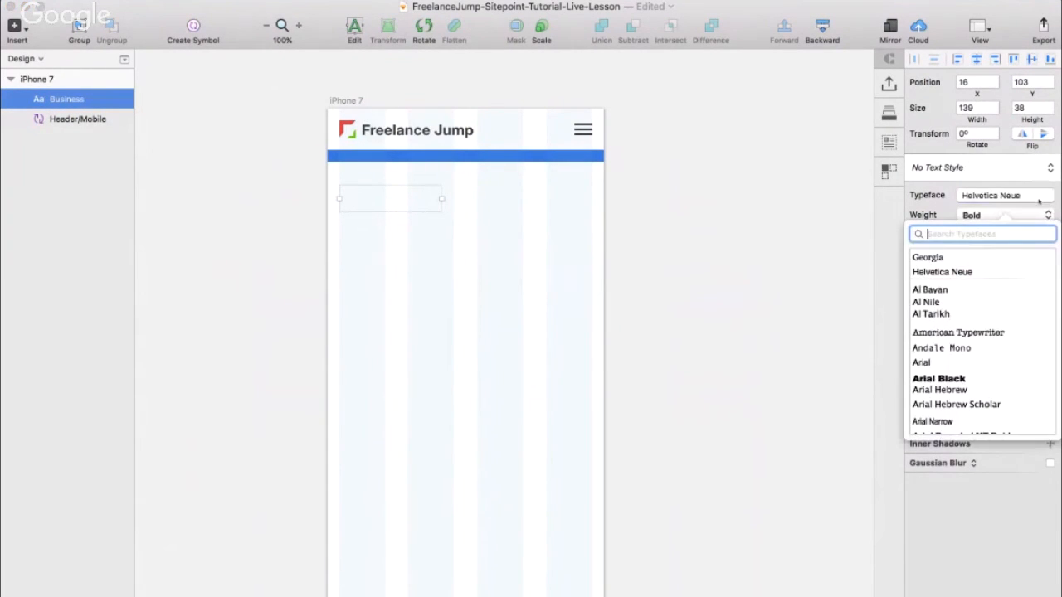
pyautogui.click(400, 289)
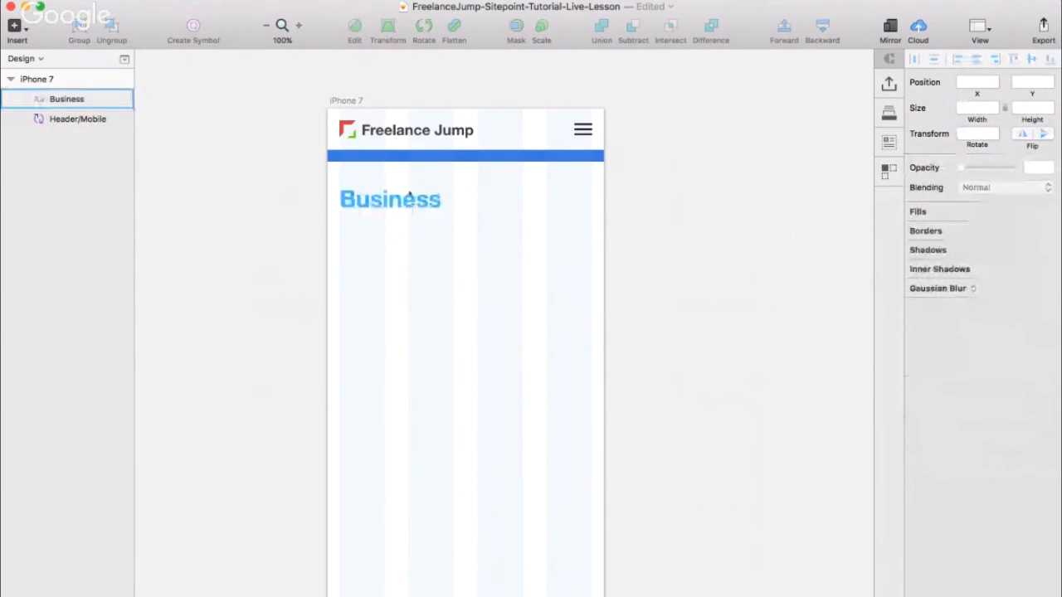
# - Set the Business text's colour to the dark grey document colour, hex 4A4A4A
pyautogui.click(407, 199)
pyautogui.click(995, 237)
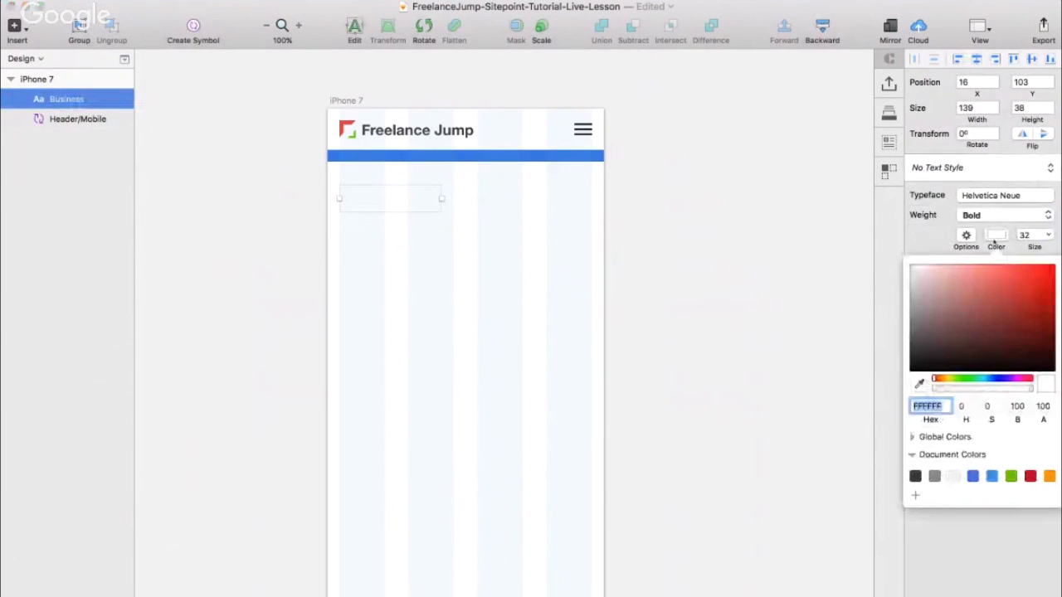
pyautogui.click(914, 477)
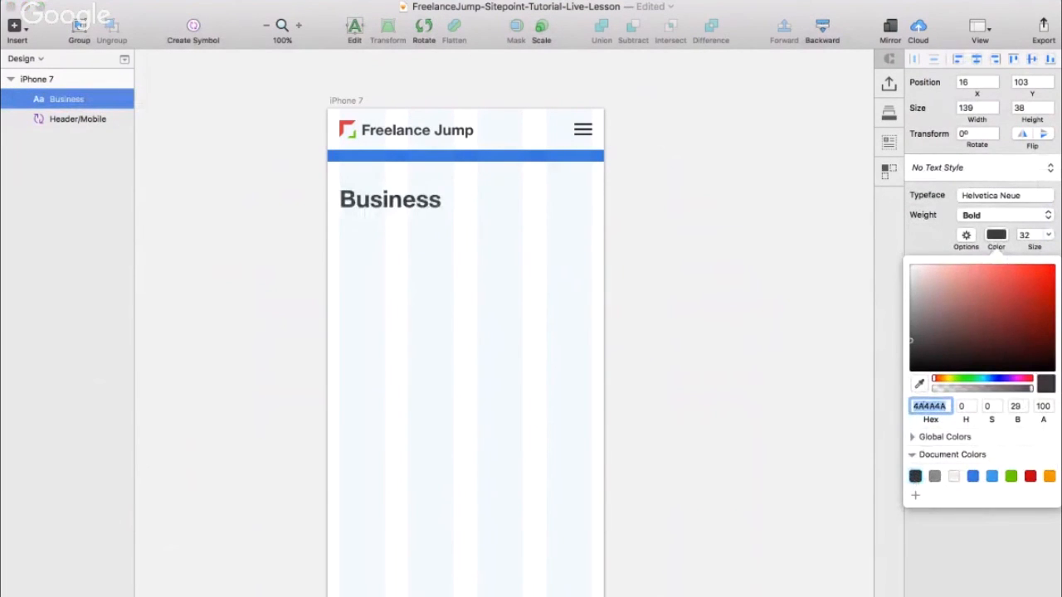
pyautogui.click(529, 292)
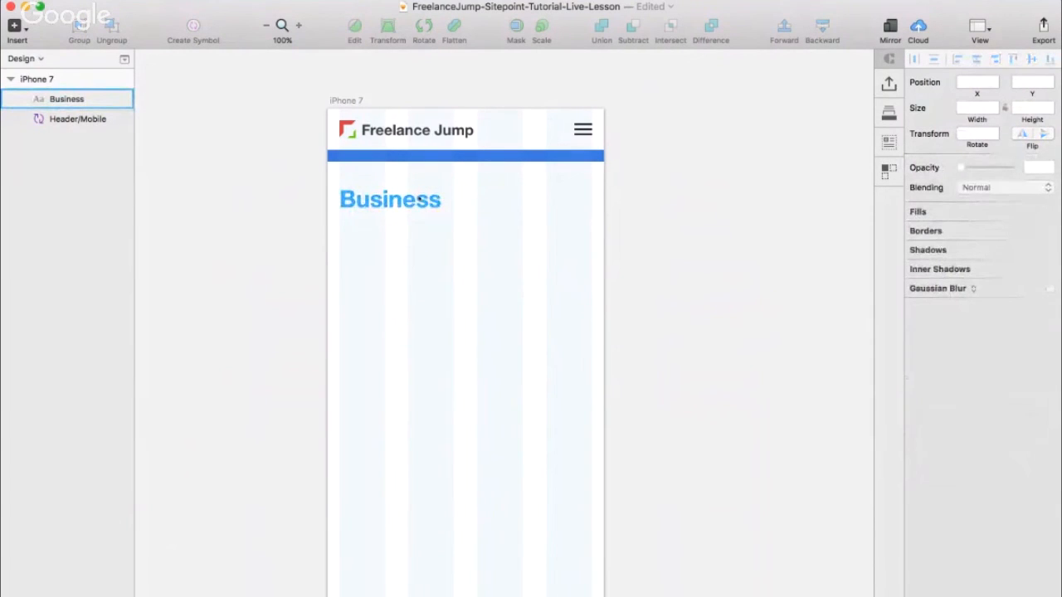
# - In the FreelanceJump-Sitepoint-Tutorial document, look up the featured post's Business label text settings on Home-Mobile V2 collapsed, then return to the live-lesson document
pyautogui.click(421, 199)
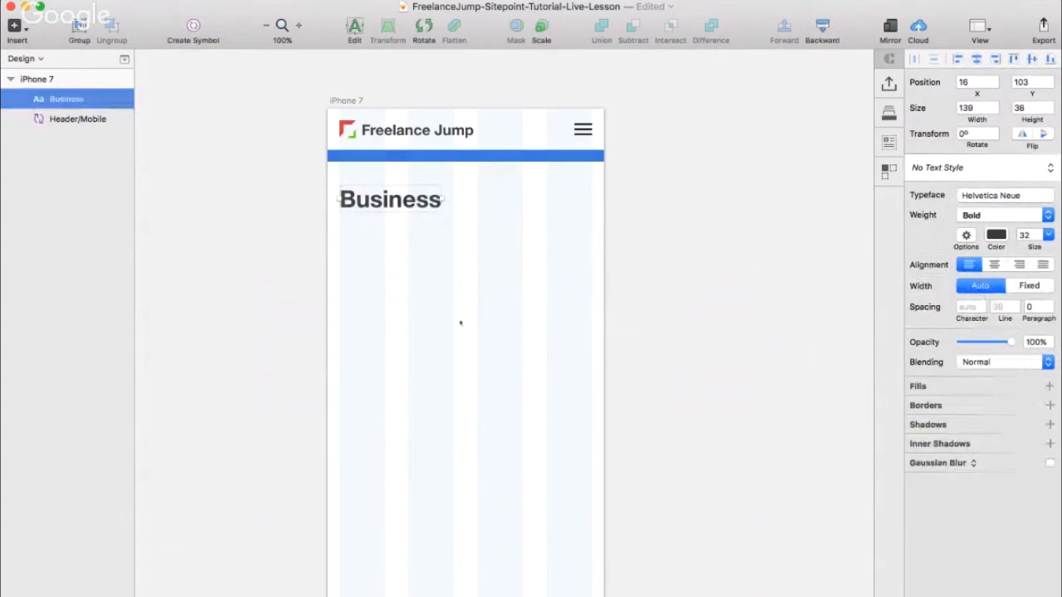
pyautogui.hscroll(2, 460, 323)
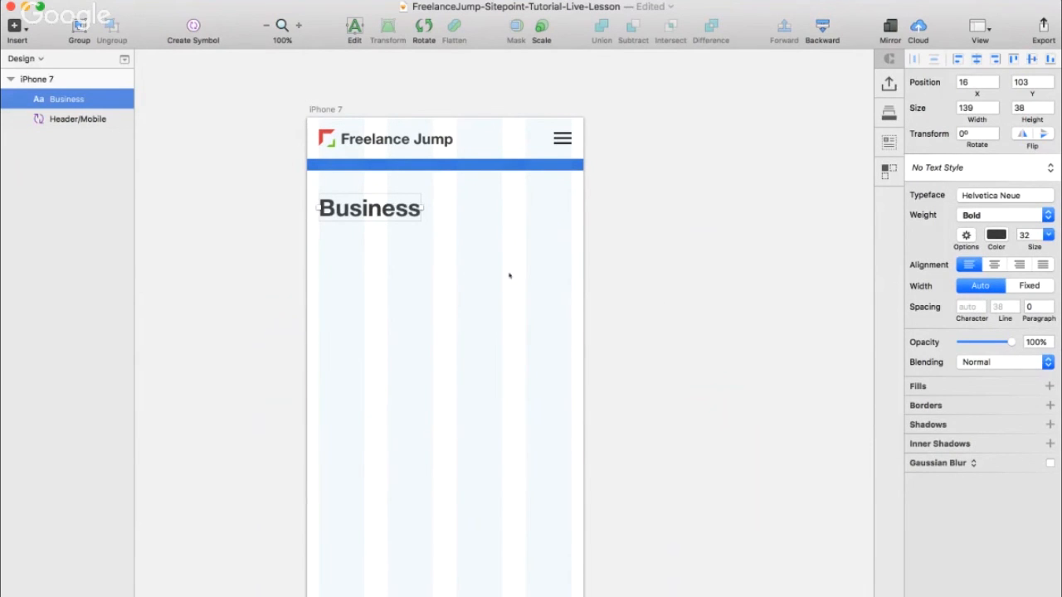
pyautogui.hscroll(-3, 509, 274)
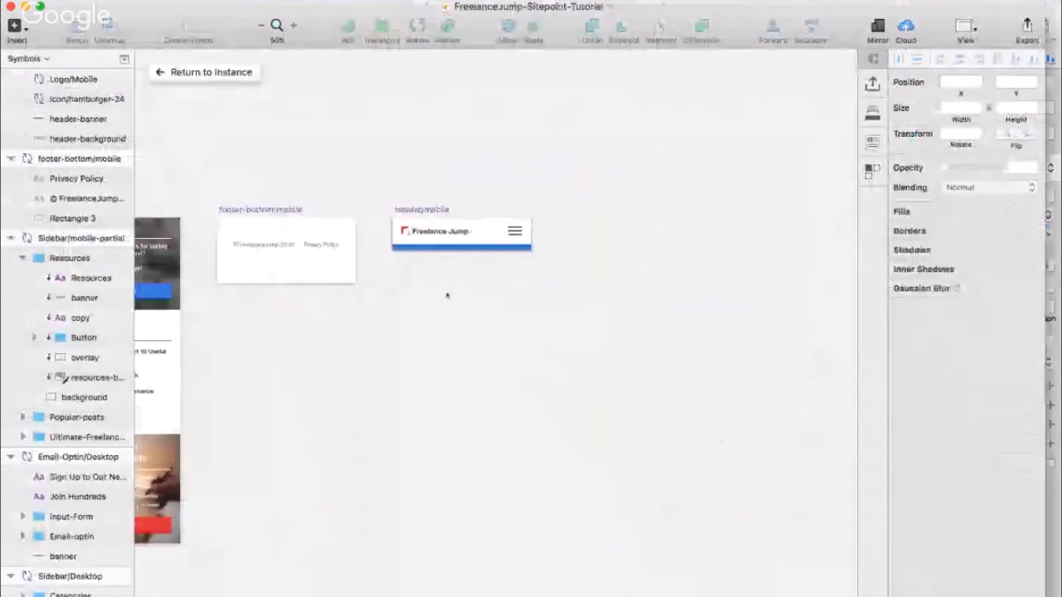
pyautogui.click(206, 73)
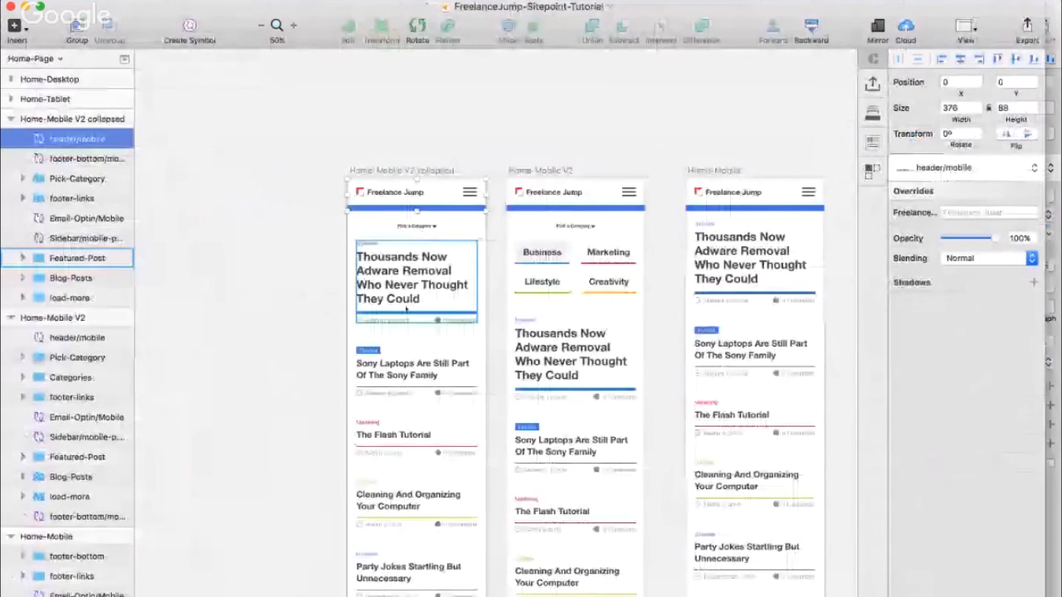
pyautogui.keyDown('super'); pyautogui.click(371, 246); pyautogui.keyUp('super')
pyautogui.press('super+plus')
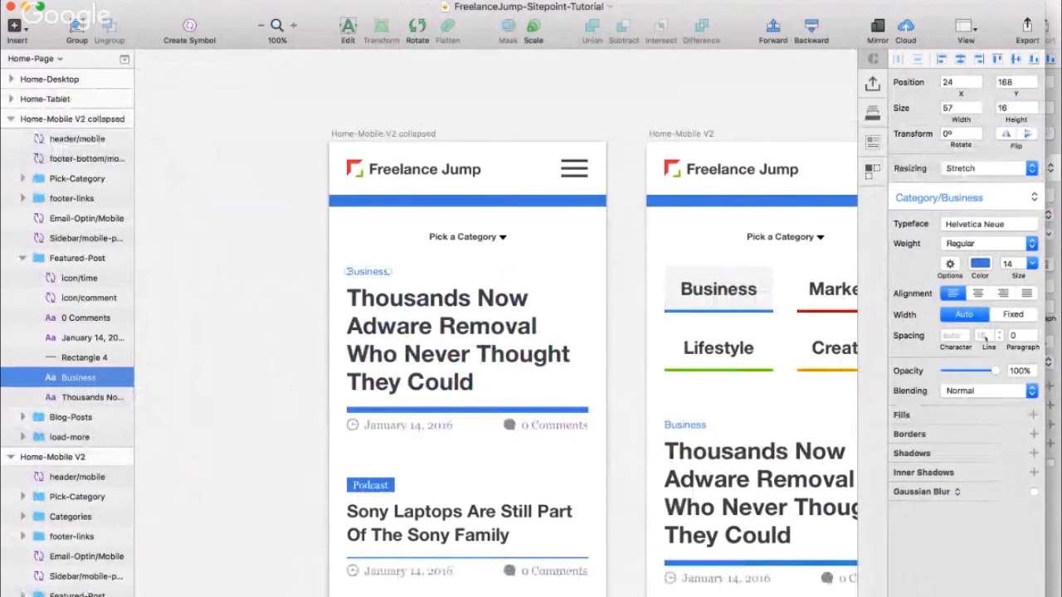
pyautogui.click(526, 76)
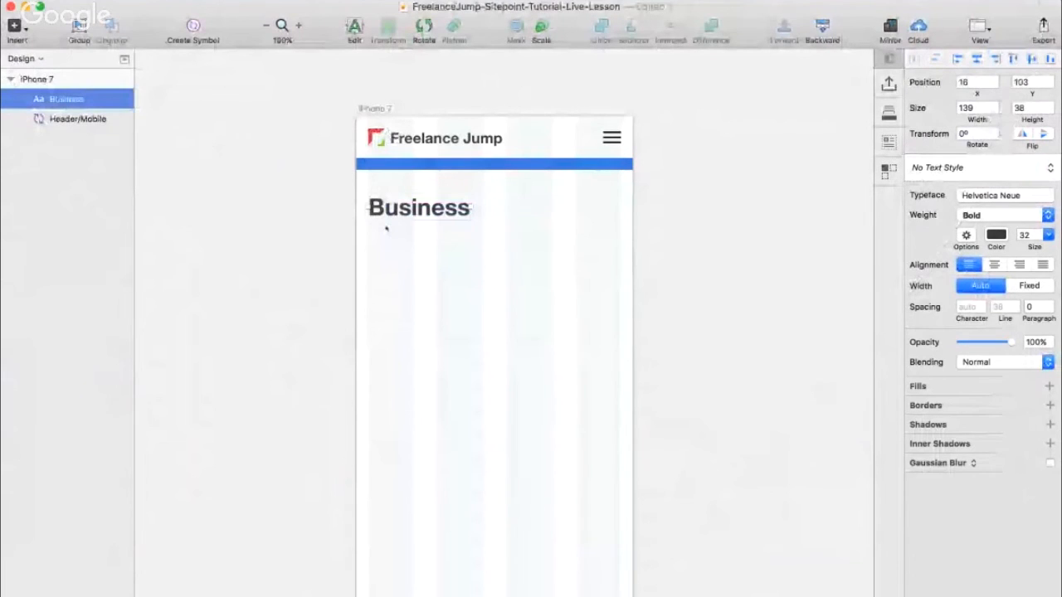
# - Set the Business text's font size to 14 and its line spacing to 16
pyautogui.doubleClick(1025, 235)
pyautogui.write('14')
pyautogui.press('Return')
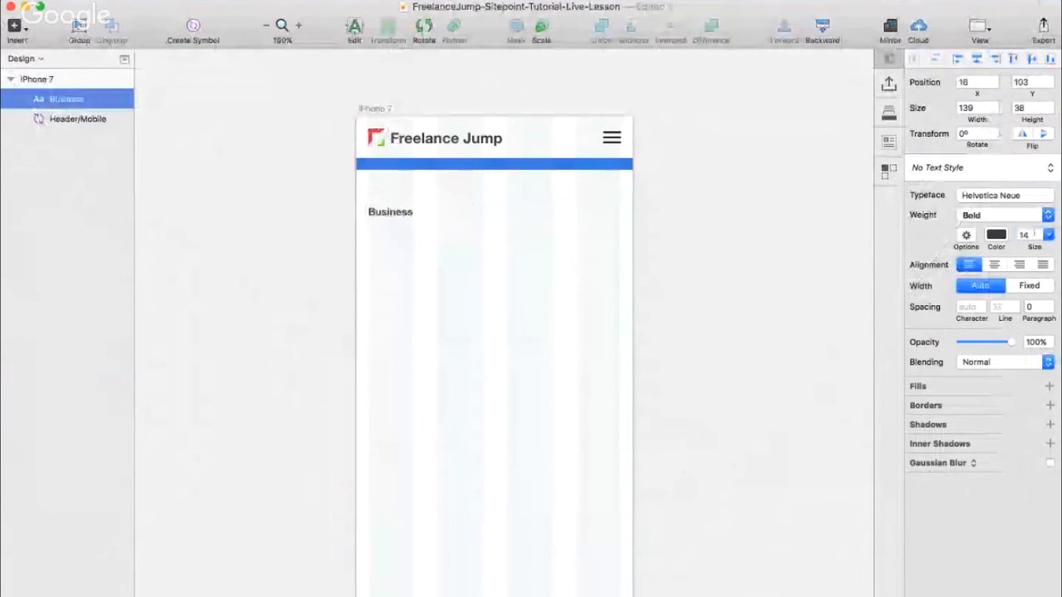
pyautogui.click(1001, 308)
pyautogui.write('16')
pyautogui.press('Return')
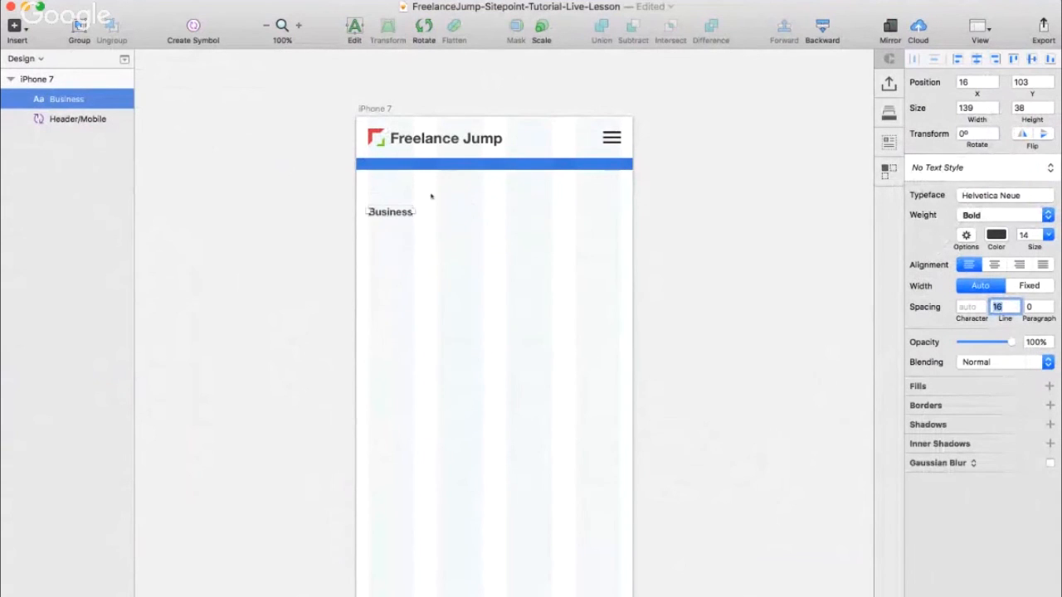
# - Move the Business text up to Y 113 and change its weight to Regular
pyautogui.moveTo(399, 212); pyautogui.dragTo(396, 207)
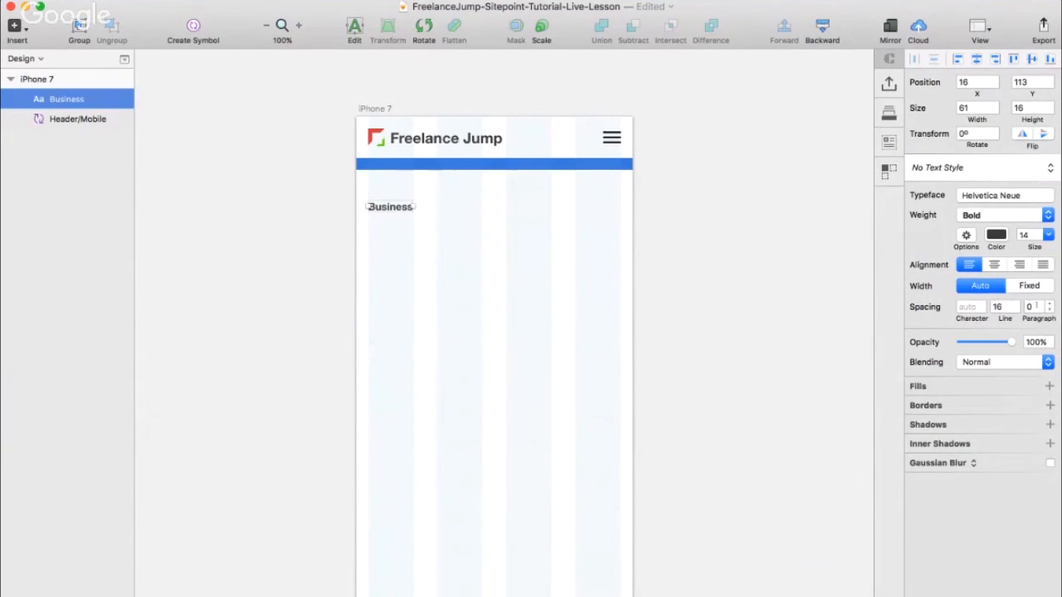
pyautogui.click(1014, 216)
pyautogui.click(1010, 83)
pyautogui.click(507, 243)
pyautogui.click(390, 209)
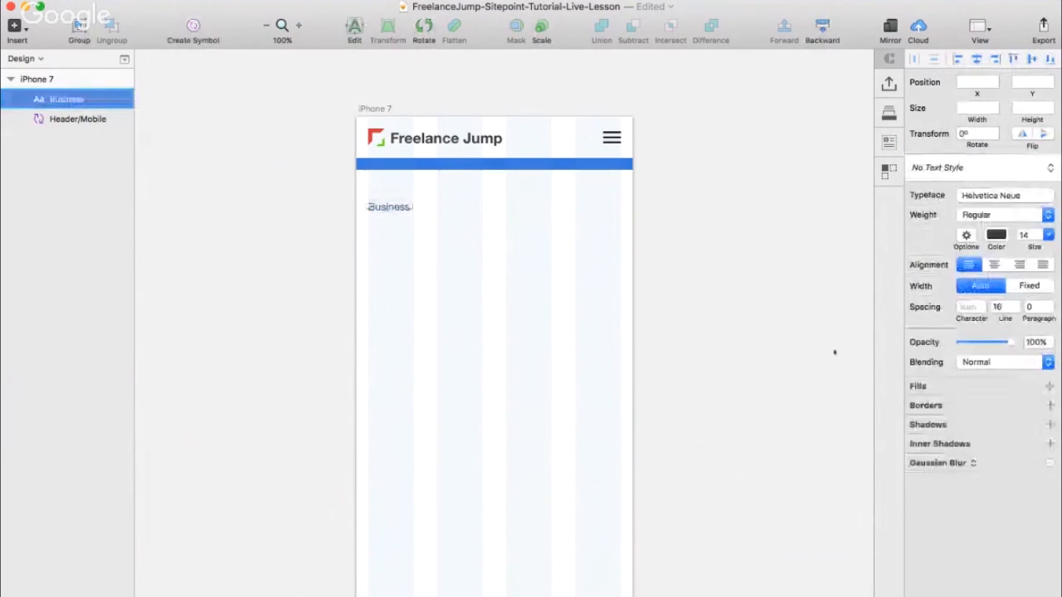
pyautogui.click(1005, 168)
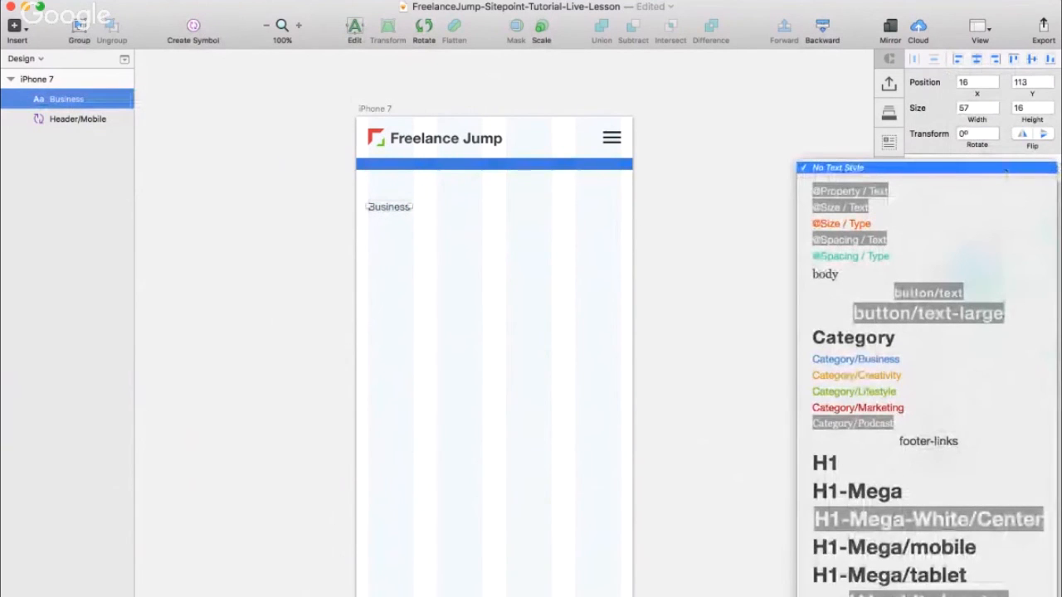
pyautogui.scroll(-1, 971, 310)
pyautogui.scroll(-6, 971, 310)
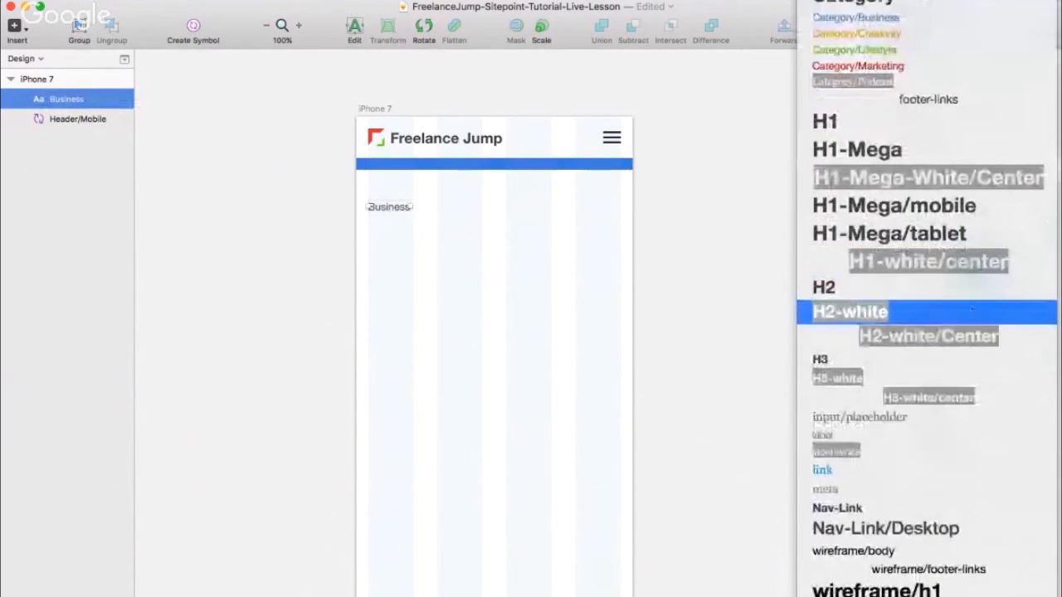
pyautogui.click(521, 320)
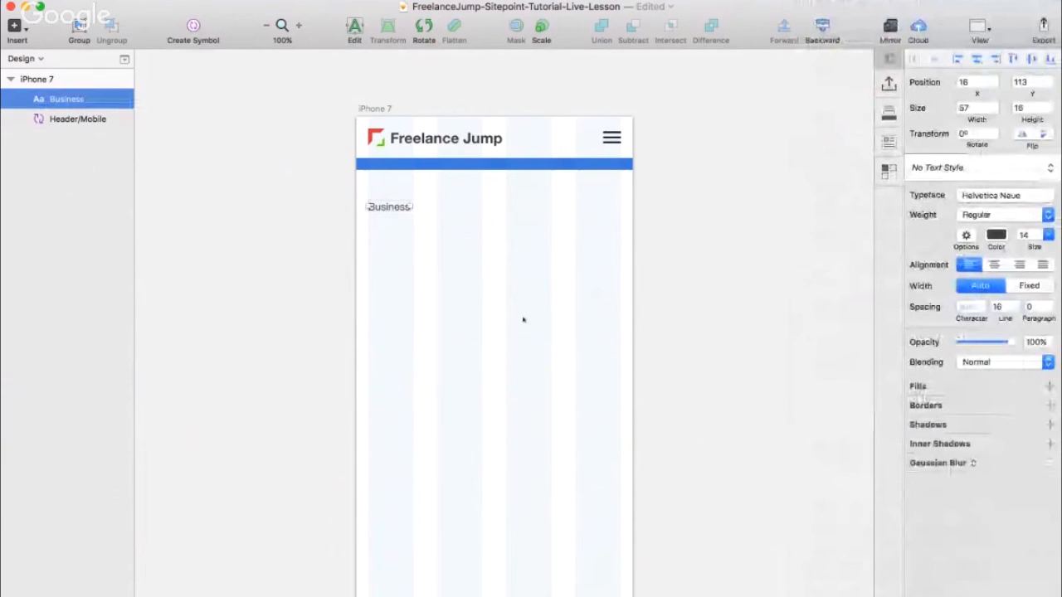
# - Create a new shared text style named Business Style from the Business text's current formatting
pyautogui.click(1005, 168)
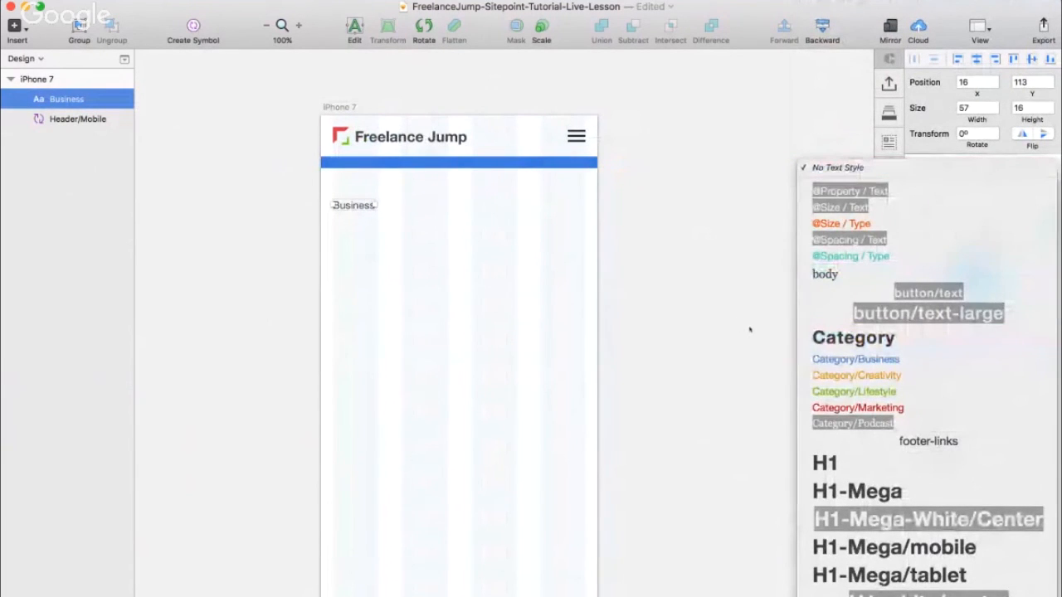
pyautogui.scroll(-5, 995, 419)
pyautogui.scroll(3, 995, 419)
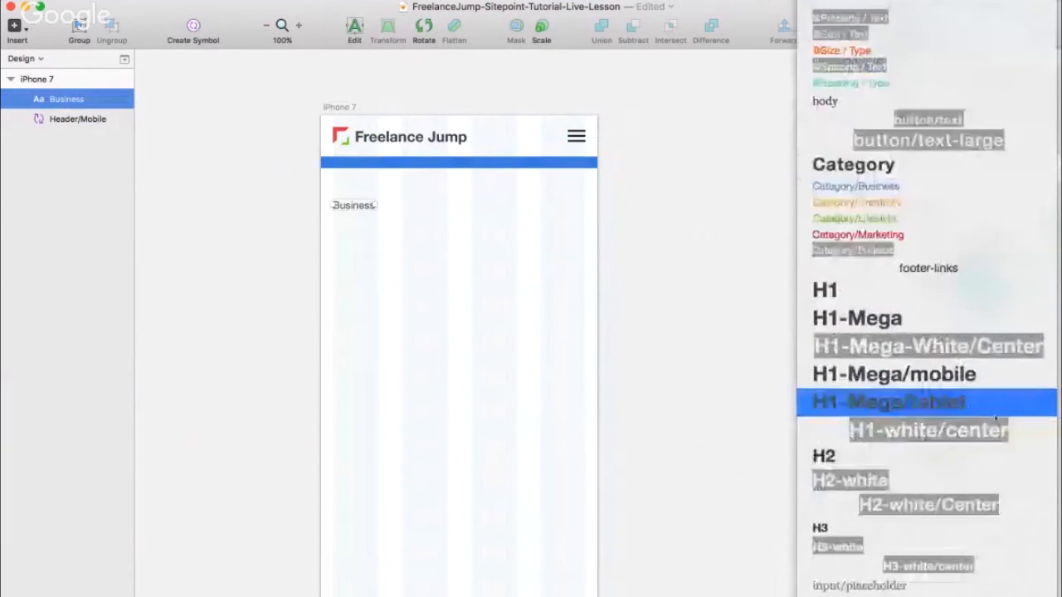
pyautogui.scroll(-5, 995, 419)
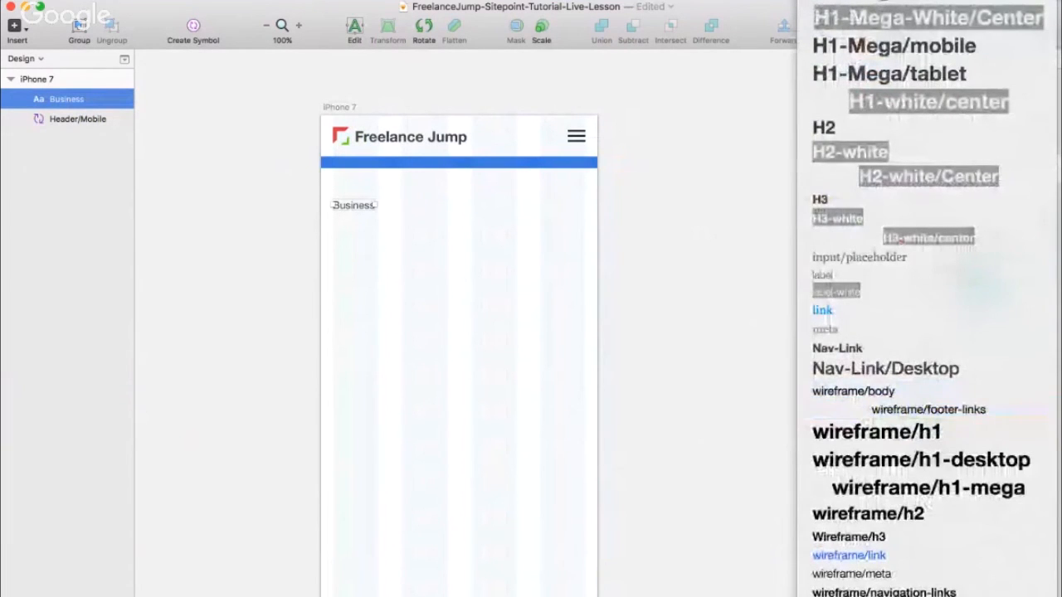
pyautogui.click(987, 592)
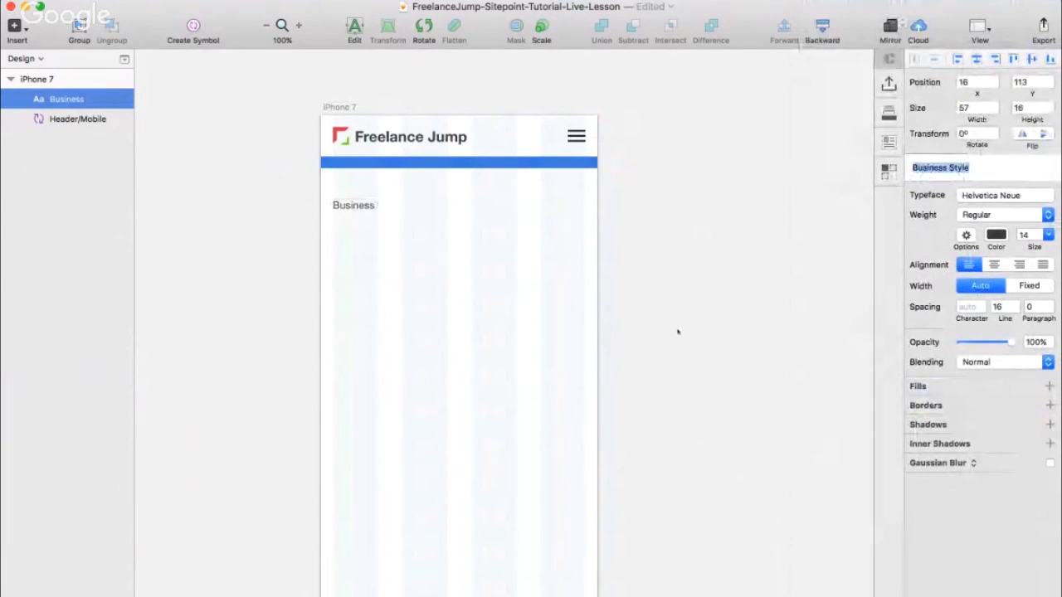
pyautogui.press('Right')
pyautogui.press('Return')
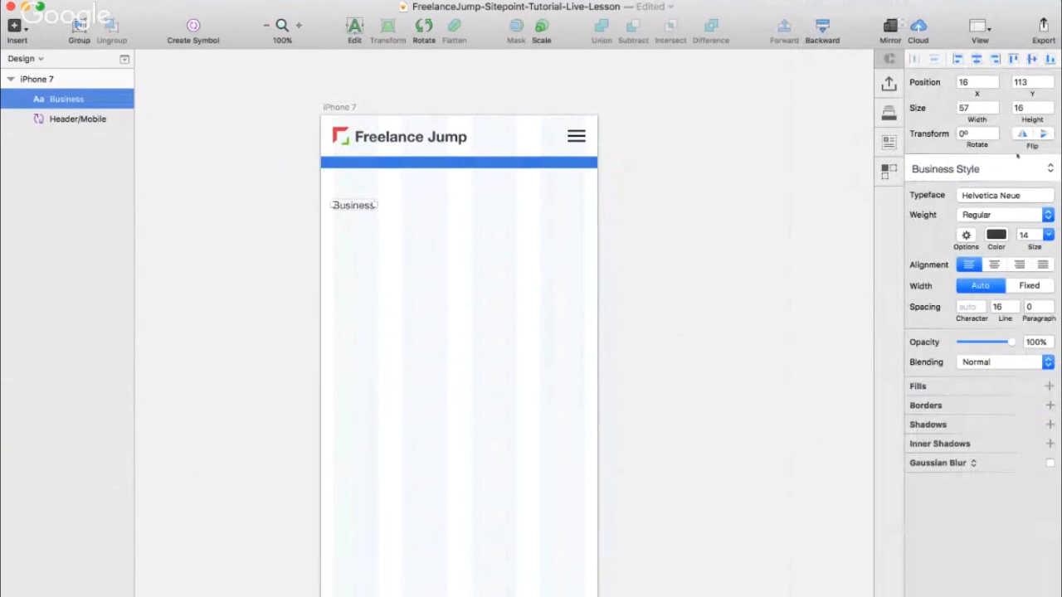
# - Switch the Business text to the Category/Business text style and check its blue colour setting
pyautogui.click(1017, 170)
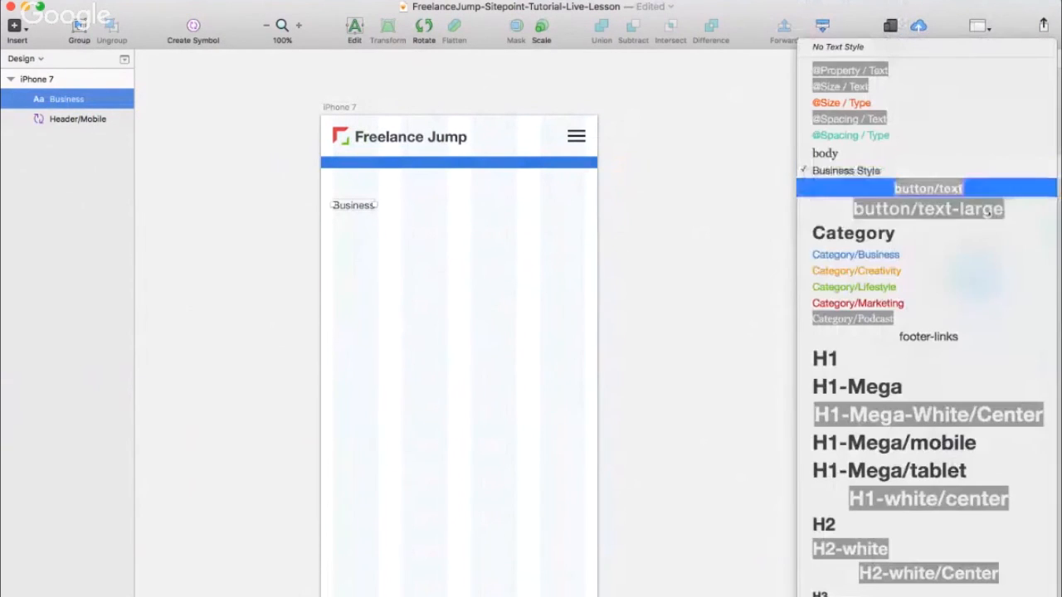
pyautogui.click(943, 259)
pyautogui.click(998, 236)
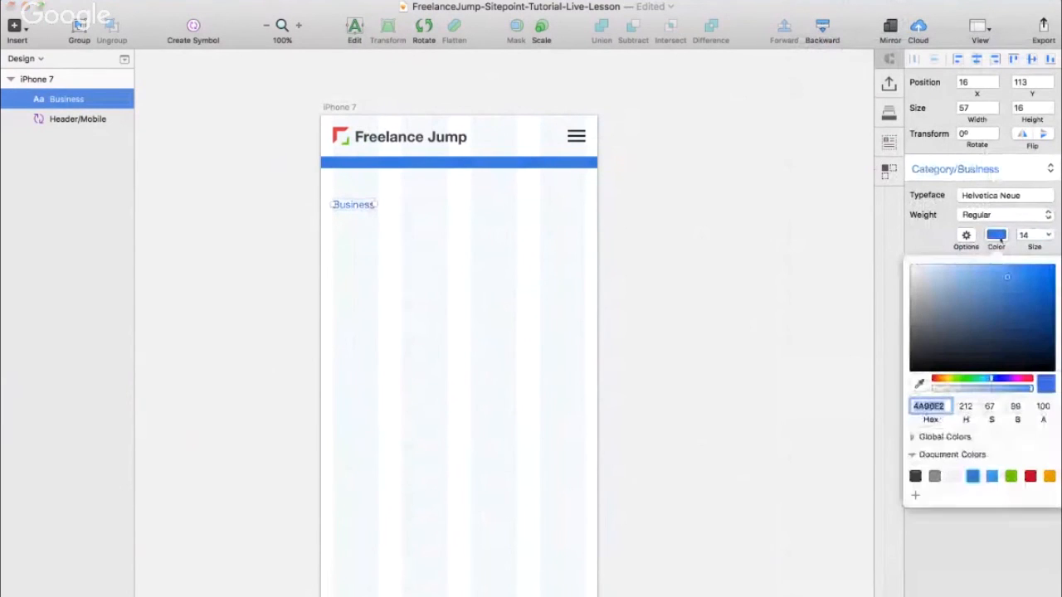
pyautogui.click(484, 296)
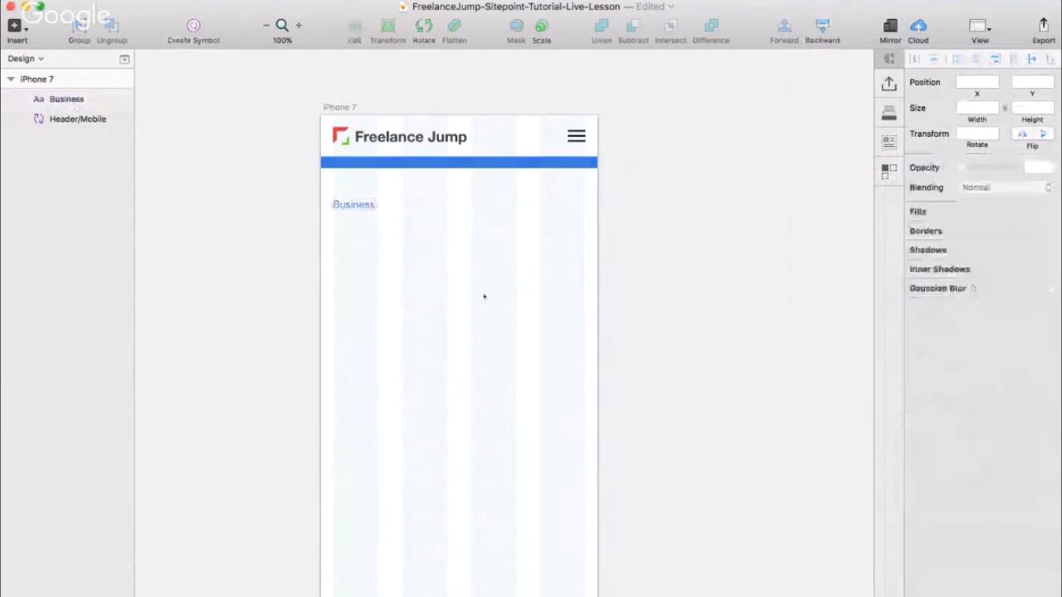
pyautogui.click(368, 205)
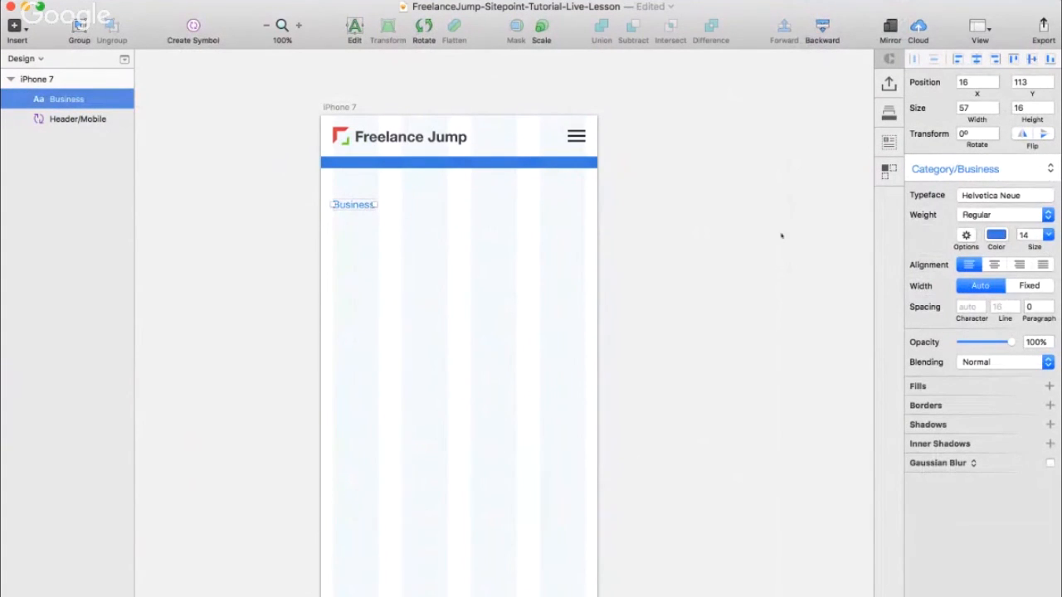
pyautogui.click(487, 279)
# - Add a new text layer below the Business label, aligned with it at X 16, Y 160
pyautogui.scroll(-2, 438, 264)
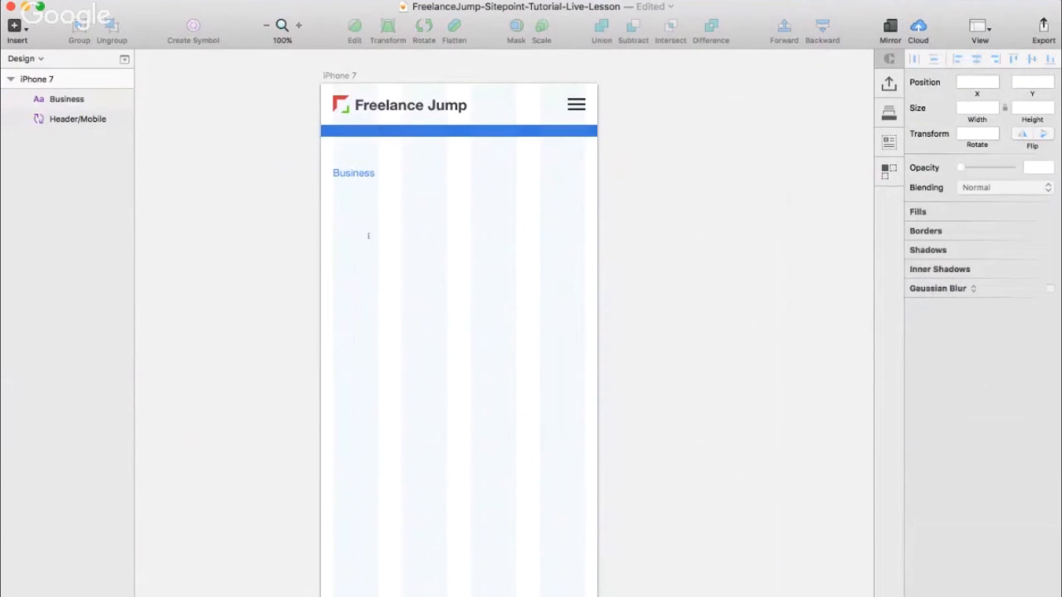
pyautogui.click(340, 213)
pyautogui.moveTo(377, 217); pyautogui.dragTo(368, 208)
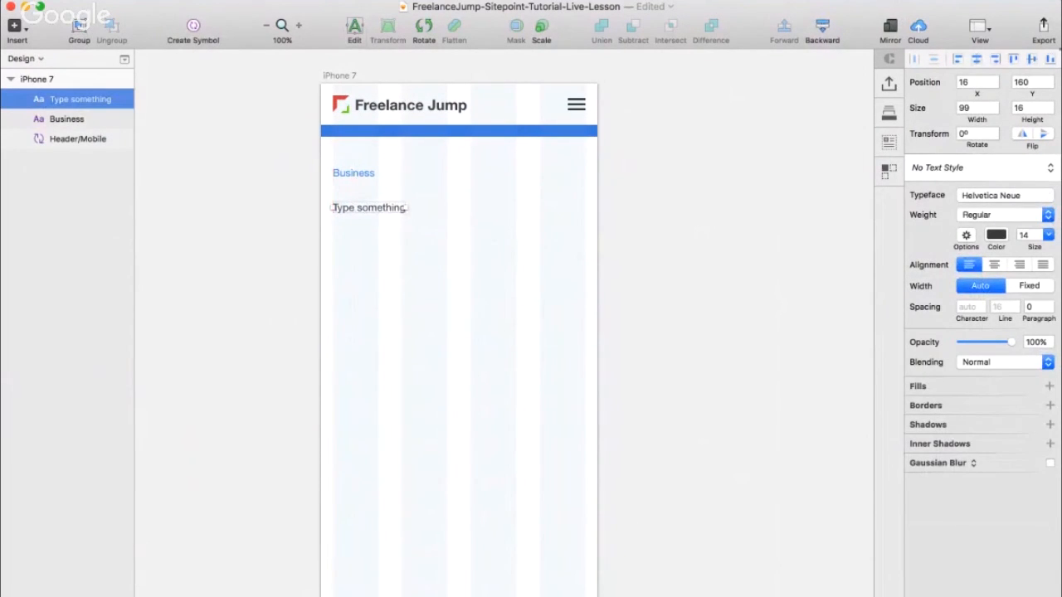
# - Fill the new text layer with a generated Technology headline, regenerating it for a longer title
pyautogui.click(888, 146)
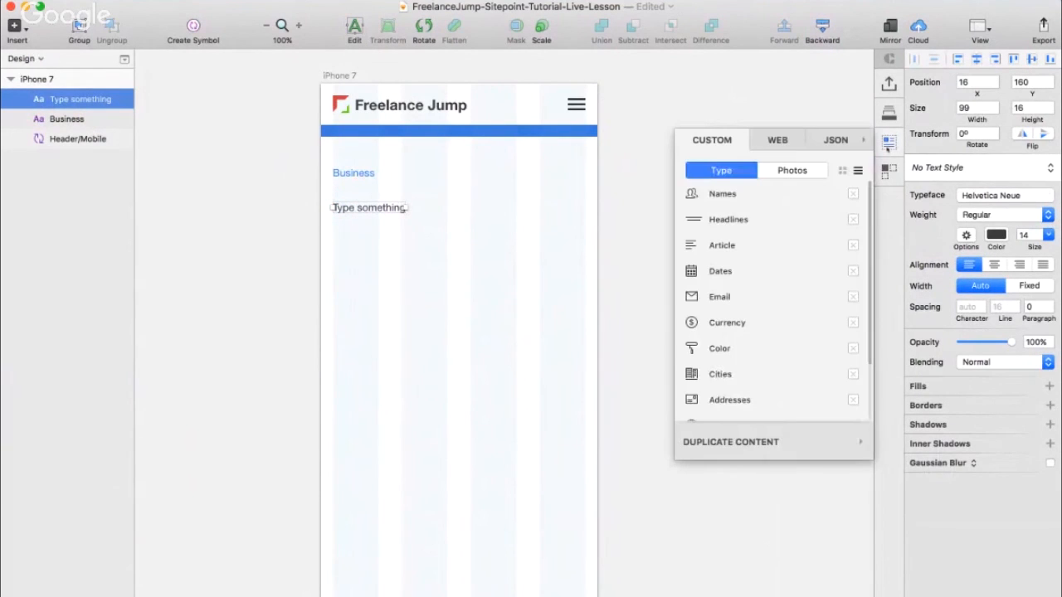
pyautogui.click(733, 220)
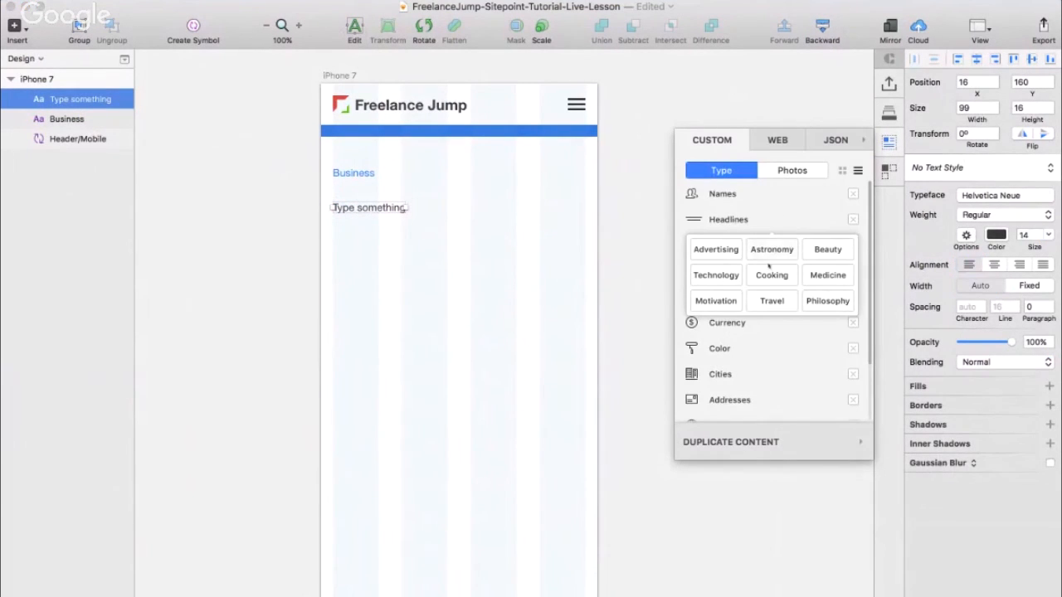
pyautogui.click(715, 275)
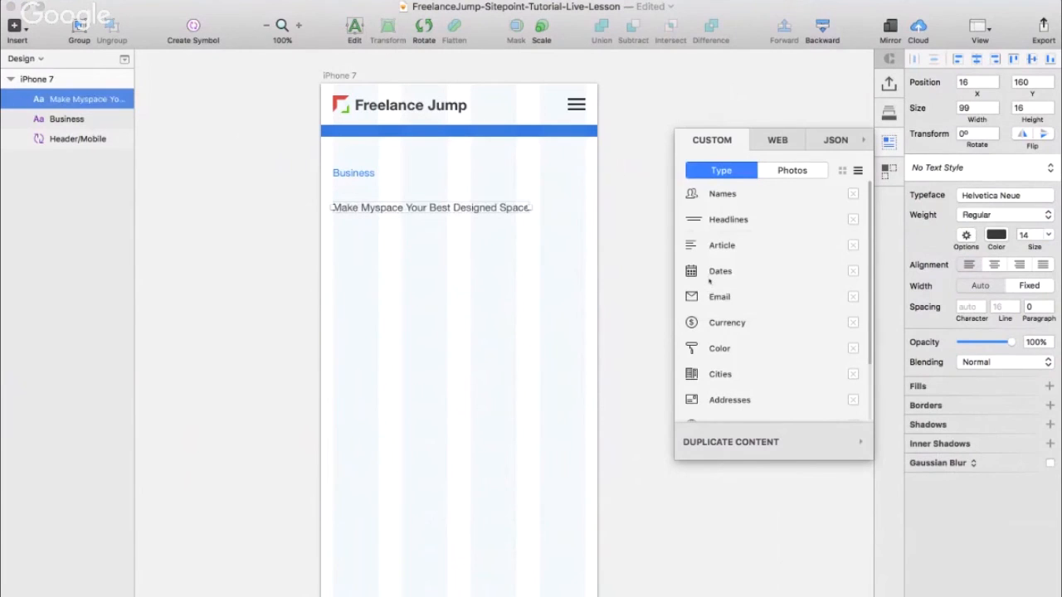
pyautogui.click(534, 257)
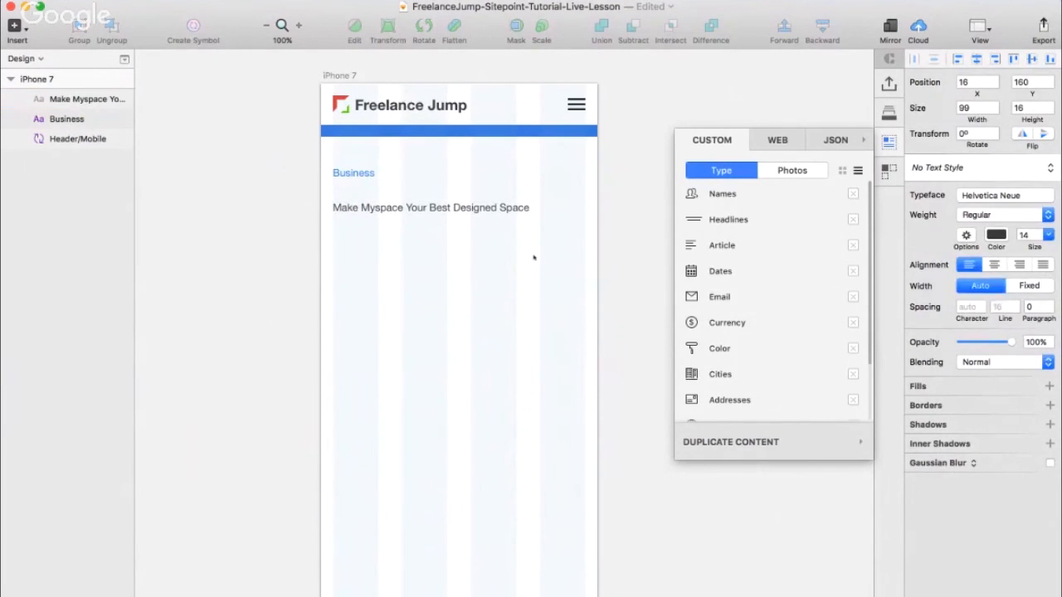
pyautogui.click(459, 209)
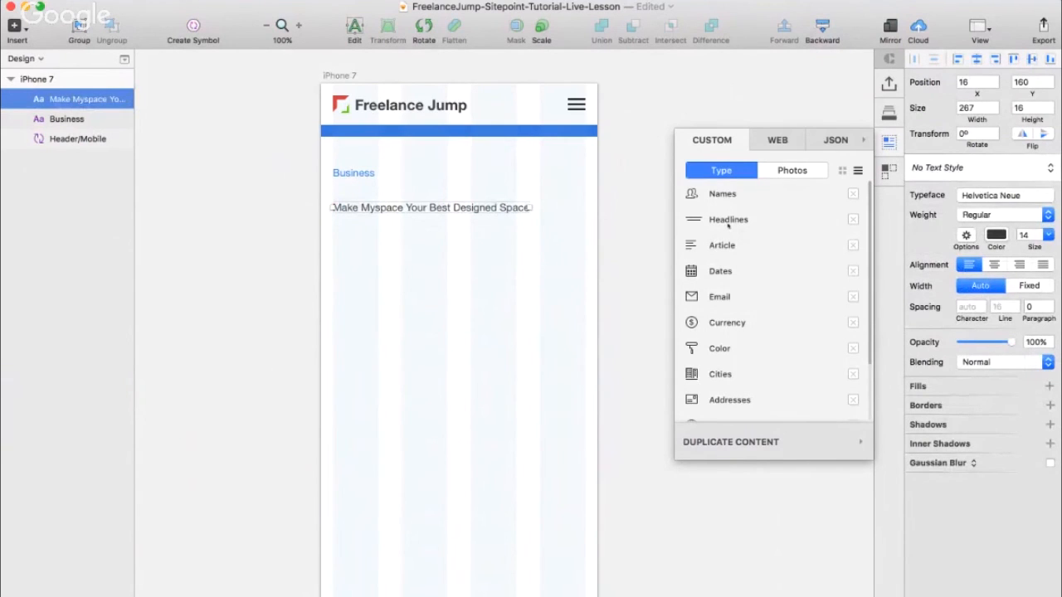
pyautogui.moveTo(727, 222)
pyautogui.click(718, 273)
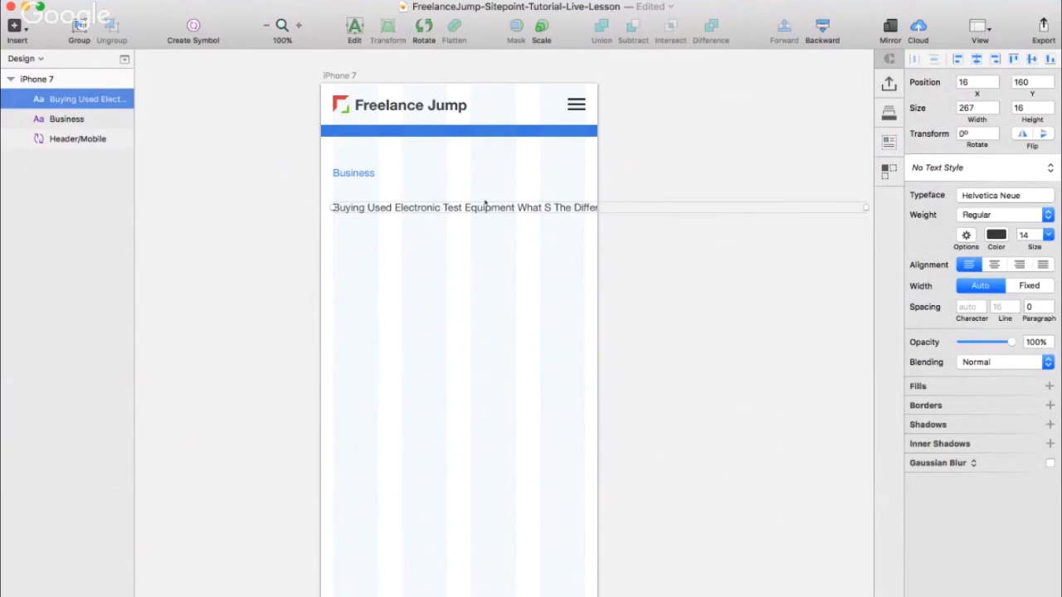
# - Narrow the headline's text box to a fixed width of 343 and check its 16 px side margins
pyautogui.hscroll(4, 743, 242)
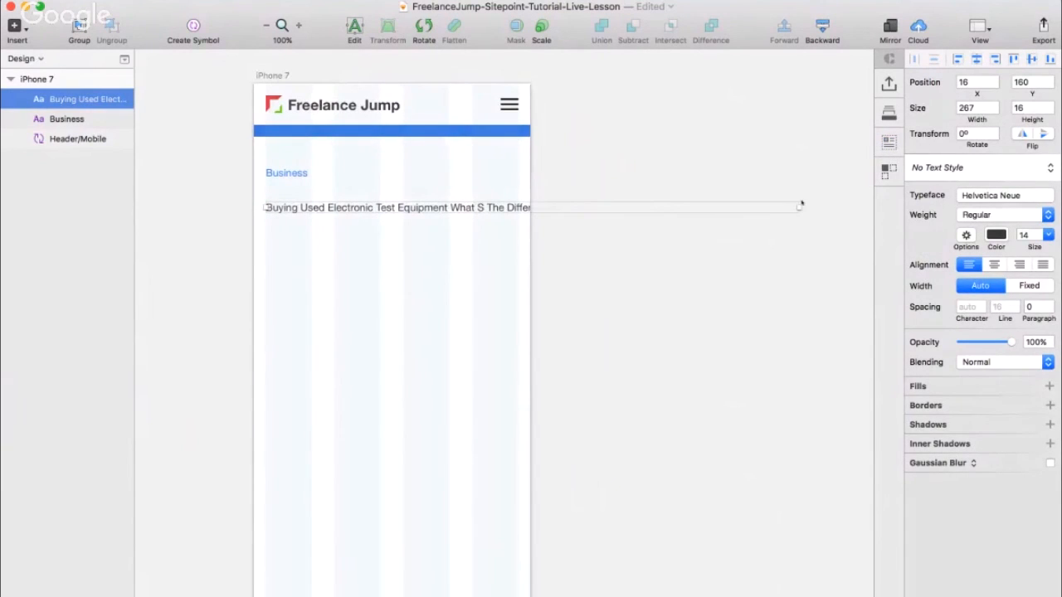
pyautogui.moveTo(798, 208); pyautogui.dragTo(524, 220)
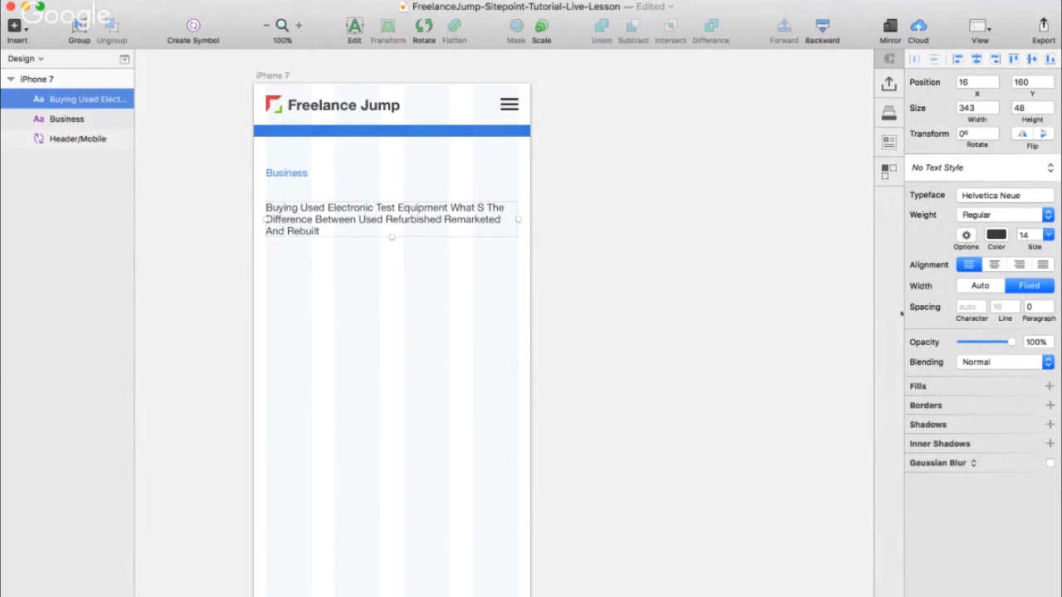
pyautogui.hscroll(-5, 490, 343)
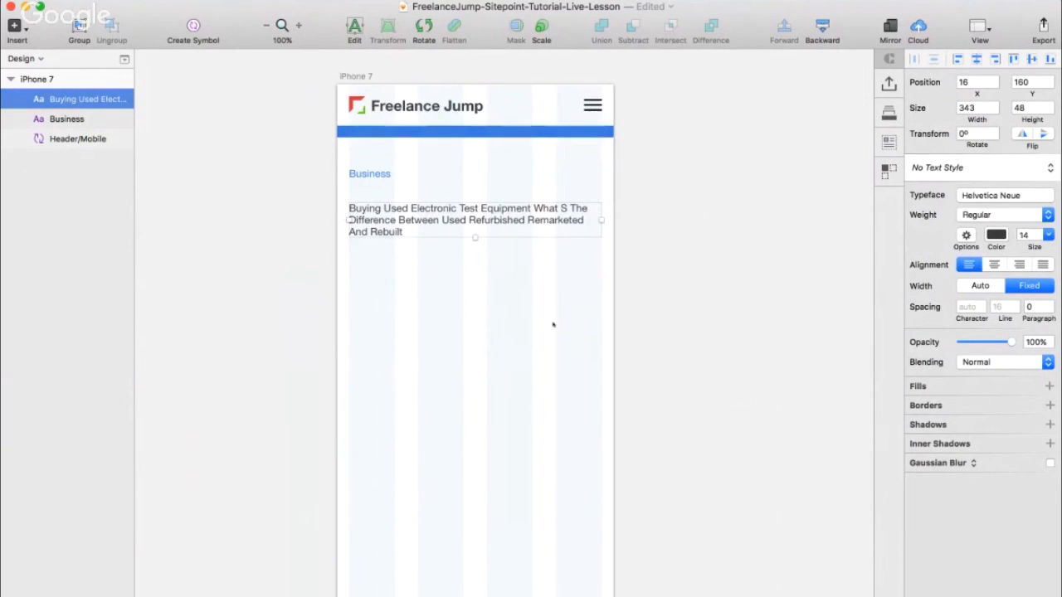
pyautogui.press('alt')
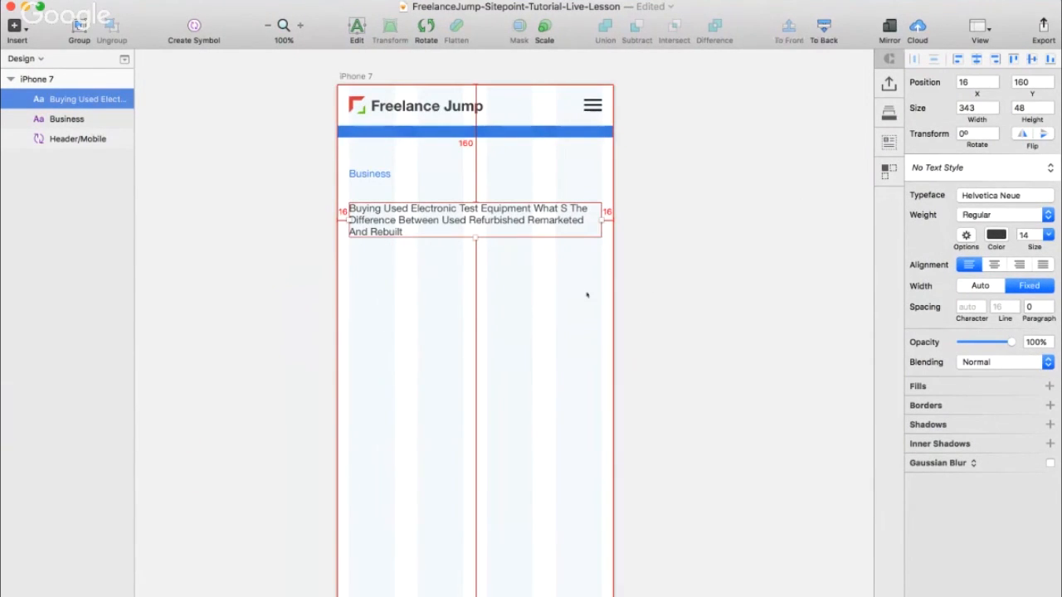
pyautogui.click(602, 351)
# - In the FreelanceJump-Sitepoint-Tutorial document, look up the featured post headline's text style, then return to the live-lesson document
pyautogui.click(569, 221)
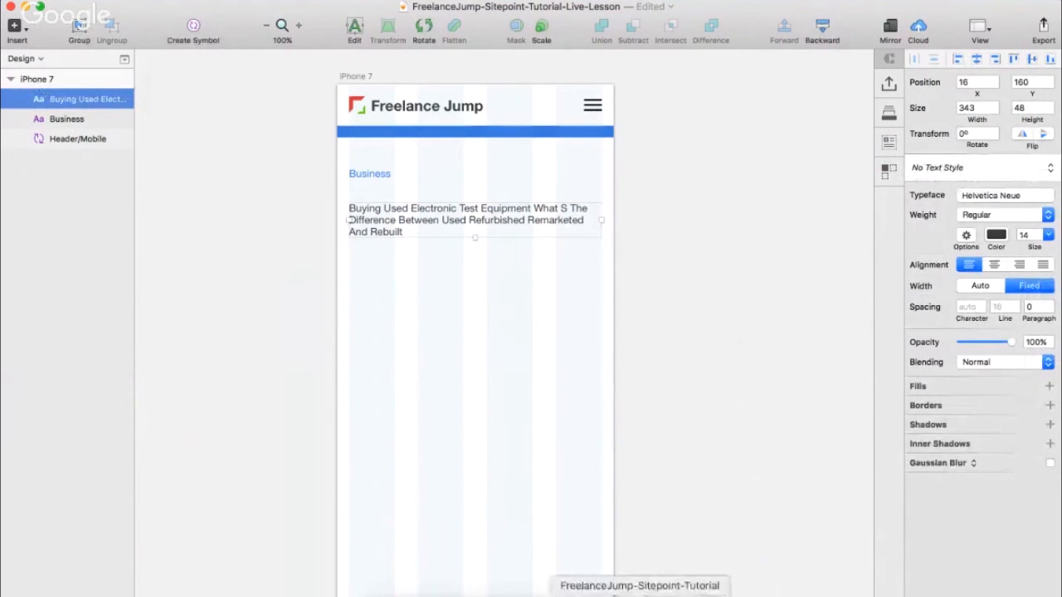
pyautogui.click(640, 590)
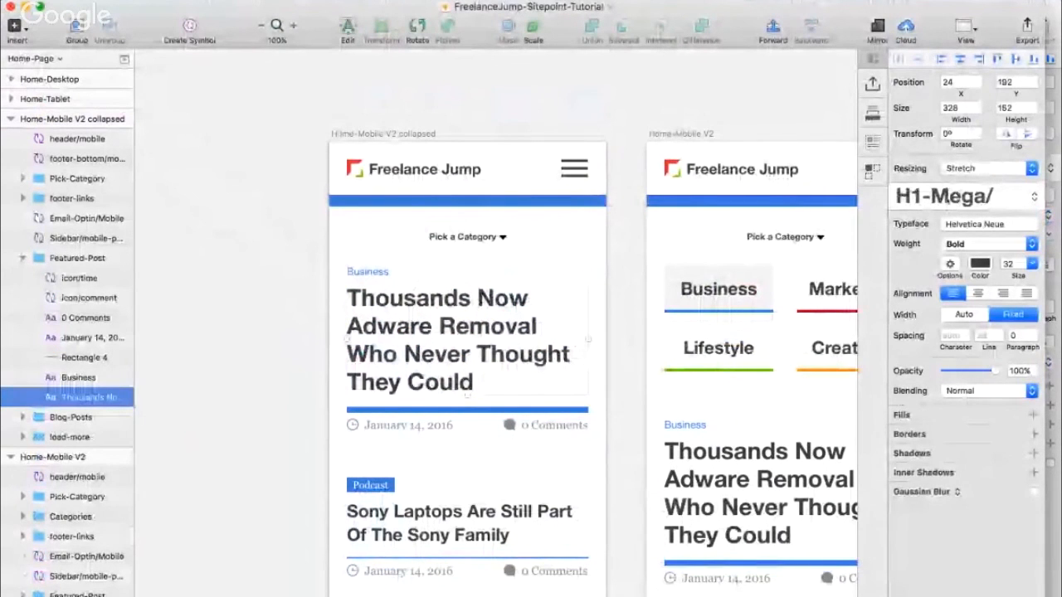
pyautogui.click(945, 197)
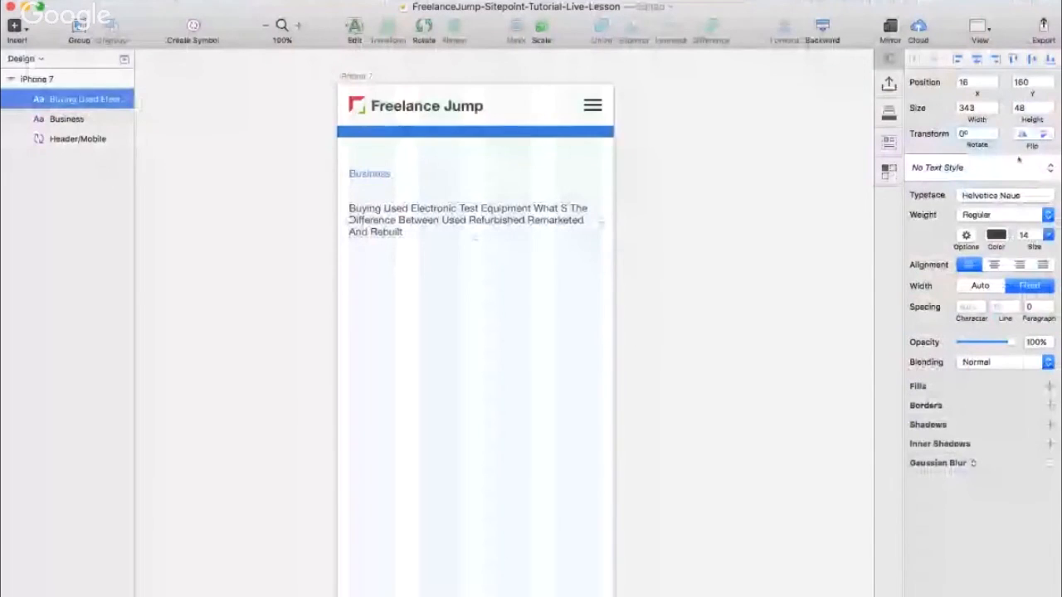
# - Apply the H1-Mega/mobile text style to the headline and set its line spacing to 40
pyautogui.click(1017, 167)
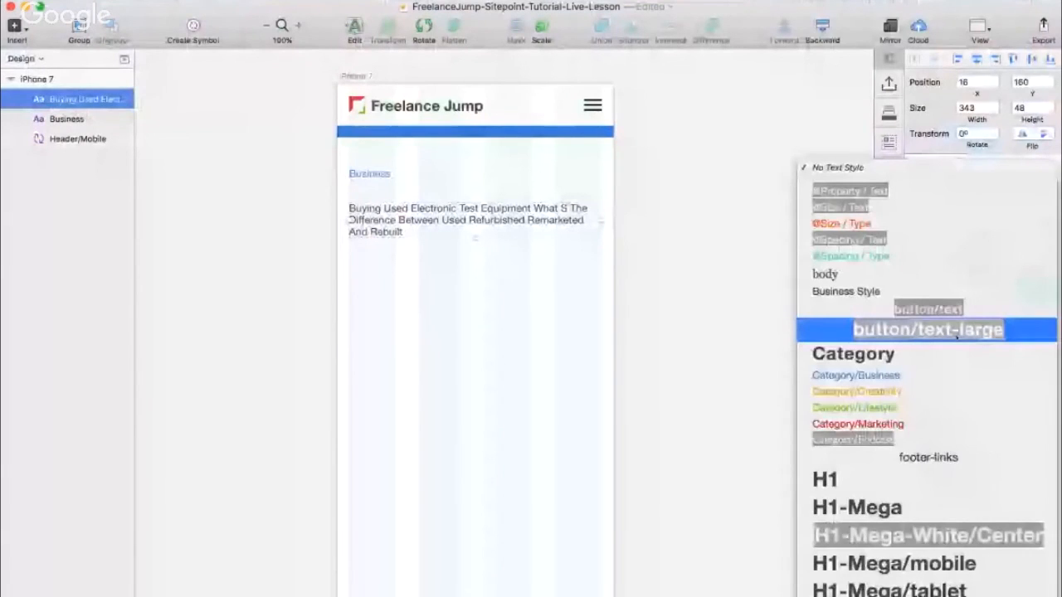
pyautogui.scroll(-5, 956, 335)
pyautogui.click(945, 363)
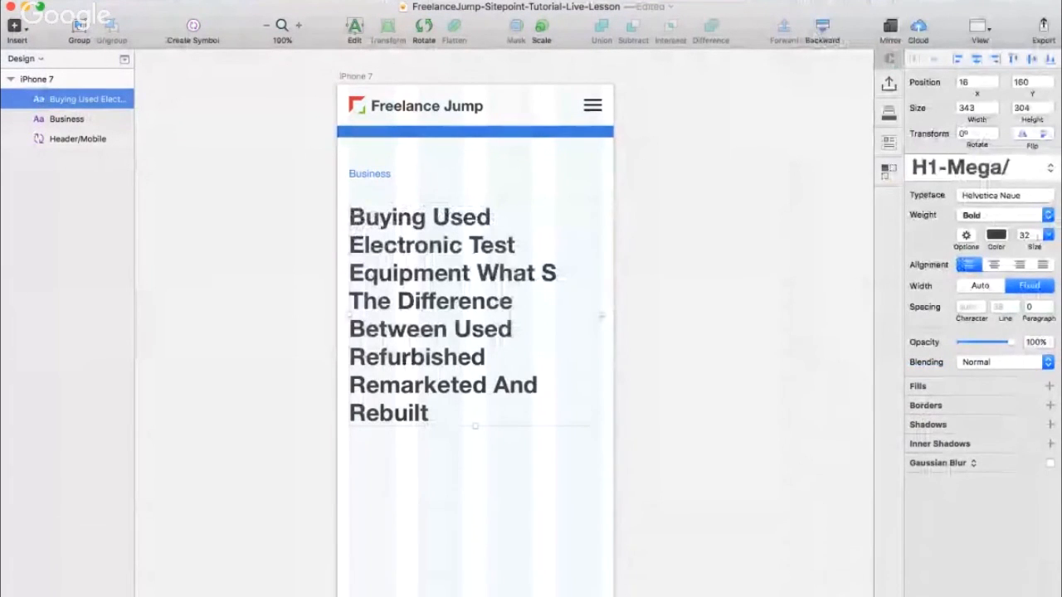
pyautogui.click(1001, 306)
pyautogui.write('40')
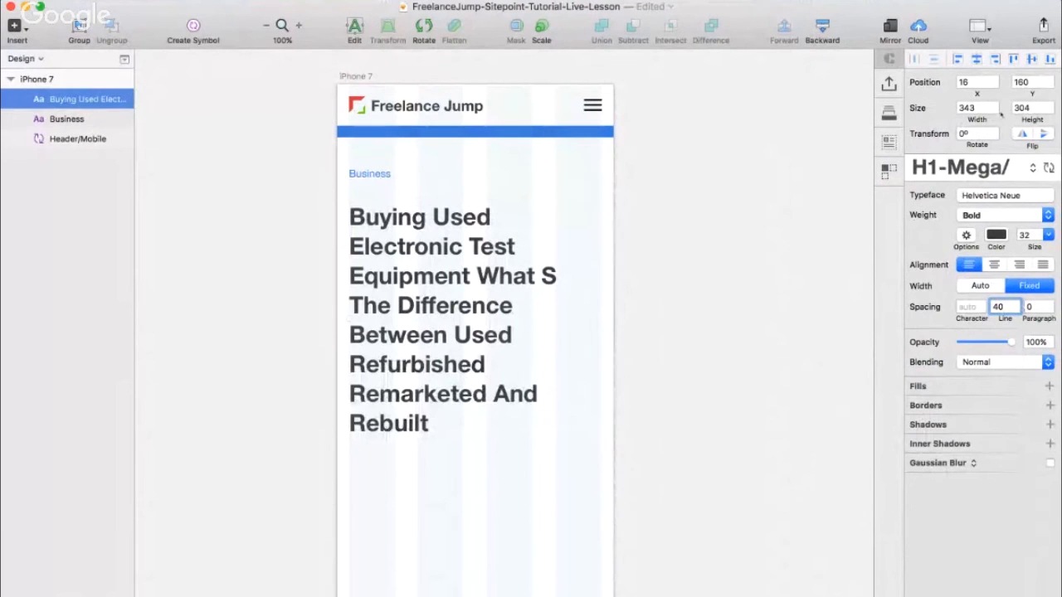
pyautogui.press('Return')
# - Move the headline up to Y 129, directly beneath the Business label
pyautogui.click(426, 279)
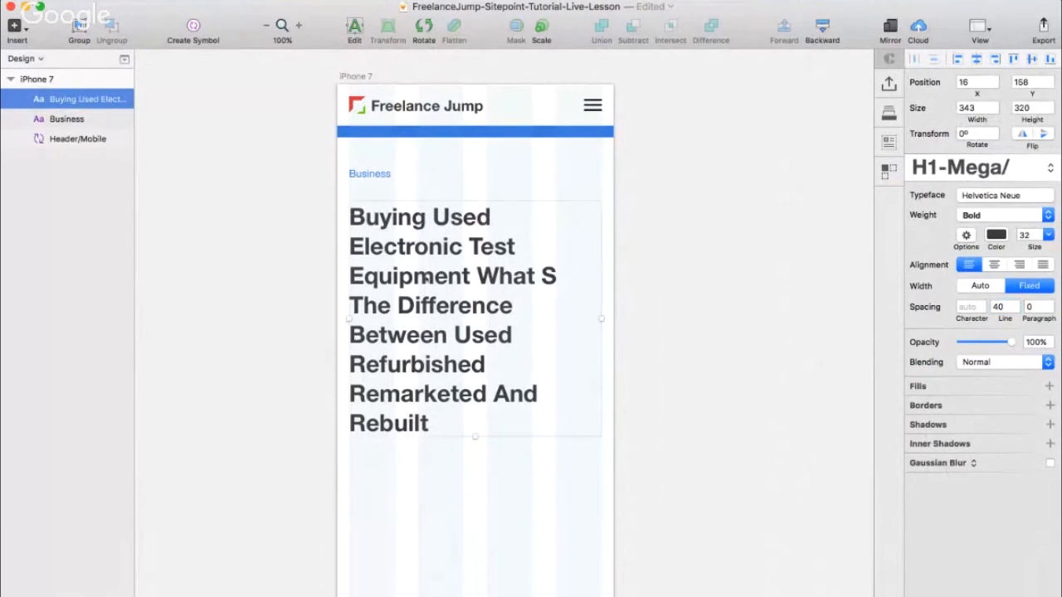
pyautogui.press('Up')
pyautogui.press('Up')
pyautogui.press('Up')
pyautogui.press('alt')
pyautogui.moveTo(382, 238); pyautogui.dragTo(382, 216)
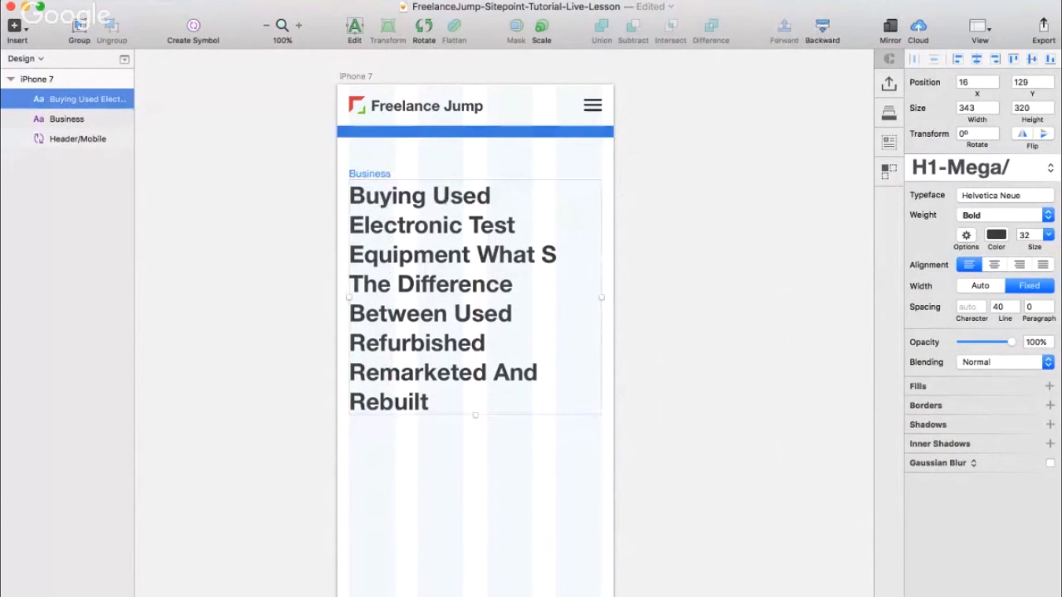
pyautogui.click(501, 153)
# - Regenerate the headline from the Technology headlines until it is a short two-line title, Video Games Playing With Imagination
pyautogui.click(466, 286)
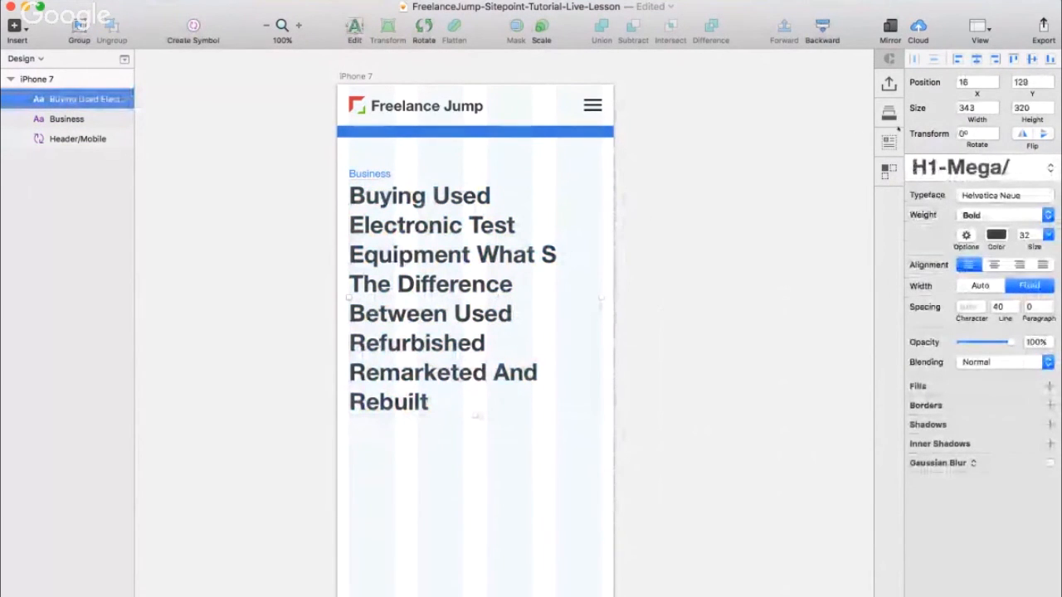
pyautogui.click(889, 142)
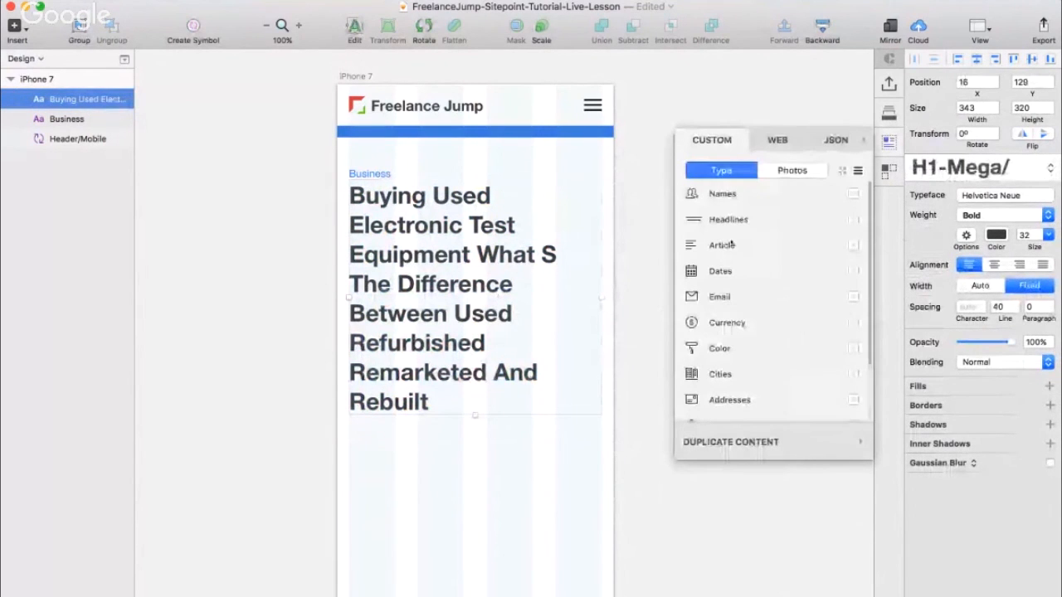
pyautogui.click(752, 217)
pyautogui.click(715, 274)
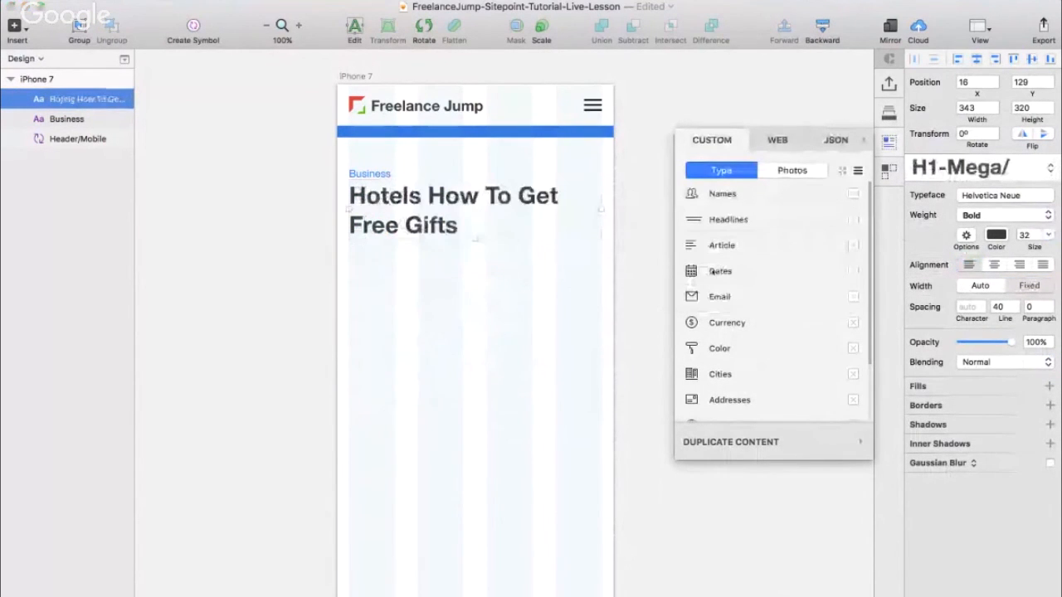
pyautogui.click(744, 219)
pyautogui.click(714, 274)
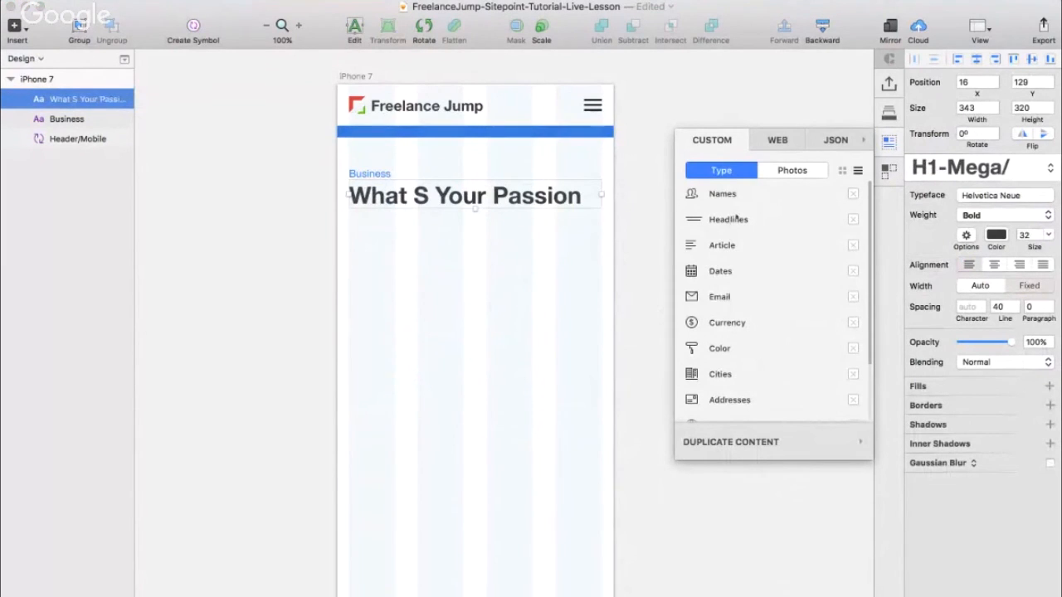
pyautogui.click(736, 217)
pyautogui.click(715, 274)
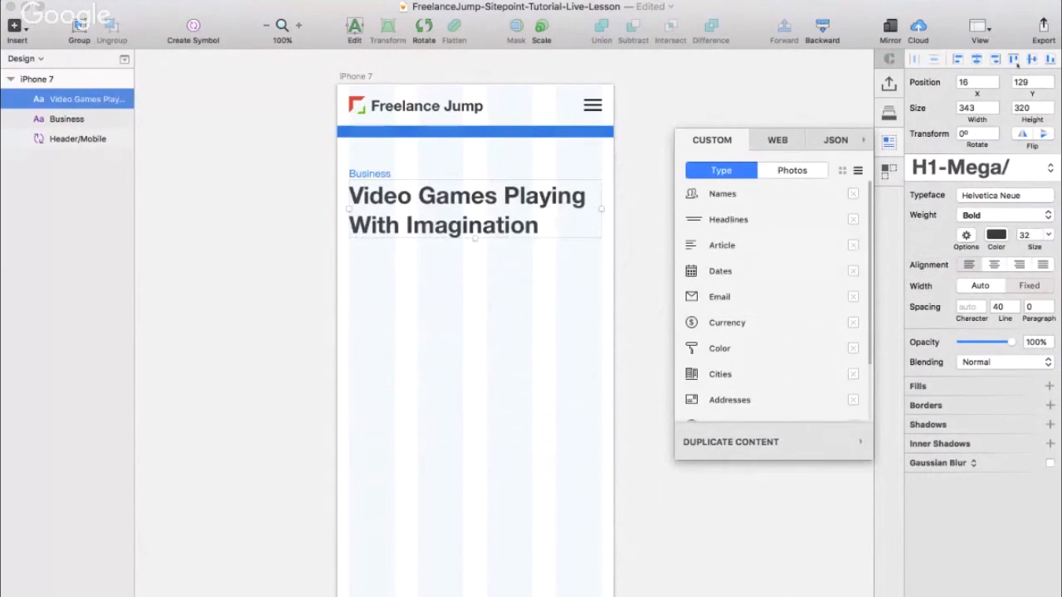
pyautogui.click(890, 145)
pyautogui.click(539, 324)
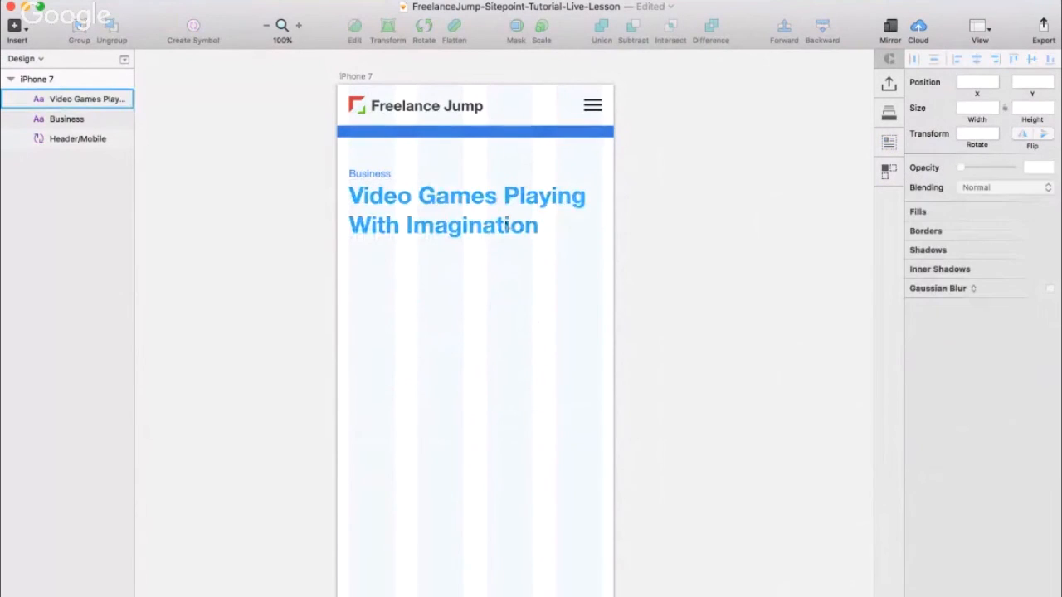
# - Check the featured post's divider, date and comments spacing in the Wireframe-Mobile artboard, then return to the Design page
pyautogui.click(506, 227)
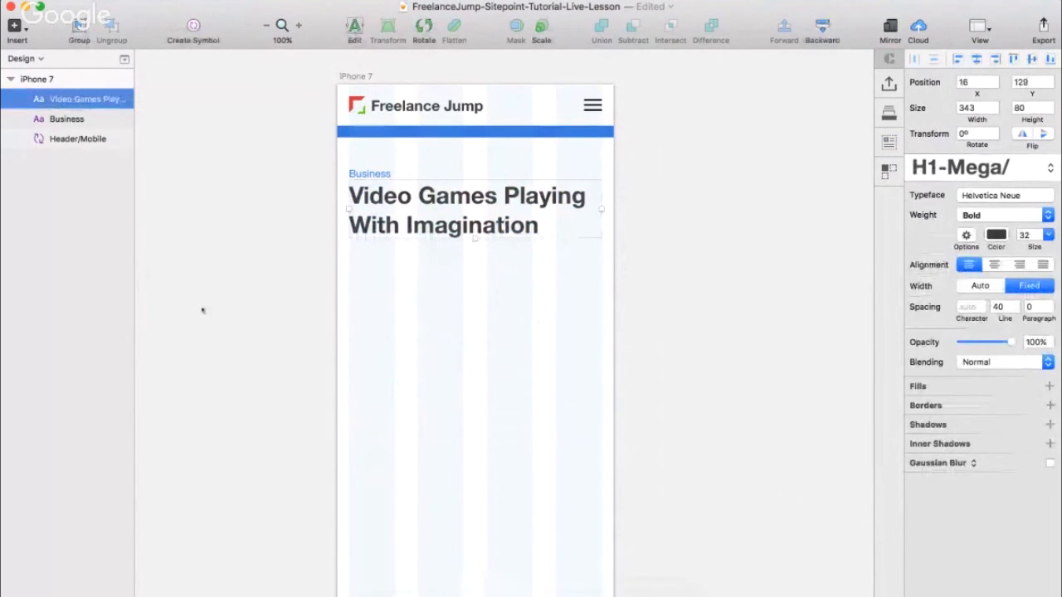
pyautogui.click(265, 301)
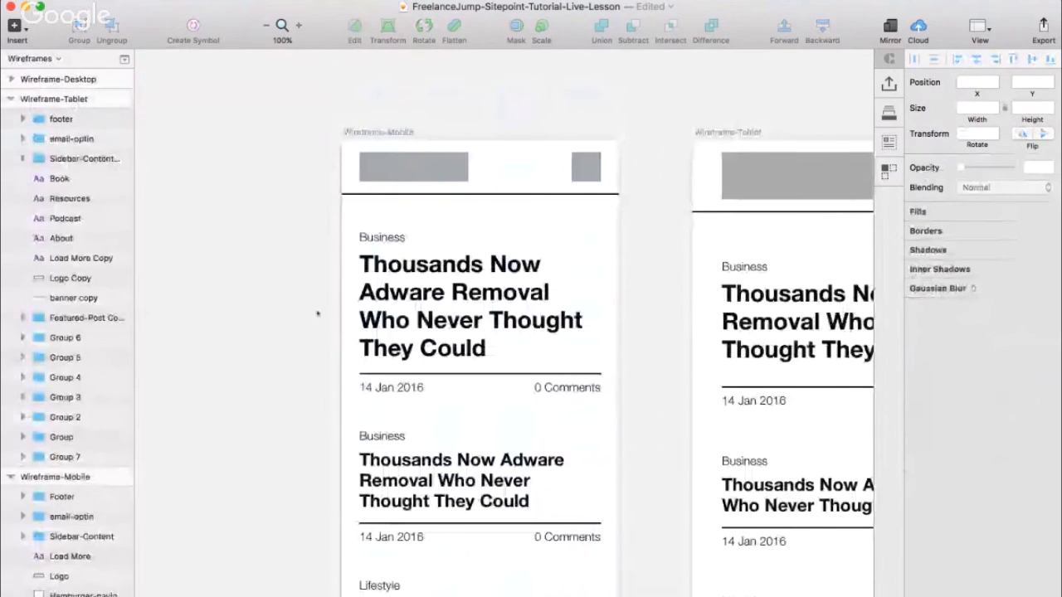
pyautogui.click(471, 307)
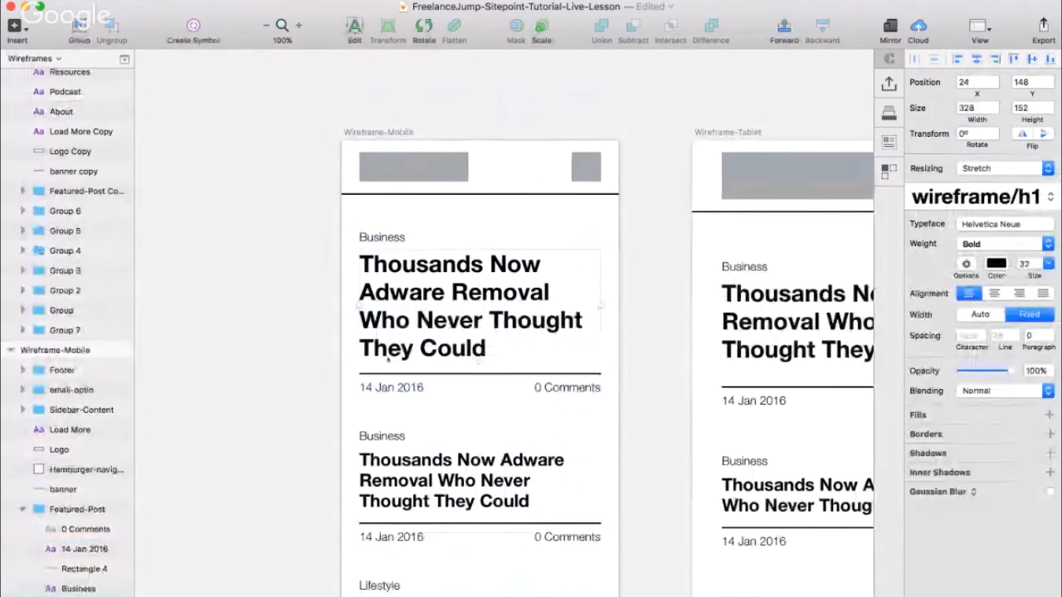
pyautogui.scroll(-4, 442, 263)
pyautogui.scroll(-2, 442, 263)
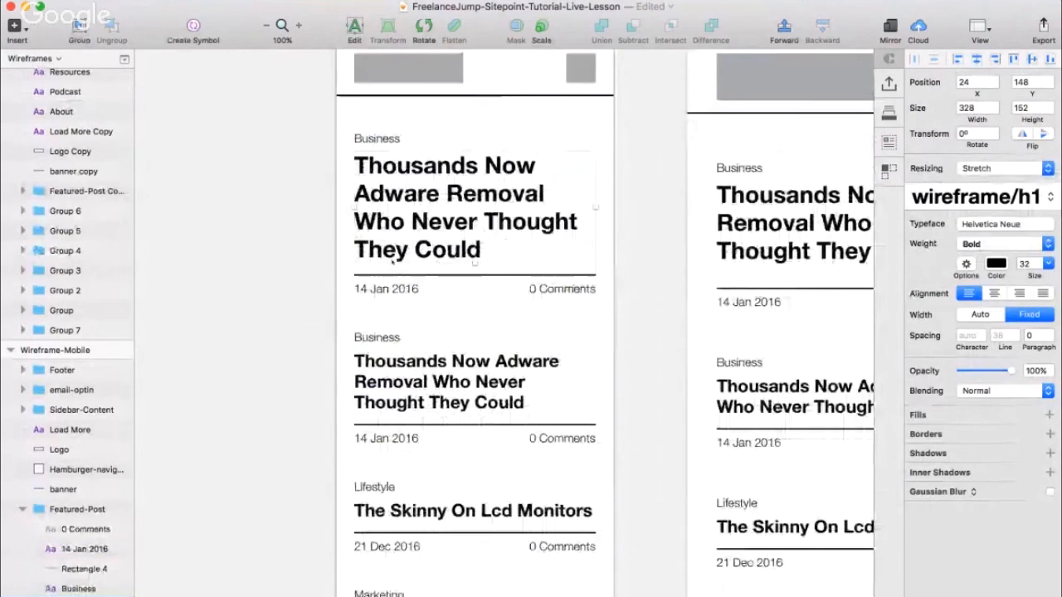
pyautogui.press('alt')
pyautogui.press('alt')
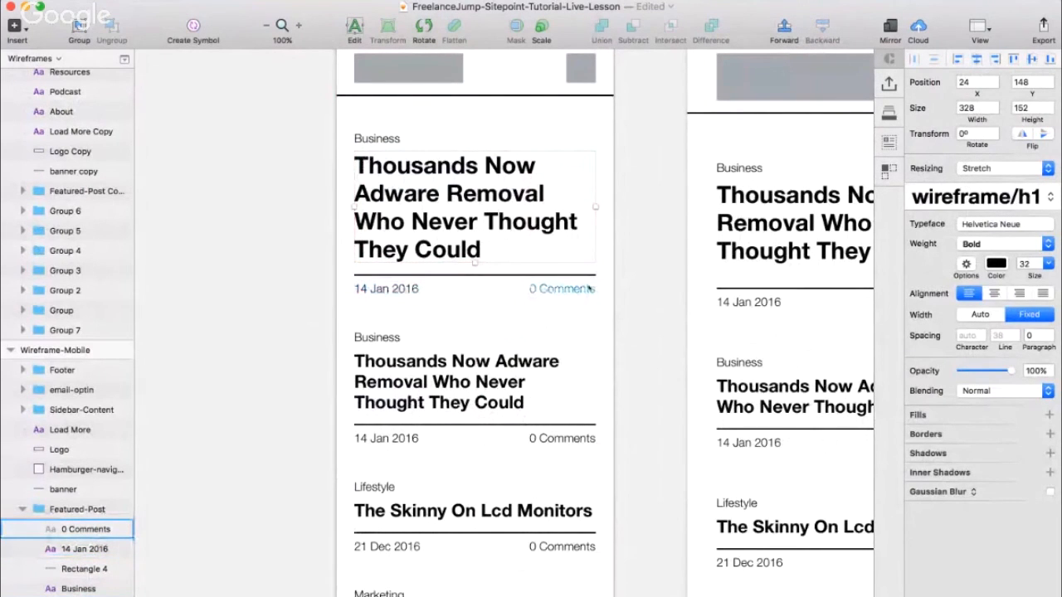
pyautogui.click(459, 122)
pyautogui.press('pagedown')
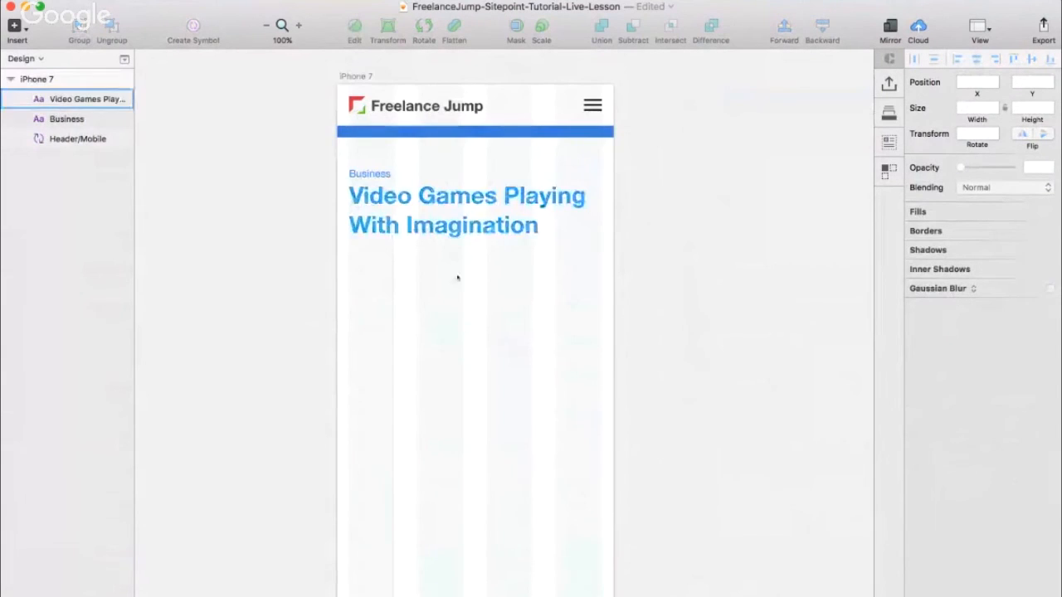
# - Move the featured post headline down to Y 145, leaving a 16 px gap below the Business label
pyautogui.click(439, 217)
pyautogui.hotkey('shift', 'Down')
pyautogui.hotkey('shift', 'Down')
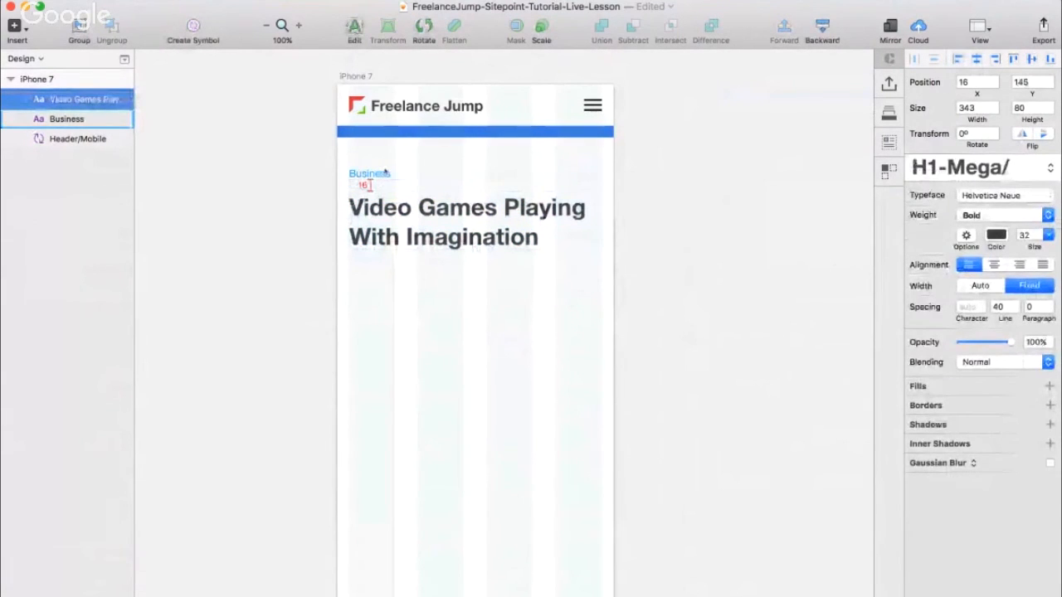
pyautogui.click(398, 321)
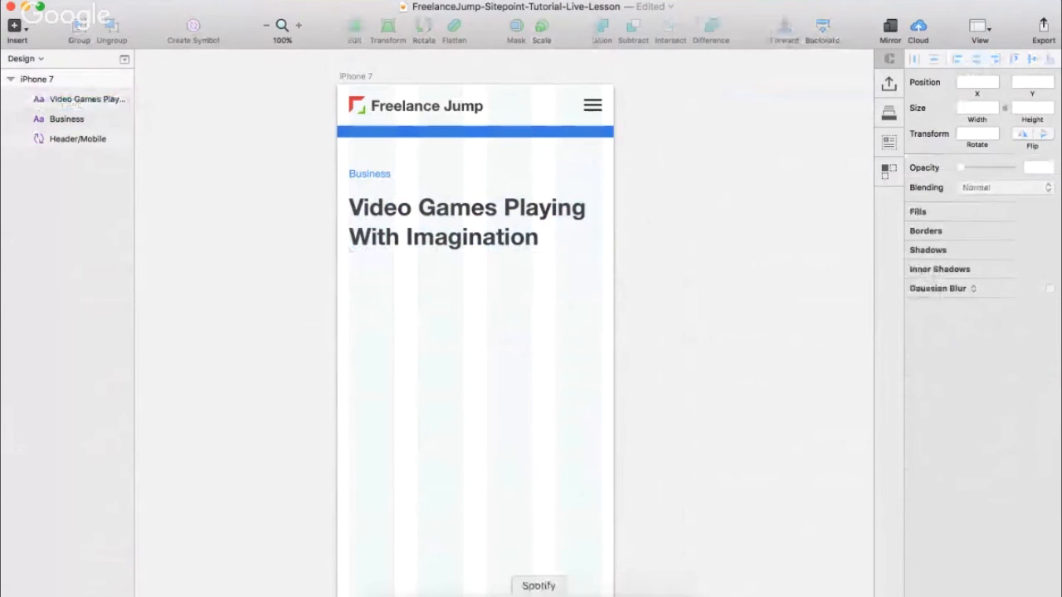
# - In the FreelanceJump-Sitepoint-Tutorial document, check the gap between the Business label and headline, then return to the live-lesson document
pyautogui.rightClick(510, 594)
pyautogui.click(604, 494)
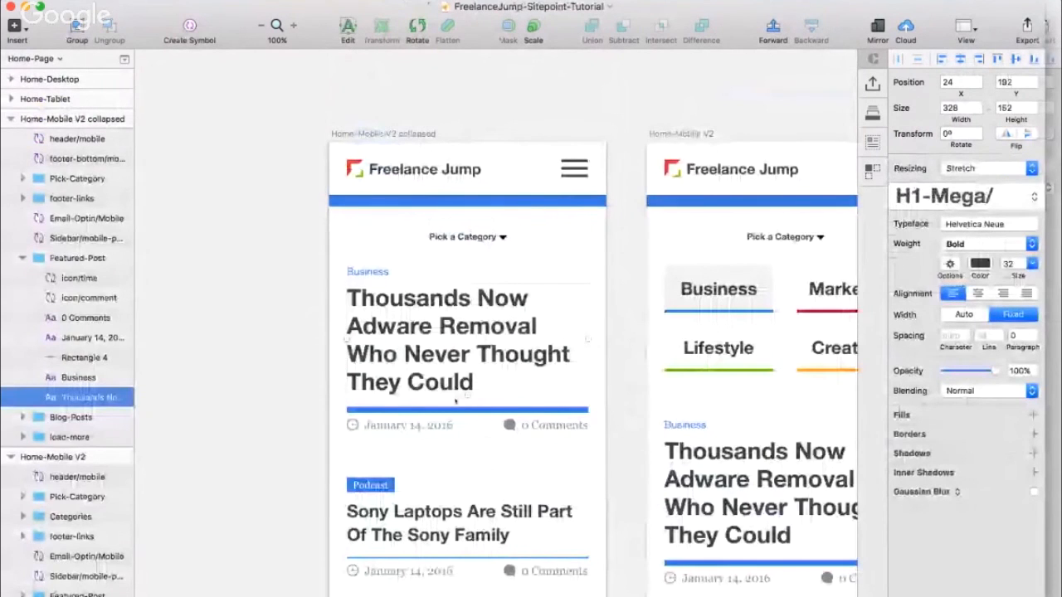
pyautogui.click(426, 260)
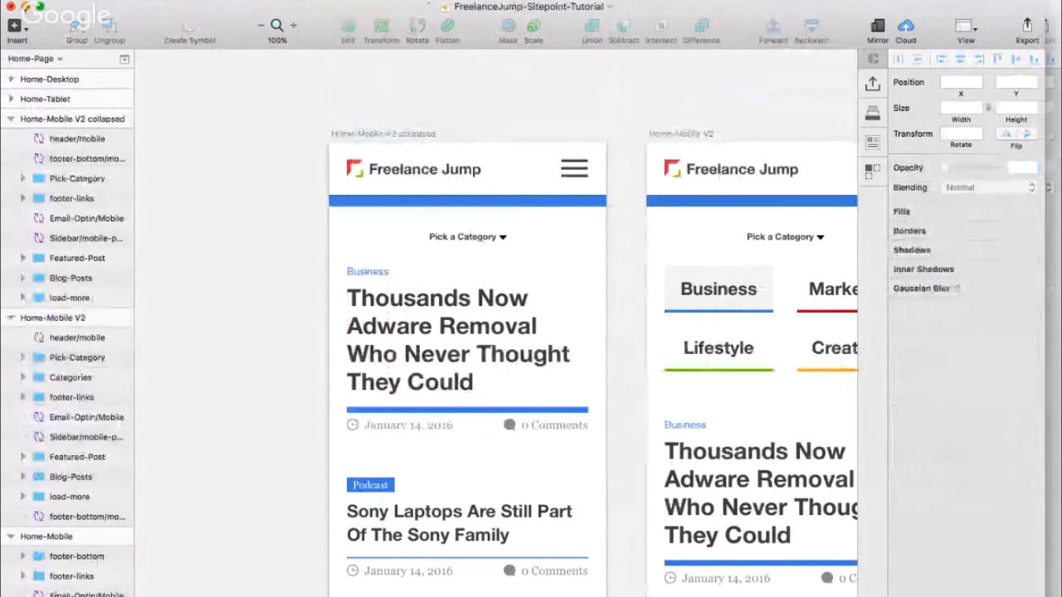
pyautogui.click(25, 7)
# - Nudge the featured post headline up to Y 137, closer to the Business label
pyautogui.click(398, 207)
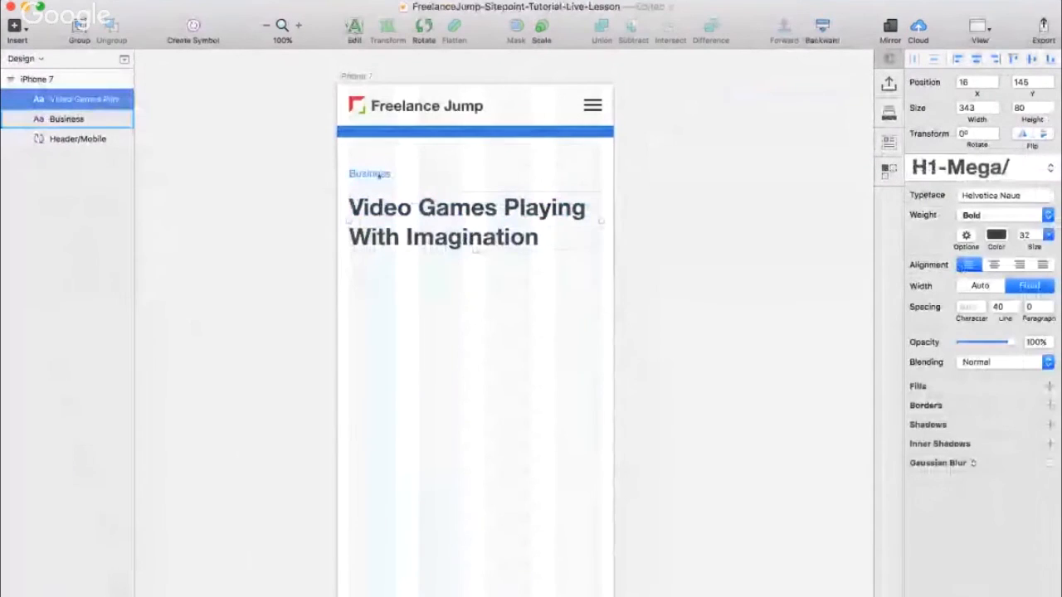
pyautogui.press('Up')
pyautogui.press('Up')
pyautogui.press('Up')
pyautogui.press('Up')
pyautogui.press('Up')
pyautogui.press('Up')
pyautogui.press('Up')
pyautogui.press('Up')
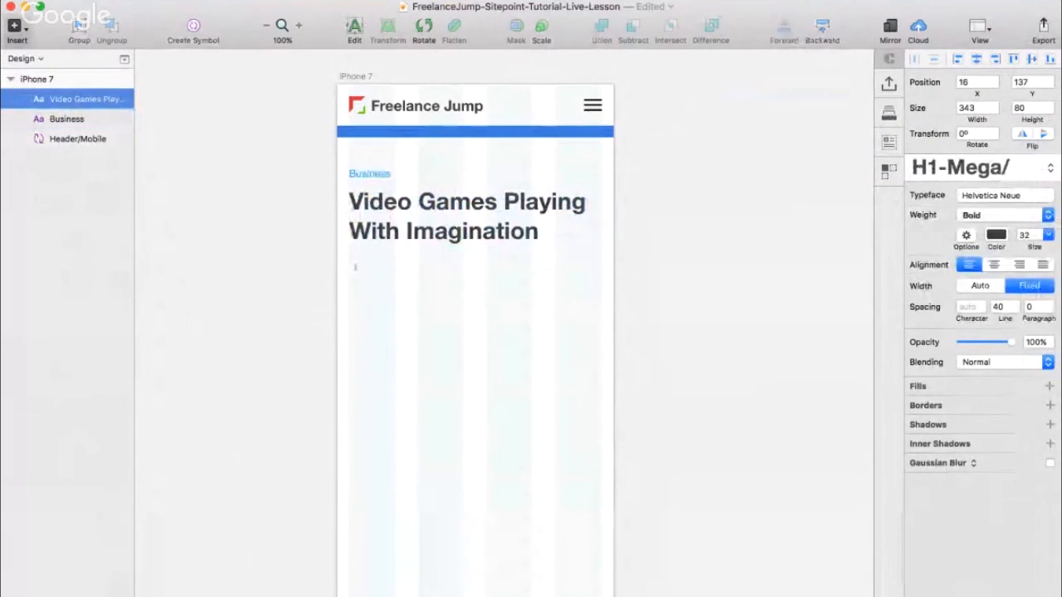
# - Draw a divider rectangle 343 wide and 17 high across the columns beneath the headline and place it at Y 236
pyautogui.moveTo(349, 269); pyautogui.dragTo(602, 280)
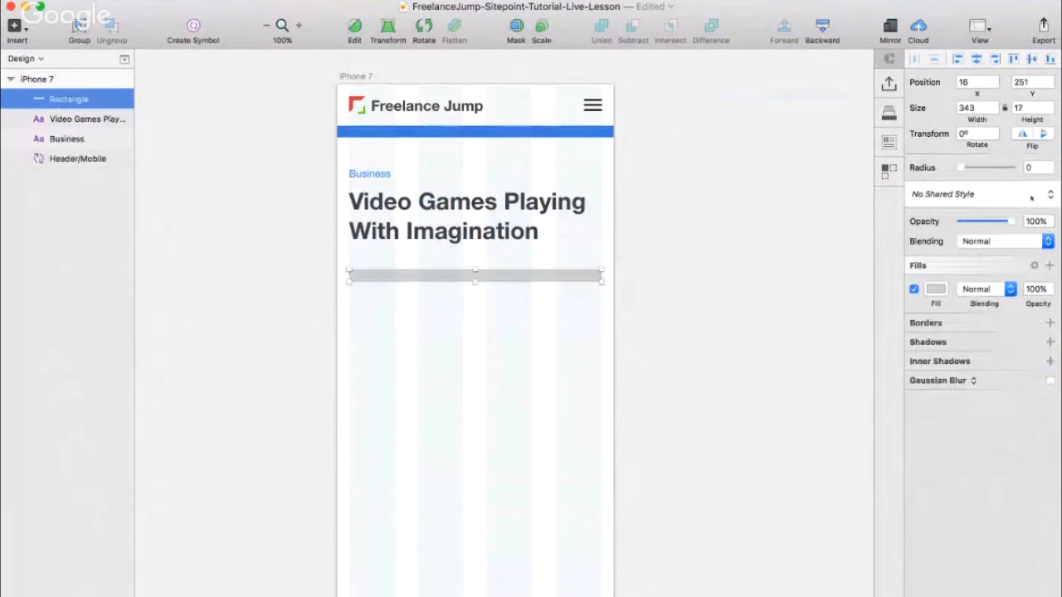
pyautogui.moveTo(560, 279); pyautogui.dragTo(560, 267)
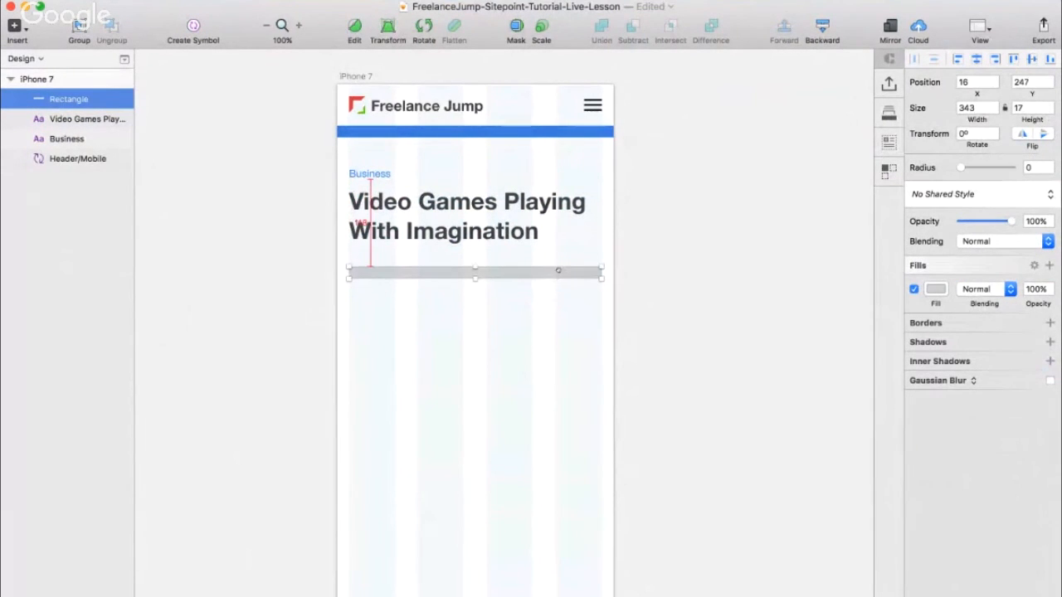
pyautogui.click(372, 174)
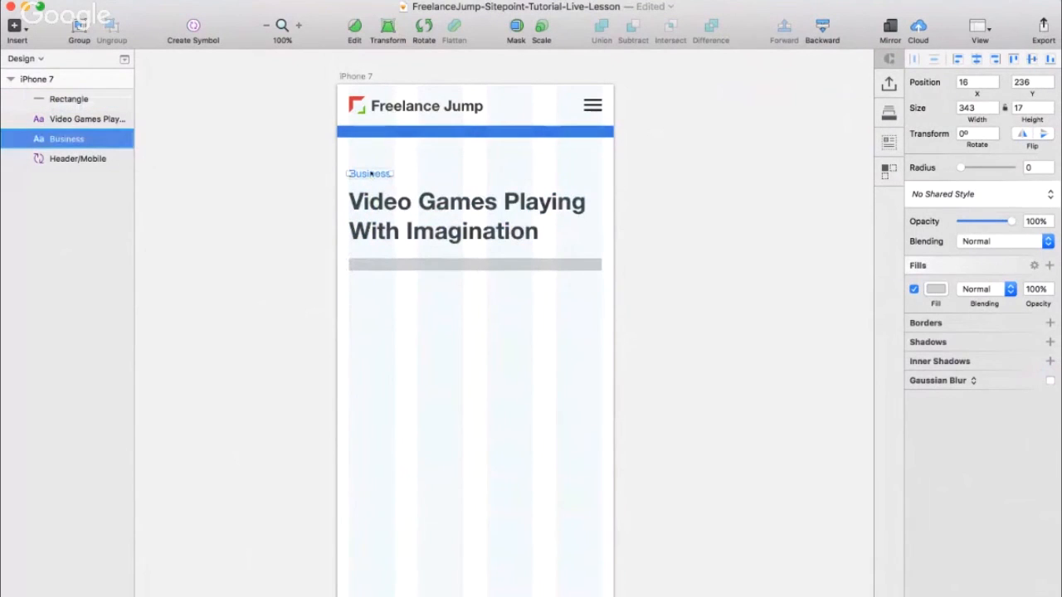
pyautogui.click(496, 176)
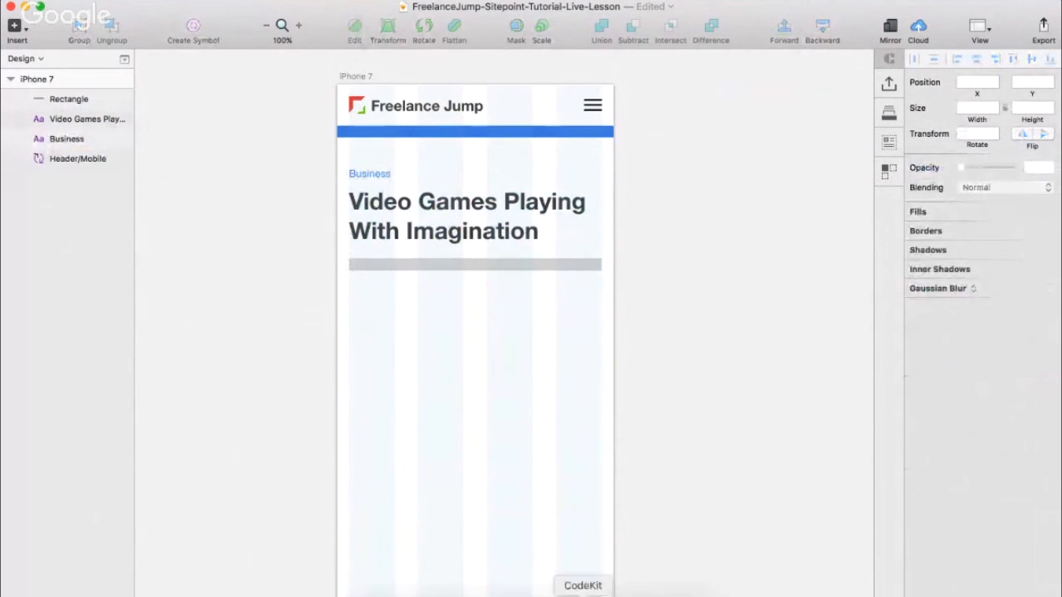
# - In the FreelanceJump-Sitepoint-Tutorial document, examine the category labels and coloured dividers of the mobile blog posts
pyautogui.click(655, 585)
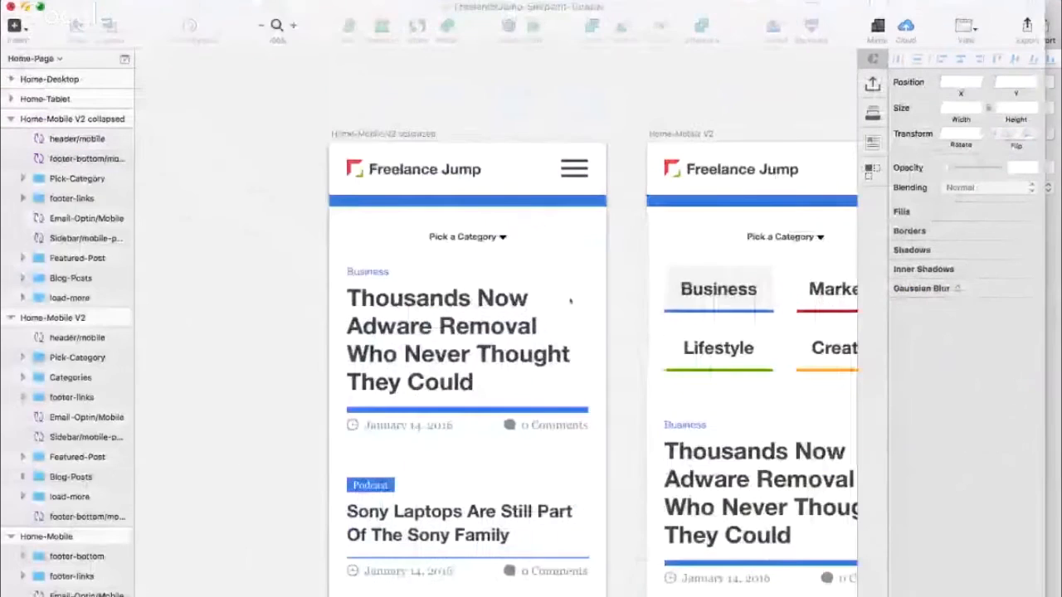
pyautogui.scroll(-6, 570, 301)
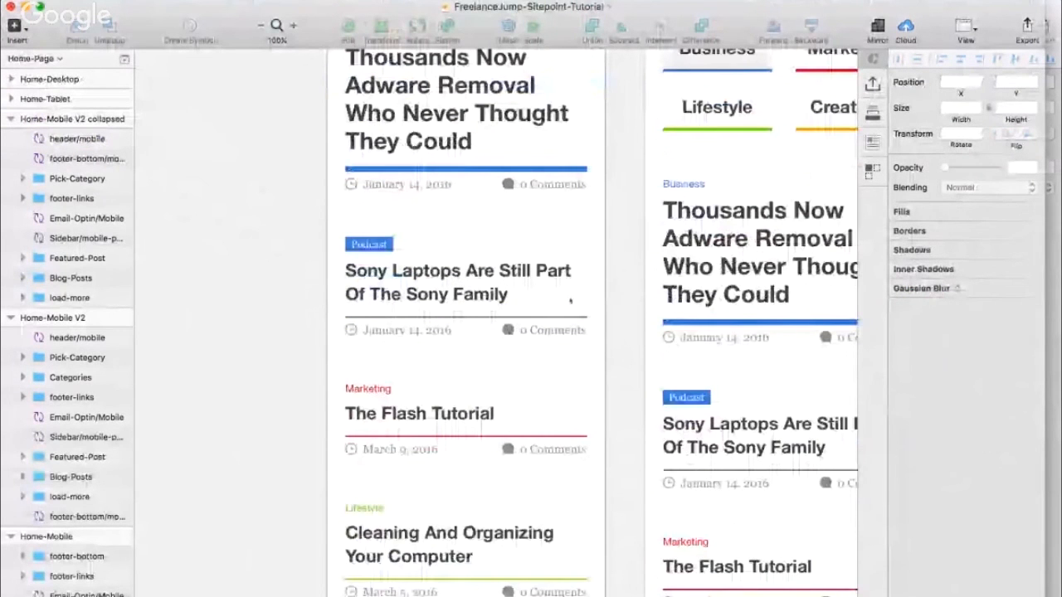
pyautogui.press('super+minus')
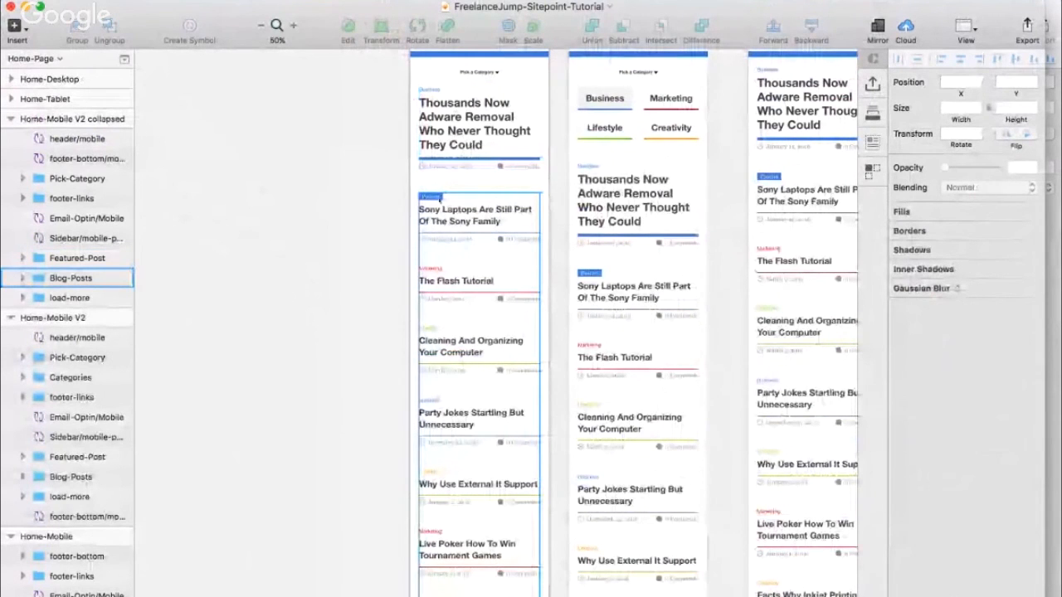
# - Examine the blog-post list of the Home-Mobile V2 collapsed reference design, including its category labels, headlines and coloured dividers
pyautogui.press('super+plus')
pyautogui.scroll(1, 440, 201)
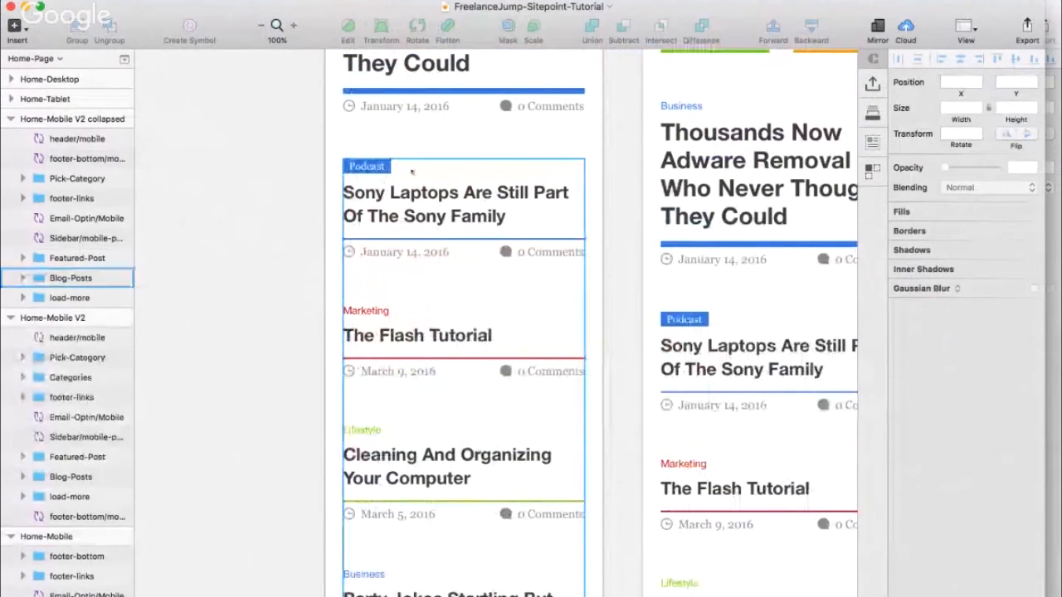
pyautogui.scroll(-5, 412, 171)
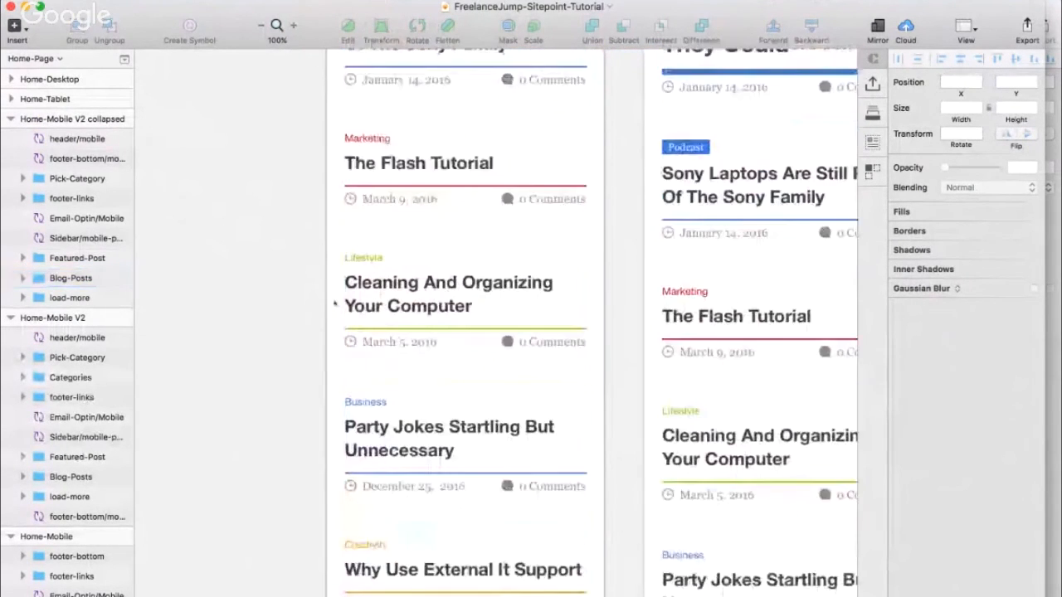
pyautogui.scroll(-2, 334, 304)
pyautogui.scroll(-8, 366, 435)
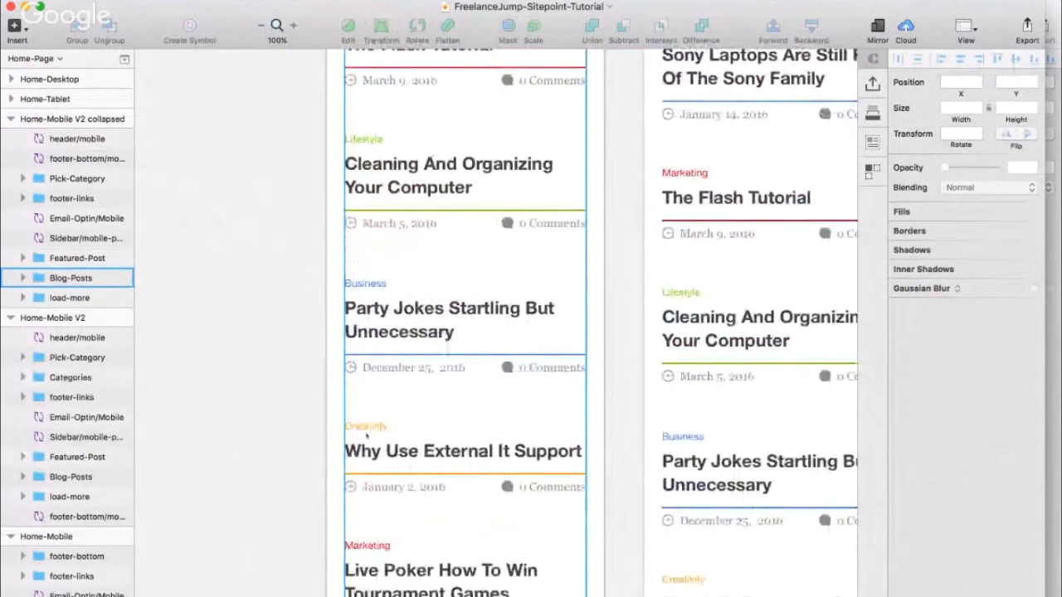
pyautogui.scroll(-2, 373, 406)
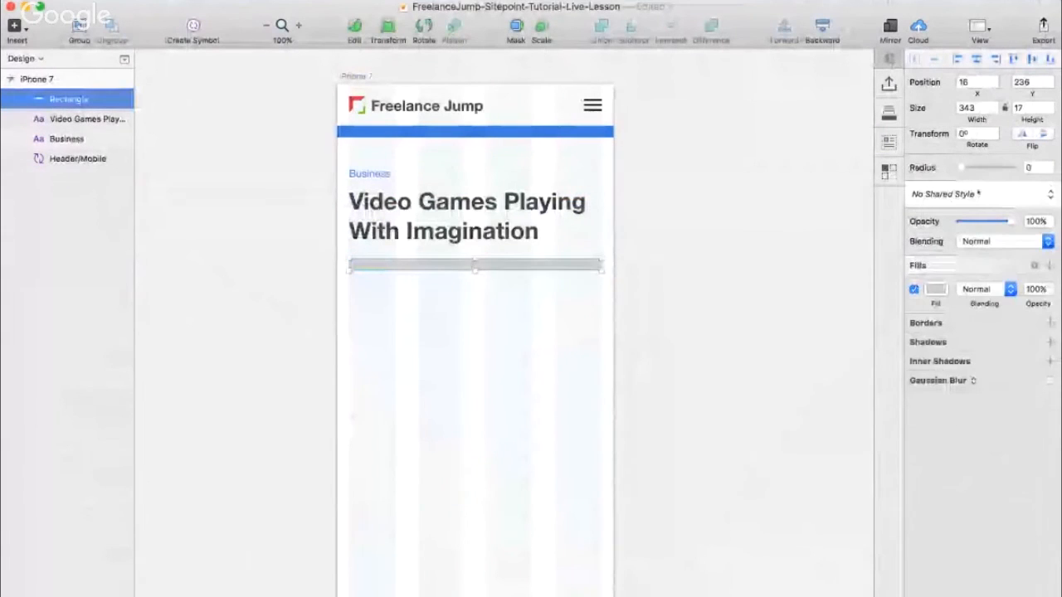
# - Apply the category/business shared style to the rectangle beneath the headline
pyautogui.click(978, 193)
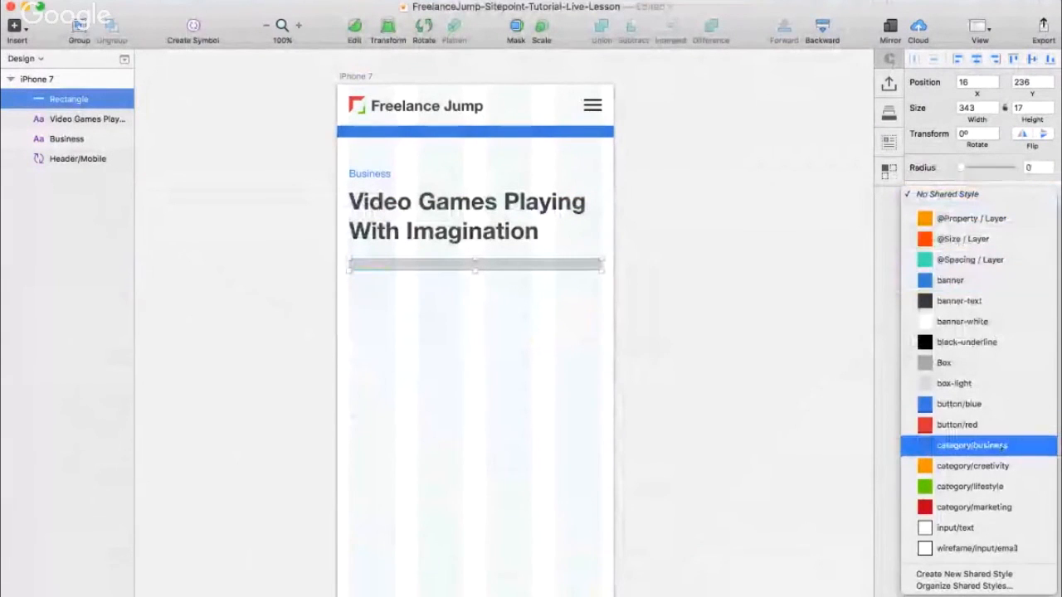
pyautogui.click(1002, 447)
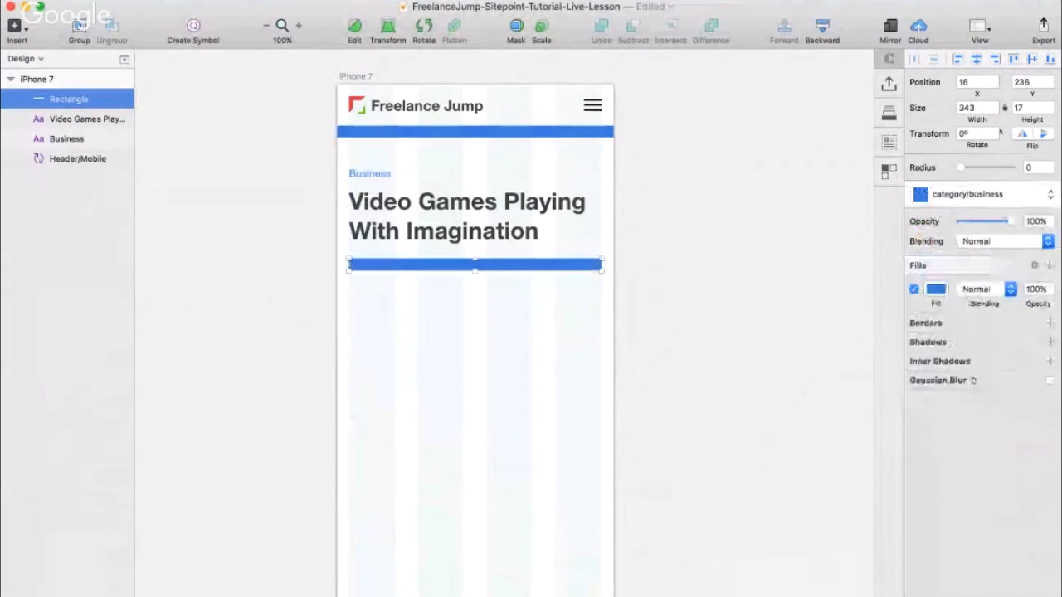
pyautogui.click(457, 479)
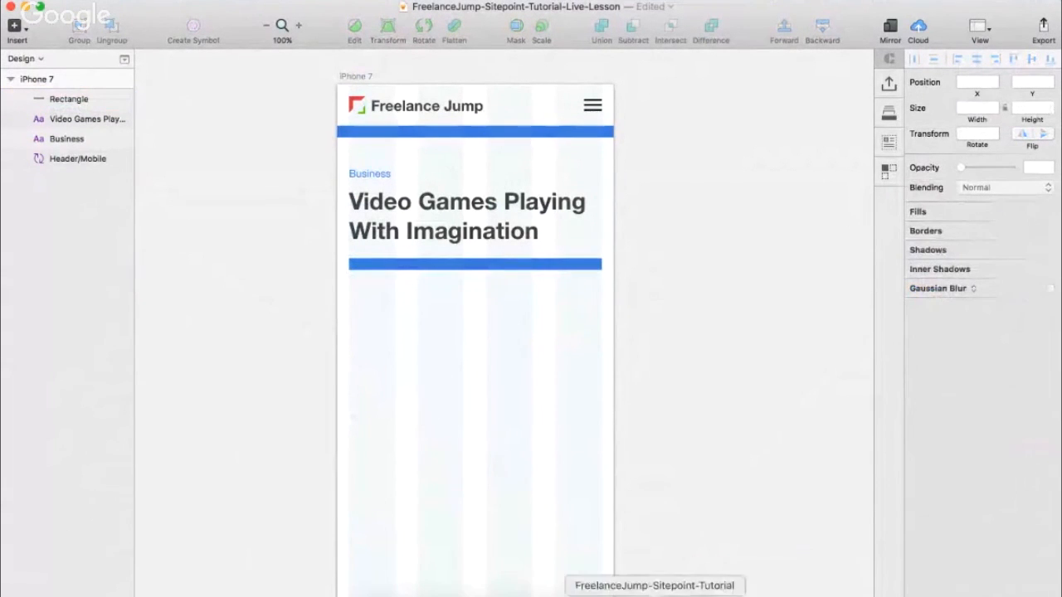
# - Check the post divider in the FreelanceJump-Sitepoint-Tutorial document and set the lesson document's headline rectangle to a height of 2
pyautogui.click(656, 596)
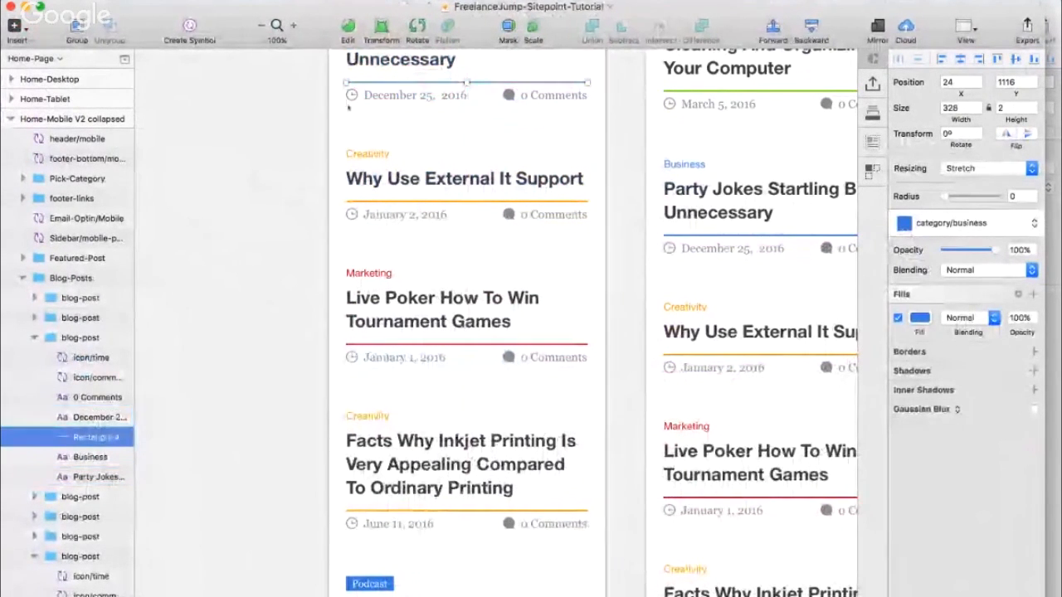
pyautogui.click(511, 152)
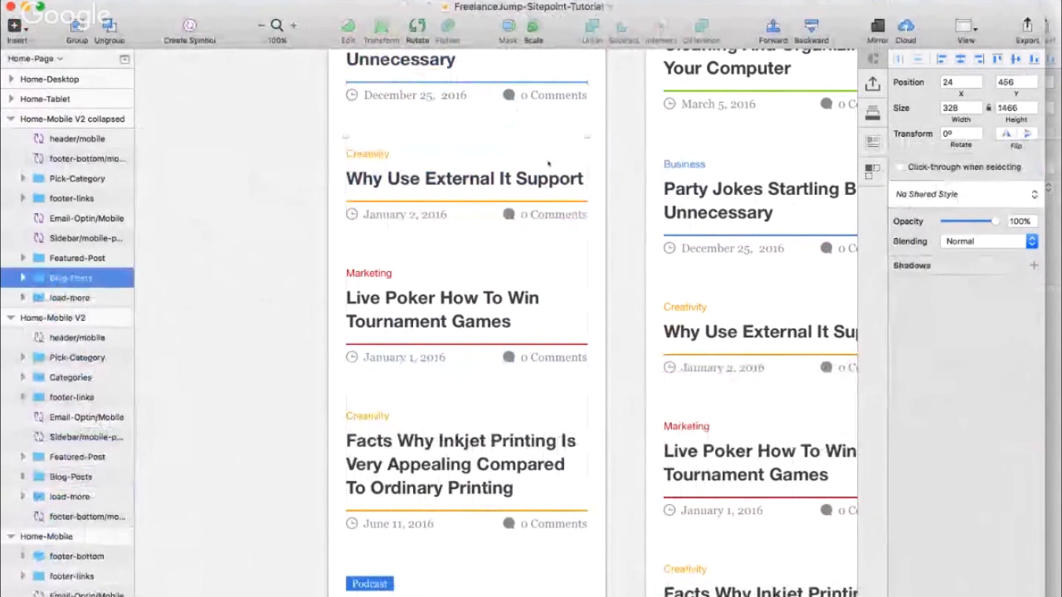
pyautogui.click(25, 7)
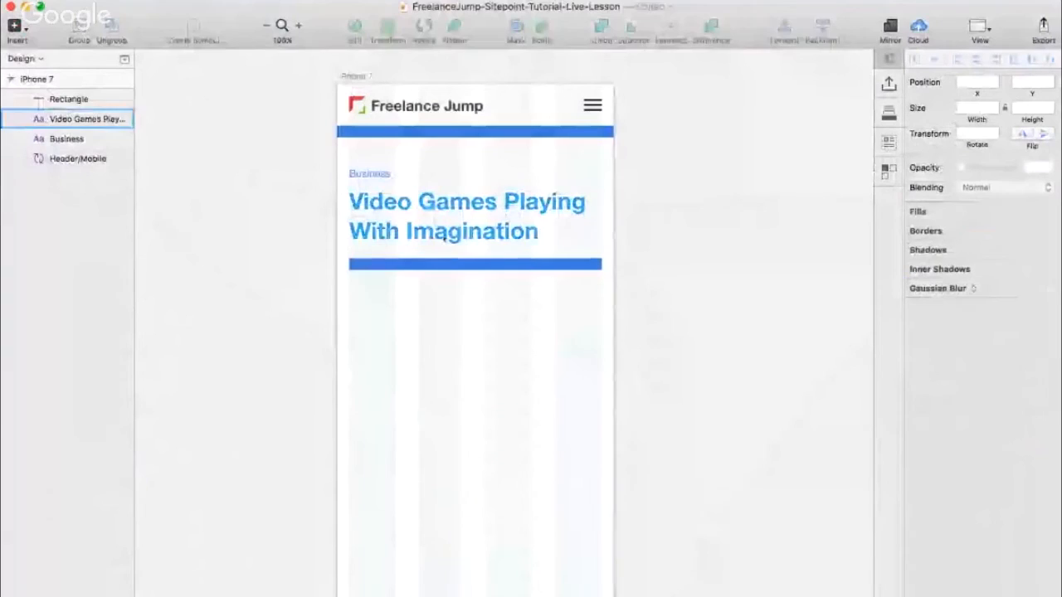
pyautogui.click(445, 259)
pyautogui.doubleClick(1025, 109)
pyautogui.write('2')
pyautogui.press('Return')
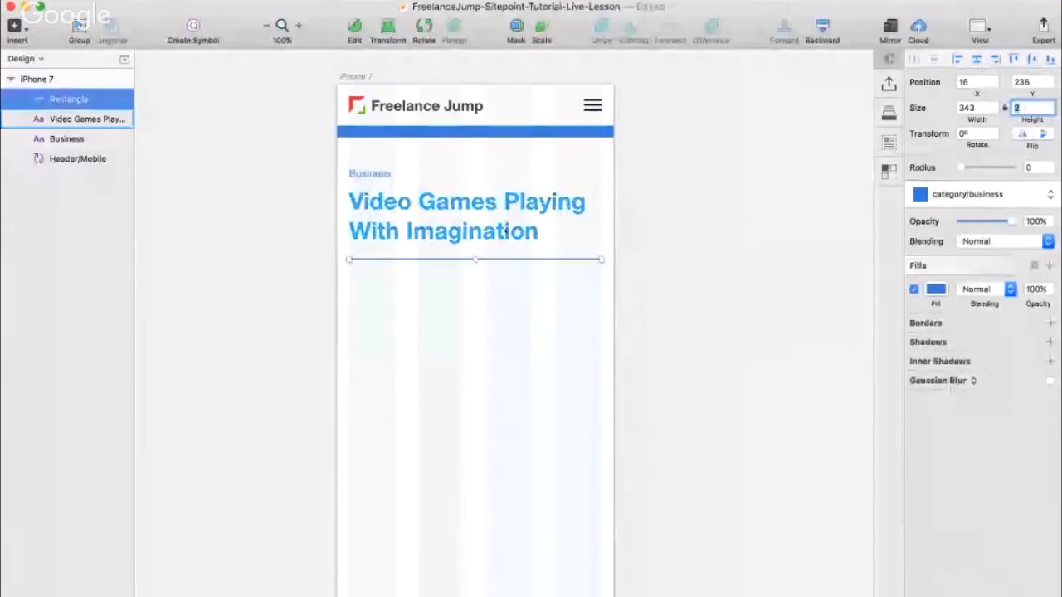
# - Measure the gap between the headline and the divider, and move the divider up to Y 233
pyautogui.press('alt')
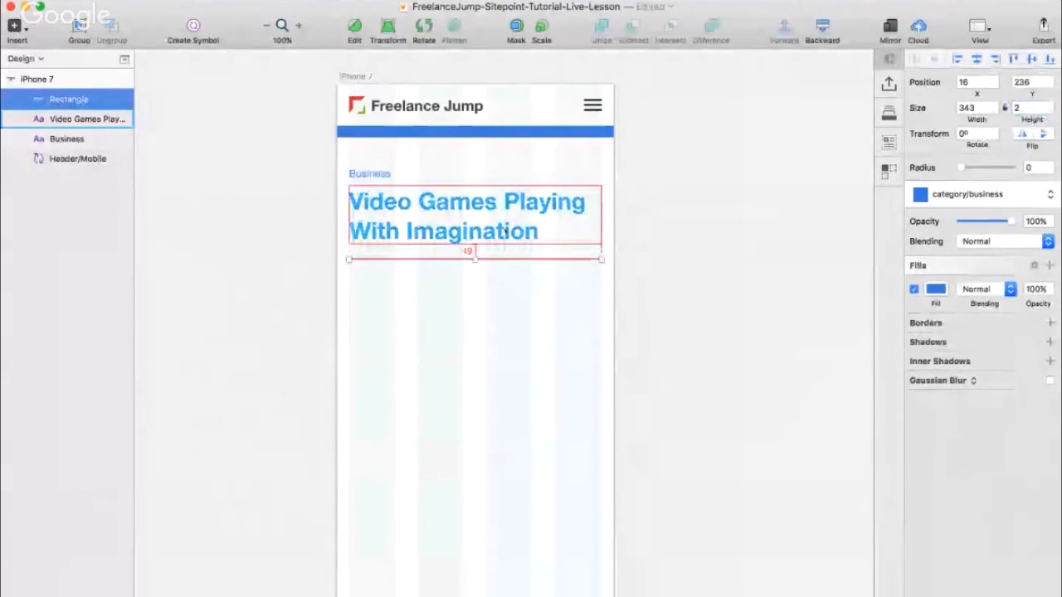
pyautogui.press('Up')
pyautogui.press('Up')
pyautogui.press('Up')
pyautogui.press('alt')
pyautogui.scroll(5, 444, 308)
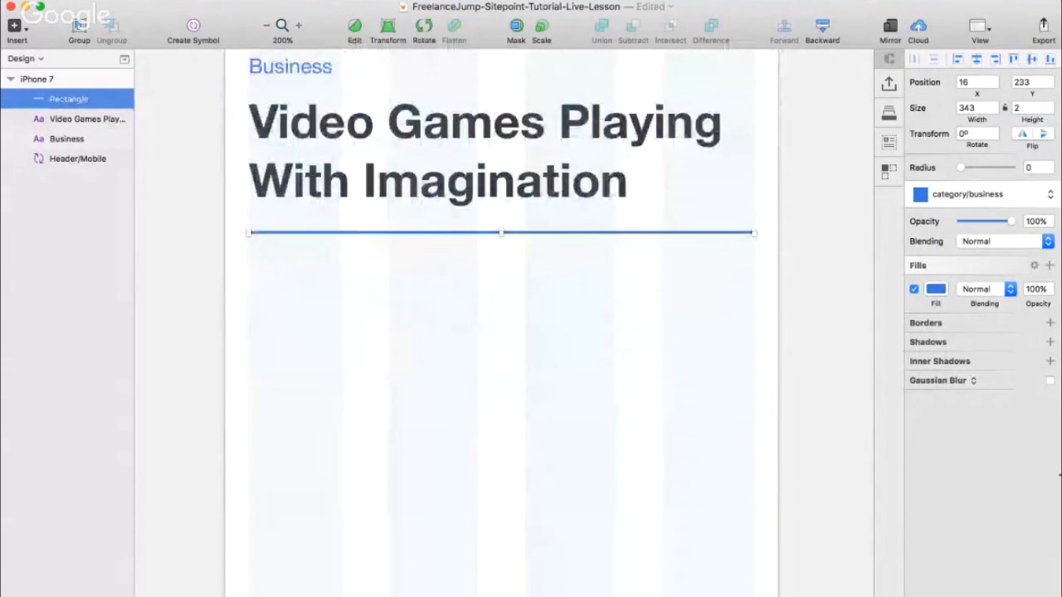
# - Place clock.svg from the desktop on the iPhone 7 artboard and resize it proportionally to a width of 16
pyautogui.moveTo(1059, 475); pyautogui.dragTo(948, 475)
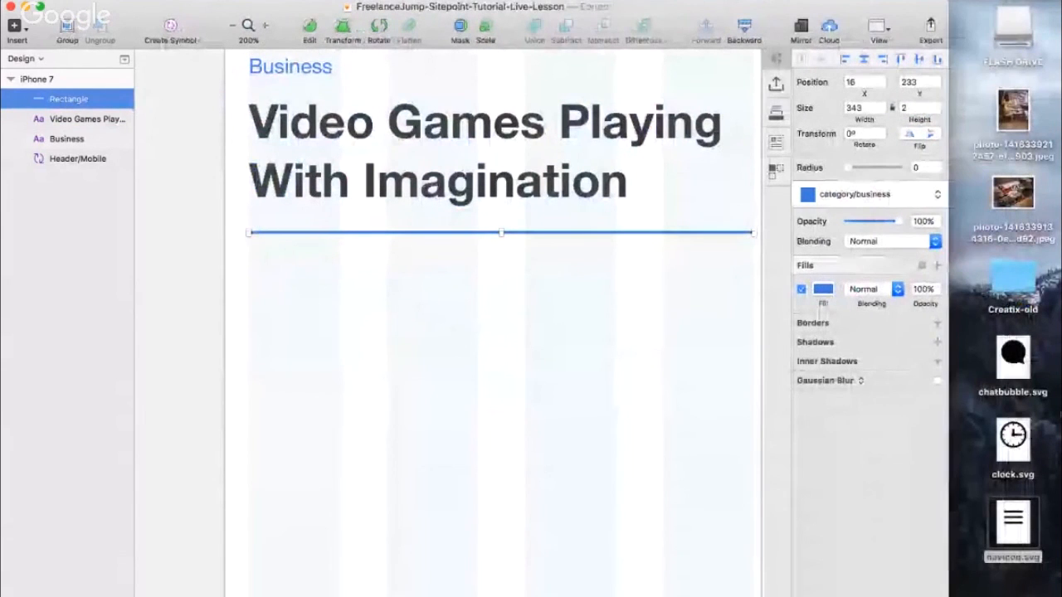
pyautogui.click(1013, 357)
pyautogui.click(1012, 440)
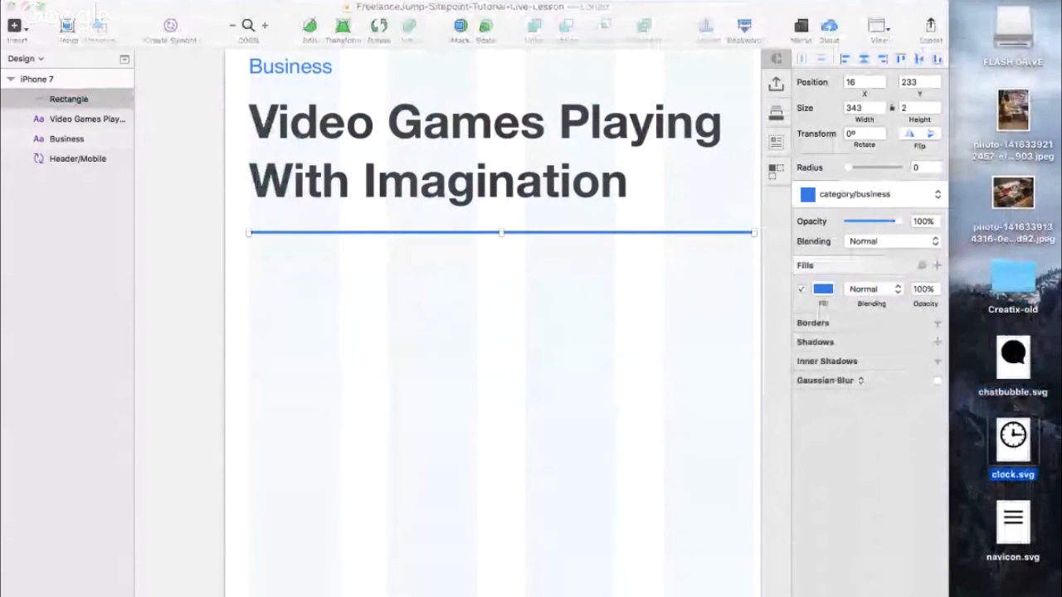
pyautogui.moveTo(1013, 436)
pyautogui.mouseDown()
pyautogui.moveTo(225, 379)
pyautogui.moveTo(417, 353)
pyautogui.mouseUp()
pyautogui.press('super+minus')
pyautogui.press('super+minus')
pyautogui.moveTo(446, 356); pyautogui.dragTo(498, 406)
pyautogui.press('super+plus')
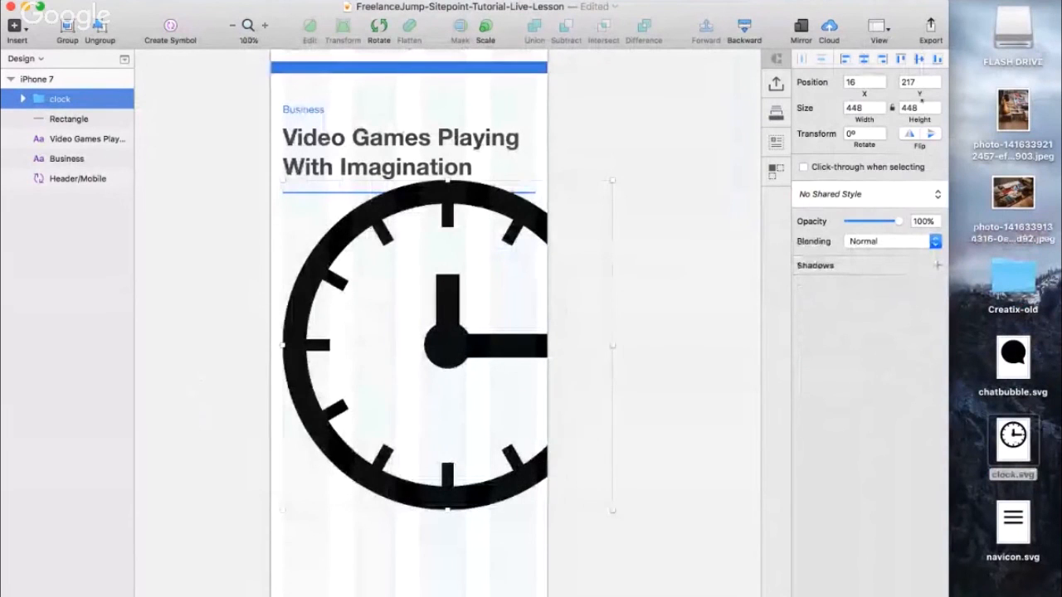
pyautogui.click(859, 108)
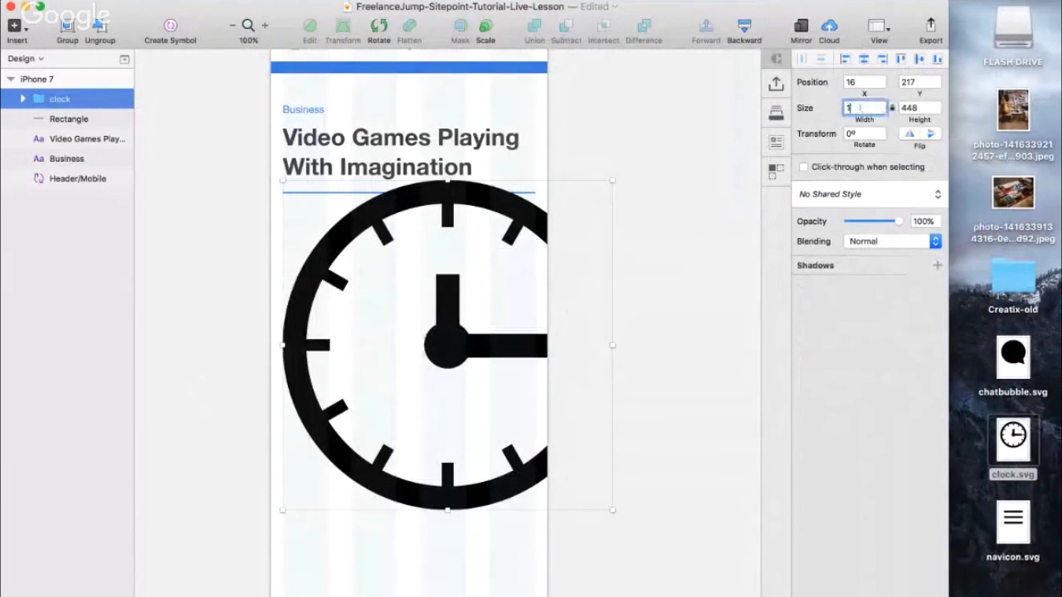
pyautogui.press('Return')
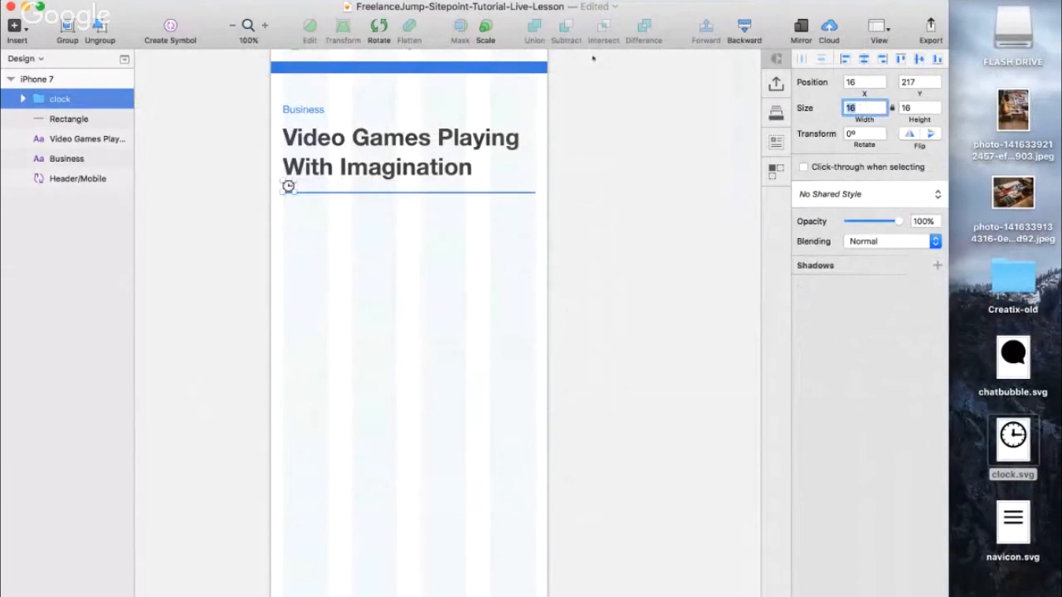
# - Position the clock icon below the blue divider at X 16, Y 243, measuring its distance to the line
pyautogui.scroll(2, 550, 262)
pyautogui.press('super+plus')
pyautogui.press('super+plus')
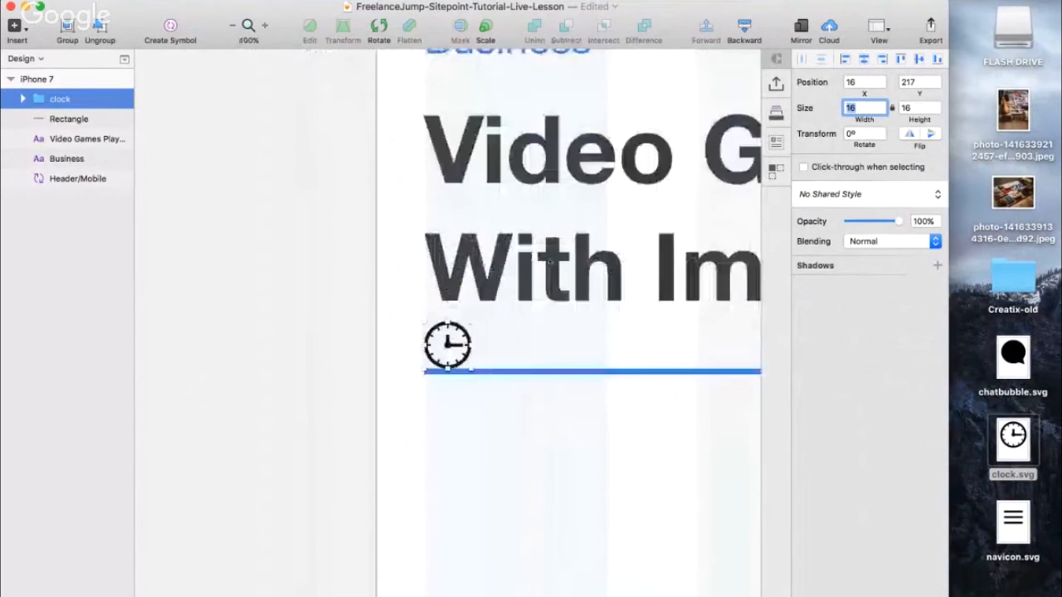
pyautogui.hscroll(1, 550, 262)
pyautogui.hscroll(1, 549, 262)
pyautogui.moveTo(389, 326); pyautogui.dragTo(391, 383)
pyautogui.press('Down')
pyautogui.press('Down')
pyautogui.press('Down')
pyautogui.press('Down')
pyautogui.press('Down')
pyautogui.press('Down')
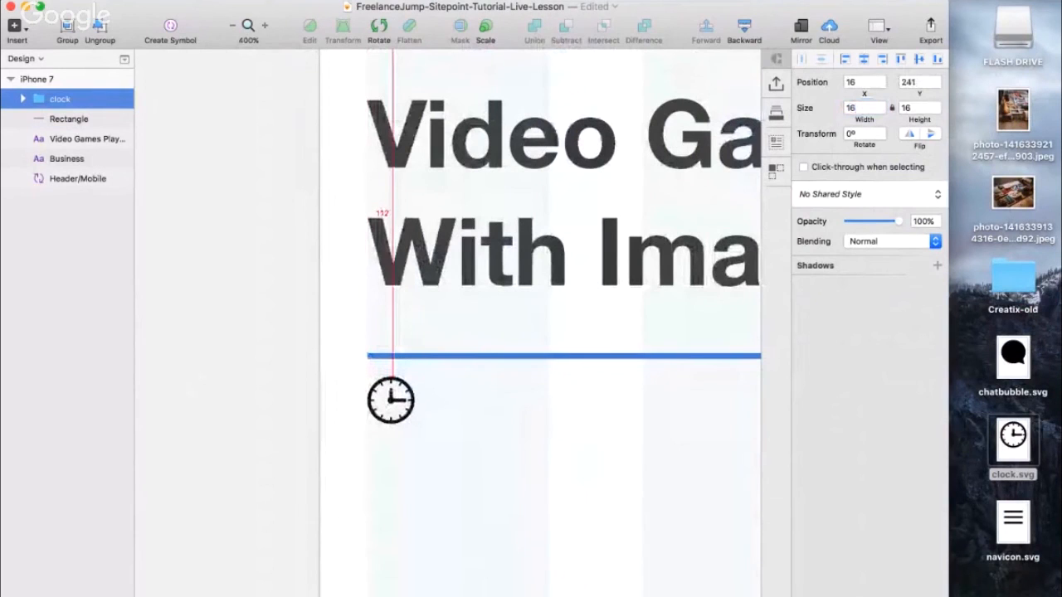
pyautogui.press('alt')
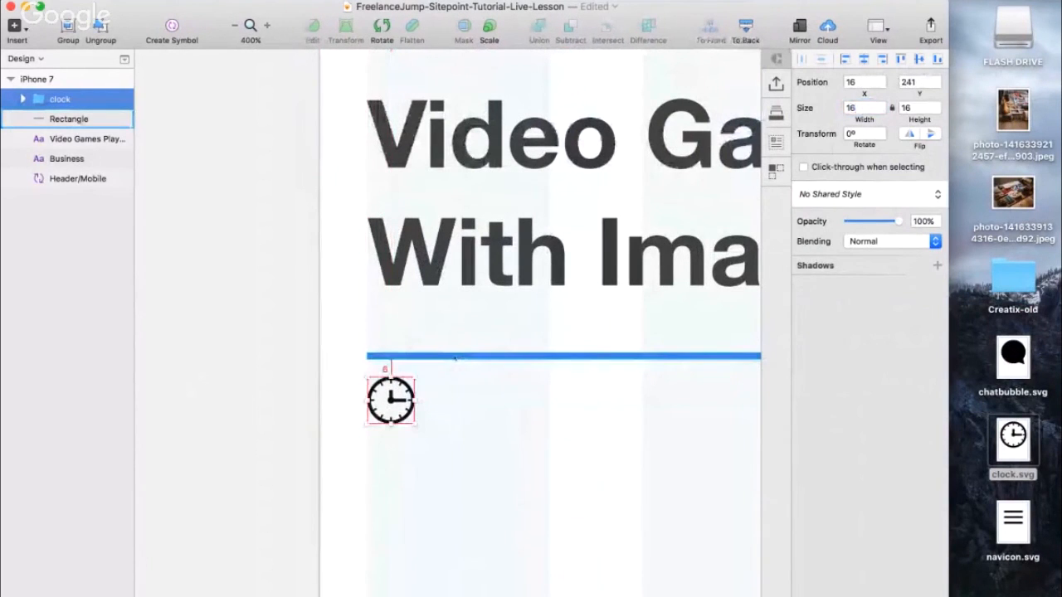
pyautogui.press('Down')
pyautogui.press('Down')
pyautogui.hscroll(3, 509, 420)
pyautogui.scroll(-1, 509, 419)
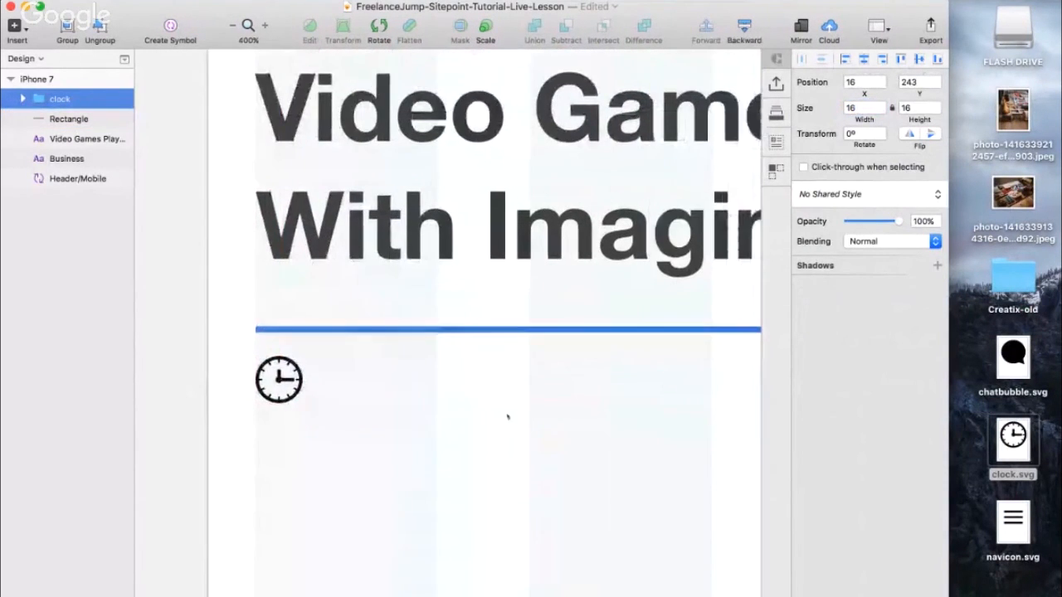
# - Ungroup the clock icon and combine its two shapes with Subtract, after undoing a trial Union
pyautogui.press('super+minus')
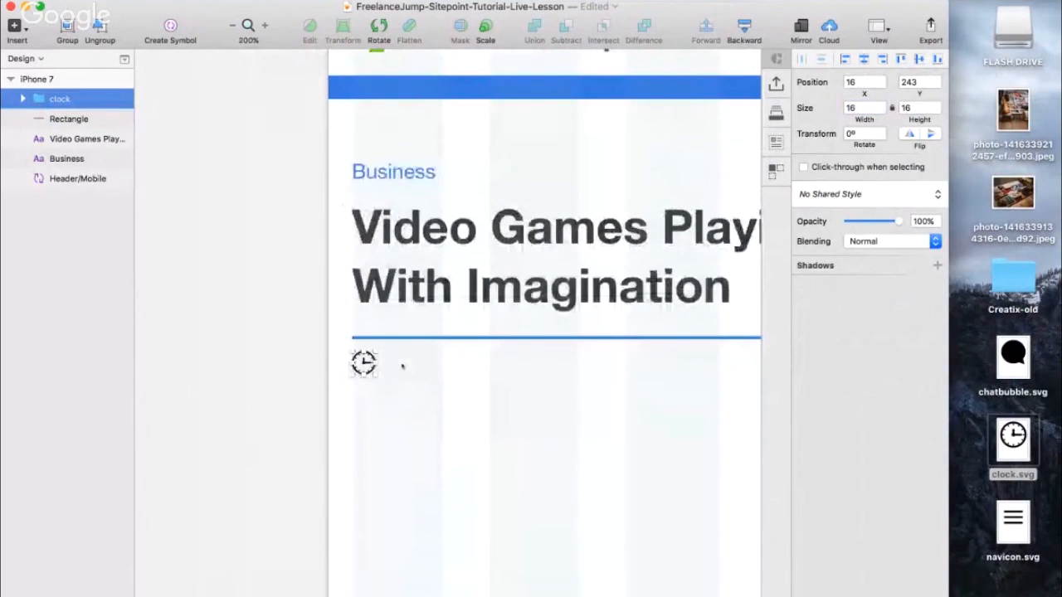
pyautogui.press('super+shift+g')
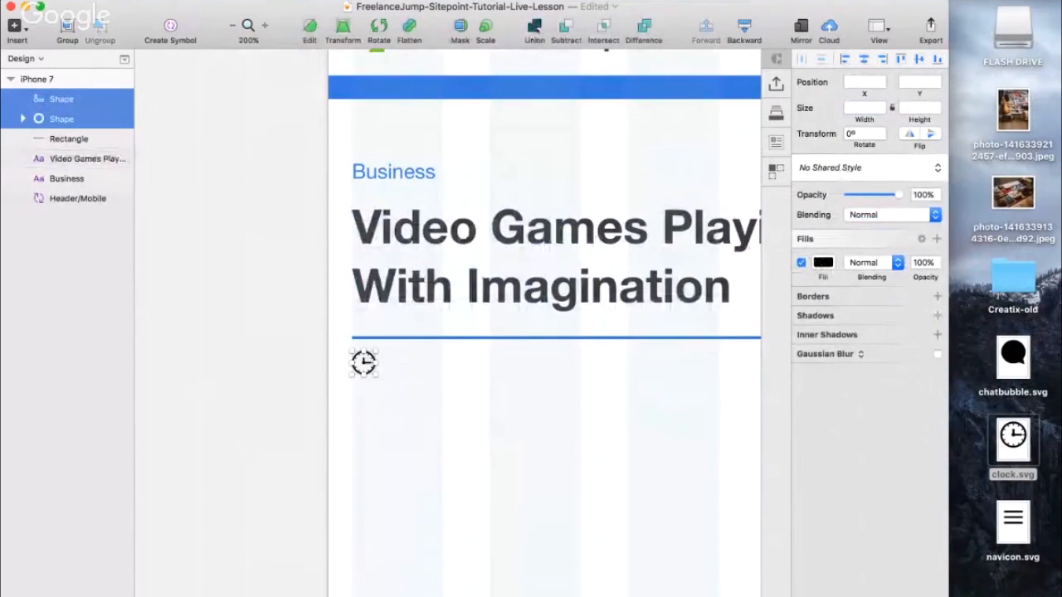
pyautogui.click(534, 29)
pyautogui.press('super+z')
pyautogui.click(565, 30)
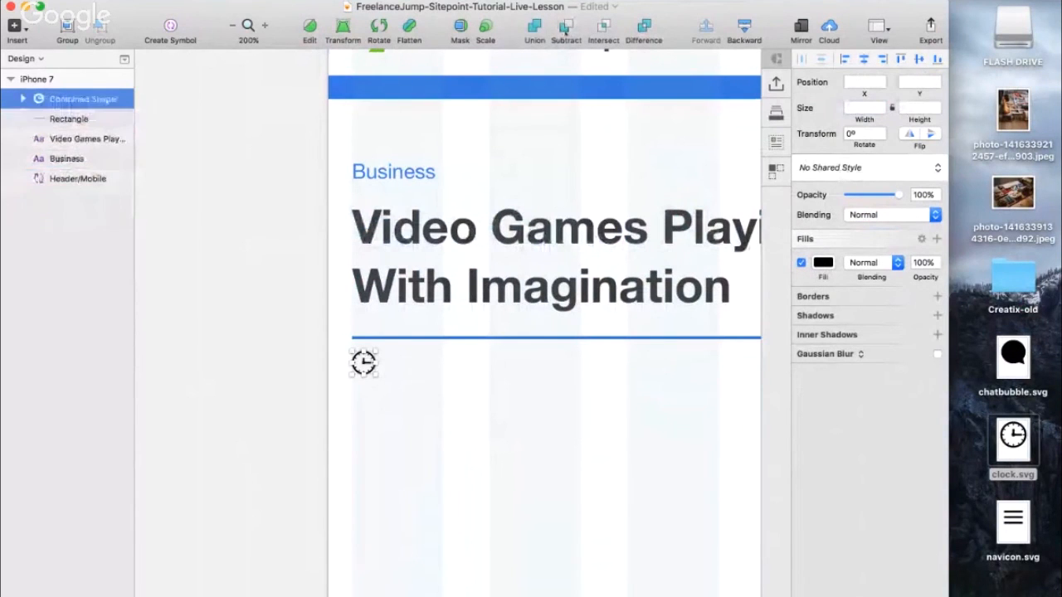
# - Rename the combined icon shape as clock
pyautogui.hscroll(3, 416, 418)
pyautogui.hscroll(2, 416, 418)
pyautogui.press('super+r')
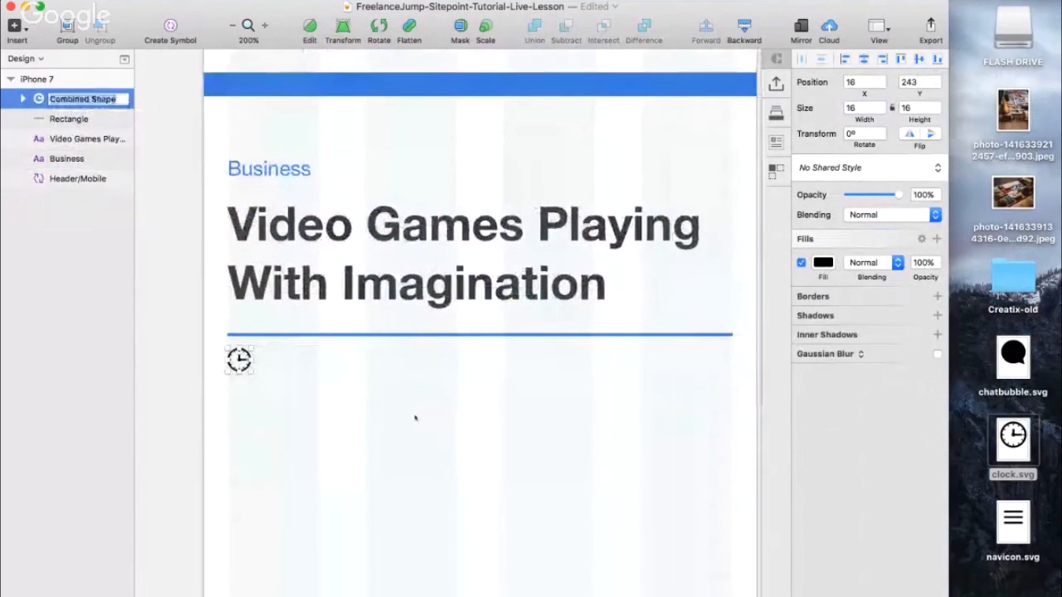
pyautogui.write('clock')
pyautogui.press('Return')
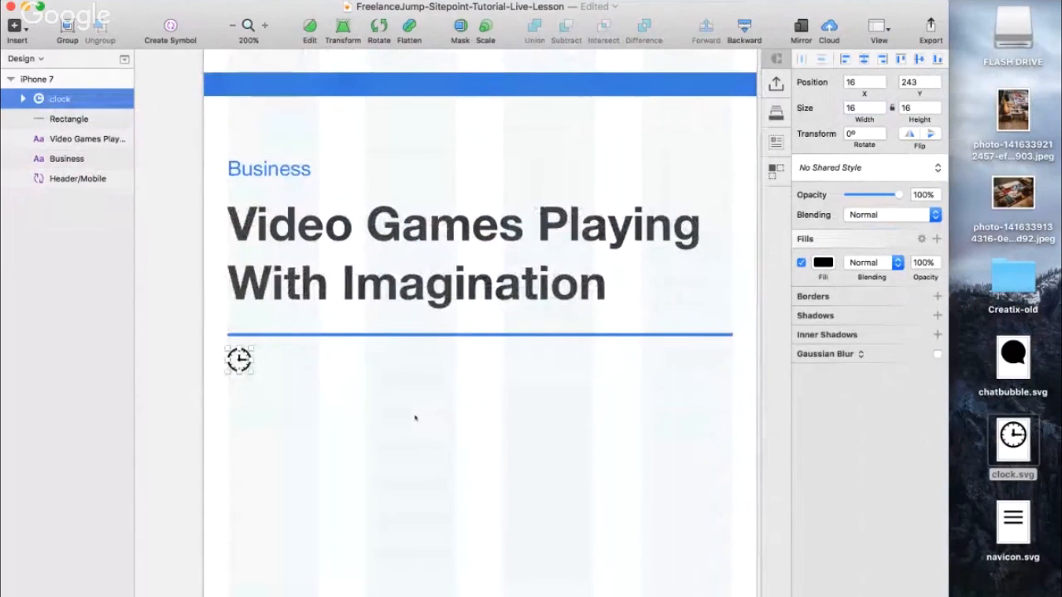
# - Rename the blue divider rectangle under the headline as post-banner
pyautogui.click(509, 336)
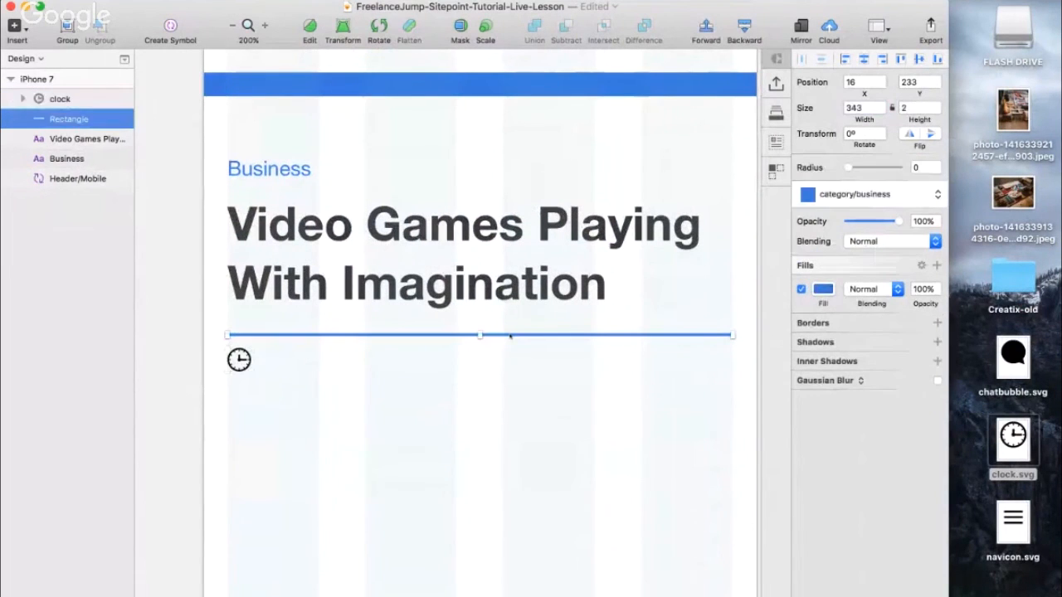
pyautogui.press('super+r')
pyautogui.write('banne')
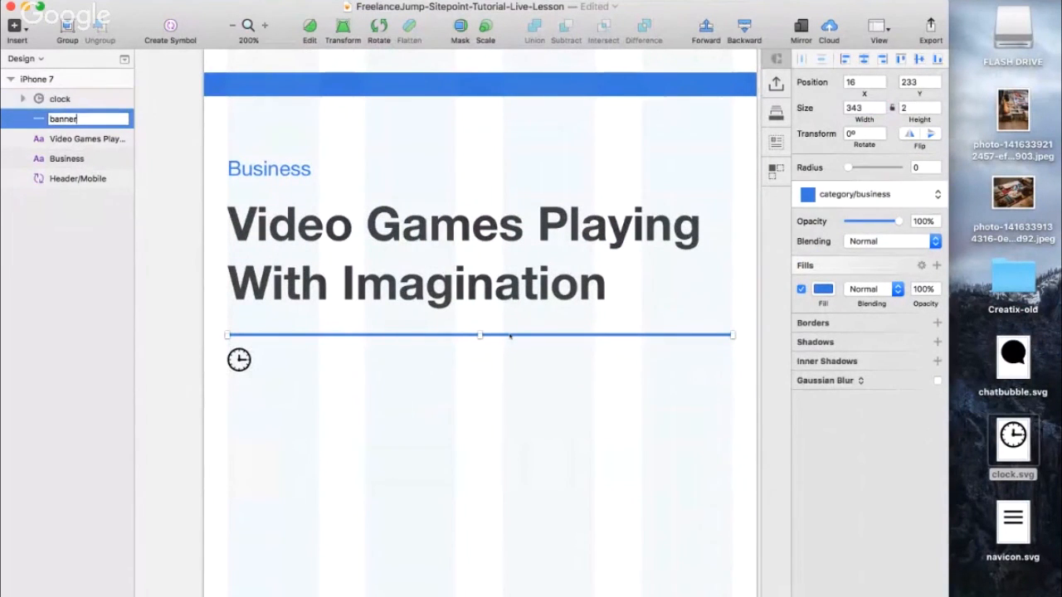
pyautogui.write('r')
pyautogui.press('super+Left')
pyautogui.write('post-')
pyautogui.press('Return')
pyautogui.click(483, 493)
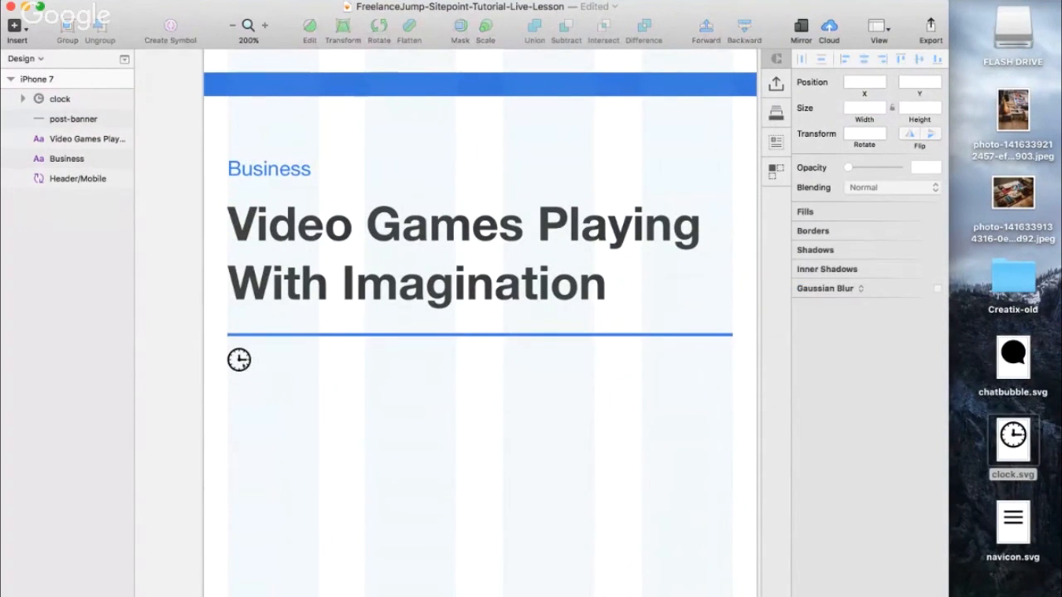
# - Fill the clock icon with the document's medium grey 9B9B9B, after trying the light grey F4F4F4
pyautogui.click(239, 359)
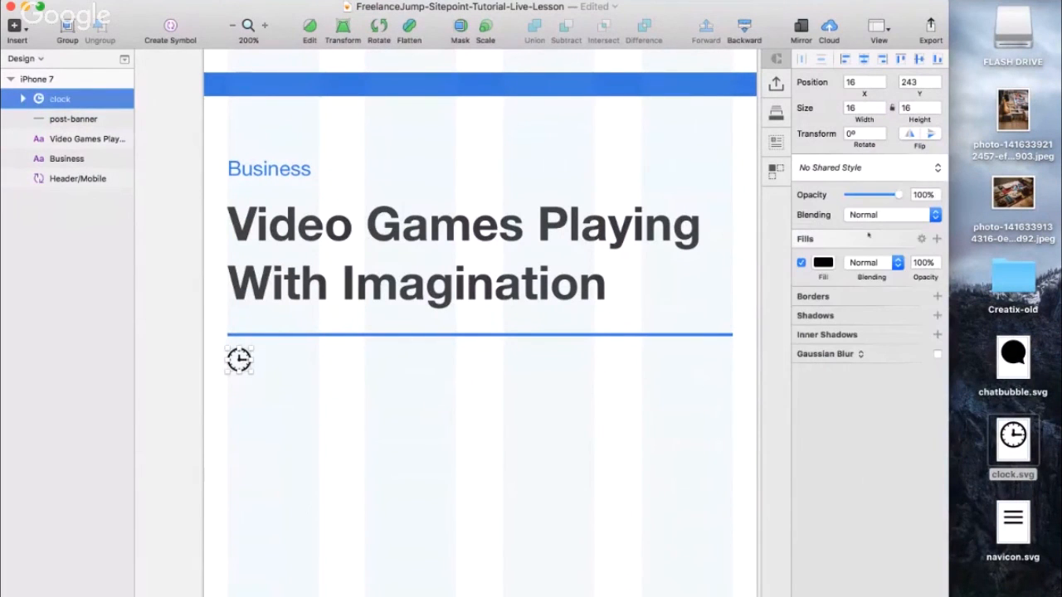
pyautogui.click(823, 262)
pyautogui.click(821, 522)
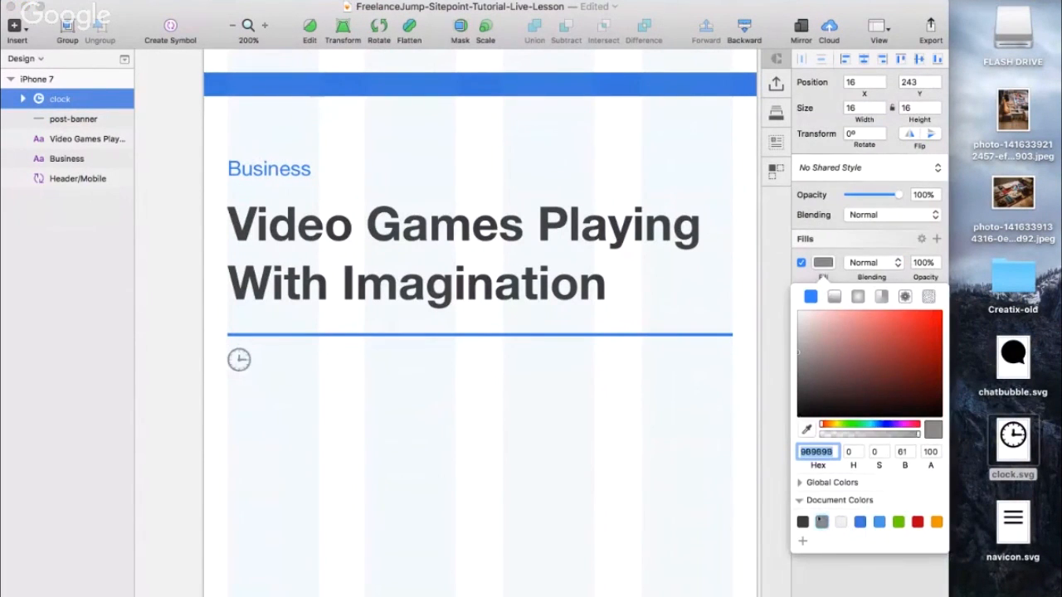
pyautogui.click(840, 522)
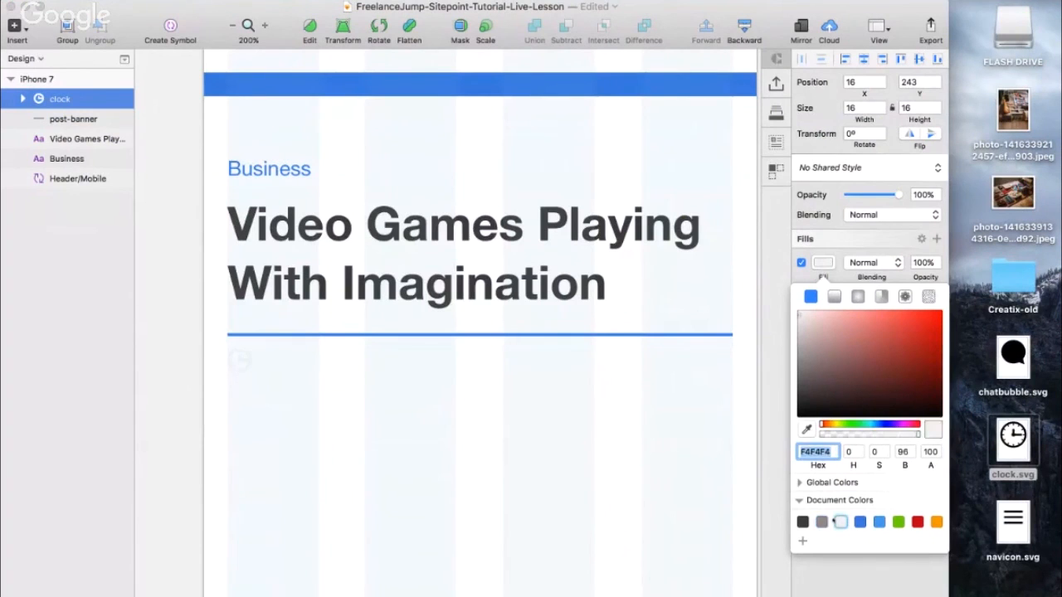
pyautogui.click(821, 521)
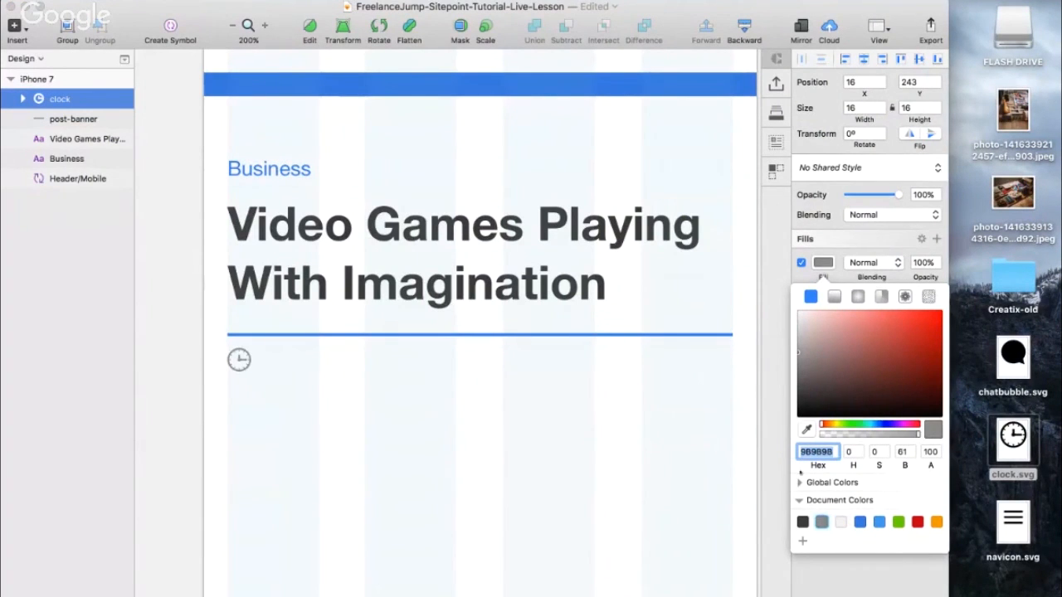
pyautogui.click(331, 379)
pyautogui.press('super+minus')
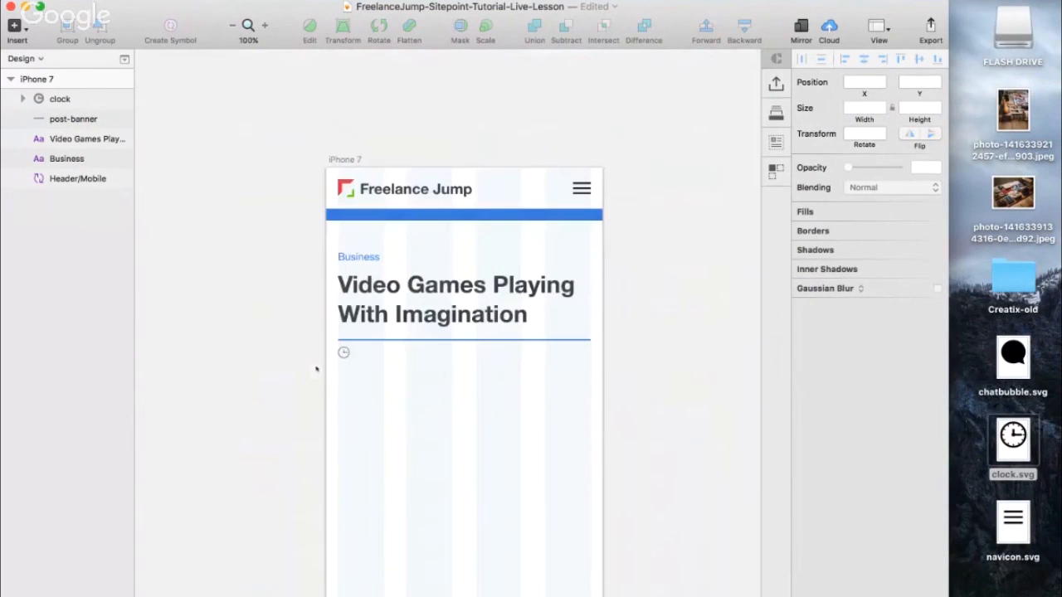
# - Add a placeholder text layer beneath the divider, just to the right of the clock icon
pyautogui.press('super+plus')
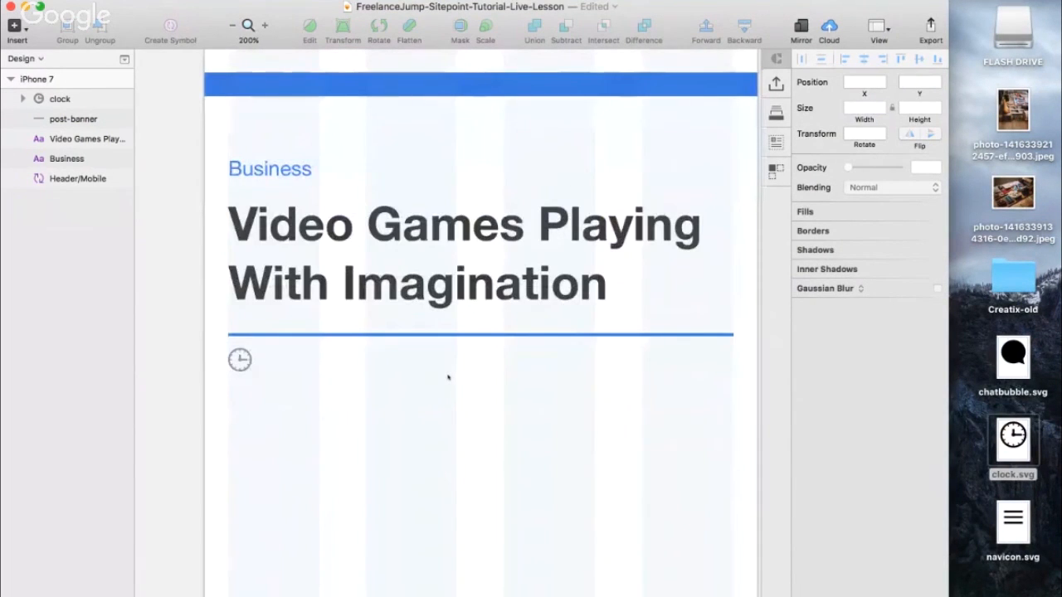
pyautogui.press('t')
pyautogui.click(279, 360)
pyautogui.click(410, 396)
pyautogui.click(412, 375)
pyautogui.doubleClick(414, 364)
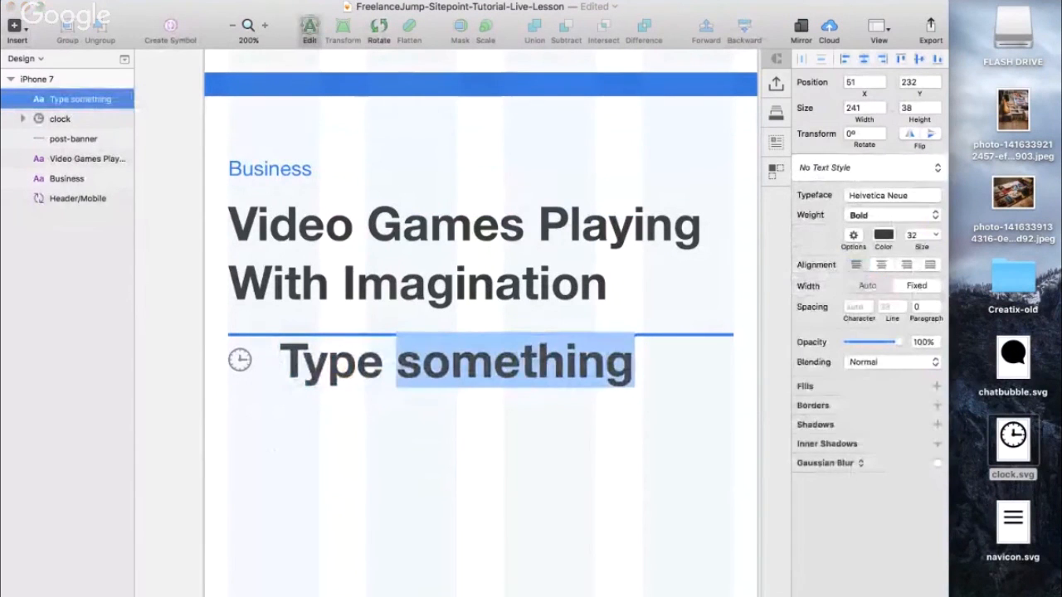
pyautogui.click(404, 504)
pyautogui.click(422, 361)
pyautogui.moveTo(467, 340)
pyautogui.mouseDown()
pyautogui.moveTo(448, 340)
pyautogui.moveTo(457, 340)
pyautogui.mouseUp()
# - Apply the meta text style to the placeholder and line it up with the clock icon at Y 243
pyautogui.click(902, 166)
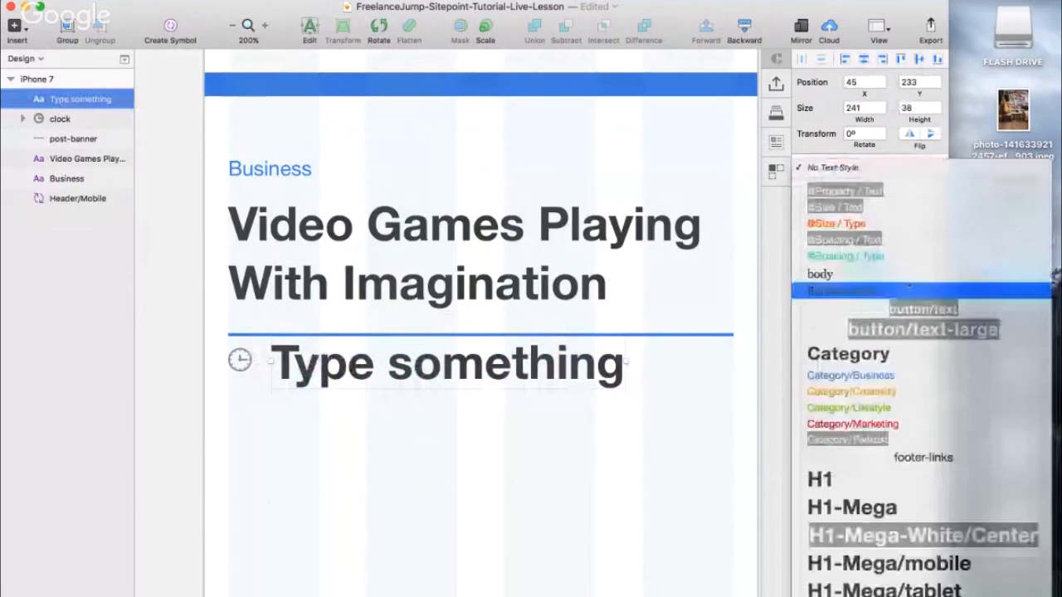
pyautogui.scroll(-5, 908, 285)
pyautogui.scroll(-10, 908, 285)
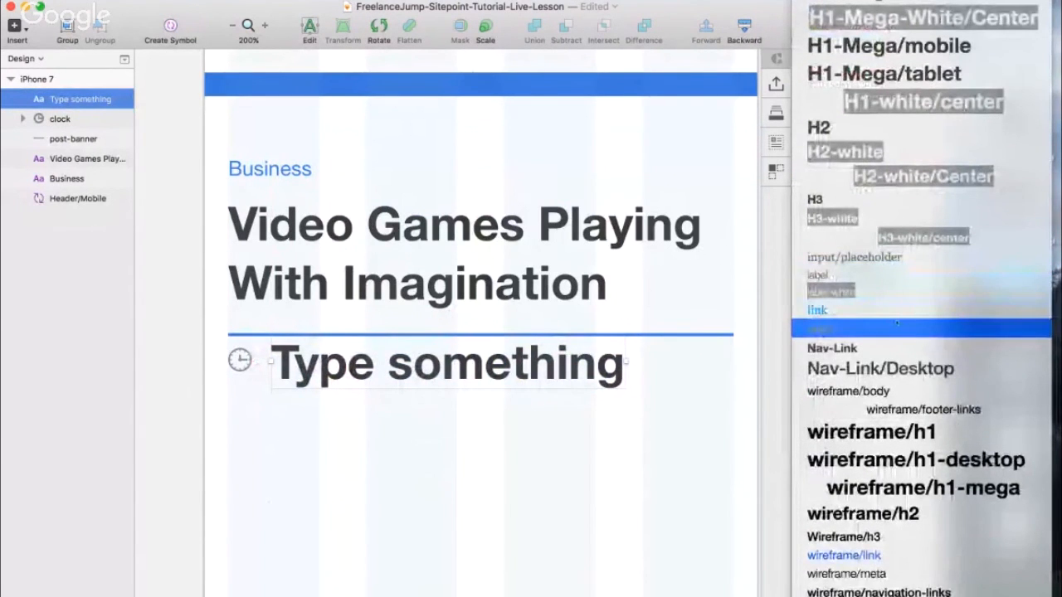
pyautogui.click(896, 329)
pyautogui.moveTo(366, 359); pyautogui.dragTo(367, 363)
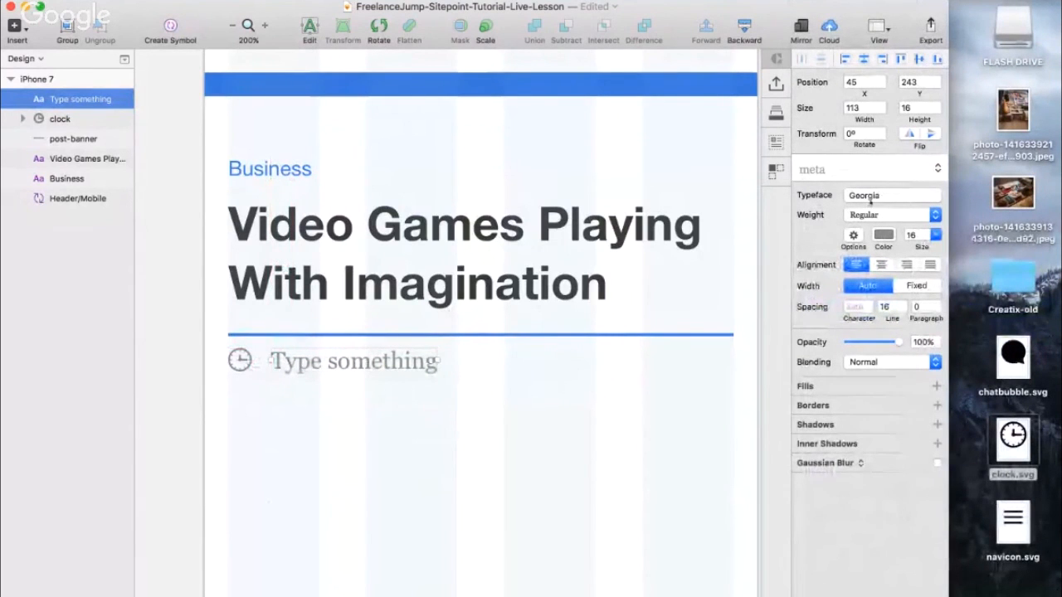
pyautogui.moveTo(947, 186)
pyautogui.mouseDown()
pyautogui.moveTo(1005, 199)
pyautogui.moveTo(991, 207)
pyautogui.mouseUp()
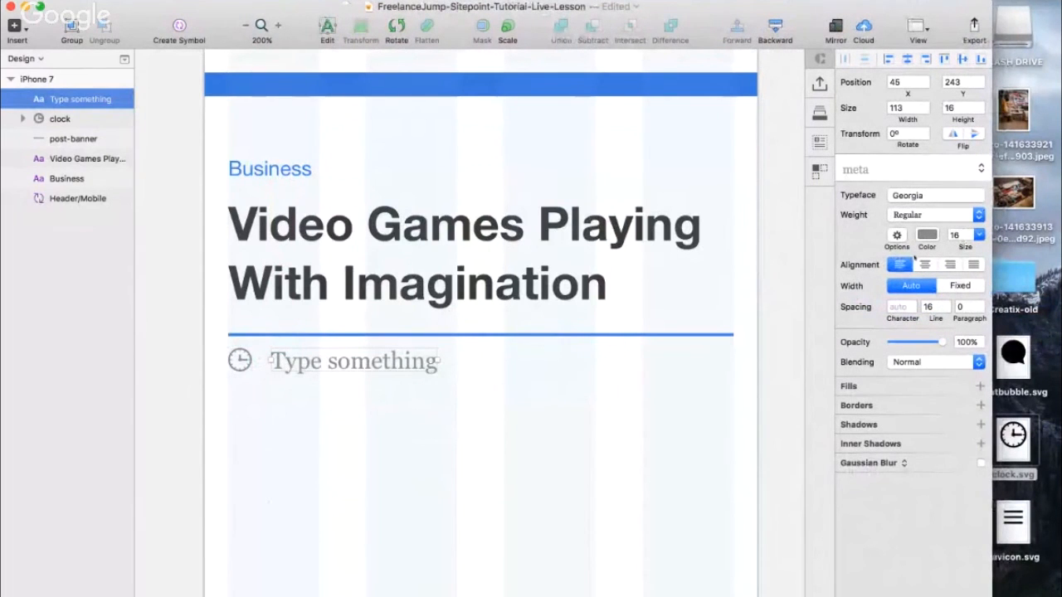
pyautogui.click(926, 235)
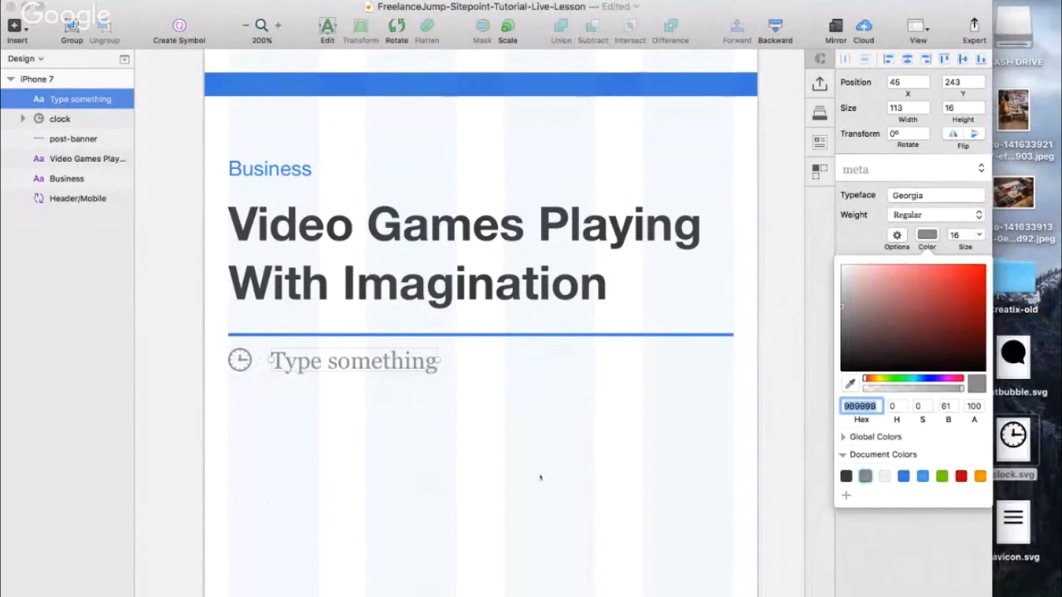
pyautogui.click(455, 459)
# - Move the placeholder closer to the clock icon at X 40 and compare it with the post dates in the finished mobile home design
pyautogui.click(356, 362)
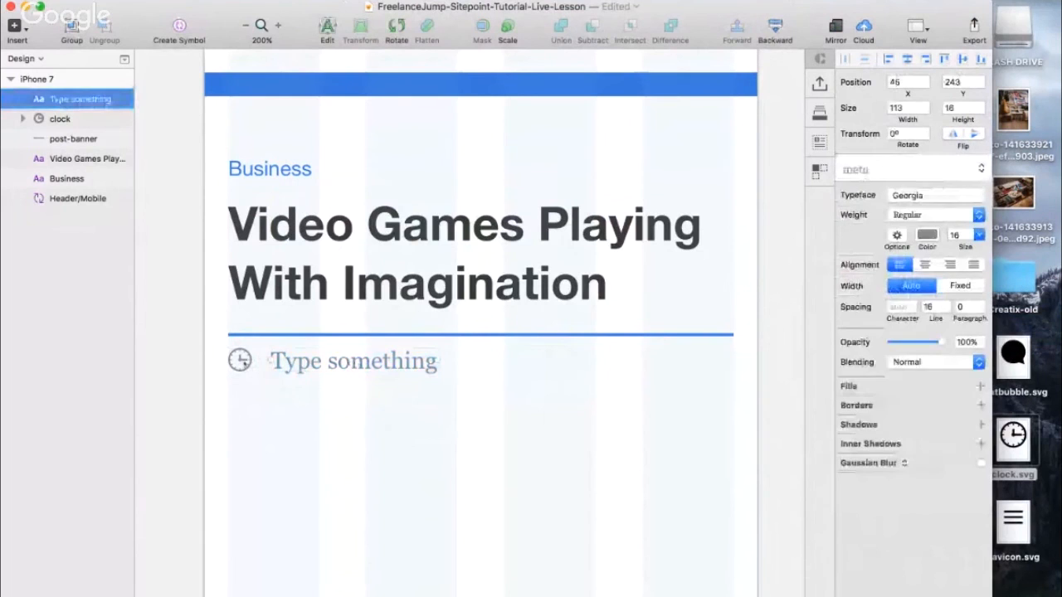
pyautogui.press('Left')
pyautogui.press('Left')
pyautogui.press('Left')
pyautogui.press('Left')
pyautogui.press('Left')
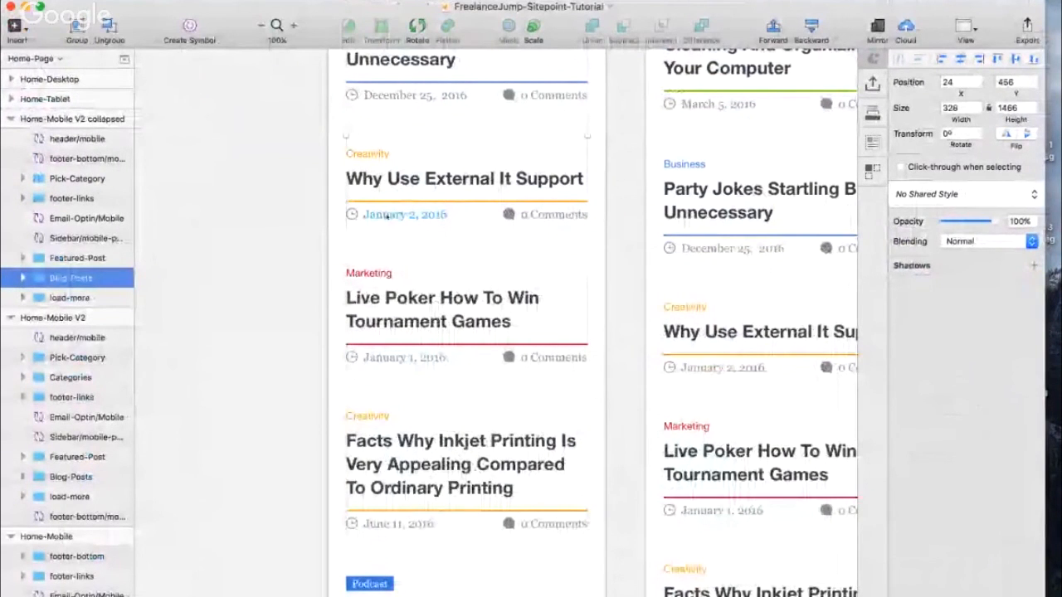
pyautogui.click(386, 215)
pyautogui.click(332, 227)
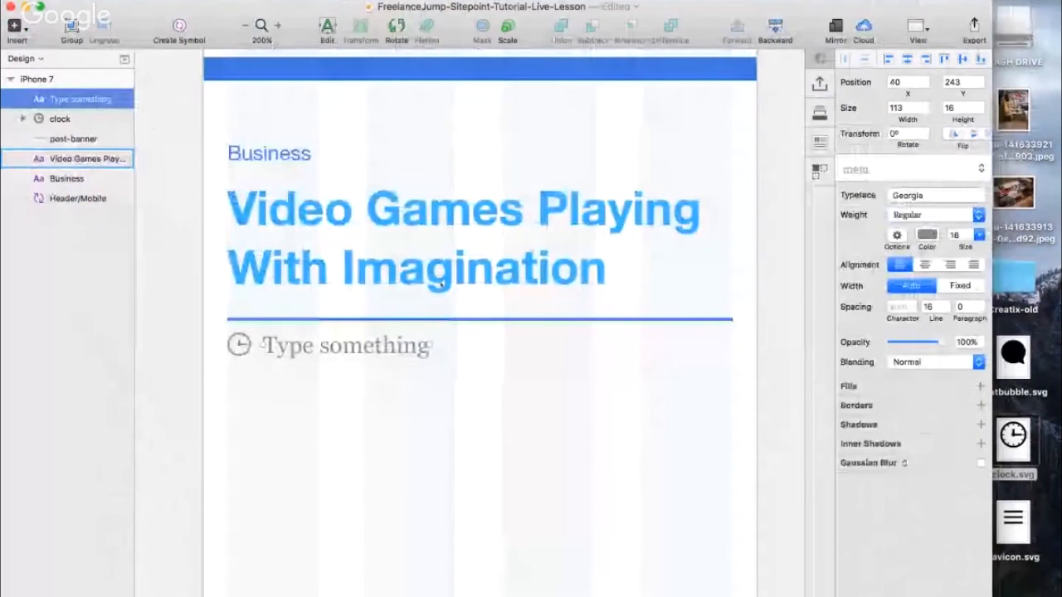
# - Convert the clock shape into a symbol named icon/clock on the Symbols page
pyautogui.click(240, 345)
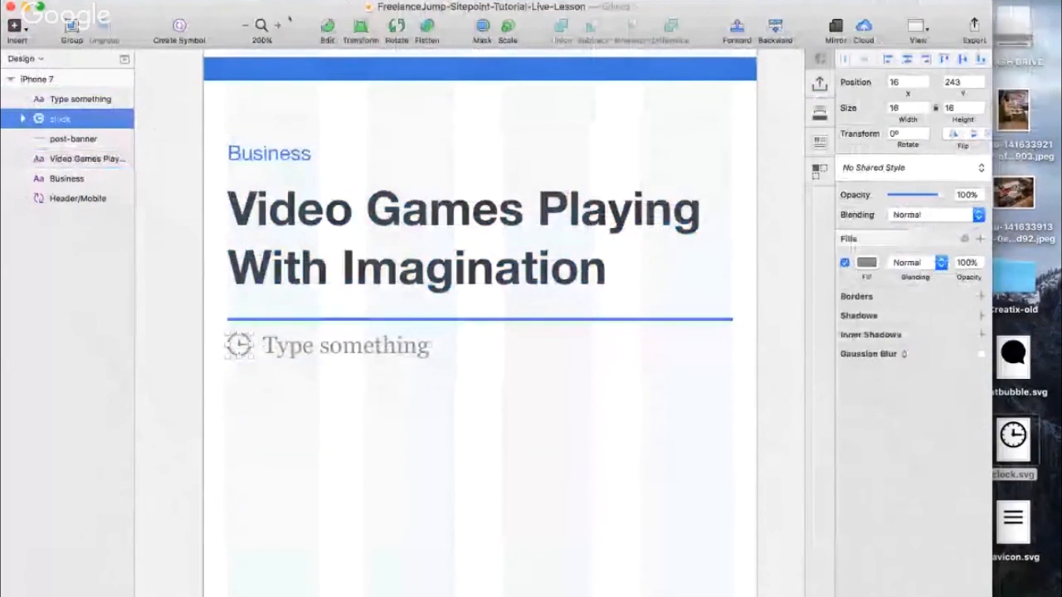
pyautogui.click(176, 28)
pyautogui.press('Up')
pyautogui.write('icon/')
pyautogui.press('Return')
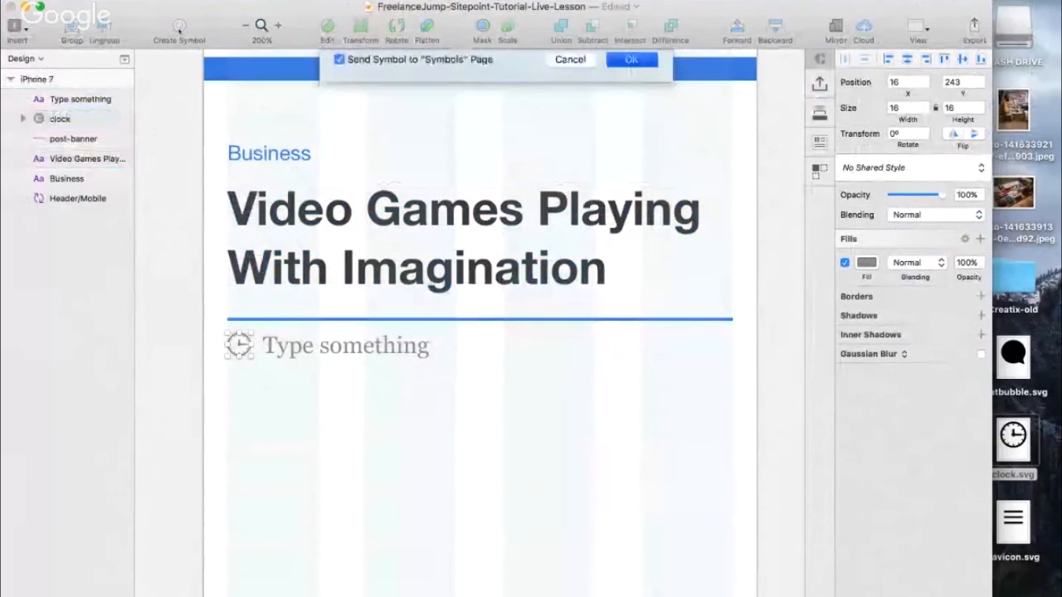
# - Fill the placeholder text beside the clock icon with a generated date in DD MMM Y format
pyautogui.click(359, 348)
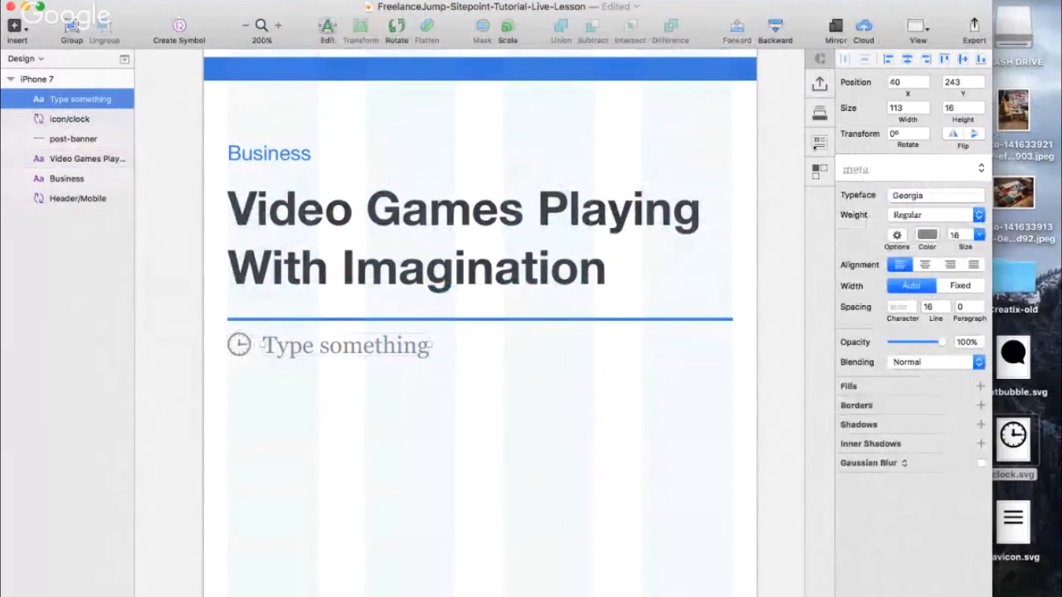
pyautogui.click(820, 143)
pyautogui.moveTo(666, 272)
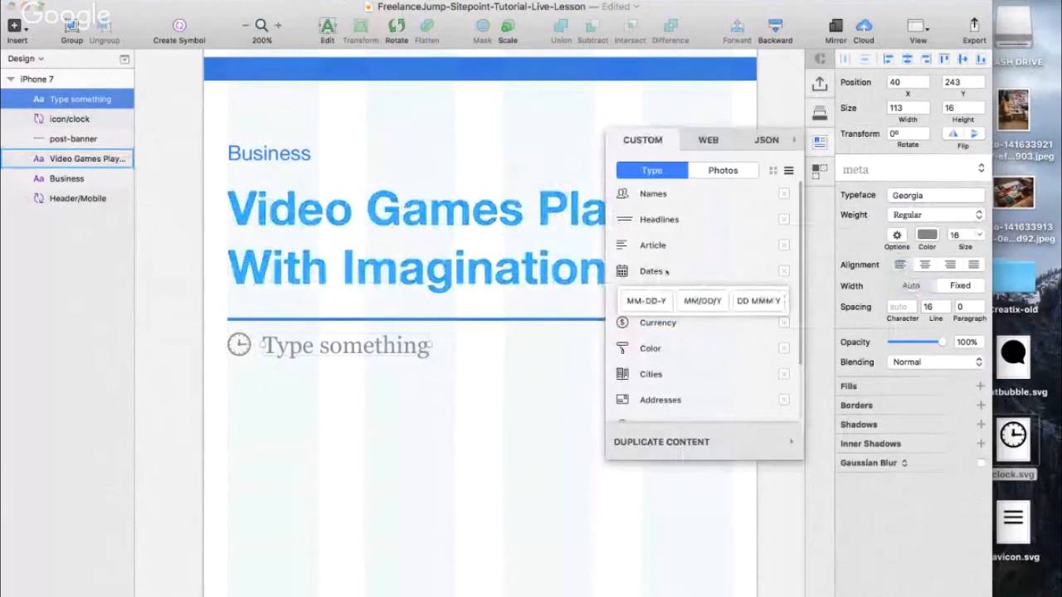
pyautogui.click(756, 303)
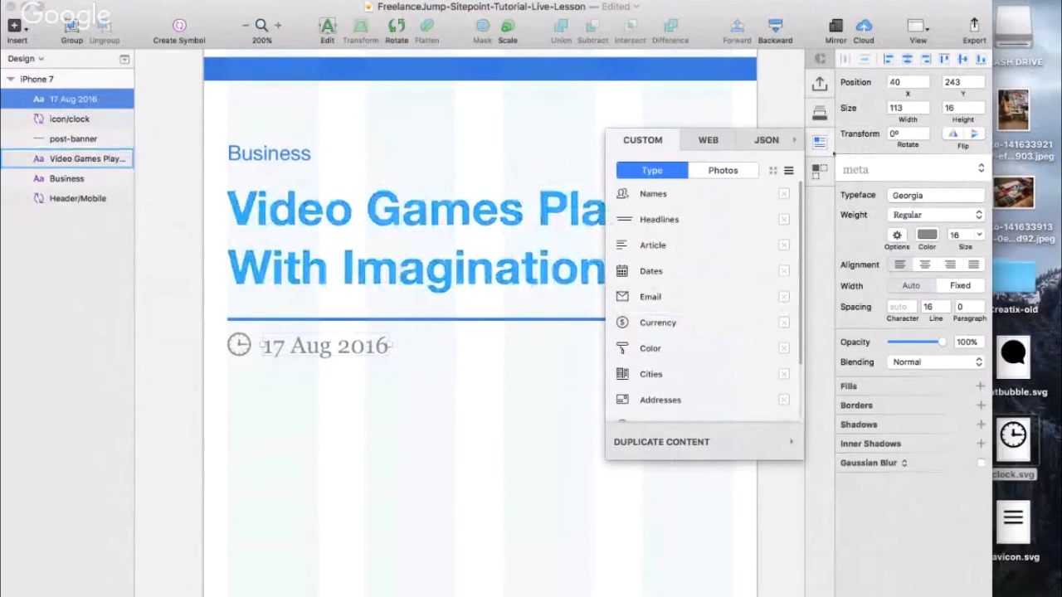
pyautogui.click(819, 142)
pyautogui.press('super+minus')
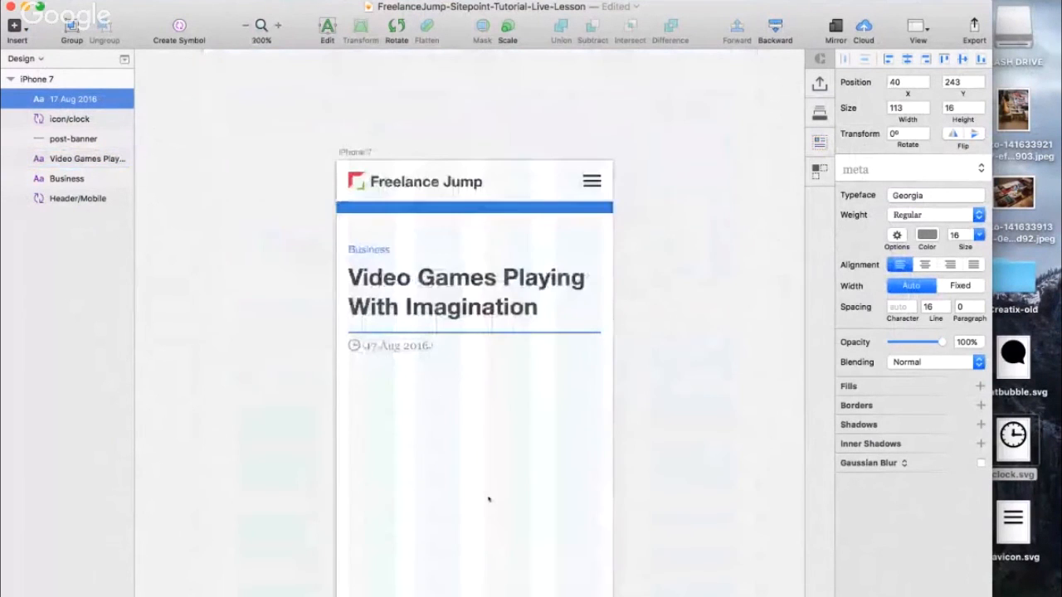
pyautogui.press('super+plus')
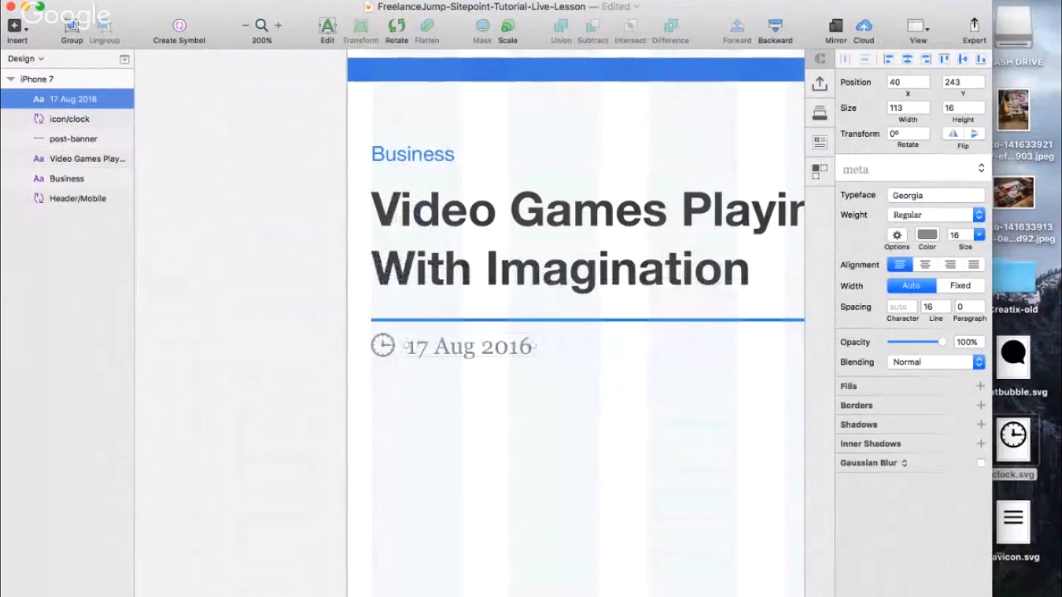
pyautogui.moveTo(991, 553); pyautogui.dragTo(1060, 553)
pyautogui.click(524, 504)
pyautogui.hscroll(5, 523, 504)
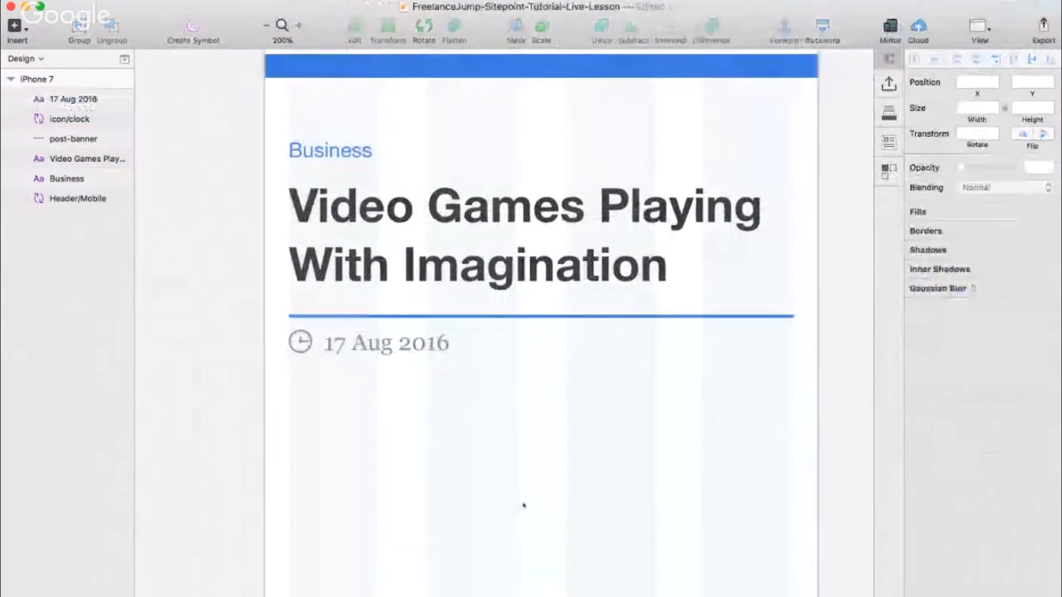
pyautogui.click(290, 344)
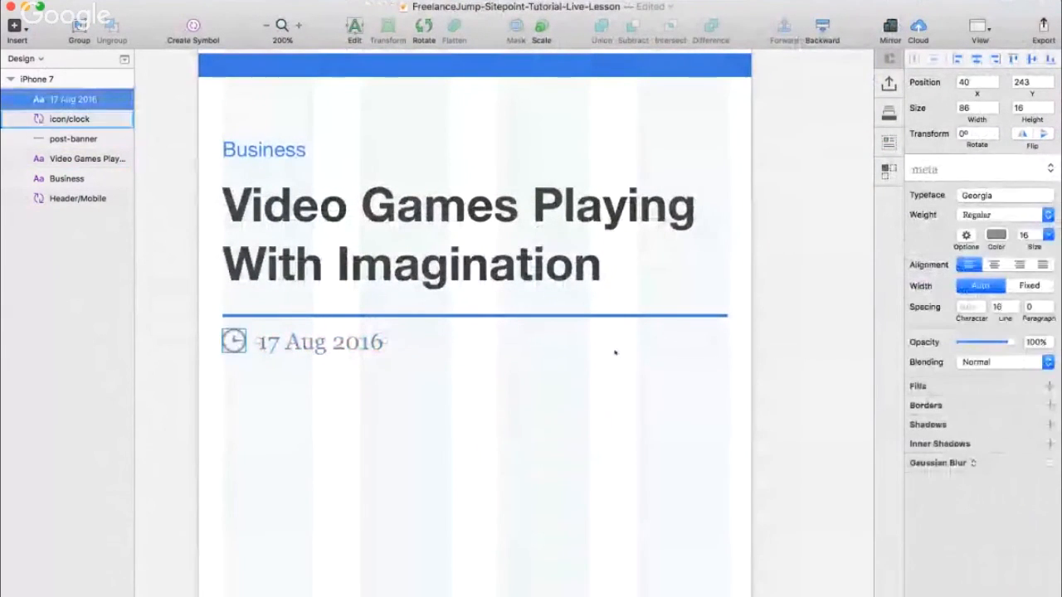
# - Place chatbubble.svg from the desktop on the artboard and scale it proportionally to 16 × 16
pyautogui.moveTo(1059, 412); pyautogui.dragTo(917, 411)
pyautogui.click(578, 370)
pyautogui.hscroll(3, 578, 370)
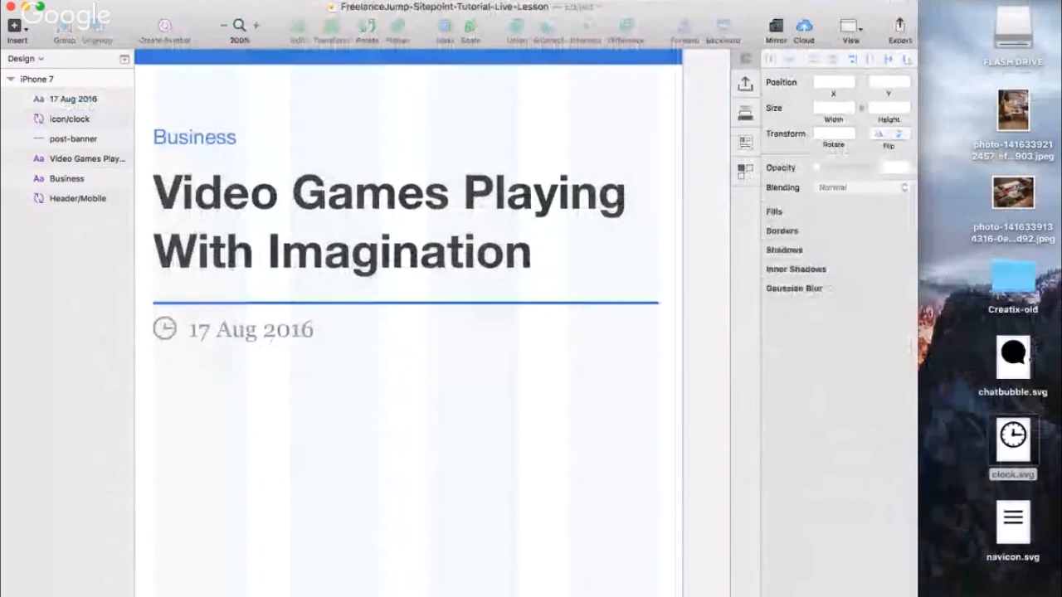
pyautogui.click(1013, 355)
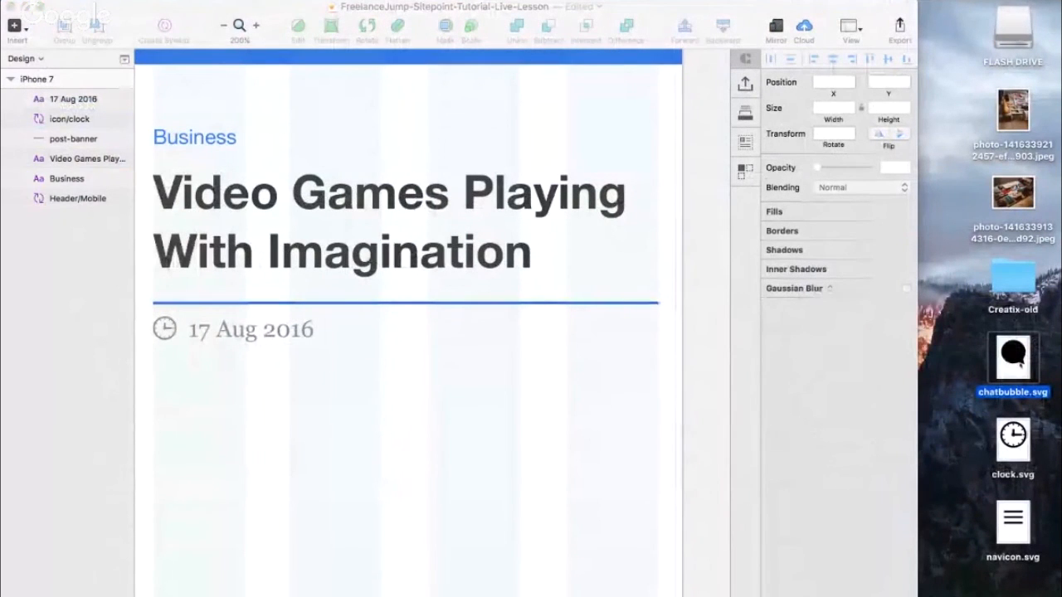
pyautogui.moveTo(1022, 358); pyautogui.dragTo(417, 419)
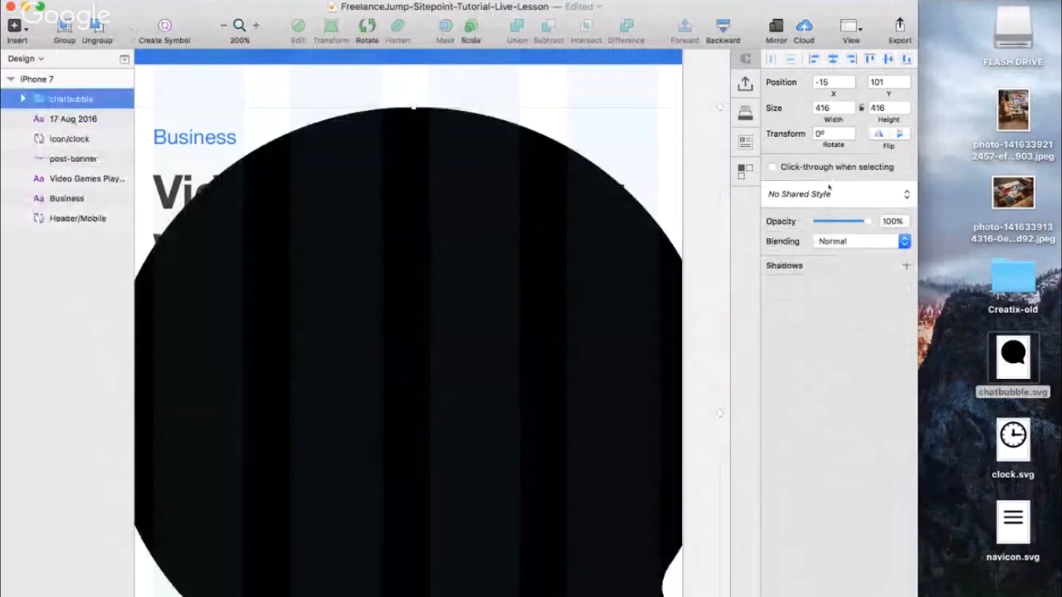
pyautogui.click(819, 108)
pyautogui.write('1')
pyautogui.press('Return')
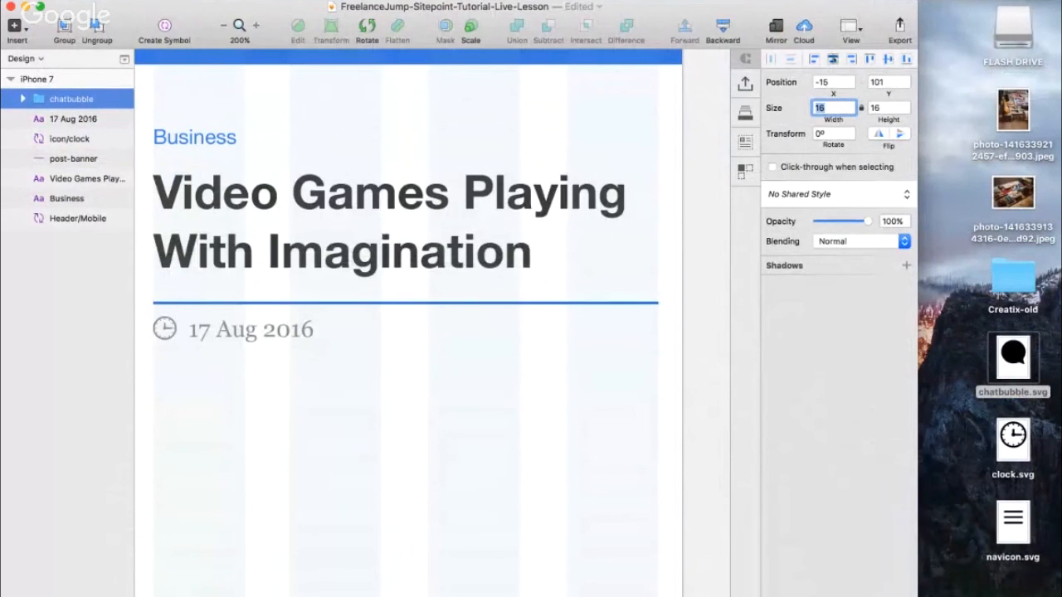
# - Move the chat bubble beneath the divider to the right of the date and ungroup it down to its single shape
pyautogui.click(832, 59)
pyautogui.moveTo(406, 118); pyautogui.dragTo(458, 332)
pyautogui.press('super+shift+g')
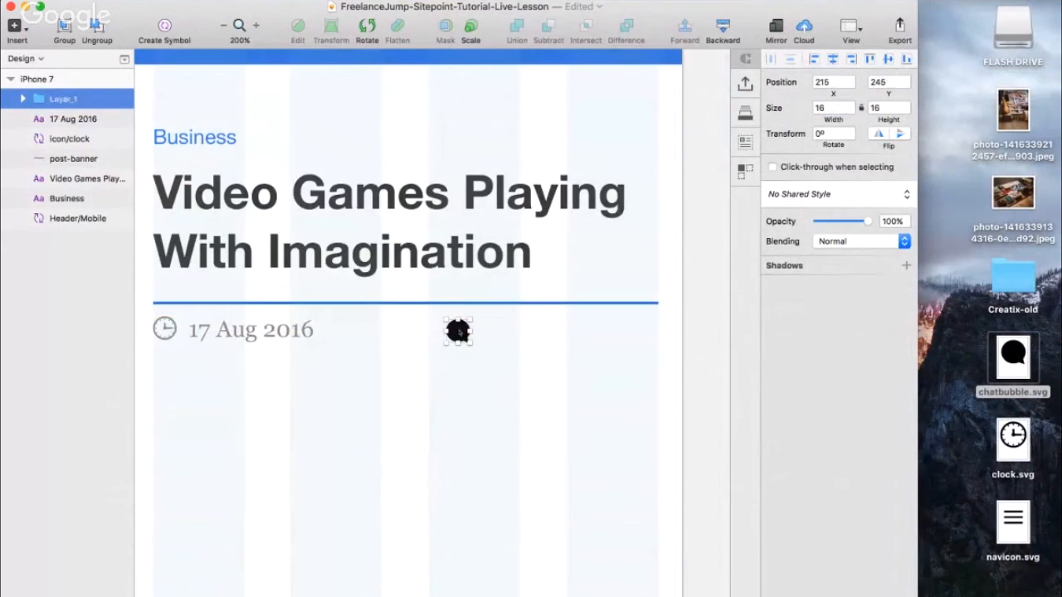
pyautogui.press('super+shift+g')
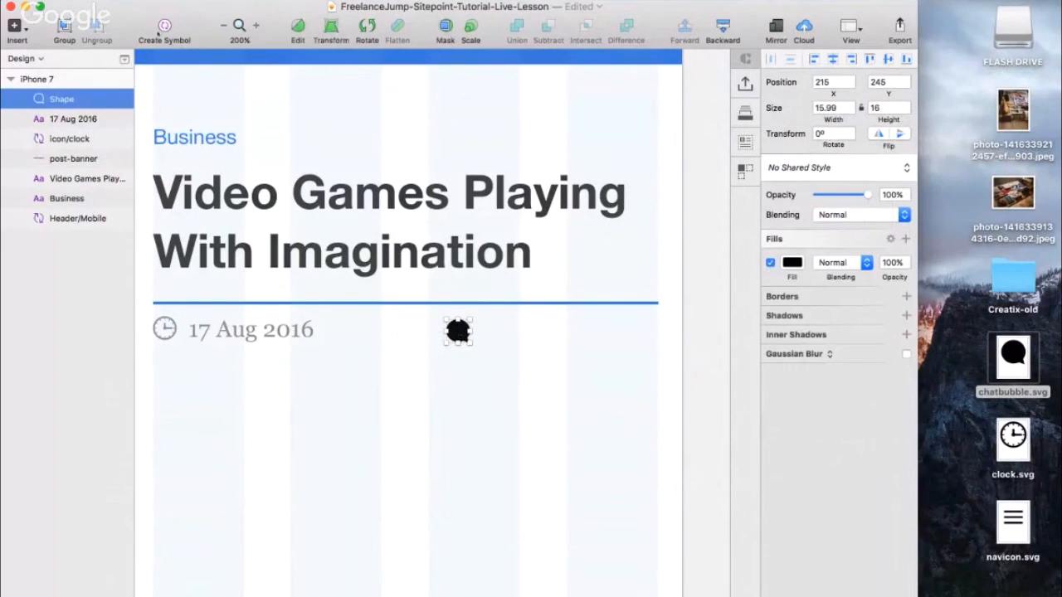
# - Fill the chat bubble shape with the document's medium grey 9B9B9B
pyautogui.click(792, 263)
pyautogui.click(790, 522)
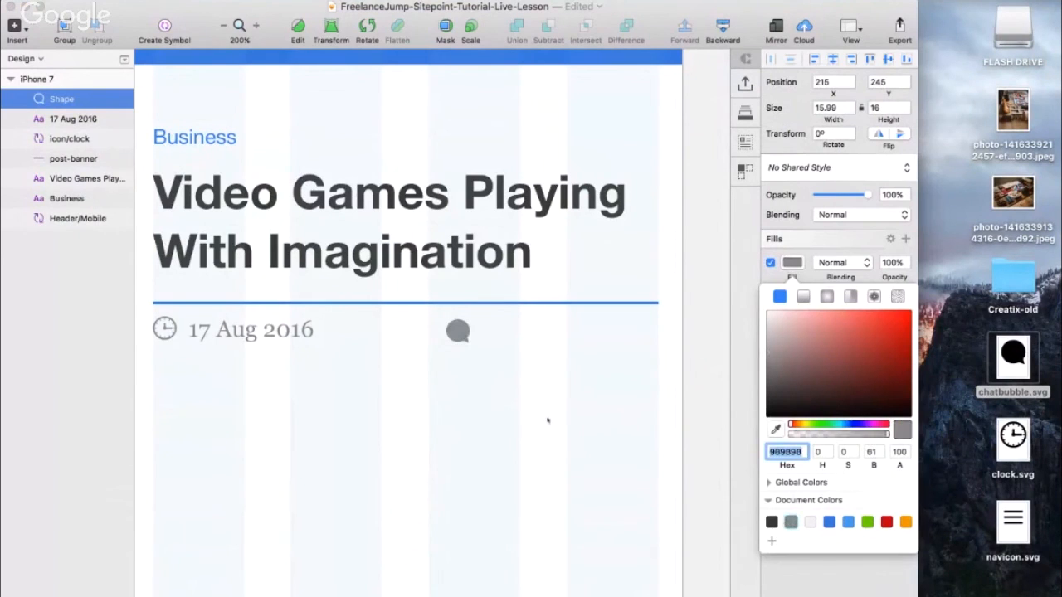
pyautogui.click(549, 420)
pyautogui.moveTo(918, 377); pyautogui.dragTo(1060, 378)
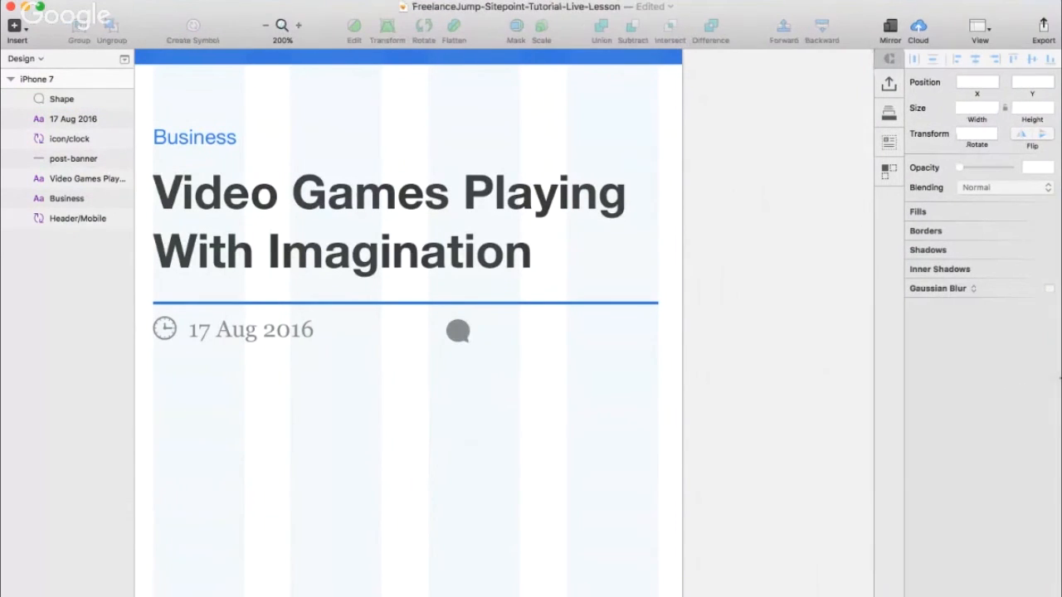
# - Position the chat bubble at X 203, Y 243, level with the clock icon
pyautogui.moveTo(458, 331); pyautogui.dragTo(441, 331)
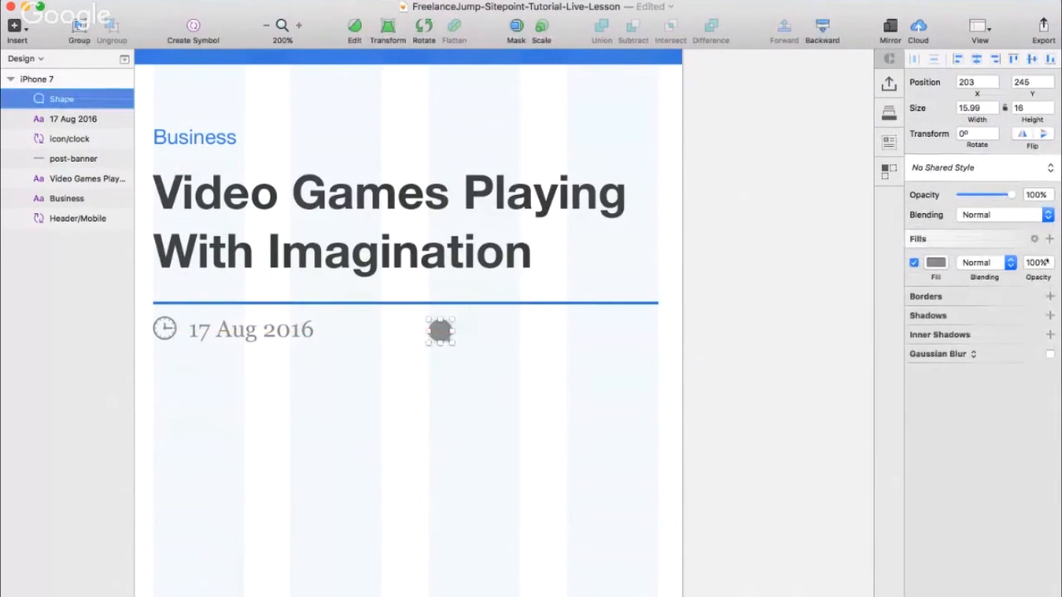
pyautogui.hscroll(-3, 502, 350)
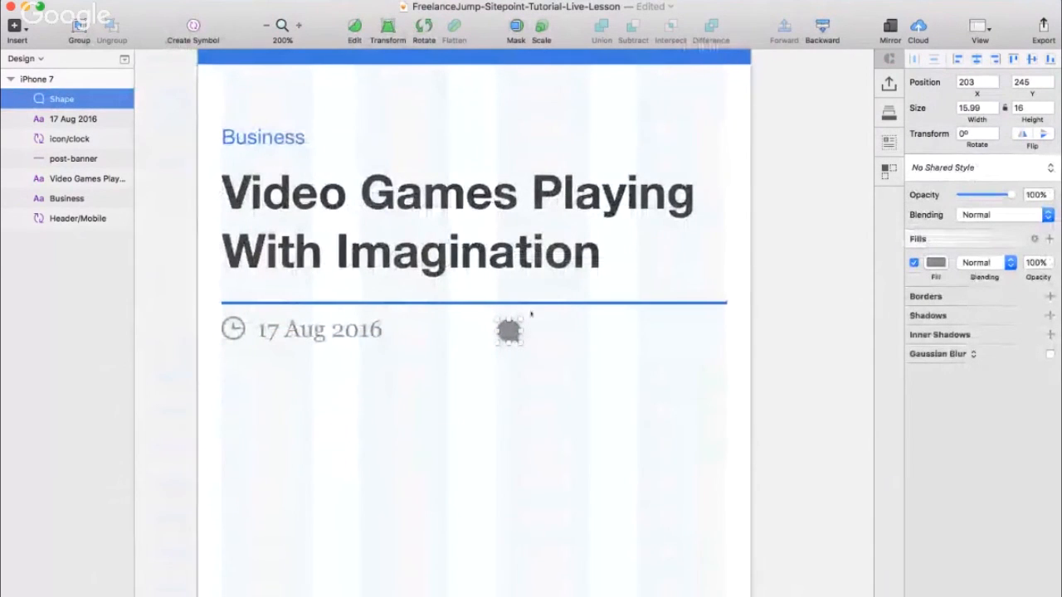
pyautogui.press('alt')
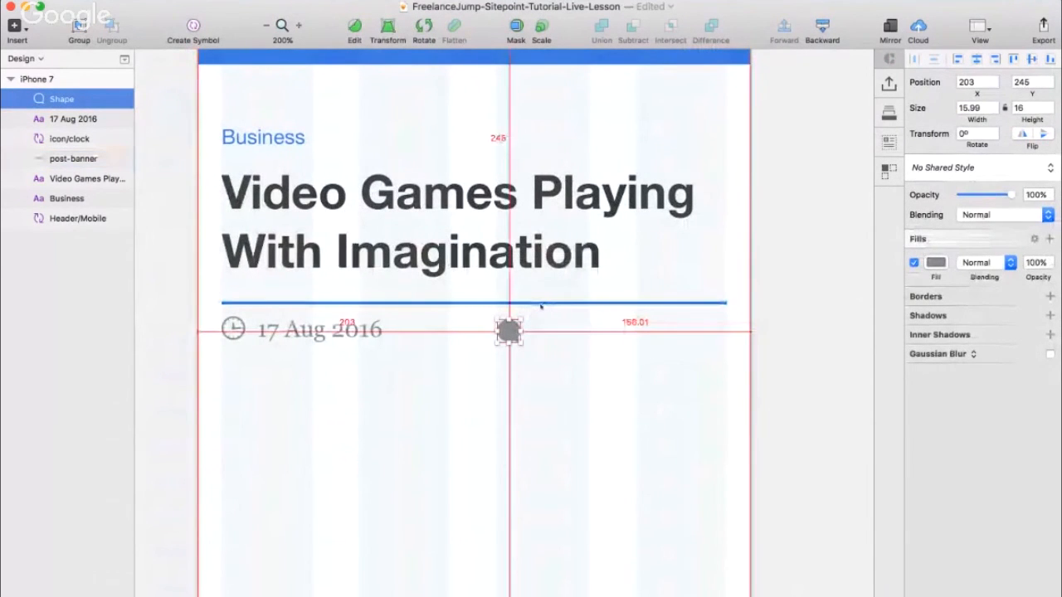
pyautogui.press('alt')
pyautogui.press('Up')
pyautogui.press('Up')
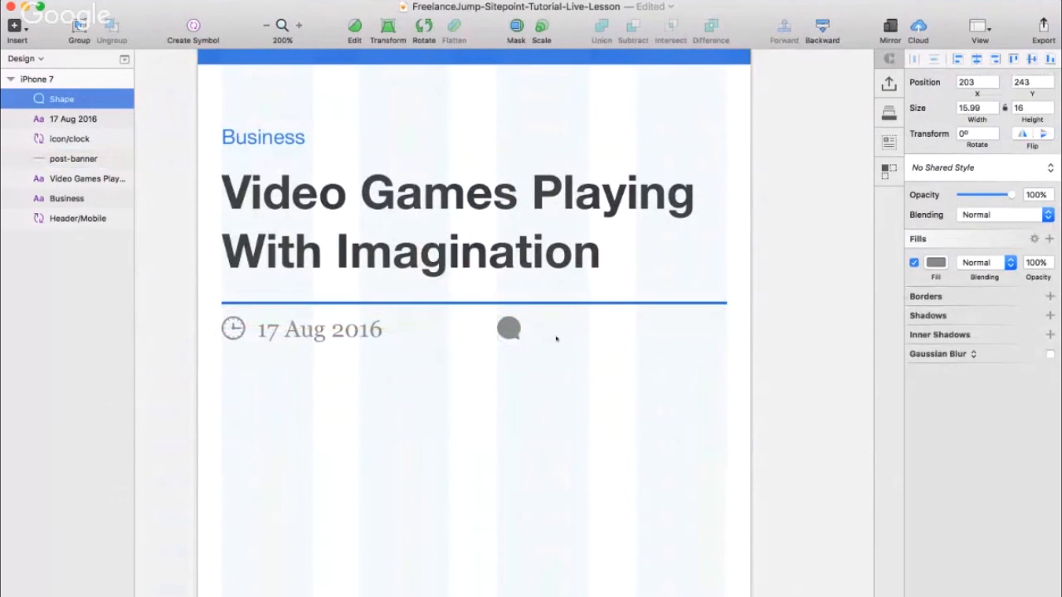
# - Add the text "0 Comments" beside the chat bubble, placed at X 227, Y 236
pyautogui.click(574, 327)
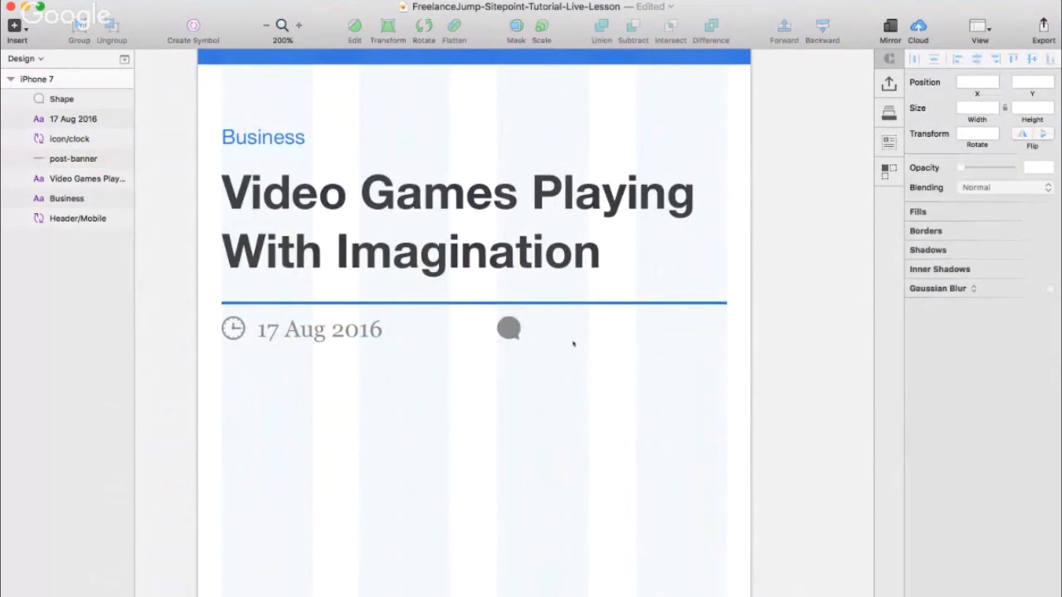
pyautogui.click(572, 336)
pyautogui.write('0')
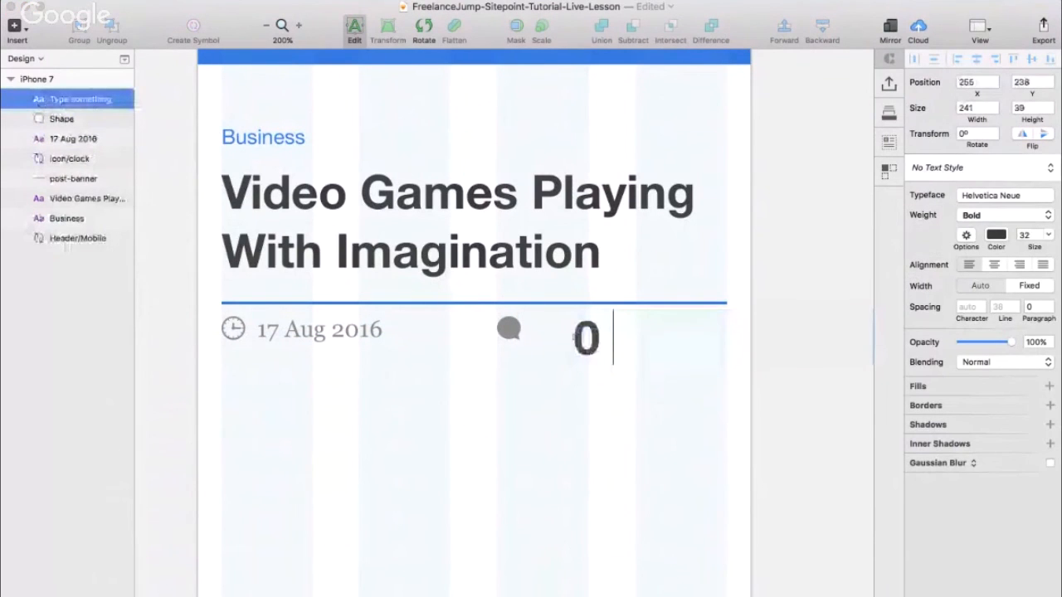
pyautogui.write(' Comments')
pyautogui.press('Escape')
pyautogui.moveTo(679, 341); pyautogui.dragTo(678, 344)
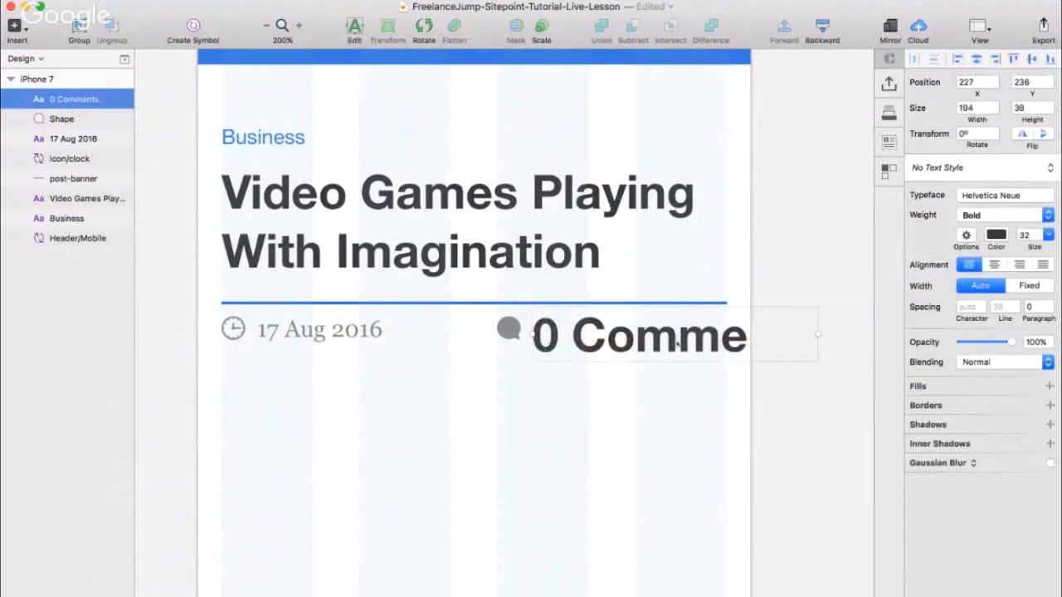
# - Apply the shared text style meta to the "0 Comments" text
pyautogui.click(976, 170)
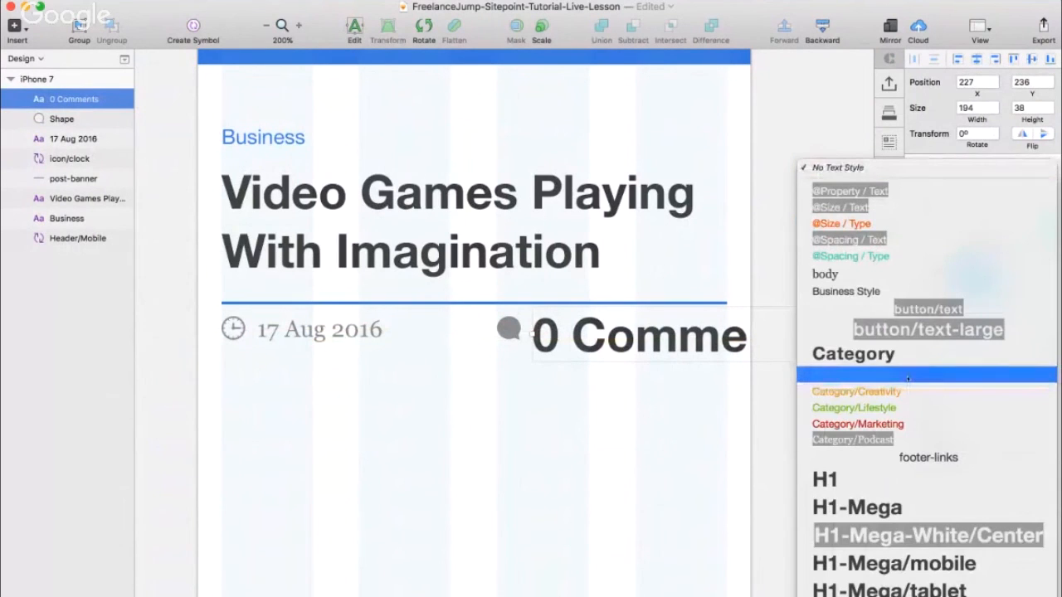
pyautogui.scroll(-3, 907, 379)
pyautogui.scroll(-5, 907, 379)
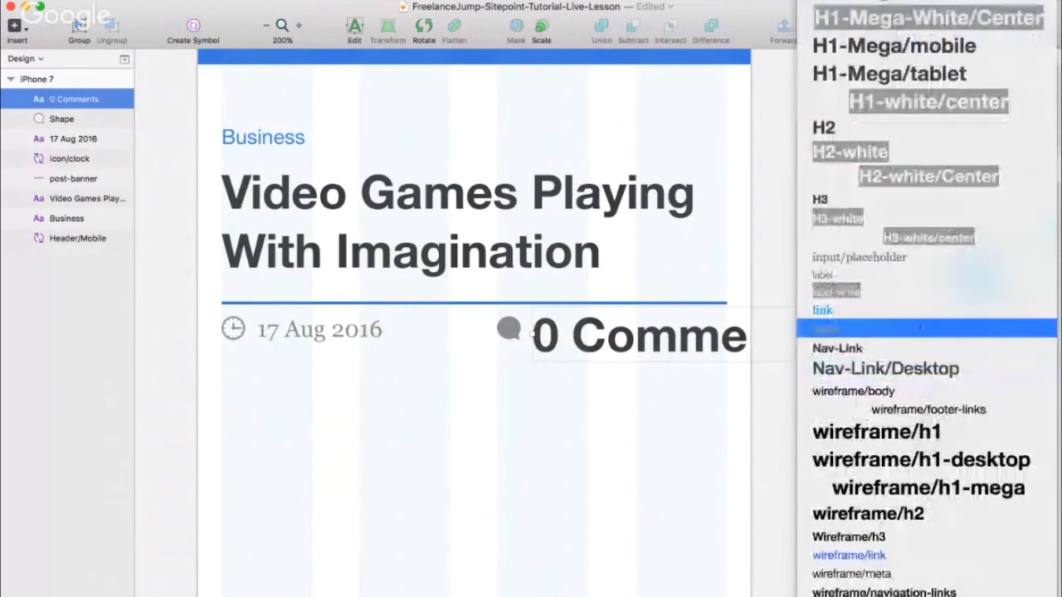
pyautogui.click(907, 306)
# - Move "0 Comments" flush with the divider's right end, place the chat bubble just before it, and align both vertically by their middles
pyautogui.moveTo(576, 324); pyautogui.dragTo(646, 329)
pyautogui.press('alt')
pyautogui.moveTo(508, 328); pyautogui.dragTo(565, 330)
pyautogui.keyDown('shift'); pyautogui.click(618, 331); pyautogui.keyUp('shift')
pyautogui.click(1031, 59)
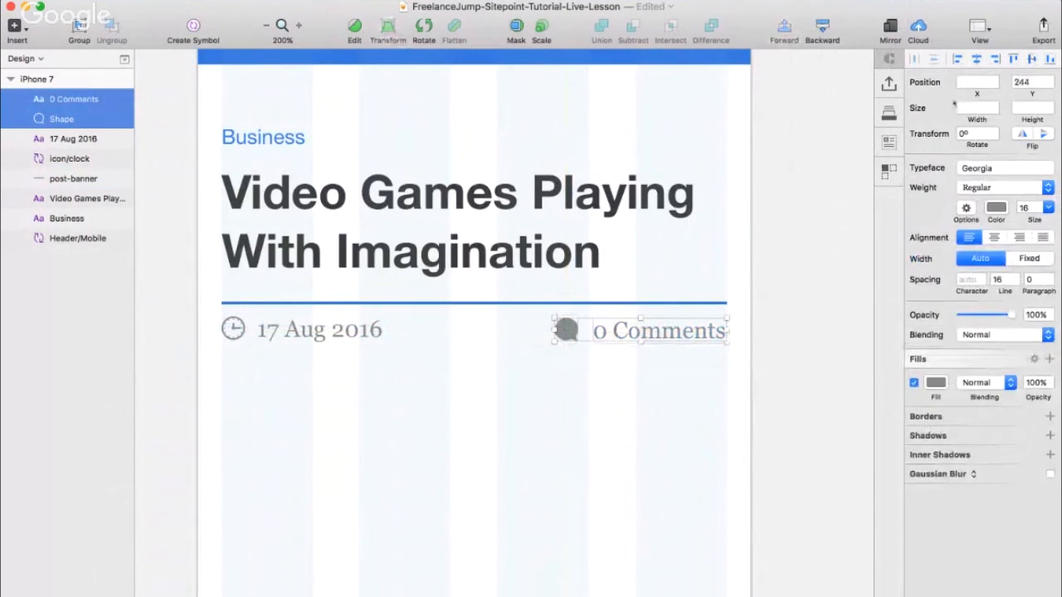
pyautogui.click(632, 359)
# - Turn the chat bubble shape into a symbol named icon/comments, sent to the Symbols page
pyautogui.click(566, 330)
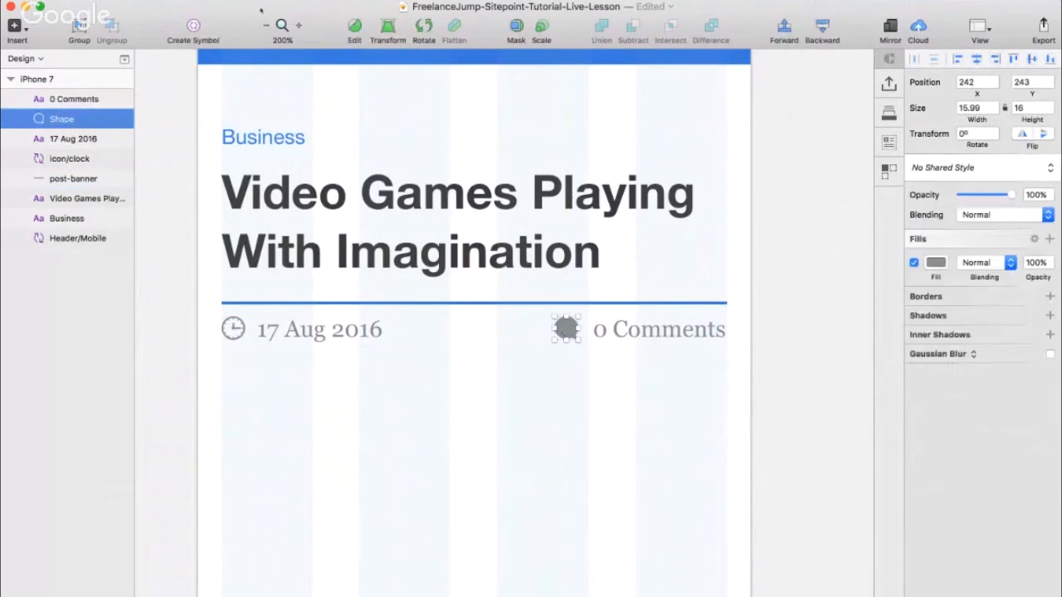
pyautogui.click(185, 30)
pyautogui.write('icn')
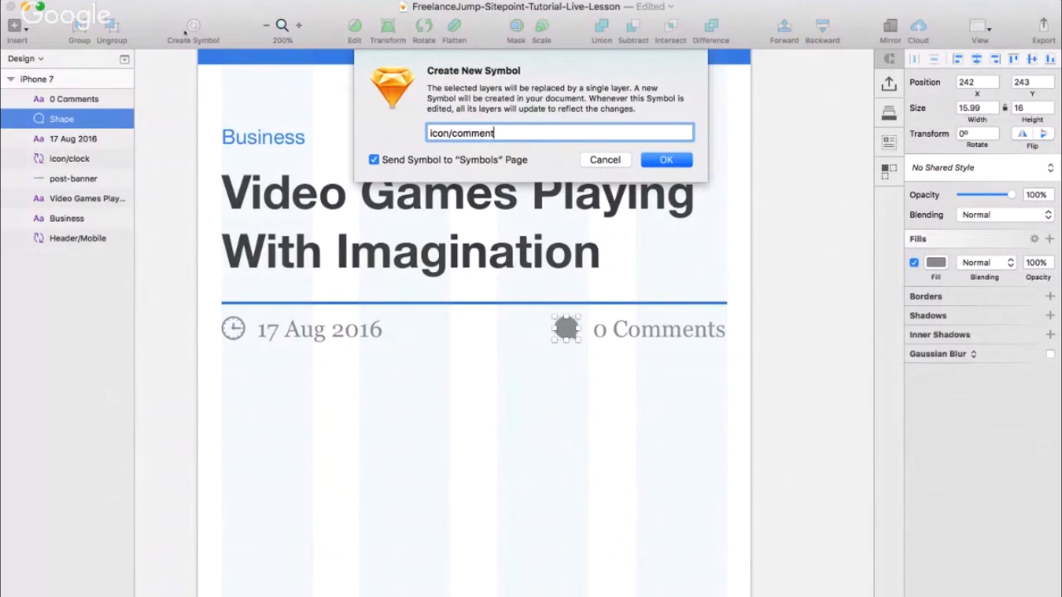
pyautogui.press('Return')
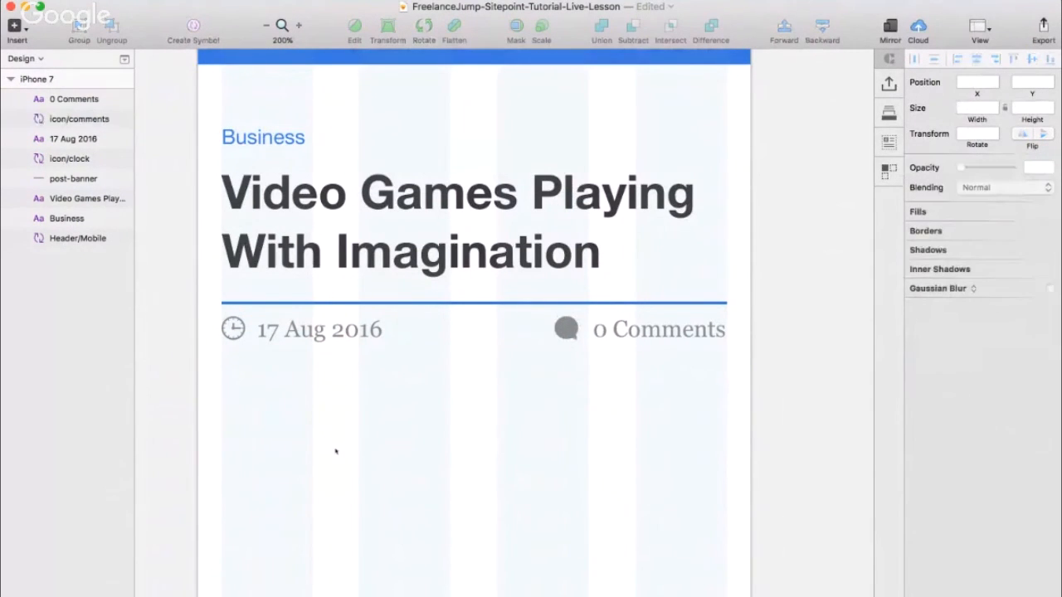
# - Group the category, headline, divider, date and comment elements, and name the group featured-post
pyautogui.press('super+0')
pyautogui.scroll(-2, 338, 467)
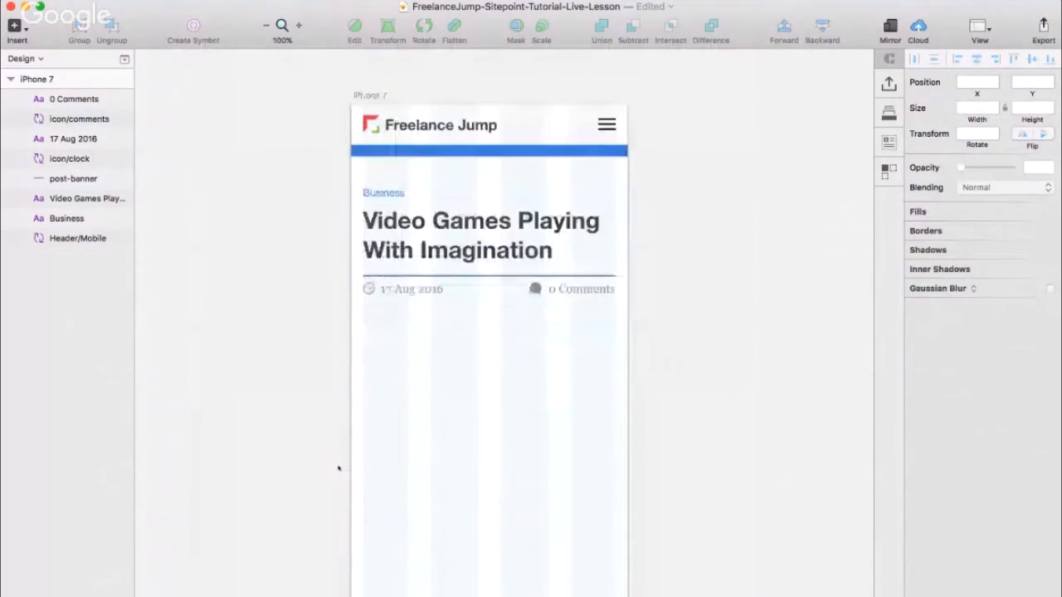
pyautogui.click(509, 213)
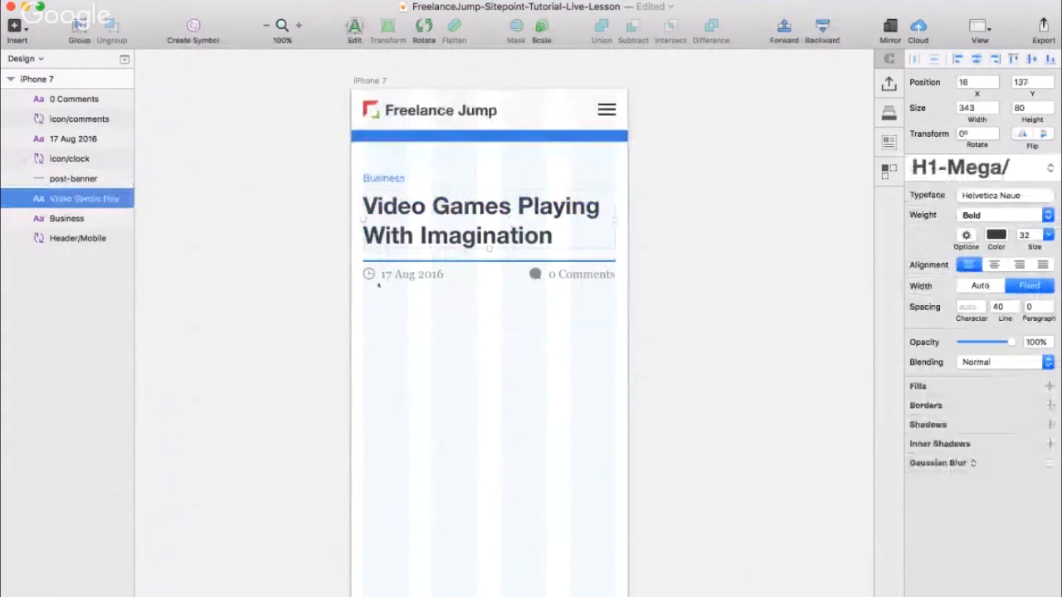
pyautogui.moveTo(332, 304); pyautogui.dragTo(673, 153)
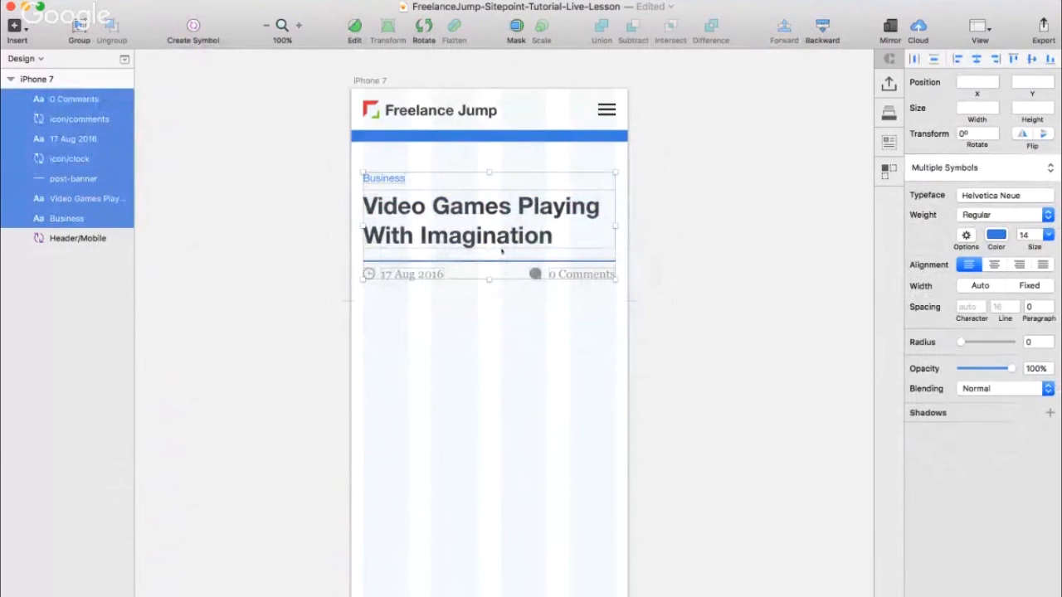
pyautogui.press('super+g')
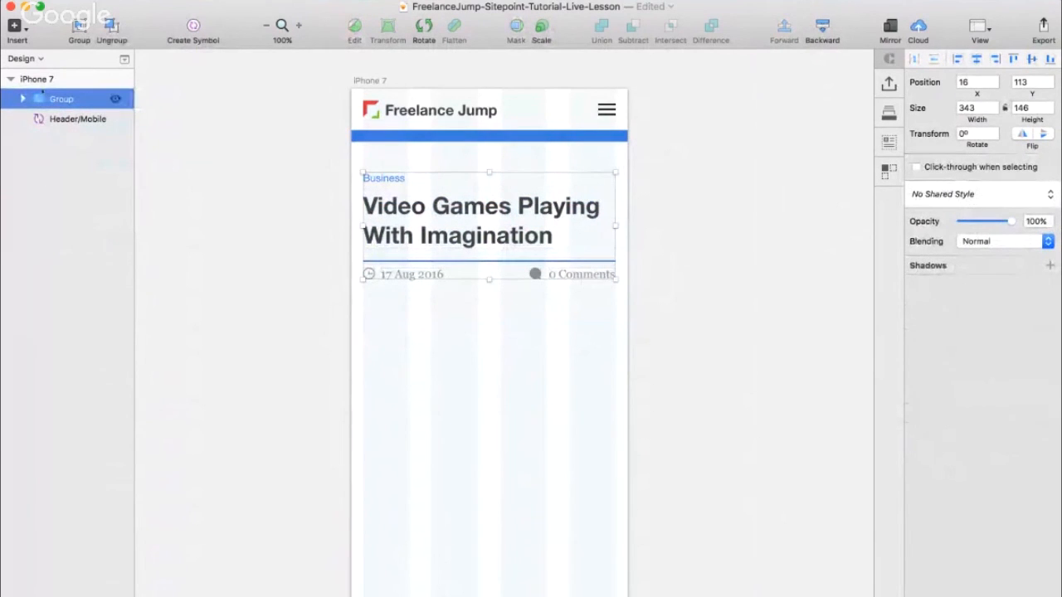
pyautogui.doubleClick(43, 93)
pyautogui.write('hea')
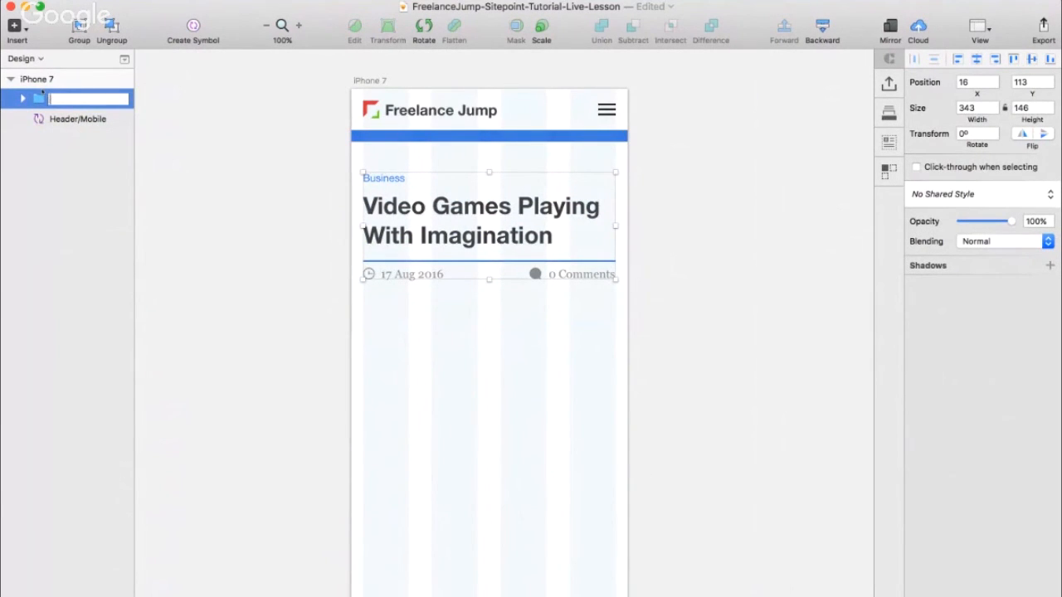
pyautogui.write('tured-post')
pyautogui.press('Return')
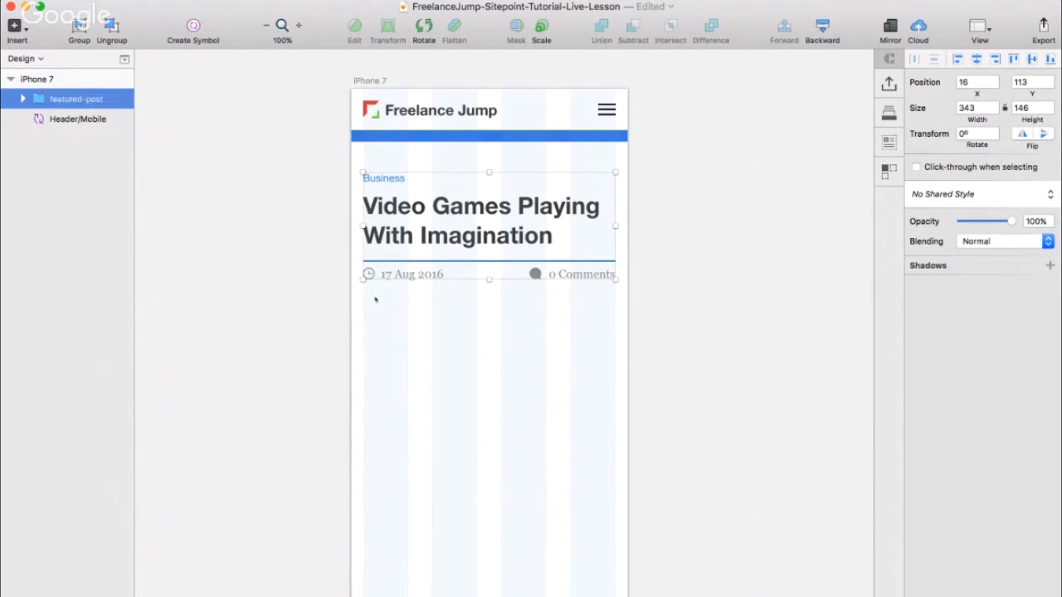
# - Bring the Business layer to the front of the featured-post group's layer order
pyautogui.press('super+plus')
pyautogui.scroll(-4, 375, 299)
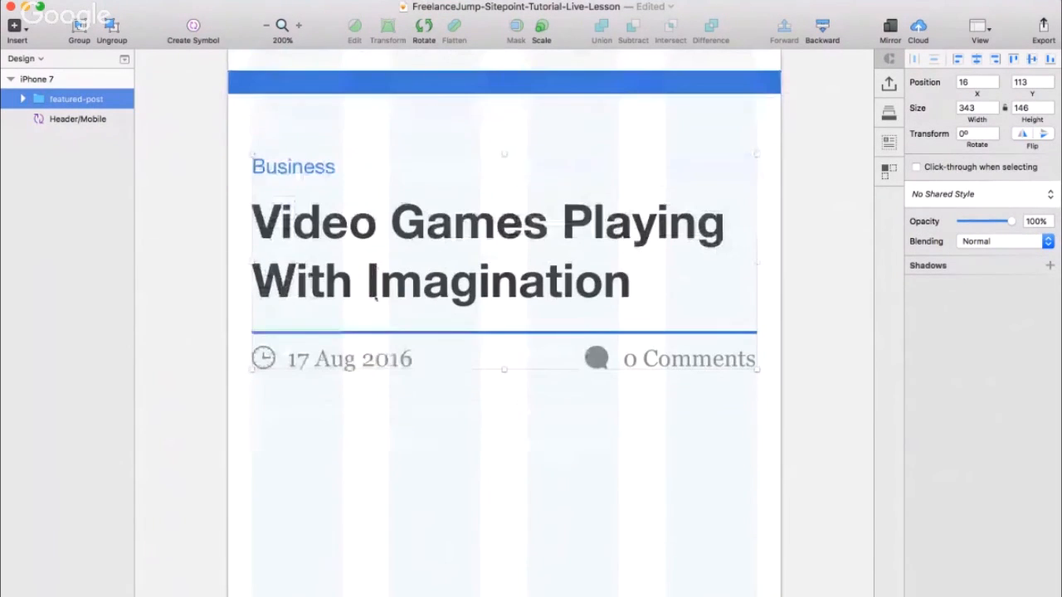
pyautogui.click(23, 98)
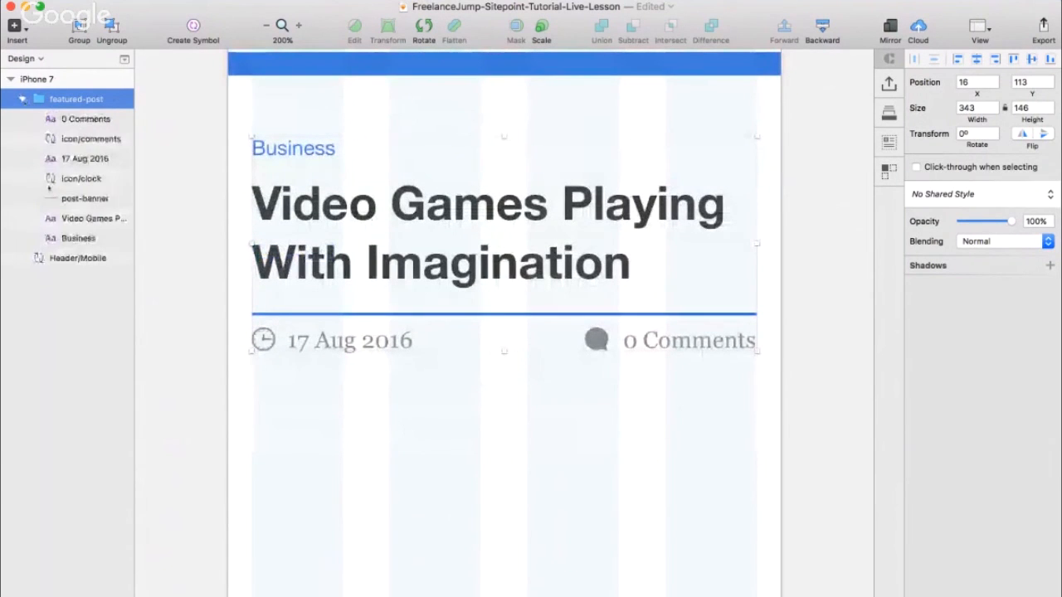
pyautogui.click(106, 238)
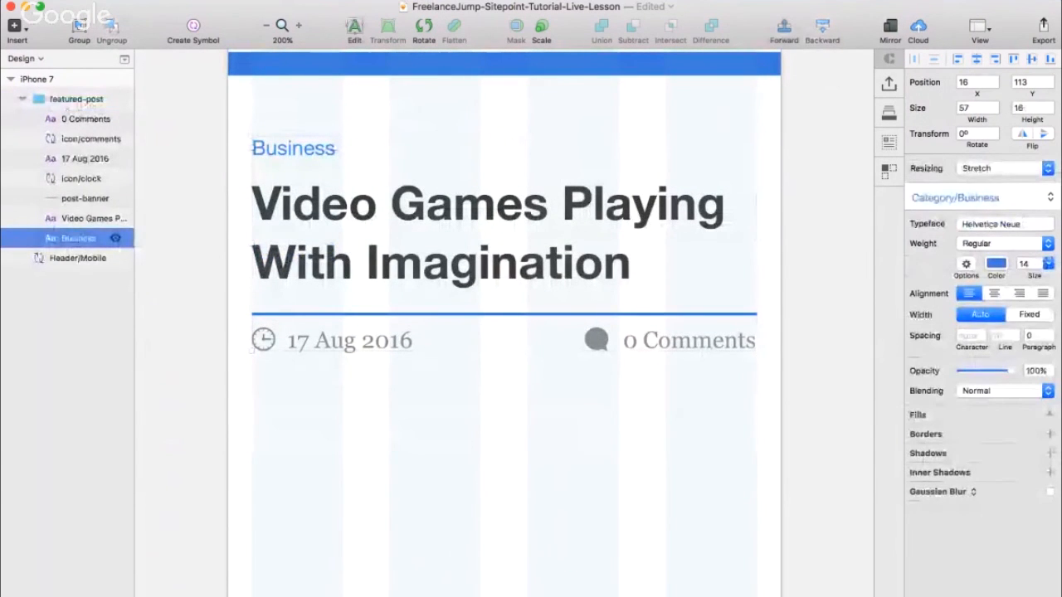
pyautogui.click(83, 218)
pyautogui.click(68, 238)
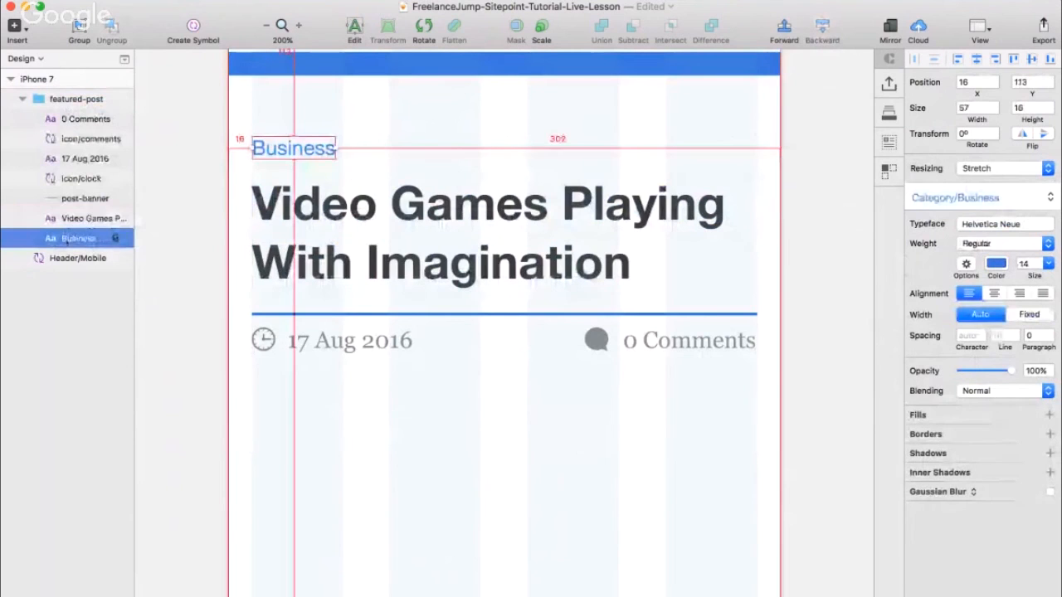
pyautogui.press('alt+super+Up')
pyautogui.press('alt+super+Up')
pyautogui.press('alt+super+Up')
pyautogui.press('alt+super+Up')
pyautogui.press('alt+super+Up')
pyautogui.press('alt+super+Up')
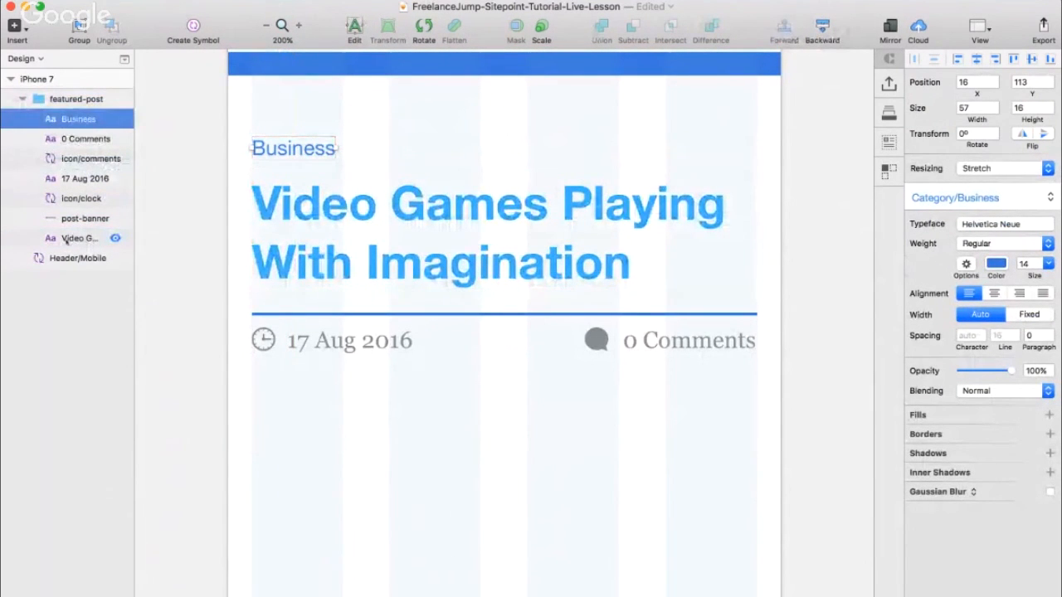
# - Raise the headline layer in the layer order until it sits directly below Business
pyautogui.click(66, 240)
pyautogui.press('alt+super+Up')
pyautogui.press('alt+super+Up')
pyautogui.press('alt+super+Up')
pyautogui.press('alt+super+Up')
pyautogui.press('alt+super+Up')
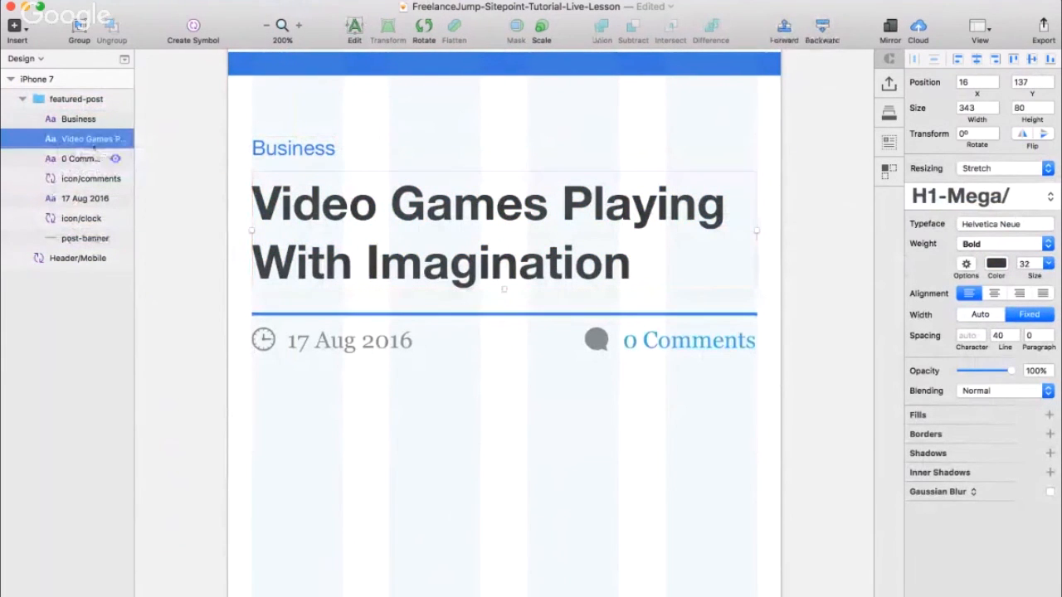
# - Send the 0 Comments layer to the back of the featured-post group and move post-banner directly above 17 Aug 2016
pyautogui.click(85, 158)
pyautogui.moveTo(87, 161); pyautogui.dragTo(86, 245)
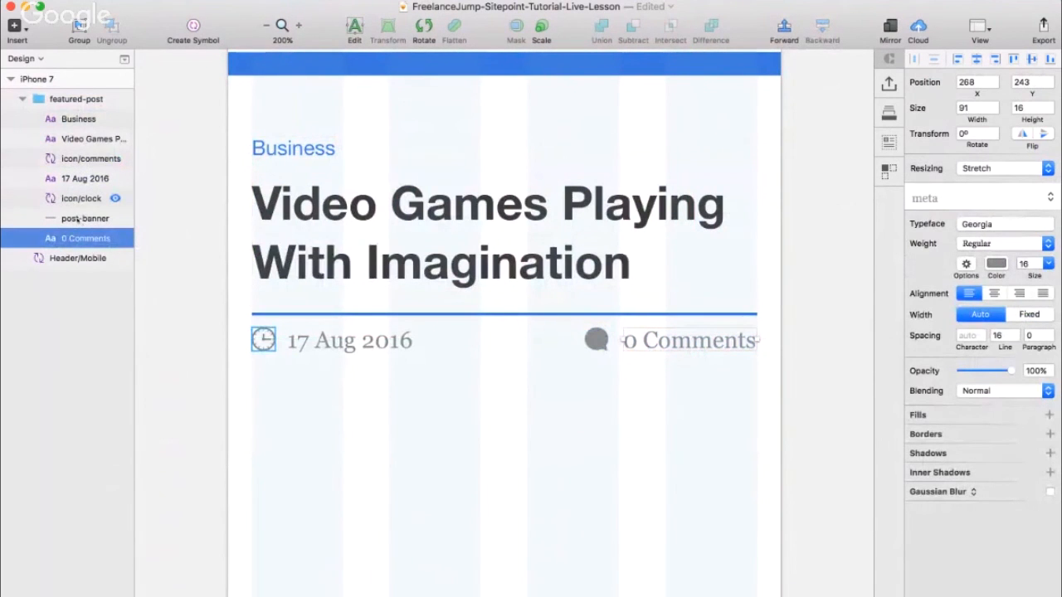
pyautogui.click(78, 218)
pyautogui.moveTo(80, 218); pyautogui.dragTo(86, 170)
# - Reorder the layers below post-banner as icon/clock, 17 Aug 2016, icon/comments and 0 Comments
pyautogui.click(89, 142)
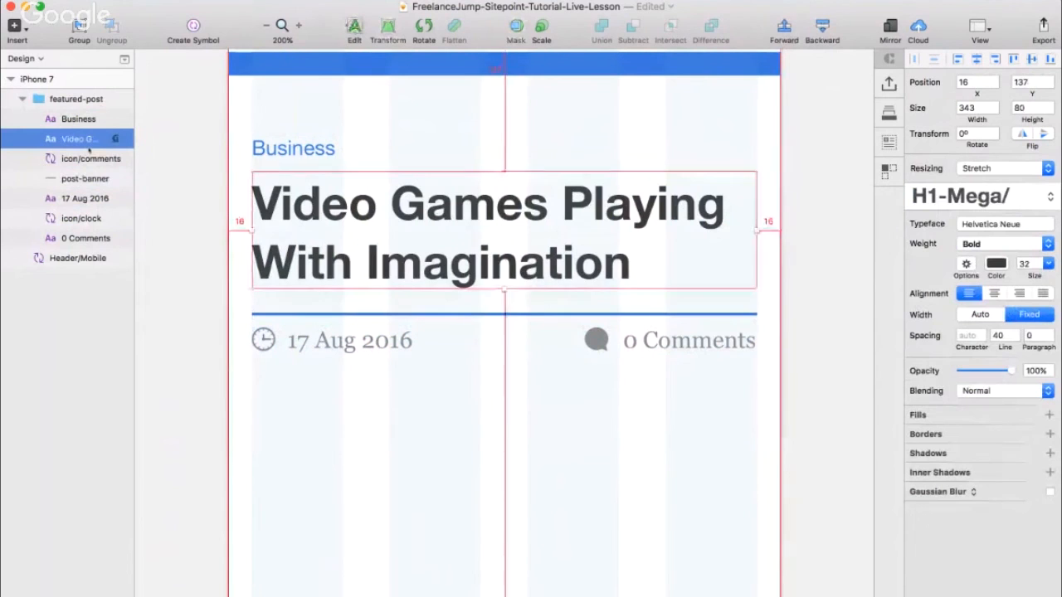
pyautogui.click(80, 158)
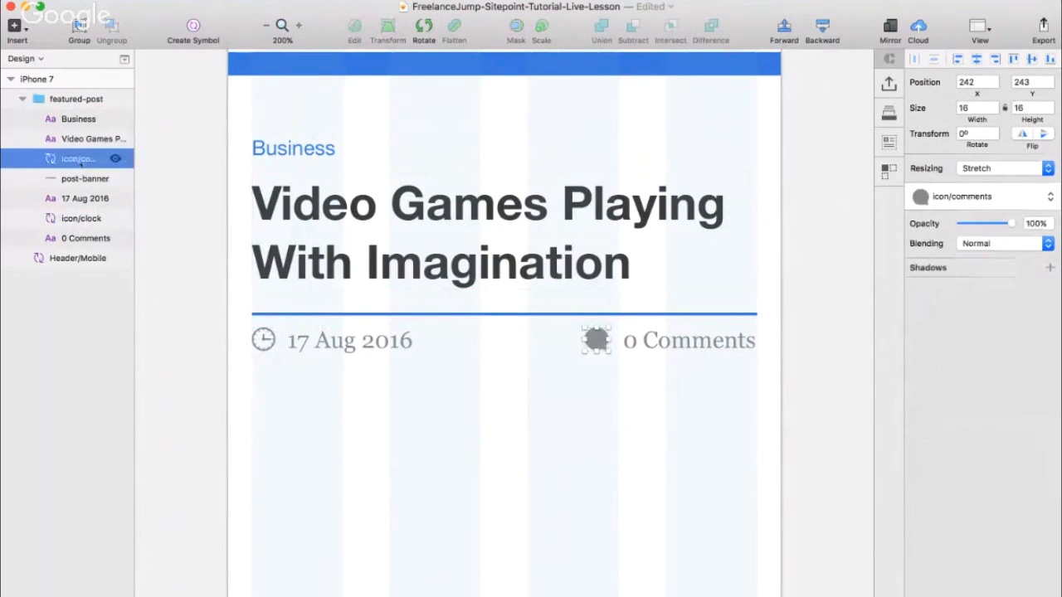
pyautogui.press('super+alt+Down')
pyautogui.press('super+alt+Down')
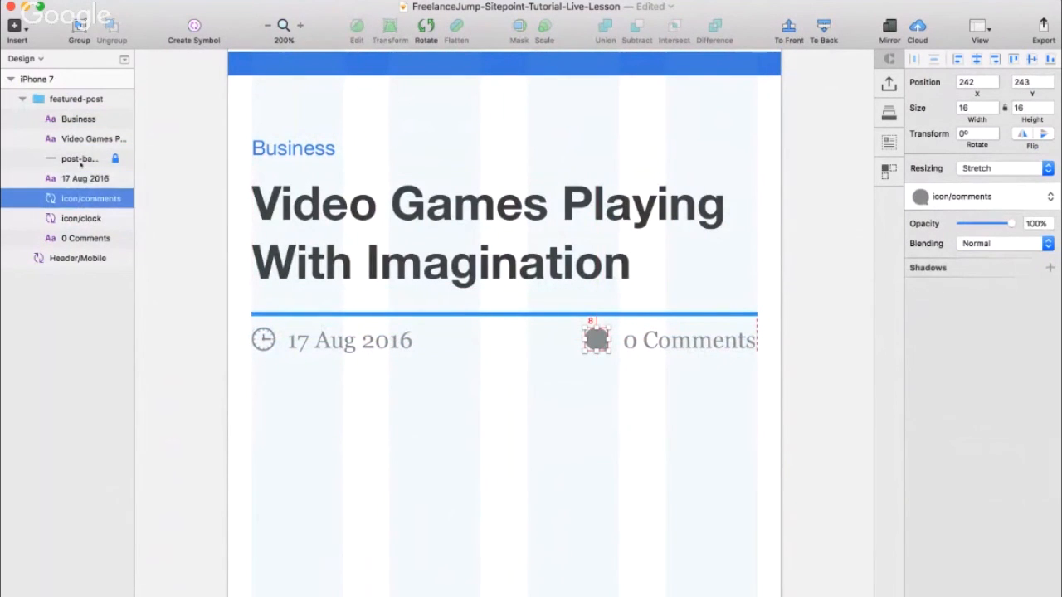
pyautogui.click(79, 219)
pyautogui.press('super+alt+Up')
pyautogui.press('super+alt+Up')
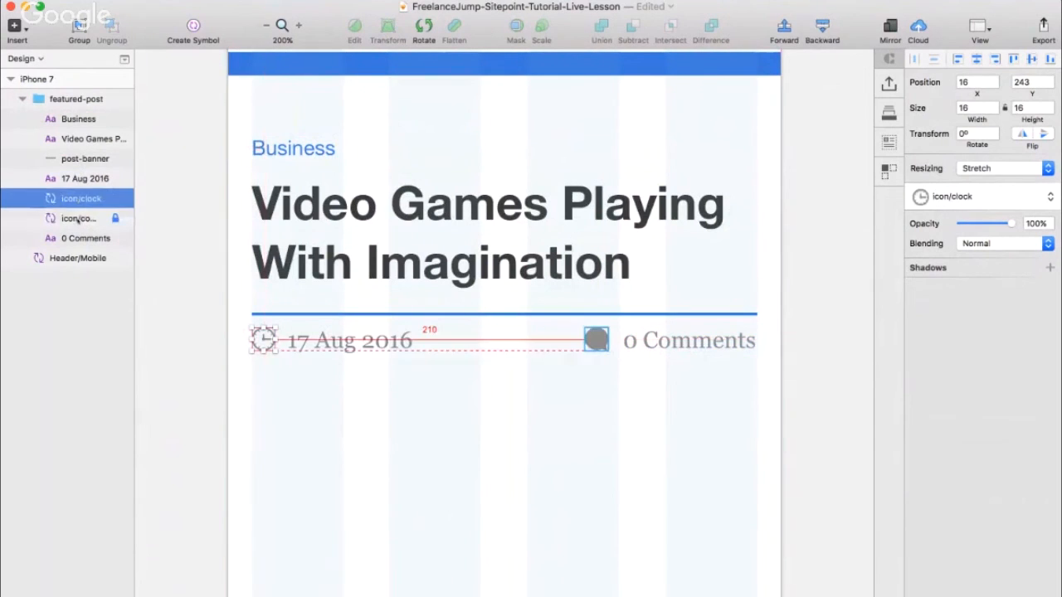
pyautogui.click(80, 238)
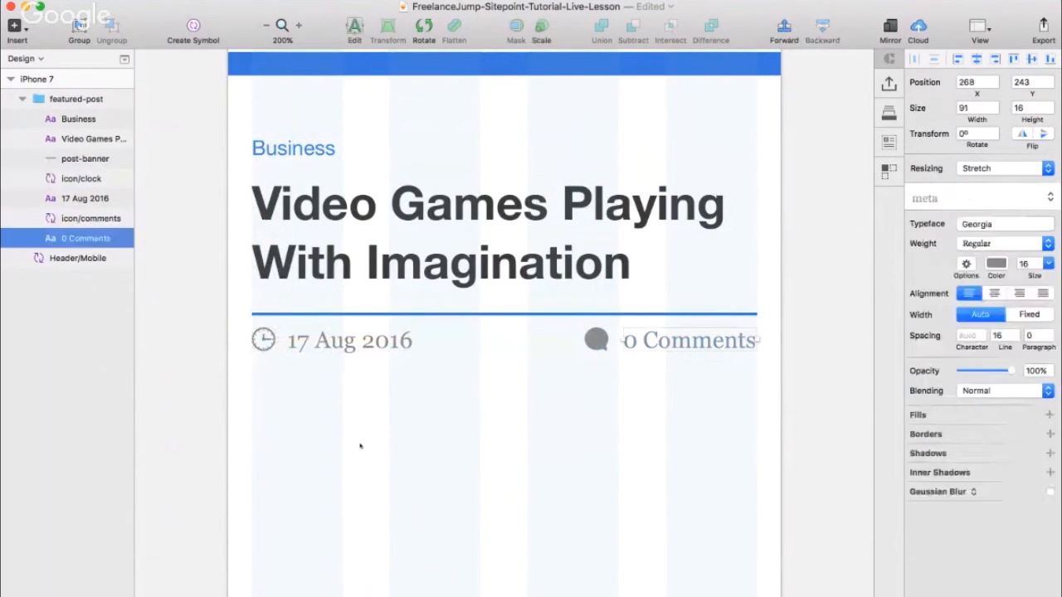
# - Examine the resizing options available for the date text and clock icon inside the featured-post group
pyautogui.click(280, 325)
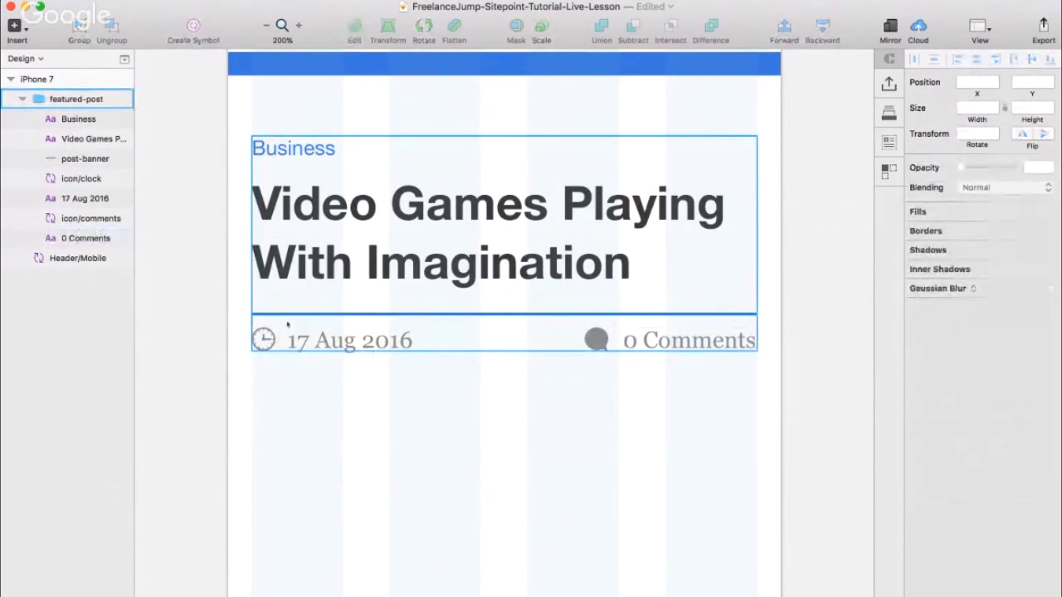
pyautogui.click(302, 325)
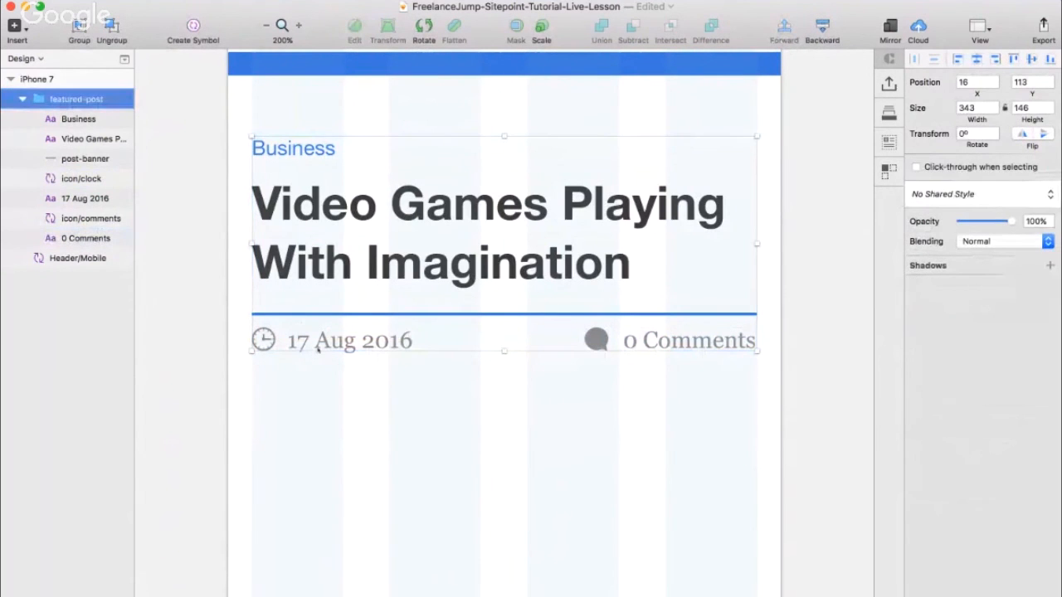
pyautogui.doubleClick(344, 338)
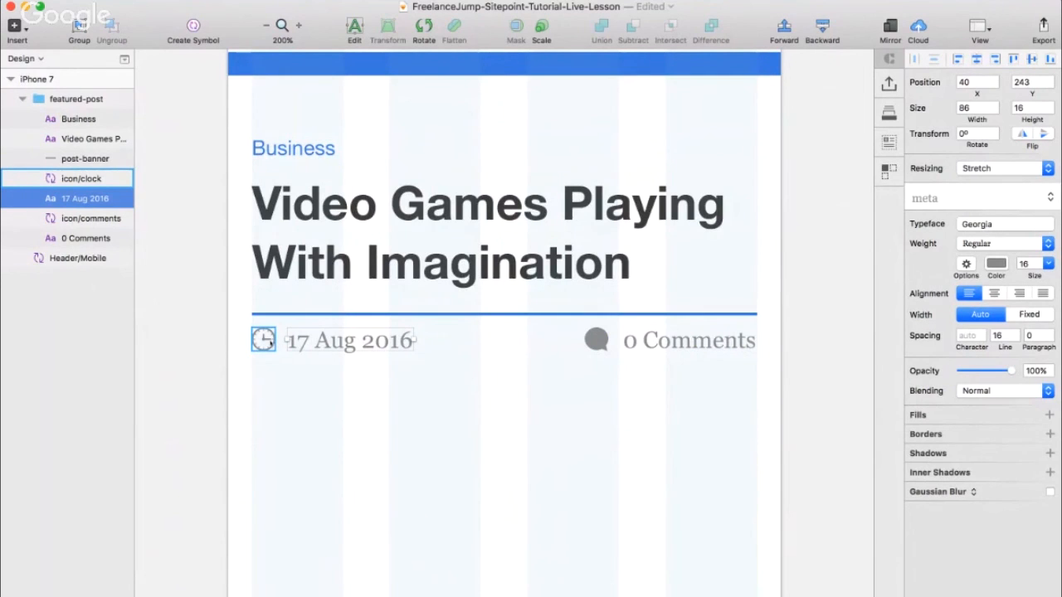
pyautogui.keyDown('shift'); pyautogui.click(267, 340); pyautogui.keyUp('shift')
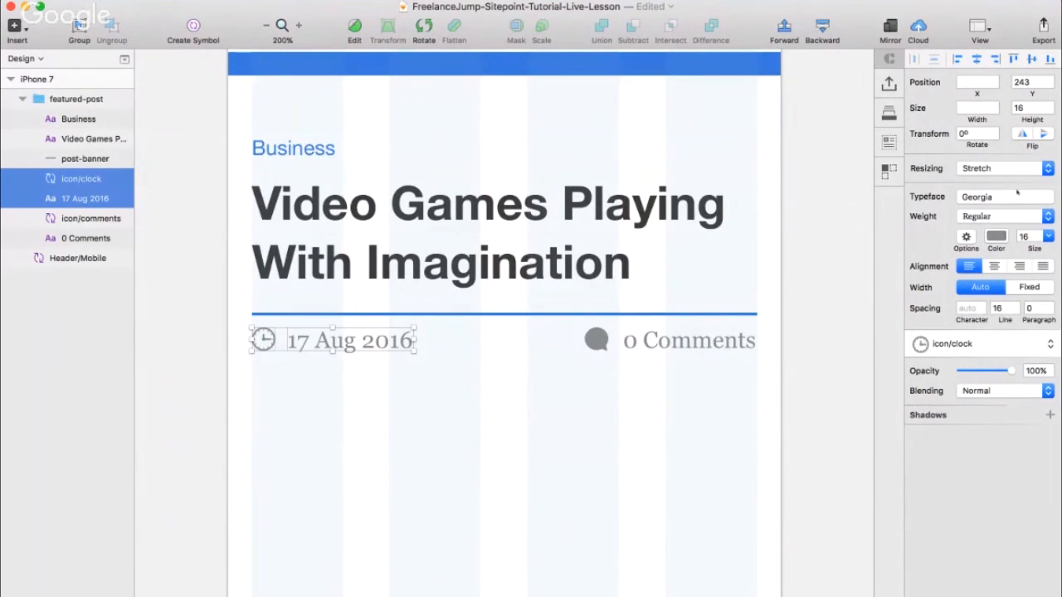
pyautogui.click(984, 169)
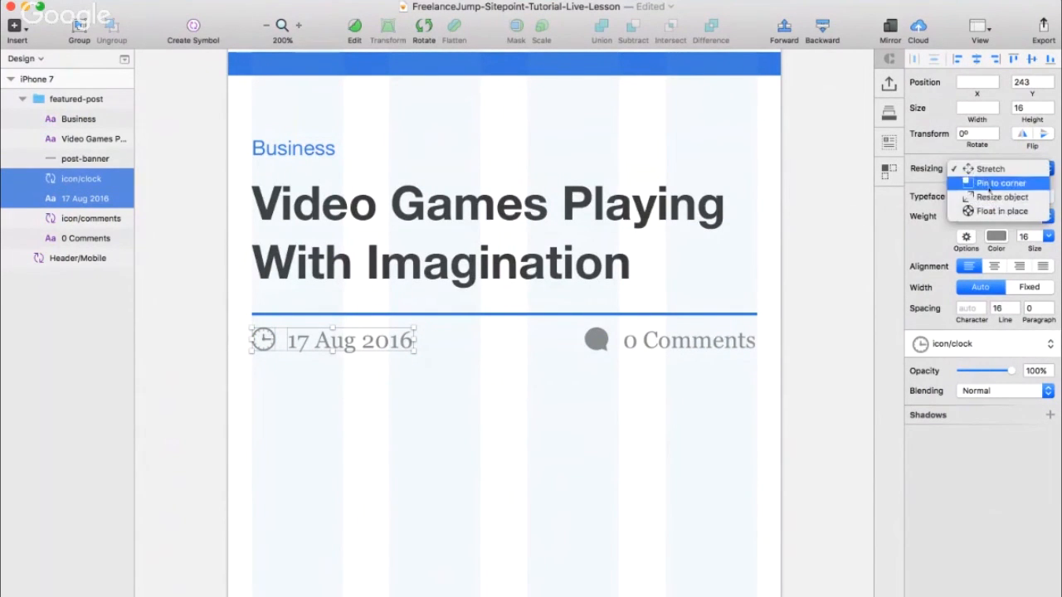
pyautogui.click(581, 464)
pyautogui.click(618, 526)
pyautogui.click(705, 275)
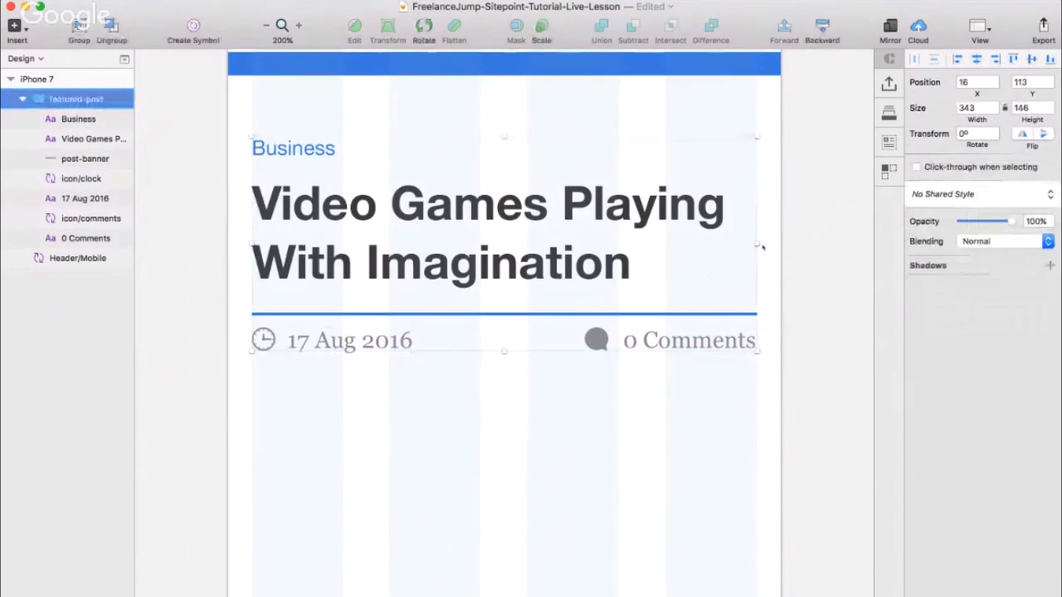
pyautogui.moveTo(757, 244); pyautogui.dragTo(700, 402)
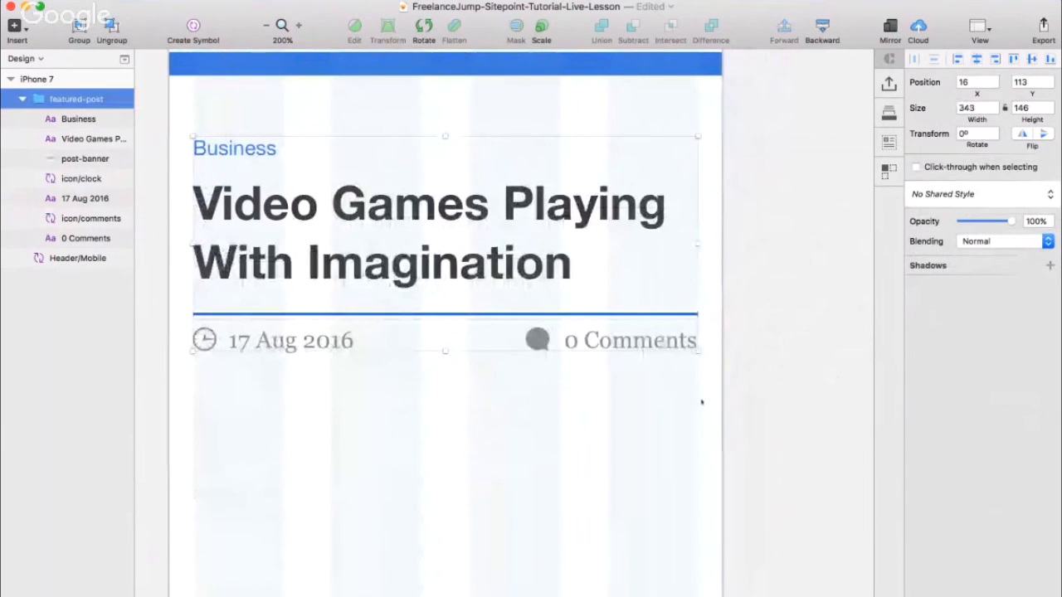
pyautogui.click(220, 362)
pyautogui.doubleClick(213, 341)
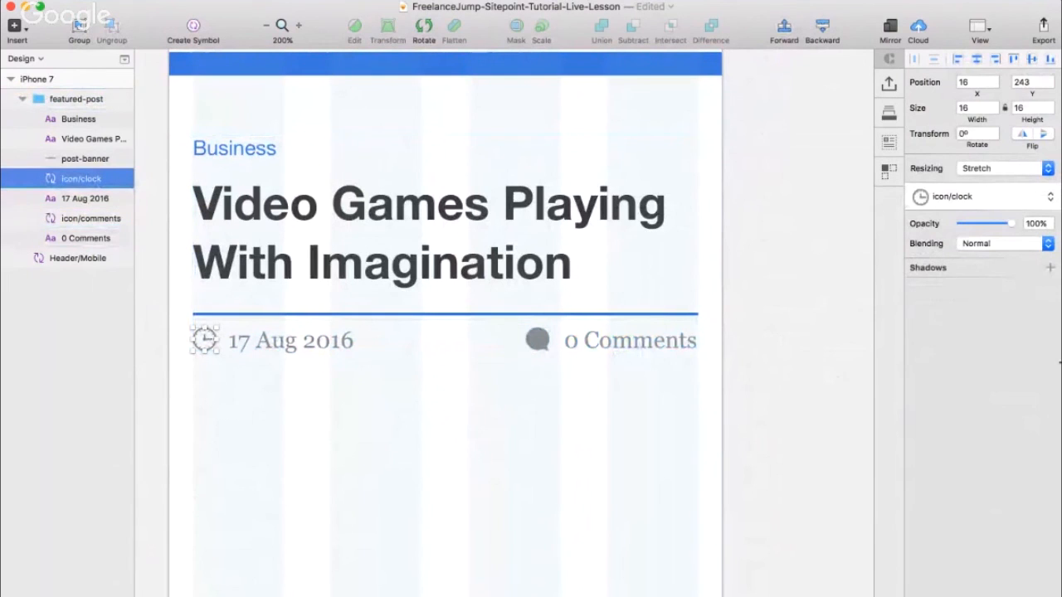
pyautogui.click(1026, 169)
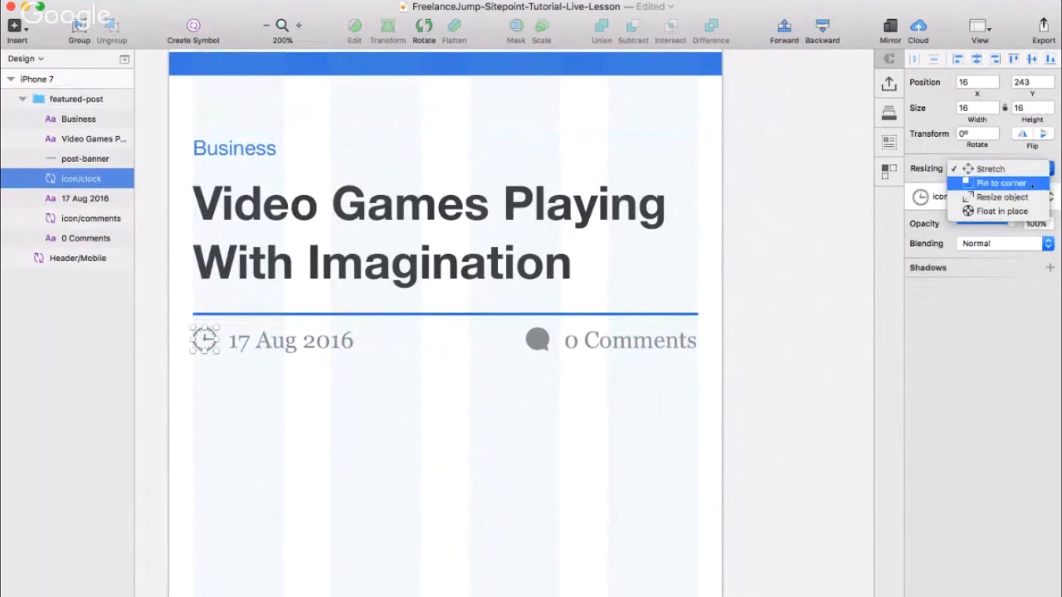
pyautogui.click(844, 260)
# - Test how the featured-post group's contents respond by reducing the group's height to about 137 px
pyautogui.click(384, 428)
pyautogui.scroll(-2, 384, 429)
pyautogui.click(569, 295)
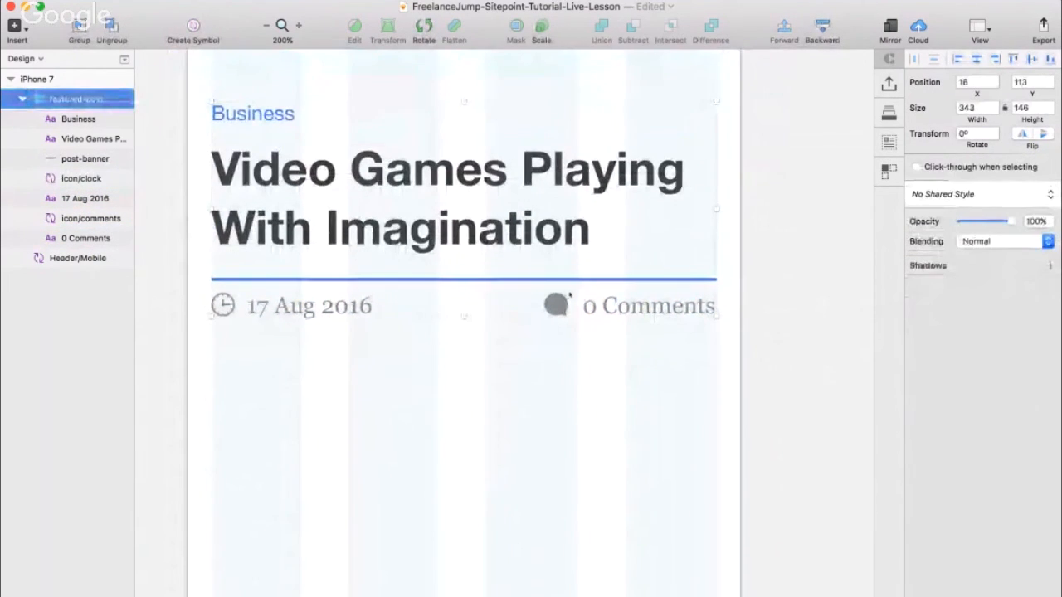
pyautogui.press('super+minus')
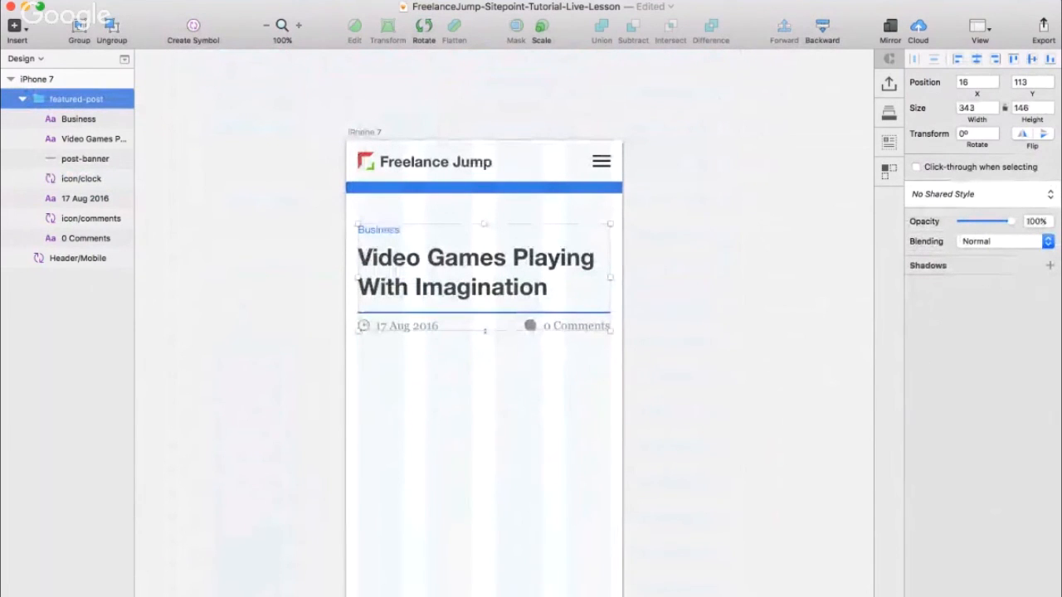
pyautogui.moveTo(485, 402); pyautogui.dragTo(497, 329)
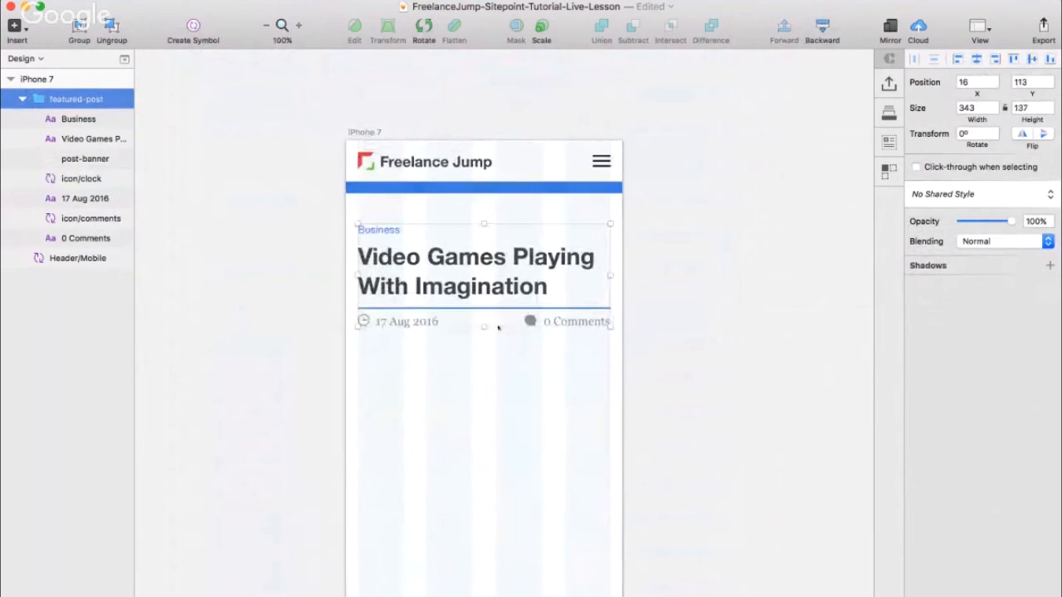
# - Set the resizing of the 17 Aug 2016 text to Pin to corner
pyautogui.click(412, 324)
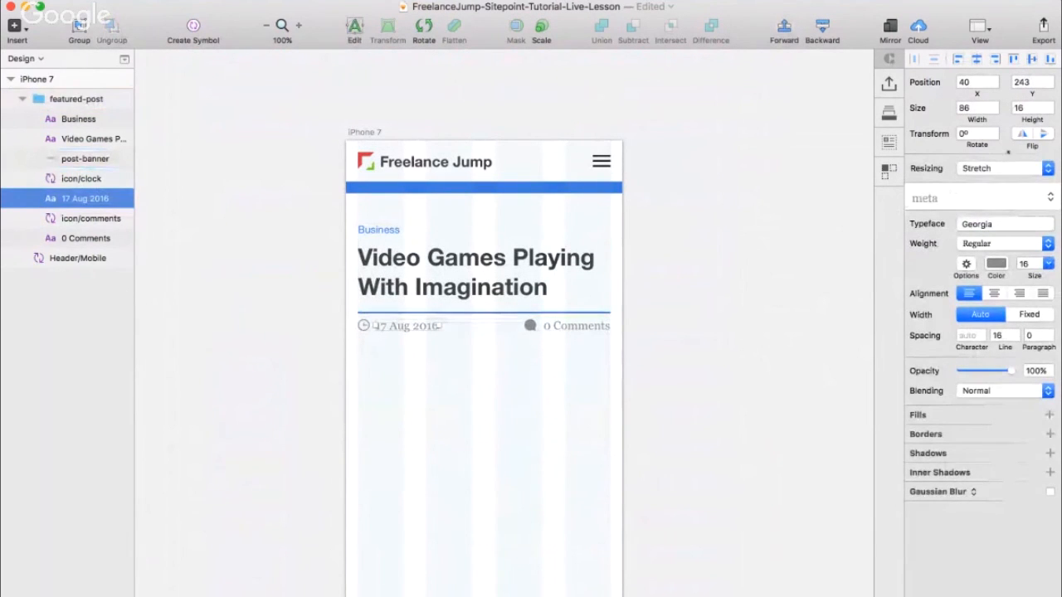
pyautogui.click(996, 169)
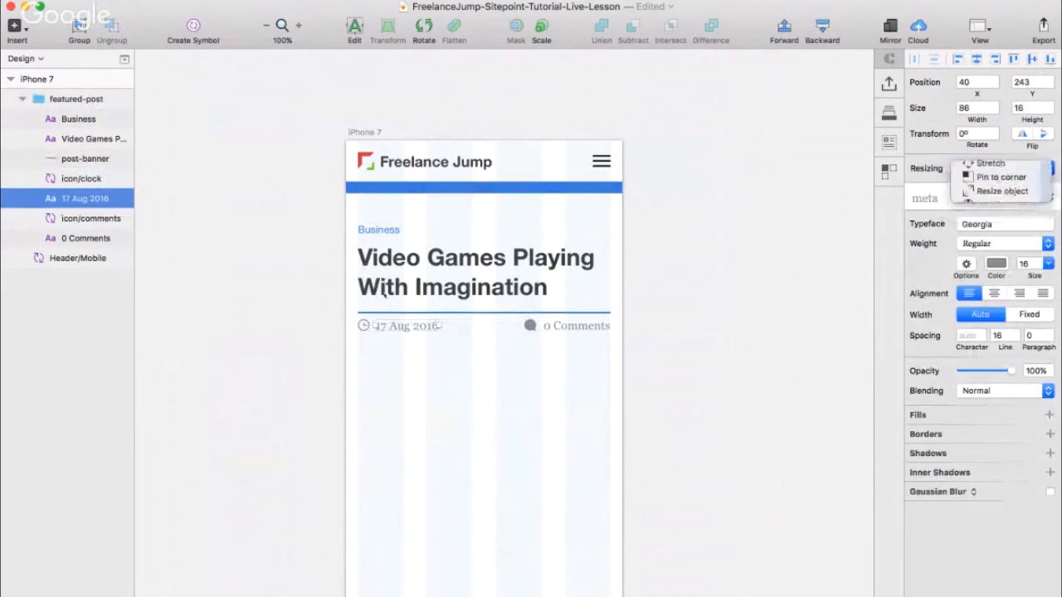
pyautogui.click(987, 182)
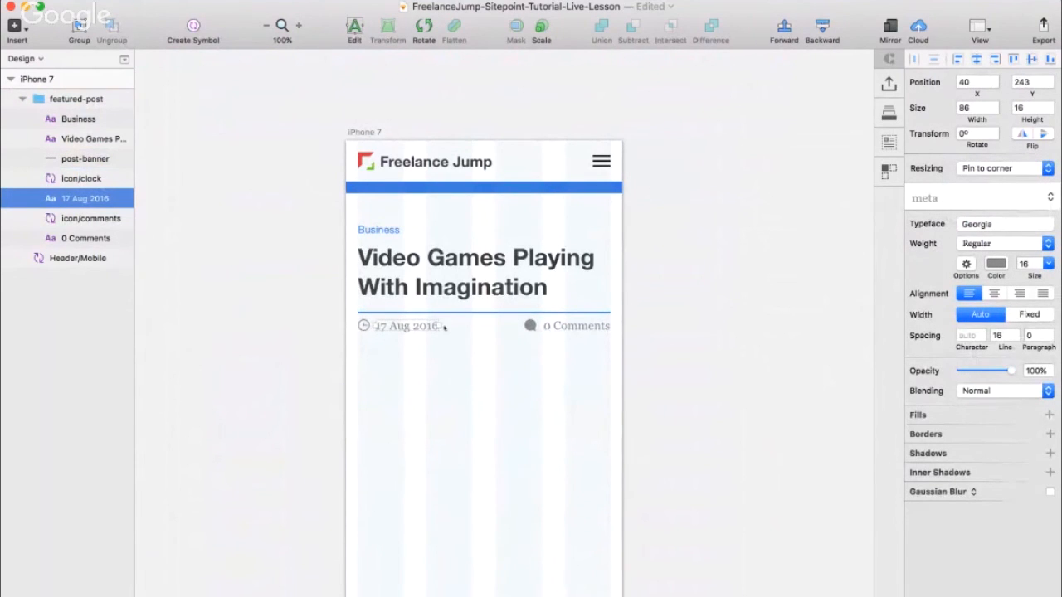
pyautogui.press('super+plus')
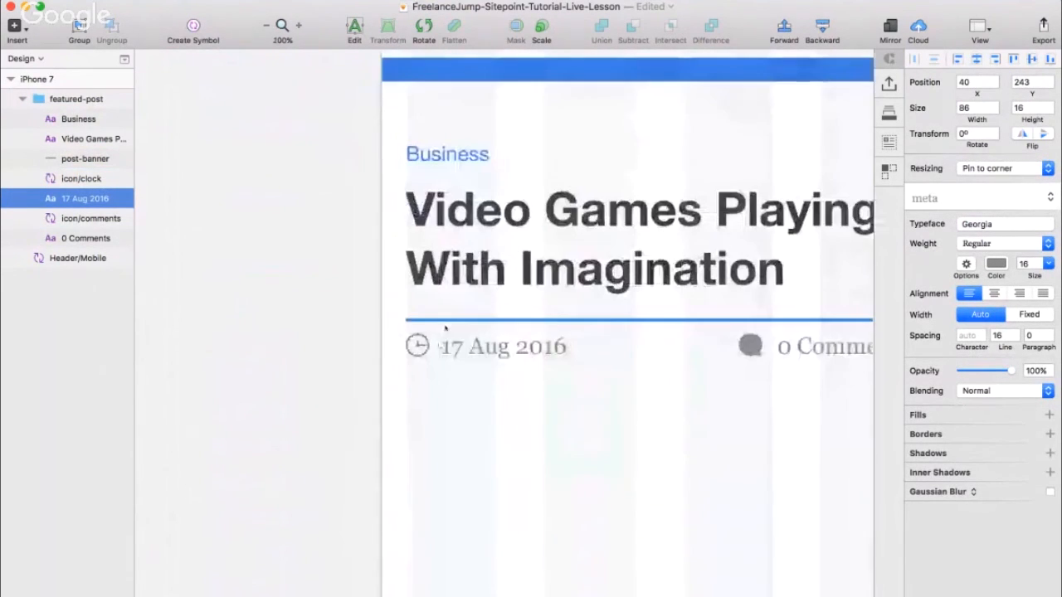
pyautogui.hscroll(3, 445, 327)
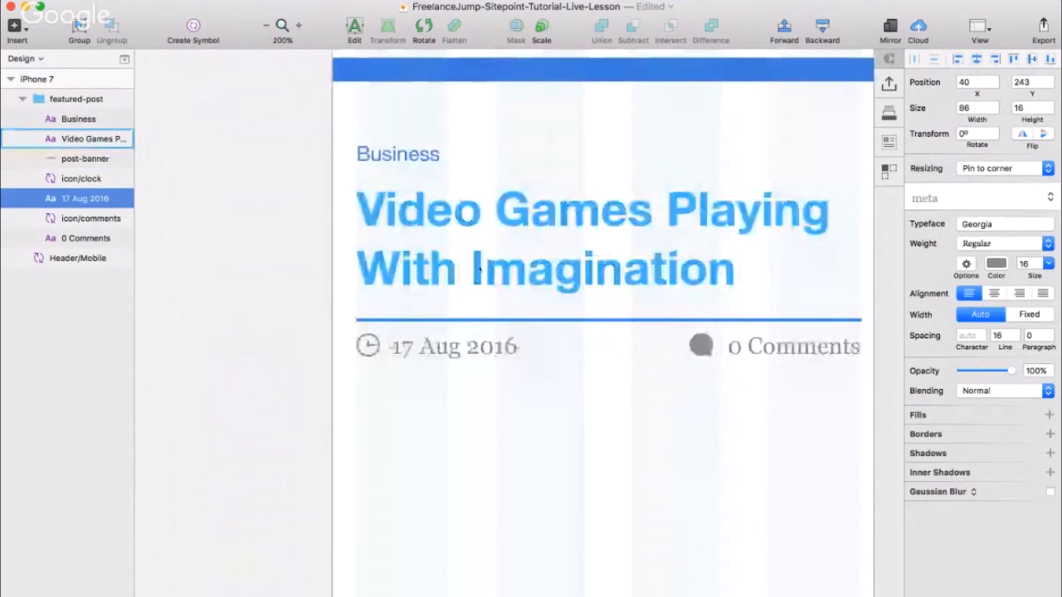
pyautogui.click(367, 344)
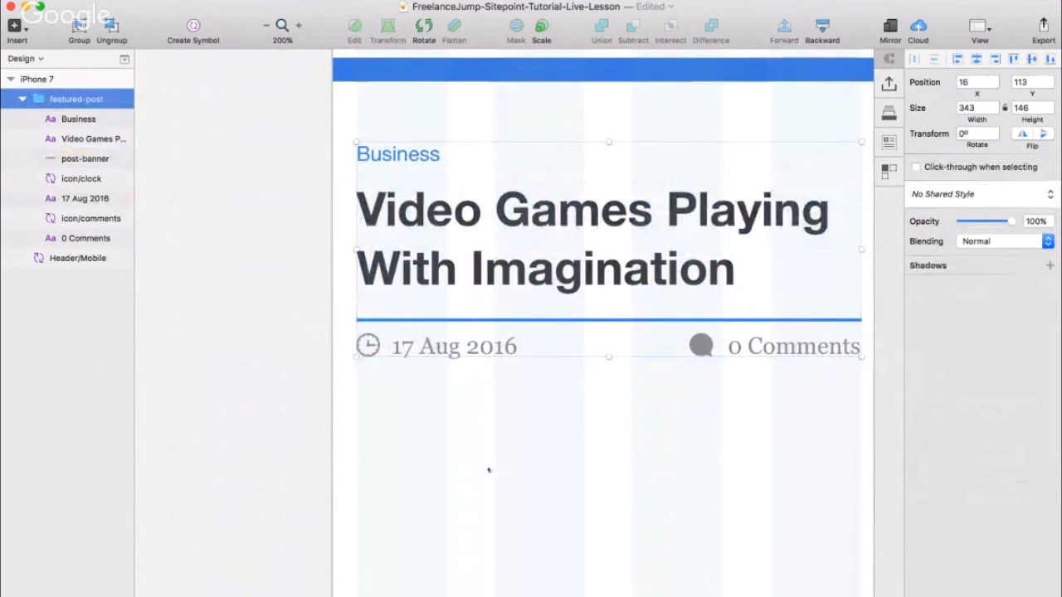
# - Set the resizing of both the comments icon and the 0 Comments text to Pin to corner
pyautogui.hscroll(5, 489, 469)
pyautogui.click(580, 346)
pyautogui.keyDown('shift'); pyautogui.click(481, 345); pyautogui.keyUp('shift')
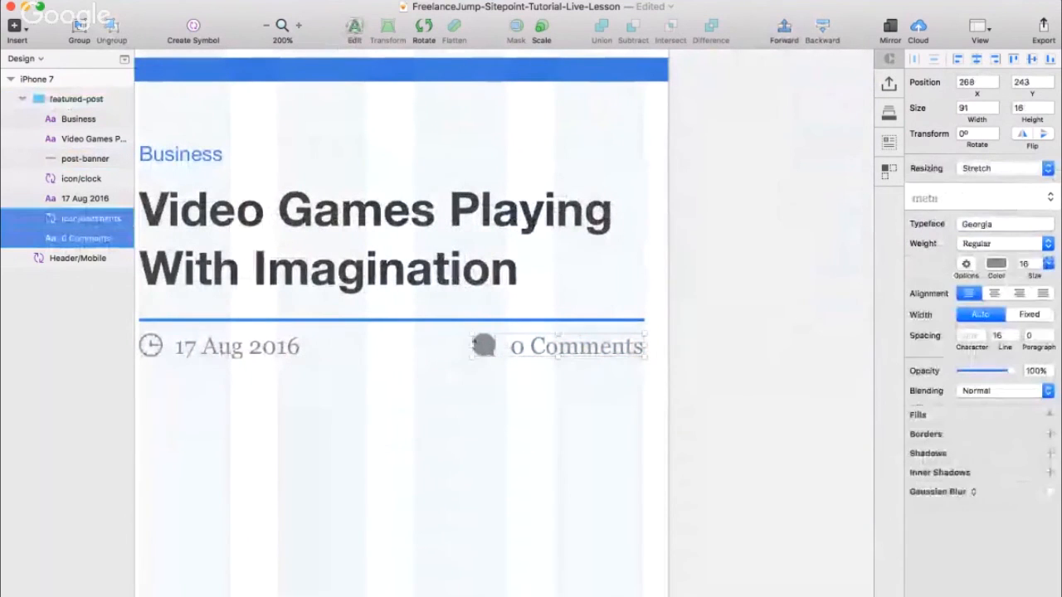
pyautogui.click(1004, 167)
pyautogui.click(986, 182)
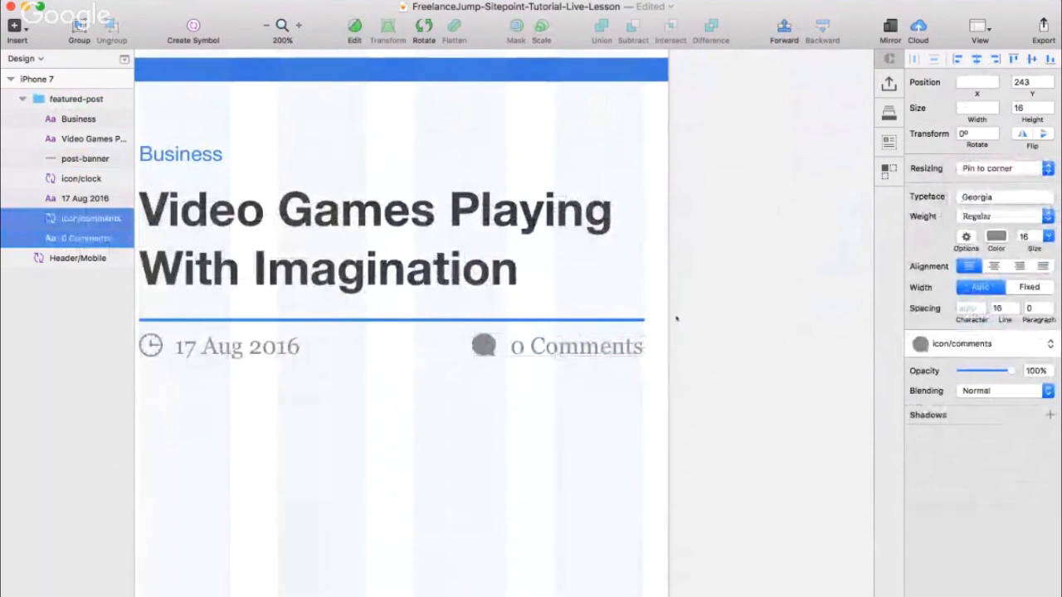
# - Set the resizing of the Business category label to Pin to corner
pyautogui.hscroll(-3, 676, 318)
pyautogui.click(302, 155)
pyautogui.click(1003, 168)
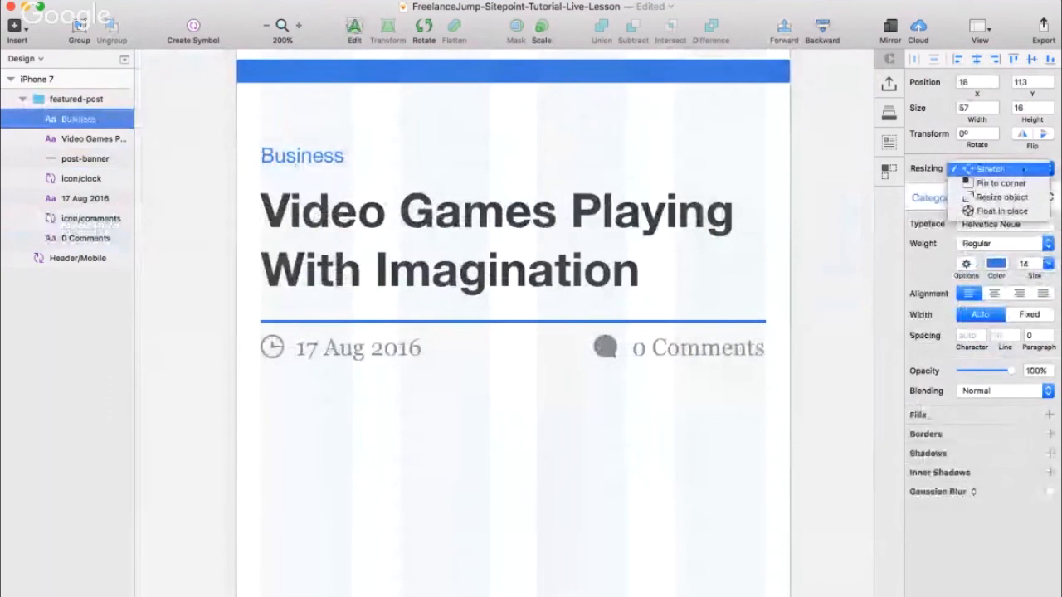
pyautogui.click(1001, 183)
# - Check the resizing settings of the headline and the post-banner divider
pyautogui.click(613, 217)
pyautogui.hscroll(2, 614, 217)
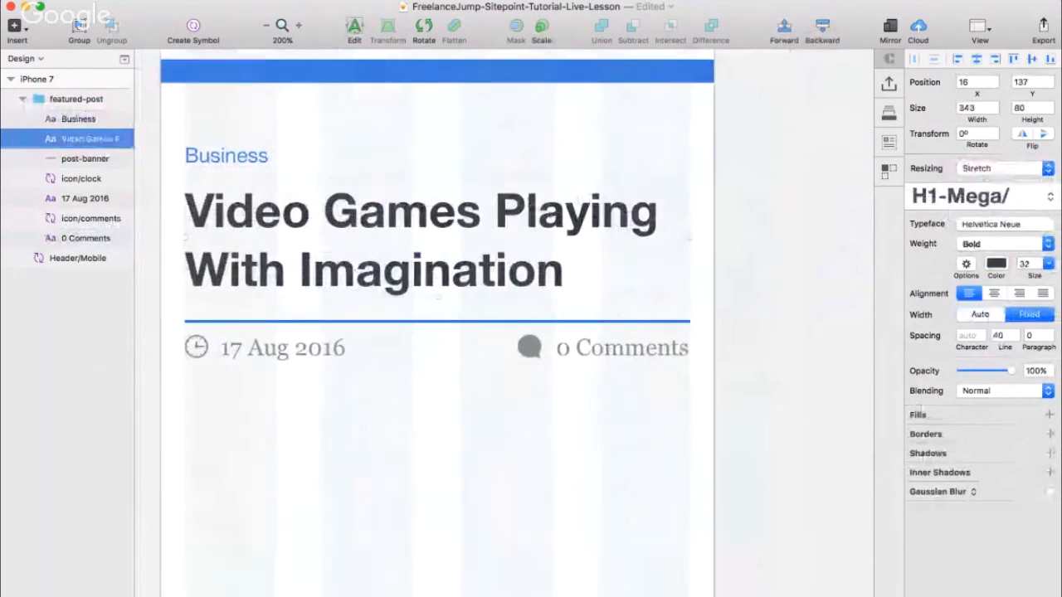
pyautogui.hscroll(2, 597, 220)
pyautogui.click(562, 321)
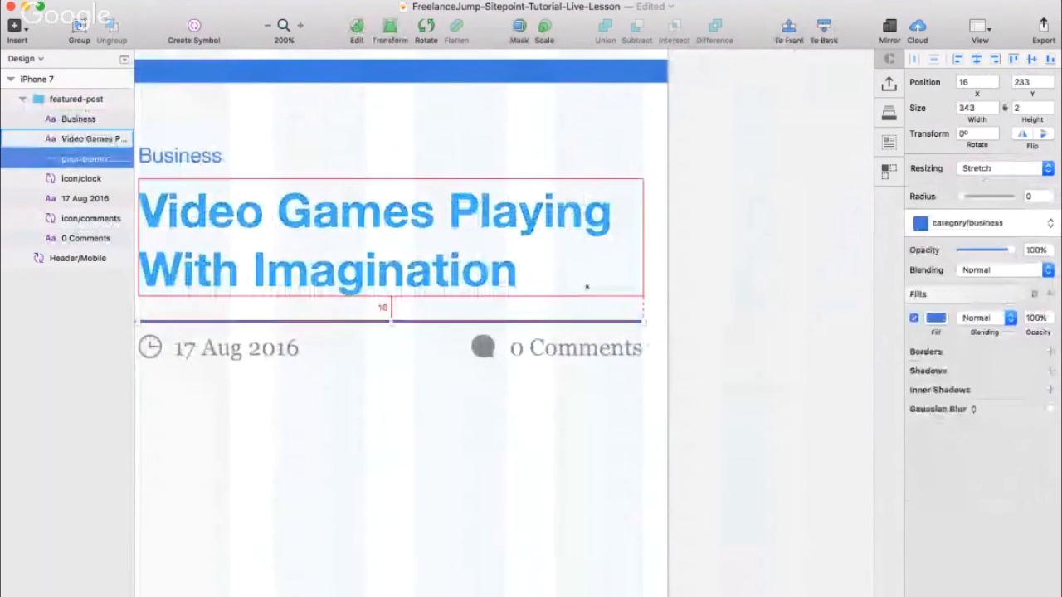
# - Test the pinned layers by widening the featured-post group to about 359 px
pyautogui.click(536, 495)
pyautogui.hscroll(-2, 536, 496)
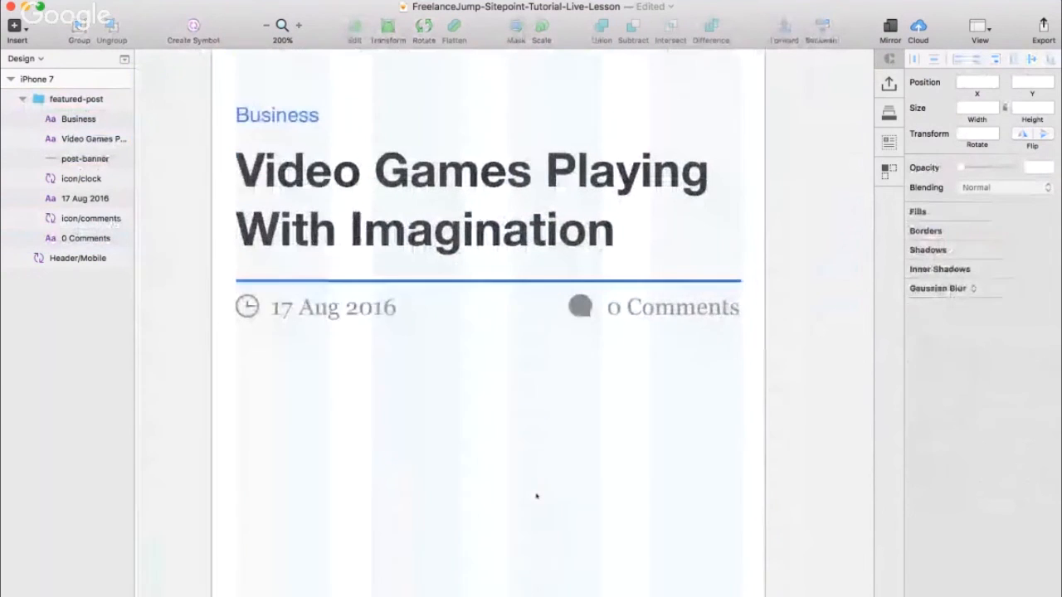
pyautogui.hscroll(2, 564, 367)
pyautogui.press('super+minus')
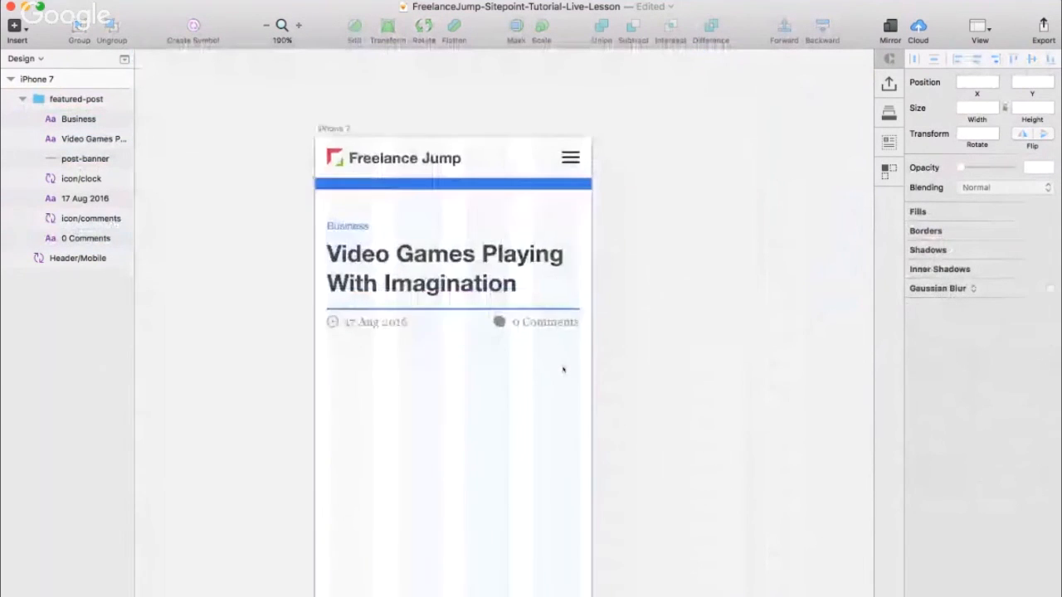
pyautogui.scroll(-3, 563, 369)
pyautogui.click(560, 218)
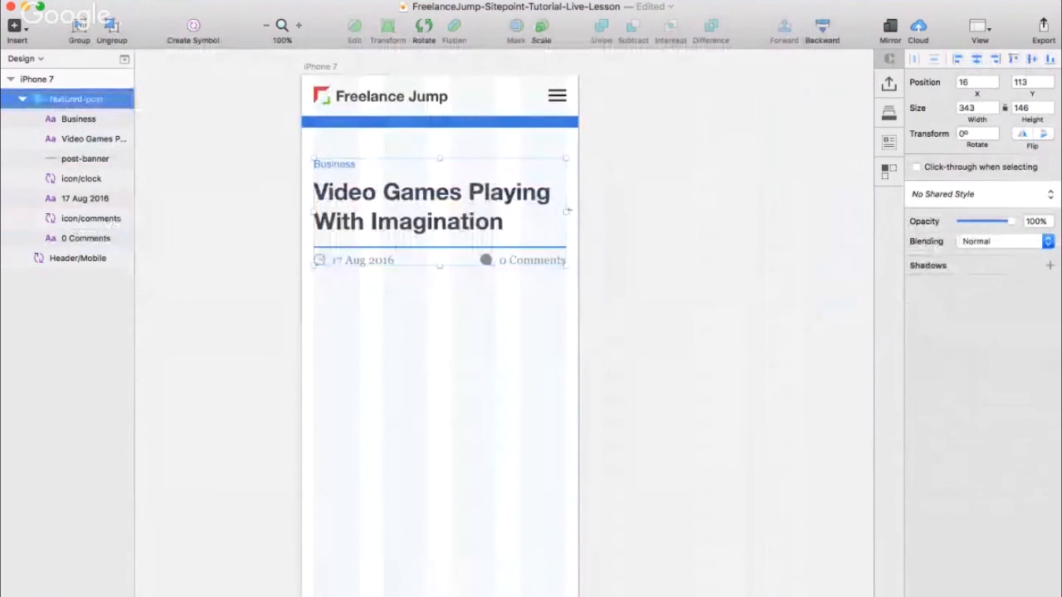
pyautogui.moveTo(565, 212)
pyautogui.mouseDown()
pyautogui.moveTo(471, 208)
pyautogui.moveTo(617, 208)
pyautogui.moveTo(532, 210)
pyautogui.moveTo(615, 212)
pyautogui.moveTo(566, 213)
pyautogui.mouseUp()
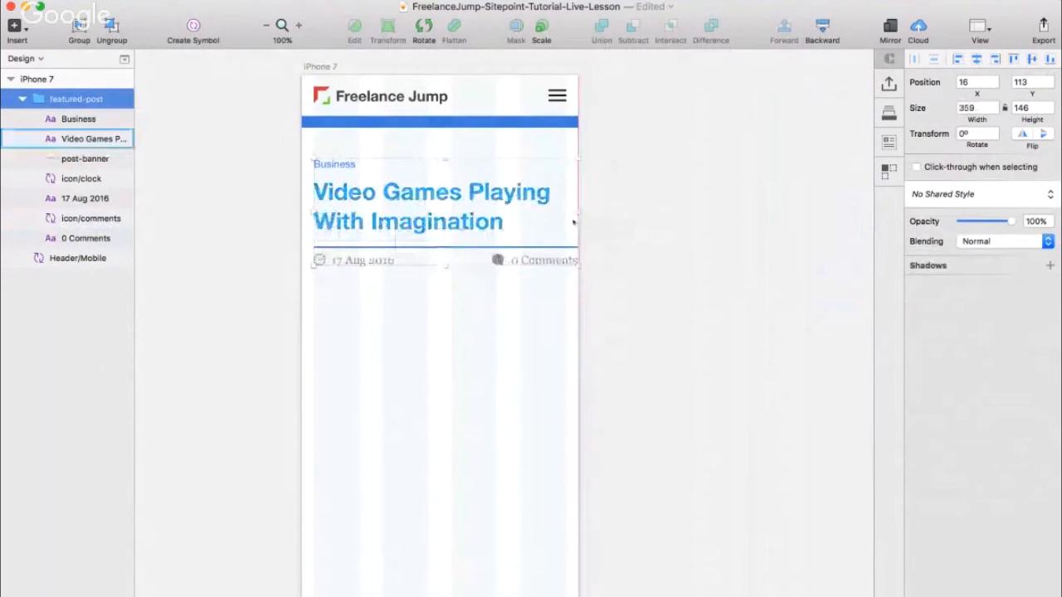
pyautogui.click(467, 376)
pyautogui.scroll(-3, 467, 375)
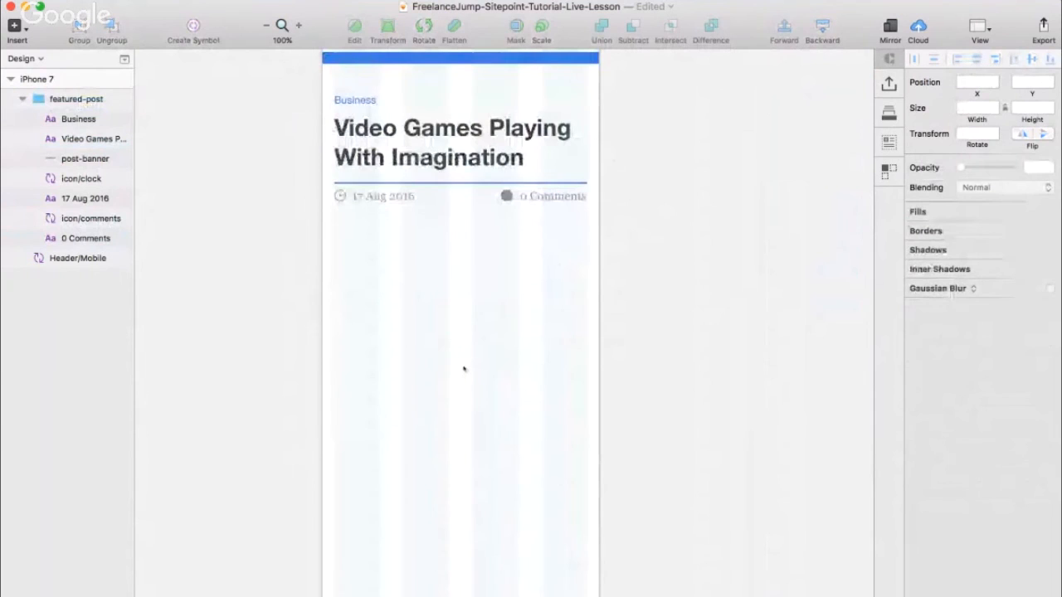
# - Check the featured-post group's distance from the header and nudge the group up to Y 104
pyautogui.scroll(3, 464, 368)
pyautogui.click(453, 206)
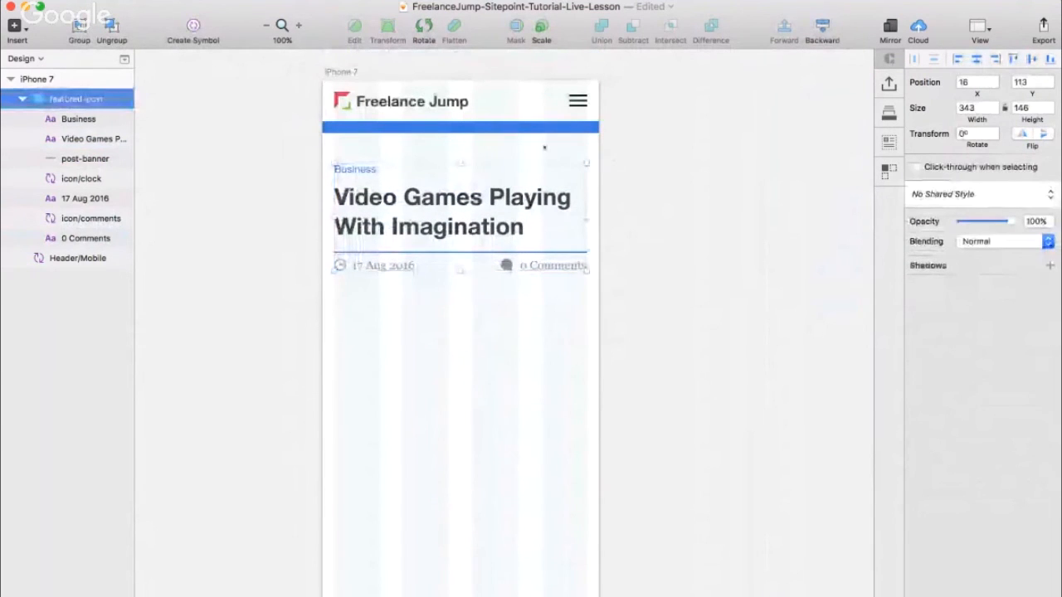
pyautogui.press('alt')
pyautogui.press('Up')
pyautogui.press('Up')
pyautogui.press('Up')
pyautogui.press('Up')
pyautogui.press('Up')
pyautogui.press('Up')
pyautogui.press('Up')
pyautogui.press('Up')
pyautogui.press('Up')
pyautogui.press('Up')
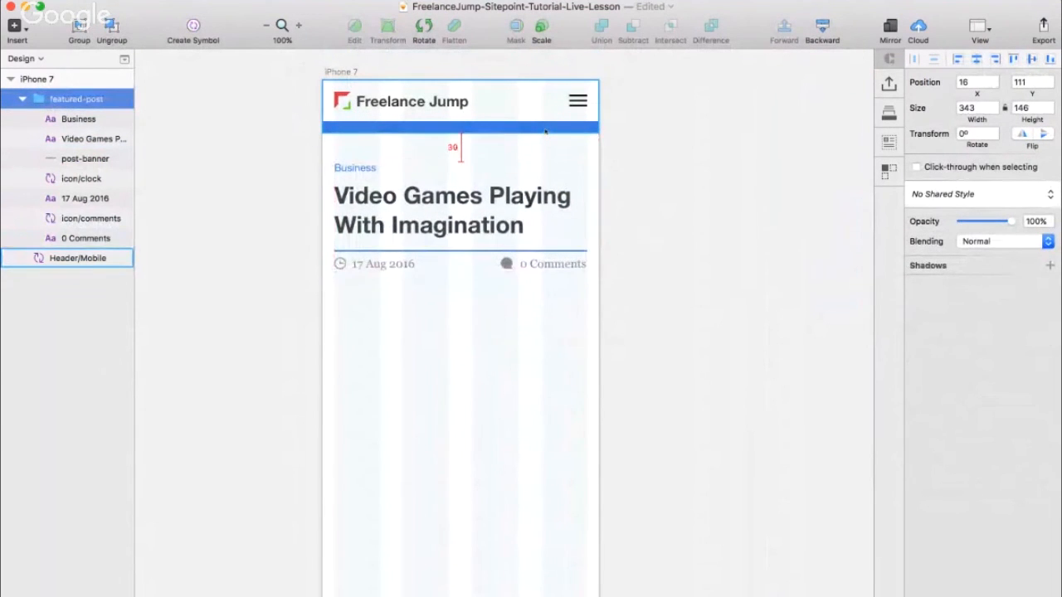
pyautogui.press('Down')
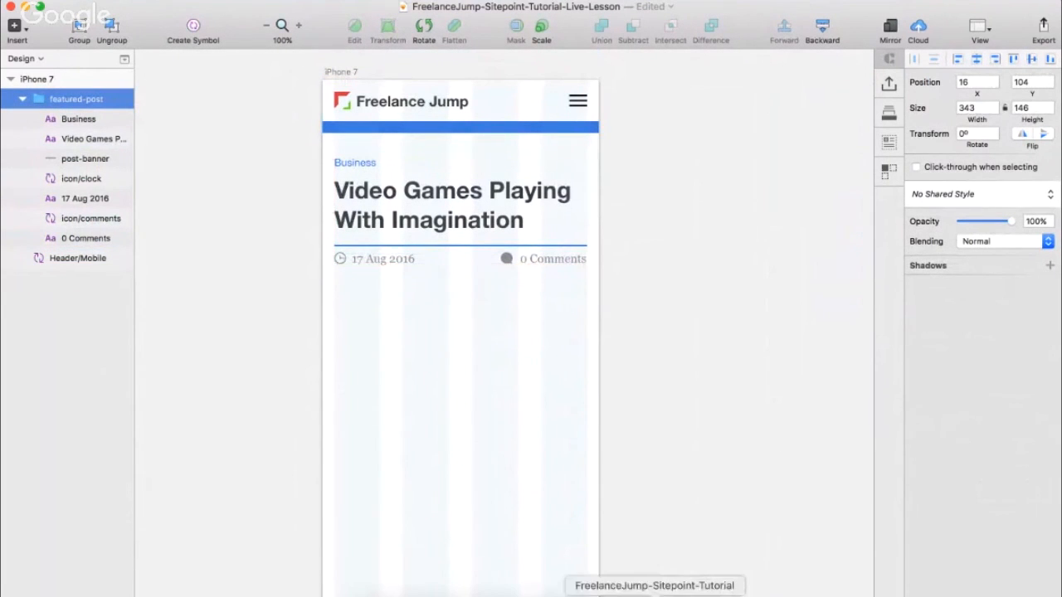
# - Switch to the FreelanceJump-Sitepoint-Tutorial document and check the featured post's spacing below the header in Home-Mobile V2 collapsed
pyautogui.click(651, 592)
pyautogui.scroll(5, 498, 332)
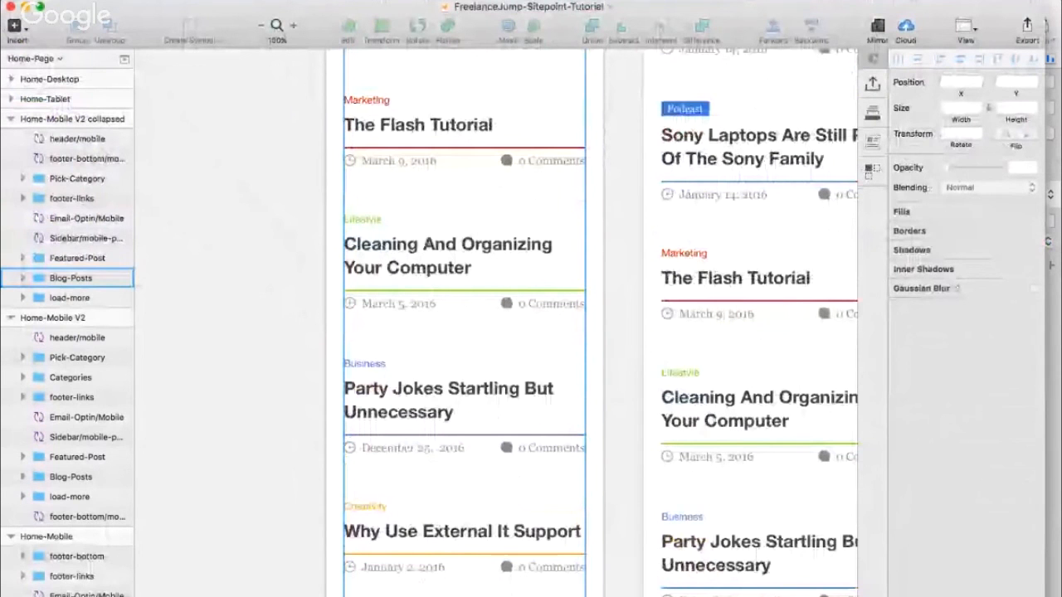
pyautogui.scroll(5, 497, 249)
pyautogui.click(502, 166)
pyautogui.hscroll(2, 507, 88)
pyautogui.scroll(1, 506, 88)
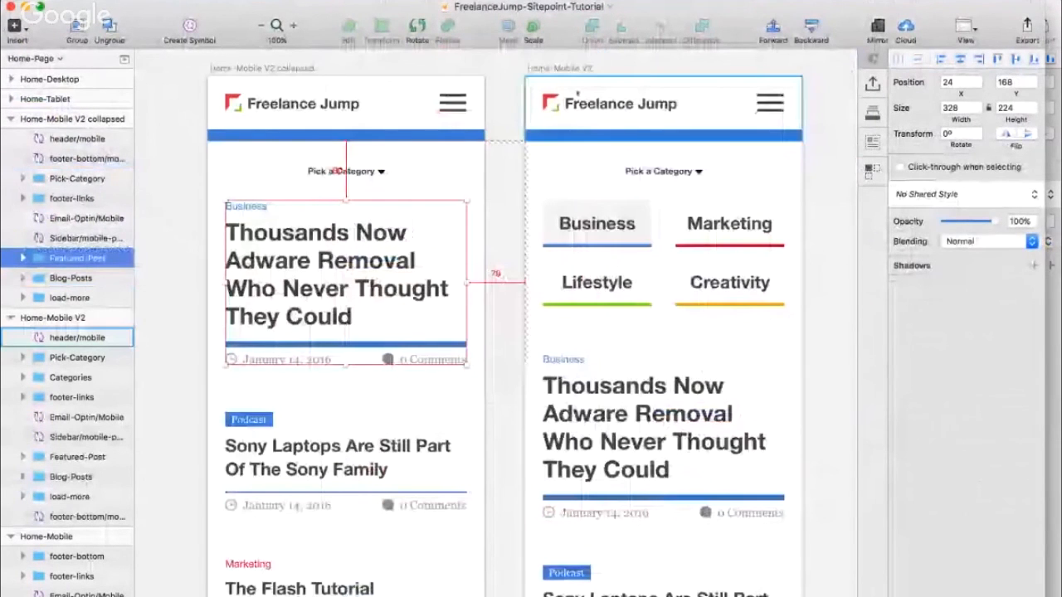
pyautogui.click(273, 173)
pyautogui.hscroll(-1, 273, 173)
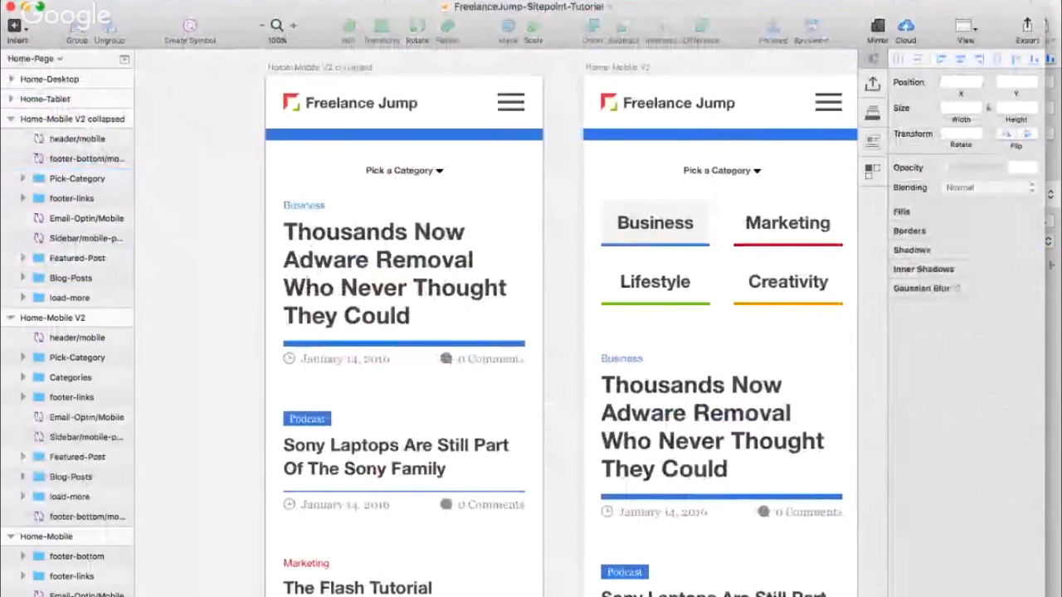
# - Inspect the text style and size of the Sony Laptops headline in the collapsed mobile artboard's Blog-Posts group
pyautogui.scroll(-5, 408, 402)
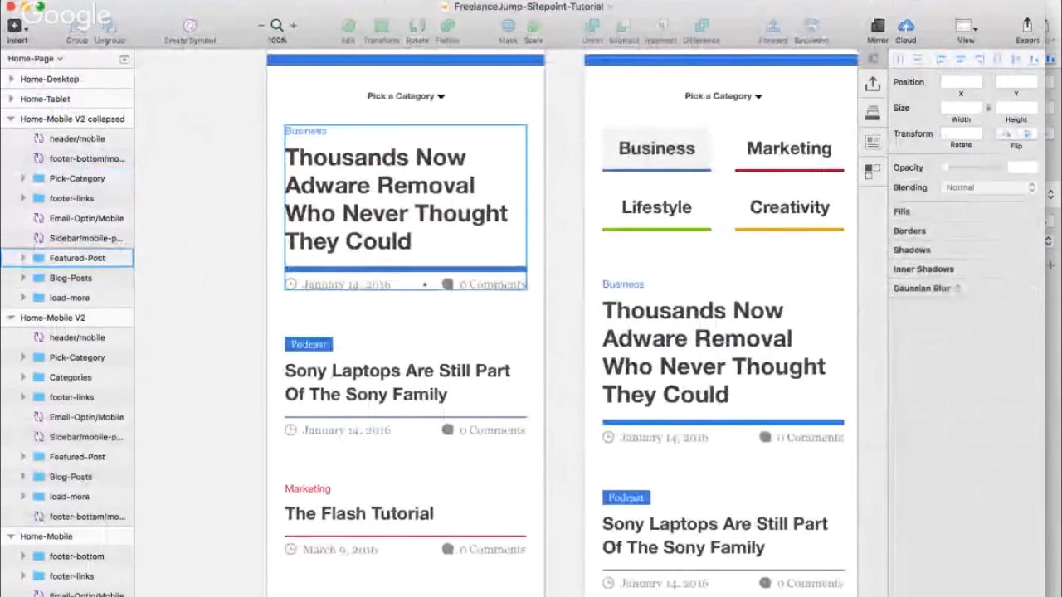
pyautogui.click(350, 247)
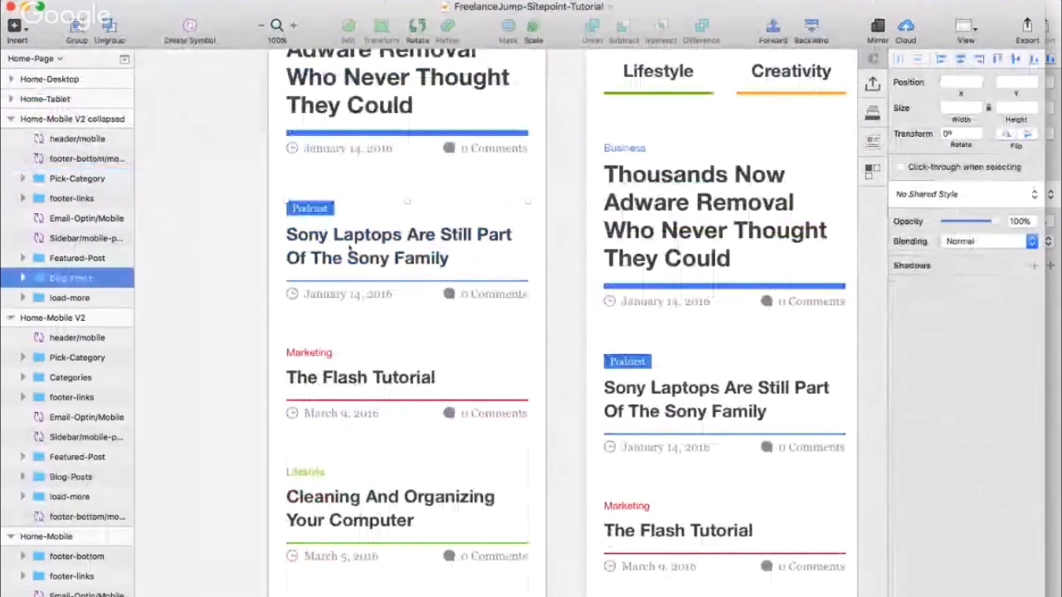
pyautogui.doubleClick(349, 247)
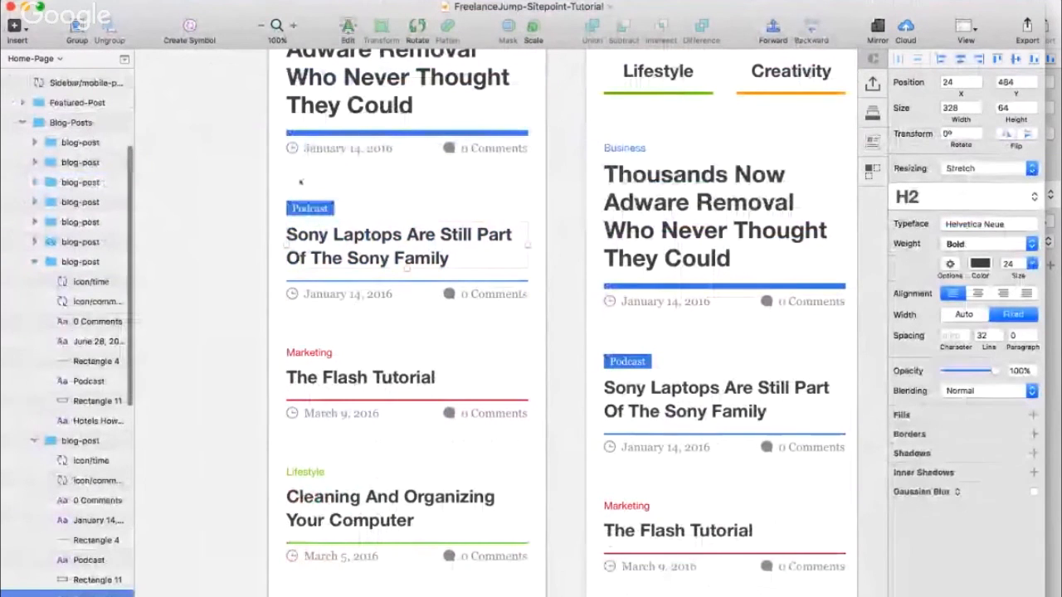
pyautogui.click(281, 314)
pyautogui.scroll(-3, 306, 331)
pyautogui.scroll(3, 308, 333)
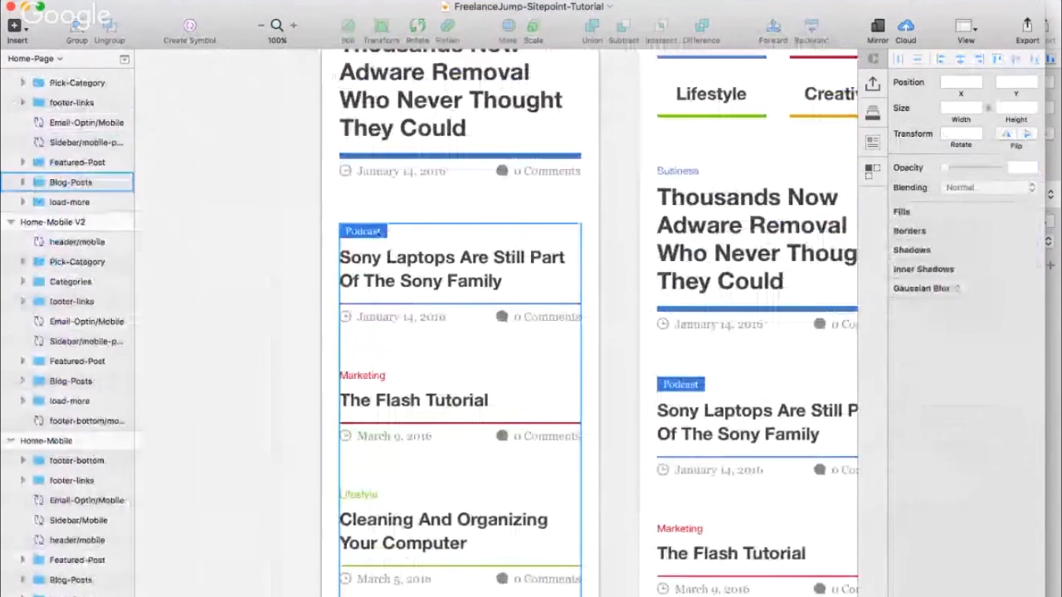
# - Examine the blog post list in the mobile artboards, from the Podcast post down past the Load More button
pyautogui.scroll(-3, 371, 242)
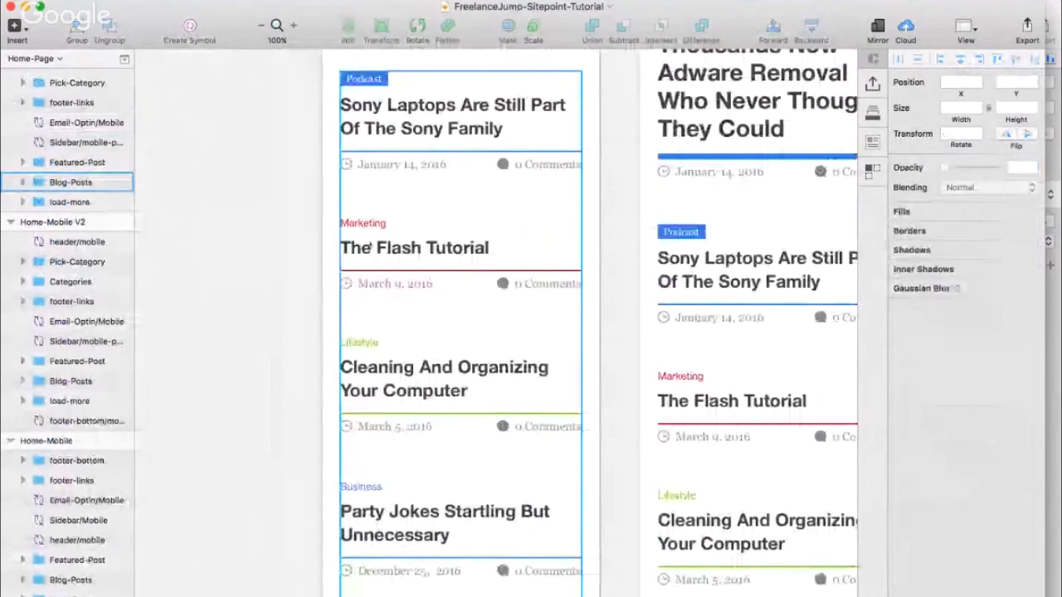
pyautogui.scroll(-2, 371, 242)
pyautogui.scroll(3, 399, 209)
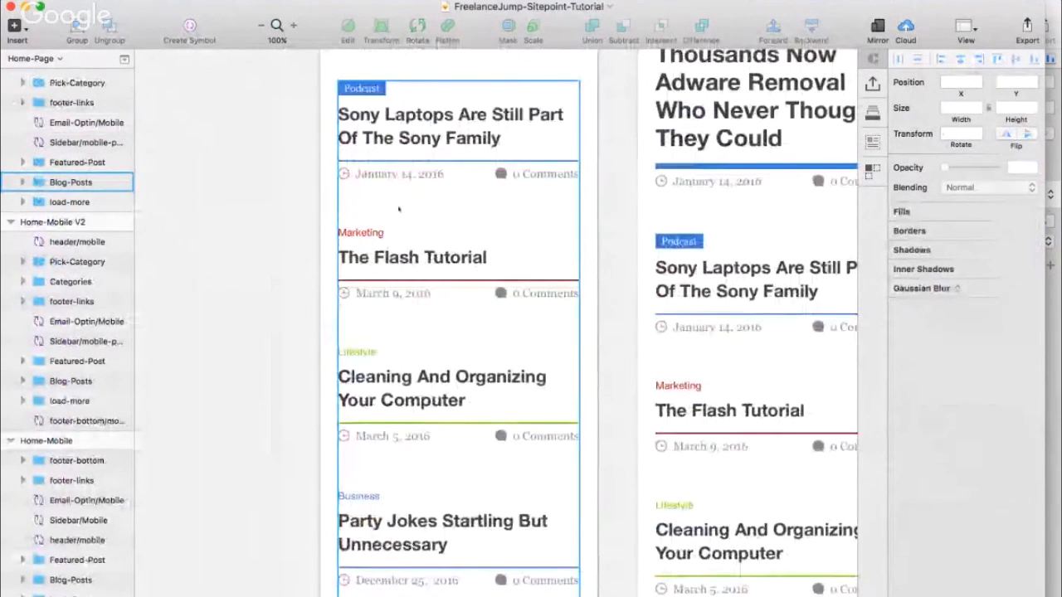
pyautogui.scroll(-3, 399, 209)
pyautogui.scroll(3, 399, 209)
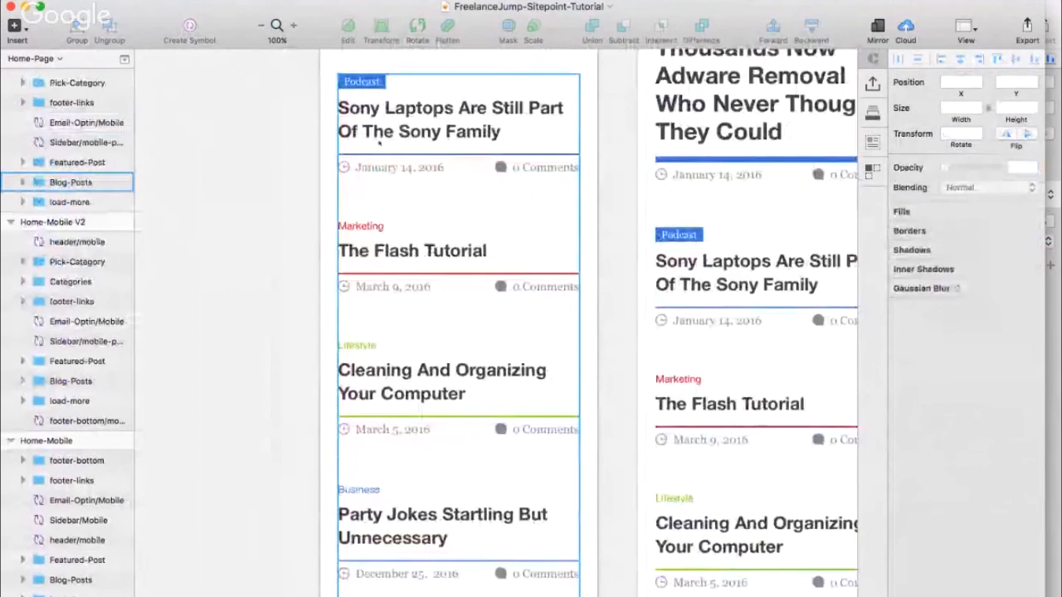
pyautogui.scroll(-3, 377, 138)
pyautogui.press('super+minus')
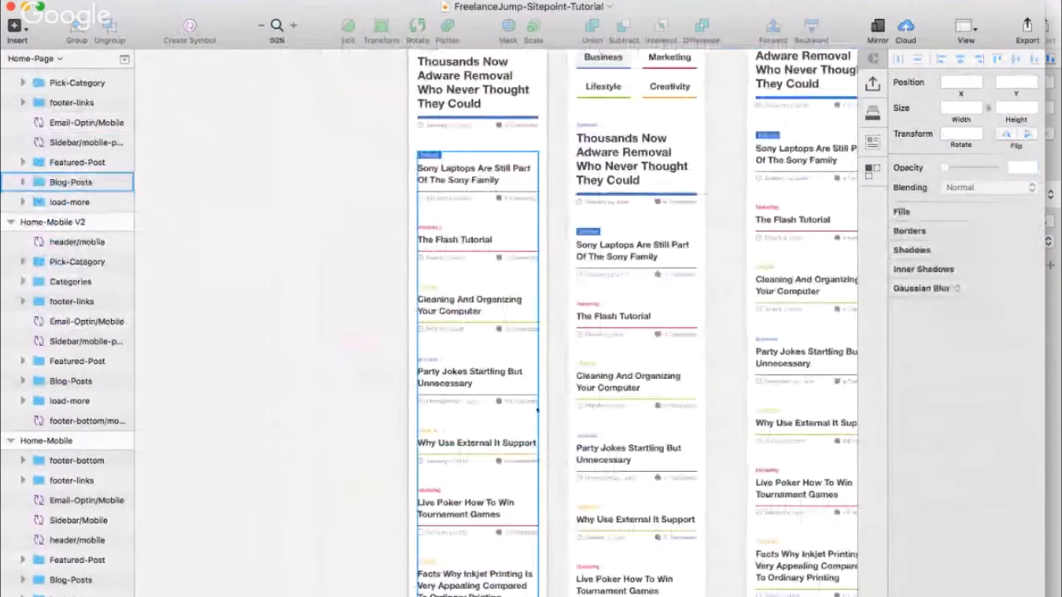
pyautogui.scroll(-4, 537, 409)
pyautogui.scroll(-1, 537, 410)
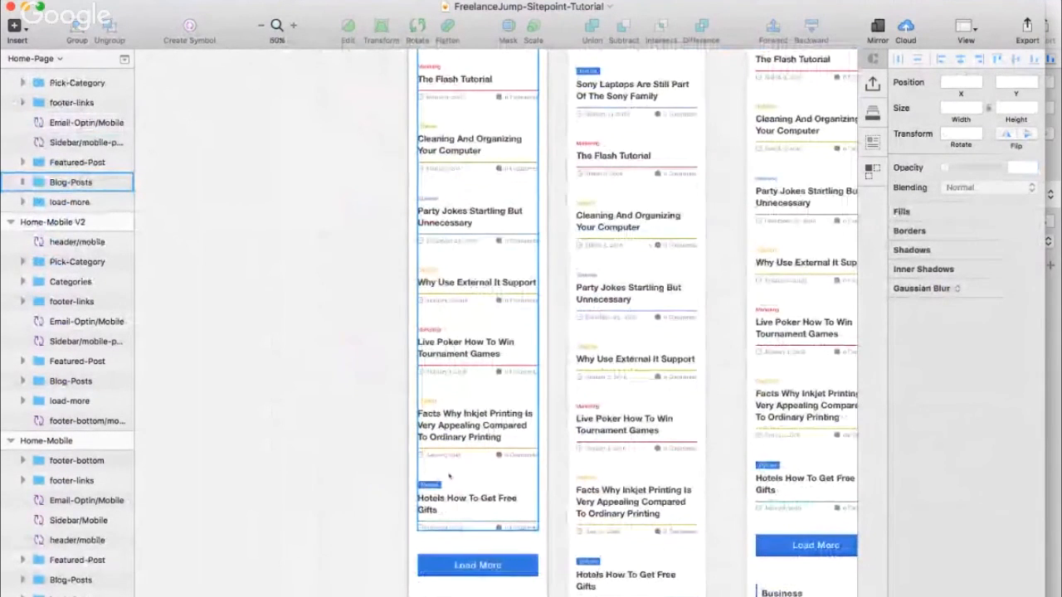
pyautogui.scroll(-4, 449, 476)
pyautogui.scroll(3, 559, 271)
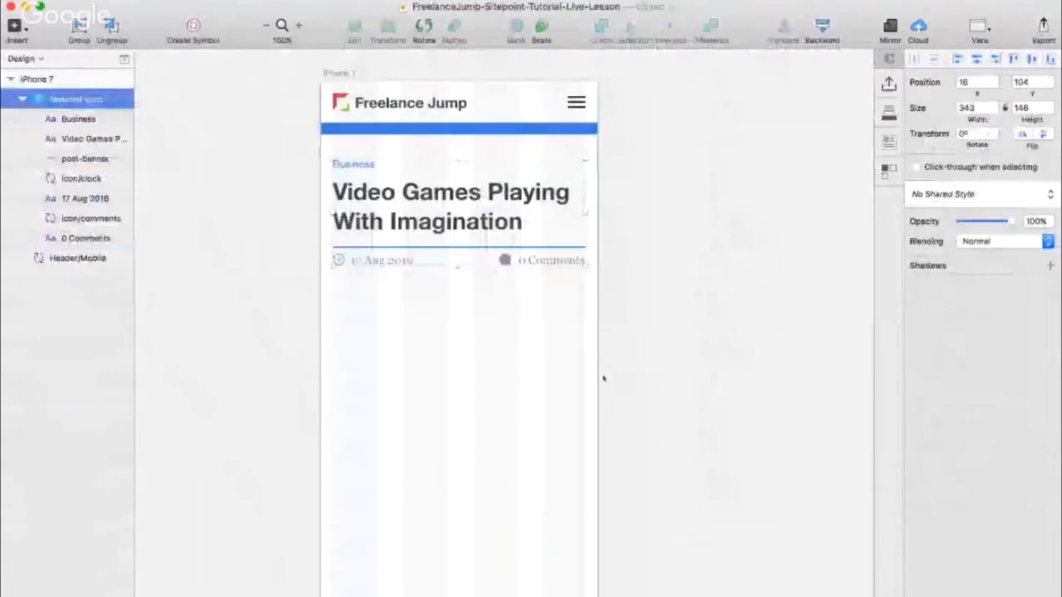
# - Duplicate the featured-post group directly below the original, leaving a 32 px gap between them
pyautogui.scroll(-3, 603, 378)
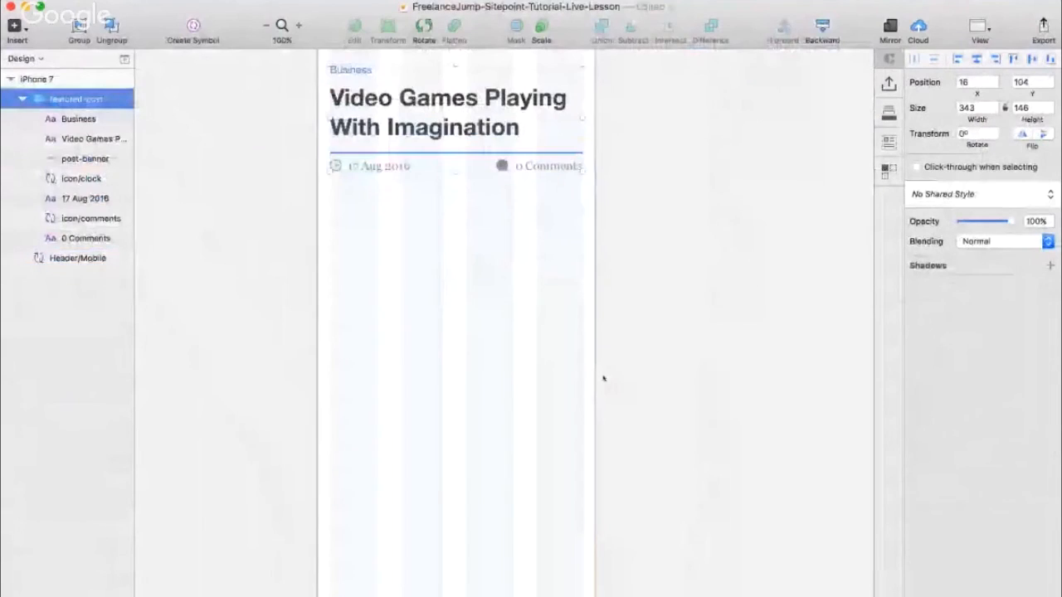
pyautogui.scroll(2, 603, 378)
pyautogui.moveTo(439, 146); pyautogui.dragTo(438, 278)
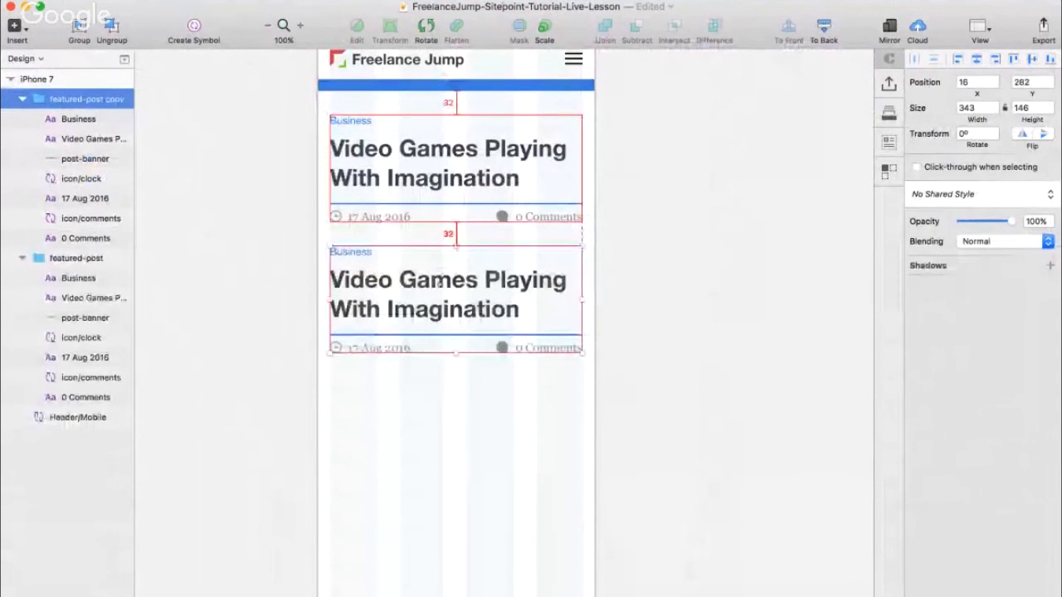
pyautogui.scroll(-2, 548, 289)
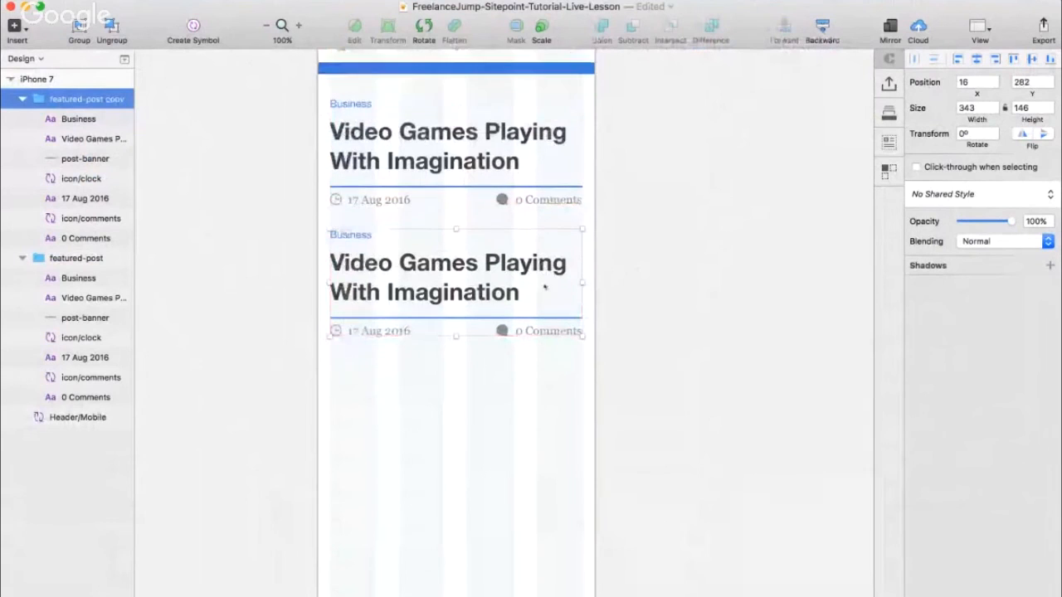
# - Collapse both post groups and move the copied group below featured-post in the layer order
pyautogui.click(23, 99)
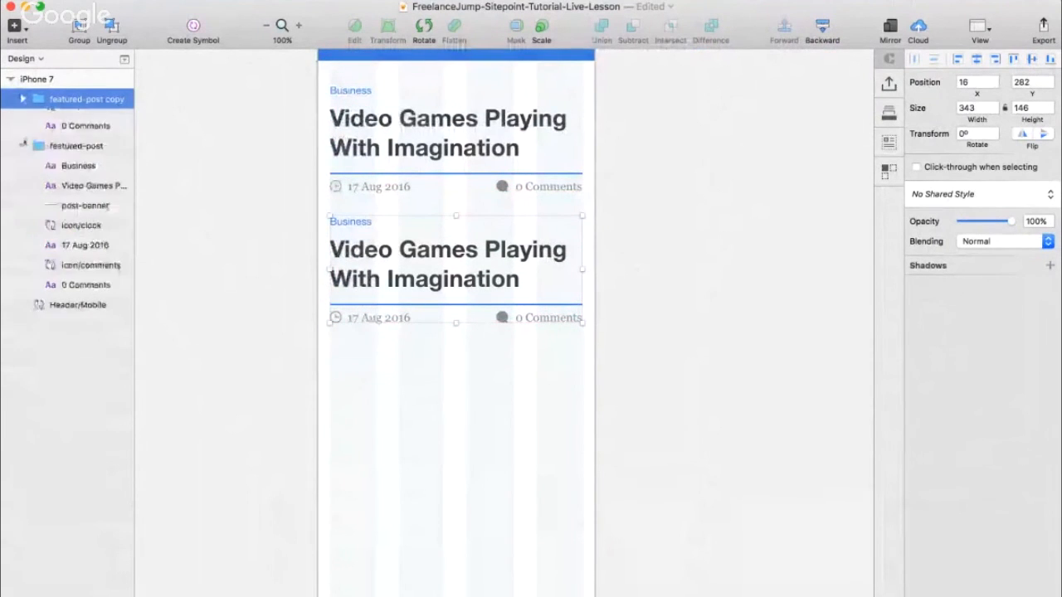
pyautogui.click(22, 119)
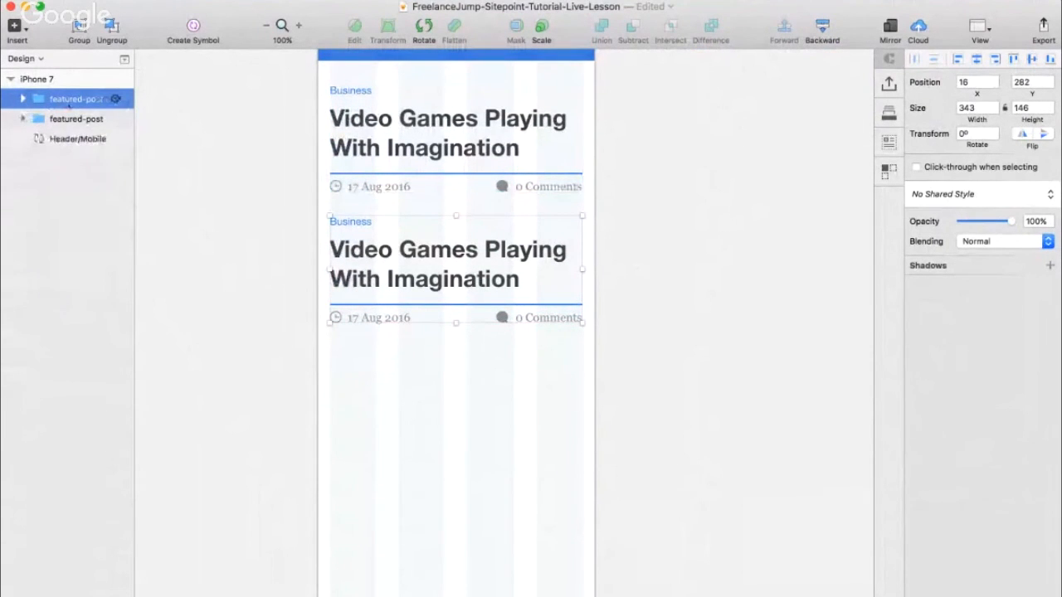
pyautogui.doubleClick(70, 98)
pyautogui.click(70, 99)
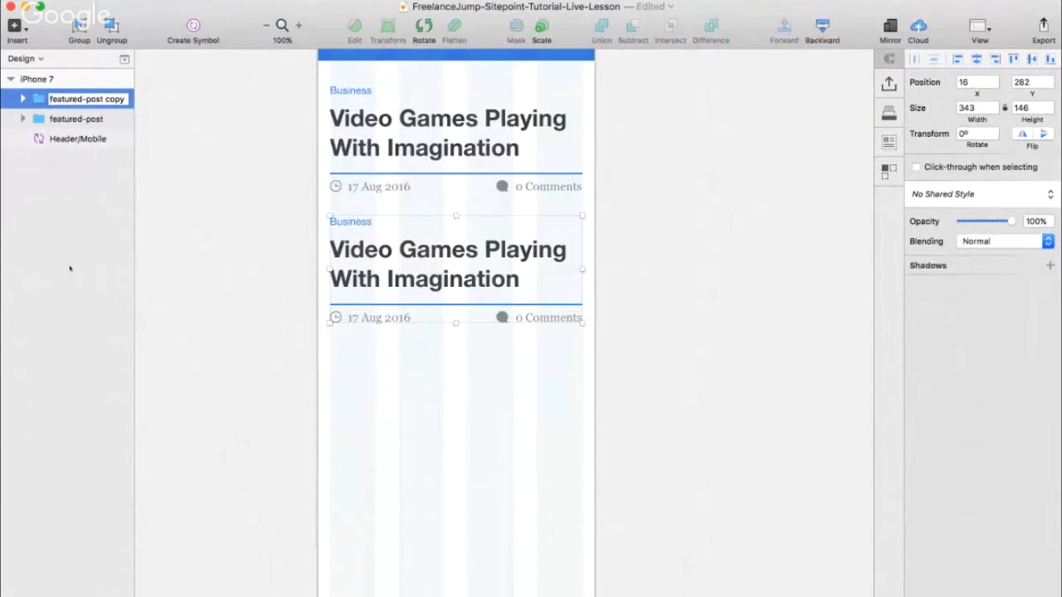
pyautogui.click(71, 268)
pyautogui.click(33, 99)
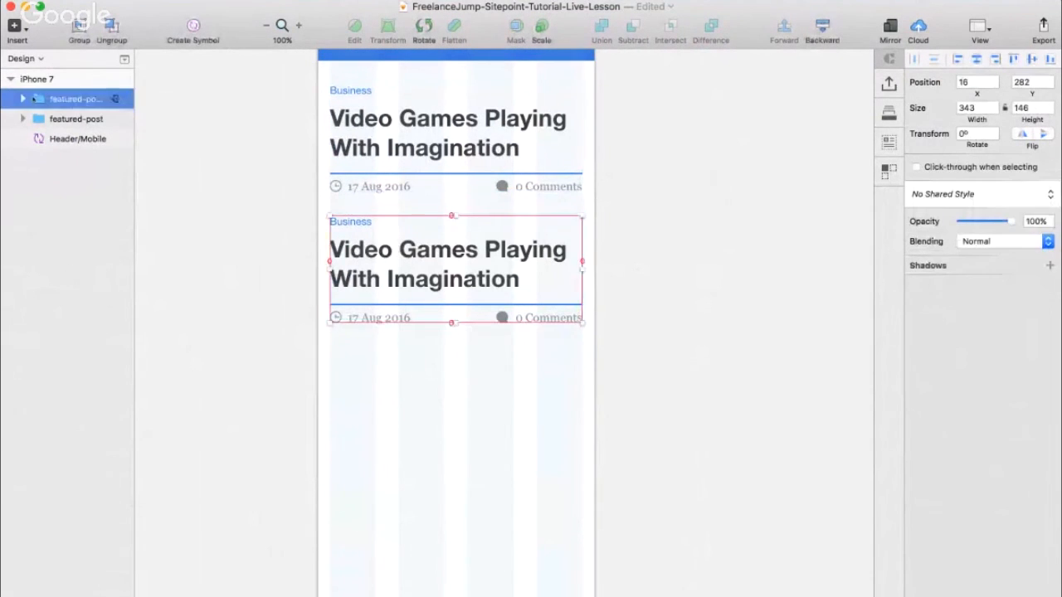
pyautogui.press('super+alt+Down')
# - Rename the copied group as post-1
pyautogui.press('super+r')
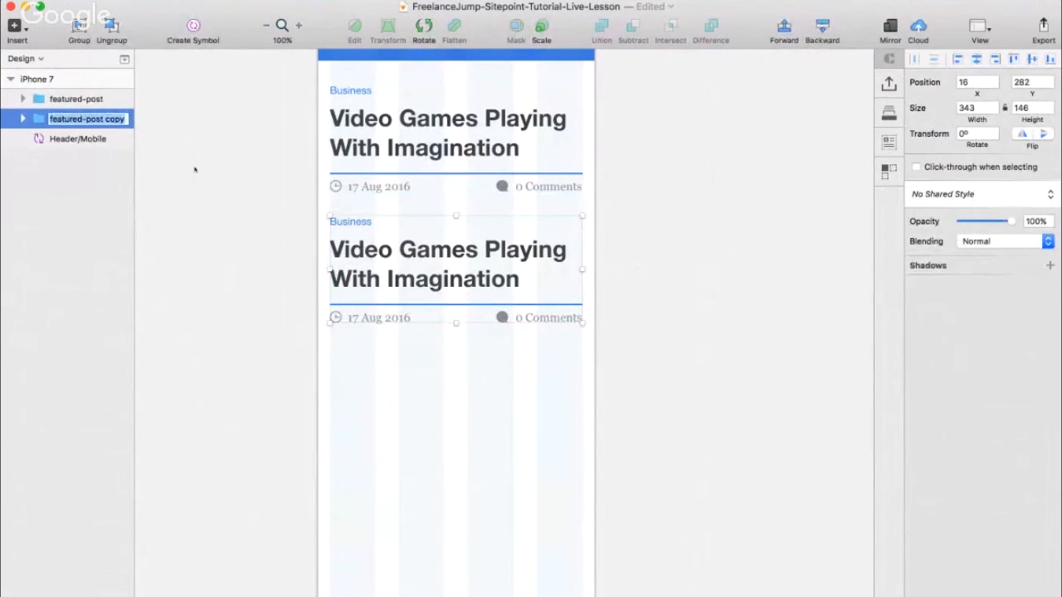
pyautogui.write('post')
pyautogui.press('Return')
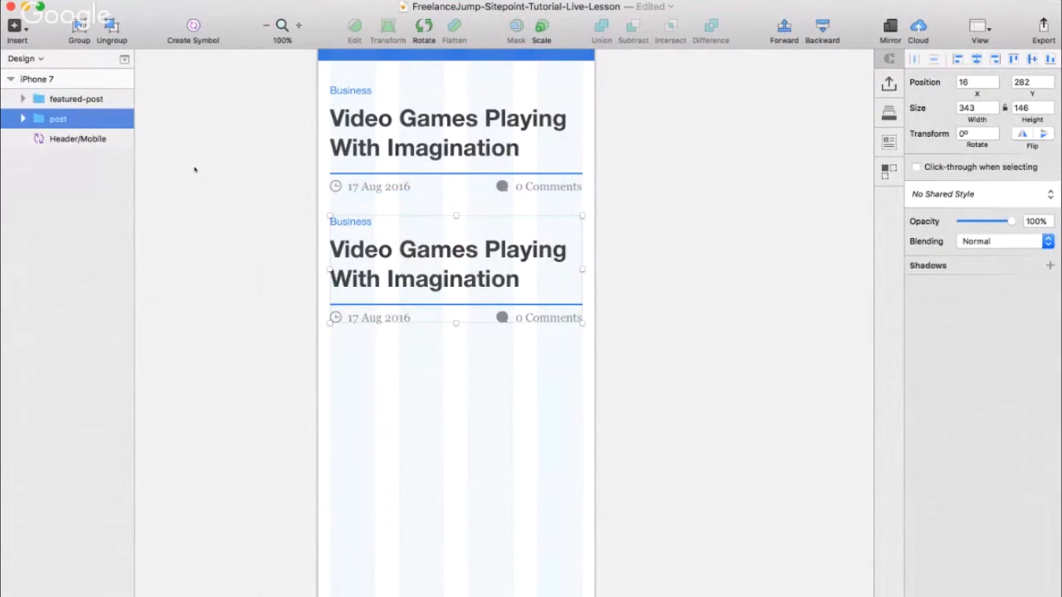
pyautogui.press('super+r')
pyautogui.press('Right')
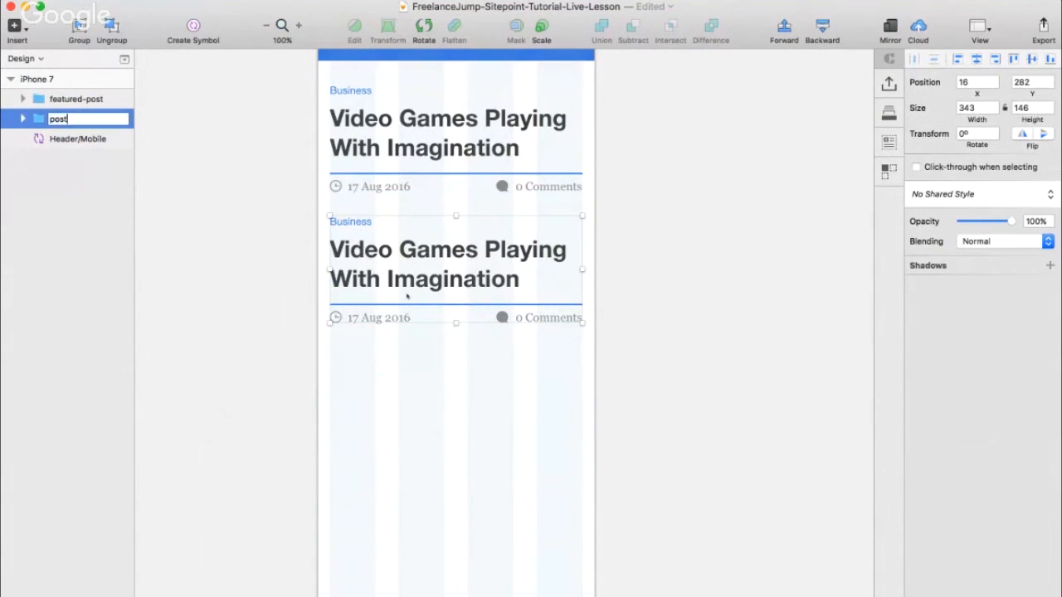
pyautogui.write('-1')
pyautogui.press('Return')
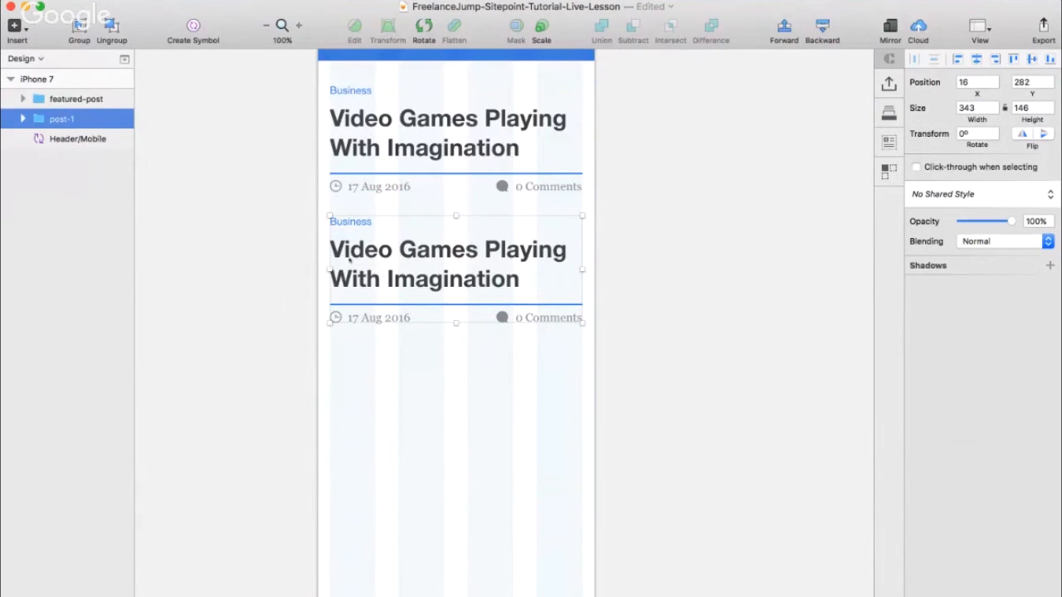
# - Select the Business category label in post-1 and look through the custom text content types
pyautogui.doubleClick(352, 222)
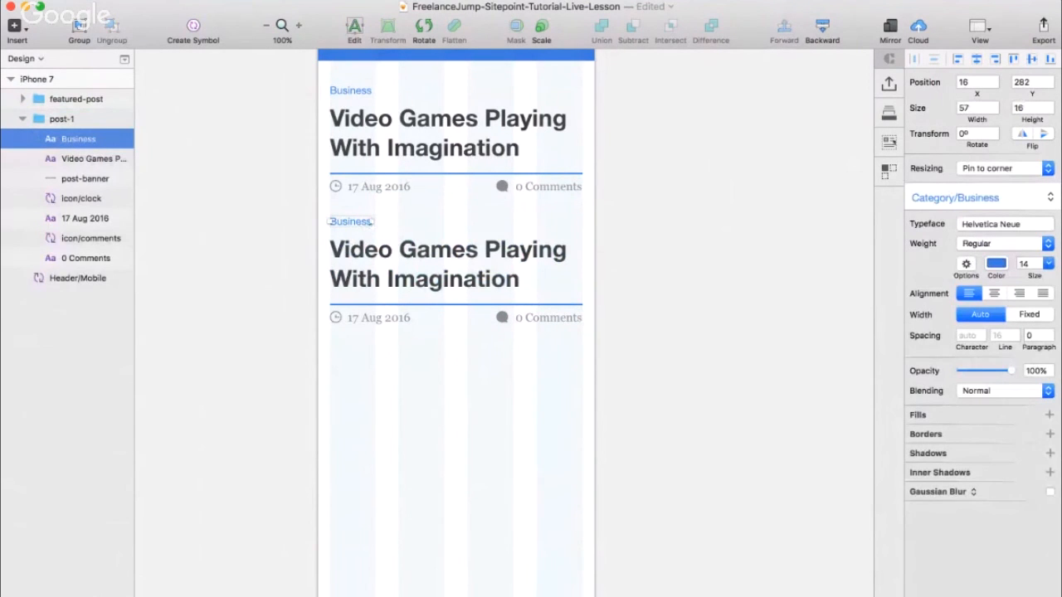
pyautogui.click(890, 142)
pyautogui.scroll(-3, 754, 224)
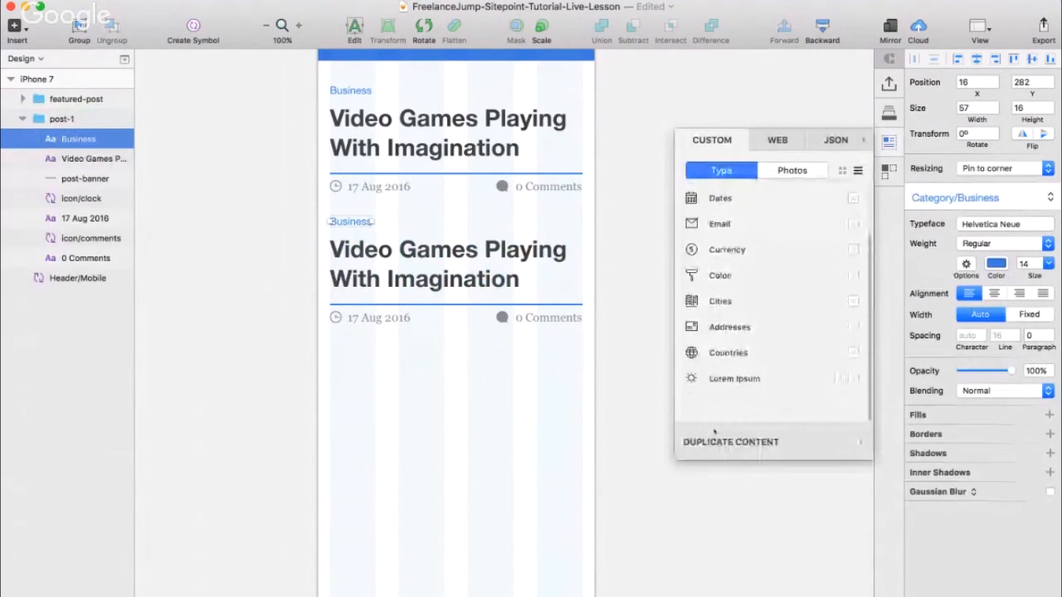
pyautogui.scroll(3, 815, 374)
pyautogui.scroll(-3, 833, 349)
pyautogui.scroll(3, 814, 378)
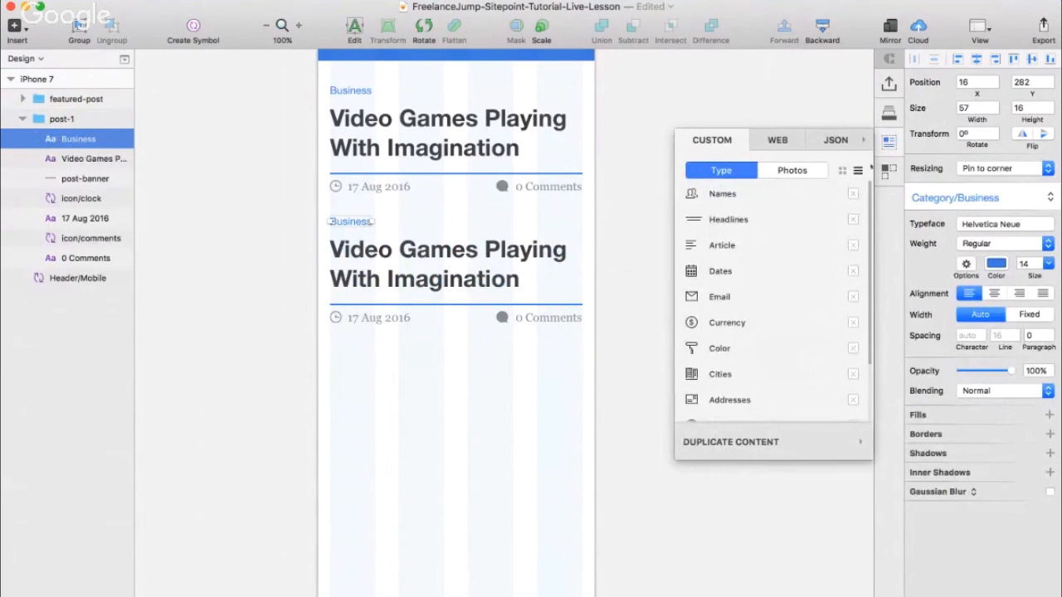
pyautogui.scroll(-3, 774, 284)
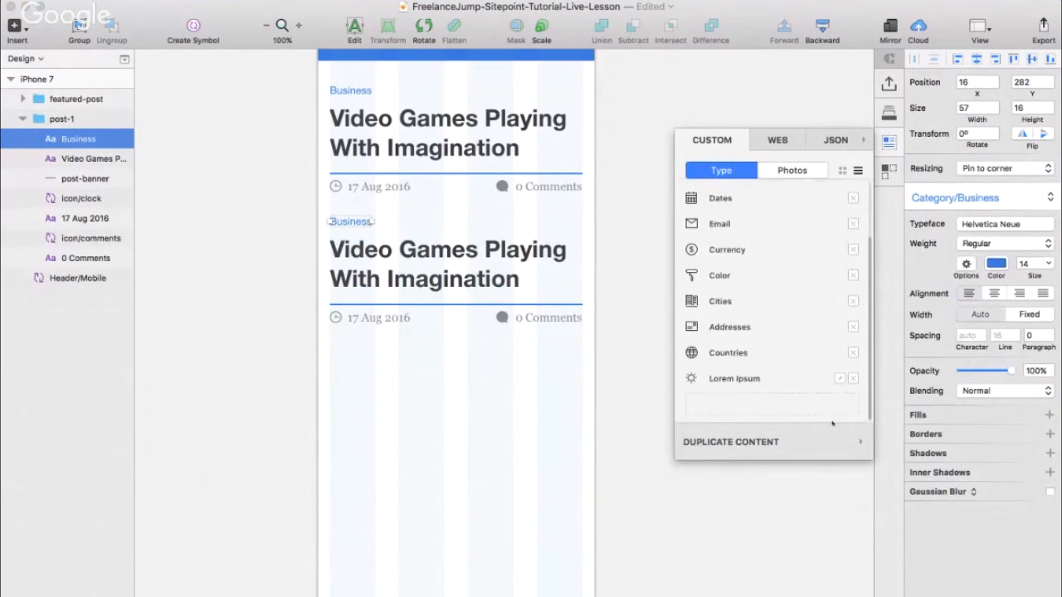
# - Add a custom text item named Categories and list Business, Marketing and Lifestyle on separate lines
pyautogui.click(784, 405)
pyautogui.scroll(-5, 760, 327)
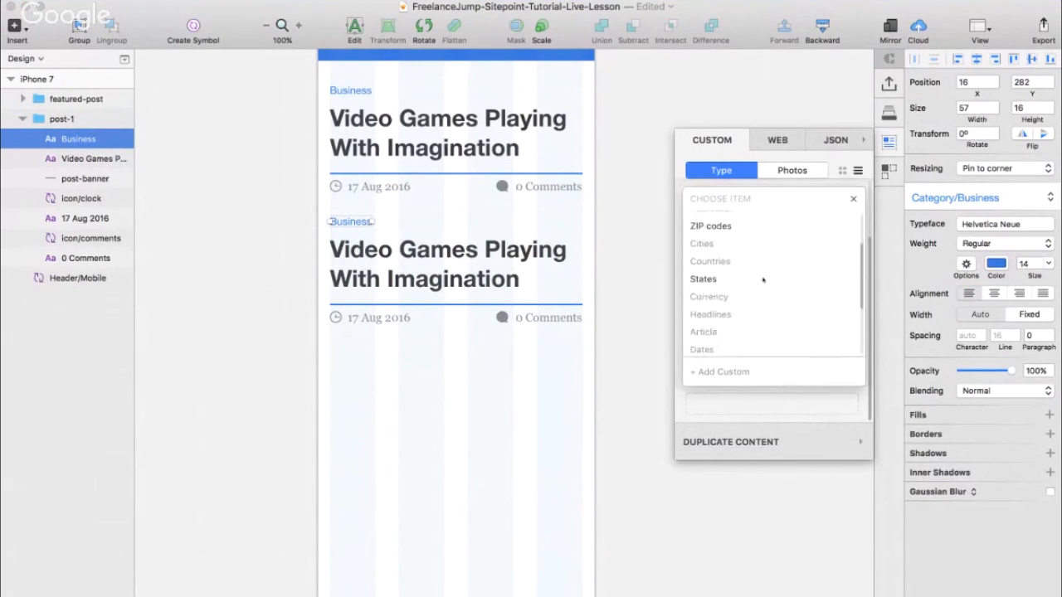
pyautogui.click(721, 371)
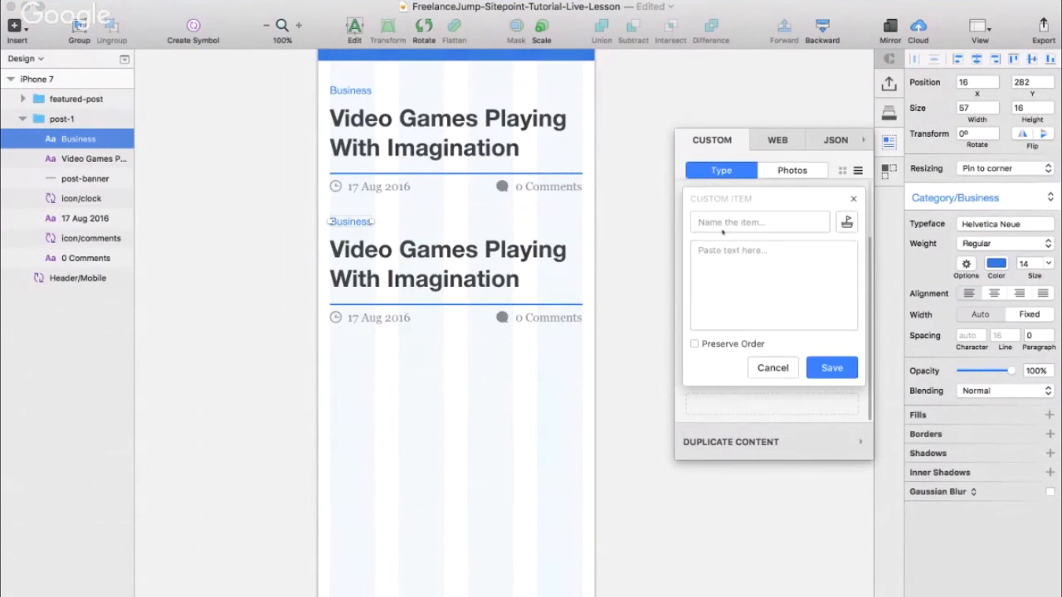
pyautogui.write('CateB')
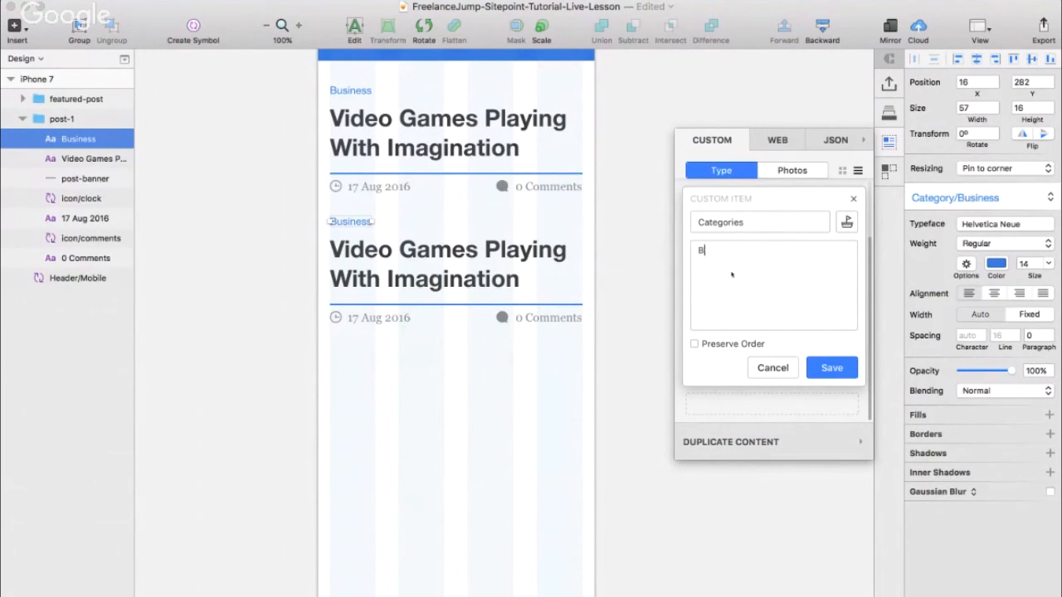
pyautogui.write('usiness Marketing')
pyautogui.press('Return')
pyautogui.write('Lifestyle')
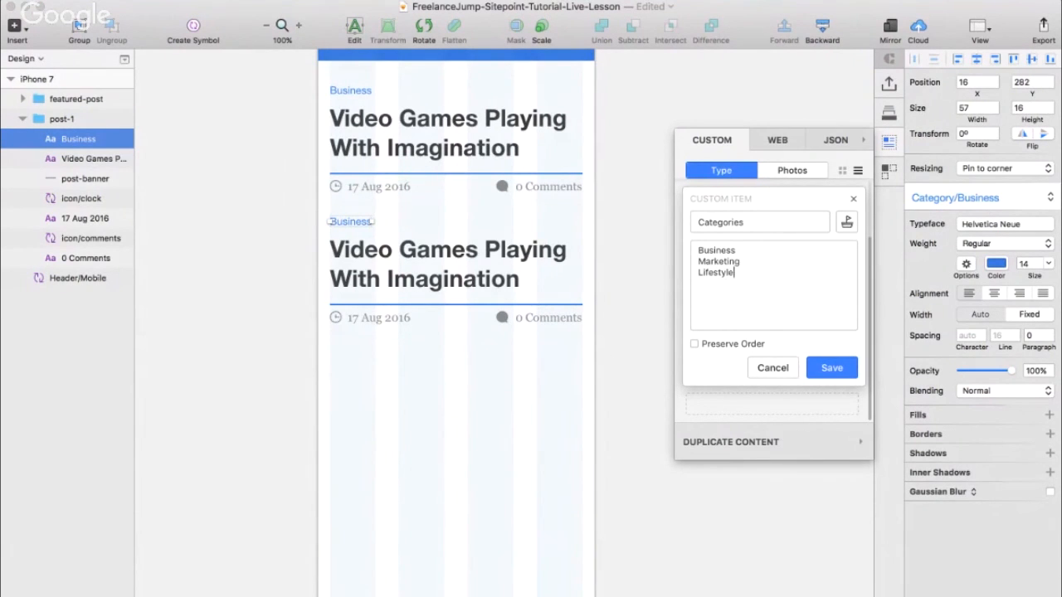
# - Check the categories in the reference document, add Creativity to the Categories item's list and save it
pyautogui.click(654, 596)
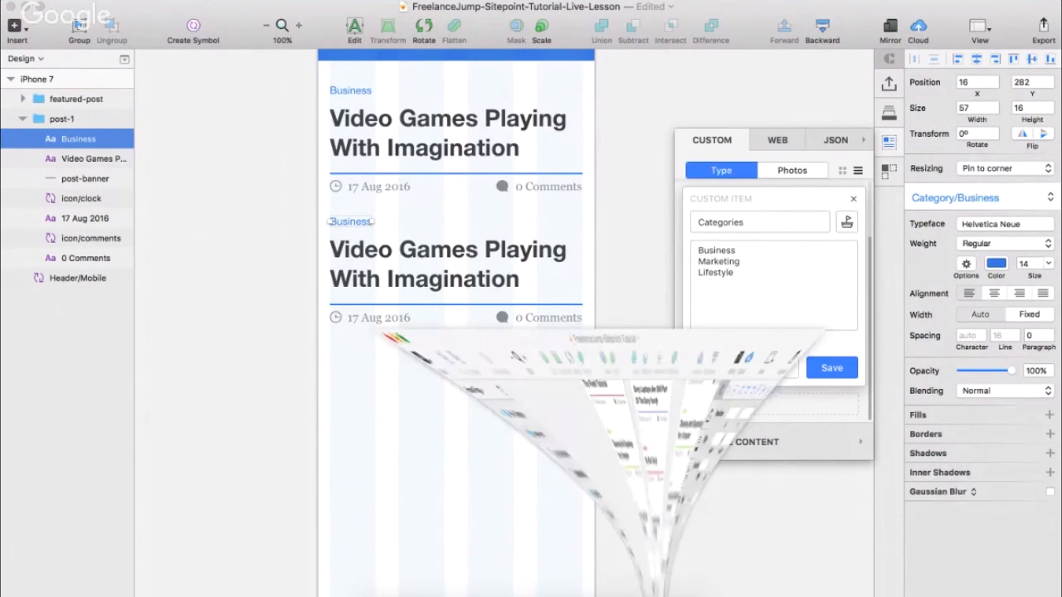
pyautogui.scroll(1, 499, 217)
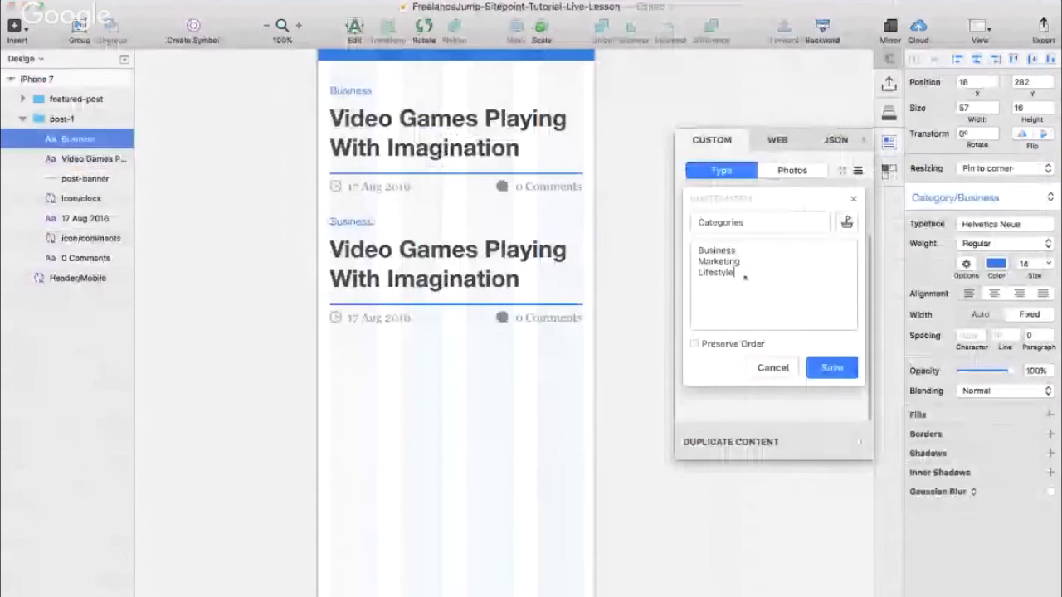
pyautogui.press('Return')
pyautogui.write('Cre')
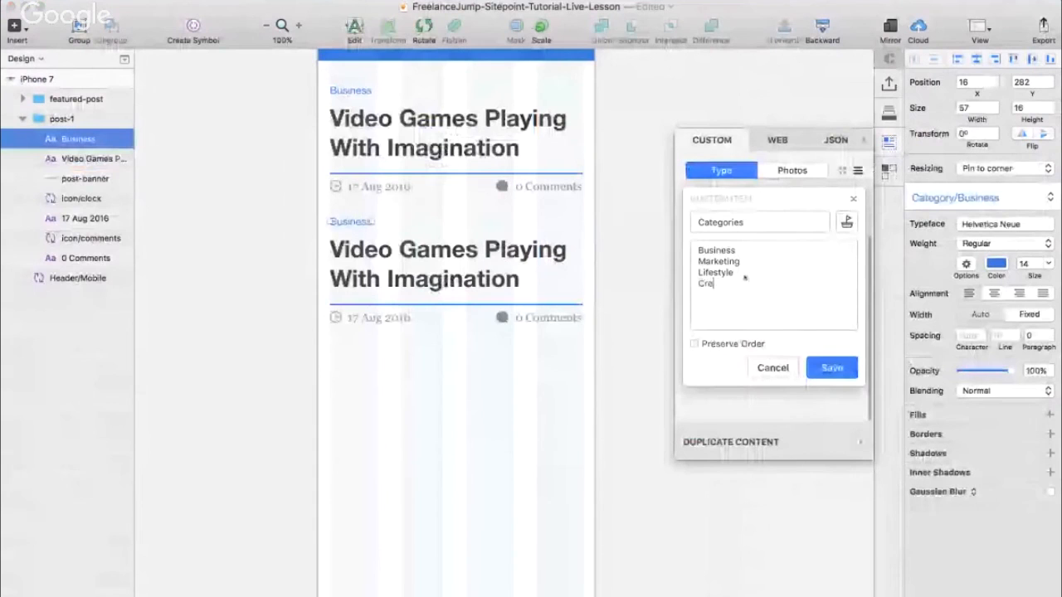
pyautogui.write('ativity')
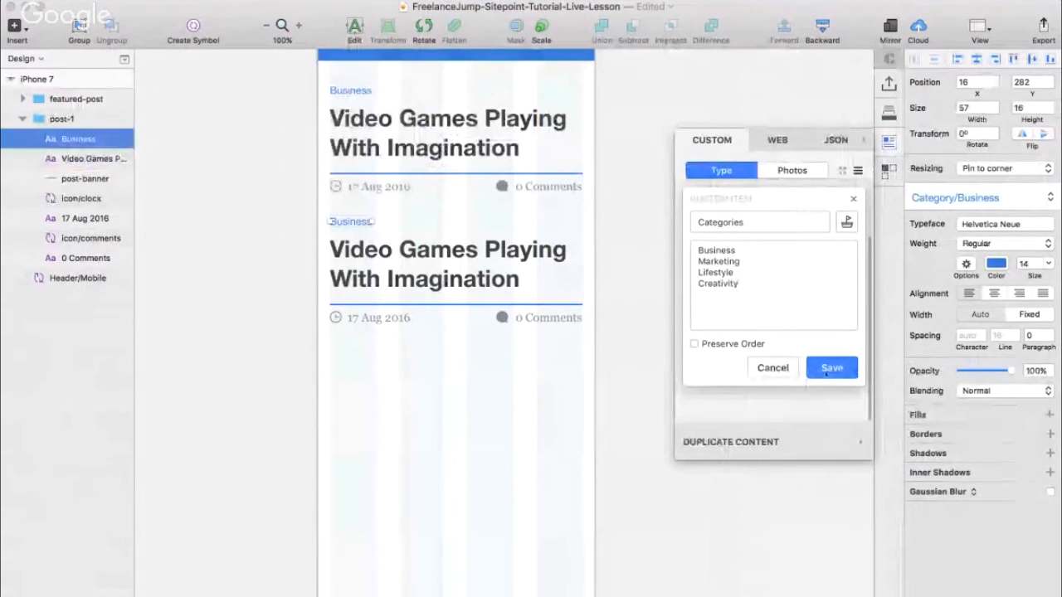
pyautogui.click(831, 367)
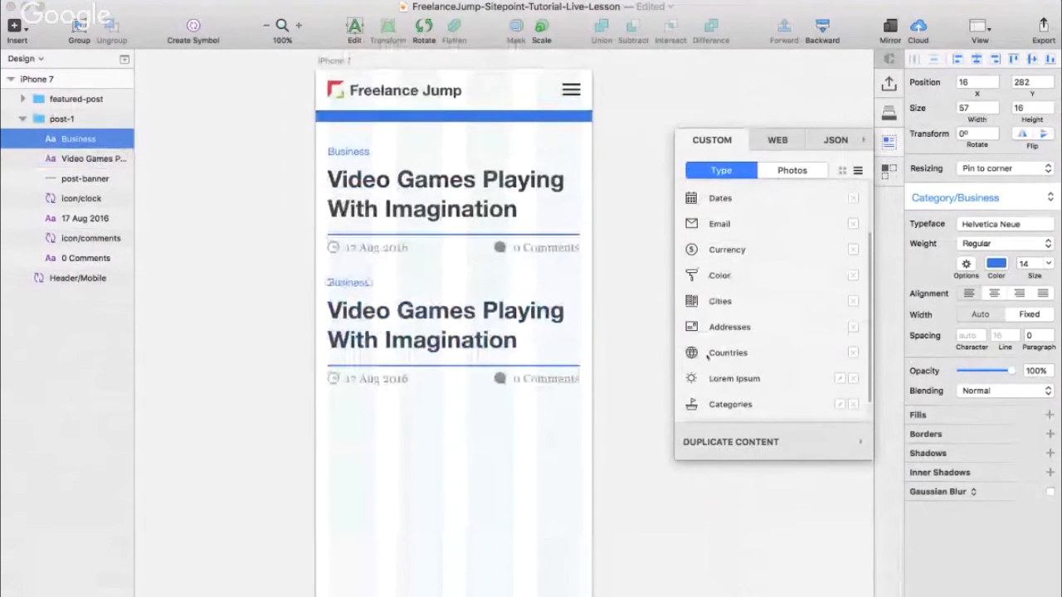
# - Fill post-1's category label with generated Categories content and its title with generated Headlines content
pyautogui.click(730, 378)
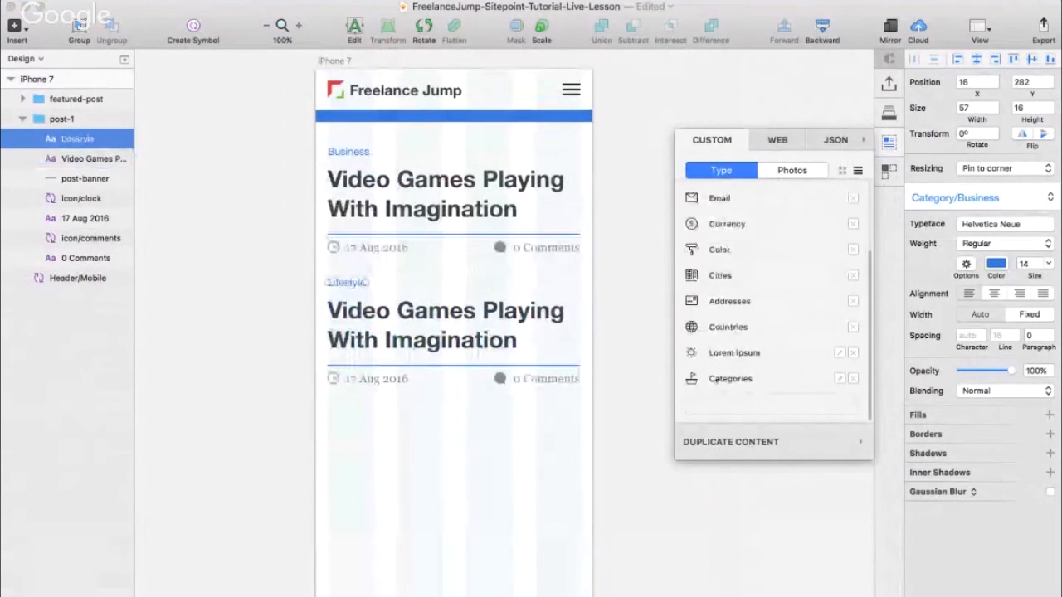
pyautogui.click(444, 324)
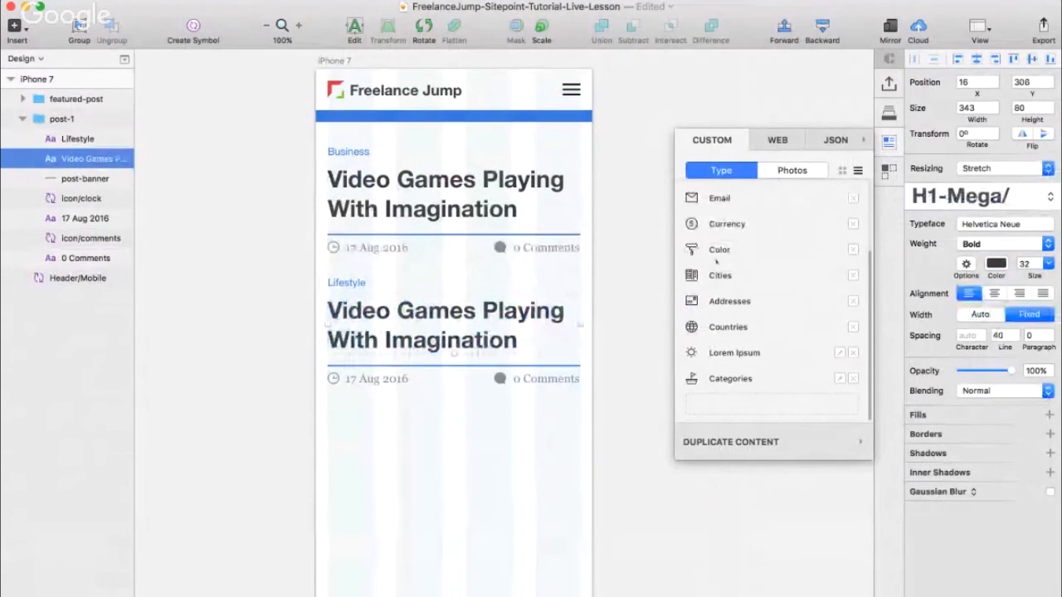
pyautogui.scroll(3, 715, 261)
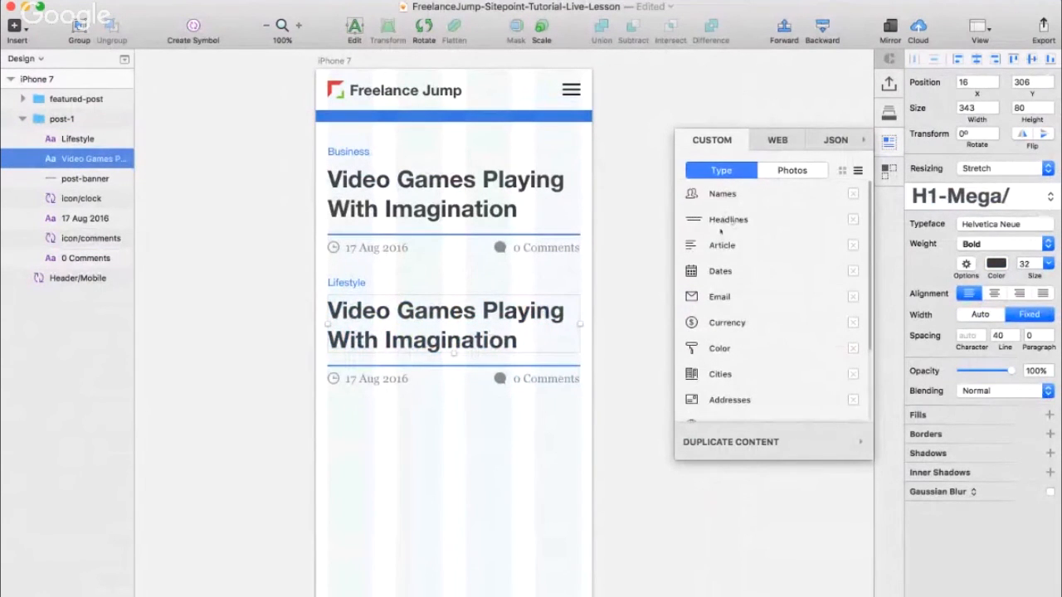
pyautogui.moveTo(727, 222)
pyautogui.click(714, 276)
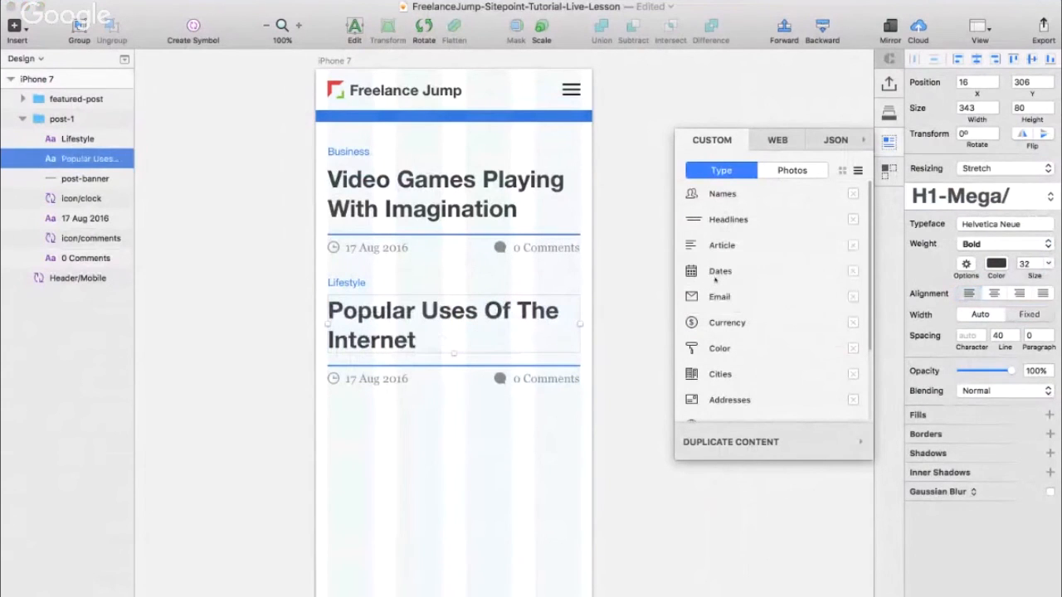
# - Fill post-1's date text with a generated date in the DD MMM Y format
pyautogui.click(328, 541)
pyautogui.scroll(-5, 356, 456)
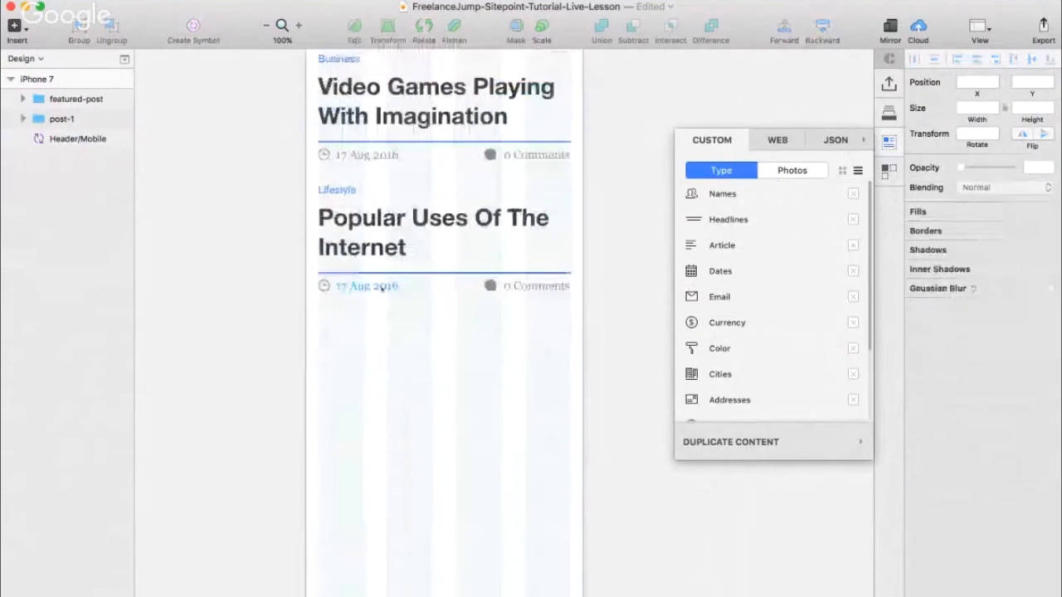
pyautogui.click(340, 286)
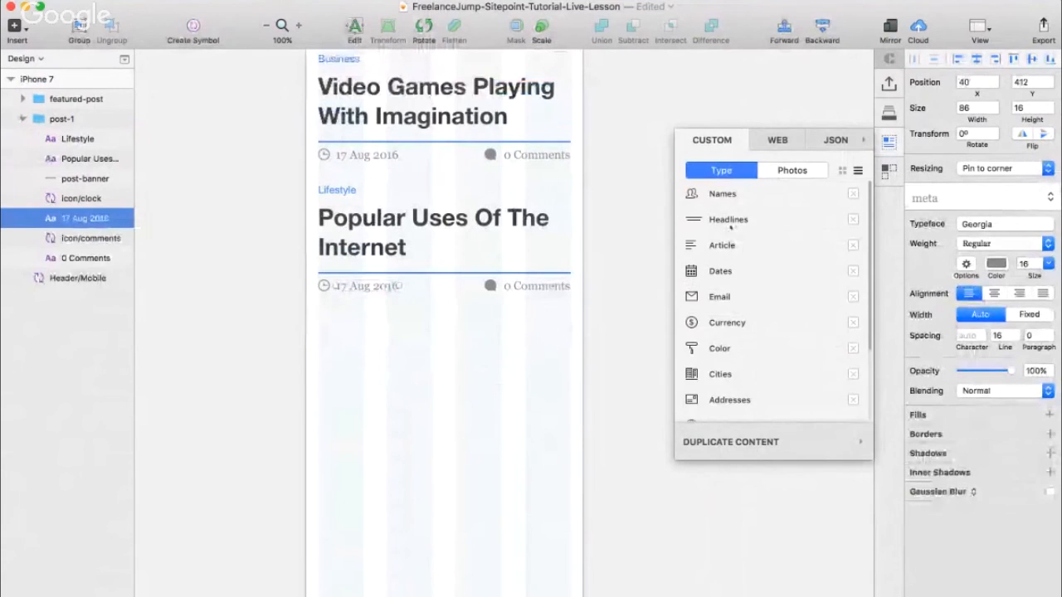
pyautogui.scroll(-4, 715, 360)
pyautogui.scroll(4, 735, 291)
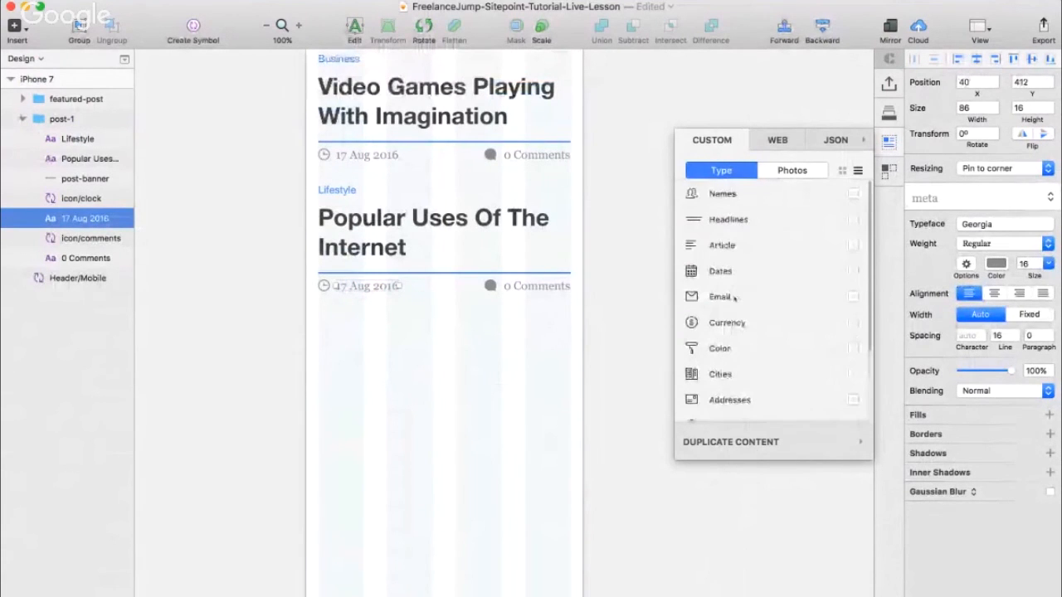
pyautogui.moveTo(722, 273)
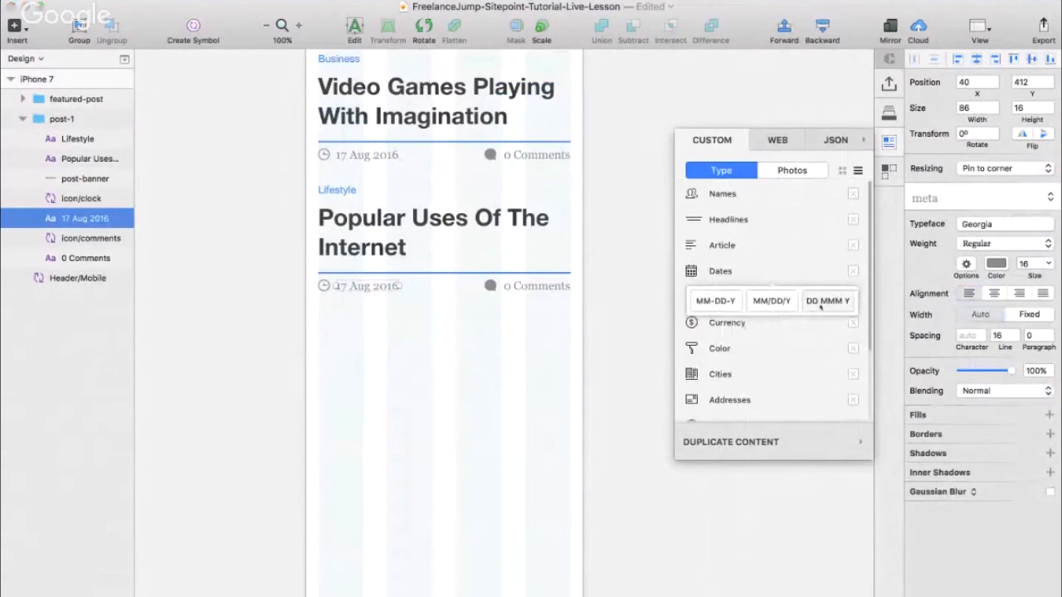
pyautogui.click(826, 301)
pyautogui.click(457, 359)
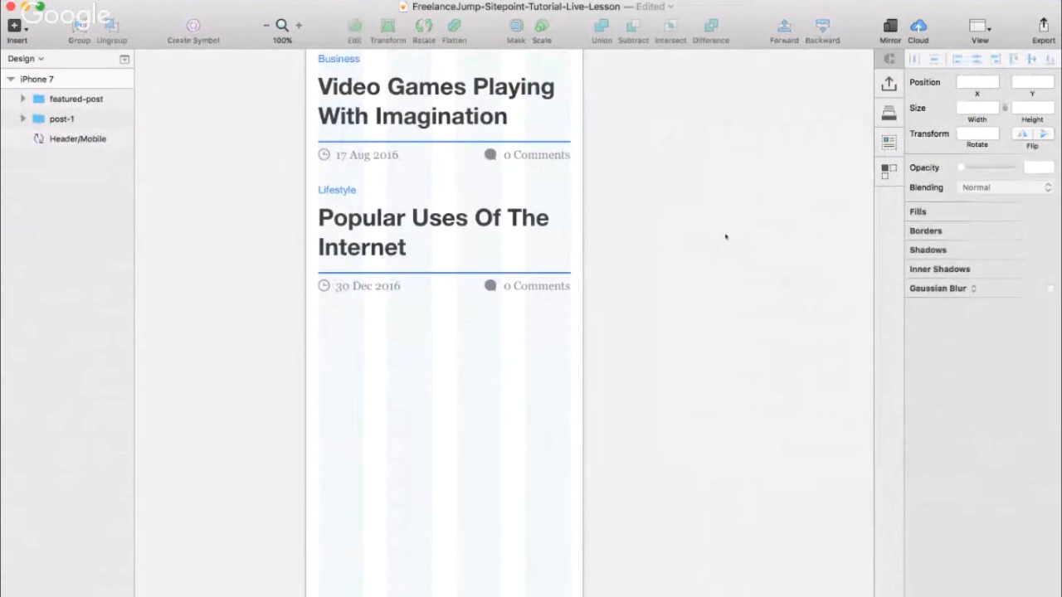
# - Select the post-1 group and enable vertical duplication for it
pyautogui.scroll(3, 552, 353)
pyautogui.click(340, 236)
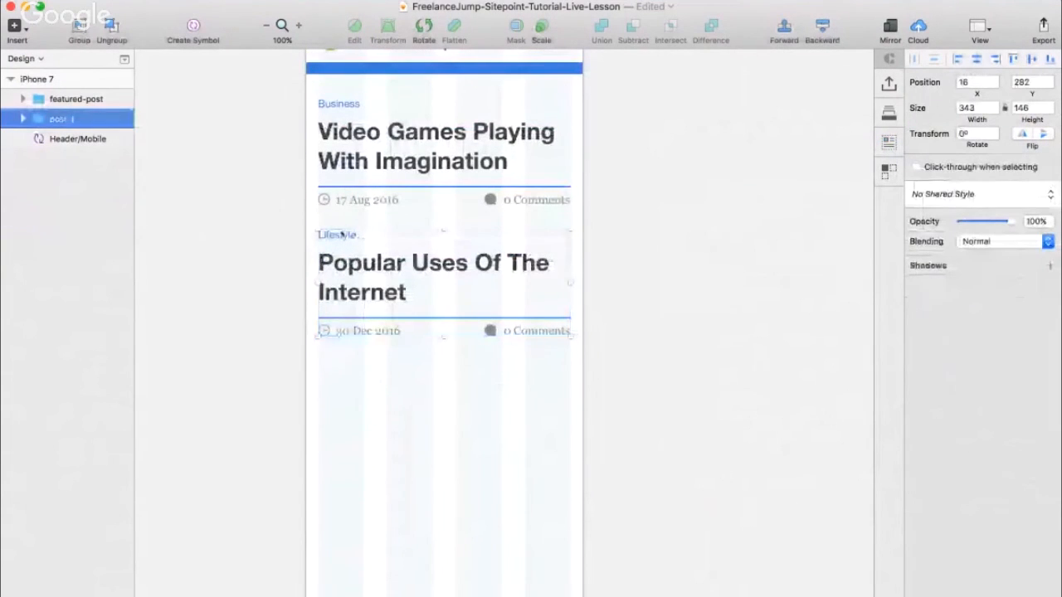
pyautogui.scroll(-5, 744, 169)
pyautogui.click(888, 112)
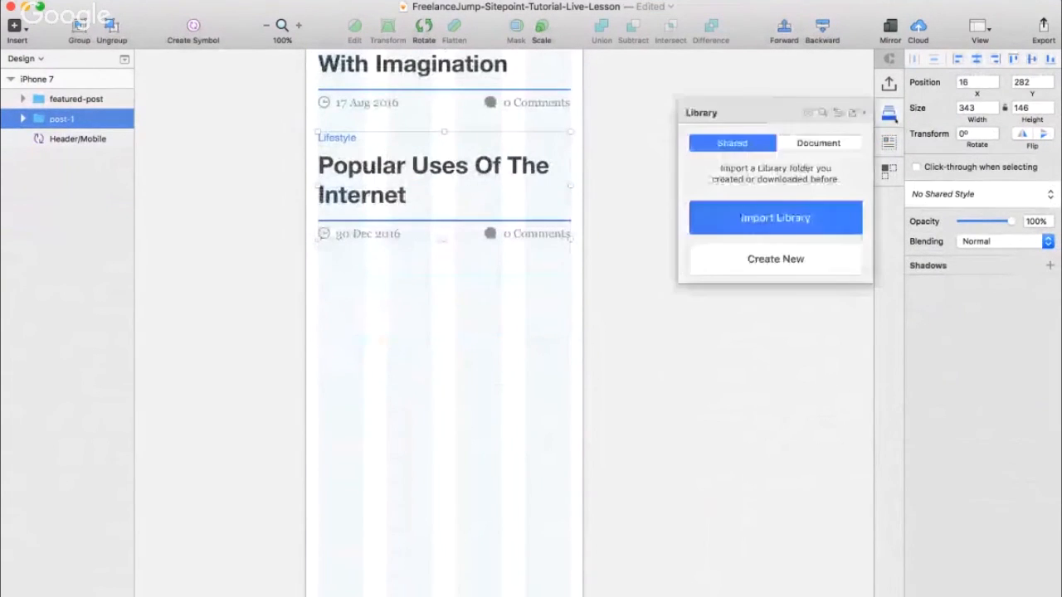
pyautogui.click(889, 170)
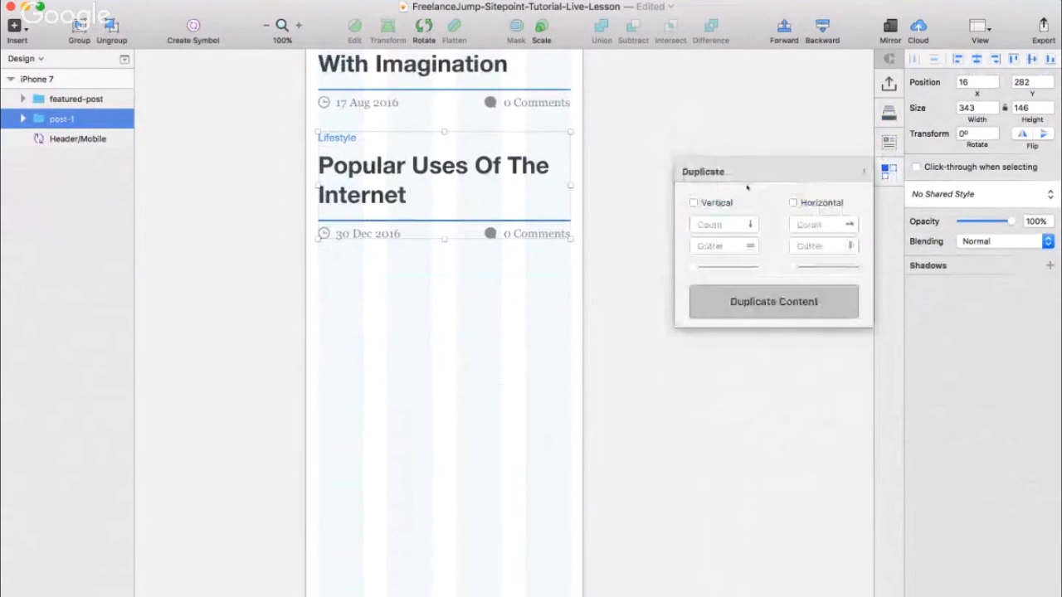
pyautogui.click(693, 203)
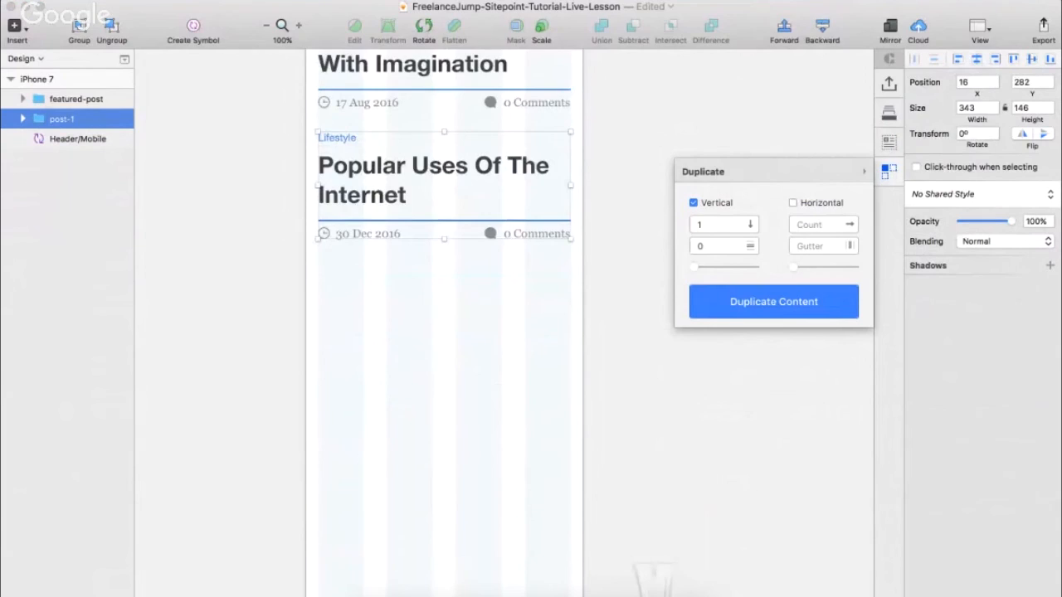
# - Check the blog posts in the reference document and duplicate post-1 vertically with a count of 5 and a gutter of 64
pyautogui.click(651, 590)
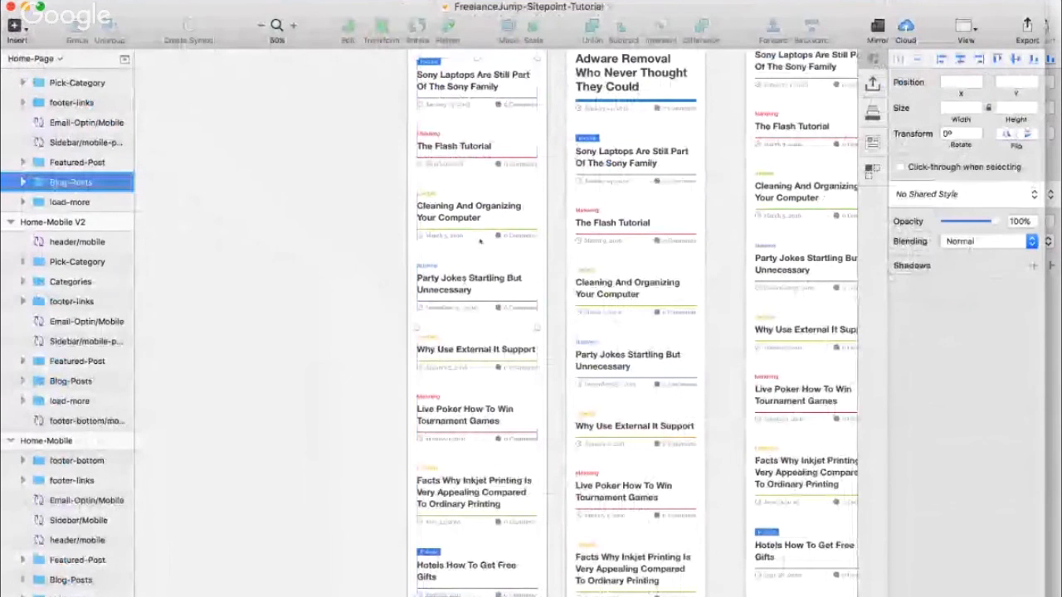
pyautogui.click(480, 240)
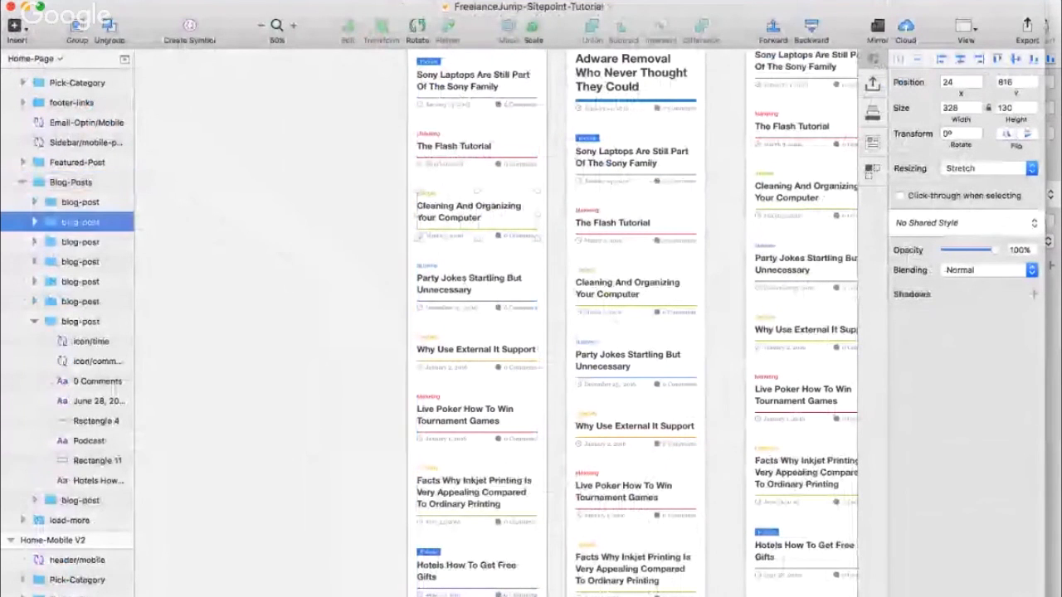
pyautogui.click(26, 6)
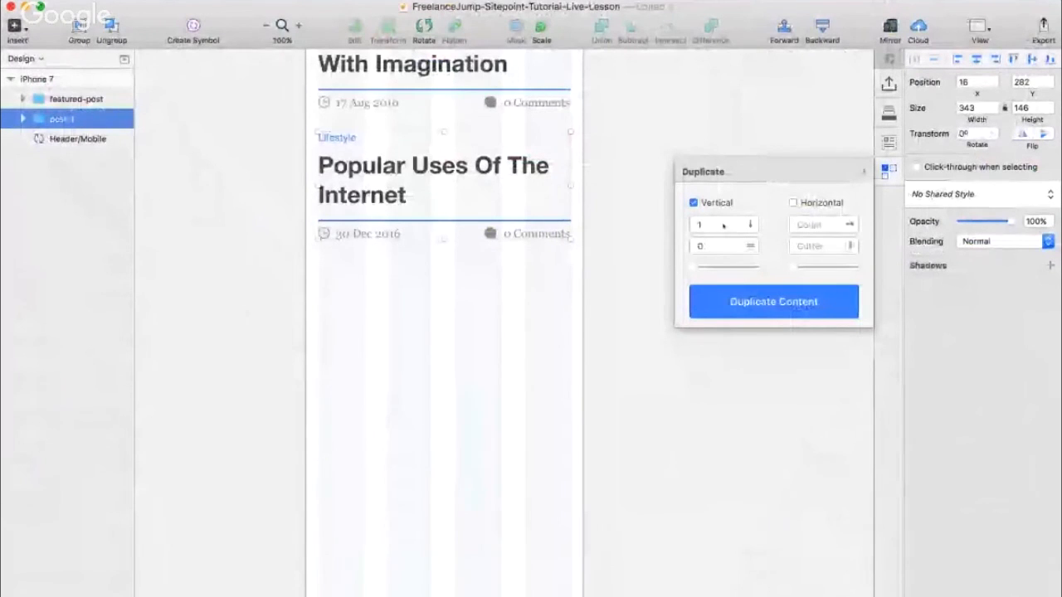
pyautogui.doubleClick(723, 224)
pyautogui.write('5')
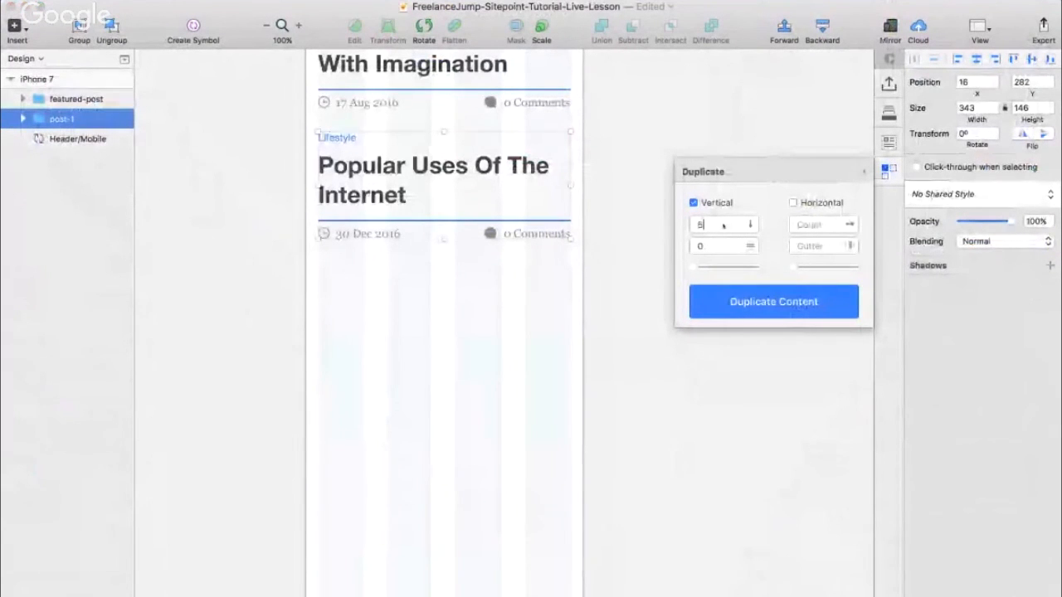
pyautogui.scroll(3, 526, 212)
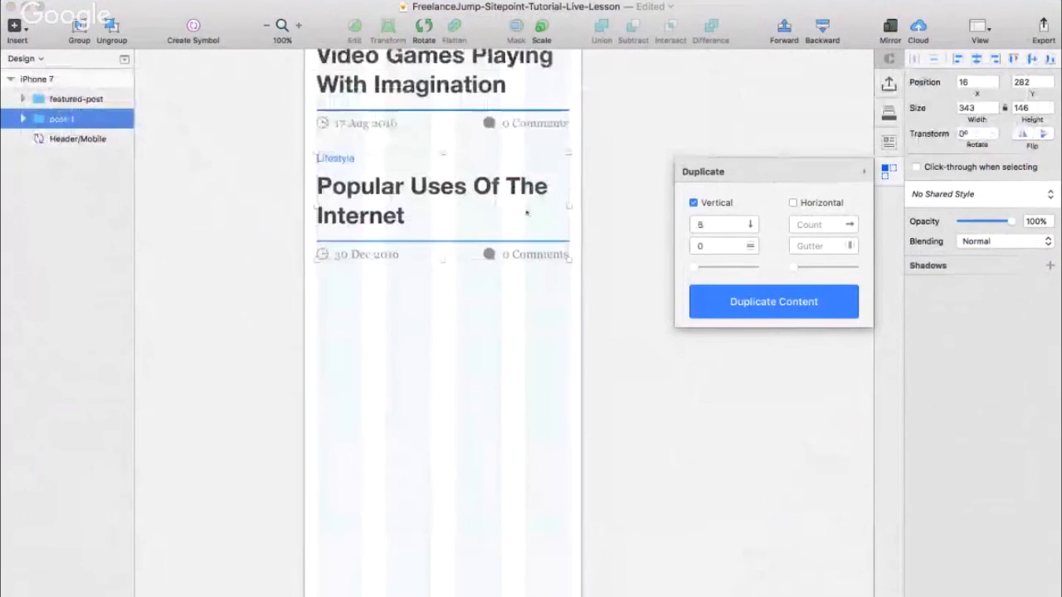
pyautogui.click(723, 247)
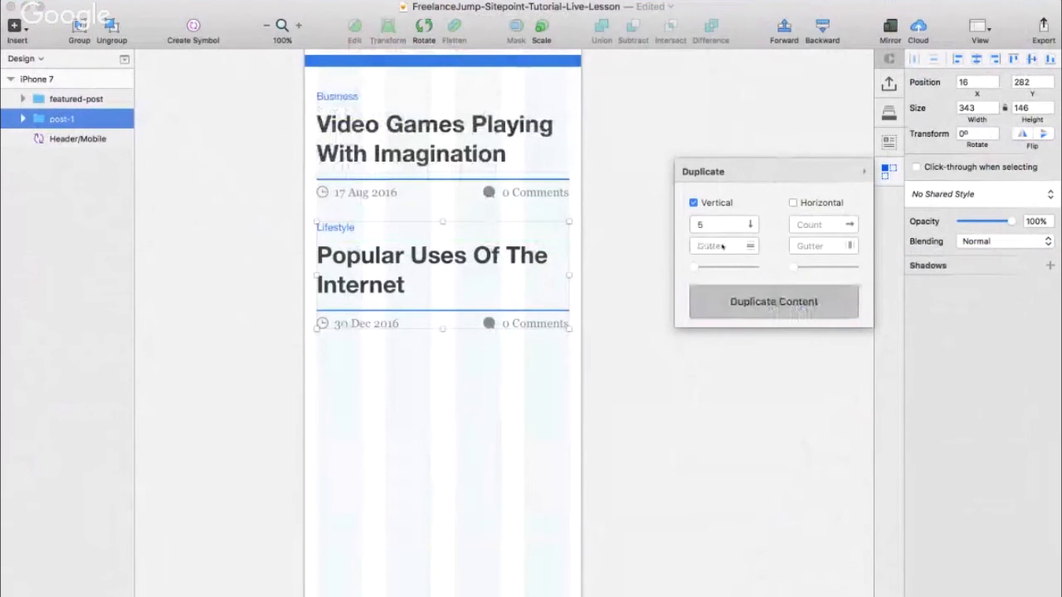
pyautogui.write('64')
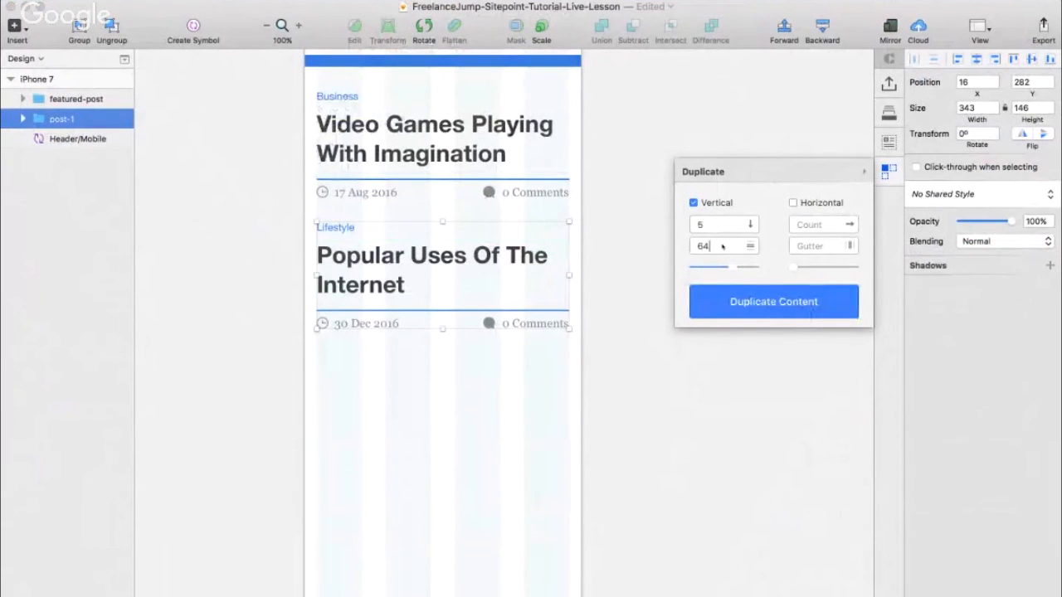
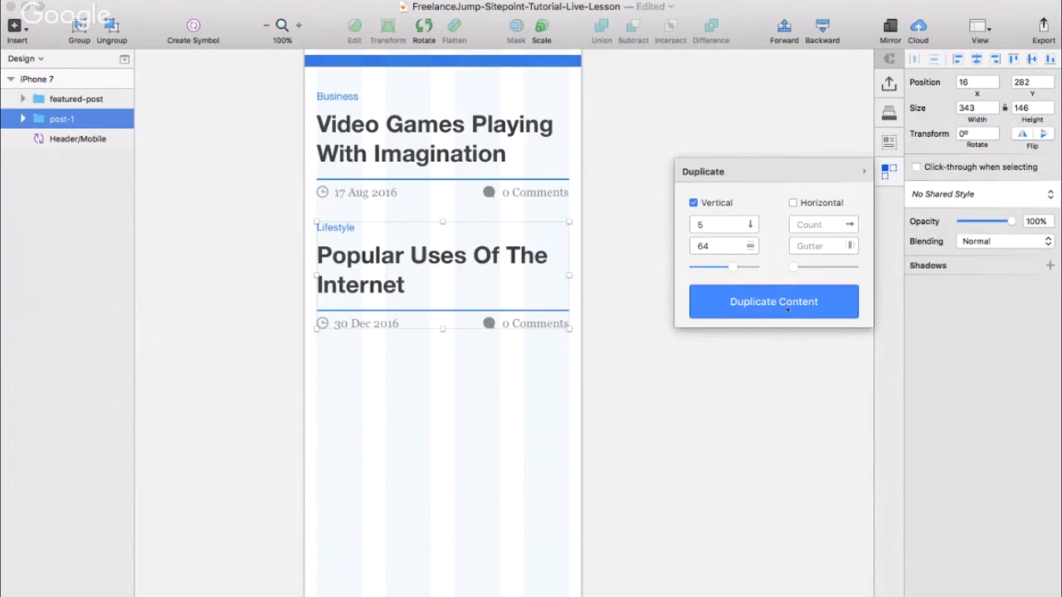
pyautogui.press('super+minus')
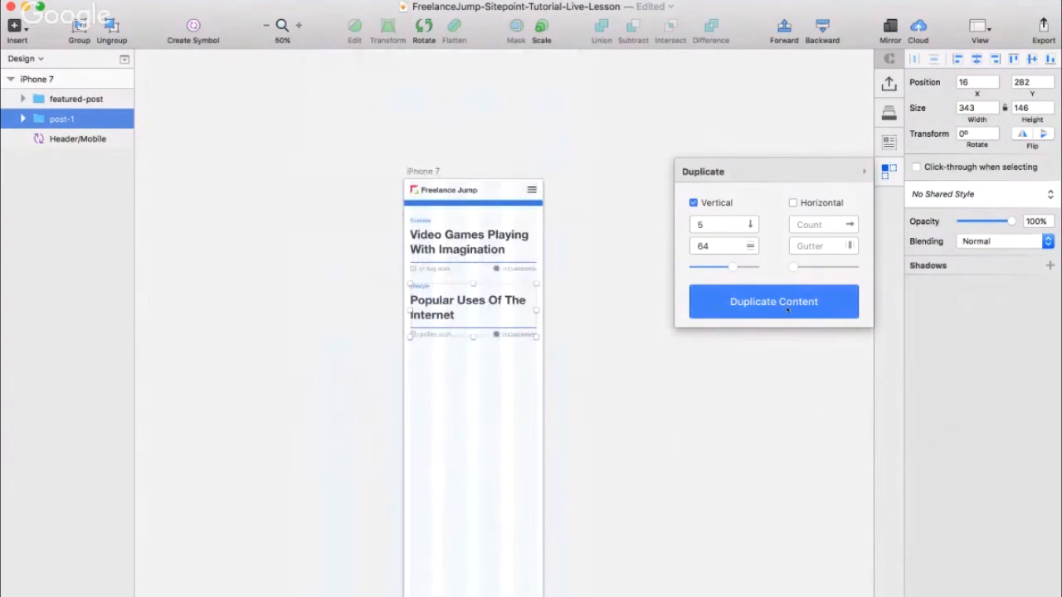
pyautogui.click(786, 308)
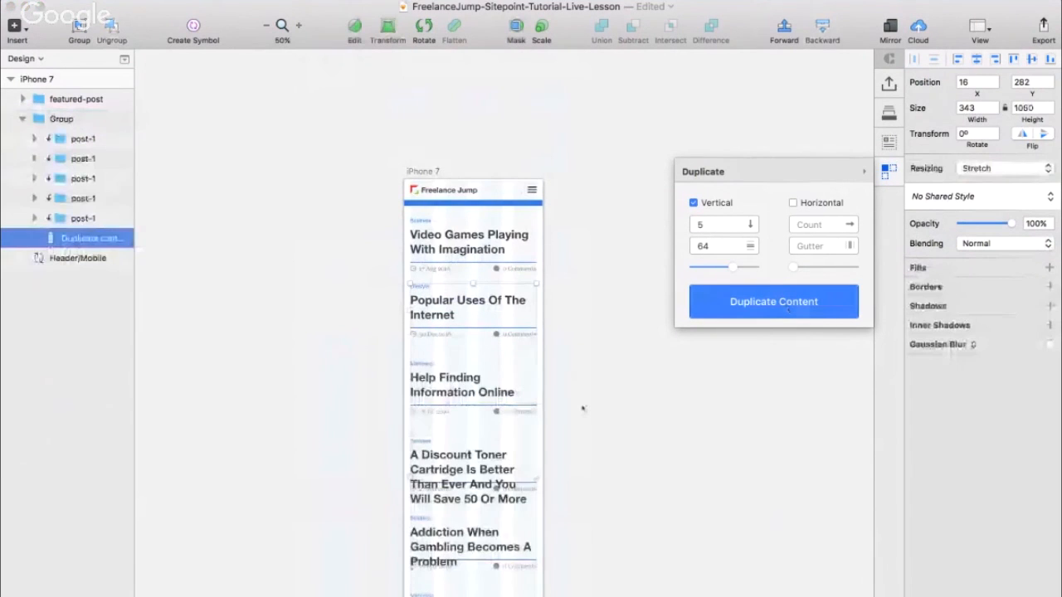
pyautogui.scroll(-2, 583, 408)
pyautogui.scroll(-2, 583, 408)
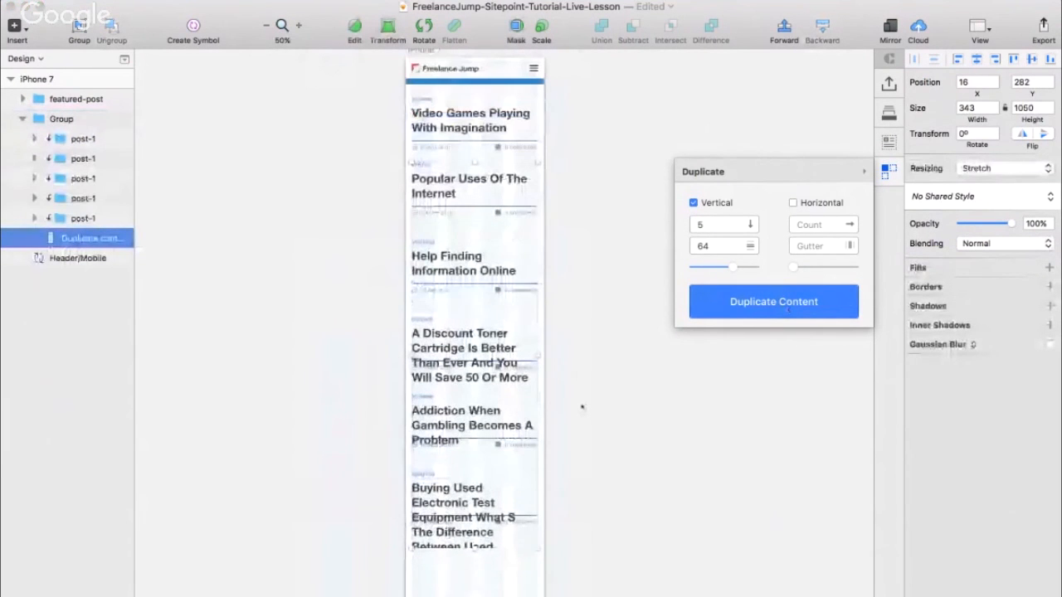
pyautogui.click(889, 170)
# - Examine the duplicated posts down the artboard, checking their categories, title lengths, divider lines and dates
pyautogui.press('super+plus')
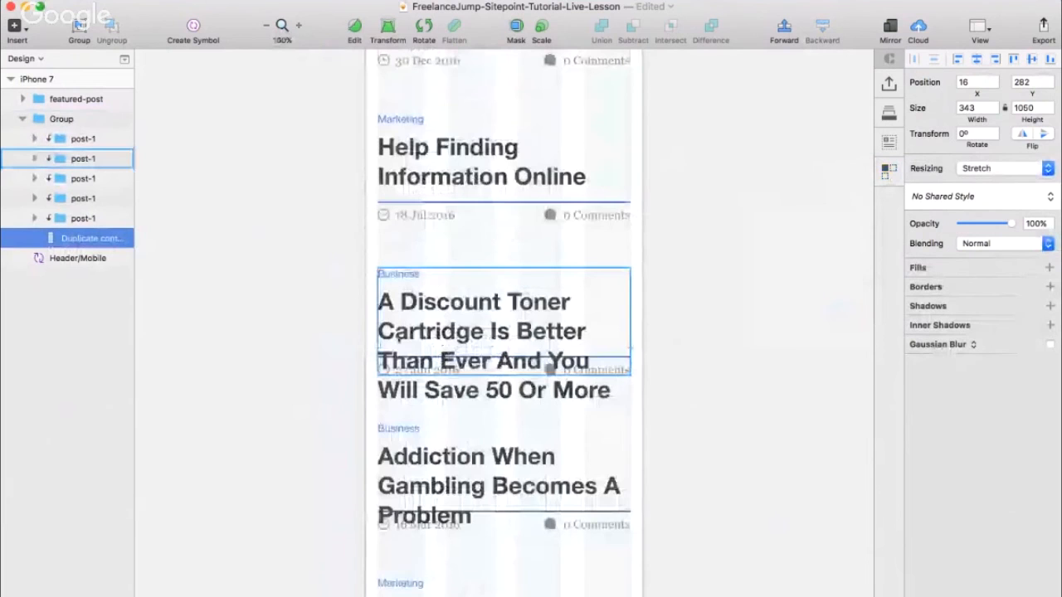
pyautogui.scroll(2, 396, 333)
pyautogui.scroll(6, 397, 337)
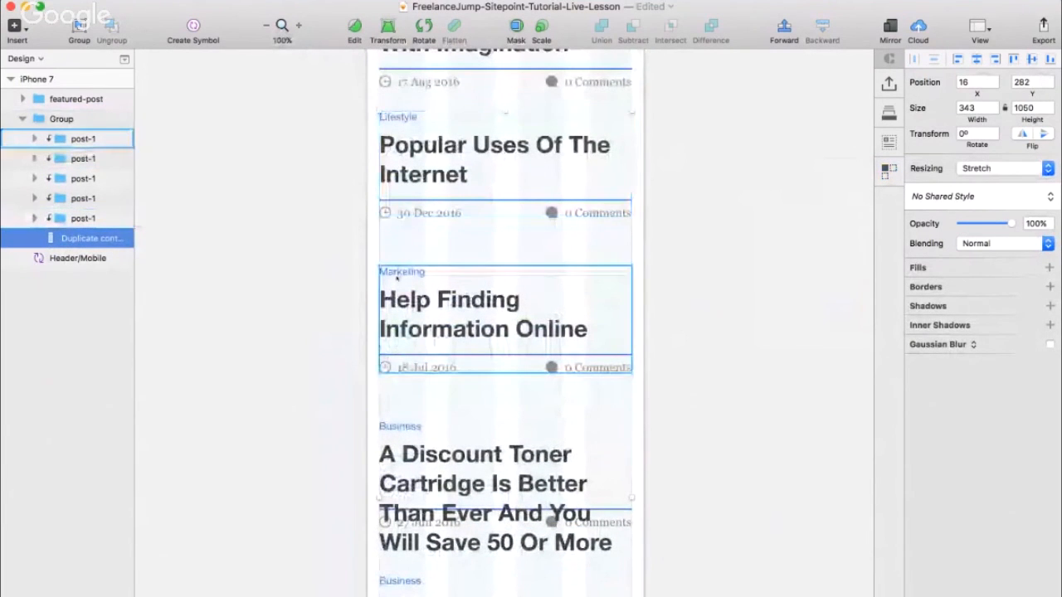
pyautogui.scroll(-6, 398, 274)
pyautogui.scroll(-20, 725, 304)
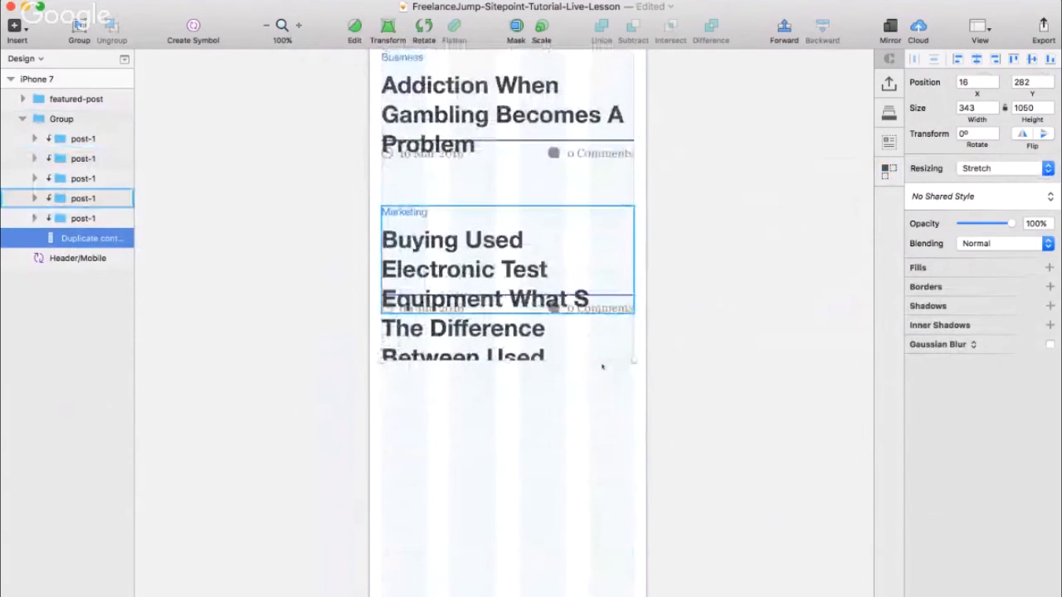
pyautogui.scroll(15, 576, 367)
pyautogui.scroll(6, 573, 367)
pyautogui.scroll(7, 573, 367)
pyautogui.scroll(-19, 573, 367)
pyautogui.scroll(-10, 573, 367)
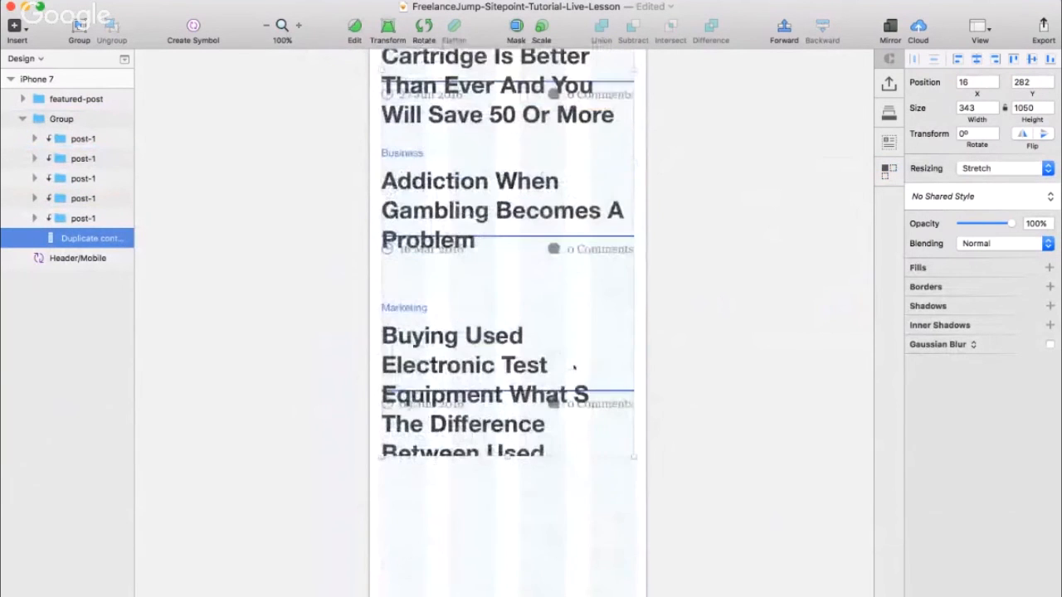
pyautogui.scroll(1, 407, 235)
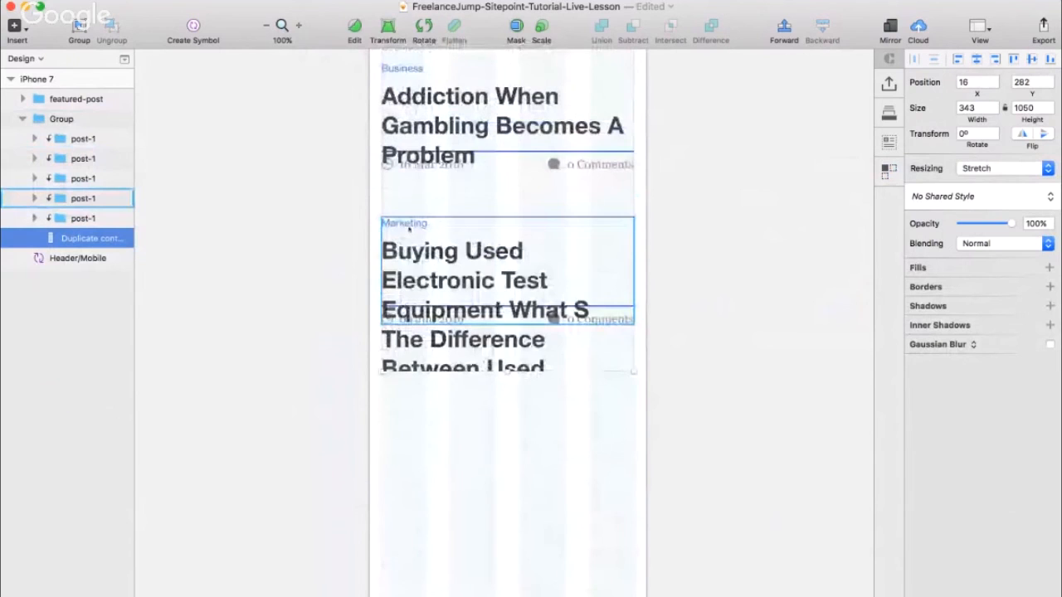
pyautogui.scroll(6, 402, 231)
pyautogui.scroll(-10, 498, 249)
pyautogui.scroll(6, 497, 249)
pyautogui.scroll(9, 251, 362)
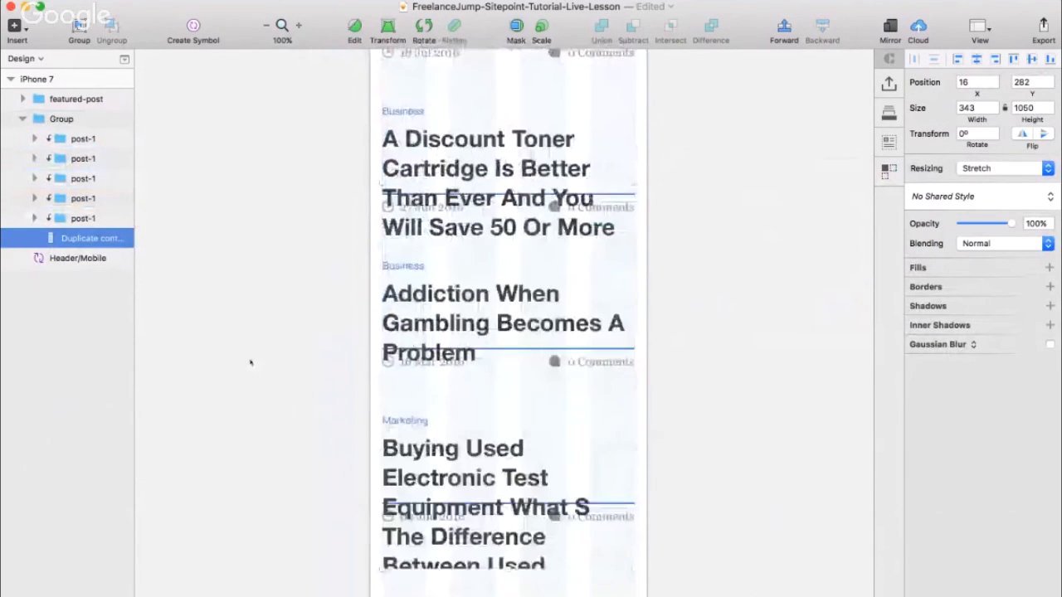
# - Delete the duplicate container mask from the duplicated posts' group and ungroup the posts
pyautogui.click(69, 121)
pyautogui.scroll(10, 576, 317)
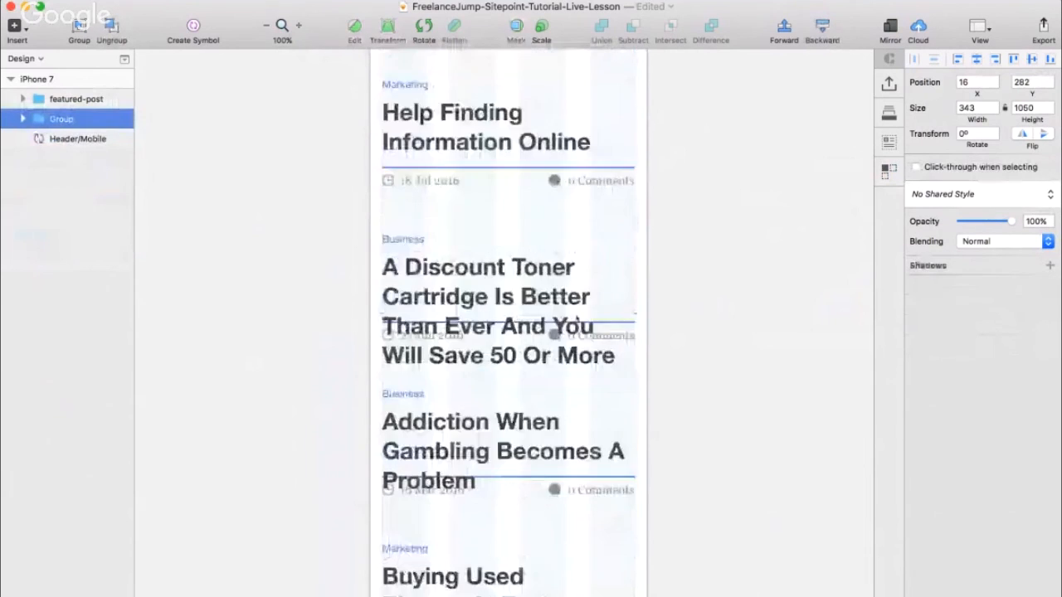
pyautogui.click(22, 119)
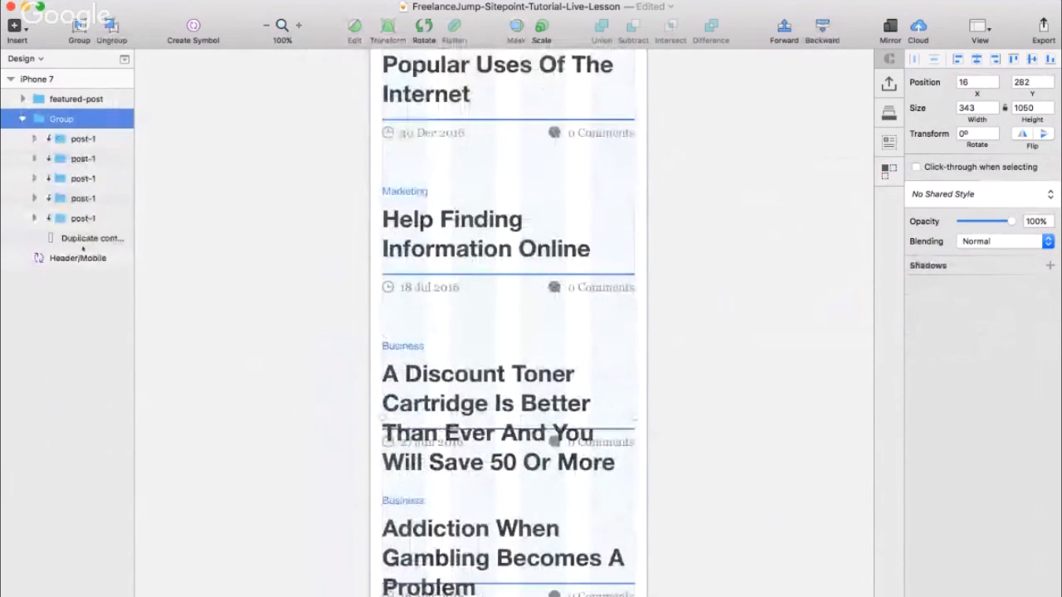
pyautogui.click(66, 238)
pyautogui.rightClick(68, 238)
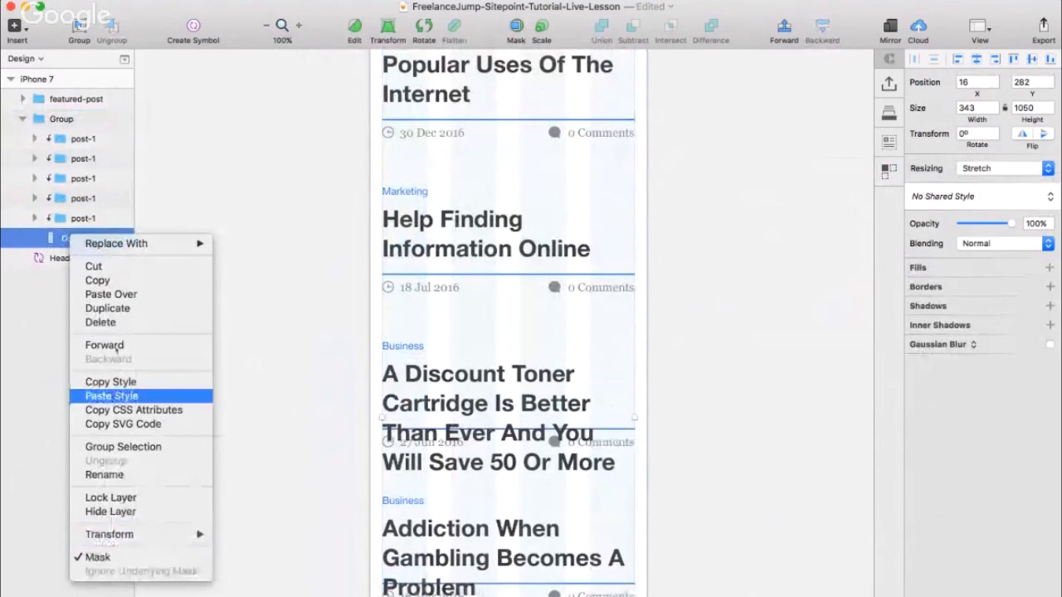
pyautogui.click(100, 321)
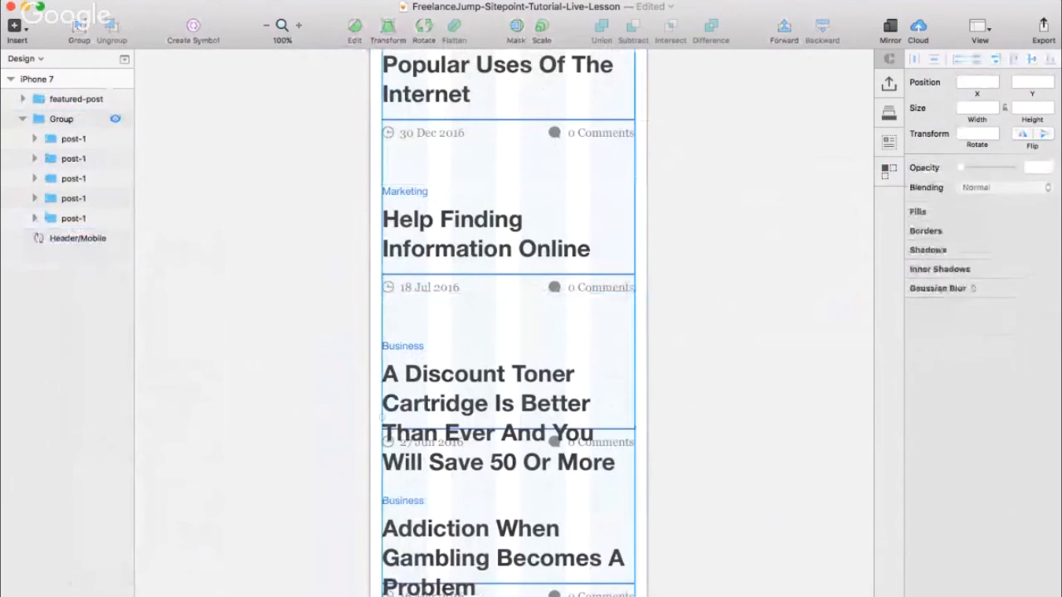
pyautogui.click(67, 119)
pyautogui.press('super+shift+g')
pyautogui.click(754, 401)
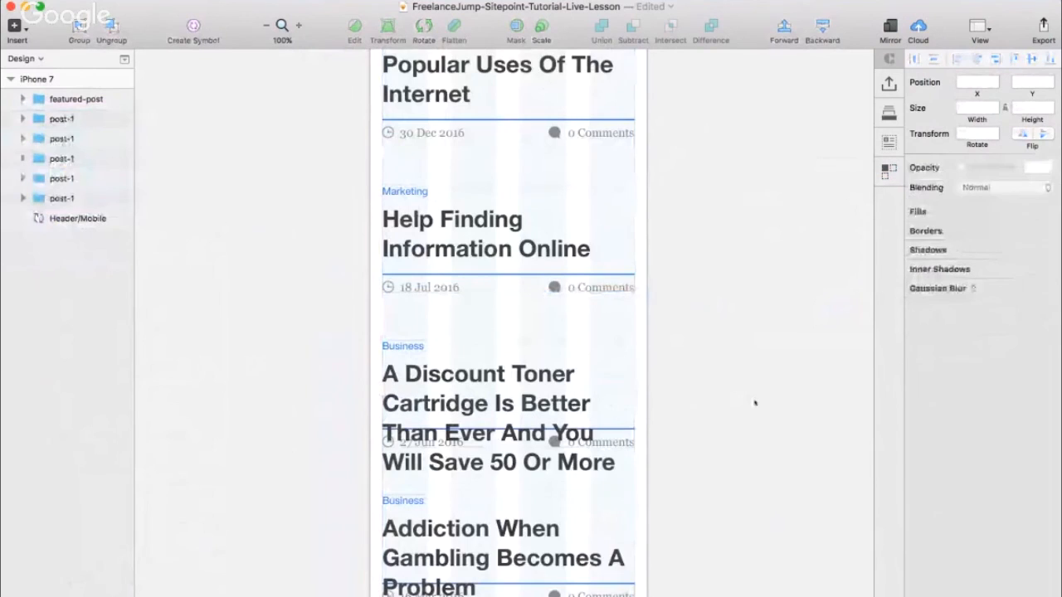
# - Move the last post on the artboard down to Y 1170
pyautogui.scroll(-10, 753, 401)
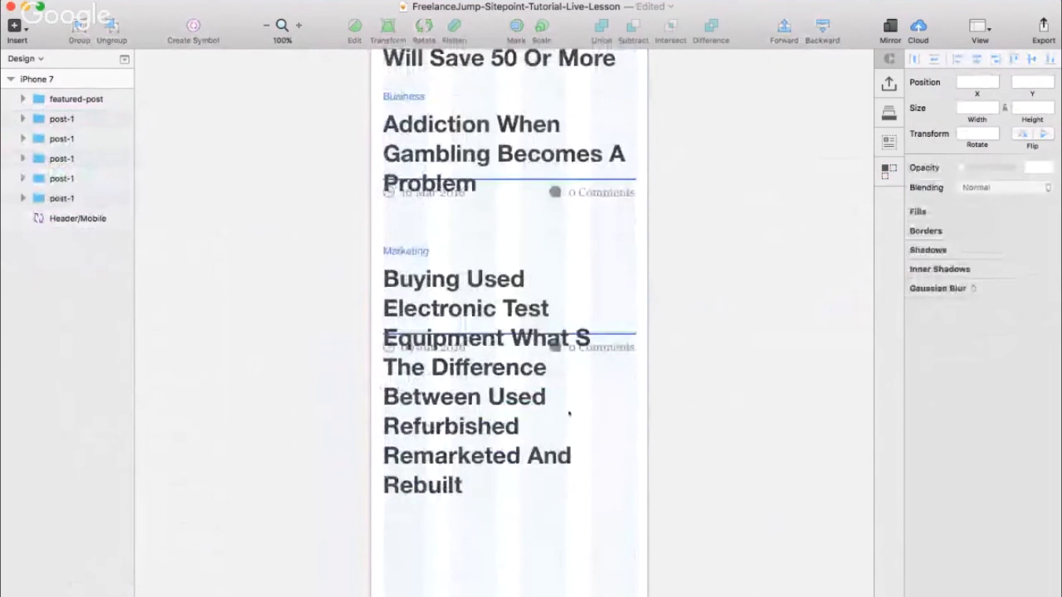
pyautogui.click(532, 340)
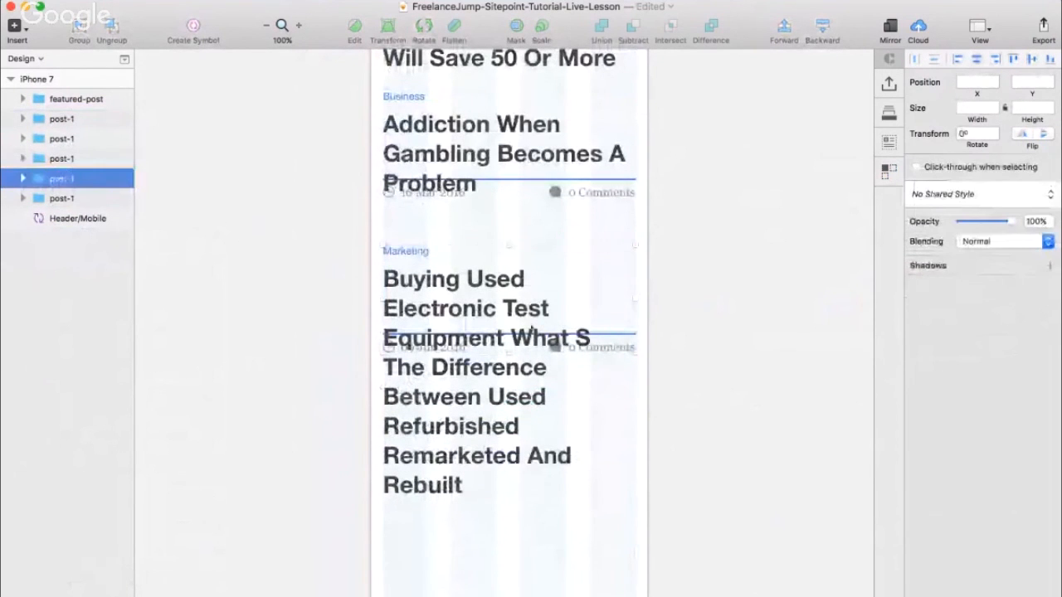
pyautogui.moveTo(532, 330); pyautogui.dragTo(530, 370)
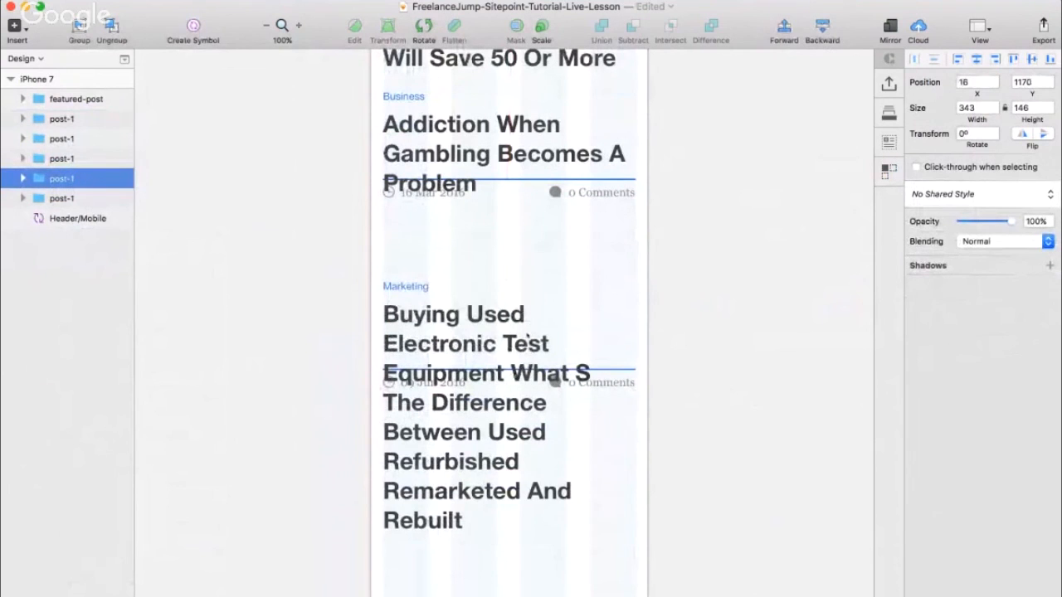
# - Replace the last post's overlong title with a generated headline from the Technology category
pyautogui.doubleClick(569, 315)
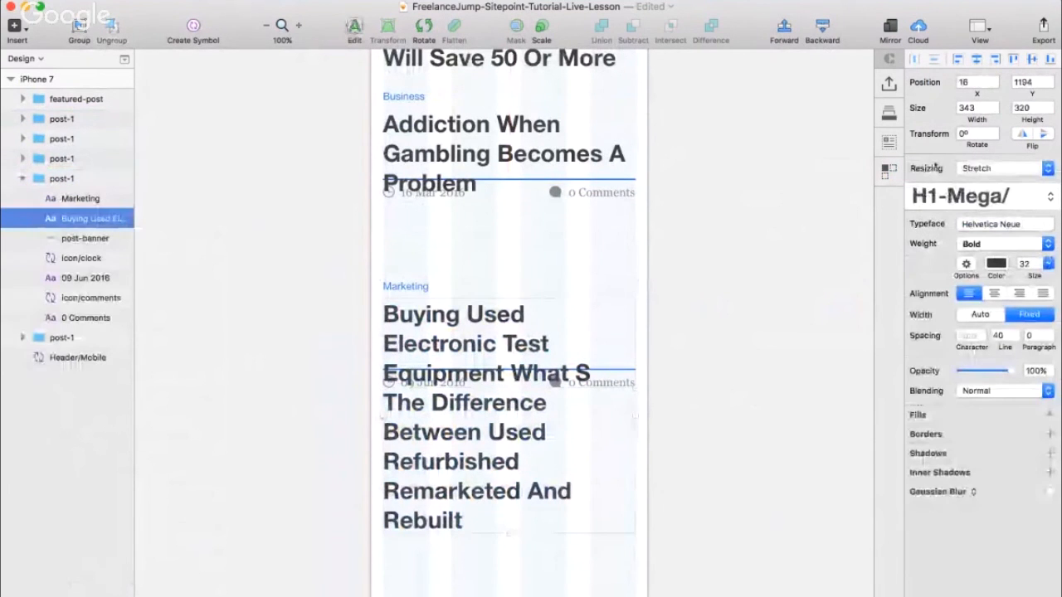
pyautogui.click(887, 114)
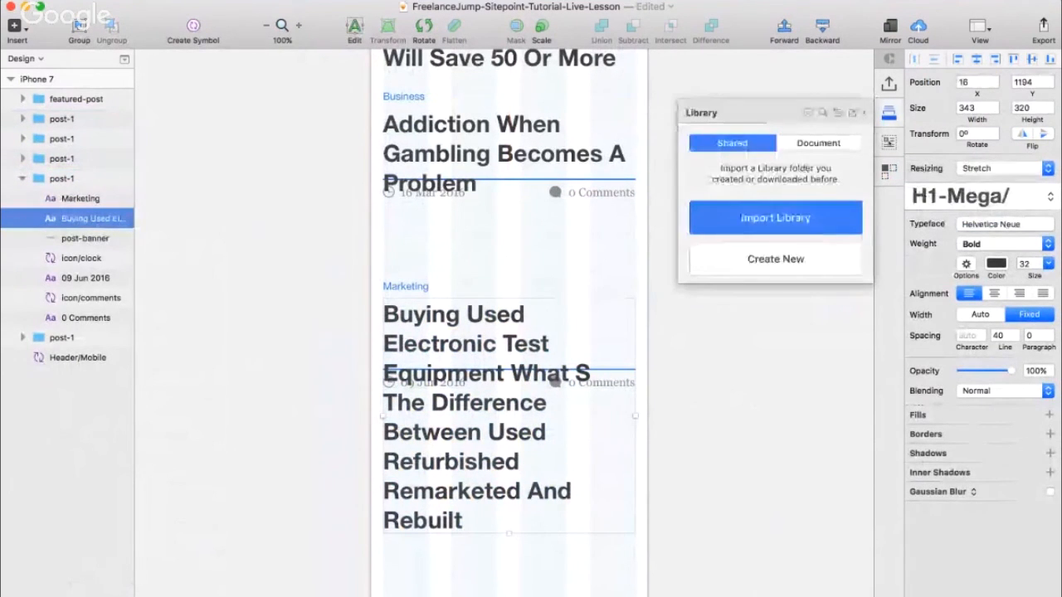
pyautogui.click(888, 141)
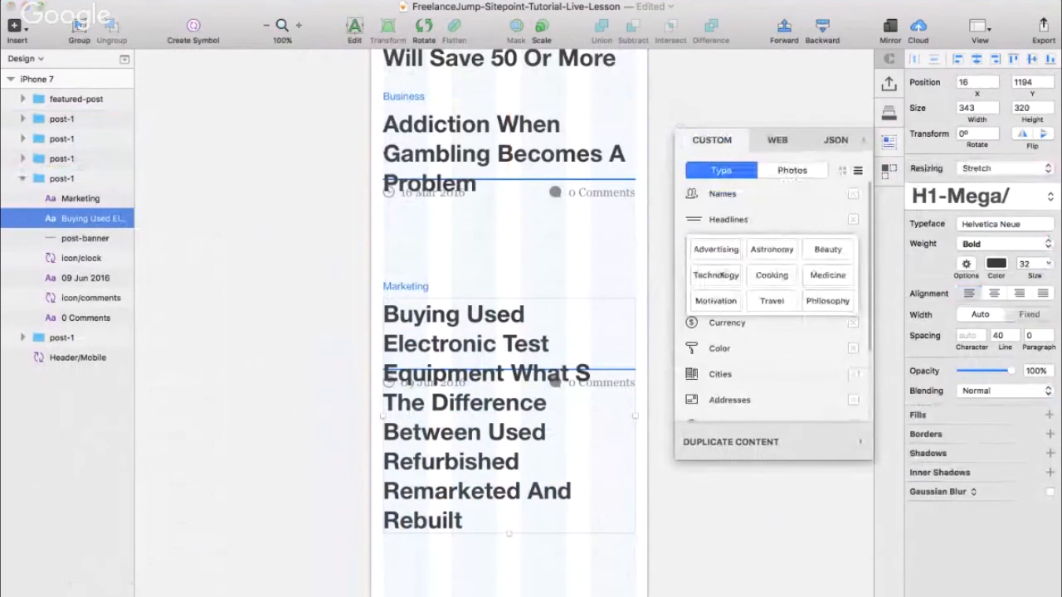
pyautogui.click(717, 275)
pyautogui.click(889, 144)
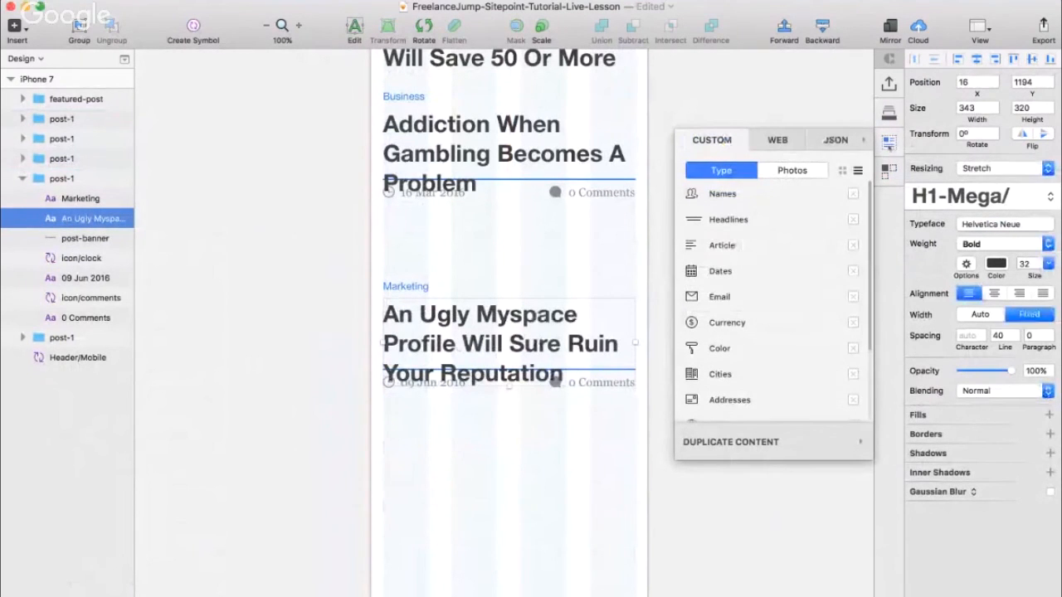
# - Raise the last post's category and title together until the title sits at Y 1164, clear of the divider line
pyautogui.keyDown('shift'); pyautogui.click(419, 285); pyautogui.keyUp('shift')
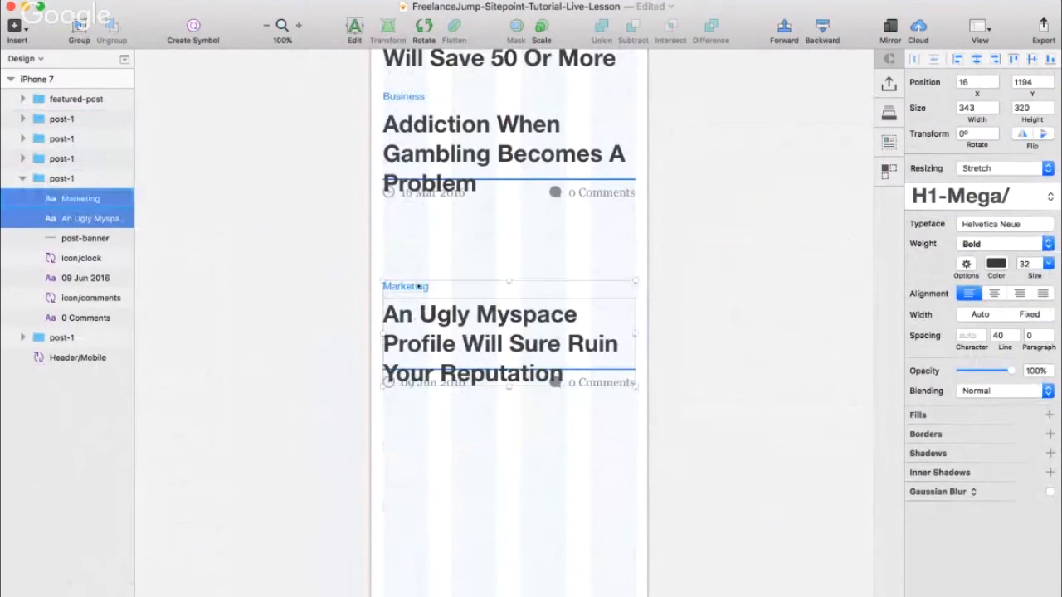
pyautogui.moveTo(445, 369); pyautogui.dragTo(445, 347)
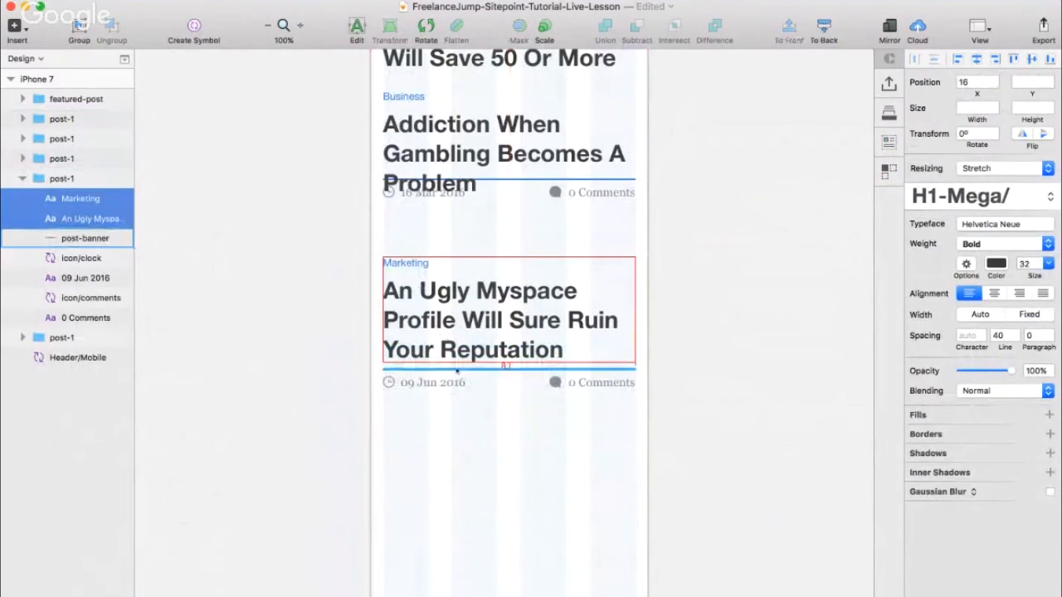
pyautogui.press('Up')
pyautogui.press('Up')
pyautogui.press('Up')
pyautogui.press('Up')
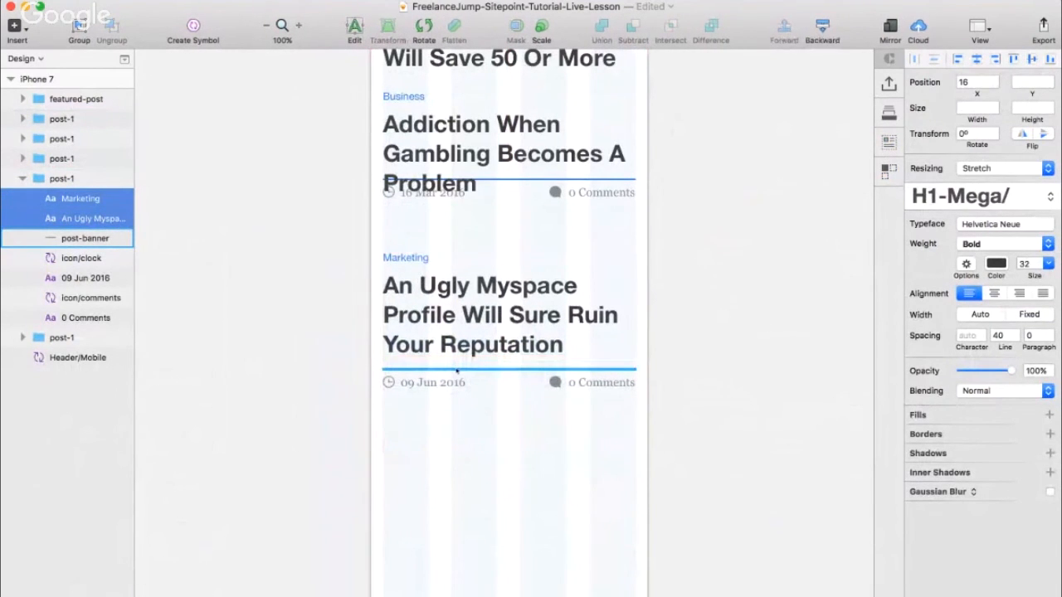
pyautogui.press('Up')
pyautogui.click(485, 439)
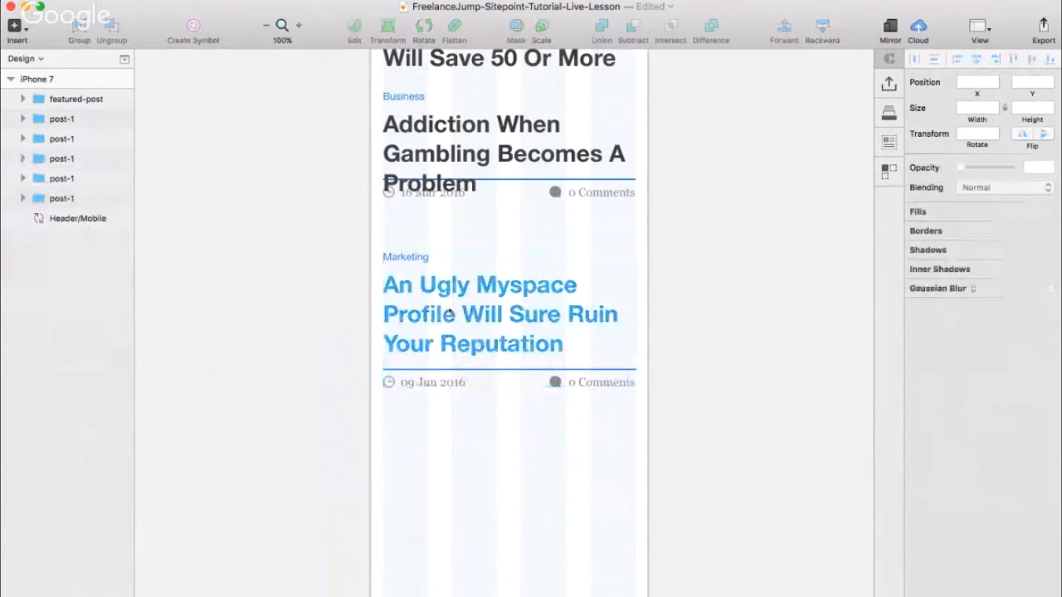
# - Apply the Category/Marketing text style to the last post's Marketing label
pyautogui.keyDown('super'); pyautogui.click(505, 327); pyautogui.keyUp('super')
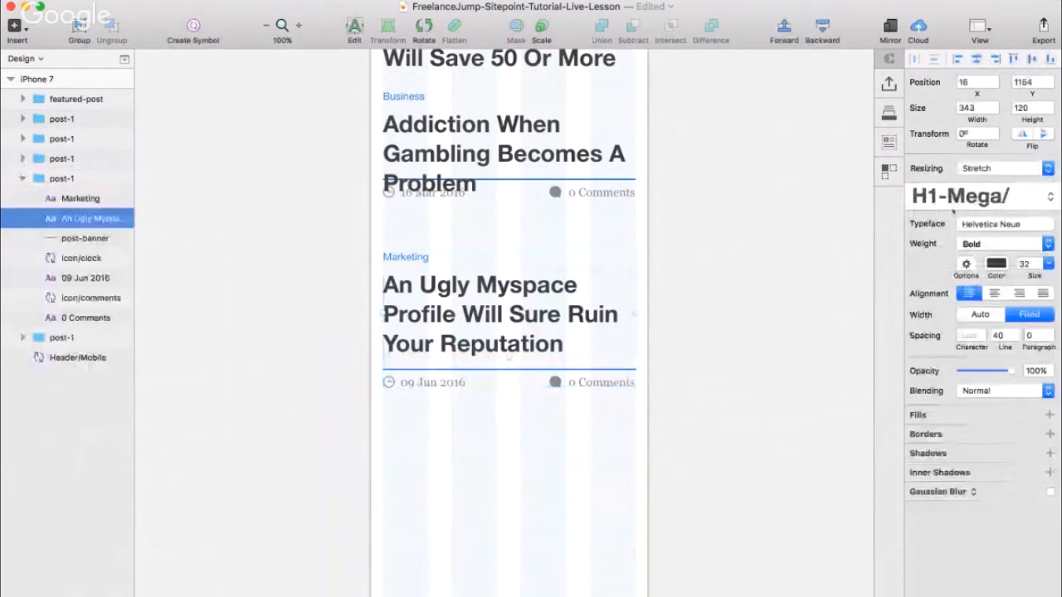
pyautogui.click(415, 255)
pyautogui.click(1003, 196)
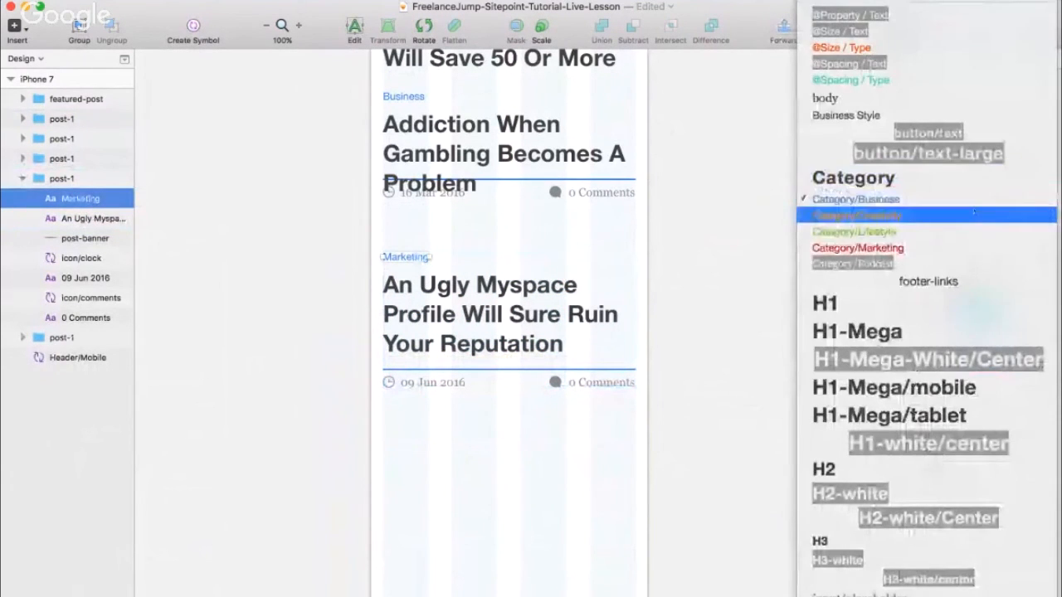
pyautogui.click(950, 248)
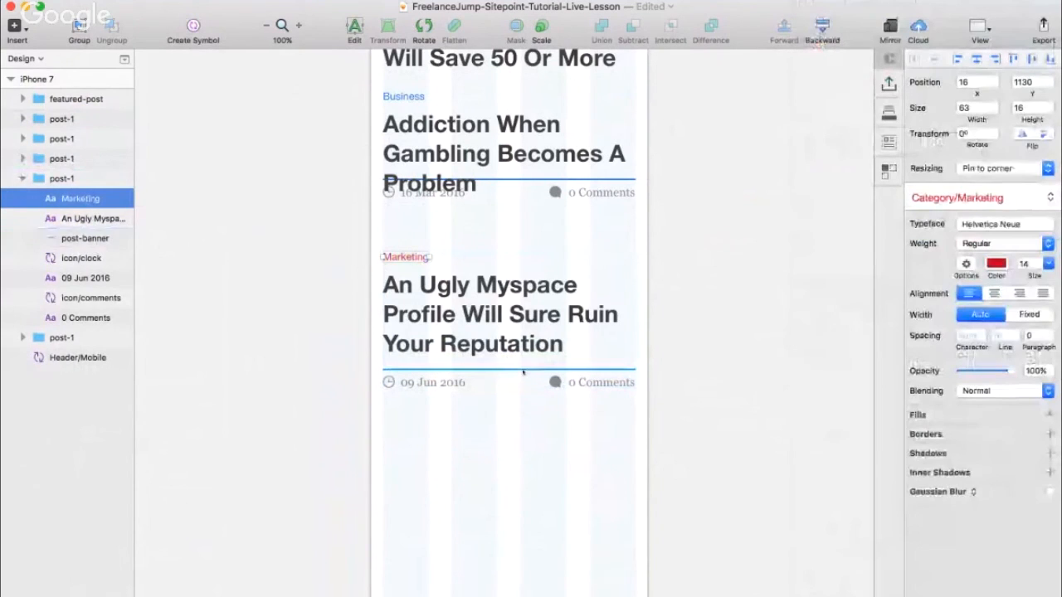
# - Apply the category/marketing shared style to the last post's divider line
pyautogui.click(508, 369)
pyautogui.click(1027, 223)
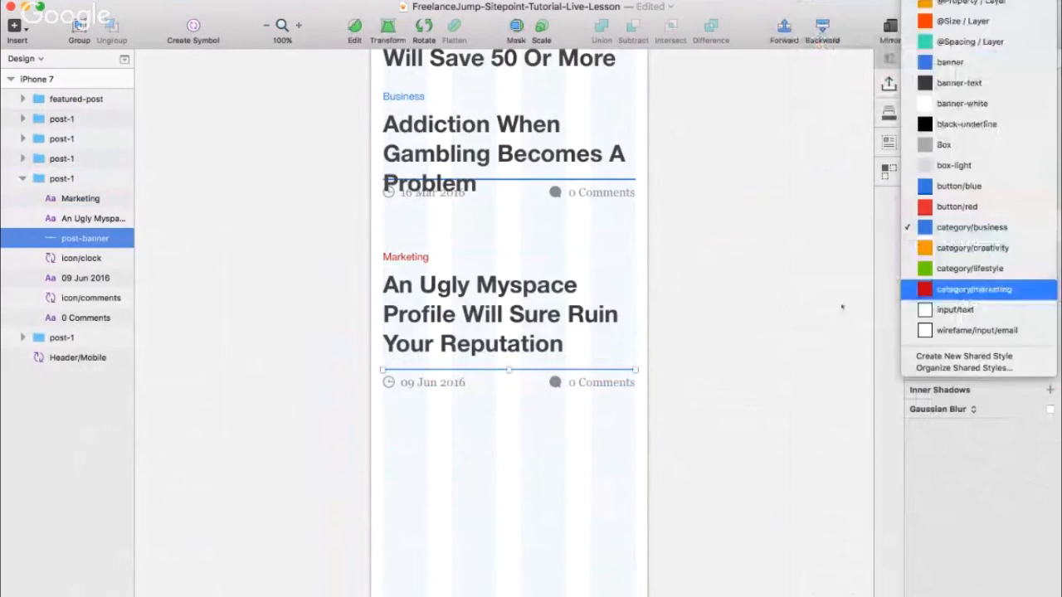
pyautogui.click(974, 289)
pyautogui.click(758, 310)
# - Move the Marketing post at the end of the artboard down to Y 1162
pyautogui.scroll(5, 759, 310)
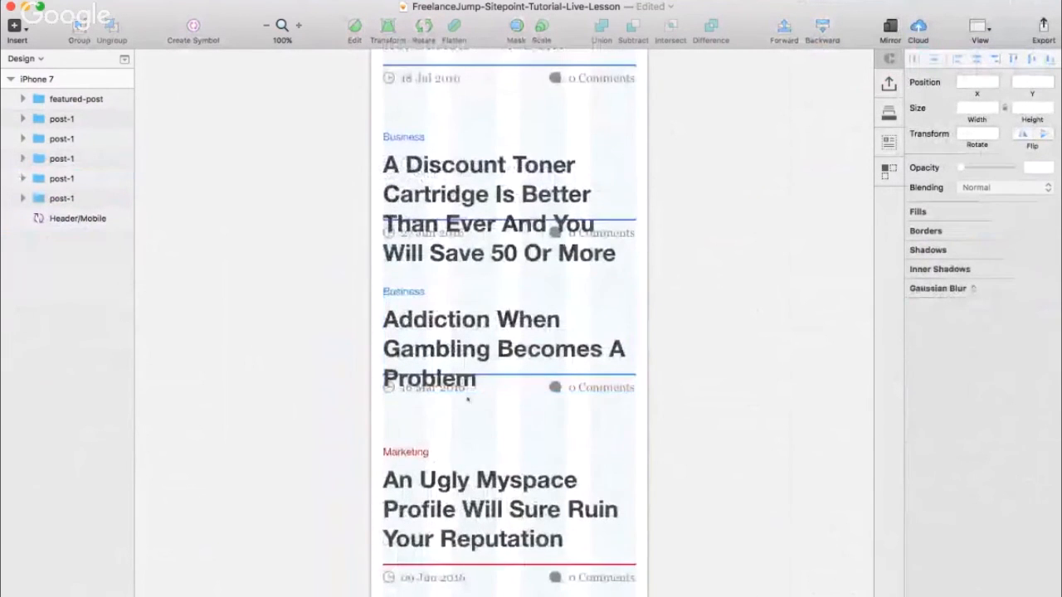
pyautogui.scroll(-4, 467, 399)
pyautogui.click(468, 399)
pyautogui.hotkey('shift', 'Down')
pyautogui.hotkey('shift', 'Down')
pyautogui.hotkey('shift', 'Down')
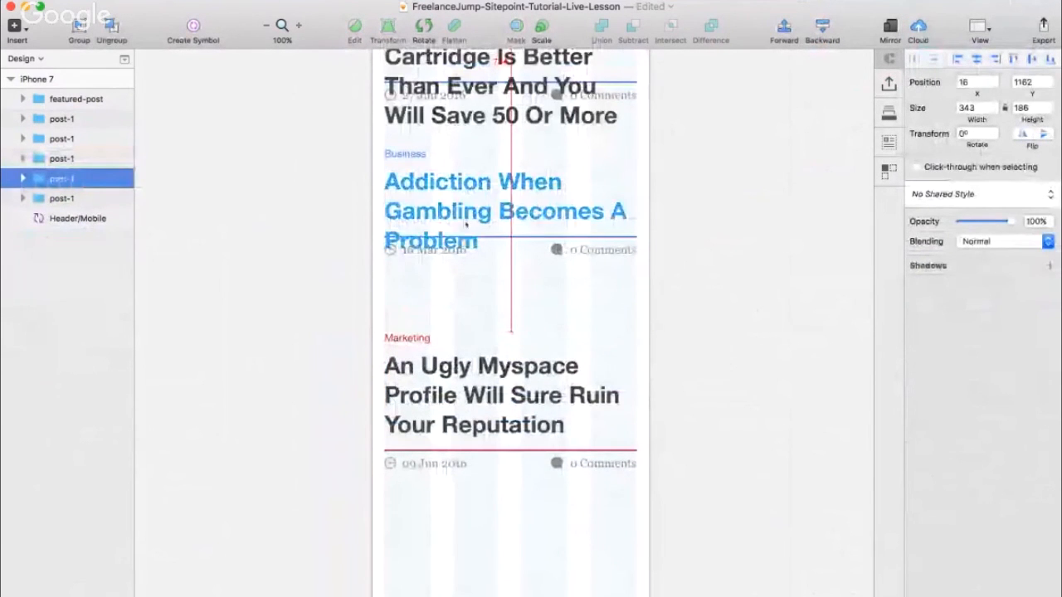
# - Raise the category and title of the "Addiction When Gambling Becomes A Problem" post so the title sits above its divider line
pyautogui.click(466, 224)
pyautogui.scroll(2, 447, 228)
pyautogui.keyDown('shift'); pyautogui.click(409, 225); pyautogui.keyUp('shift')
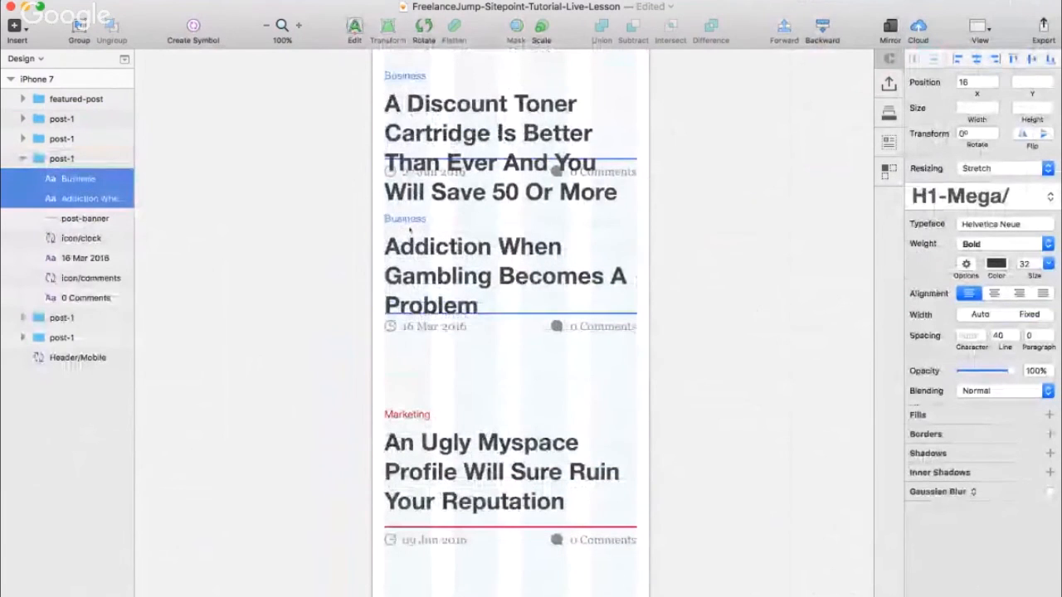
pyautogui.hotkey('shift', 'Up')
pyautogui.hotkey('shift', 'Up')
pyautogui.press('Up')
pyautogui.press('Up')
pyautogui.press('Up')
pyautogui.press('Up')
pyautogui.press('Up')
pyautogui.press('Up')
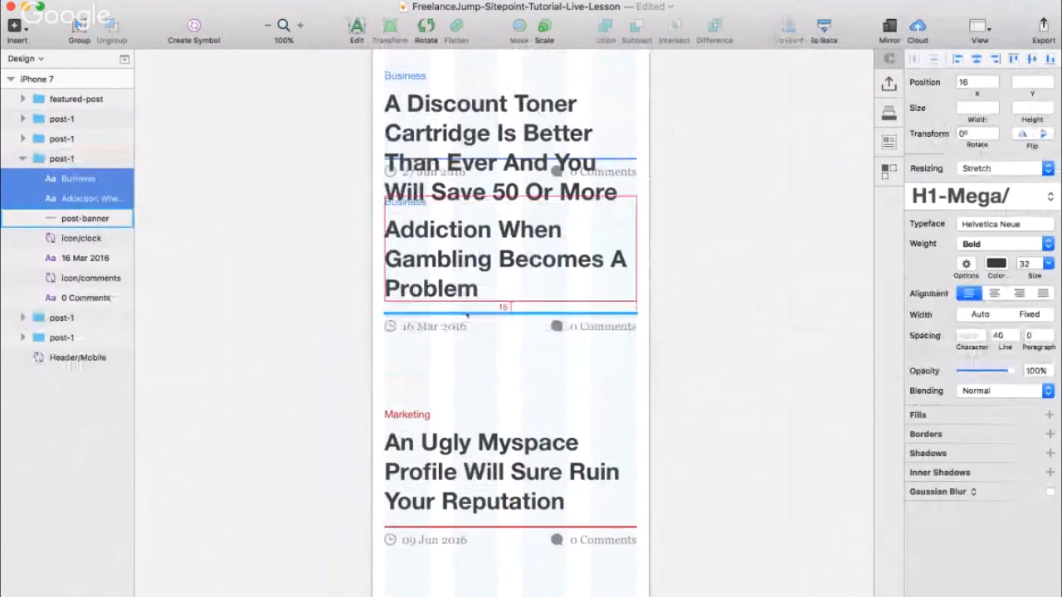
pyautogui.click(481, 349)
# - Select and copy all the blog-post groups from the iPhone 7 artboard on the Components page
pyautogui.scroll(3, 484, 348)
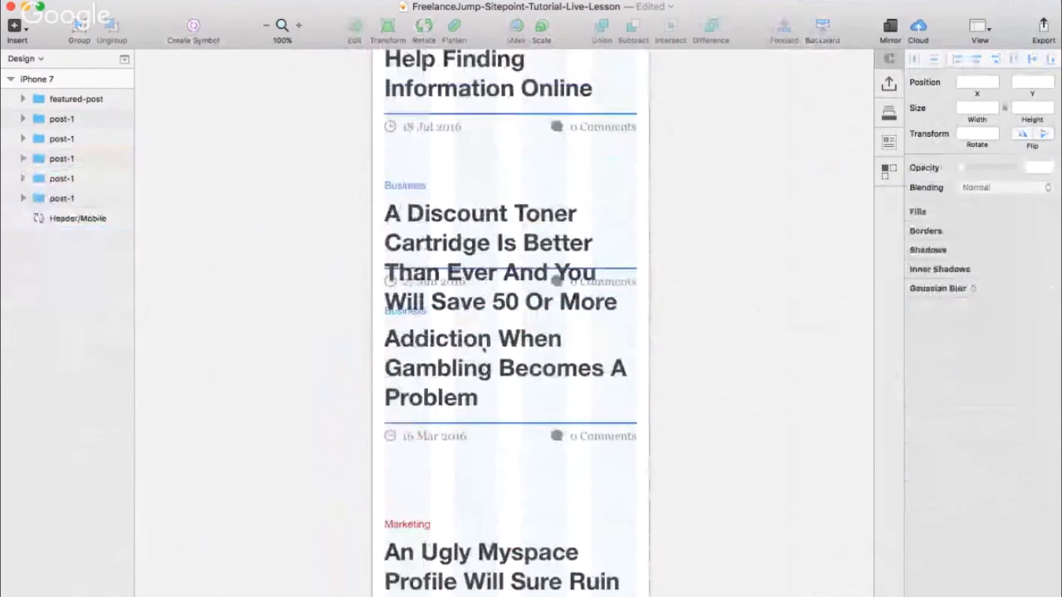
pyautogui.press('super+minus')
pyautogui.scroll(2, 523, 523)
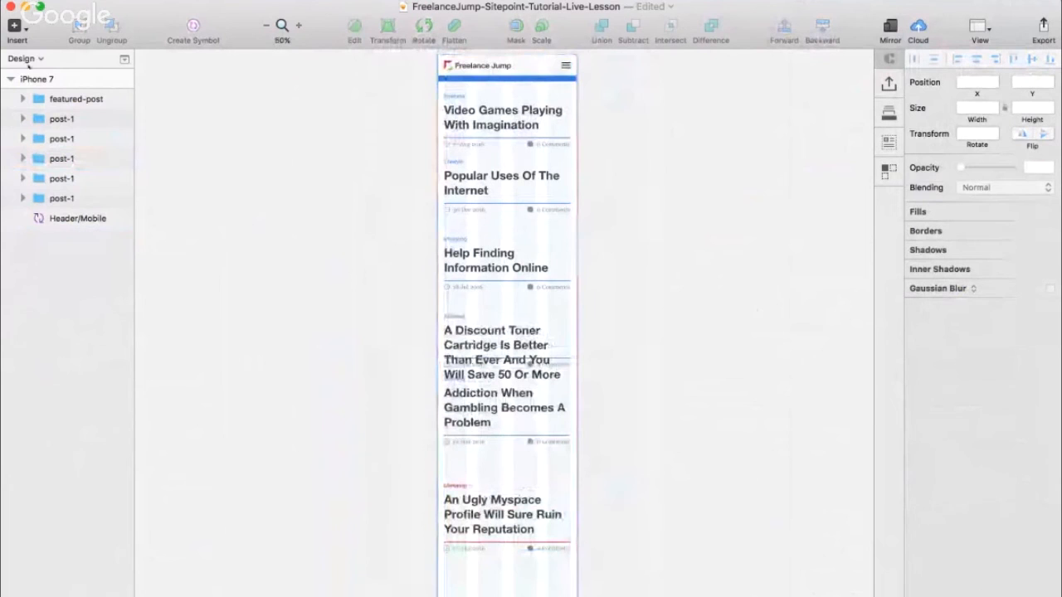
pyautogui.click(29, 58)
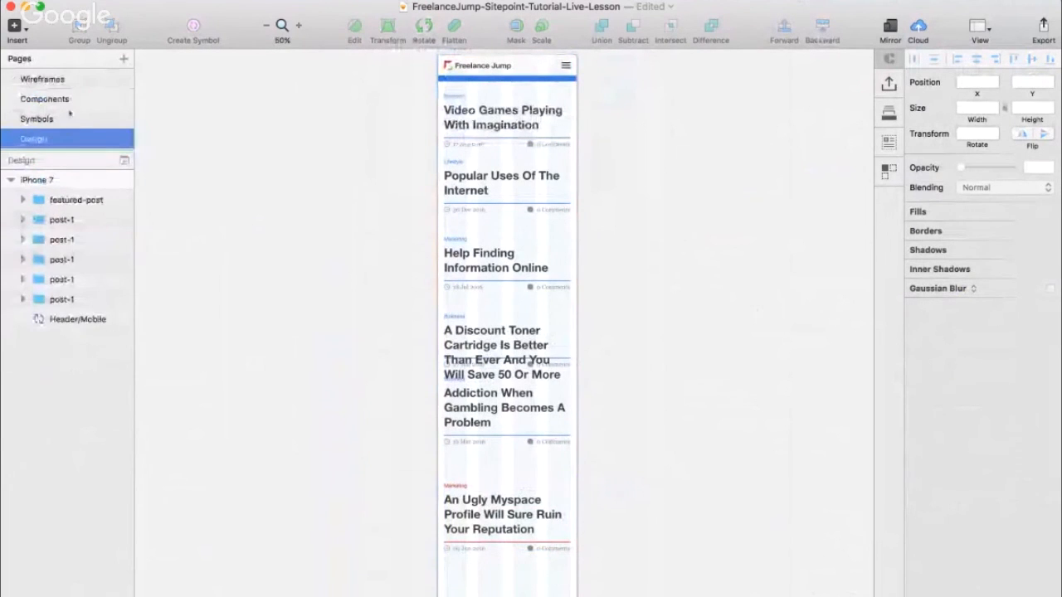
pyautogui.click(67, 100)
pyautogui.scroll(-5, 516, 221)
pyautogui.press('super+minus')
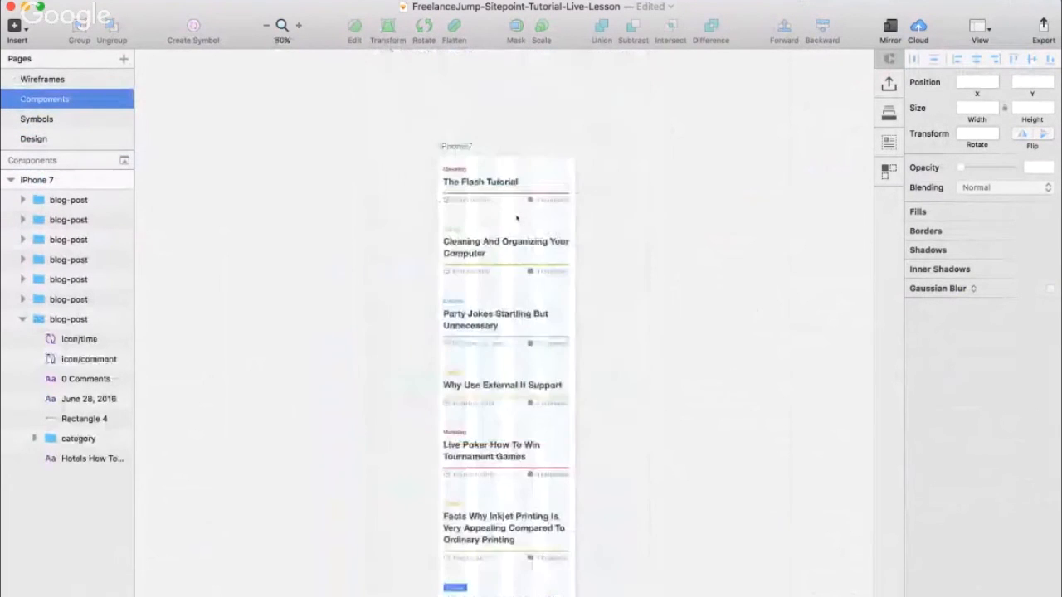
pyautogui.scroll(-4, 517, 218)
pyautogui.scroll(2, 416, 82)
pyautogui.moveTo(418, 76); pyautogui.dragTo(599, 569)
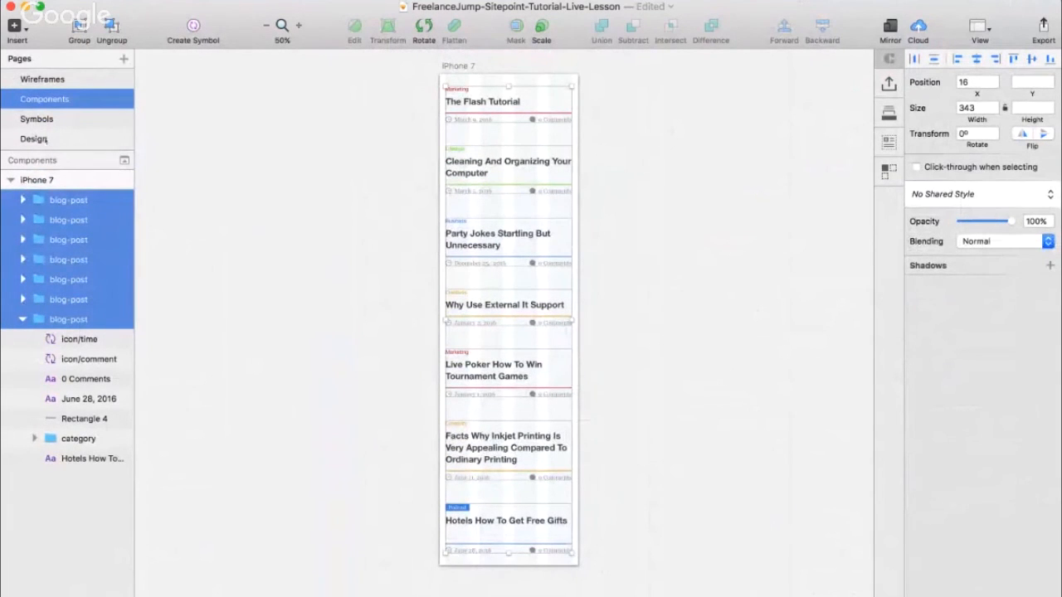
# - Replace the five duplicated post-1 groups on the Design page with the copied blog-post groups
pyautogui.click(35, 139)
pyautogui.scroll(-1, 552, 516)
pyautogui.moveTo(497, 582); pyautogui.dragTo(531, 197)
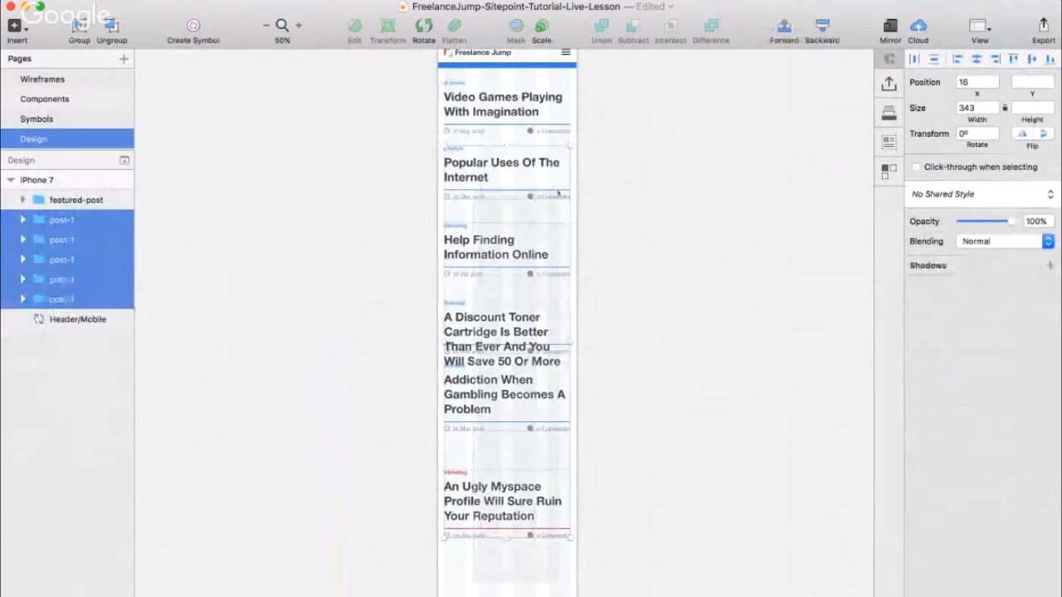
pyautogui.press('Delete')
pyautogui.hotkey('ctrl', 'z')
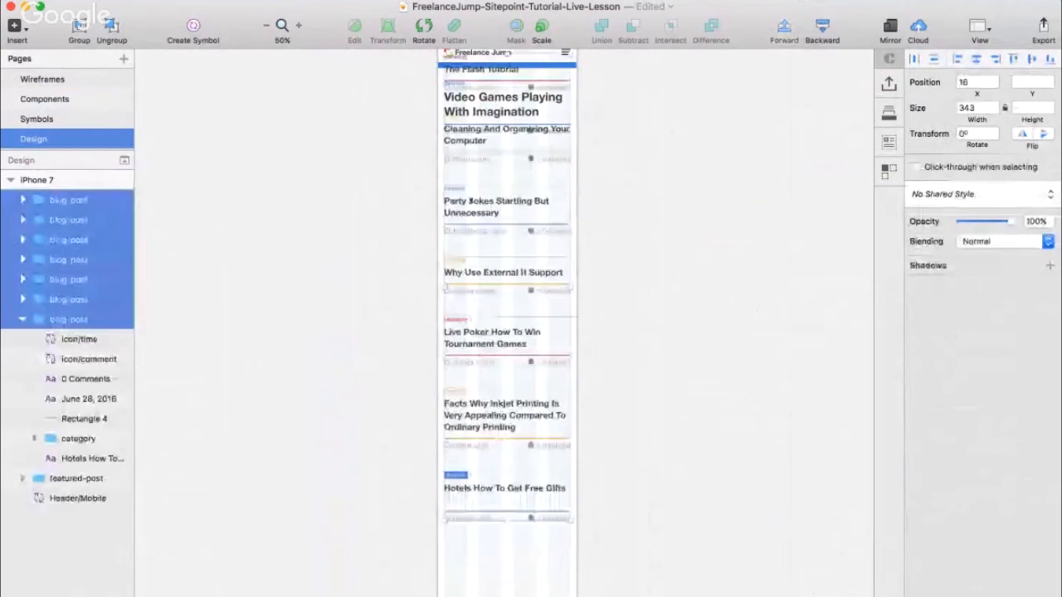
# - Position the pasted blog posts below the featured post at X 16, leaving a 64 px gap beneath it
pyautogui.moveTo(498, 151); pyautogui.dragTo(497, 252)
pyautogui.scroll(3, 498, 252)
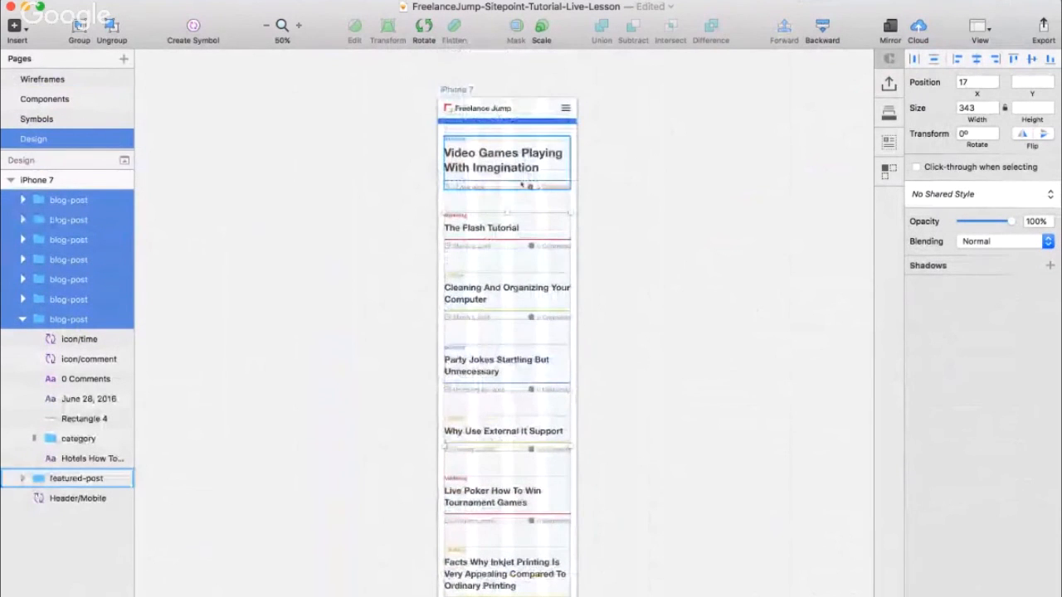
pyautogui.press('super+plus')
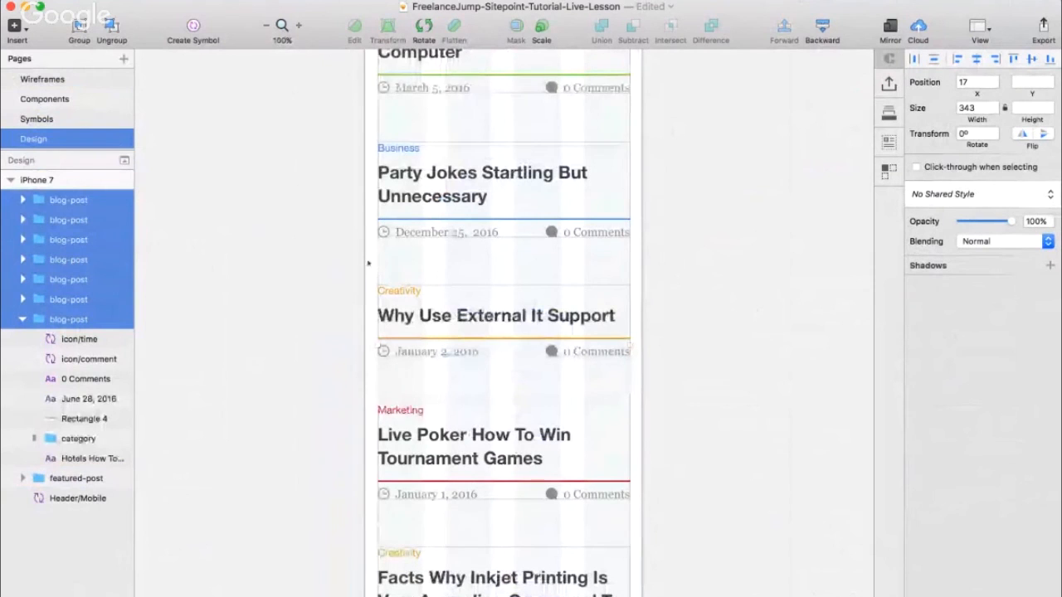
pyautogui.press('Right')
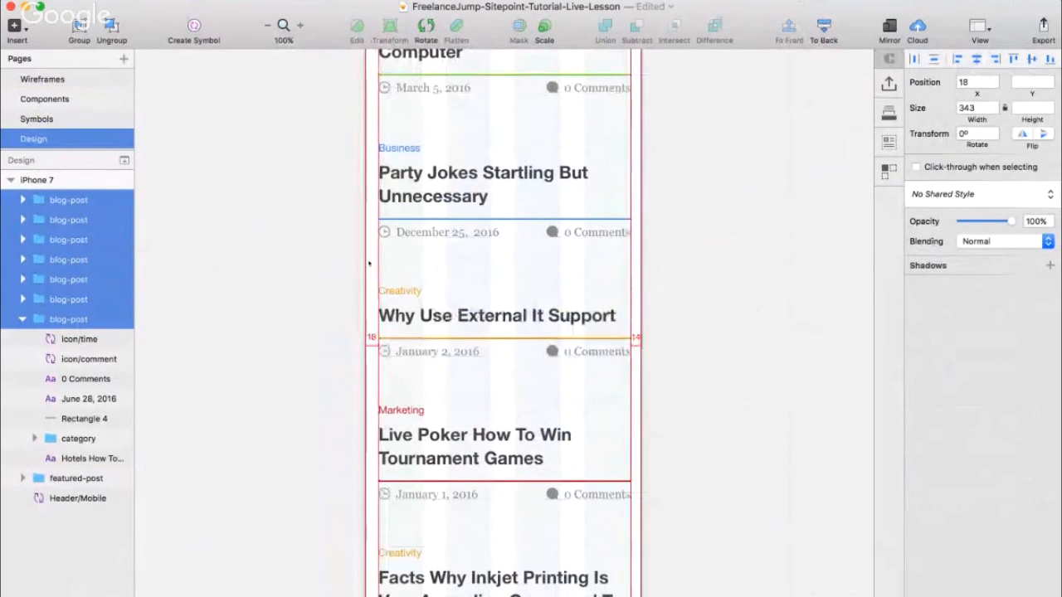
pyautogui.press('Left')
pyautogui.press('Left')
pyautogui.scroll(2, 369, 264)
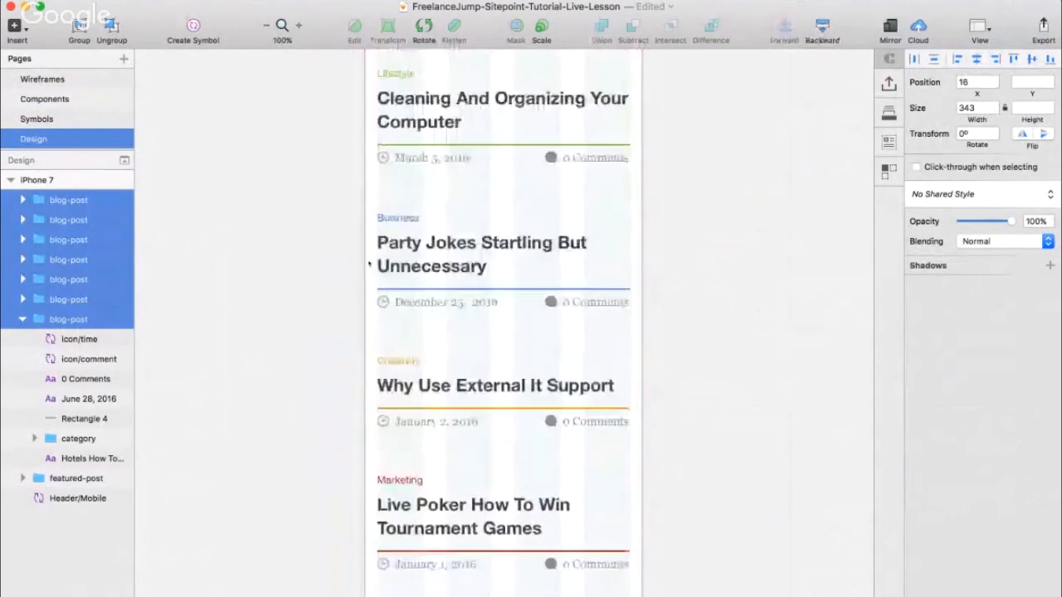
pyautogui.scroll(2, 369, 264)
pyautogui.press('alt')
pyautogui.scroll(4, 503, 71)
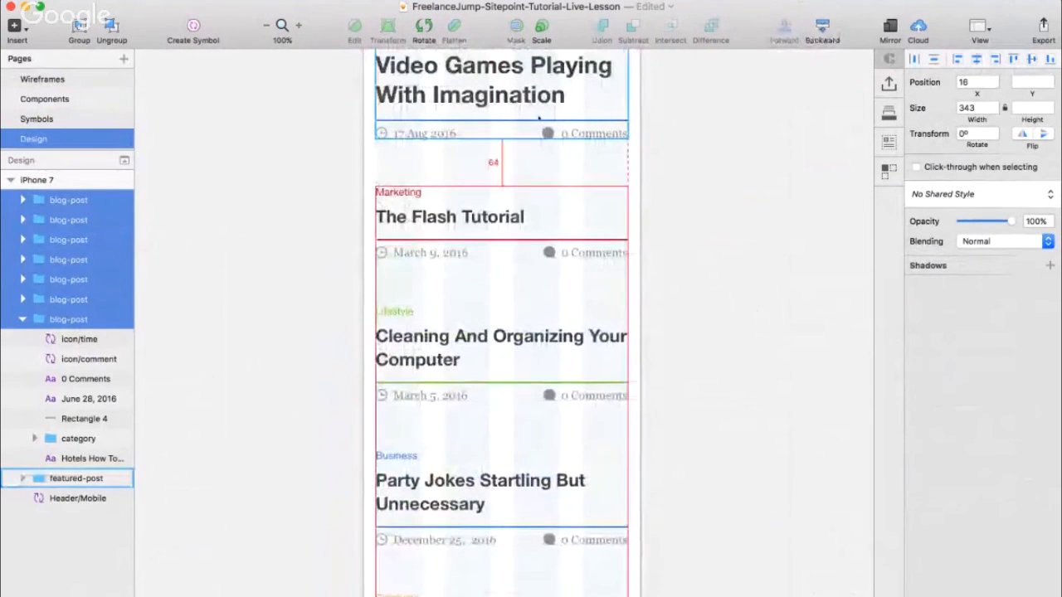
pyautogui.press('Escape')
pyautogui.scroll(2, 543, 150)
pyautogui.scroll(1, 547, 149)
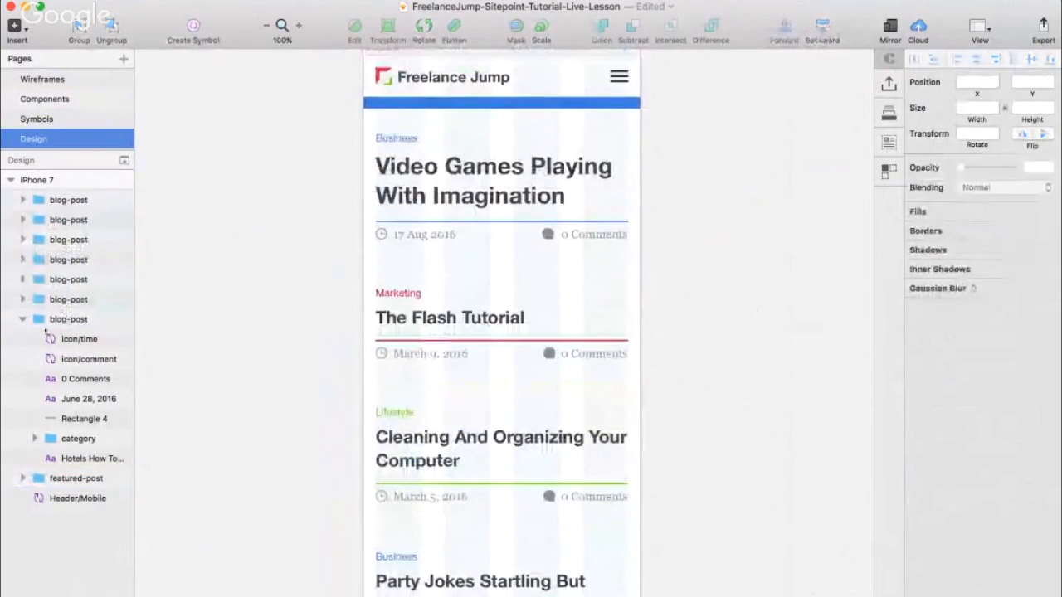
# - Collapse the expanded blog-post group and move the featured-post group above all blog posts in the layer order
pyautogui.click(35, 324)
pyautogui.click(22, 319)
pyautogui.click(33, 339)
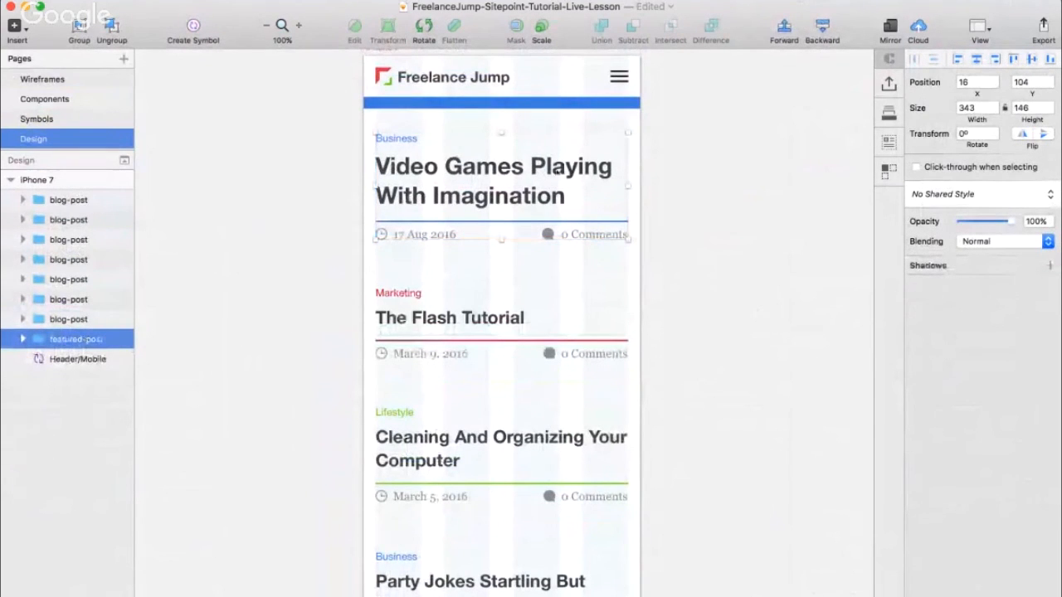
pyautogui.press('alt')
pyautogui.press('alt+super+Up')
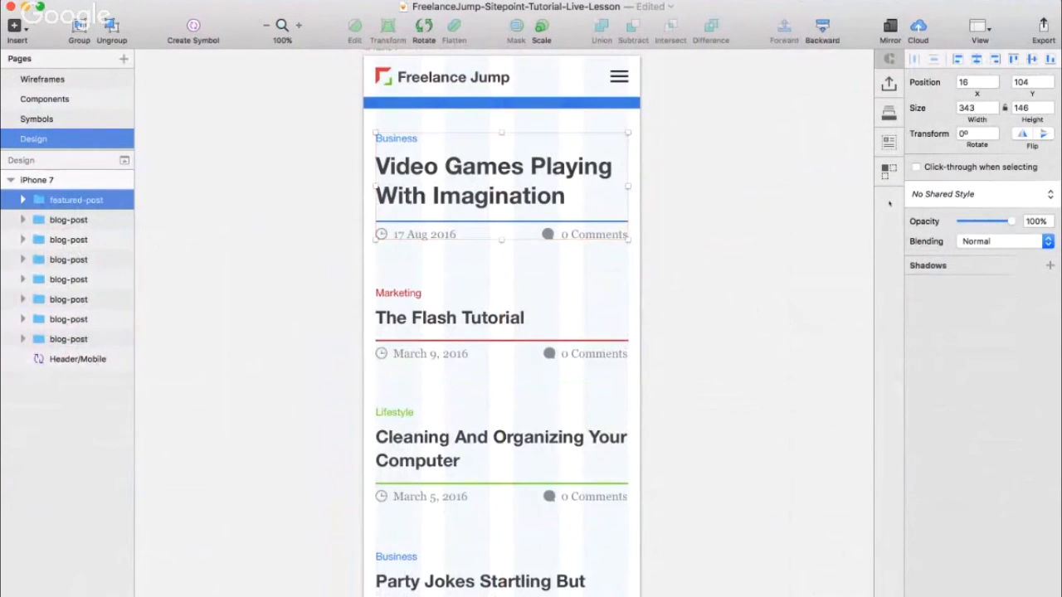
# - Move the Header/Mobile symbol to the top of the layer order and save the document
pyautogui.click(124, 359)
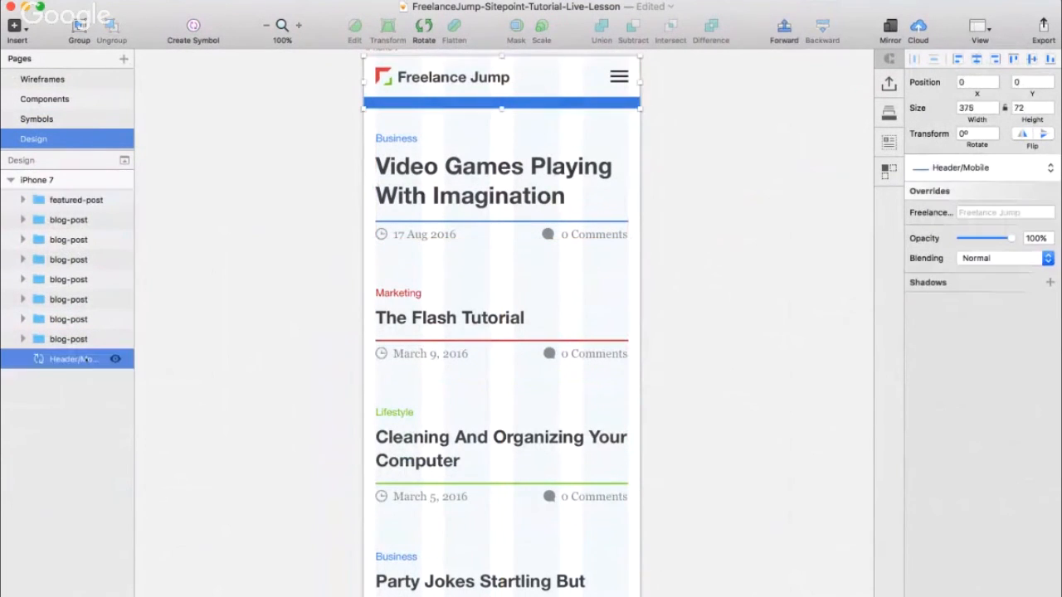
pyautogui.press('alt+super+Up')
pyautogui.click(237, 348)
pyautogui.press('super+minus')
pyautogui.scroll(-5, 236, 344)
pyautogui.press('super+s')
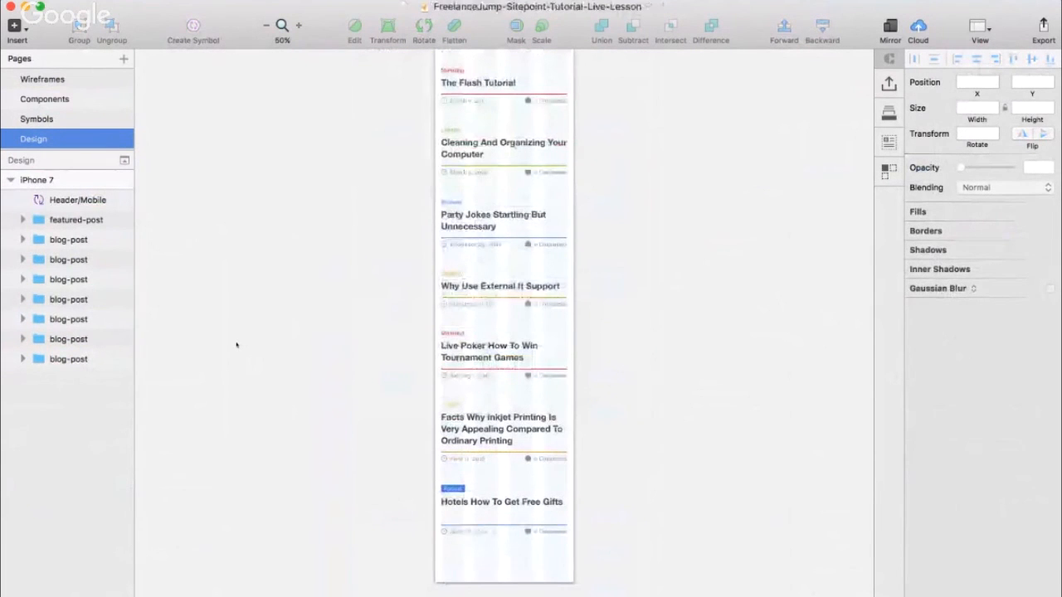
pyautogui.scroll(3, 365, 348)
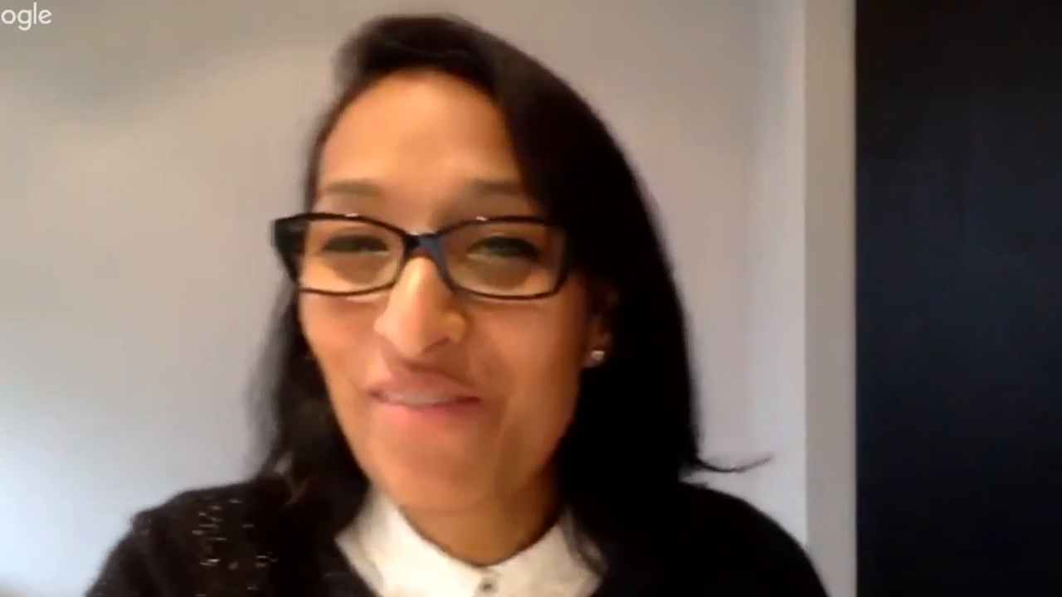
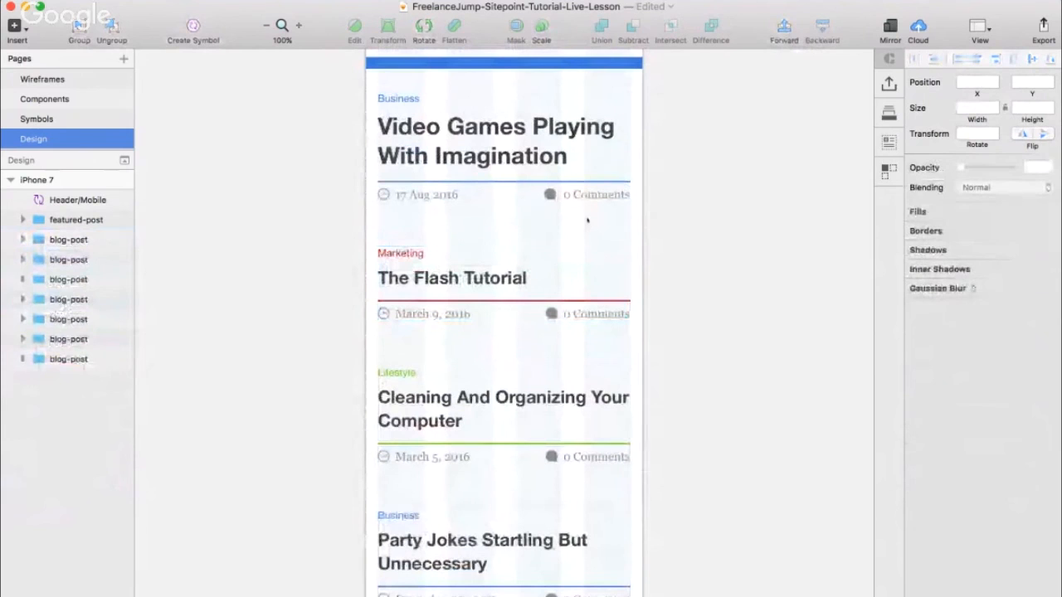
# - Examine the blog posts down to the Podcast post and back, including the text style of "The Flash Tutorial" title
pyautogui.scroll(-5, 586, 219)
pyautogui.scroll(-9, 586, 219)
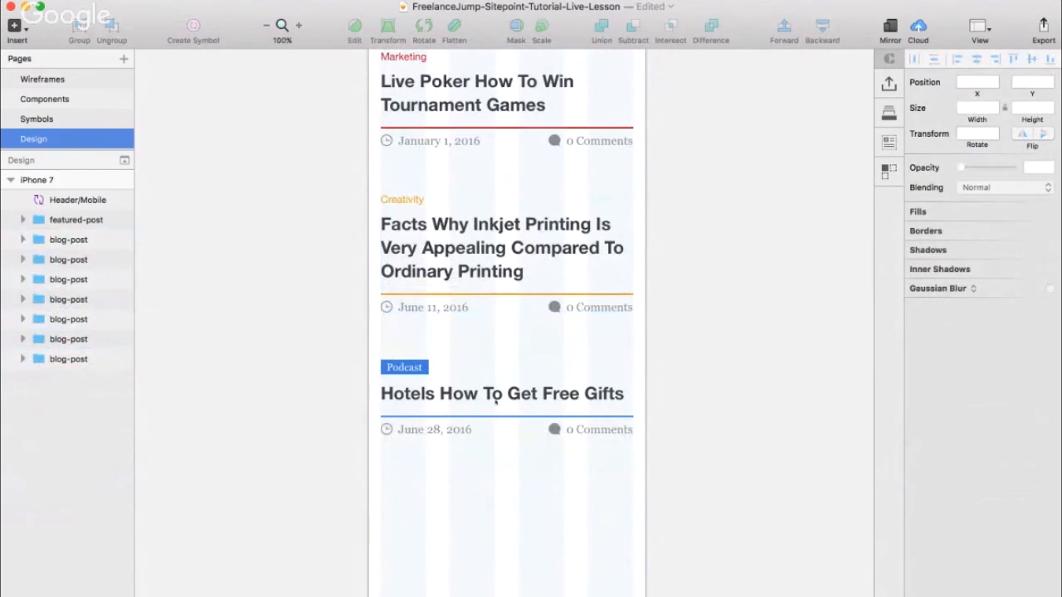
pyautogui.click(495, 407)
pyautogui.scroll(5, 495, 409)
pyautogui.scroll(8, 496, 408)
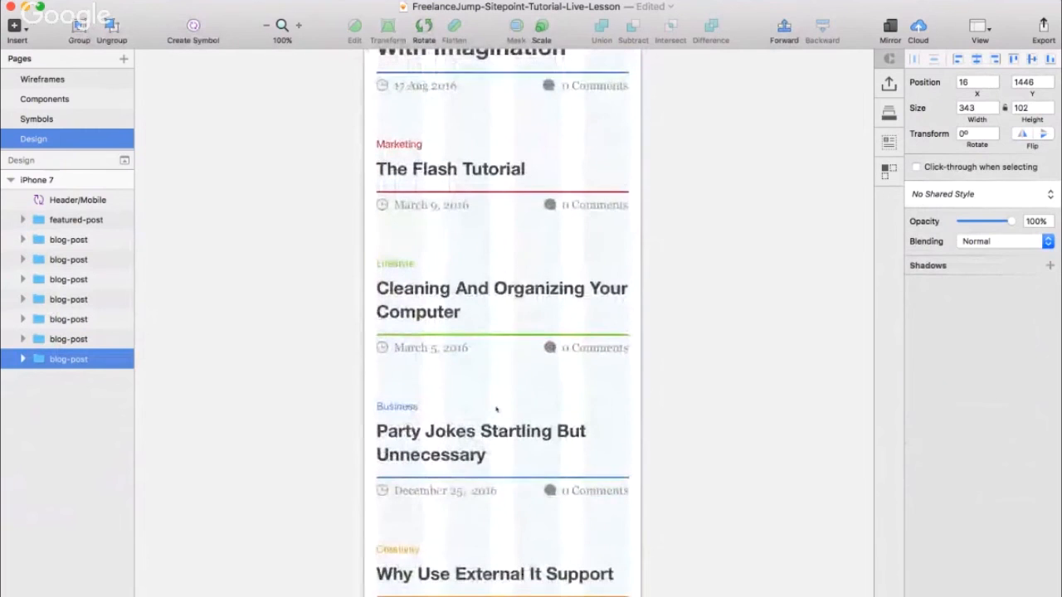
pyautogui.scroll(3, 501, 349)
pyautogui.doubleClick(492, 252)
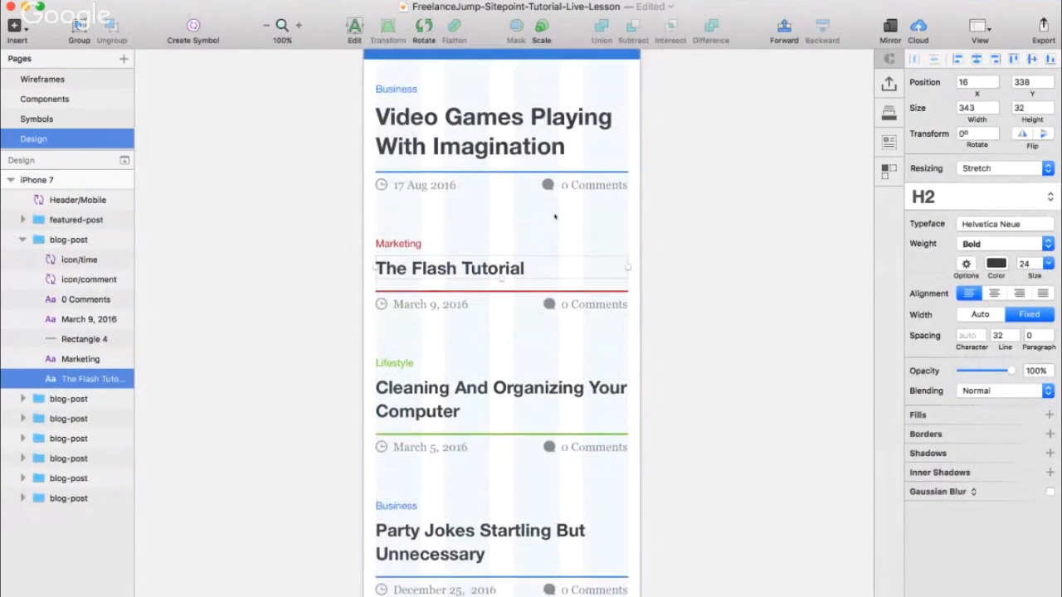
pyautogui.scroll(3, 555, 217)
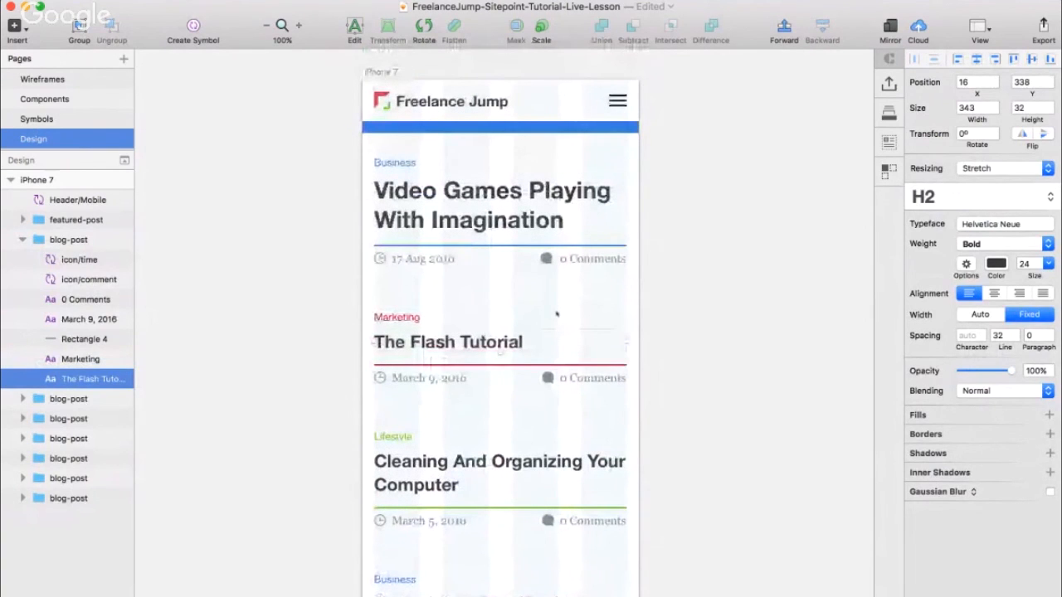
# - Review the blog posts down the iPhone 7 artboard at 50% zoom and measure the spacing above the Podcast post
pyautogui.scroll(-1, 555, 314)
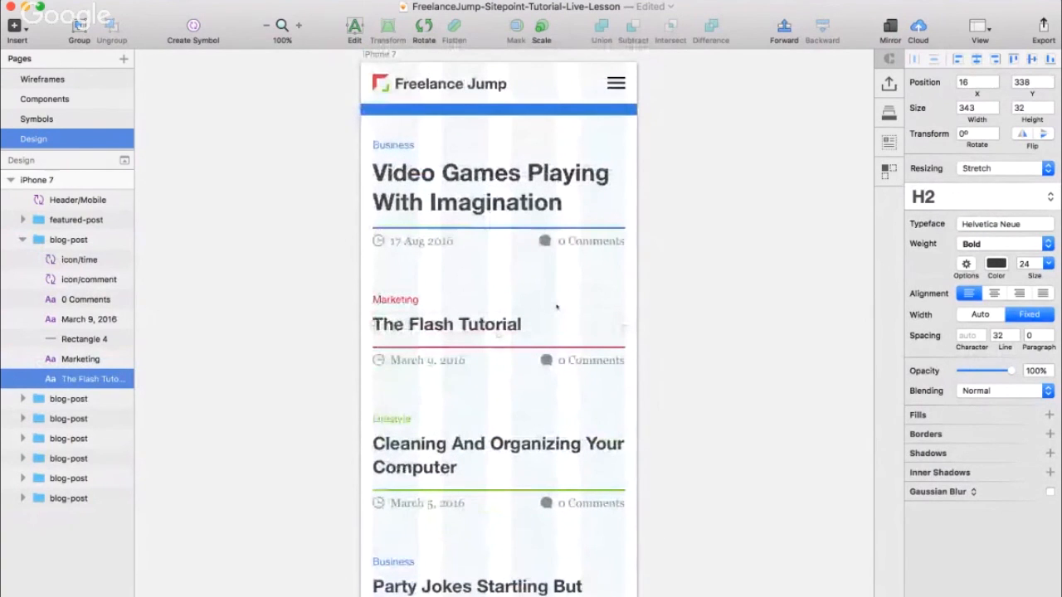
pyautogui.press('super+minus')
pyautogui.click(553, 304)
pyautogui.scroll(-6, 543, 315)
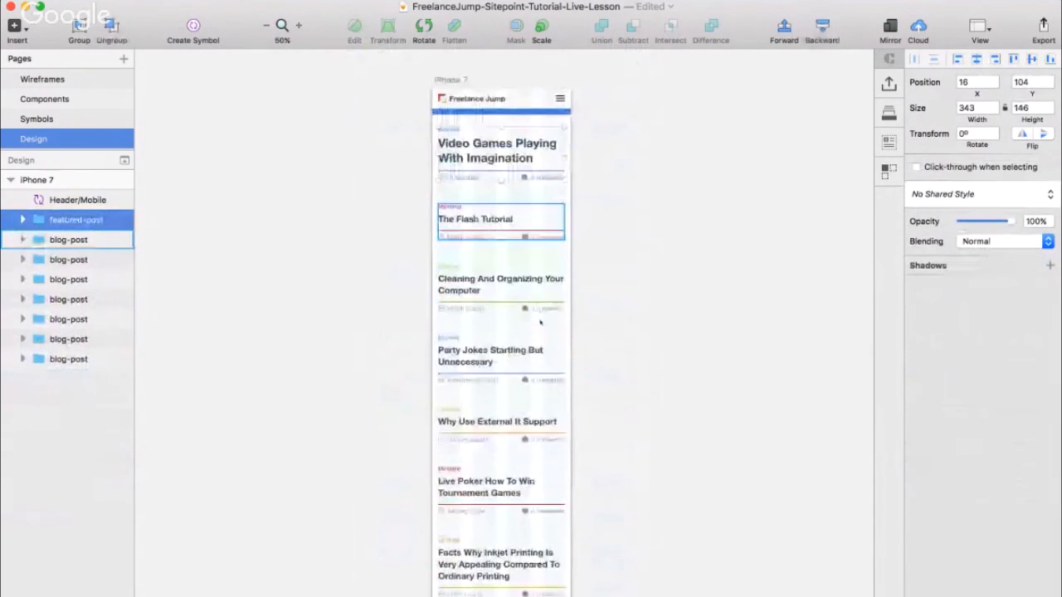
pyautogui.scroll(-1, 540, 322)
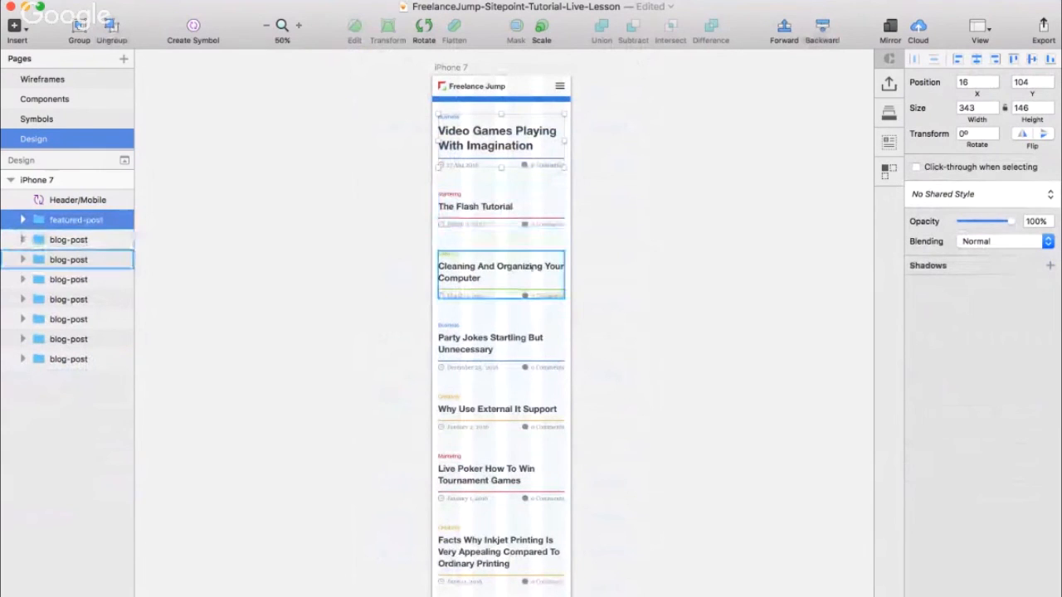
pyautogui.click(530, 270)
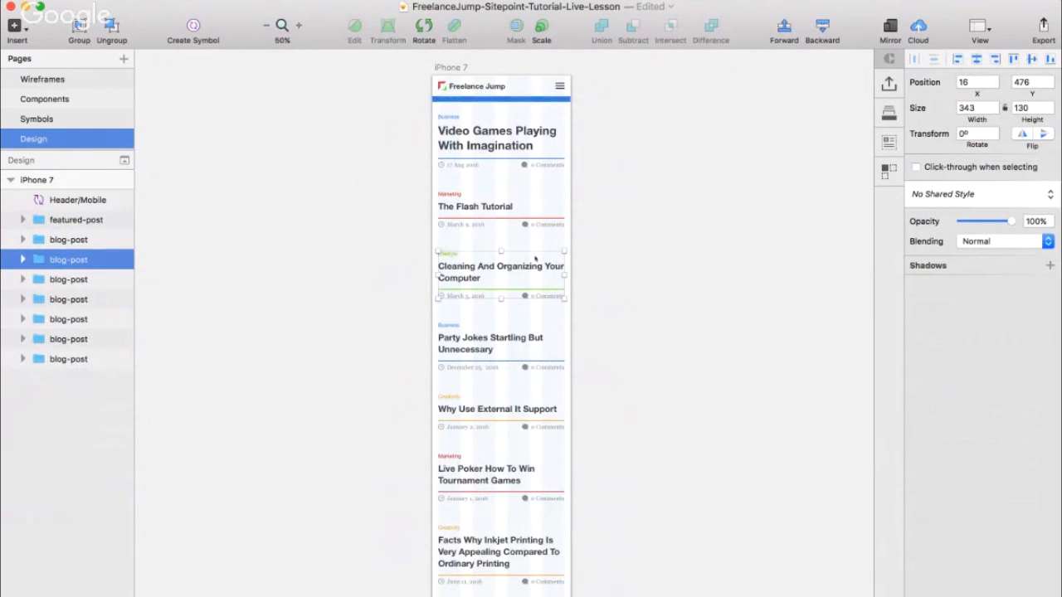
pyautogui.scroll(-8, 535, 259)
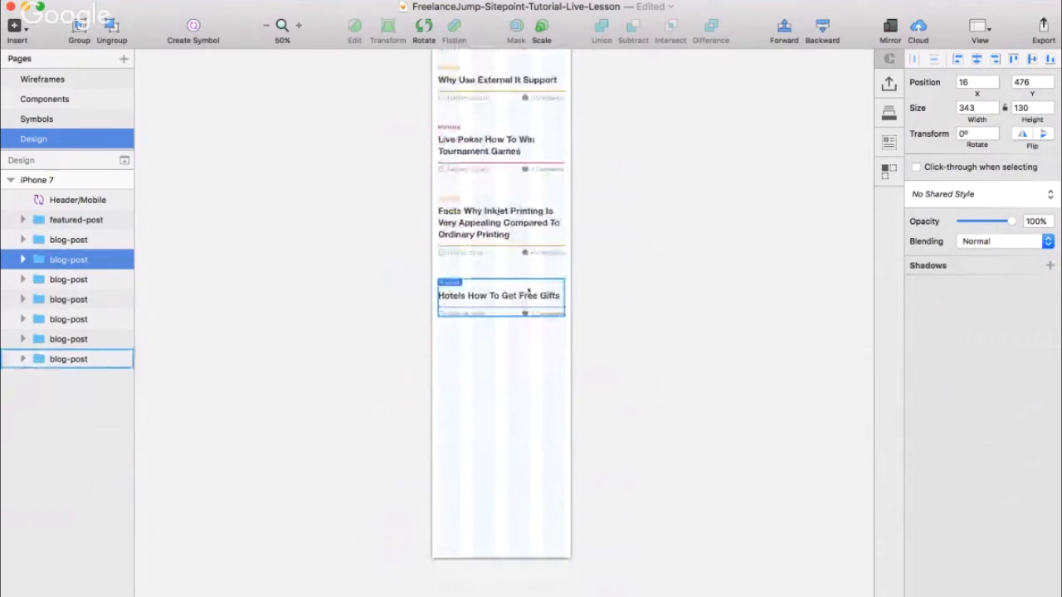
pyautogui.click(529, 292)
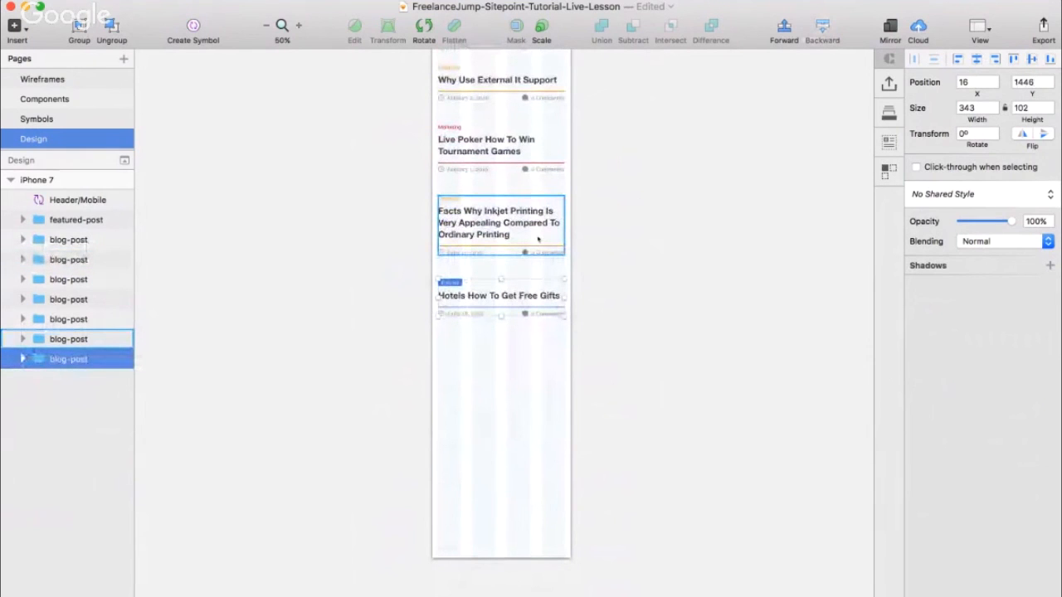
pyautogui.press('alt')
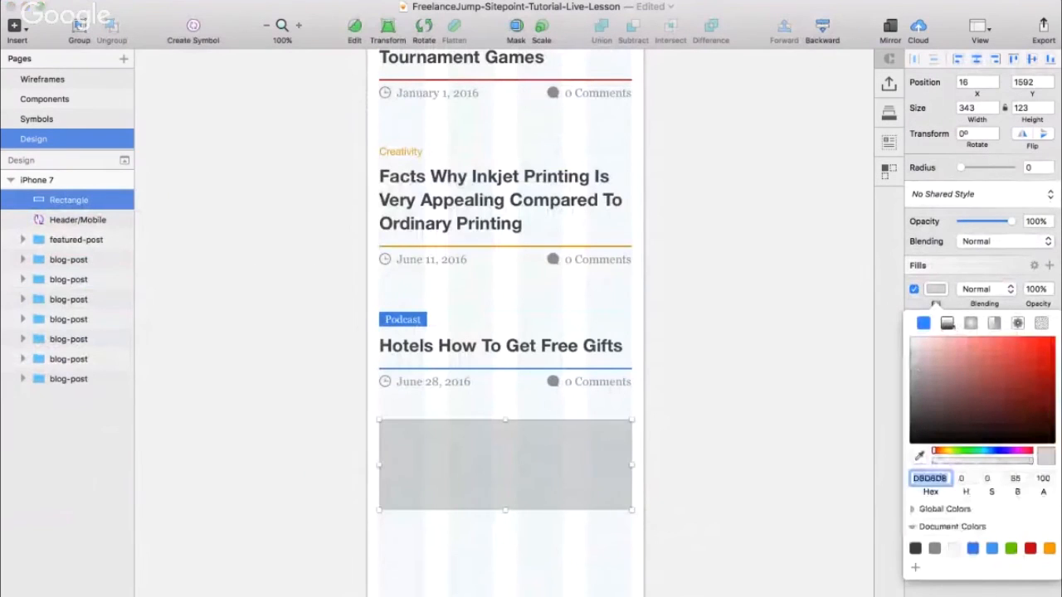
# - Give the rectangle below the last post a linear gradient fill with its starting colour set to green 0FFF8C at 45% alpha
pyautogui.click(947, 323)
pyautogui.moveTo(966, 373); pyautogui.dragTo(1054, 352)
pyautogui.click(977, 474)
pyautogui.click(983, 465)
pyautogui.moveTo(939, 435); pyautogui.dragTo(945, 419)
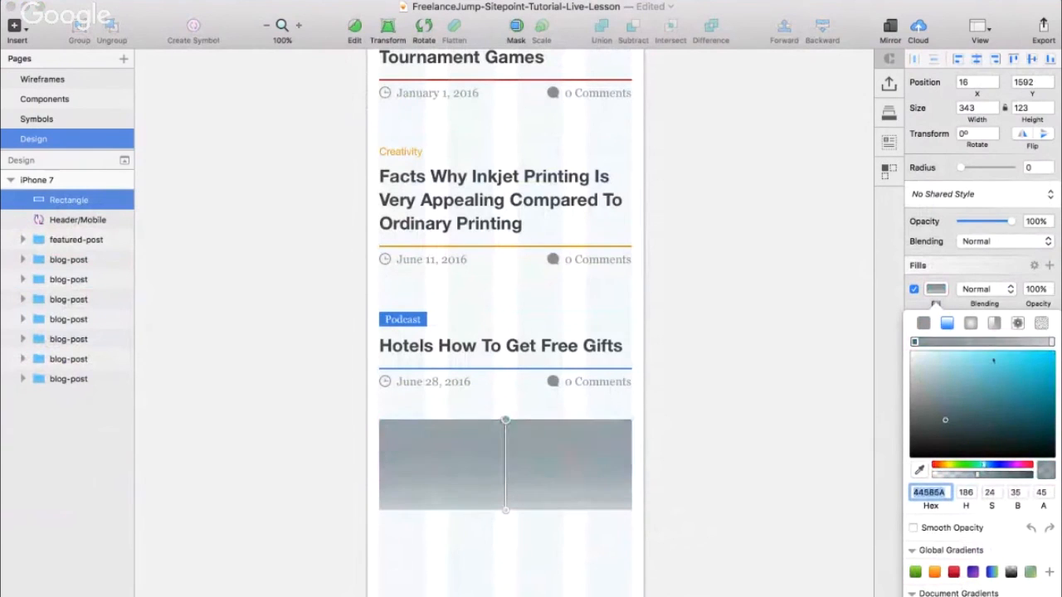
pyautogui.moveTo(992, 360); pyautogui.dragTo(997, 353)
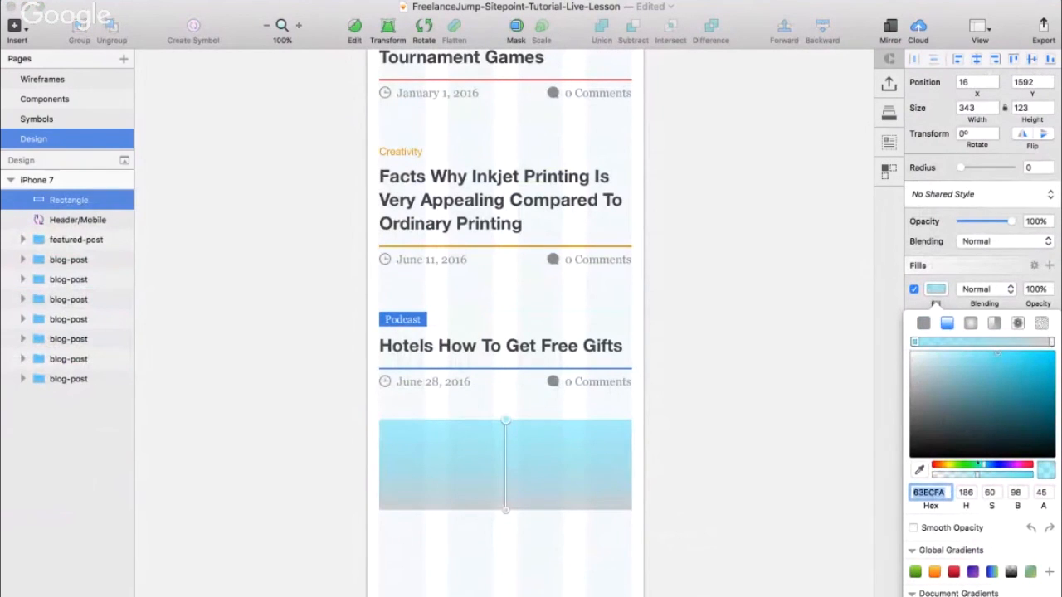
pyautogui.click(974, 464)
pyautogui.moveTo(1049, 377); pyautogui.dragTo(1045, 322)
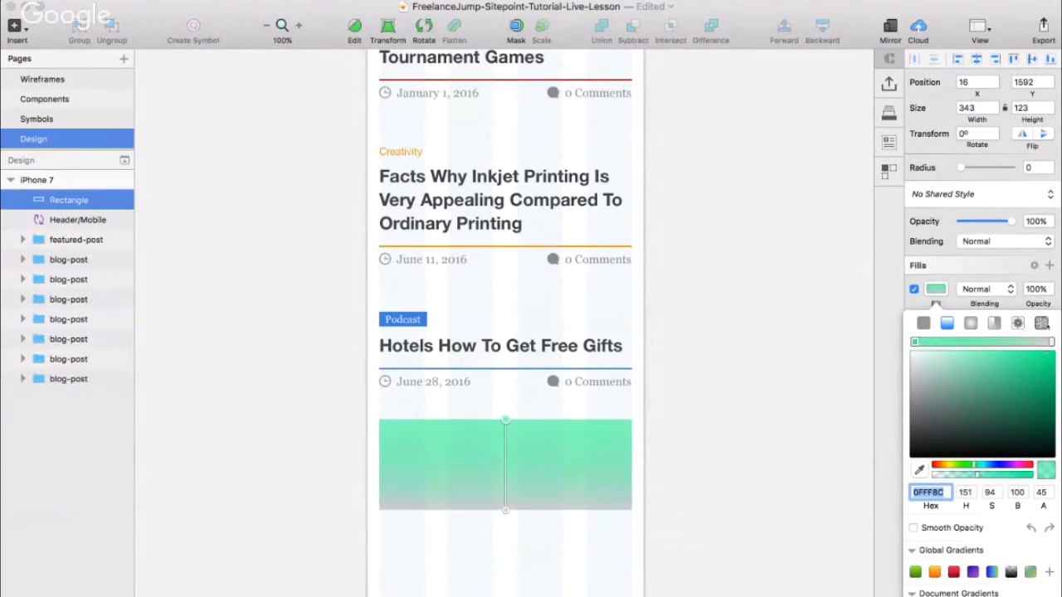
# - Set the end colour of the rectangle's gradient to light blue 62DEFF
pyautogui.click(1050, 342)
pyautogui.click(977, 465)
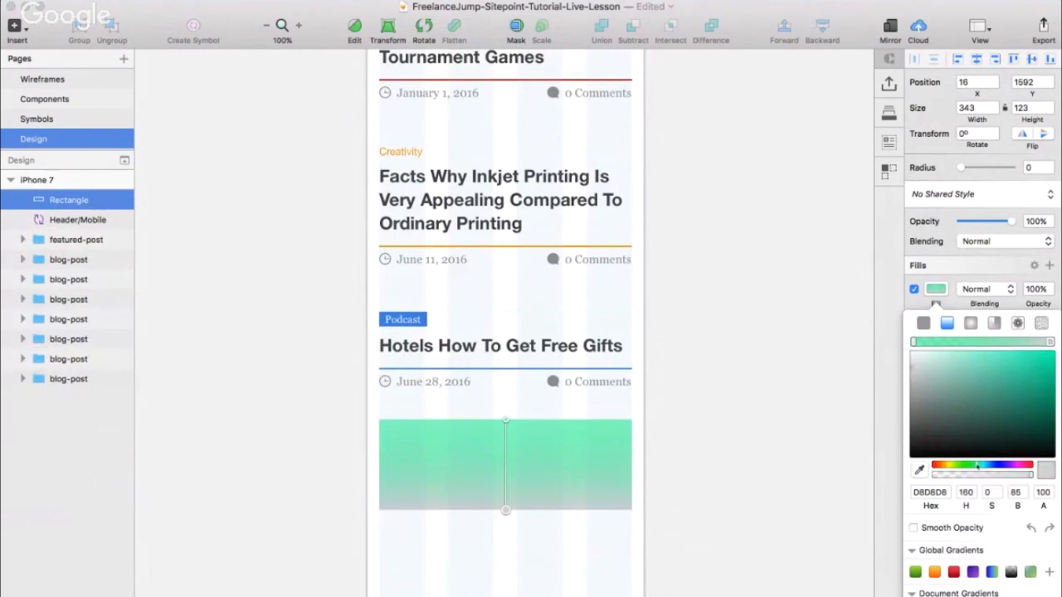
pyautogui.moveTo(994, 381); pyautogui.dragTo(998, 351)
pyautogui.click(985, 465)
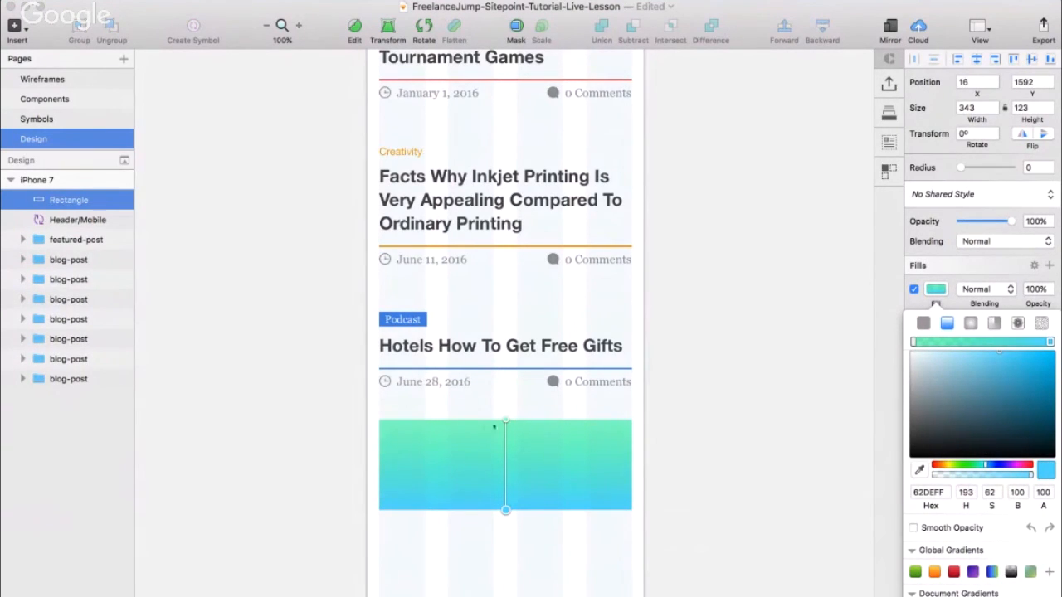
# - Angle the gradient from just outside the rectangle's upper-left corner to just beyond its lower-right corner and finish editing the fill
pyautogui.moveTo(505, 421); pyautogui.dragTo(362, 420)
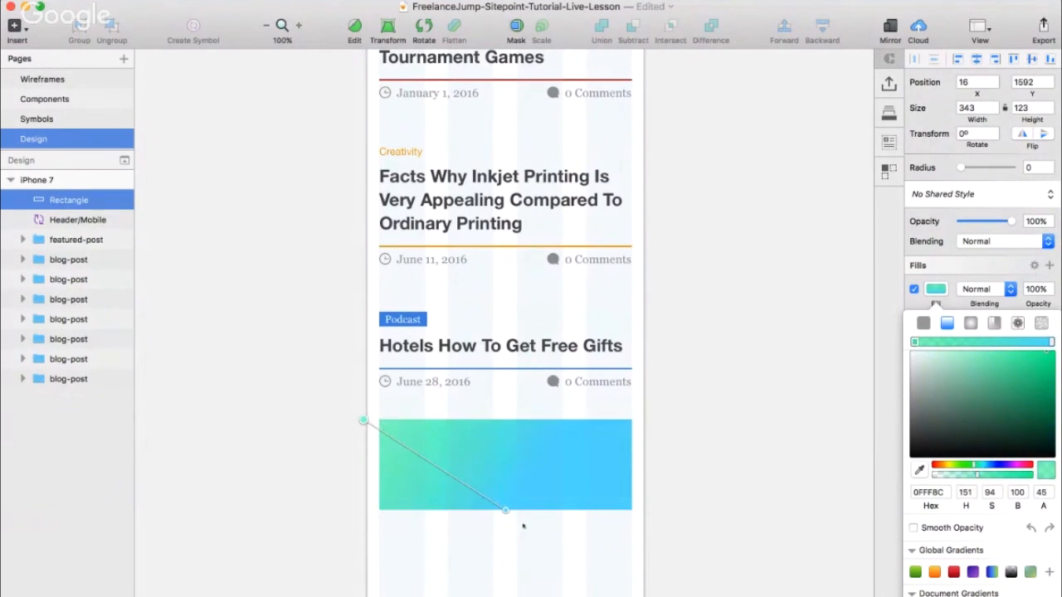
pyautogui.moveTo(507, 509); pyautogui.dragTo(664, 510)
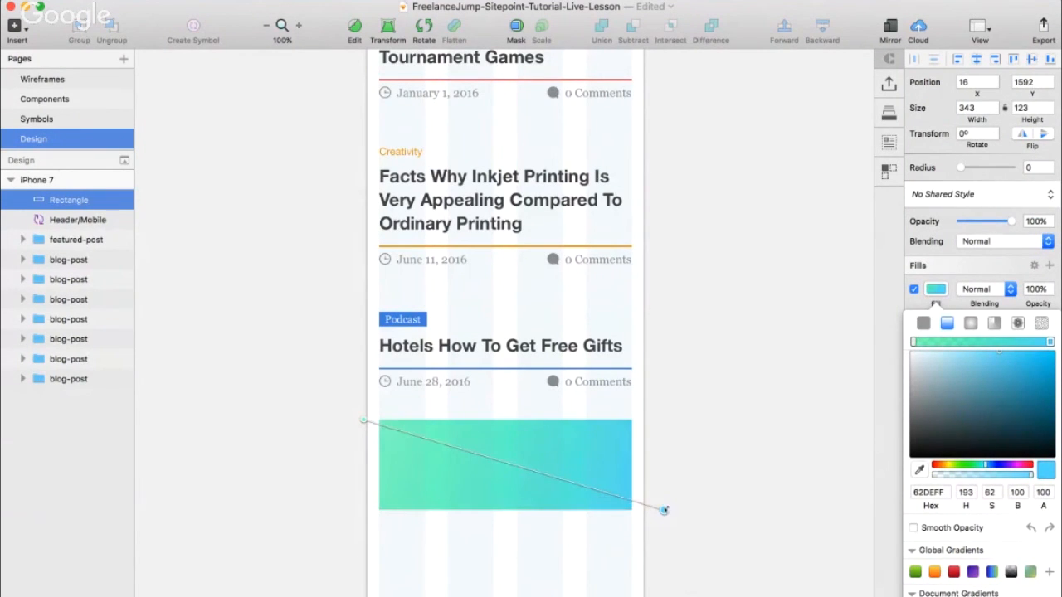
pyautogui.press('Escape')
# - Rename the gradient rectangle layer as background-gradient
pyautogui.scroll(-3, 564, 373)
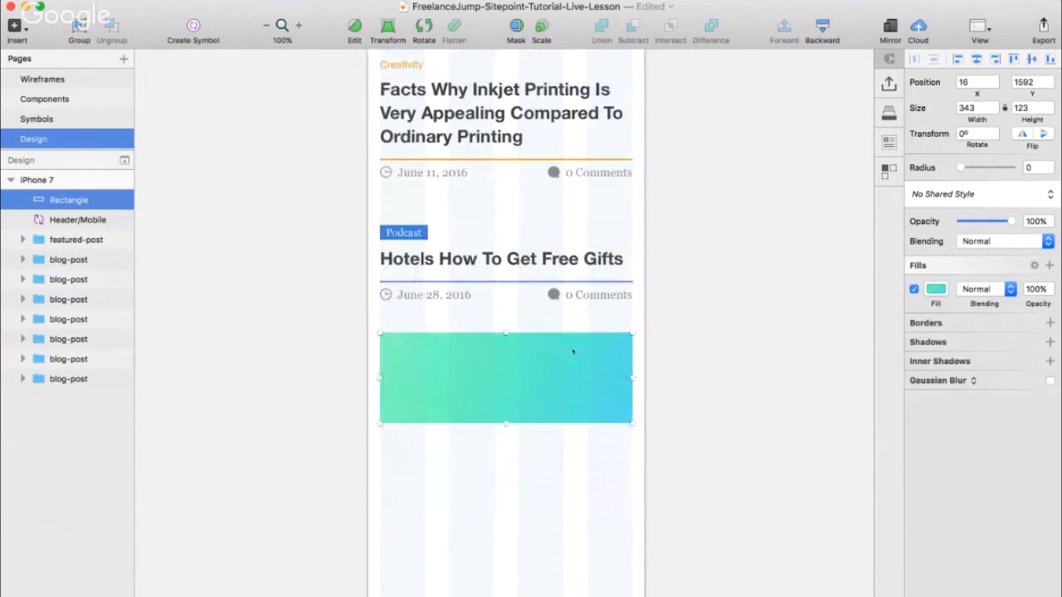
pyautogui.press('super+r')
pyautogui.write('background')
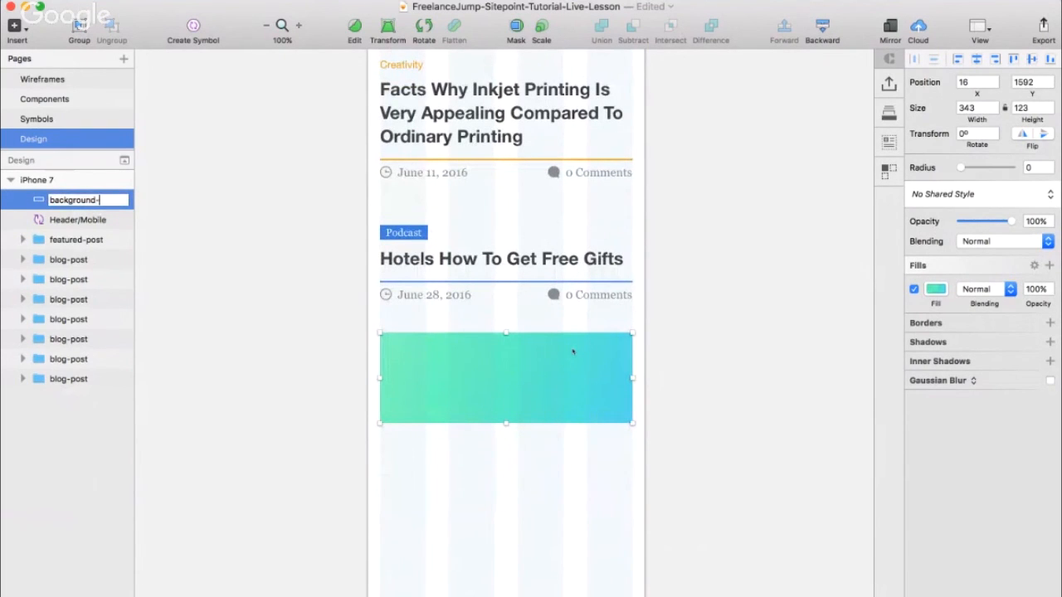
pyautogui.write('-gradient')
pyautogui.press('Return')
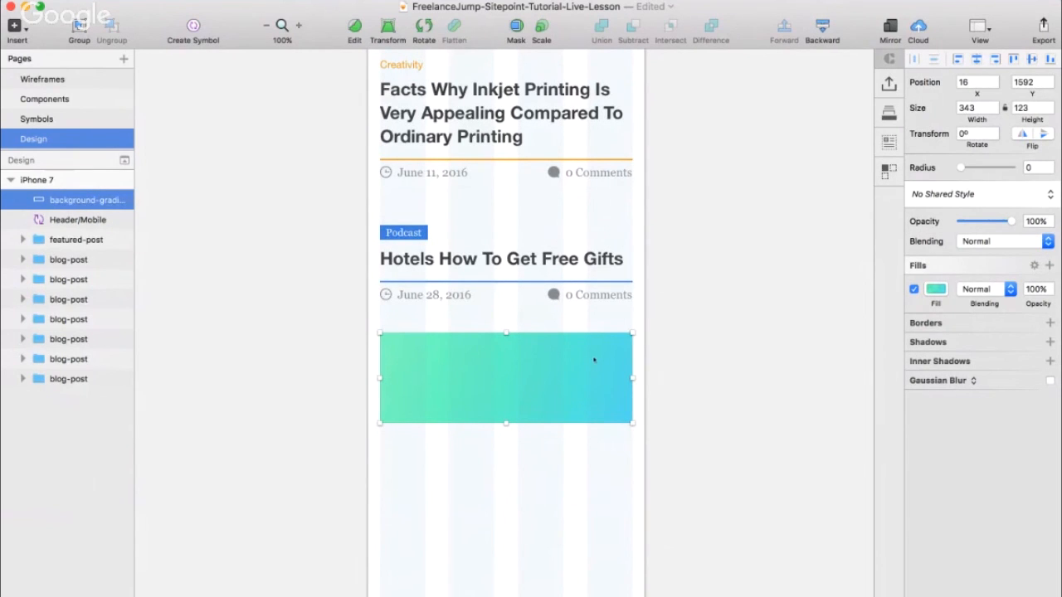
# - Copy the CSS attributes of the background-gradient rectangle and switch to the Brackets code editor
pyautogui.rightClick(594, 359)
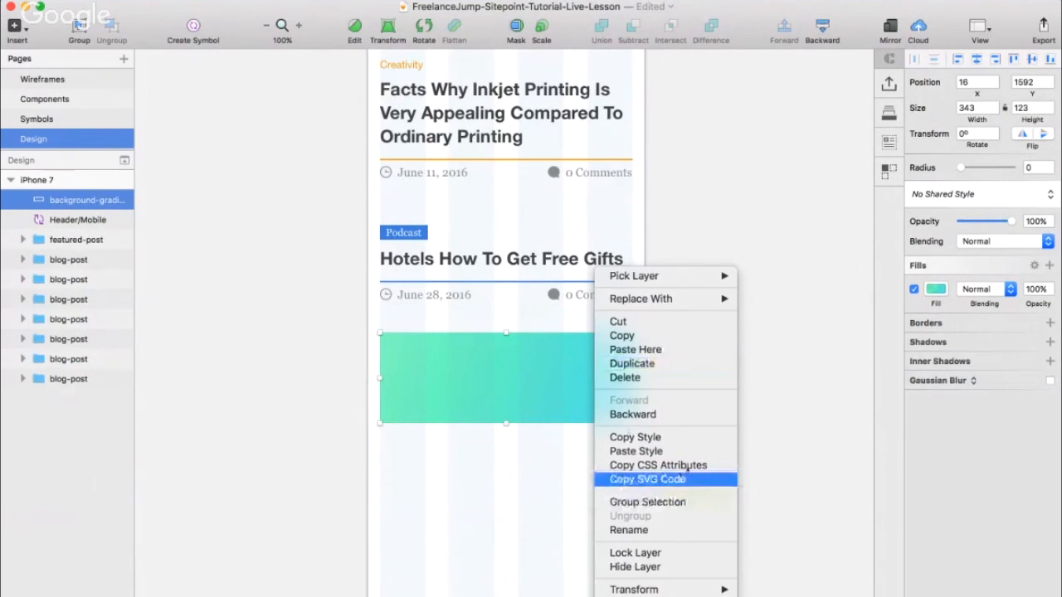
pyautogui.click(685, 466)
pyautogui.press('super+space')
pyautogui.write('v')
pyautogui.press('BackSpace')
pyautogui.write('brackets')
pyautogui.press('Return')
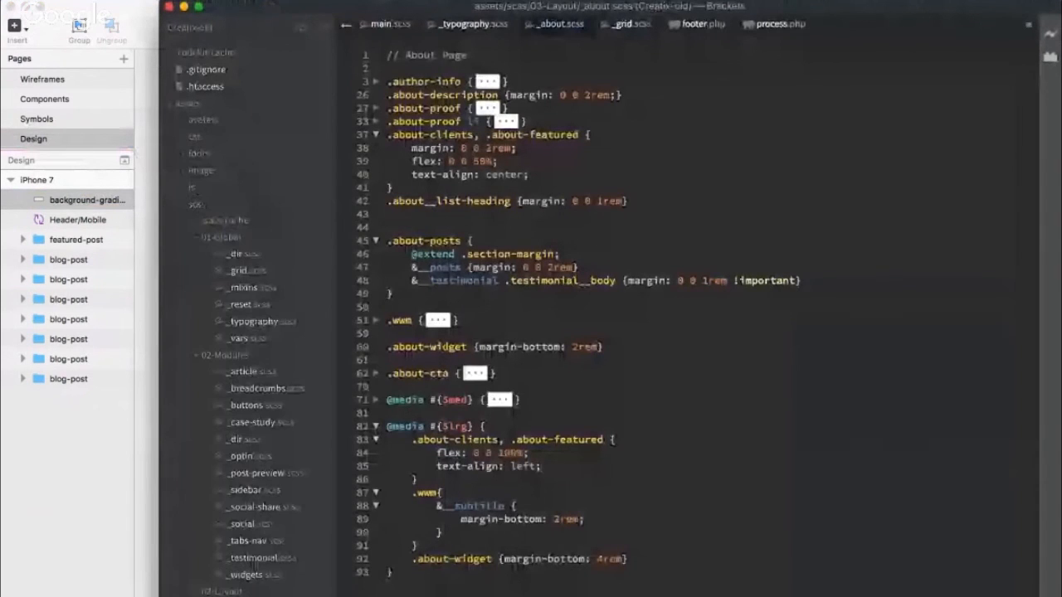
# - Paste the copied background-gradient CSS at the end of _about.scss, and close the file
pyautogui.scroll(-1, 597, 317)
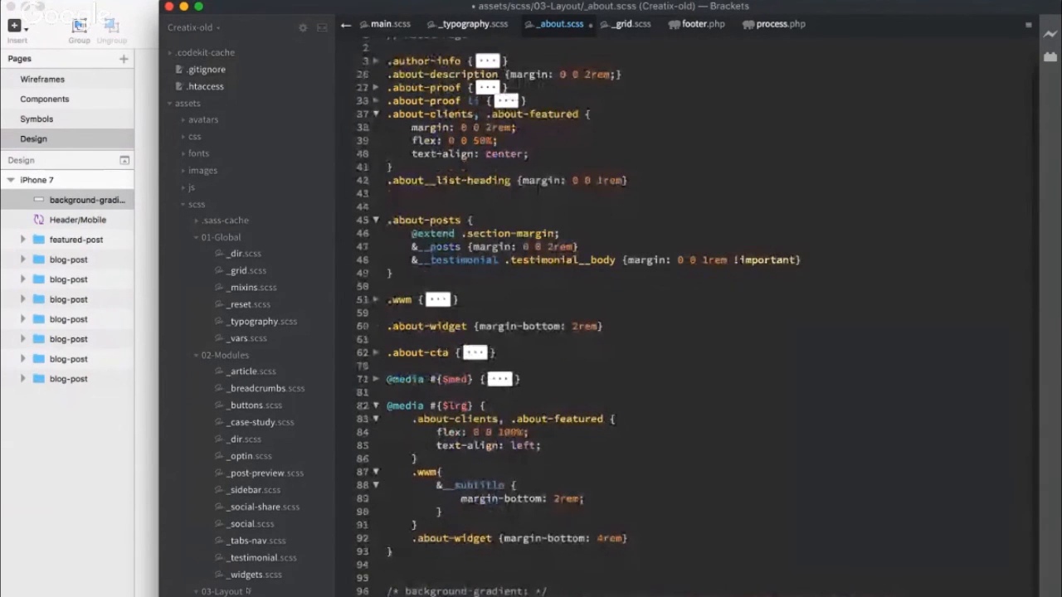
pyautogui.click(390, 565)
pyautogui.scroll(1, 355, 567)
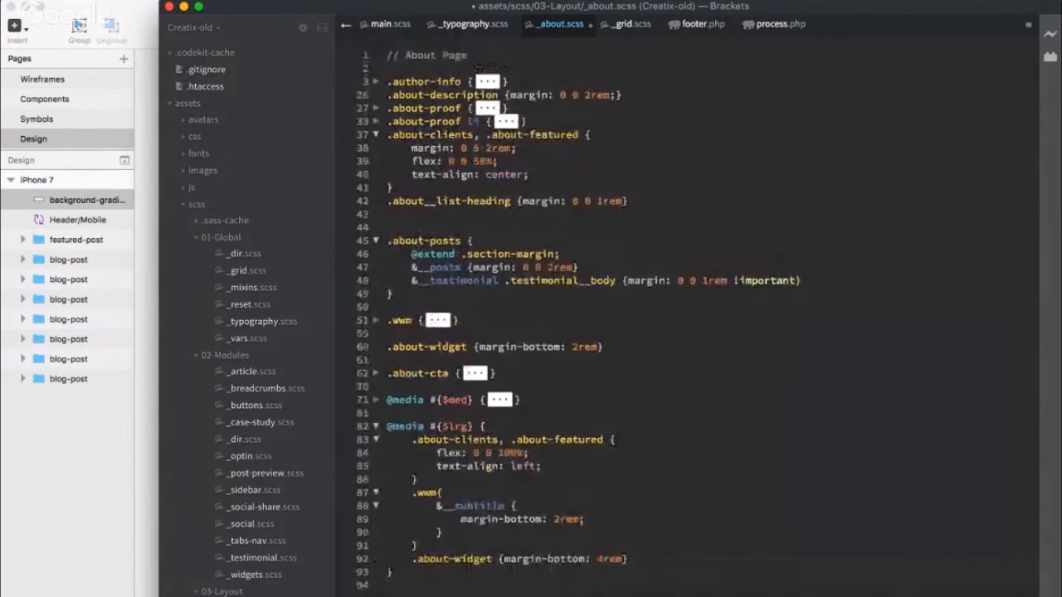
pyautogui.press('super+w')
pyautogui.click(433, 370)
pyautogui.click(500, 420)
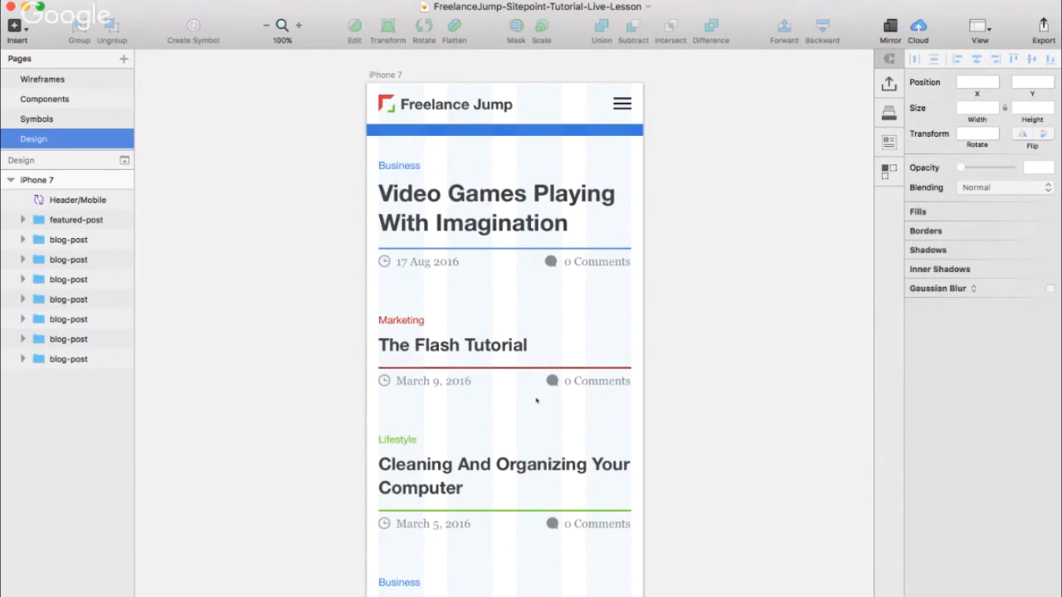
# - Measure the gaps between the header, the featured post and "The Flash Tutorial" post, and look over the posts below
pyautogui.click(513, 219)
pyautogui.press('alt')
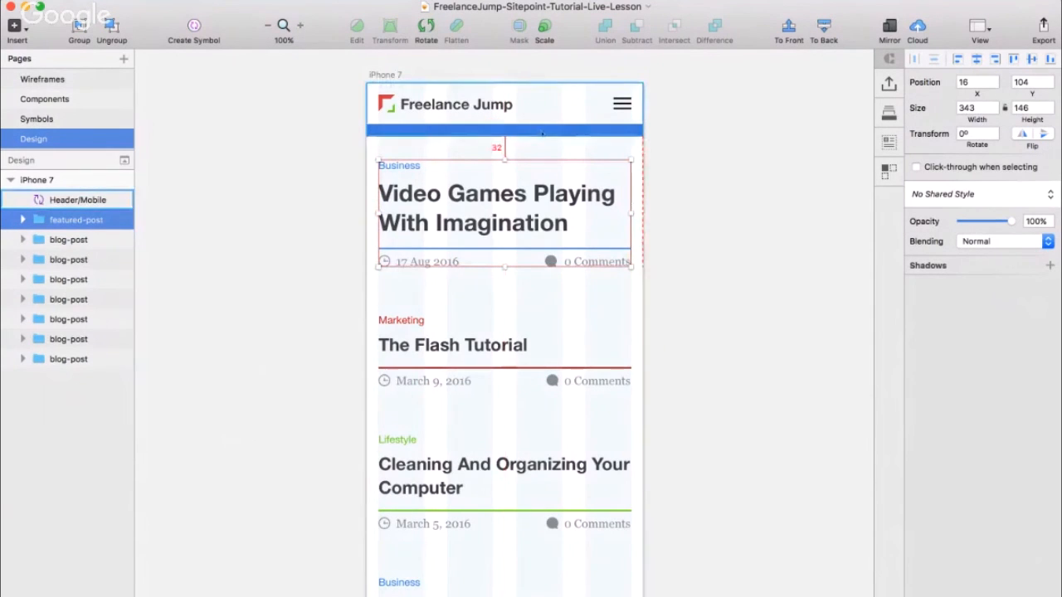
pyautogui.click(501, 332)
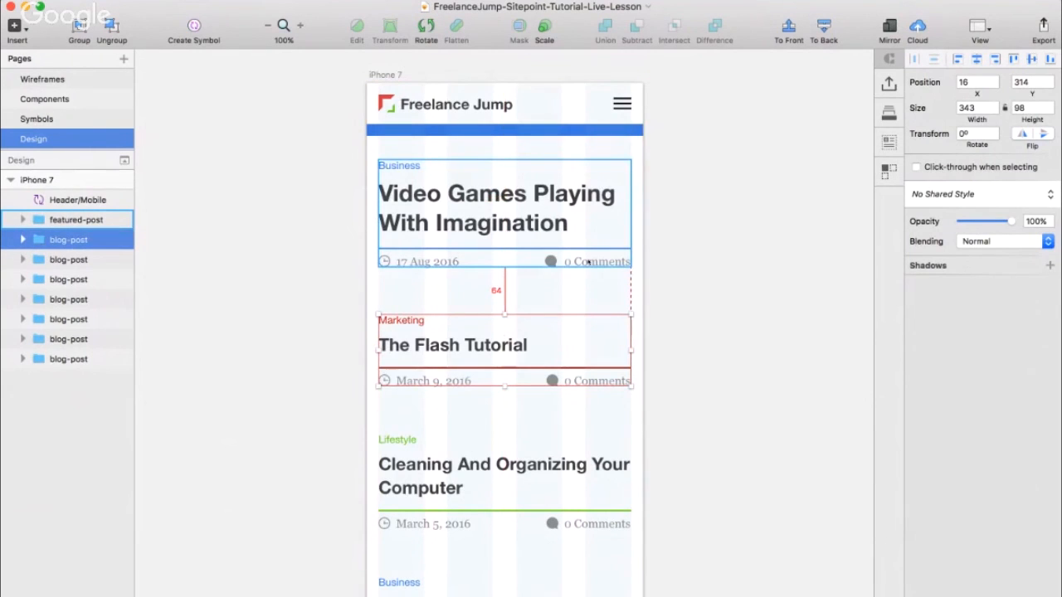
pyautogui.scroll(-4, 587, 262)
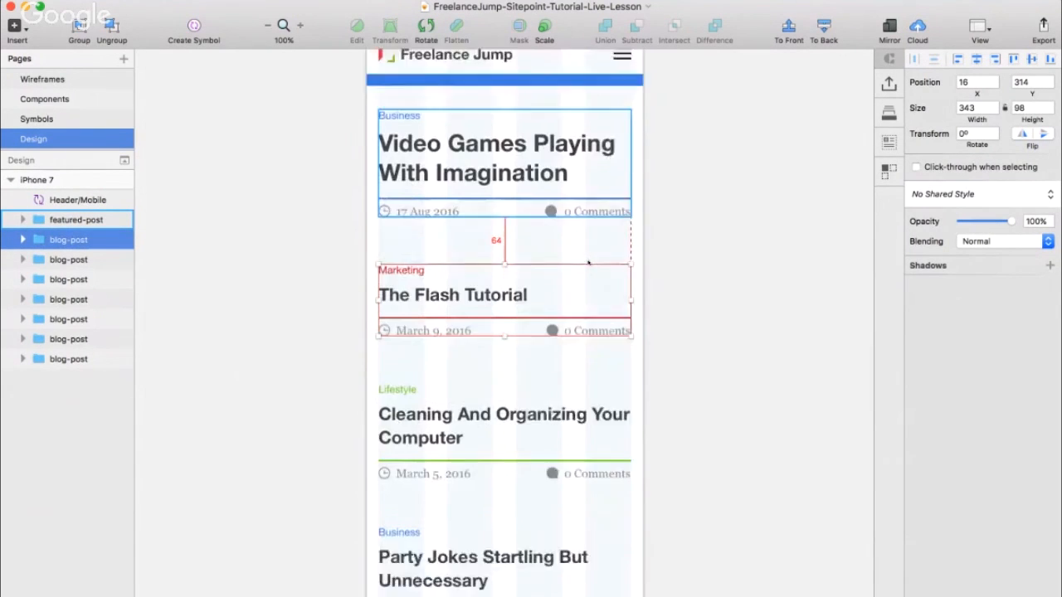
pyautogui.press('alt')
pyautogui.scroll(-5, 587, 262)
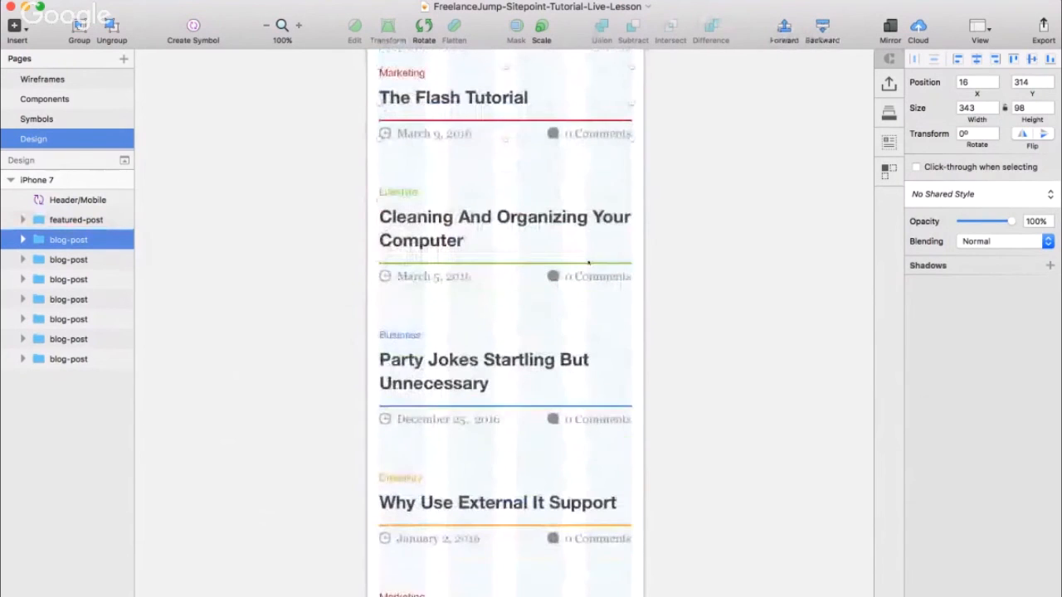
pyautogui.scroll(9, 573, 191)
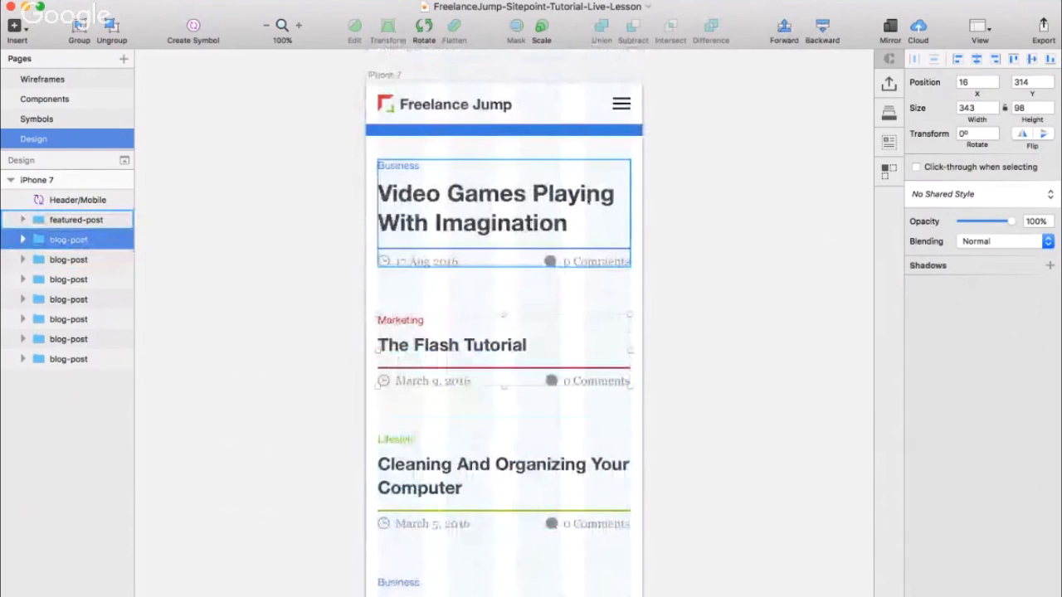
pyautogui.click(572, 178)
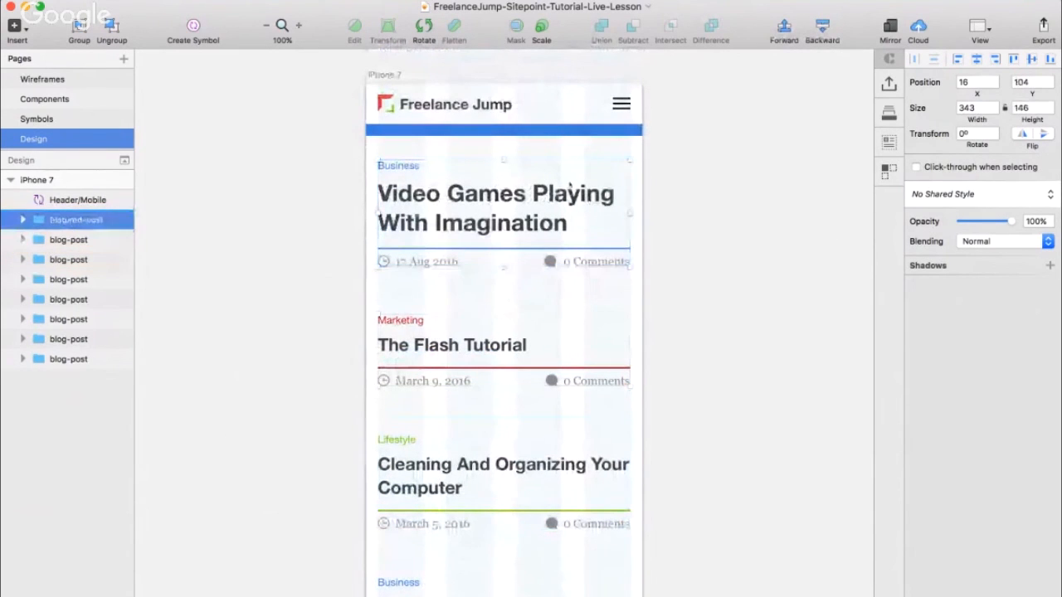
pyautogui.press('alt')
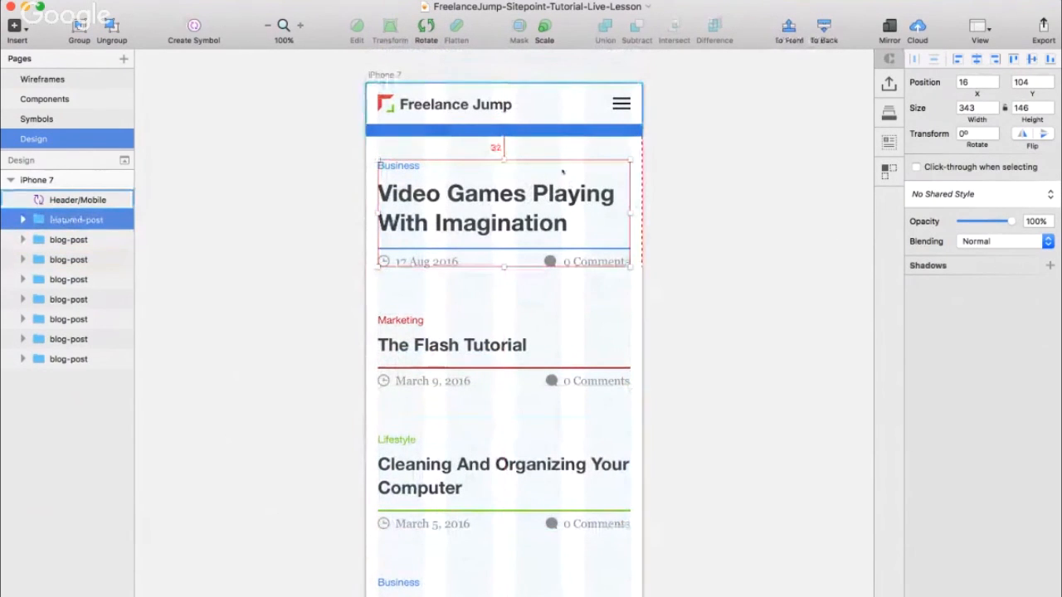
# - Copy the CSS attributes of "The Flash Tutorial" title text
pyautogui.keyDown('super'); pyautogui.click(524, 347); pyautogui.keyUp('super')
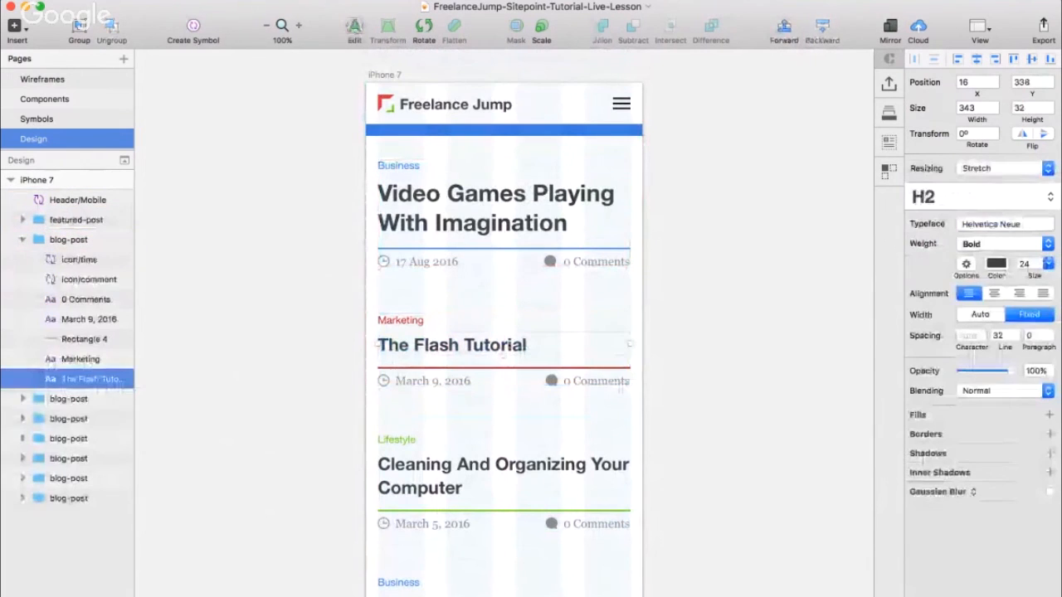
pyautogui.rightClick(503, 353)
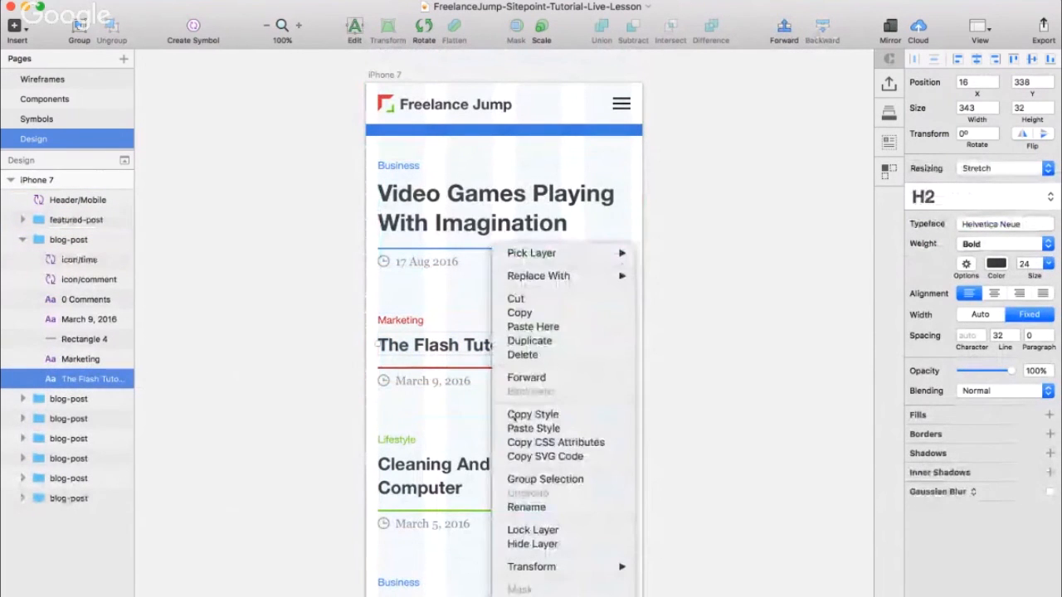
pyautogui.click(556, 443)
# - Examine the remaining blog posts down to the Podcast post, including the text style of the "Cleaning And Organizing Your Computer" title
pyautogui.scroll(-10, 504, 332)
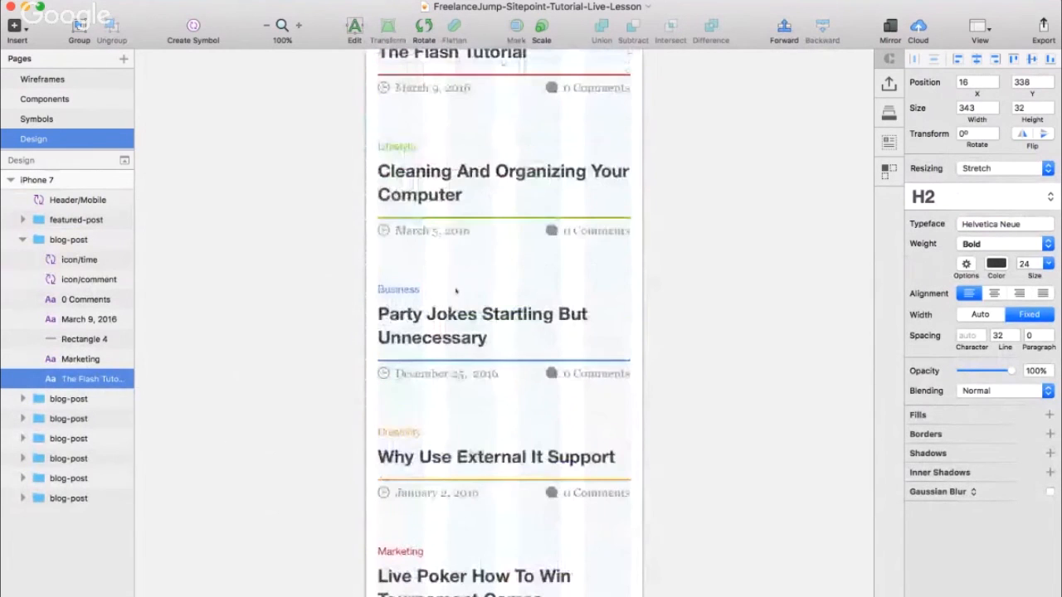
pyautogui.click(428, 187)
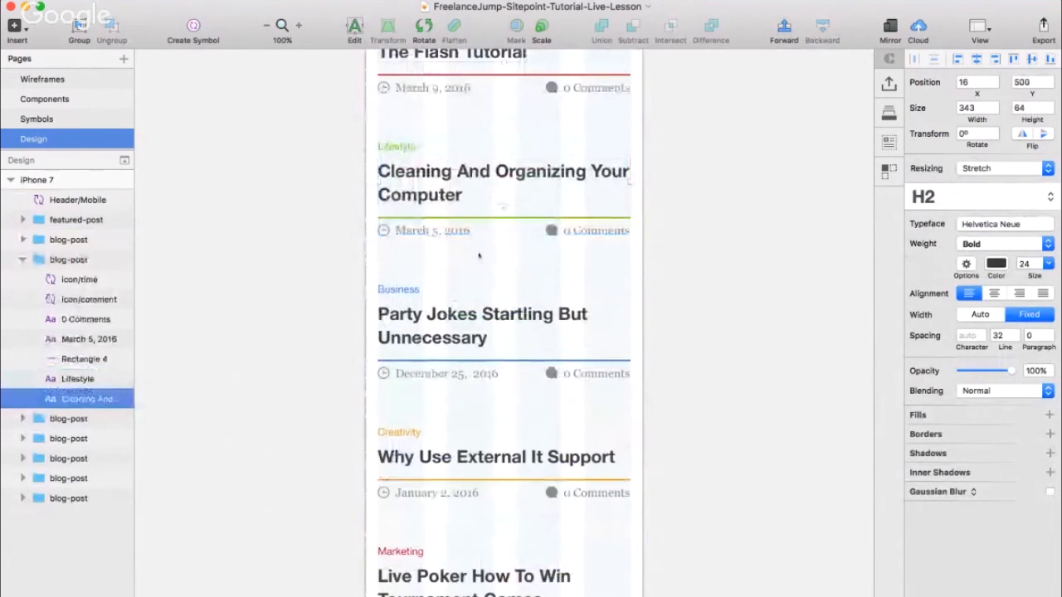
pyautogui.scroll(-10, 478, 255)
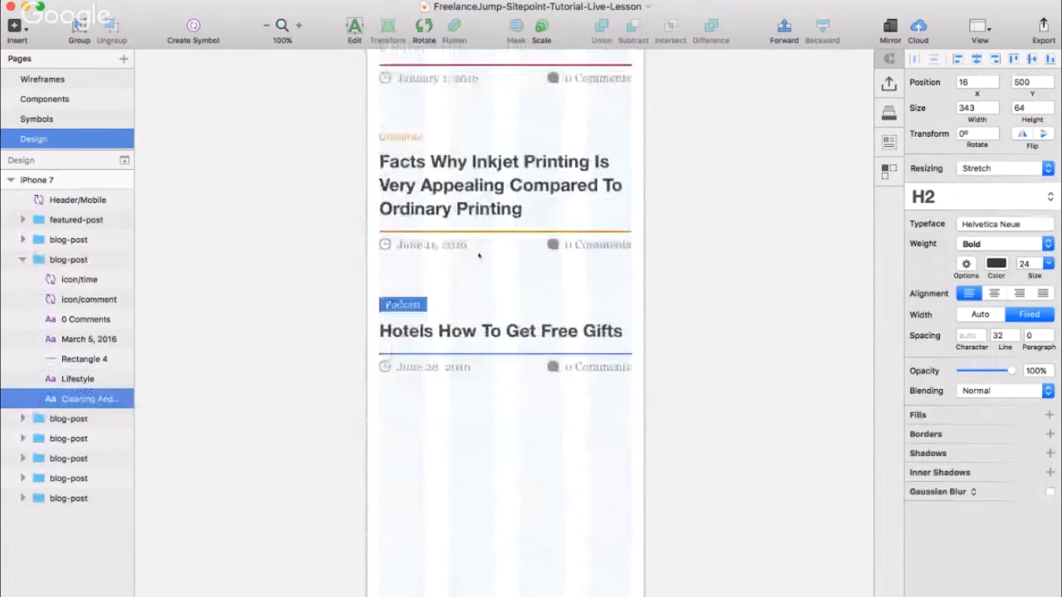
pyautogui.scroll(-5, 478, 256)
pyautogui.scroll(10, 479, 256)
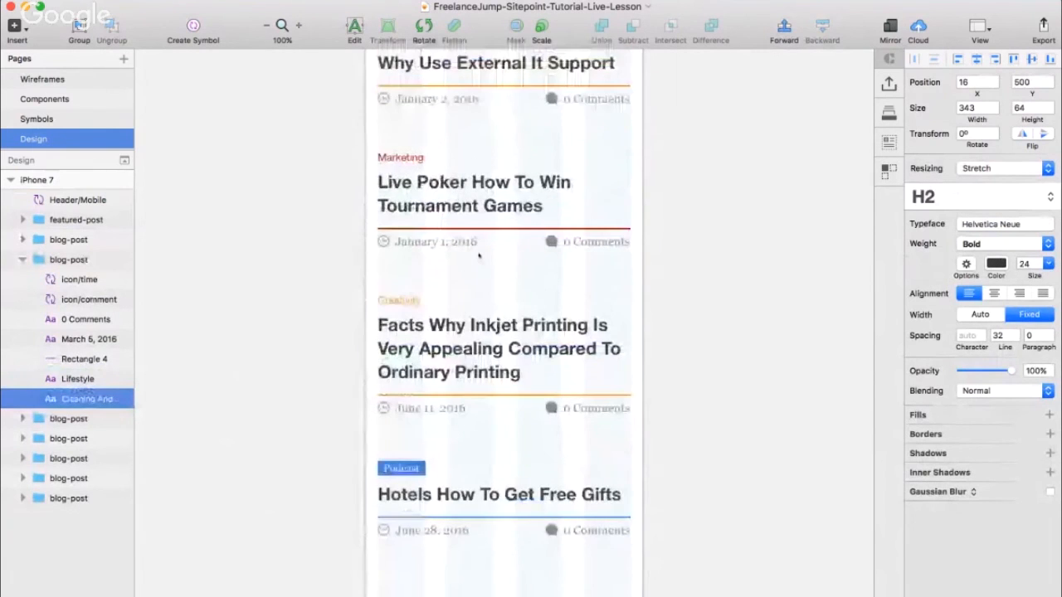
# - Look over the whole mobile layout at 50% zoom, from the featured post down to the Podcast post
pyautogui.press('super+minus')
pyautogui.scroll(7, 479, 255)
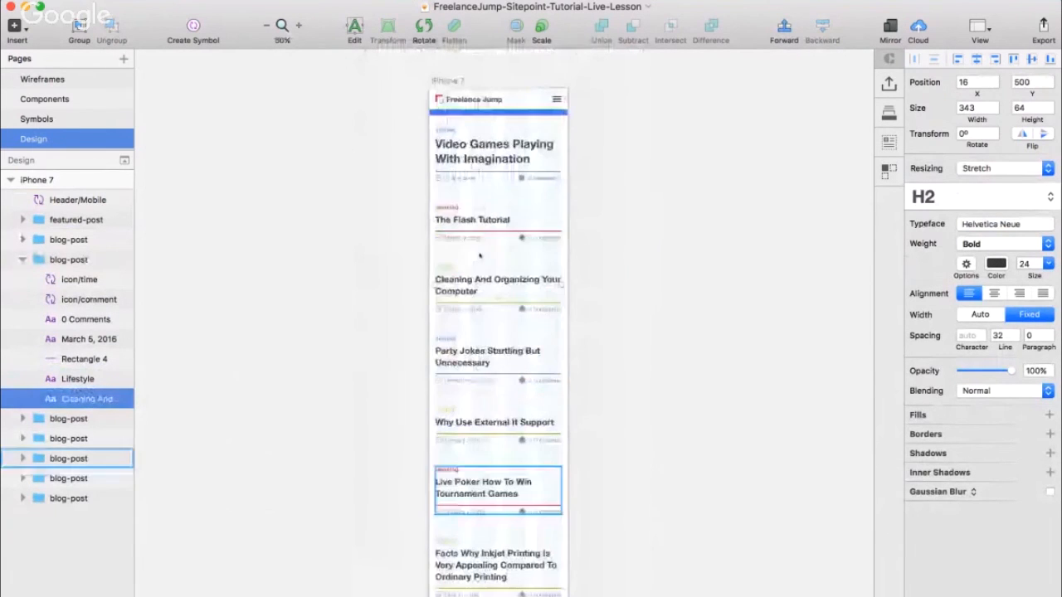
pyautogui.click(533, 178)
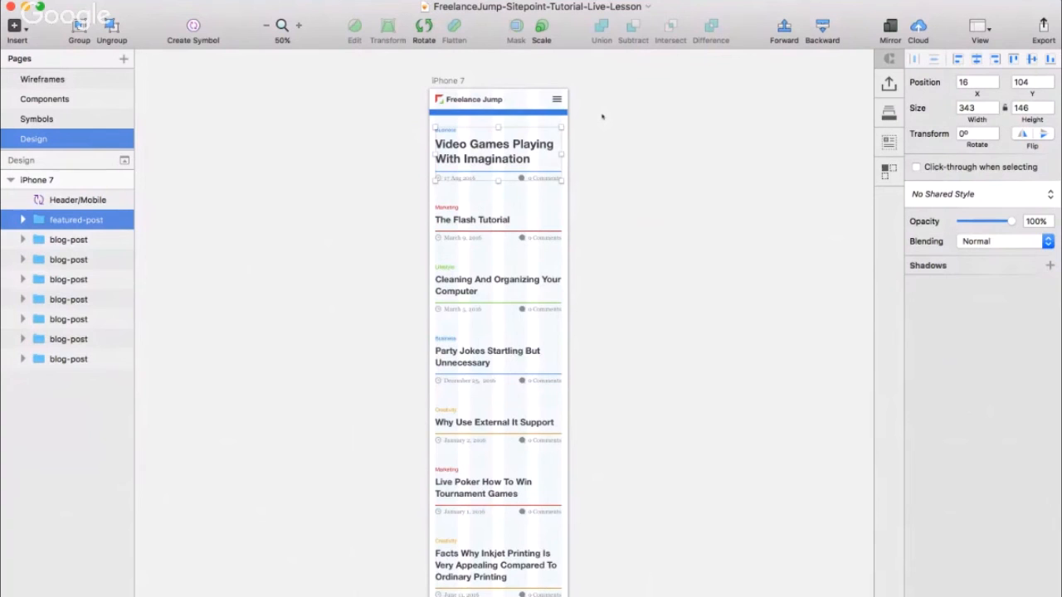
pyautogui.scroll(-10, 513, 365)
pyautogui.scroll(8, 515, 375)
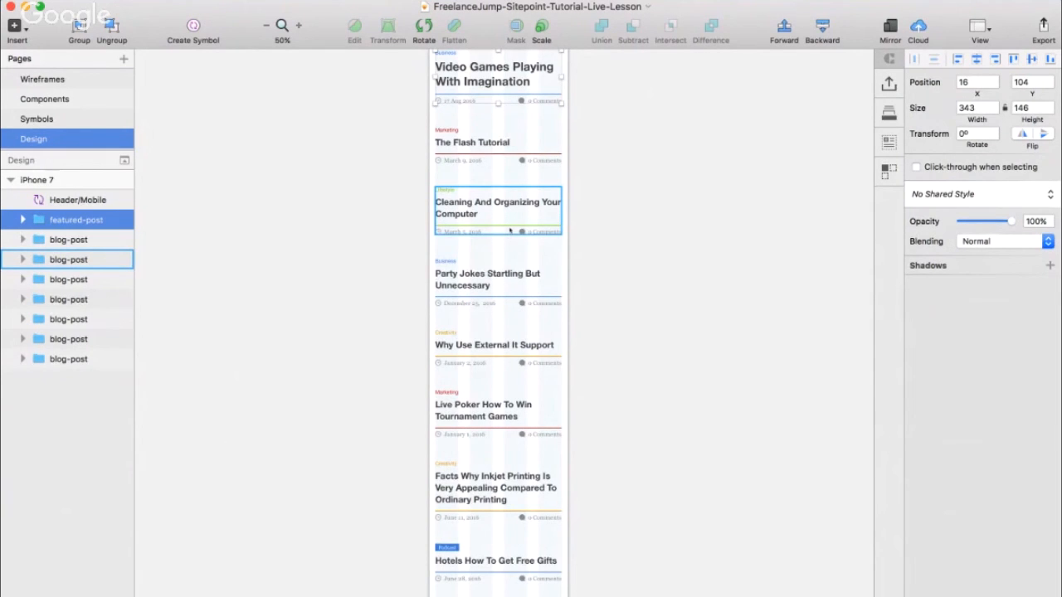
pyautogui.scroll(5, 510, 231)
pyautogui.press('super+plus')
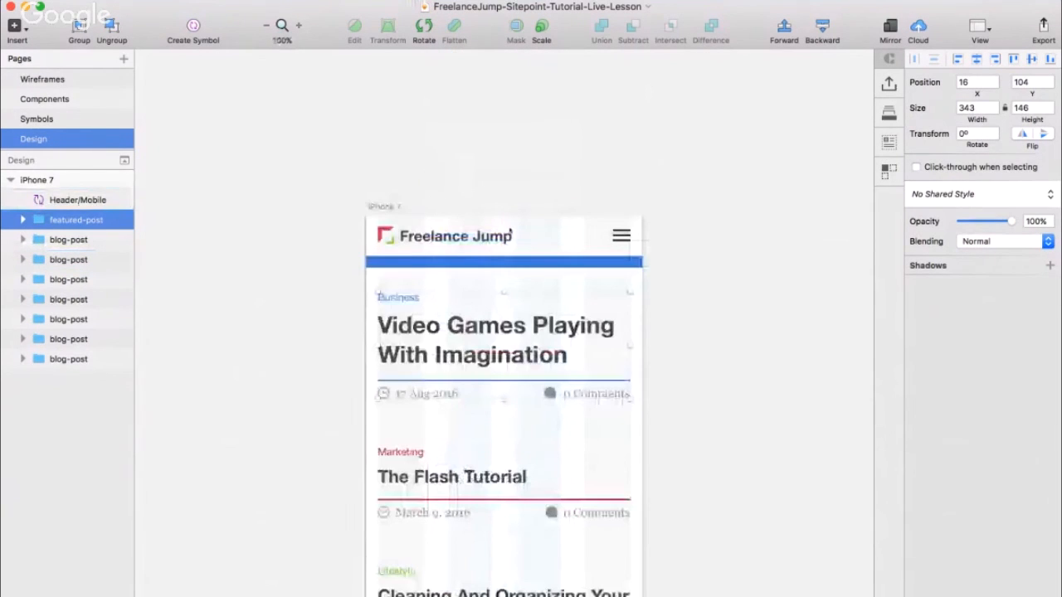
# - Measure the vertical gaps from the header to the featured post and on to the "The Flash Tutorial" and "Cleaning And Organizing Your Computer" posts
pyautogui.click(509, 245)
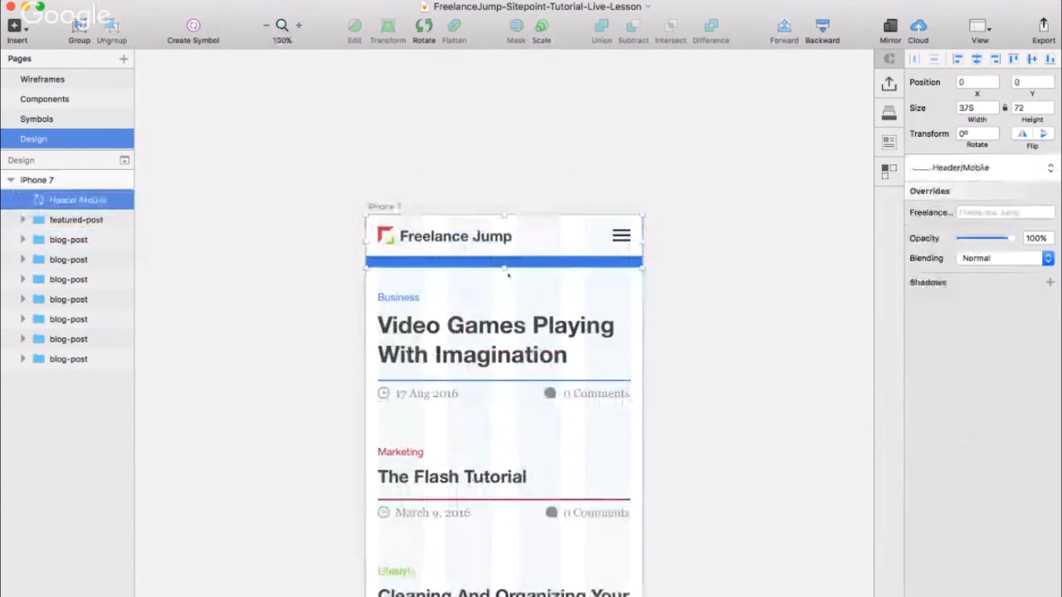
pyautogui.scroll(-3, 508, 274)
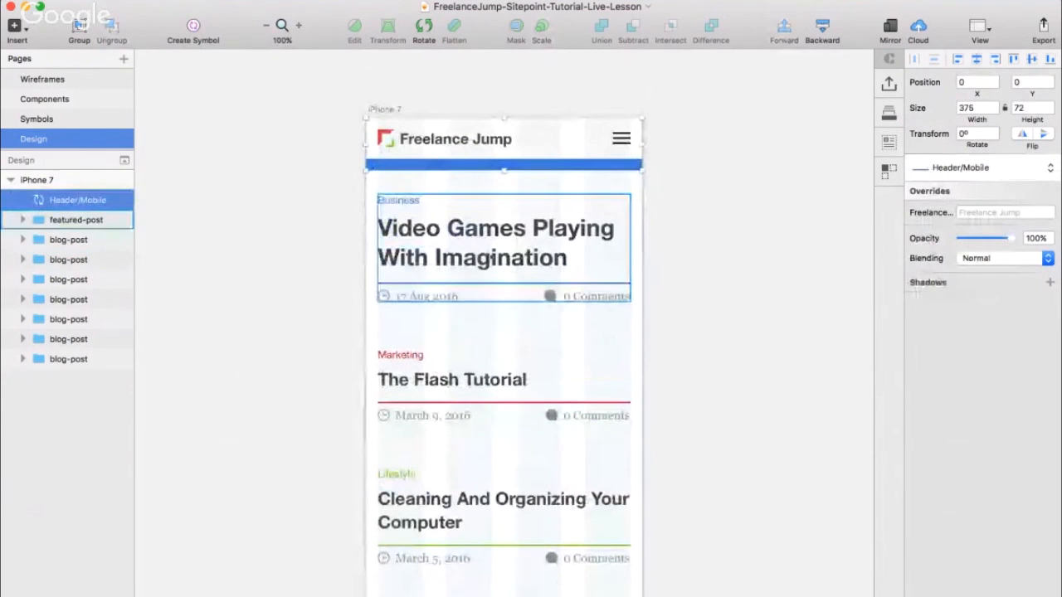
pyautogui.click(483, 240)
pyautogui.press('alt')
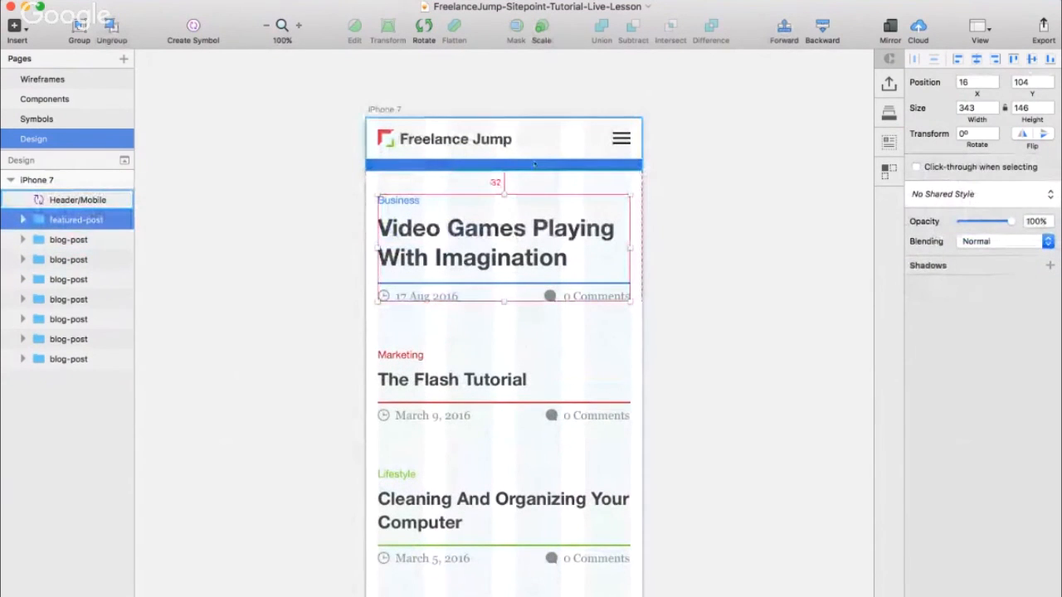
pyautogui.scroll(-5, 531, 174)
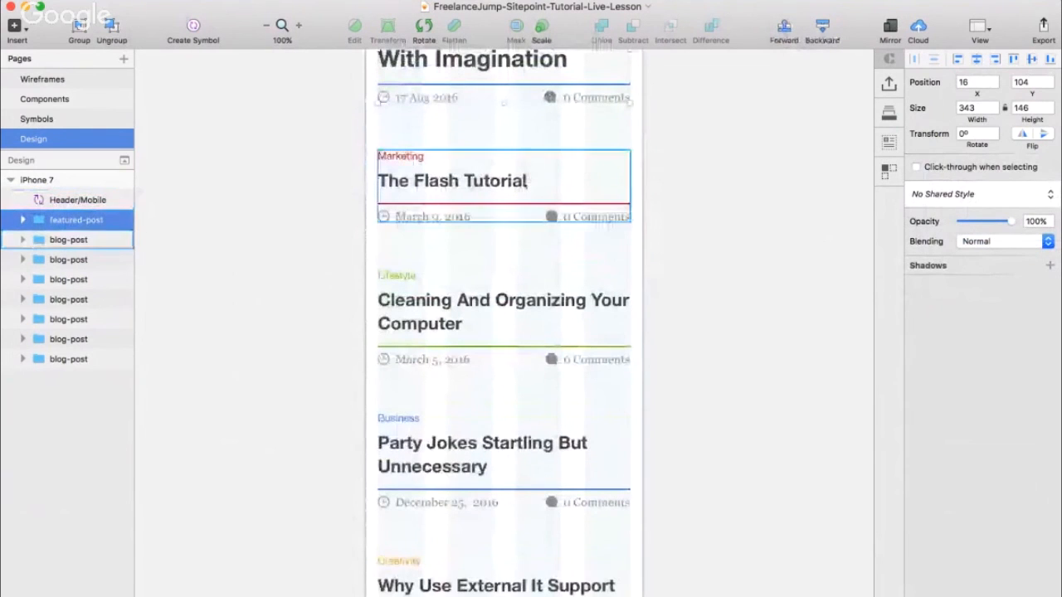
pyautogui.click(526, 181)
pyautogui.press('alt')
pyautogui.click(528, 280)
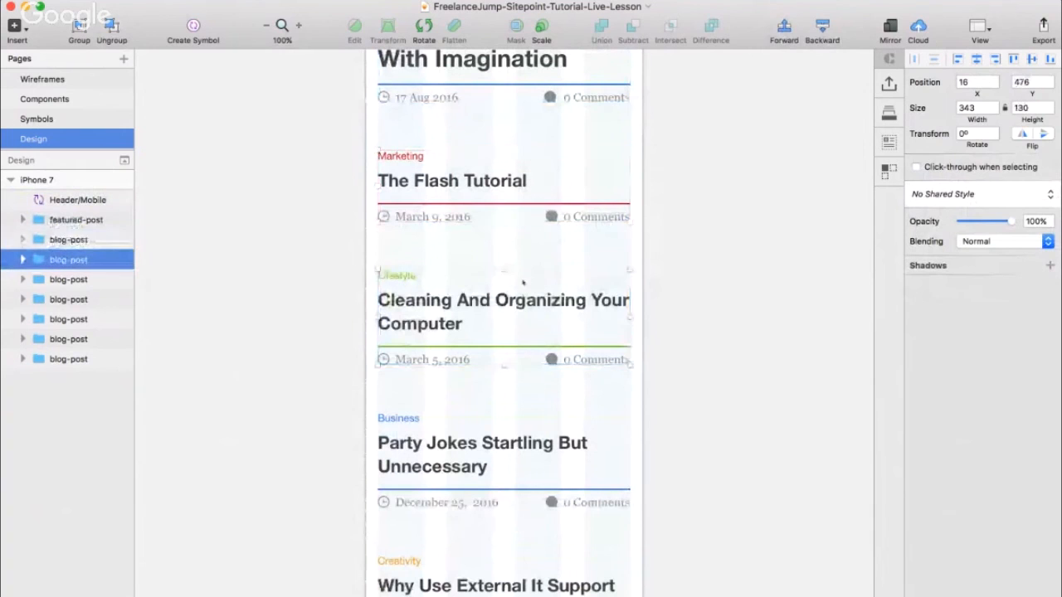
# - Measure the vertical gaps between the "Cleaning And Organizing Your Computer", "Party Jokes Startling But Unnecessary" and "Why Use External It Support" posts
pyautogui.scroll(-5, 535, 296)
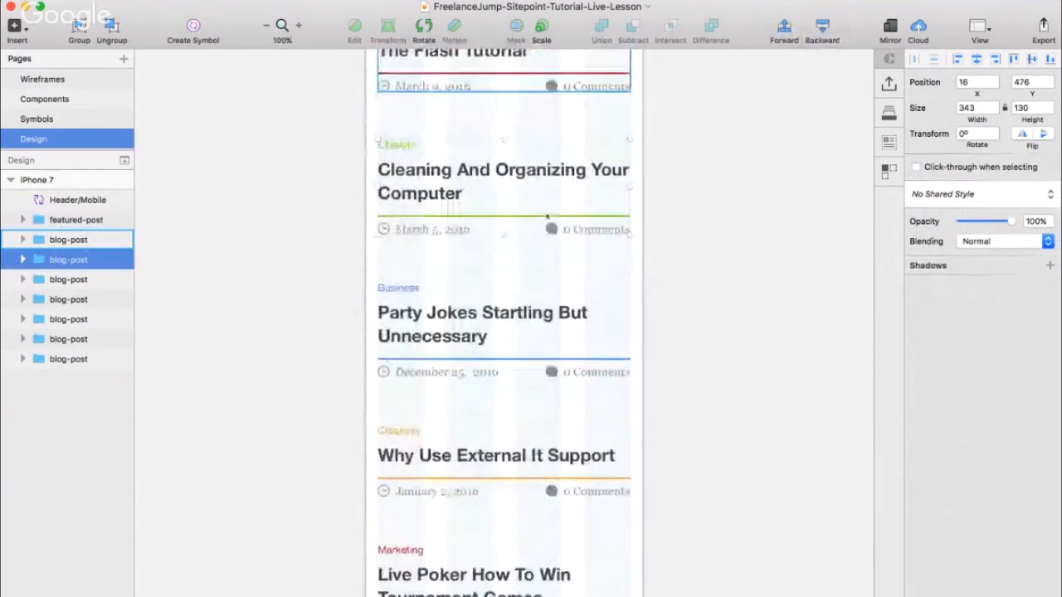
pyautogui.press('alt')
pyautogui.click(538, 303)
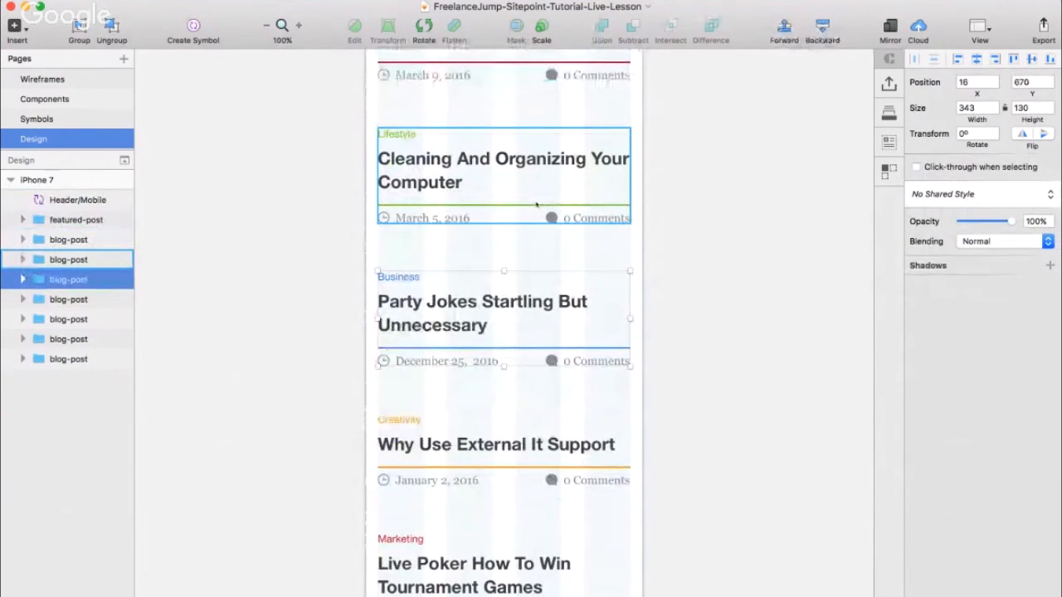
pyautogui.scroll(-5, 536, 204)
pyautogui.click(498, 308)
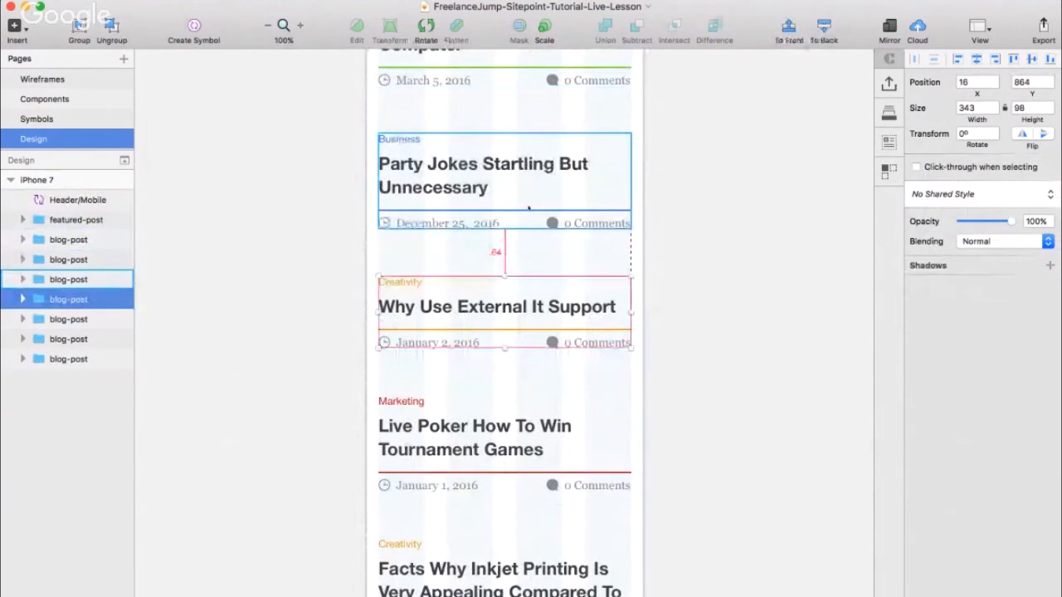
# - Check the text styles of the Marketing label and the title in the "Live Poker How To Win Tournament Games" post
pyautogui.click(462, 481)
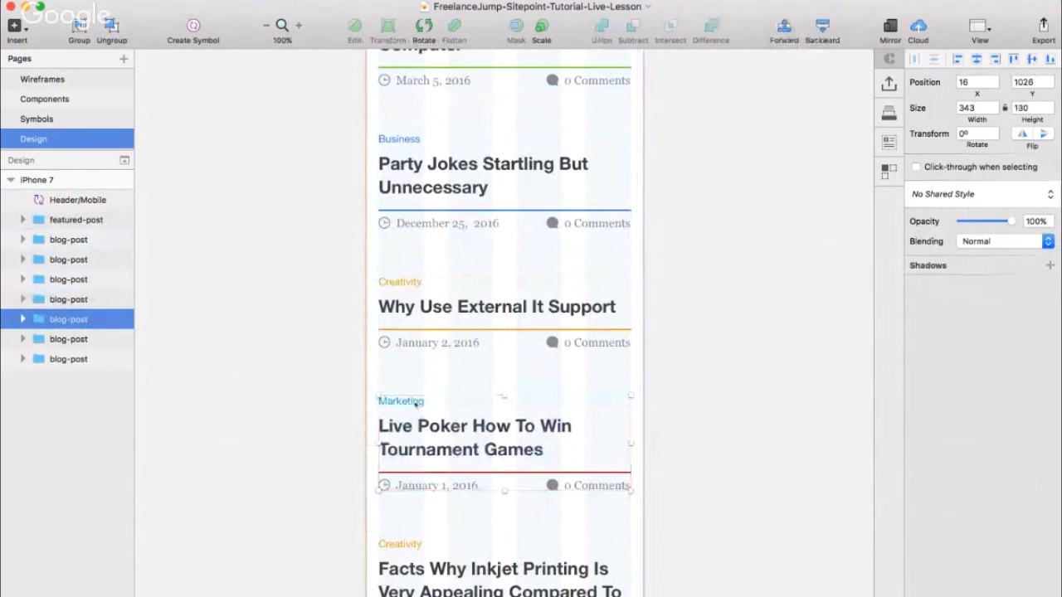
pyautogui.doubleClick(416, 403)
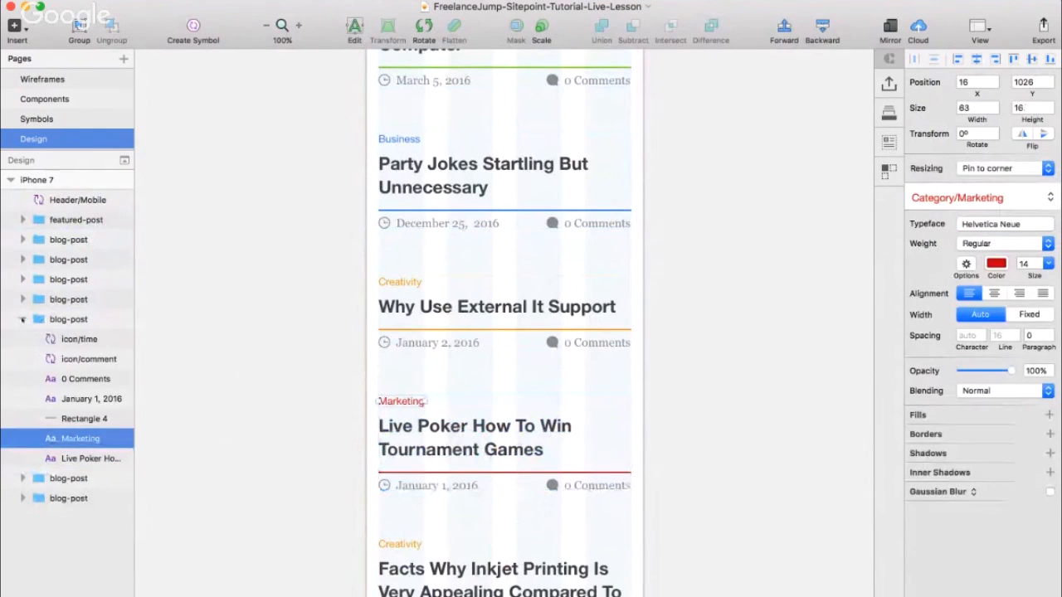
pyautogui.click(23, 319)
pyautogui.click(498, 381)
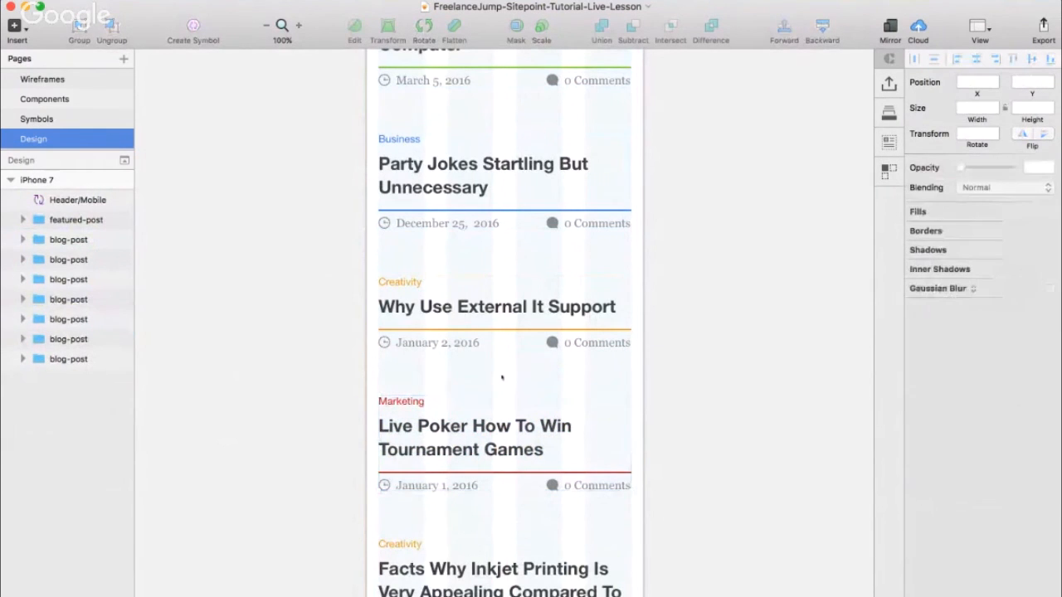
pyautogui.click(413, 403)
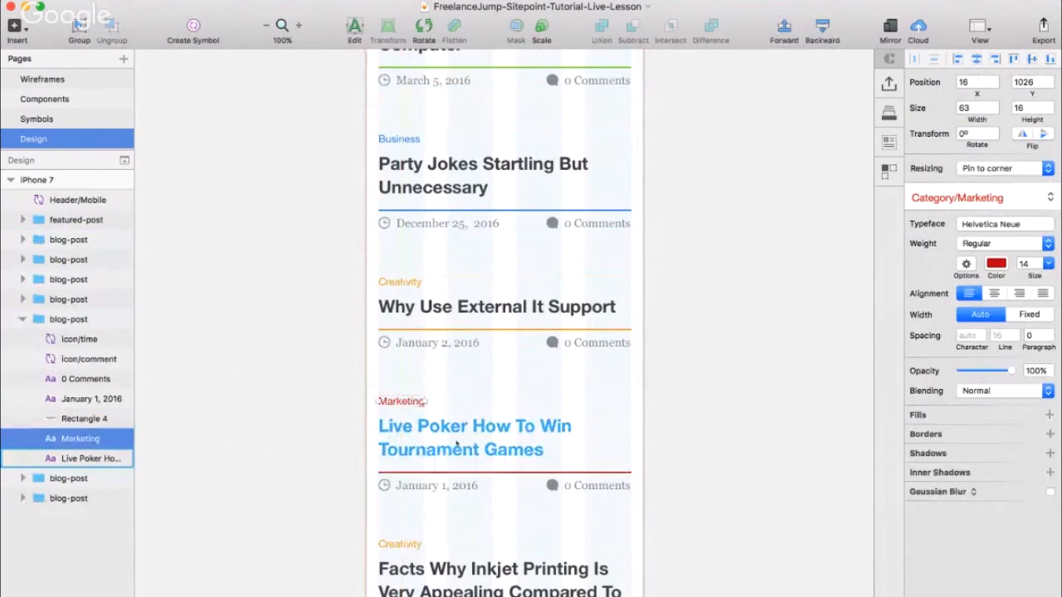
pyautogui.click(455, 445)
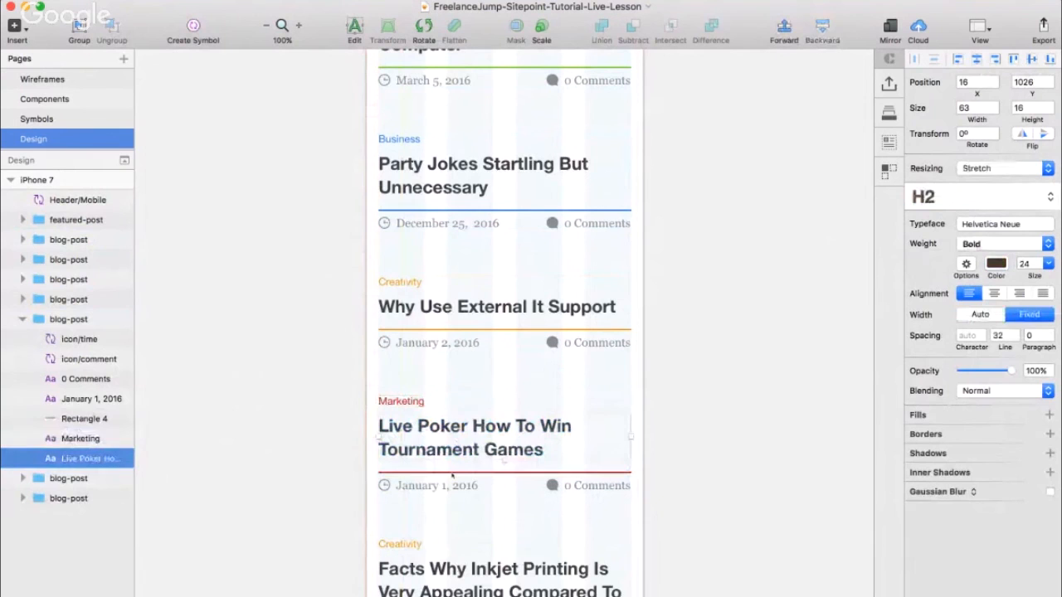
pyautogui.click(493, 385)
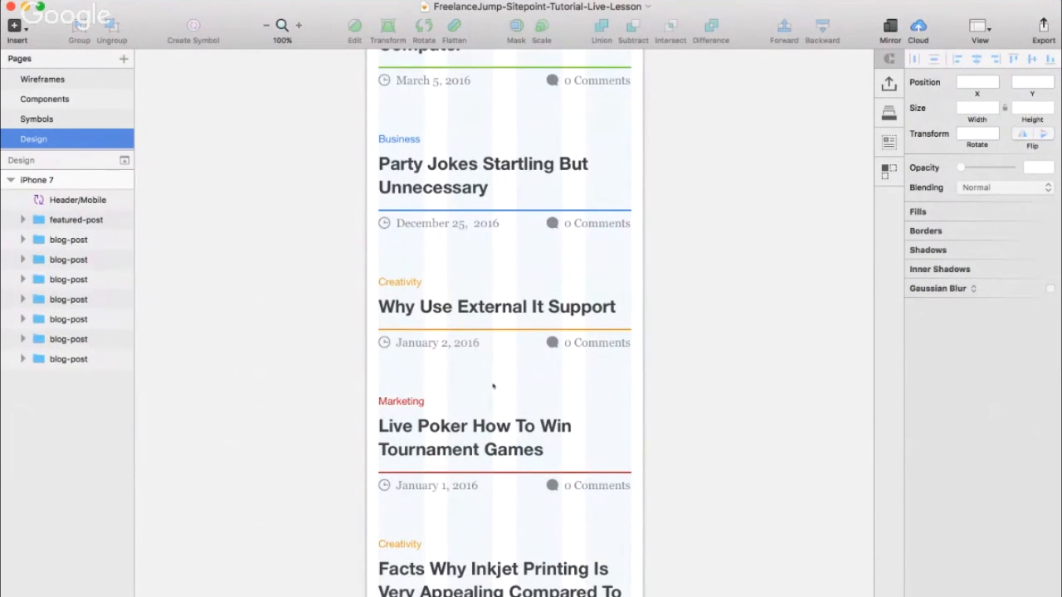
# - Inspect the title and divider line of the "Hotels How To Get Free Gifts" post and look over the posts above it
pyautogui.scroll(5, 492, 386)
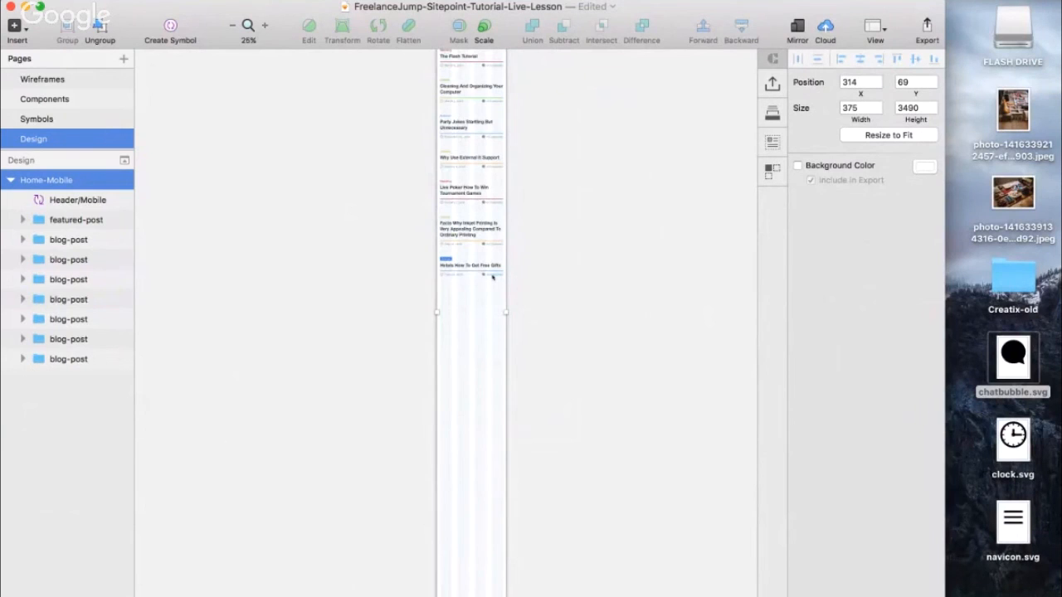
pyautogui.scroll(5, 491, 277)
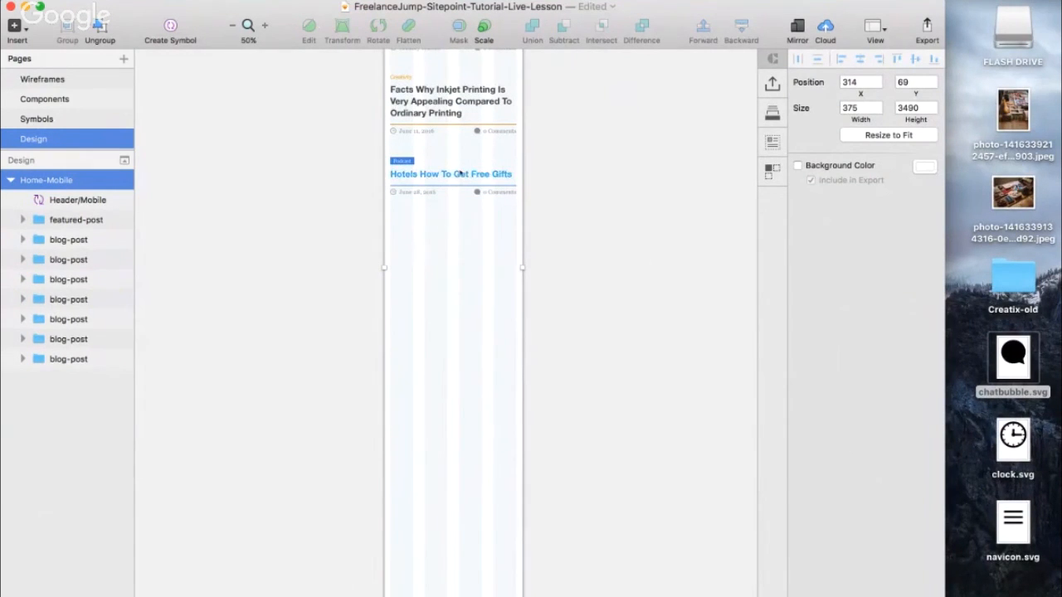
pyautogui.click(460, 173)
pyautogui.click(458, 186)
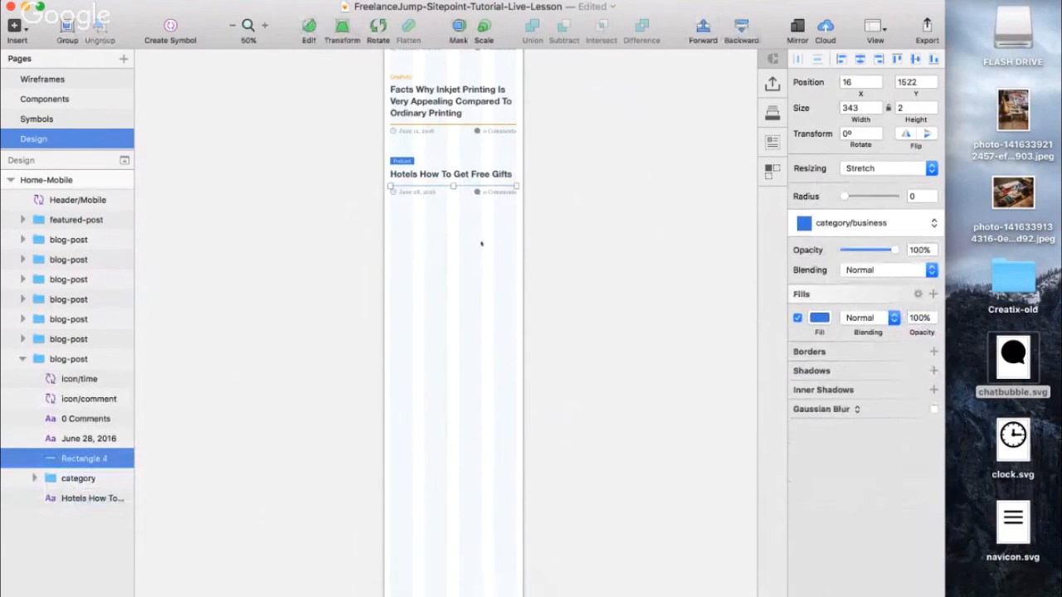
pyautogui.scroll(12, 472, 219)
pyautogui.scroll(-11, 472, 219)
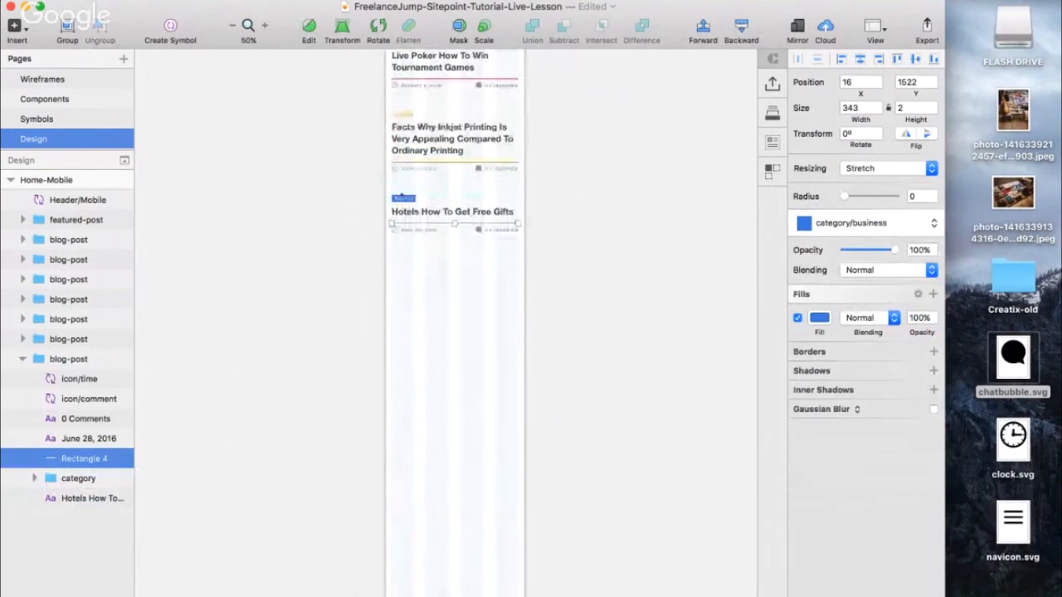
# - Add a "Load More" text layer below the "Hotels How To Get Free Gifts" post, at about X 102, Y 1681
pyautogui.click(451, 376)
pyautogui.press('super+0')
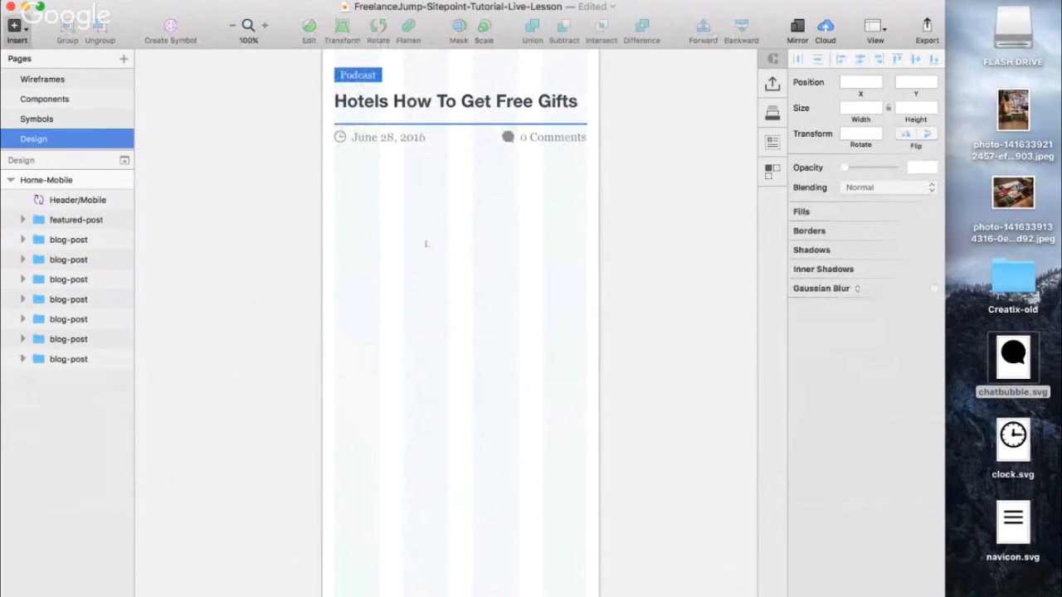
pyautogui.click(427, 245)
pyautogui.write('Load More')
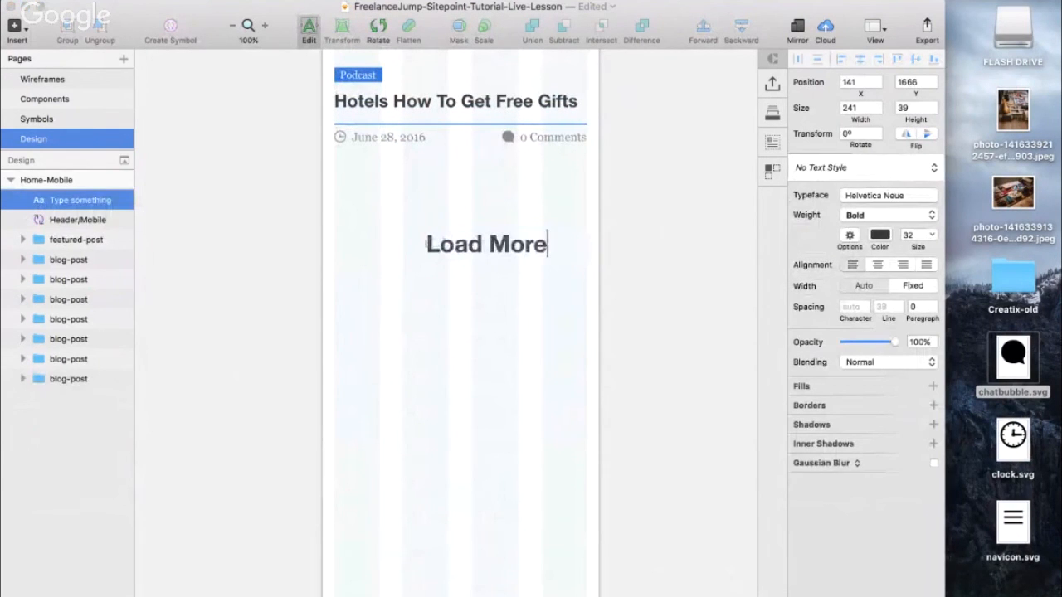
pyautogui.click(437, 336)
pyautogui.moveTo(511, 245); pyautogui.dragTo(484, 256)
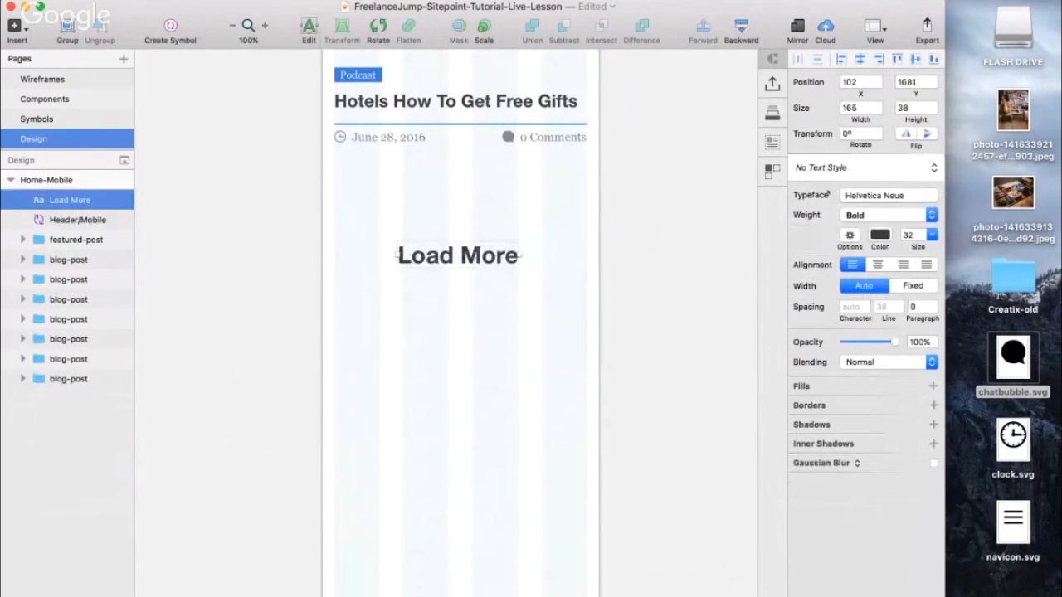
# - Set the text transform of the "Load More" text to Uppercase
pyautogui.click(848, 235)
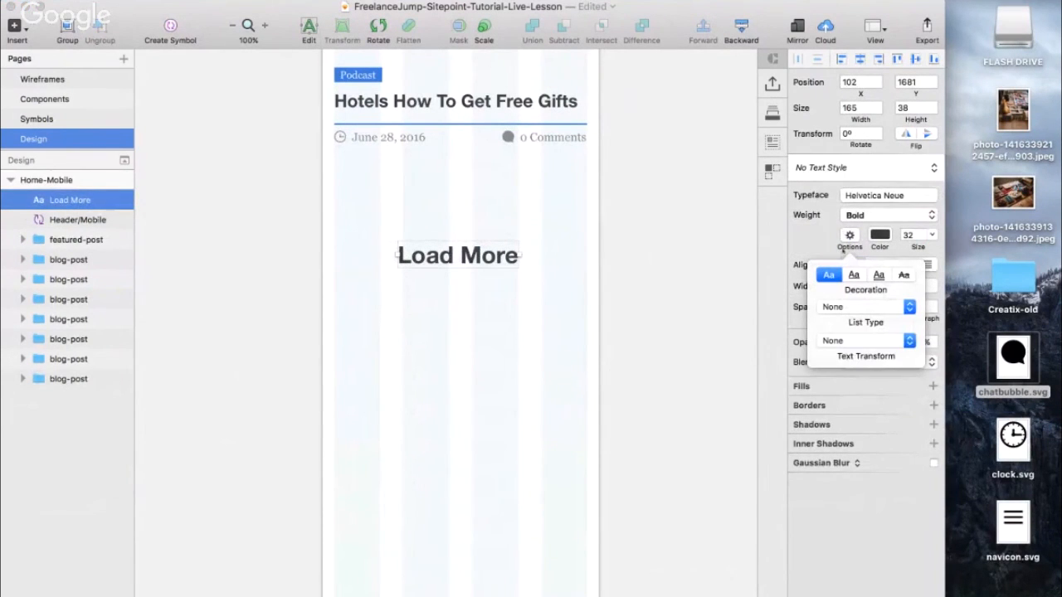
pyautogui.click(859, 341)
pyautogui.click(842, 353)
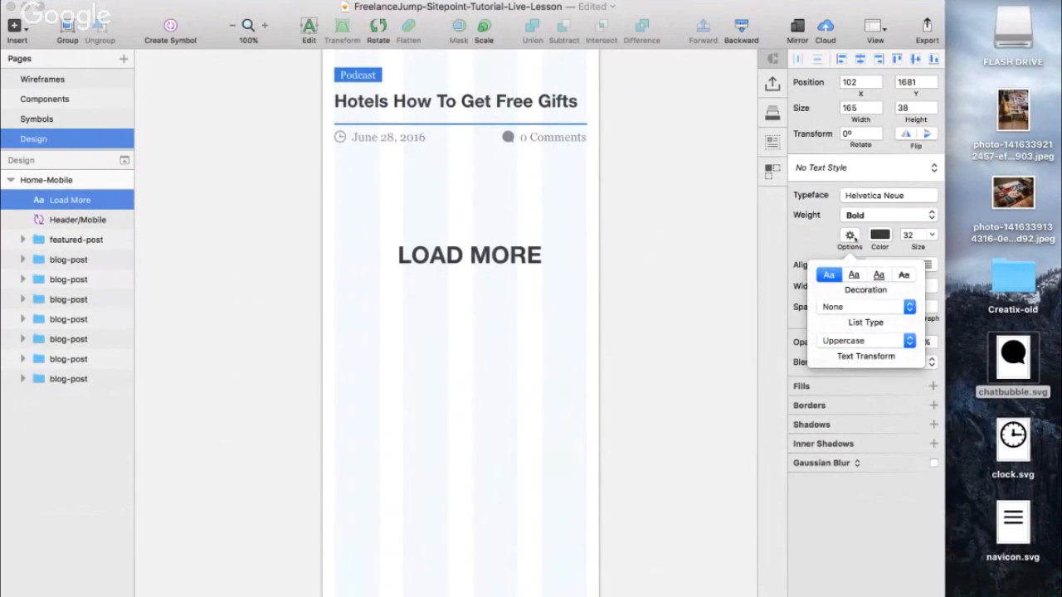
pyautogui.click(852, 236)
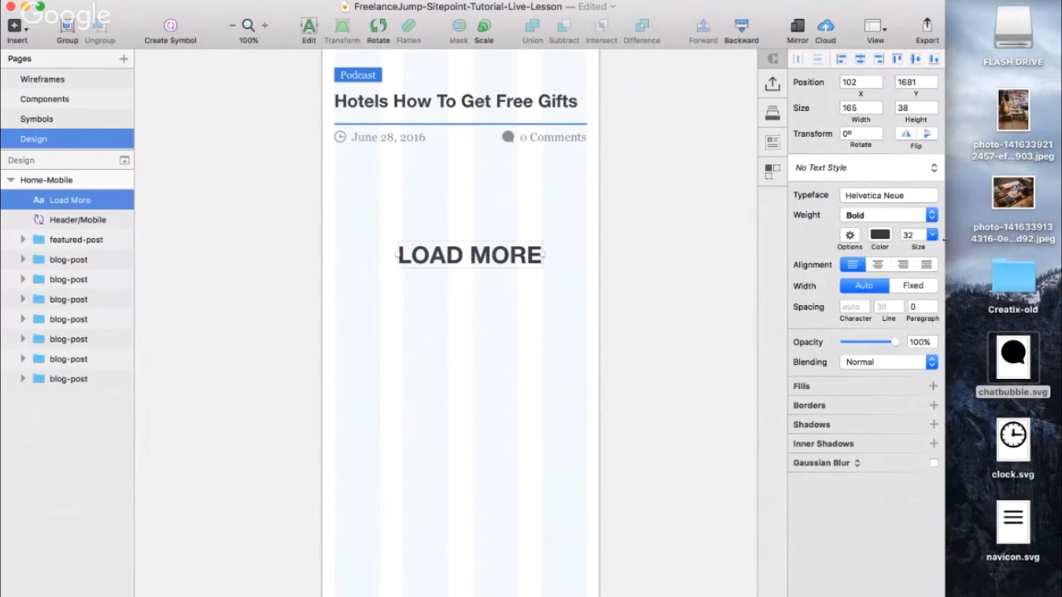
# - Widen the window slightly and move the "Load More" text to about X 82, Y 1682
pyautogui.moveTo(945, 244)
pyautogui.mouseDown()
pyautogui.moveTo(972, 244)
pyautogui.moveTo(958, 244)
pyautogui.mouseUp()
pyautogui.moveTo(470, 256); pyautogui.dragTo(460, 258)
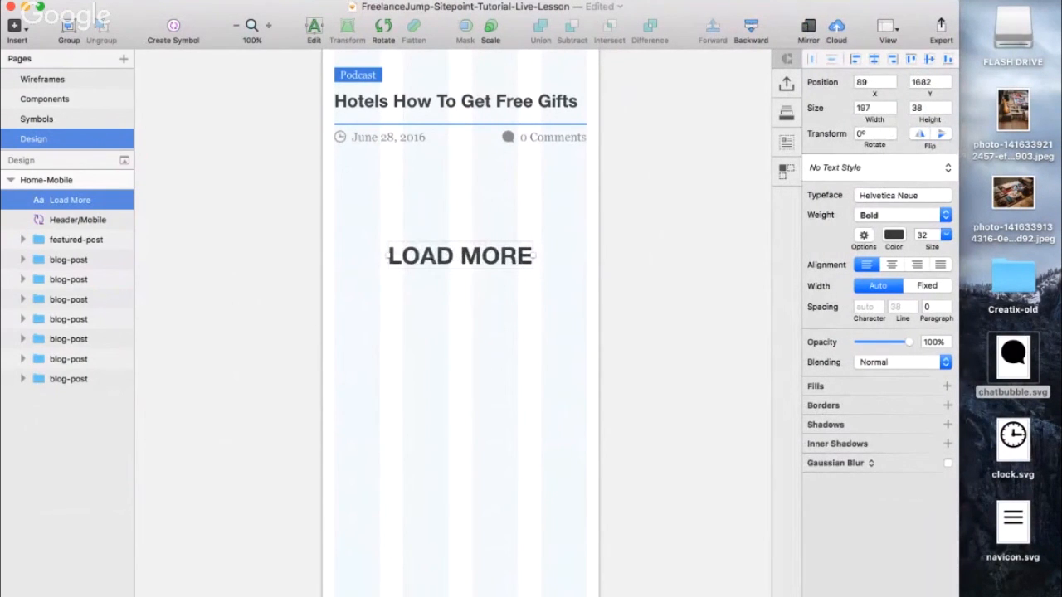
pyautogui.moveTo(437, 257); pyautogui.dragTo(432, 263)
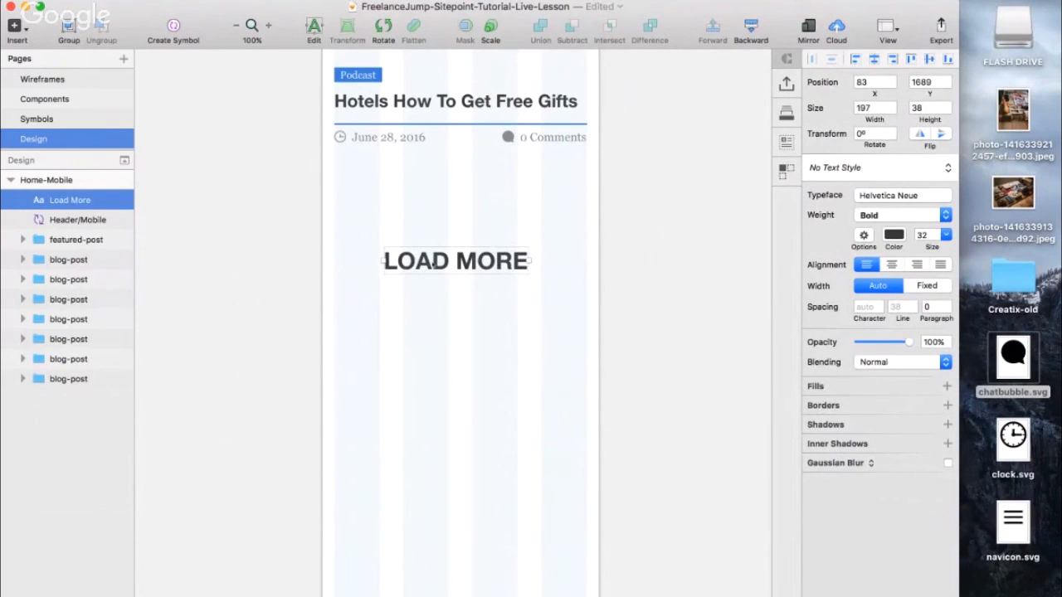
pyautogui.moveTo(473, 260); pyautogui.dragTo(471, 258)
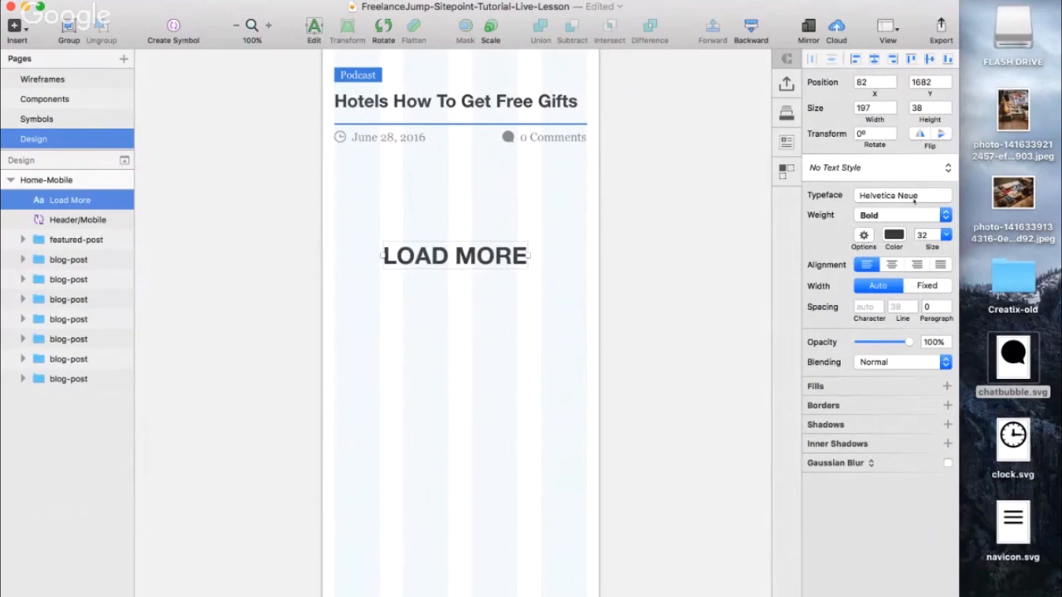
pyautogui.click(863, 235)
pyautogui.click(867, 335)
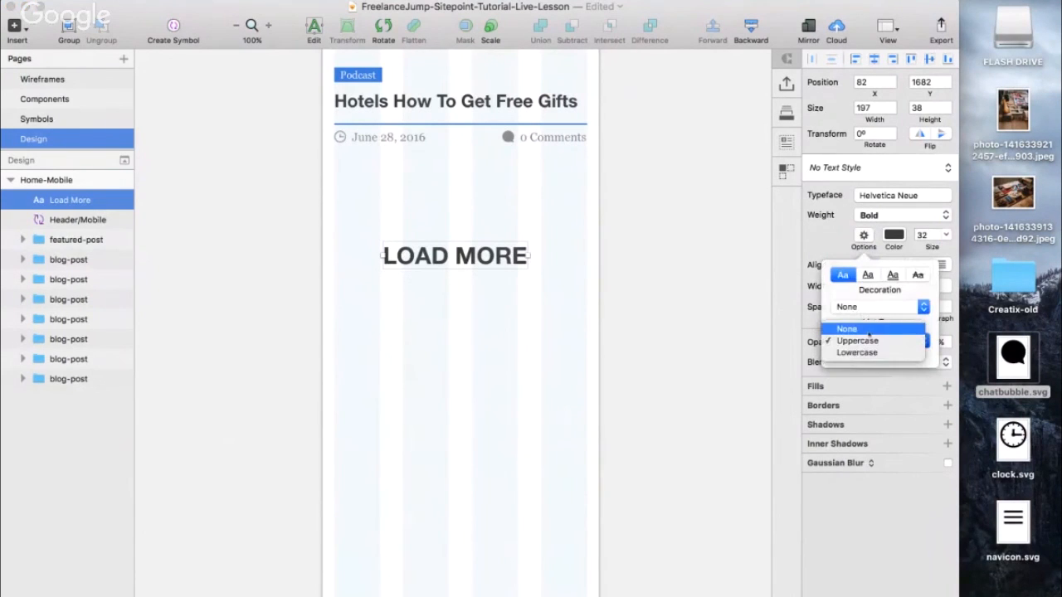
pyautogui.click(871, 352)
pyautogui.click(876, 347)
pyautogui.click(856, 328)
pyautogui.click(552, 202)
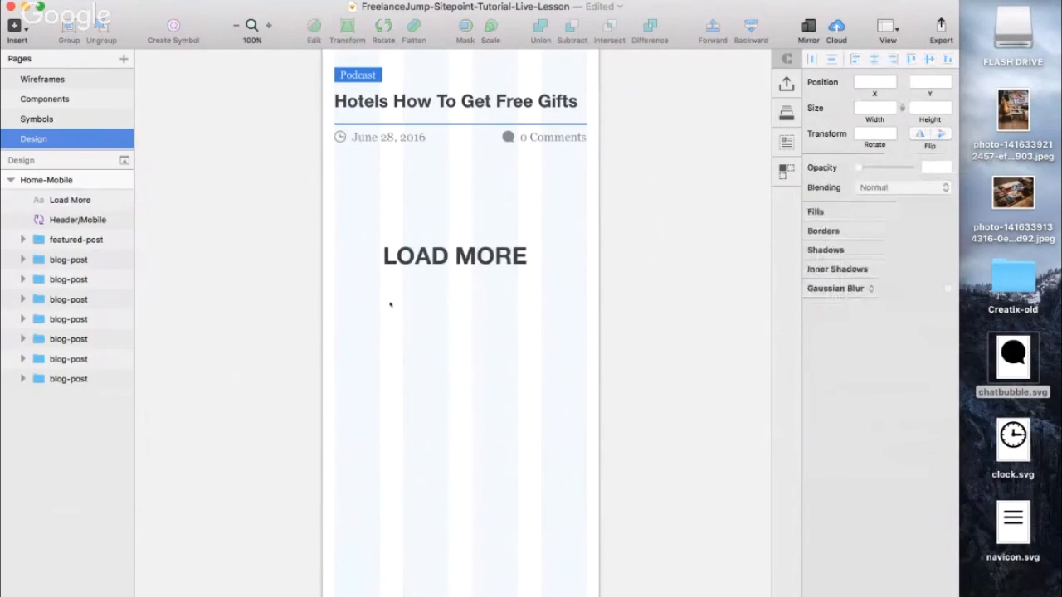
# - Center-align the "Load More" text and look over the available text styles
pyautogui.click(452, 257)
pyautogui.click(891, 264)
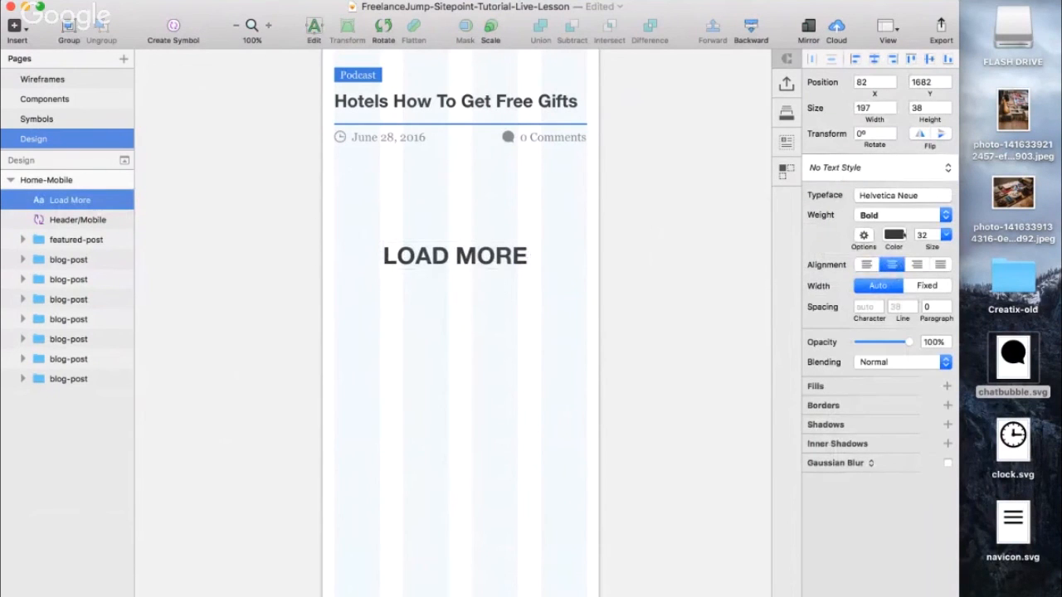
pyautogui.click(933, 168)
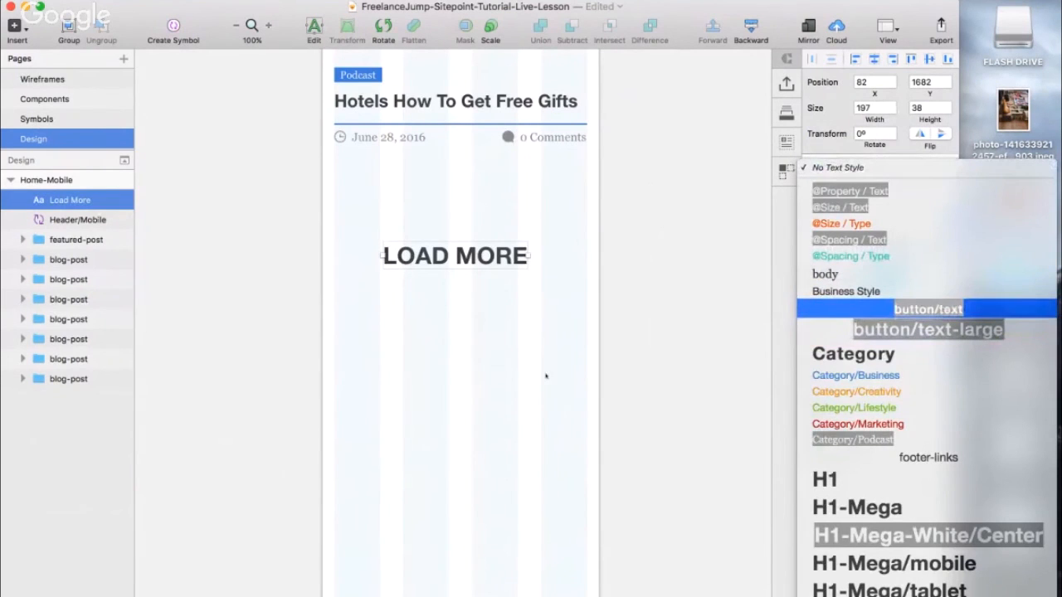
pyautogui.click(481, 390)
# - Draw a rectangle of about 343 × 60 over the "Load More" text, at about X 16, Y 1672
pyautogui.scroll(2, 481, 390)
pyautogui.press('r')
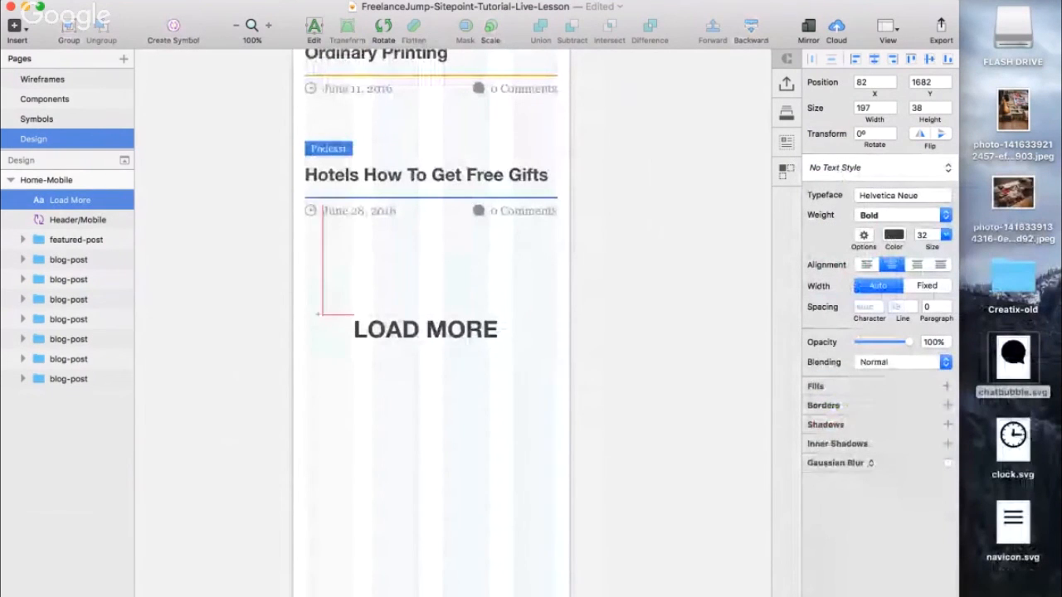
pyautogui.moveTo(304, 308); pyautogui.dragTo(558, 352)
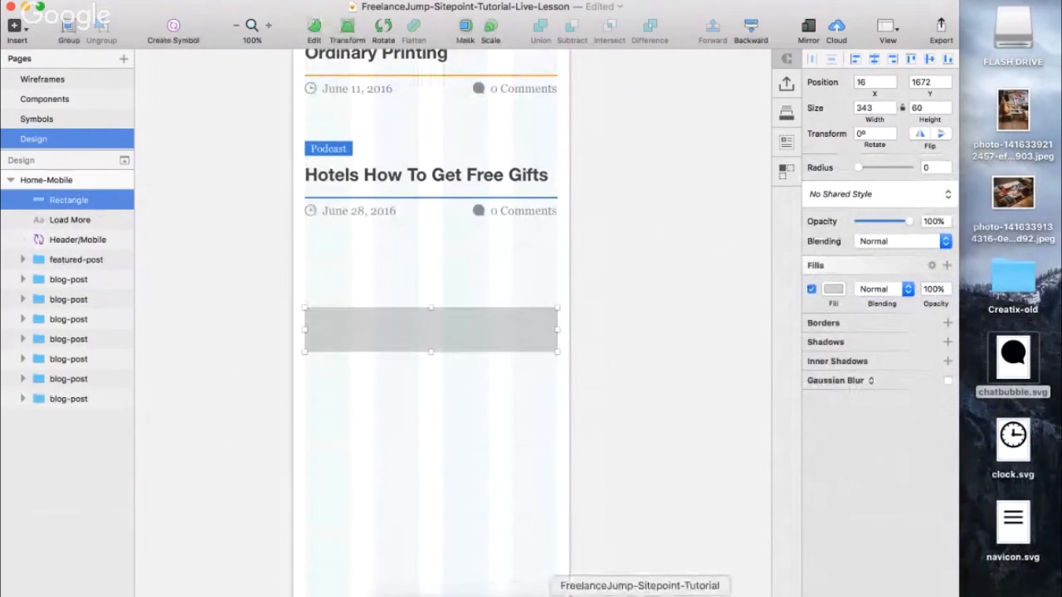
# - Switch to the FreelanceJump-Sitepoint-Tutorial document and inspect the size and shared style of the "Load More" button's rectangle
pyautogui.click(634, 591)
pyautogui.scroll(-5, 477, 491)
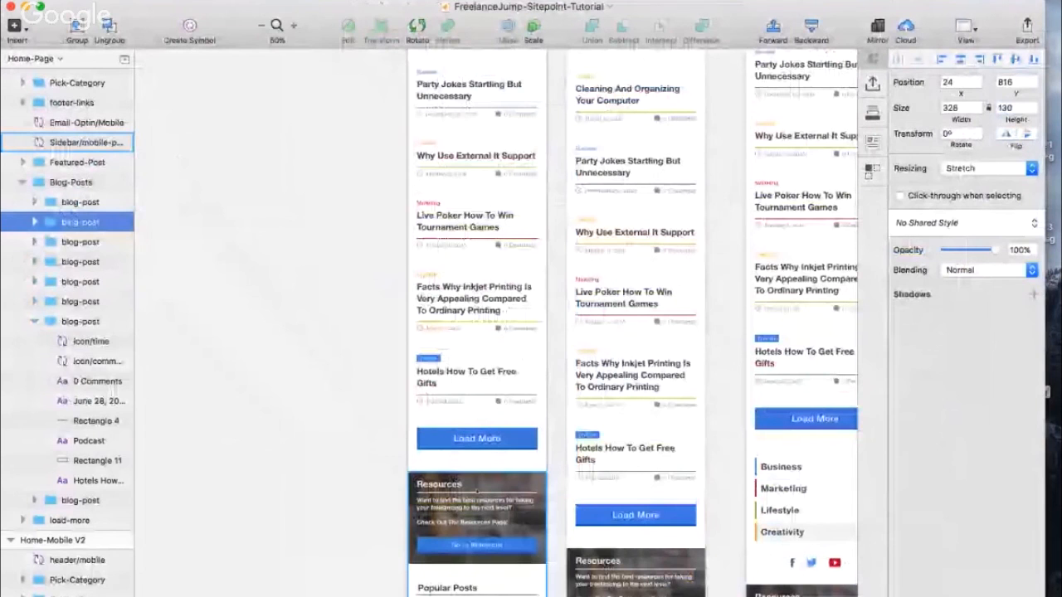
pyautogui.click(521, 439)
pyautogui.click(521, 439)
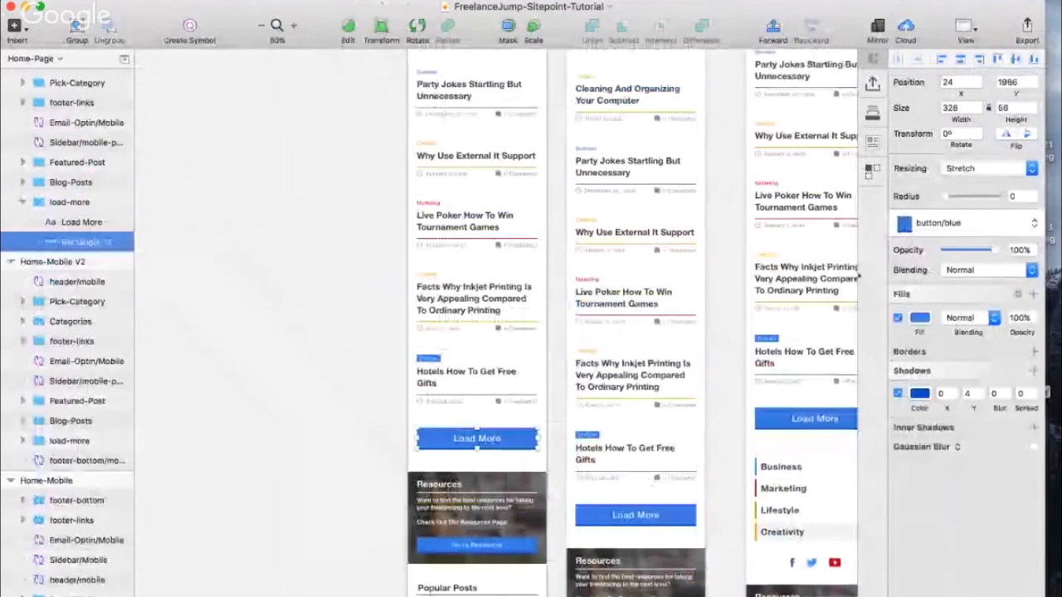
pyautogui.click(338, 278)
# - Switch back to the FreelanceJump-Sitepoint-Tutorial-Live-Lesson document and set the grey rectangle's height to 56
pyautogui.press('super+Tab')
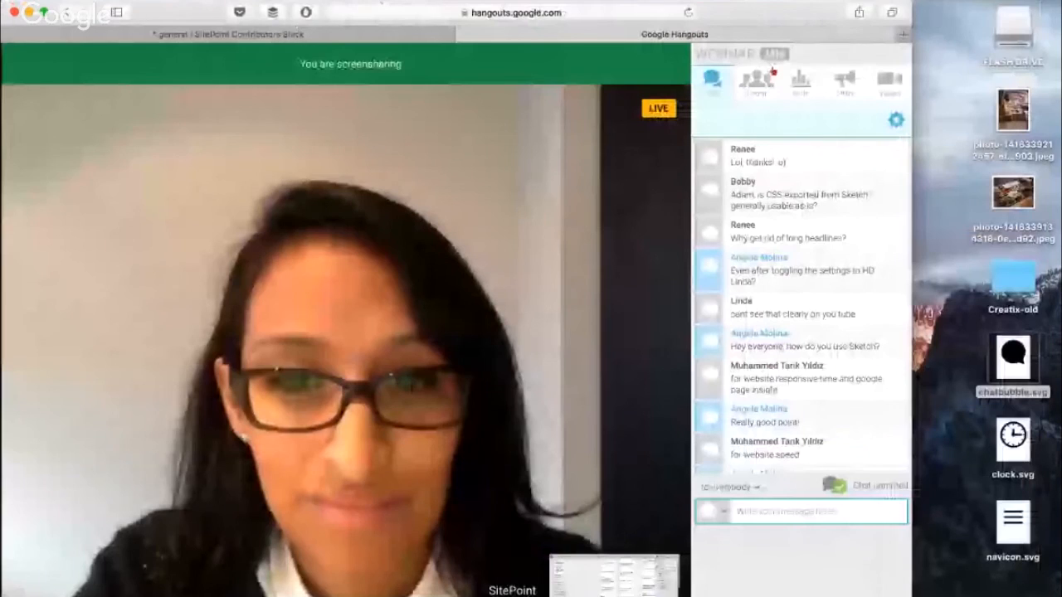
pyautogui.click(30, 12)
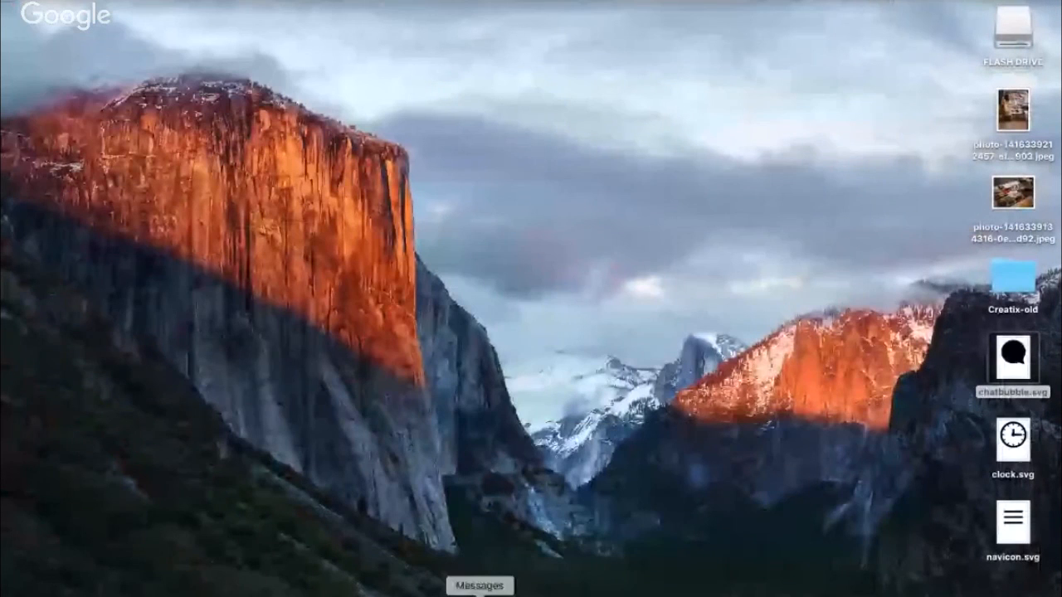
pyautogui.rightClick(510, 596)
pyautogui.click(597, 507)
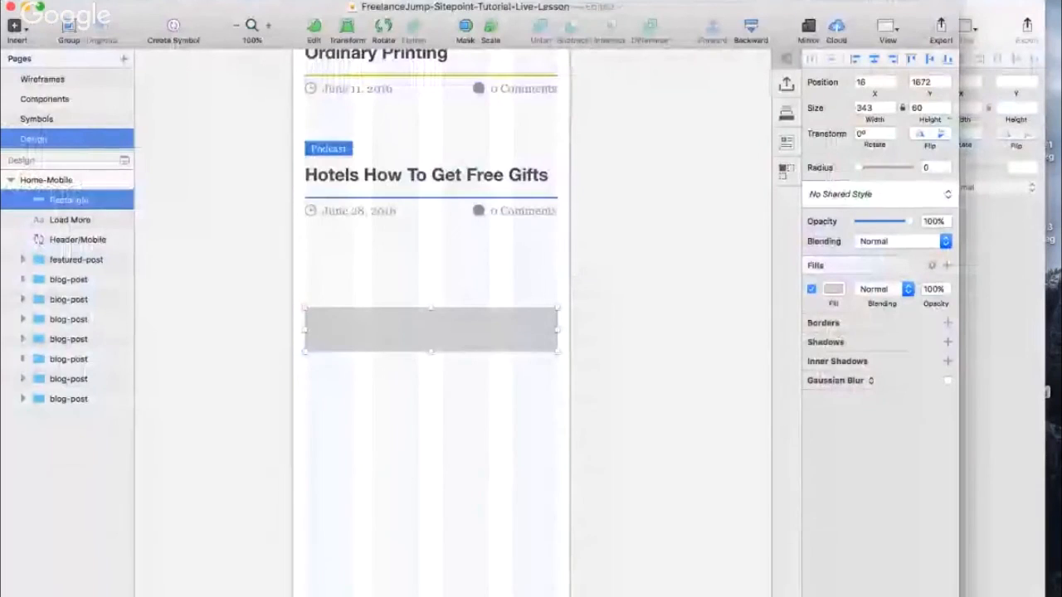
pyautogui.click(932, 108)
pyautogui.write('56')
pyautogui.press('Return')
# - Apply the button/blue shared style to the rectangle
pyautogui.click(833, 288)
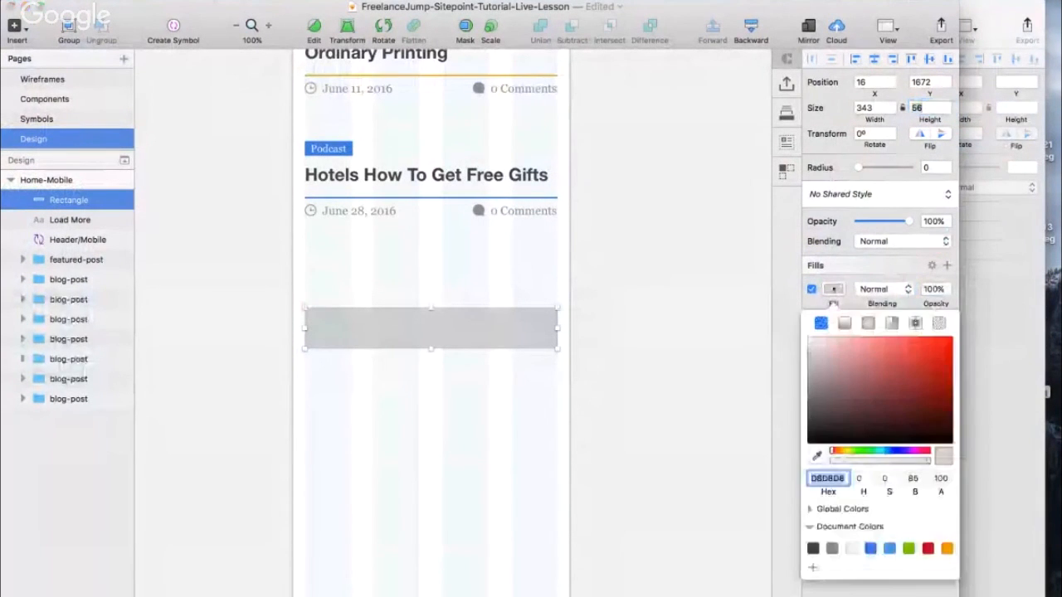
pyautogui.click(870, 199)
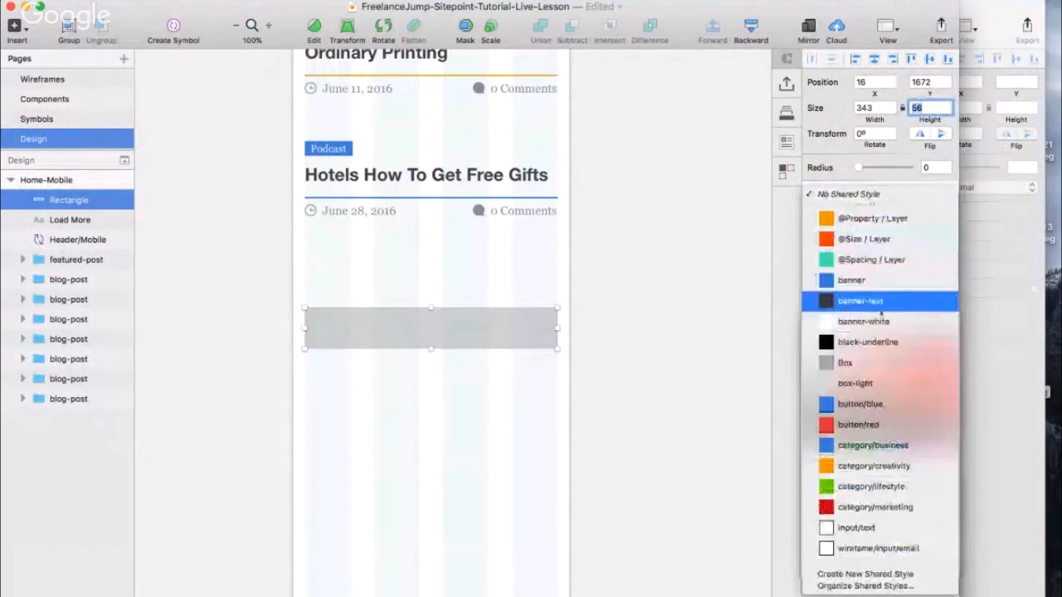
pyautogui.click(860, 404)
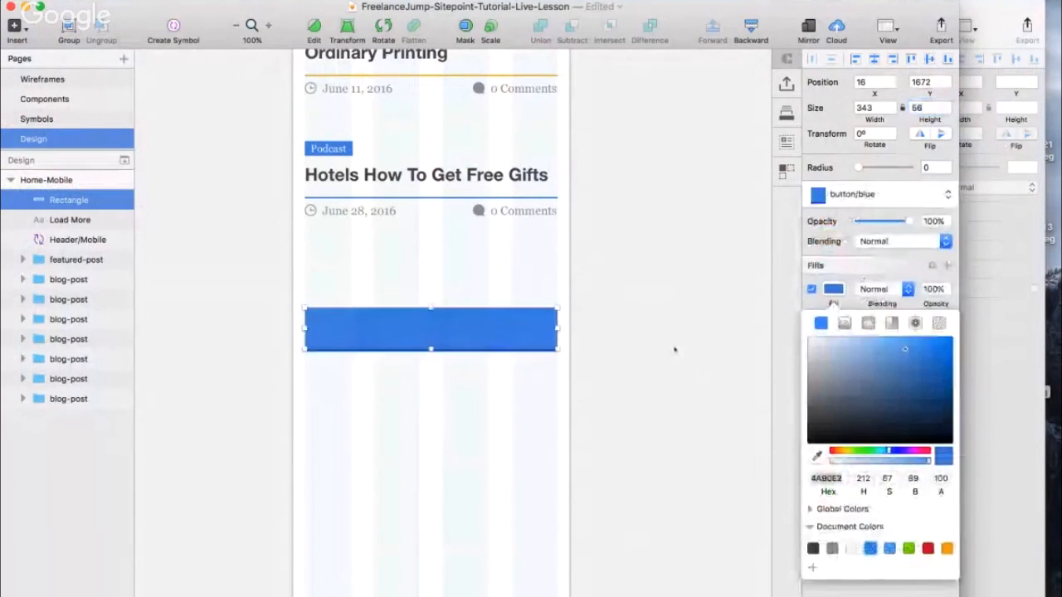
pyautogui.click(451, 370)
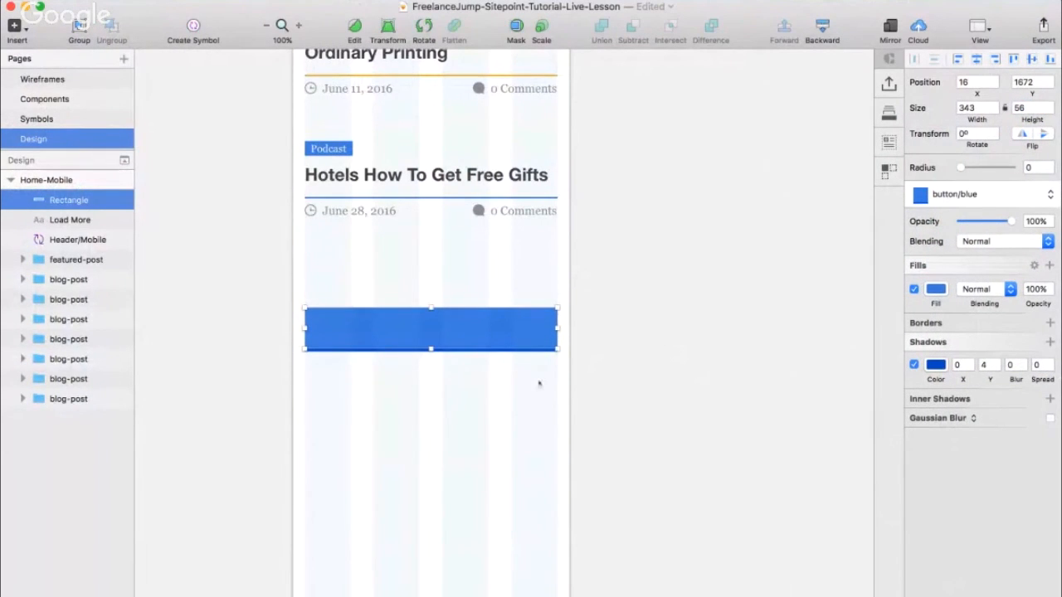
# - Send the blue rectangle behind the "Load More" text and apply the button/text style to that text
pyautogui.press('super+2')
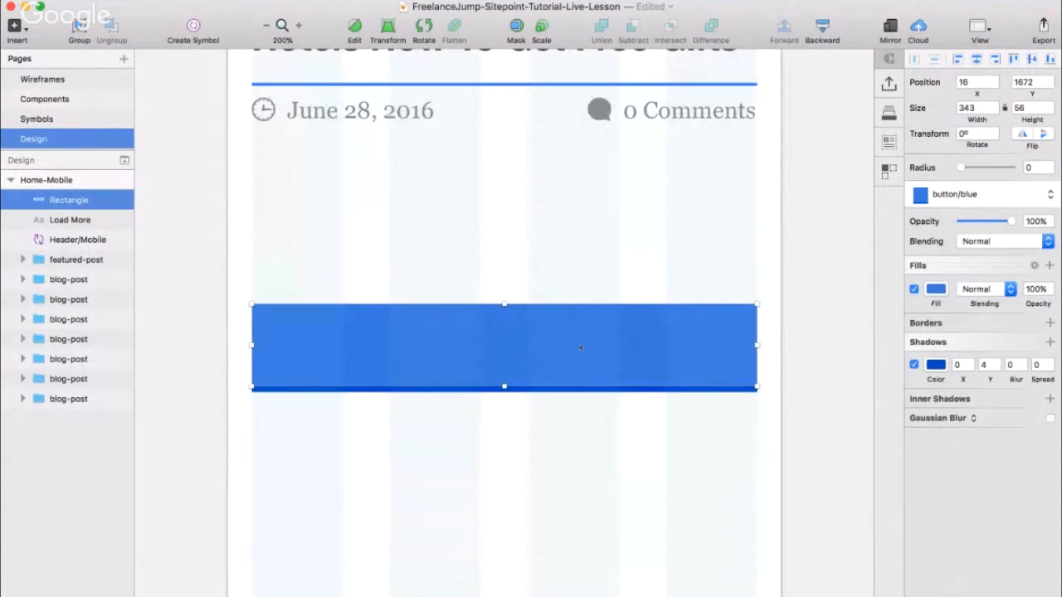
pyautogui.press('super+alt+Down')
pyautogui.click(580, 348)
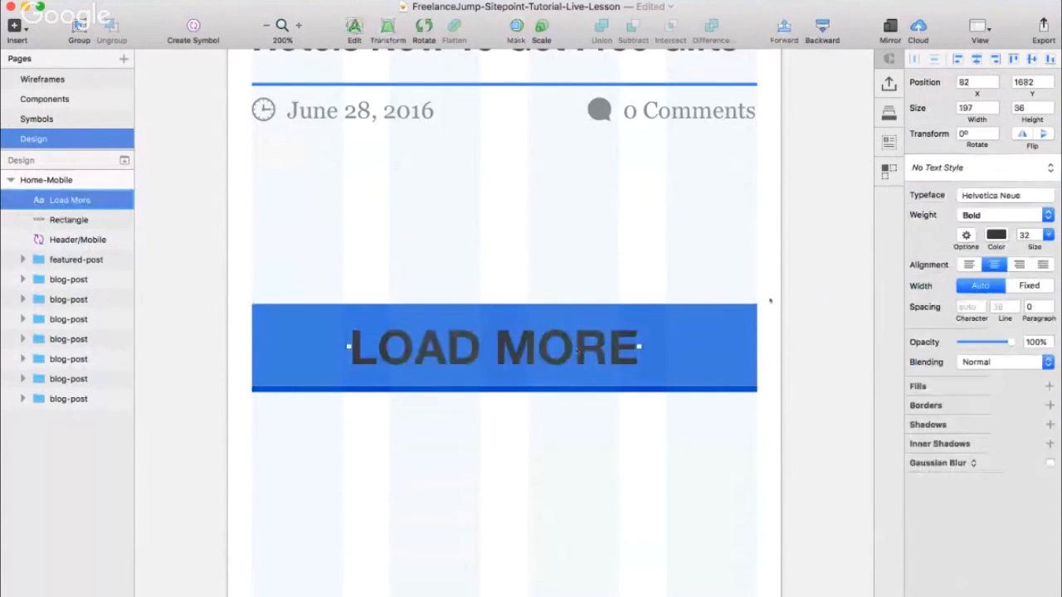
pyautogui.click(974, 167)
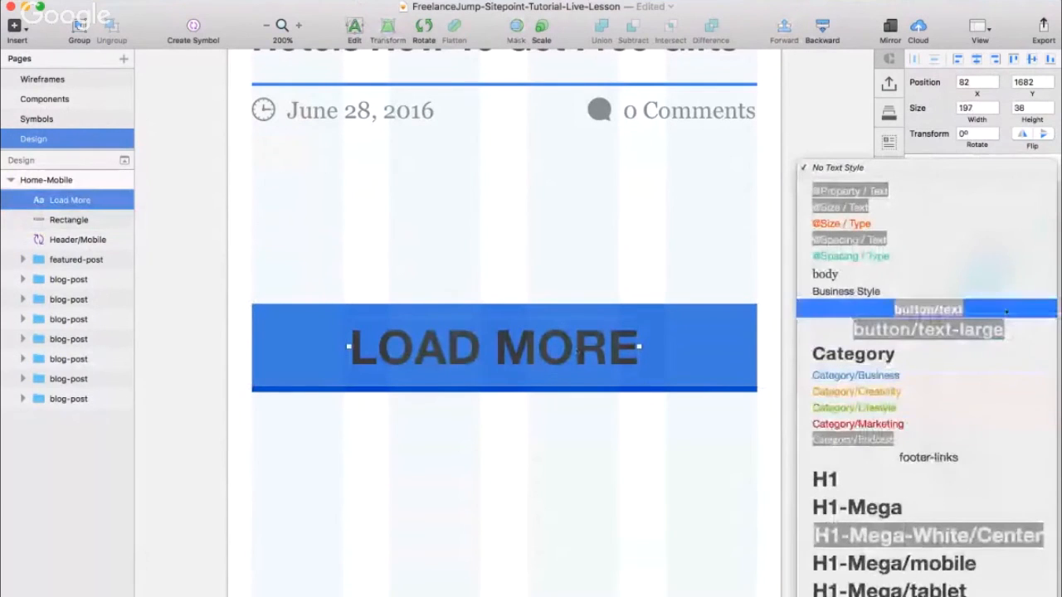
pyautogui.click(986, 311)
pyautogui.hscroll(1, 642, 293)
pyautogui.scroll(1, 642, 294)
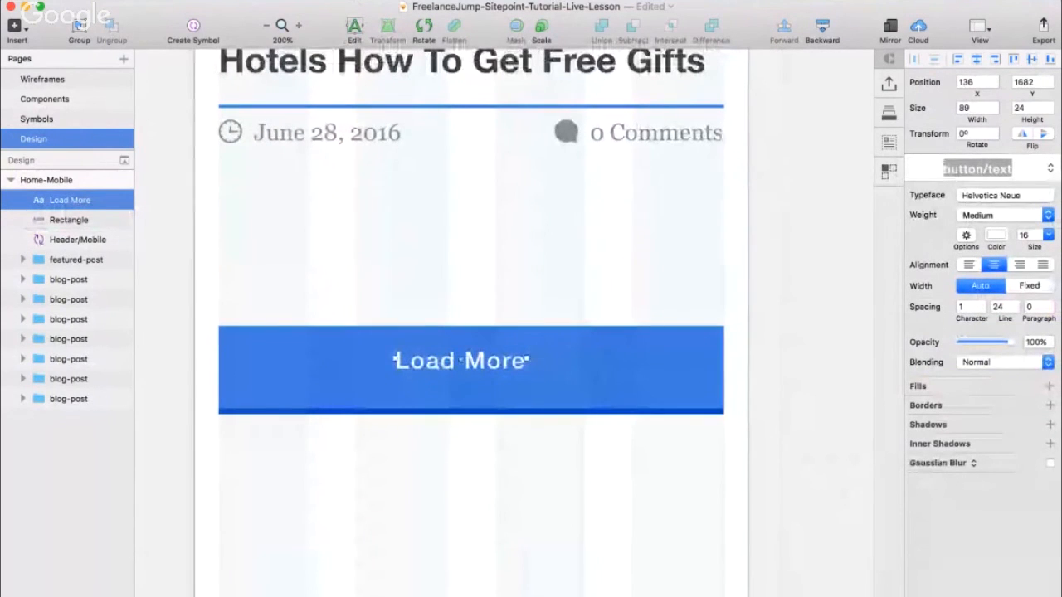
# - Center the "Load More" text horizontally and vertically on the blue rectangle
pyautogui.moveTo(455, 362); pyautogui.dragTo(474, 368)
pyautogui.keyDown('shift'); pyautogui.click(581, 355); pyautogui.keyUp('shift')
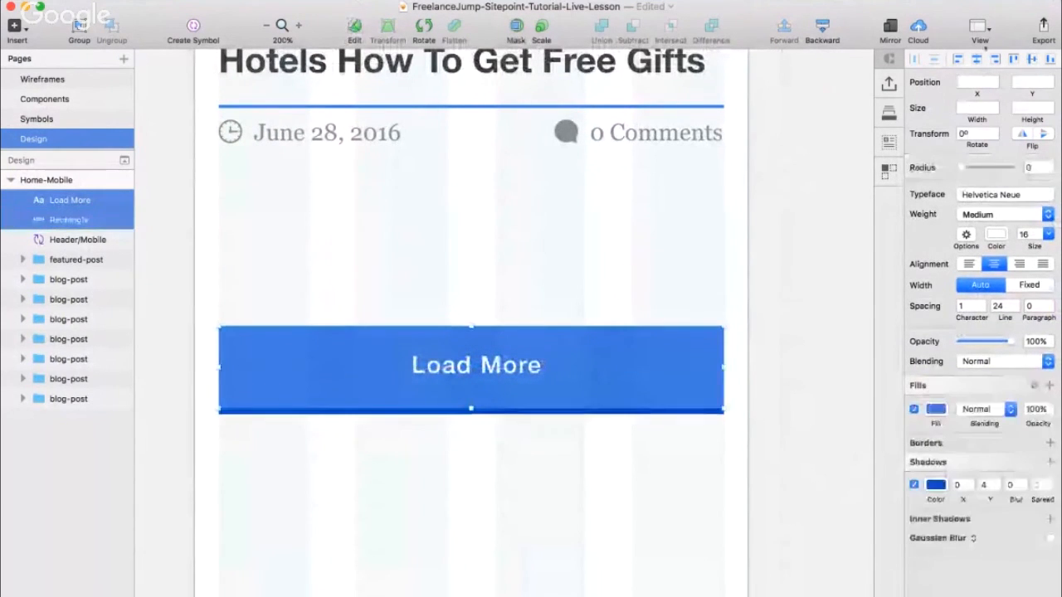
pyautogui.click(976, 59)
pyautogui.click(1031, 59)
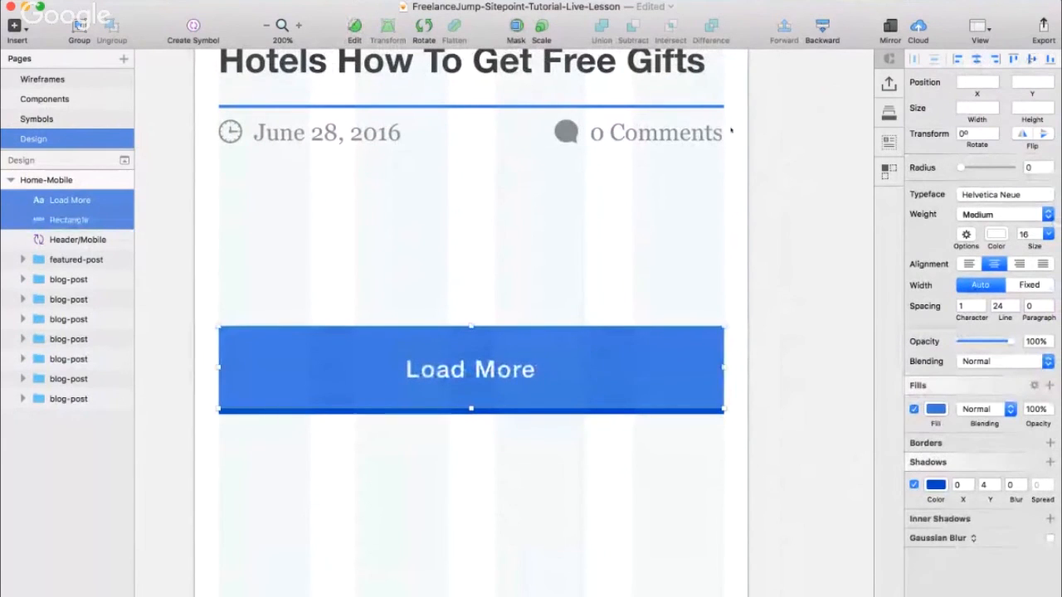
pyautogui.click(628, 260)
# - Nudge the "Load More" text up slightly inside the button and hide the layout grid
pyautogui.click(510, 370)
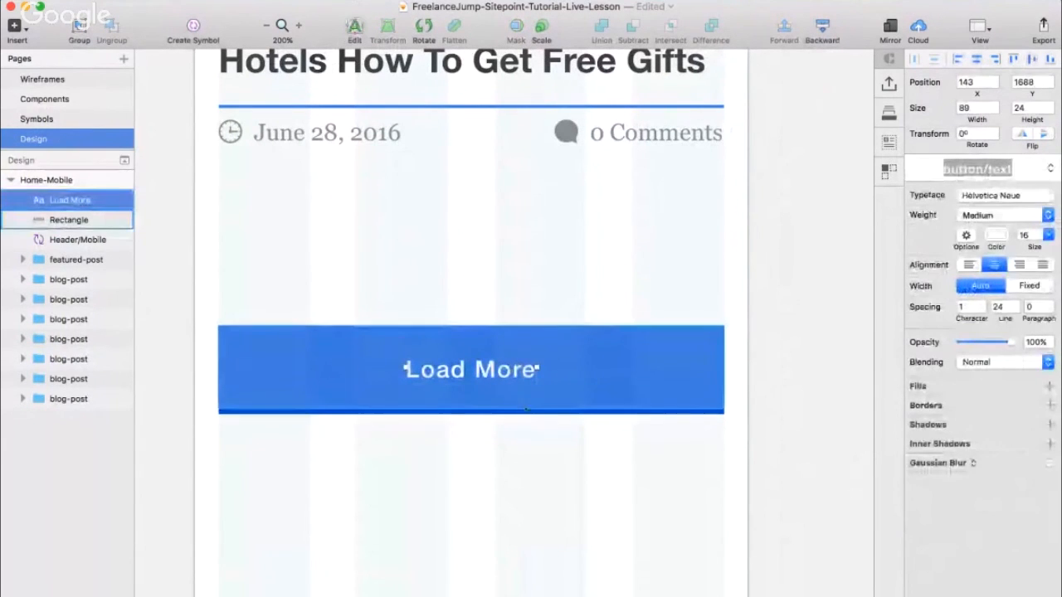
pyautogui.press('Up')
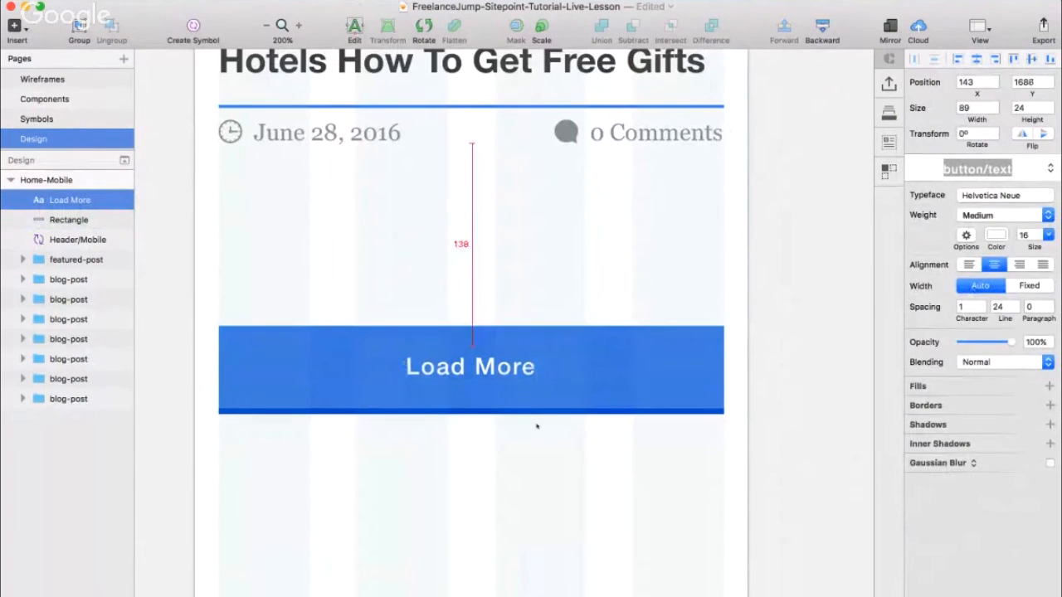
pyautogui.click(661, 305)
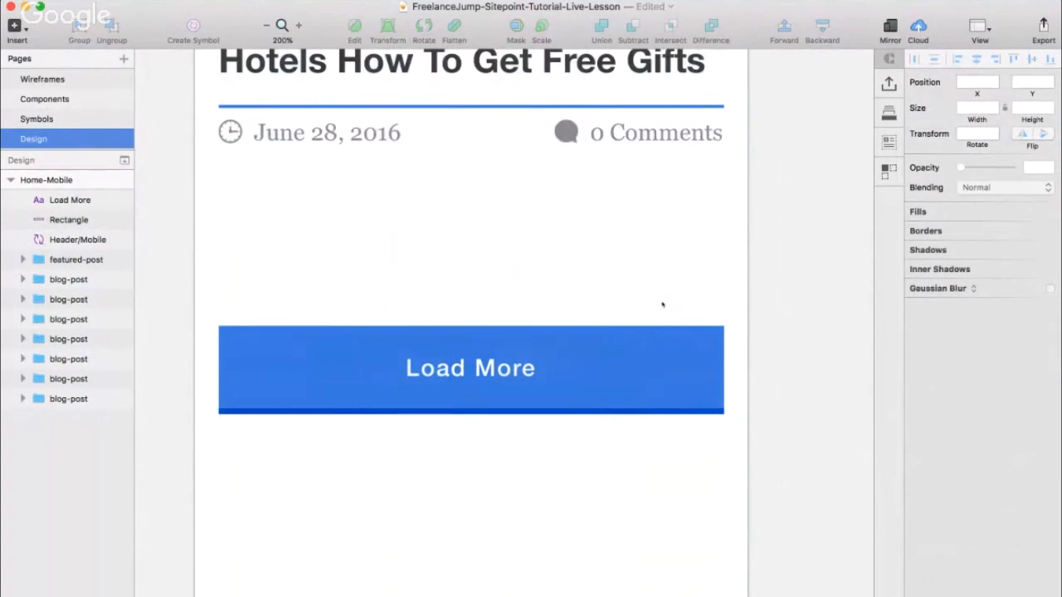
# - Raise the "Load More" text to Y 1685 and measure its distance to the post above
pyautogui.press('super+minus')
pyautogui.scroll(2, 658, 309)
pyautogui.scroll(1, 659, 308)
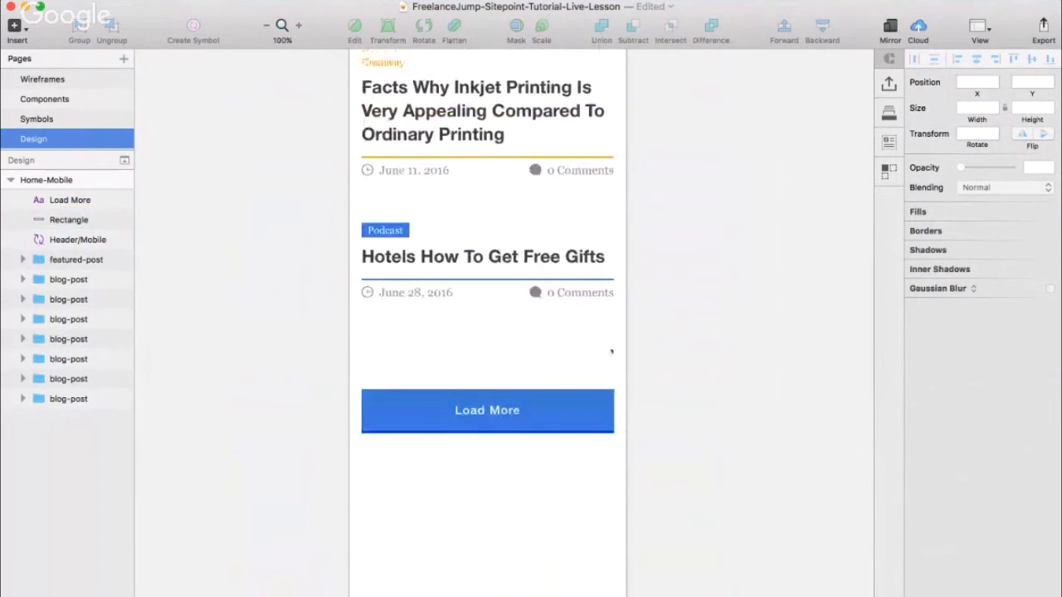
pyautogui.click(501, 410)
pyautogui.press('alt')
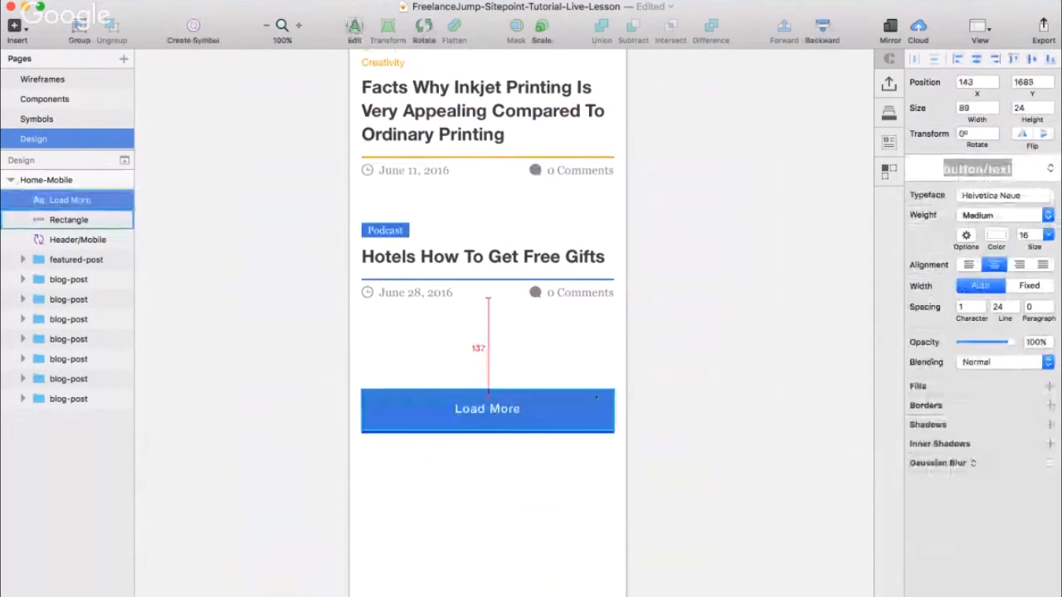
pyautogui.click(552, 362)
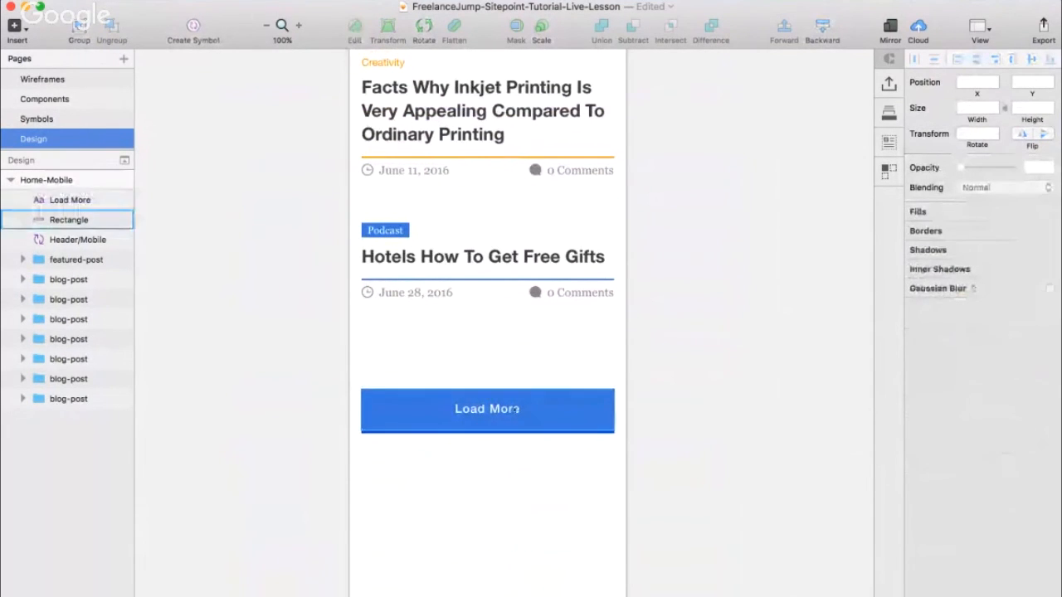
# - Create a symbol named button/blue from the Load More text and its blue rectangle
pyautogui.moveTo(583, 364); pyautogui.dragTo(445, 462)
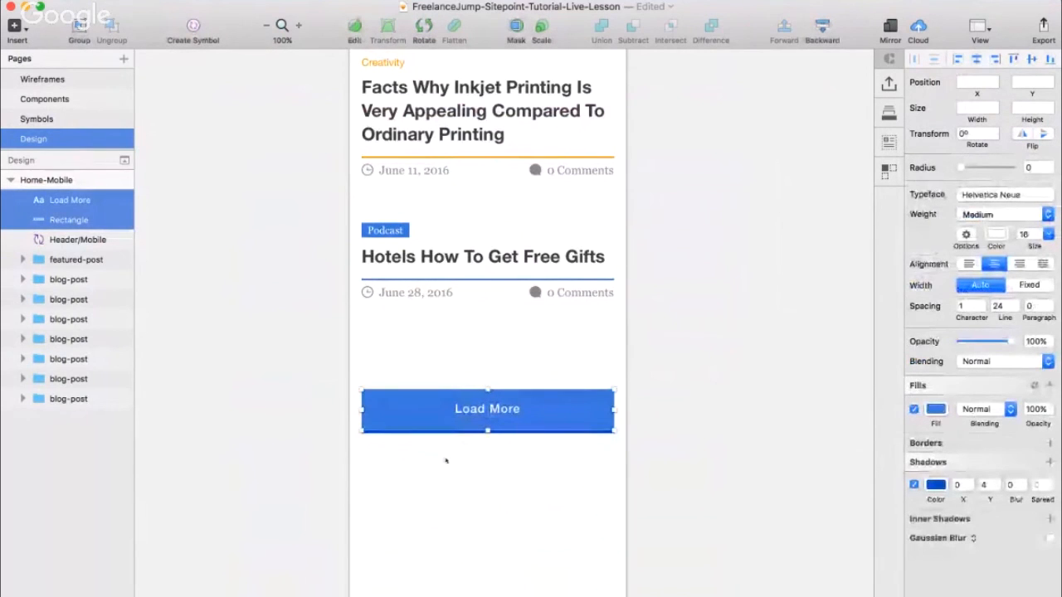
pyautogui.click(192, 31)
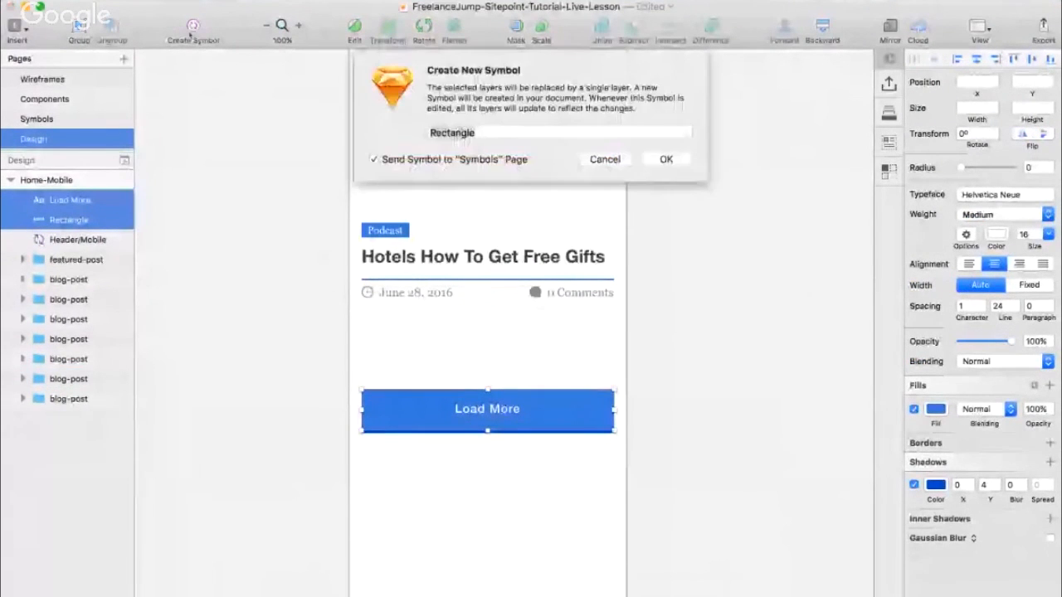
pyautogui.write('button/')
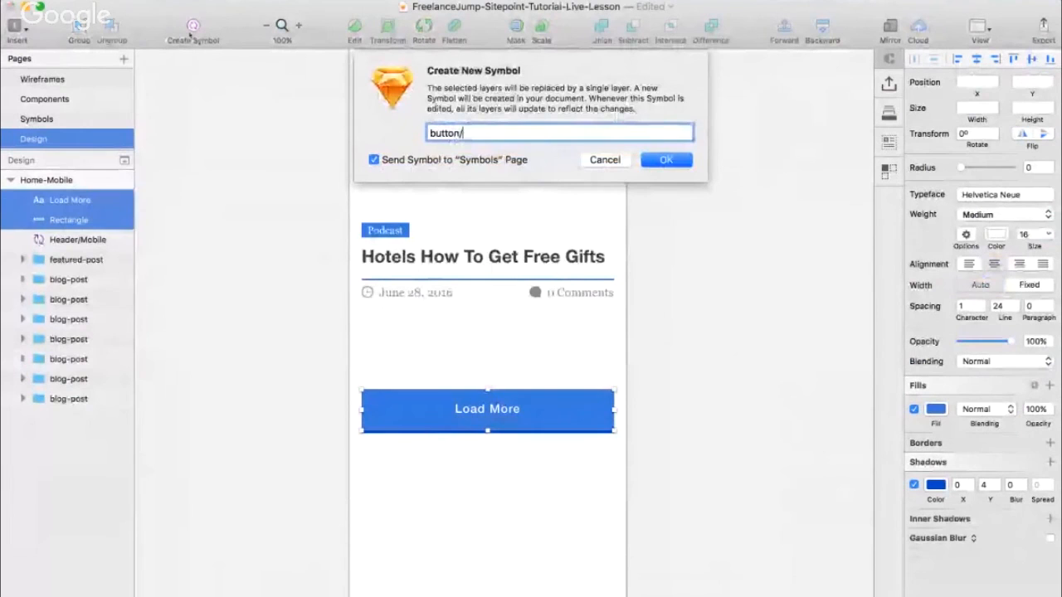
pyautogui.write('blue')
pyautogui.press('Return')
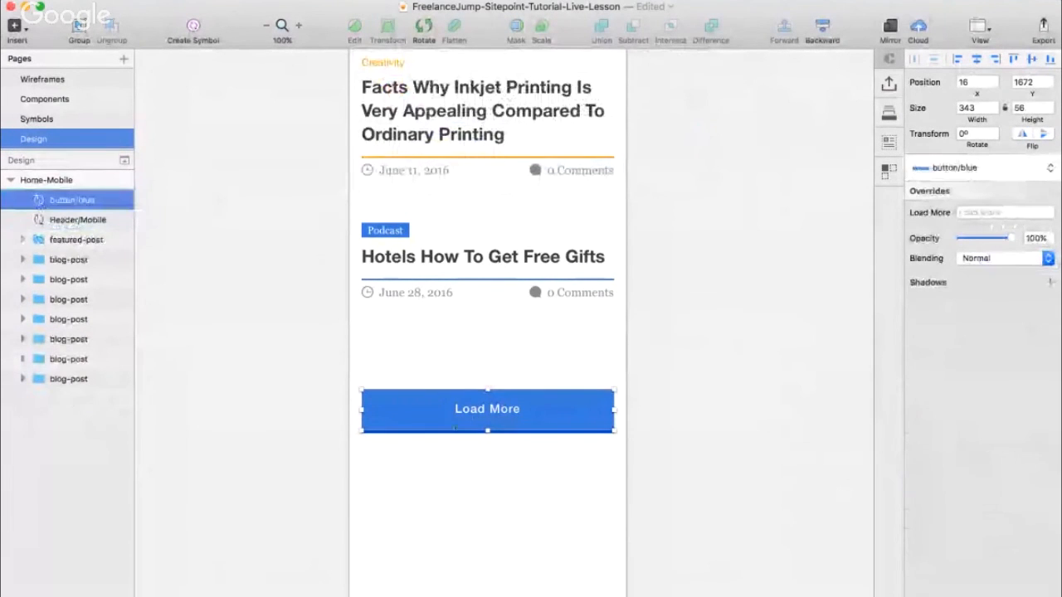
# - Set the Load More text inside the button/blue symbol to Float in place, and test resizing the instance on the design page
pyautogui.doubleClick(445, 409)
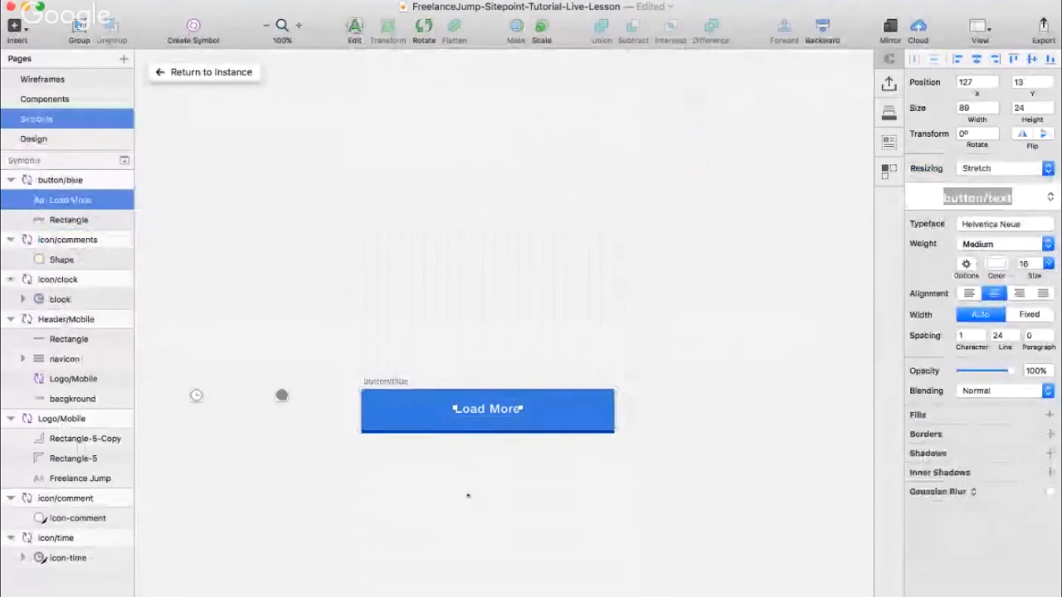
pyautogui.click(999, 169)
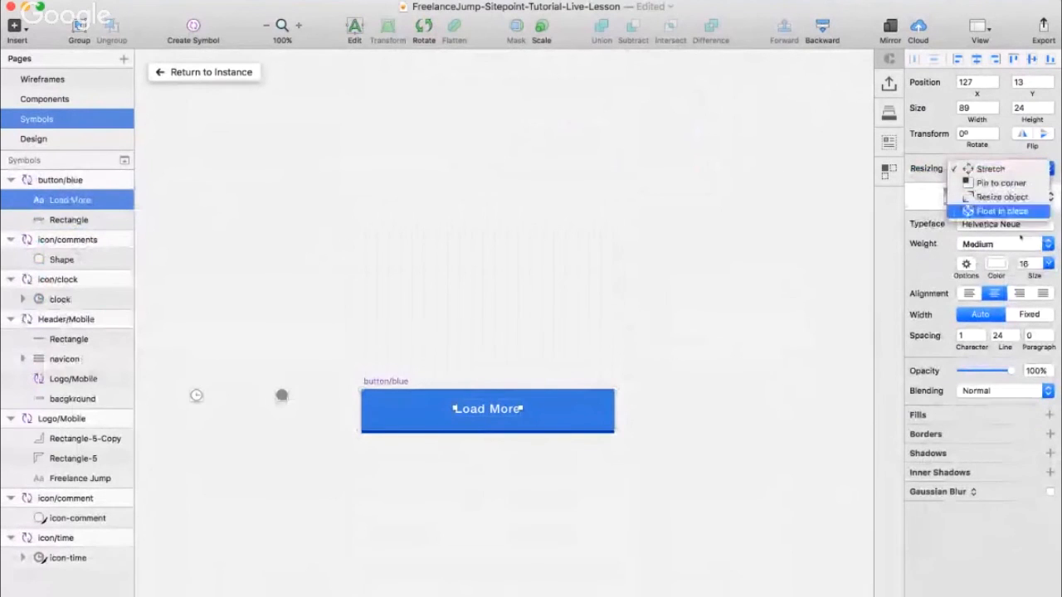
pyautogui.click(1028, 212)
pyautogui.click(187, 73)
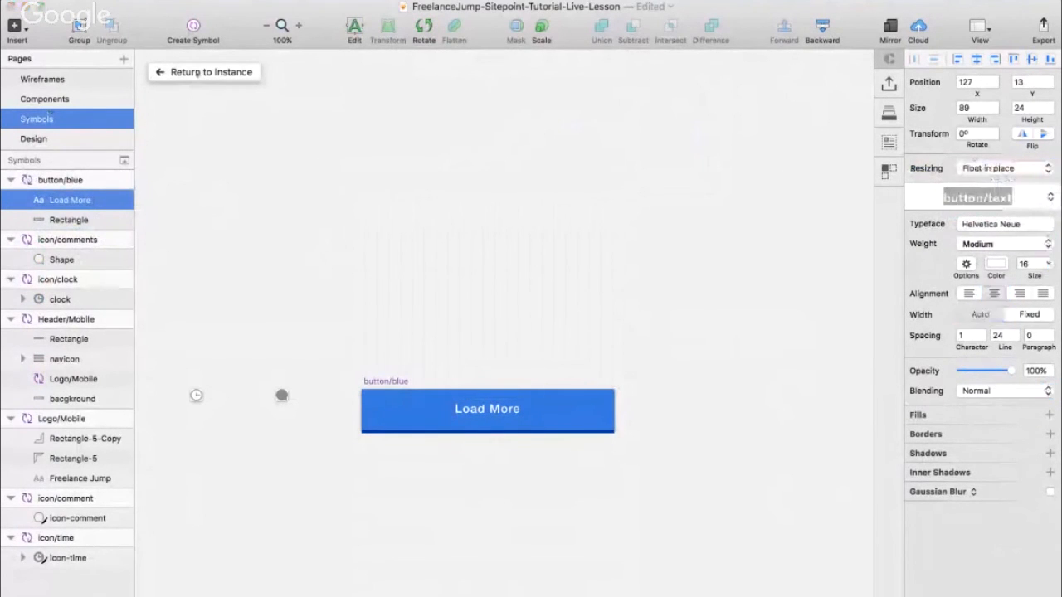
pyautogui.moveTo(614, 431); pyautogui.dragTo(548, 431)
pyautogui.moveTo(418, 450); pyautogui.dragTo(614, 456)
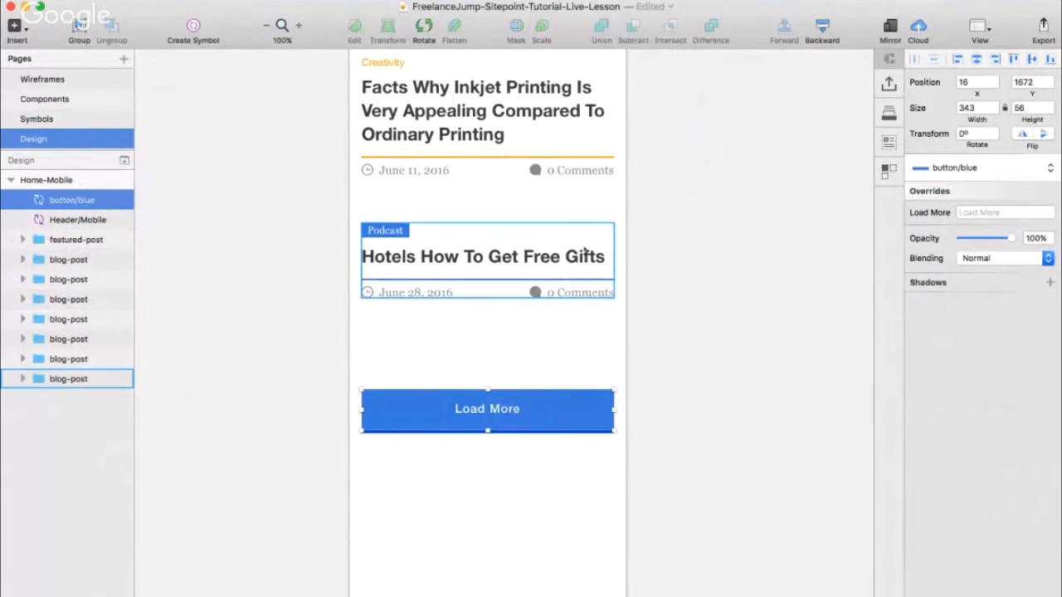
# - Move the Load More button up to Y 1612, closer to the last blog post
pyautogui.hotkey('alt', 'shift', 'Up')
pyautogui.hotkey('alt', 'shift', 'Up')
pyautogui.hotkey('alt', 'shift', 'Up')
pyautogui.hotkey('alt', 'shift', 'Up')
pyautogui.hotkey('alt', 'shift', 'Up')
pyautogui.hotkey('alt', 'Down')
pyautogui.hotkey('alt', 'Down')
pyautogui.hotkey('alt', 'Down')
pyautogui.hotkey('alt', 'Down')
pyautogui.hotkey('alt', 'Down')
pyautogui.hotkey('alt', 'Down')
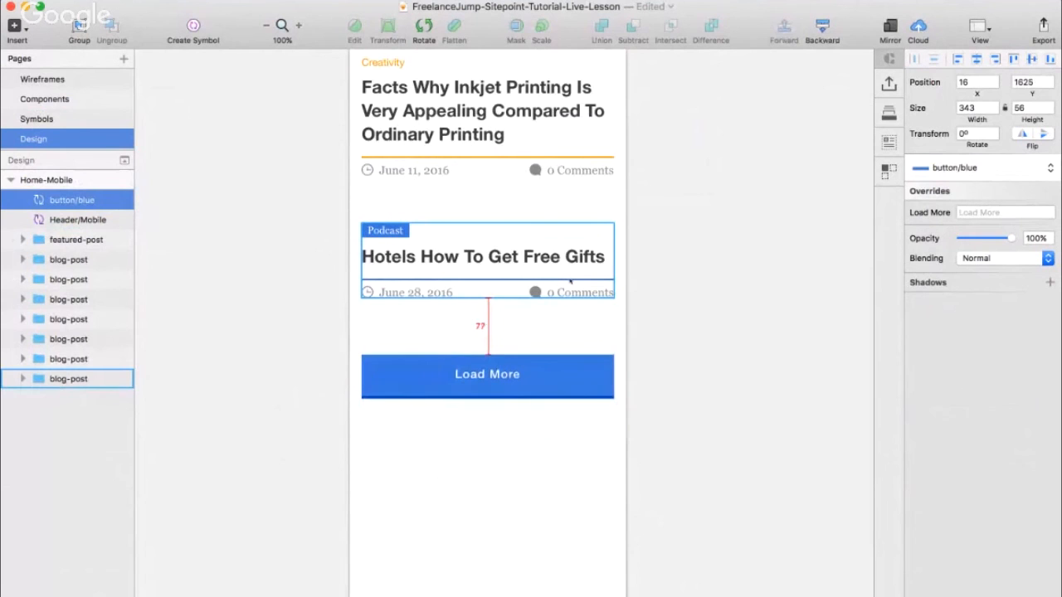
pyautogui.hotkey('alt', 'shift', 'Up')
pyautogui.hotkey('alt', 'shift', 'Up')
pyautogui.hotkey('alt', 'Down')
pyautogui.hotkey('alt', 'Down')
pyautogui.hotkey('alt', 'Down')
pyautogui.hotkey('alt', 'Down')
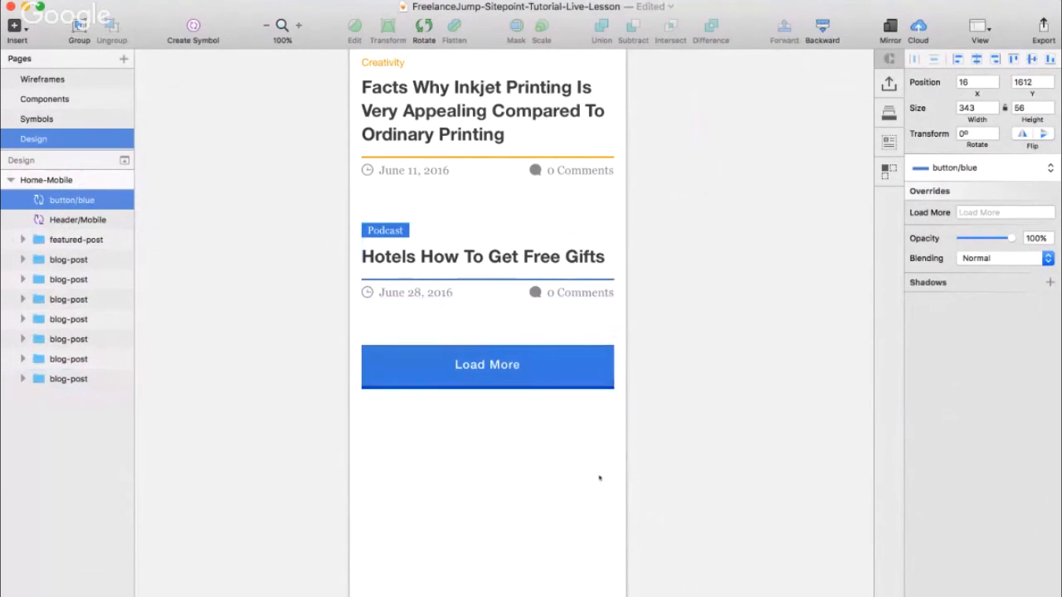
pyautogui.click(580, 423)
# - Switch to the FreelanceJump-Sitepoint-Tutorial document and copy the Pick-Category group from the collapsed Home-Mobile V2 artboard
pyautogui.press('super+minus')
pyautogui.scroll(10, 580, 423)
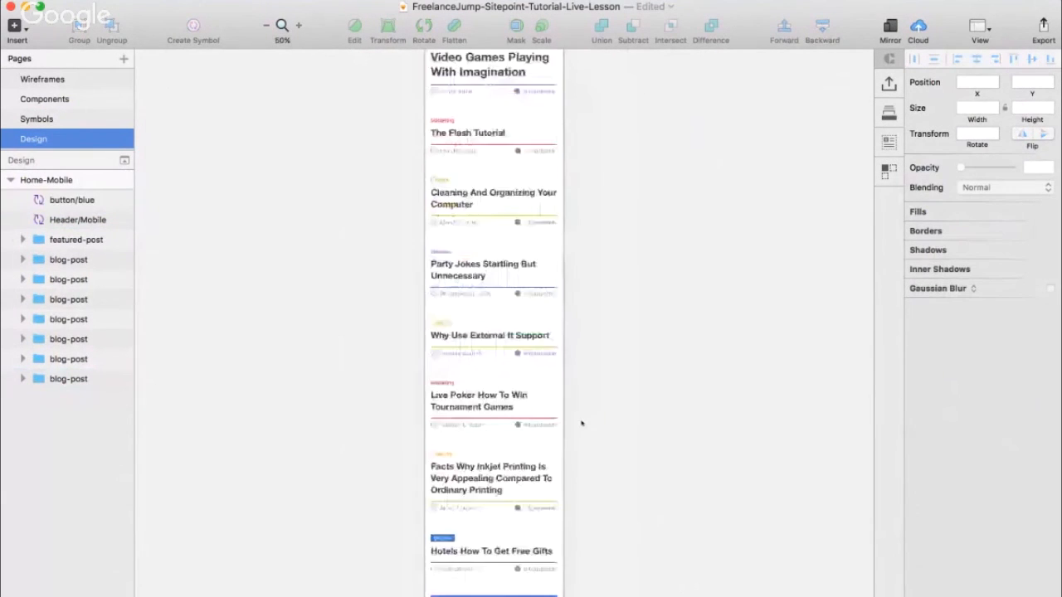
pyautogui.scroll(-5, 580, 423)
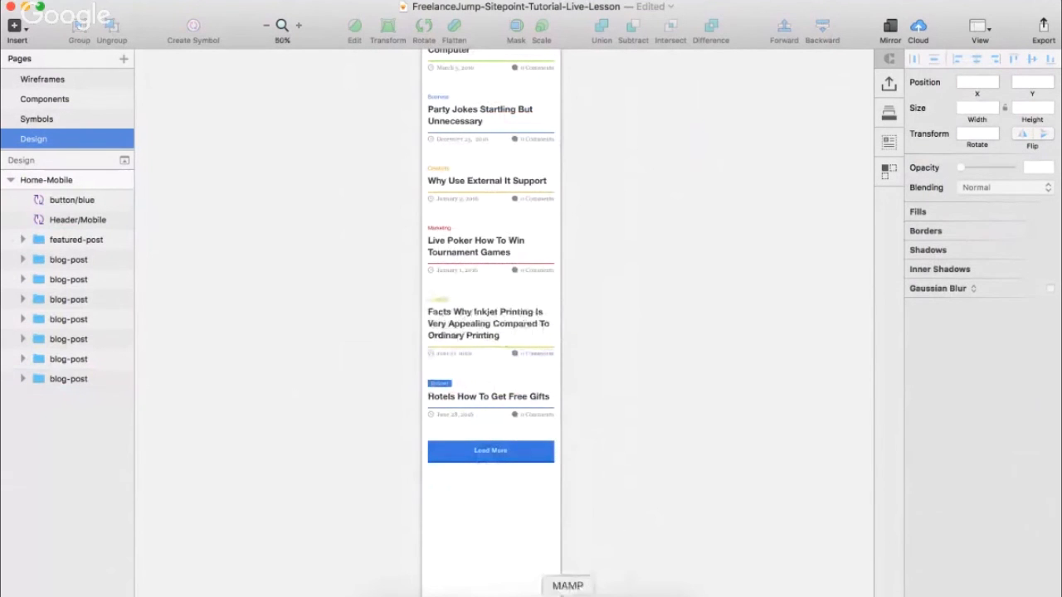
pyautogui.rightClick(505, 590)
pyautogui.click(597, 491)
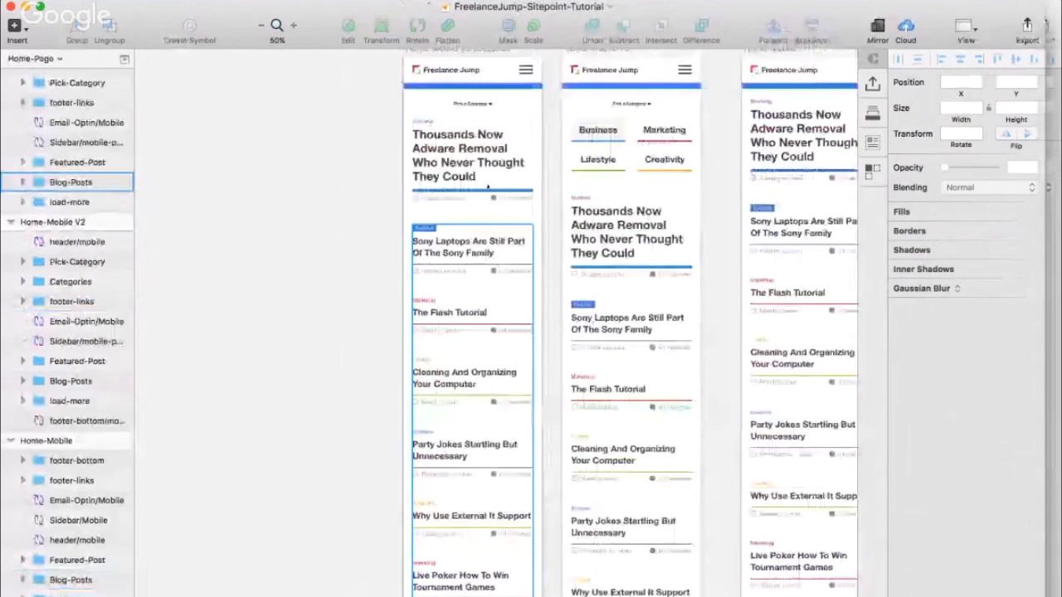
pyautogui.click(668, 160)
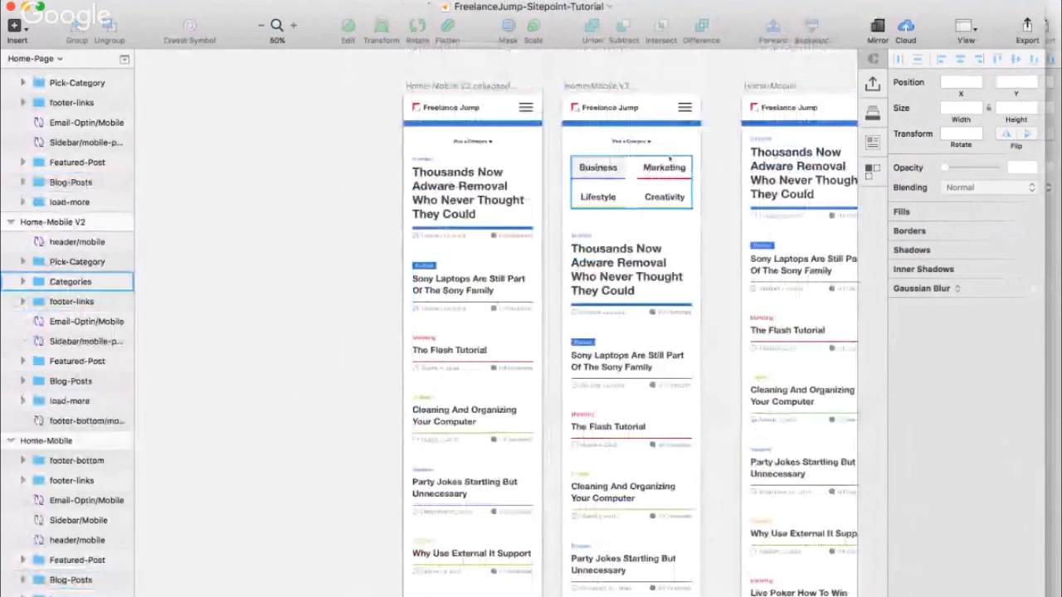
pyautogui.press('super+plus')
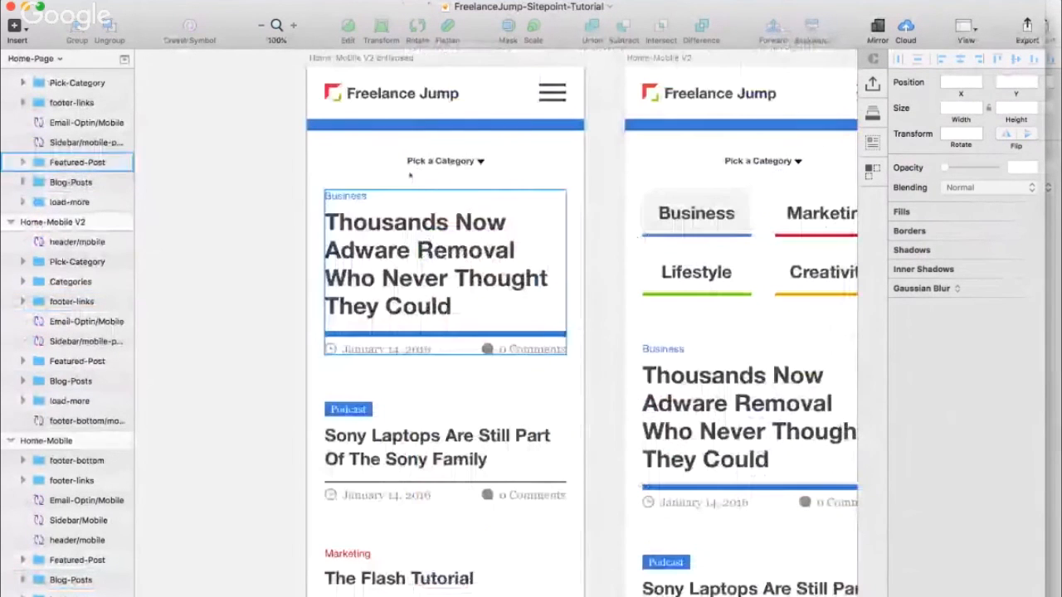
pyautogui.click(447, 161)
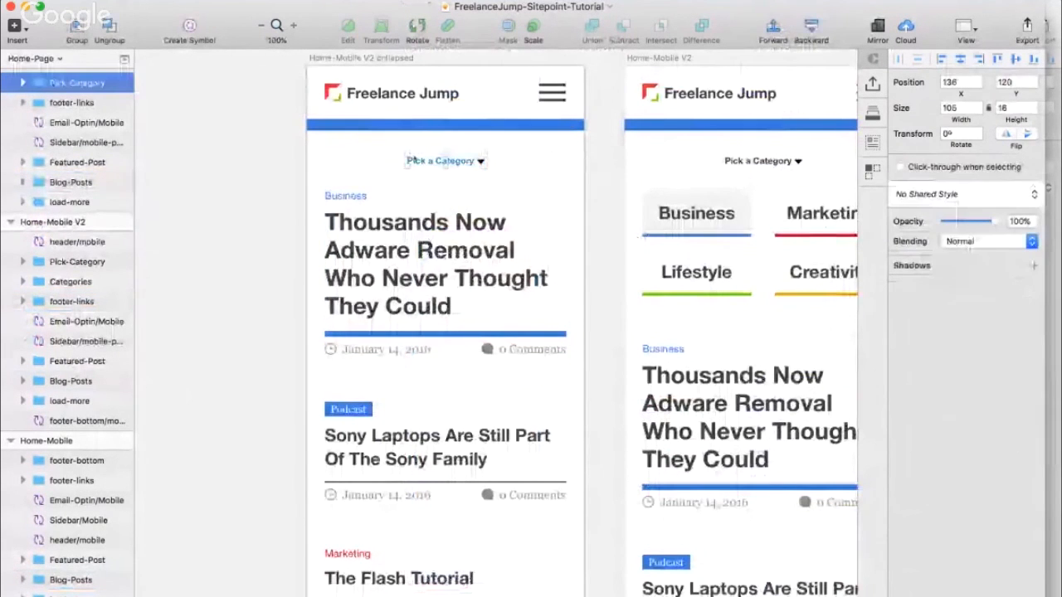
pyautogui.click(368, 162)
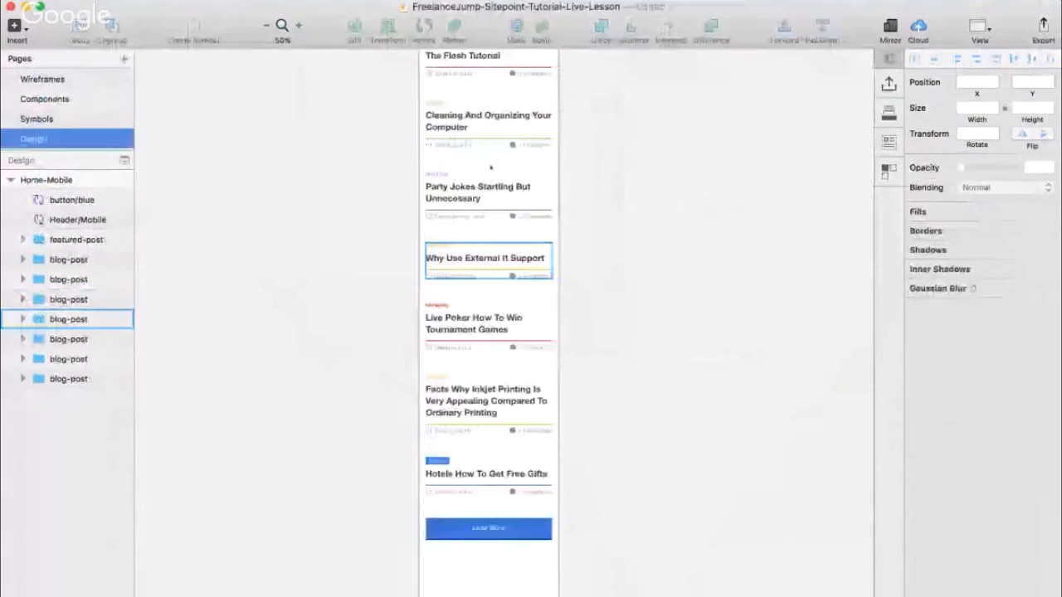
# - In the Live-Lesson document, move the featured post, all blog posts and the Load More button down so the featured post starts at Y 184
pyautogui.scroll(3, 495, 312)
pyautogui.scroll(-6, 495, 311)
pyautogui.press('super+minus')
pyautogui.scroll(2, 495, 312)
pyautogui.moveTo(490, 487); pyautogui.dragTo(479, 162)
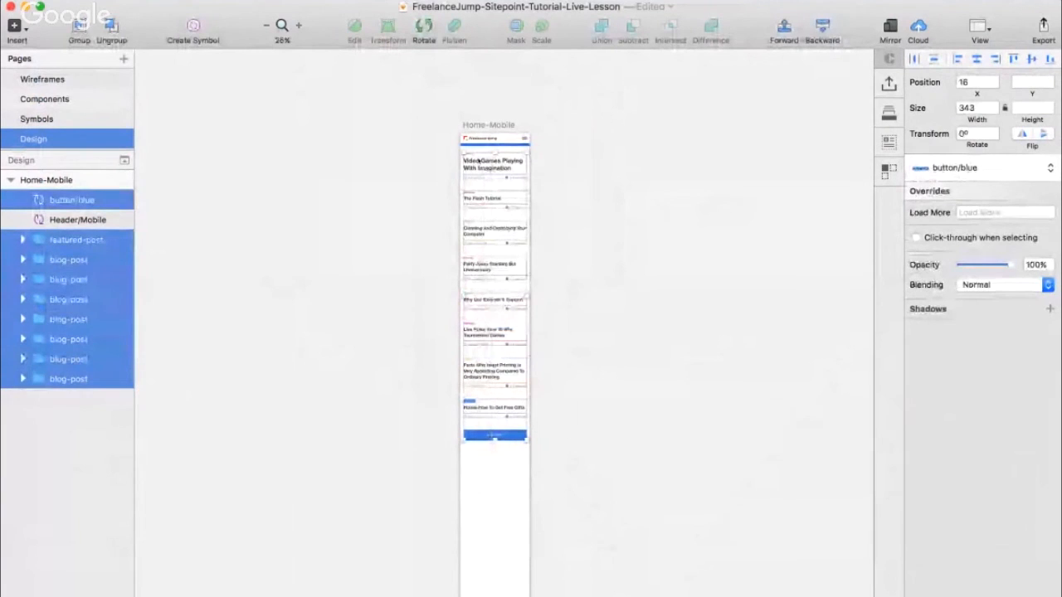
pyautogui.hotkey('shift', 'Down')
pyautogui.hotkey('shift', 'Down')
pyautogui.hotkey('shift', 'Down')
pyautogui.hotkey('shift', 'Down')
pyautogui.hotkey('shift', 'Down')
pyautogui.hotkey('shift', 'Down')
pyautogui.hotkey('shift', 'Down')
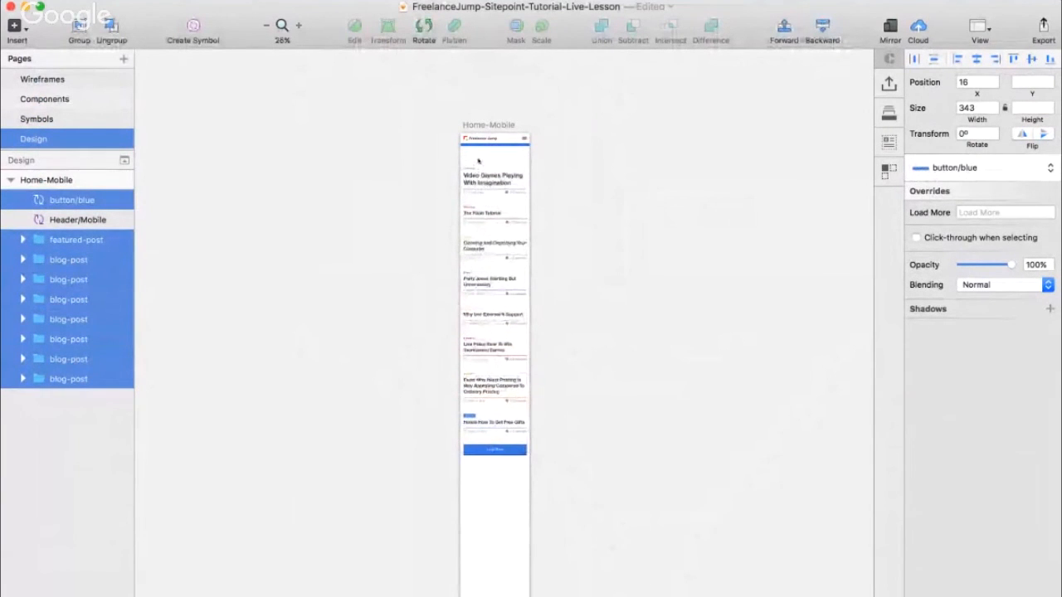
# - Paste the Pick-Category group into the Home-Mobile artboard between the header and the featured post
pyautogui.press('super+0')
pyautogui.scroll(6, 485, 191)
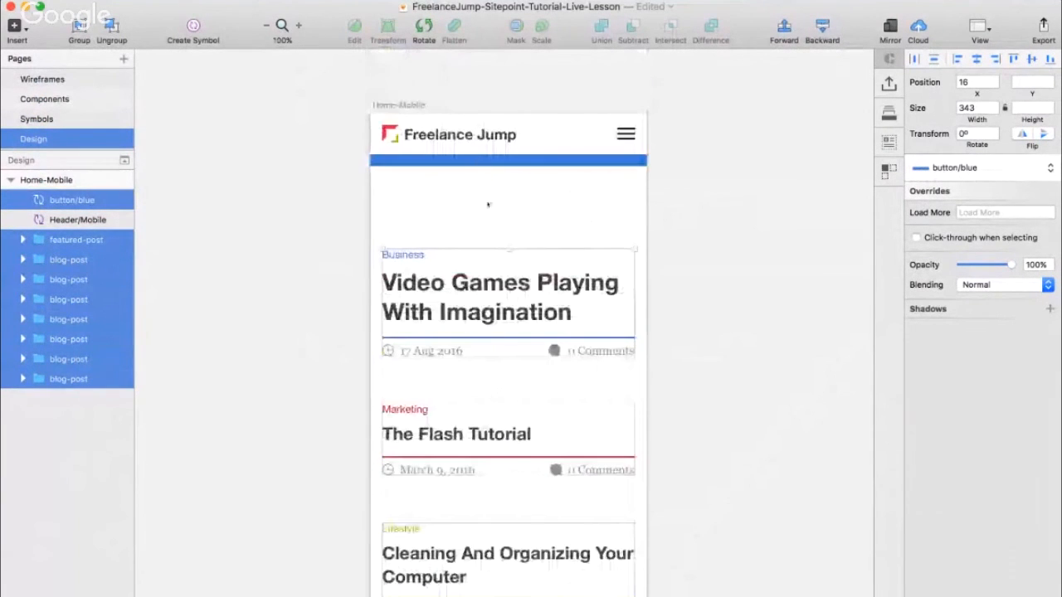
pyautogui.press('Escape')
pyautogui.press('super+v')
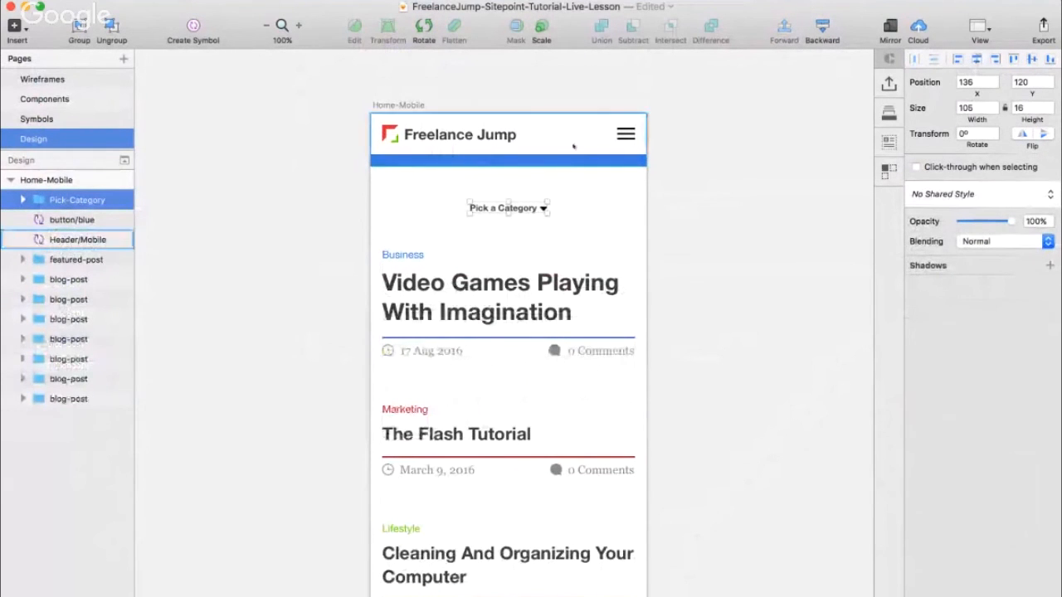
# - Position the Pick-Category group at X 135, Y 104 below the header
pyautogui.press('alt')
pyautogui.press('Left')
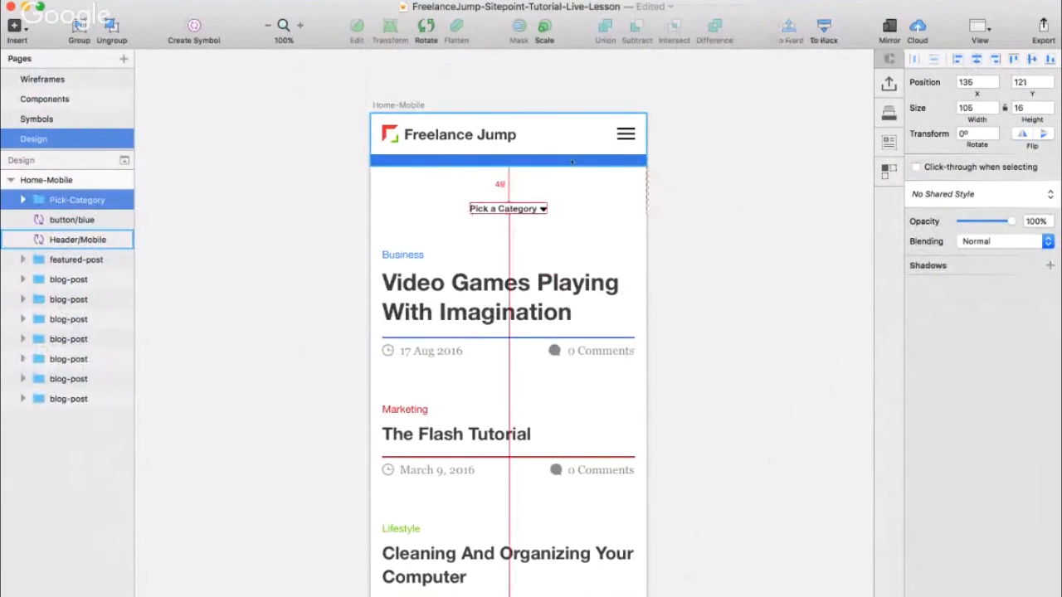
pyautogui.hotkey('shift', 'Down')
pyautogui.hotkey('shift', 'Down')
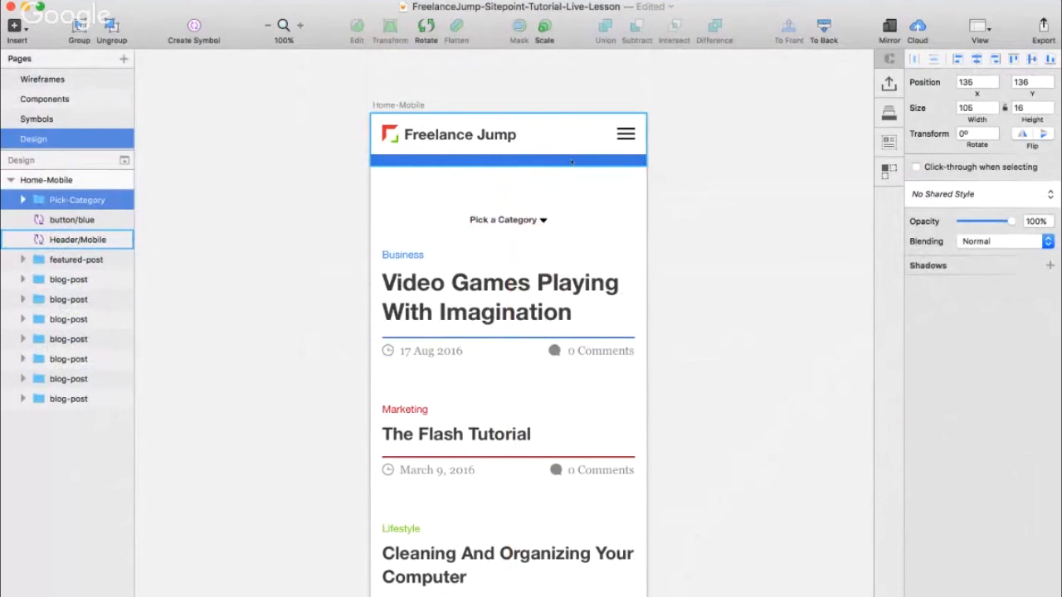
pyautogui.hotkey('shift', 'Up')
pyautogui.hotkey('shift', 'Up')
pyautogui.hotkey('shift', 'Up')
pyautogui.hotkey('shift', 'Up')
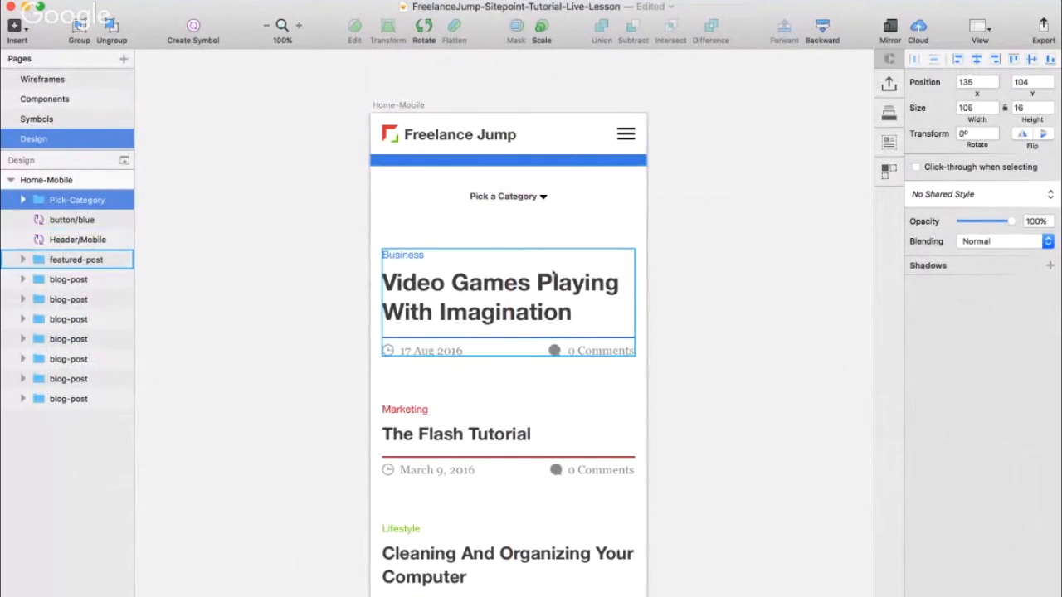
# - Move the featured post, all blog posts and the Load More button up together so the featured post starts at Y 152
pyautogui.click(540, 277)
pyautogui.scroll(-4, 603, 256)
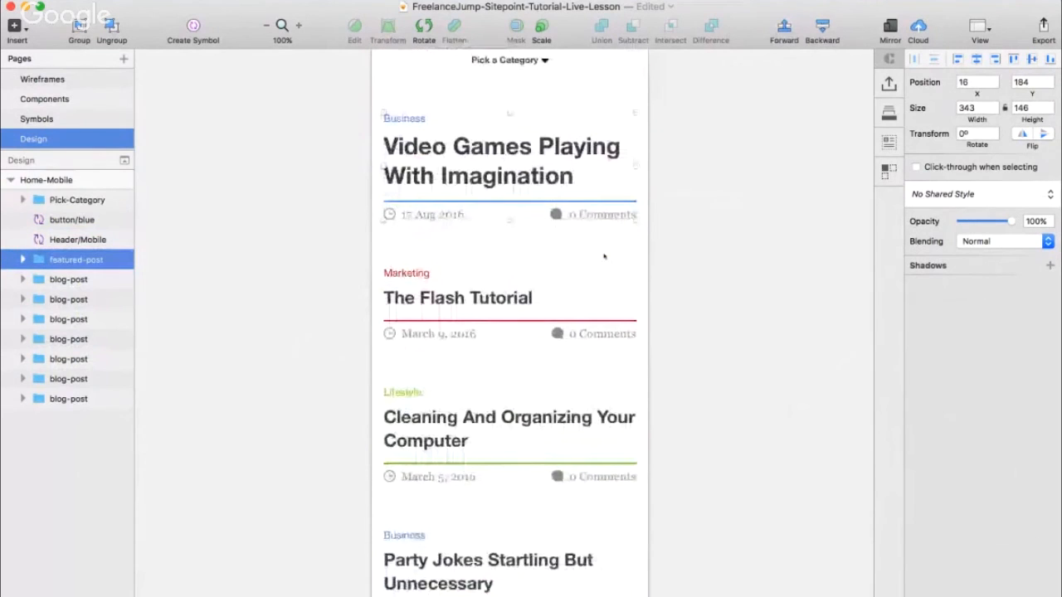
pyautogui.press('super+minus')
pyautogui.press('super+minus')
pyautogui.moveTo(528, 278); pyautogui.dragTo(509, 583)
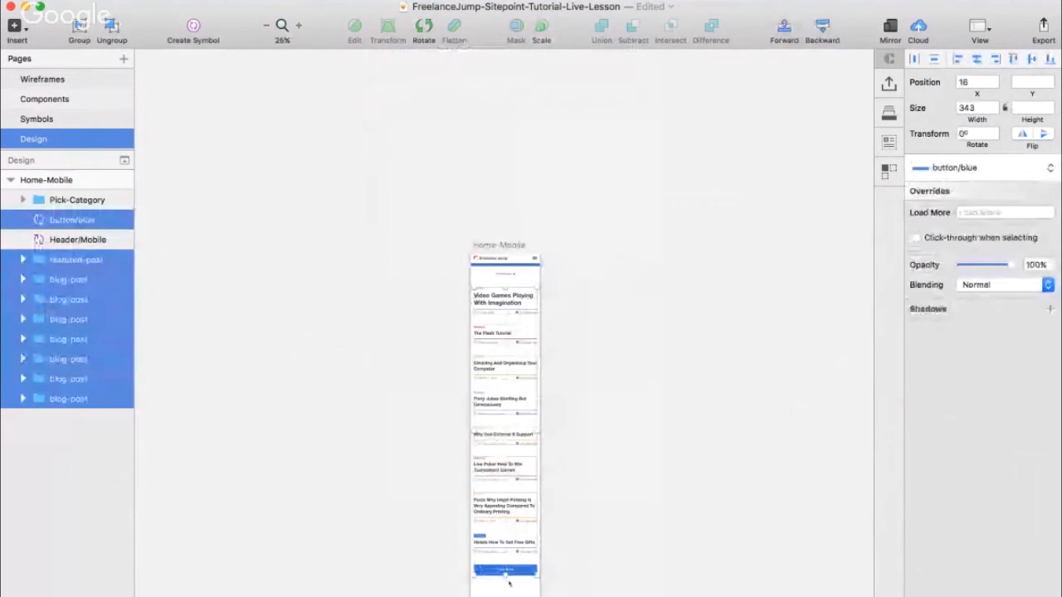
pyautogui.press('super+plus')
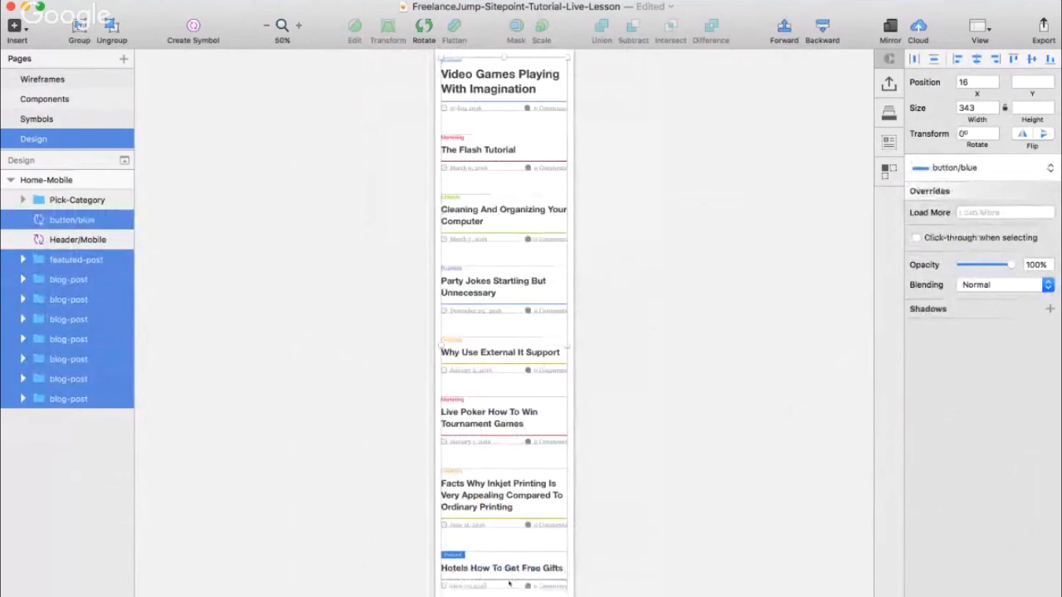
pyautogui.scroll(10, 509, 583)
pyautogui.press('super+plus')
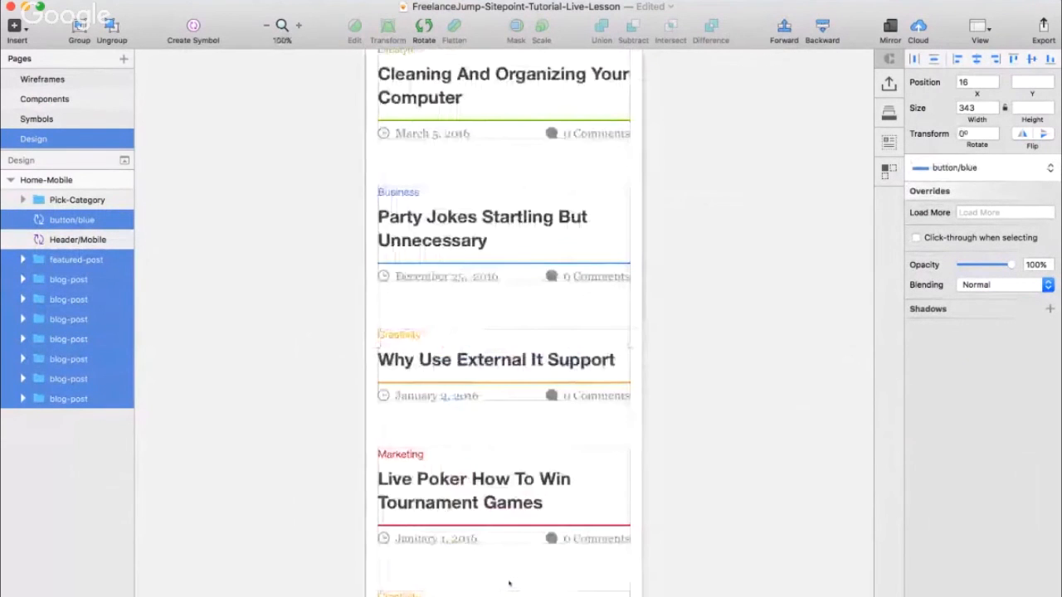
pyautogui.scroll(10, 509, 583)
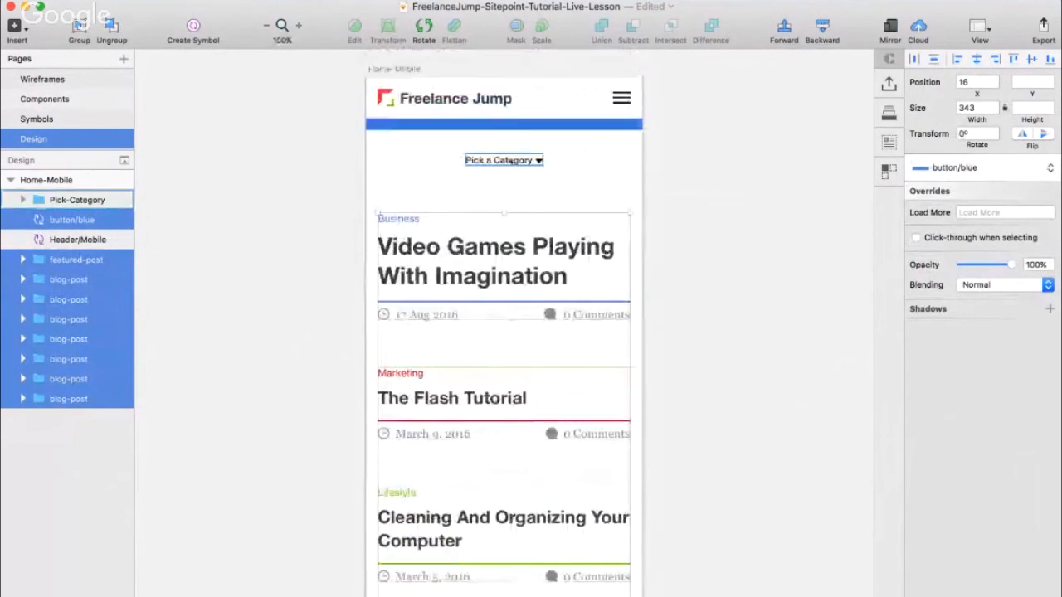
pyautogui.hotkey('shift', 'Up')
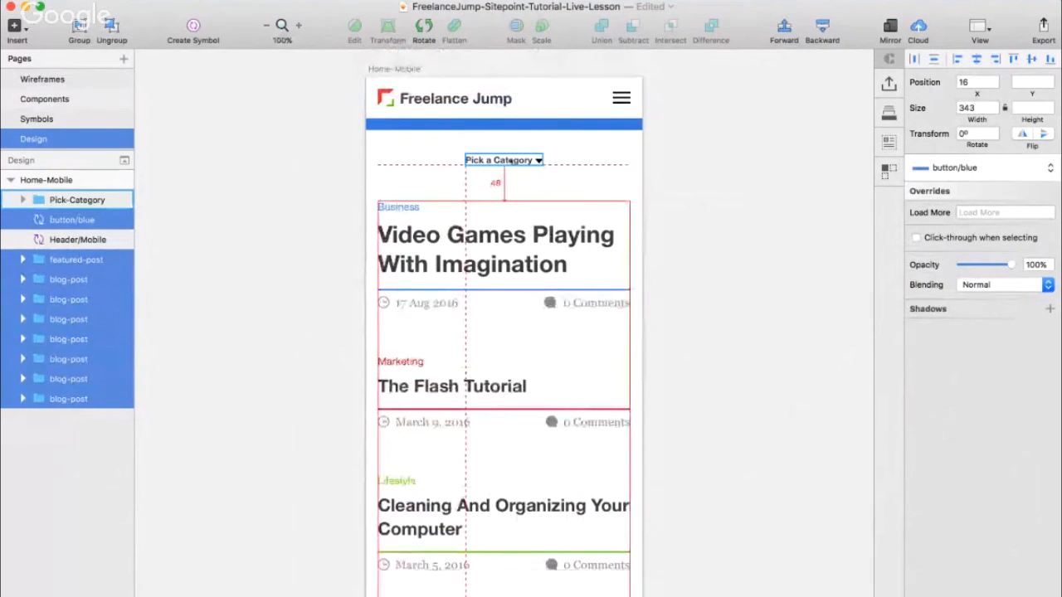
pyautogui.hotkey('shift', 'Up')
pyautogui.click(584, 161)
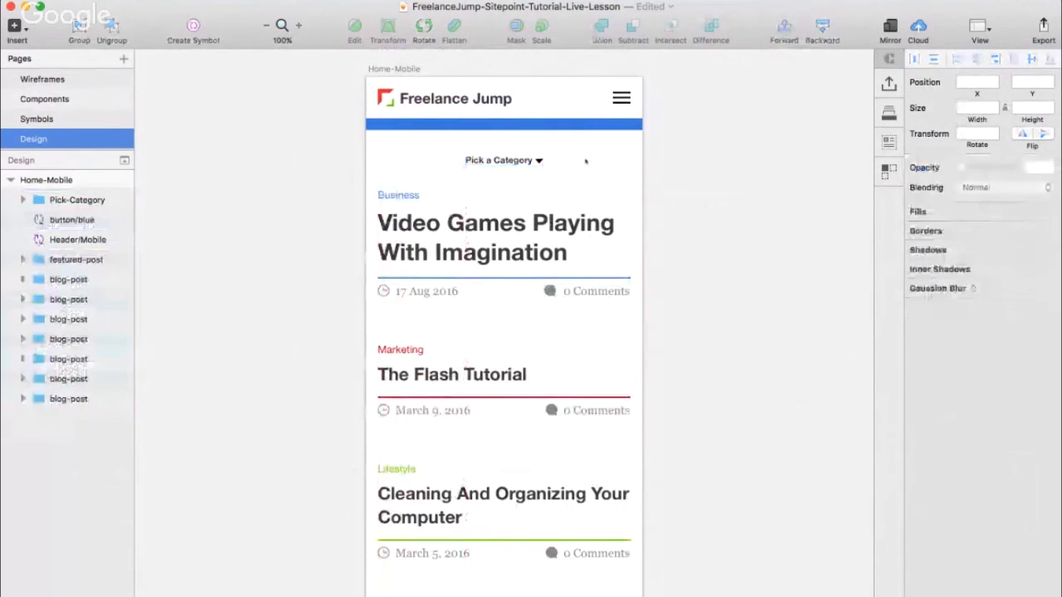
# - Open the Nudg.it app, check the small and big nudge distances, and close it
pyautogui.press('super+space')
pyautogui.write('s')
pyautogui.press('BackSpace')
pyautogui.write('nudge')
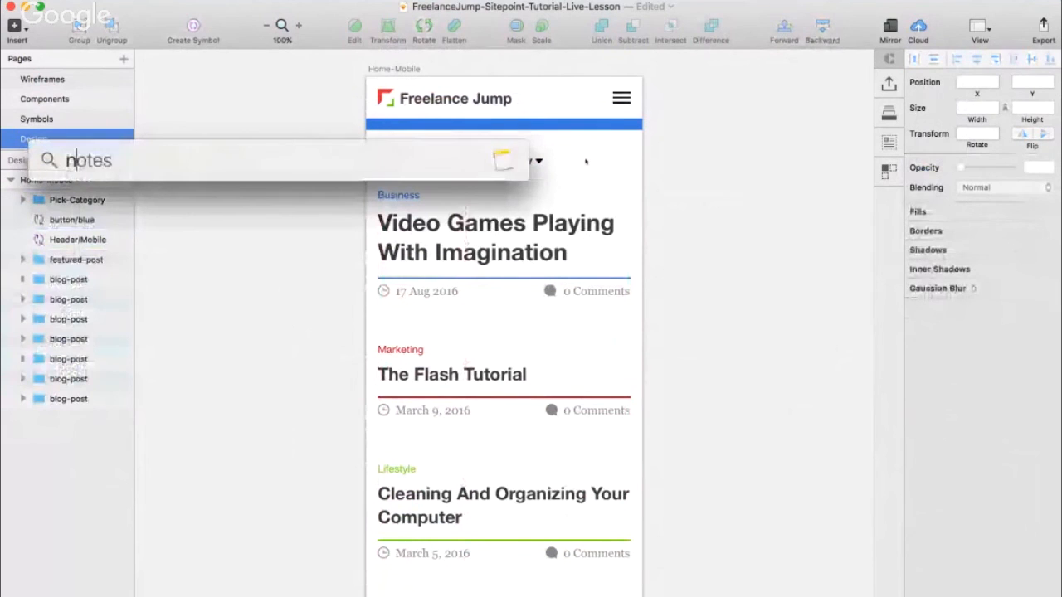
pyautogui.press('Return')
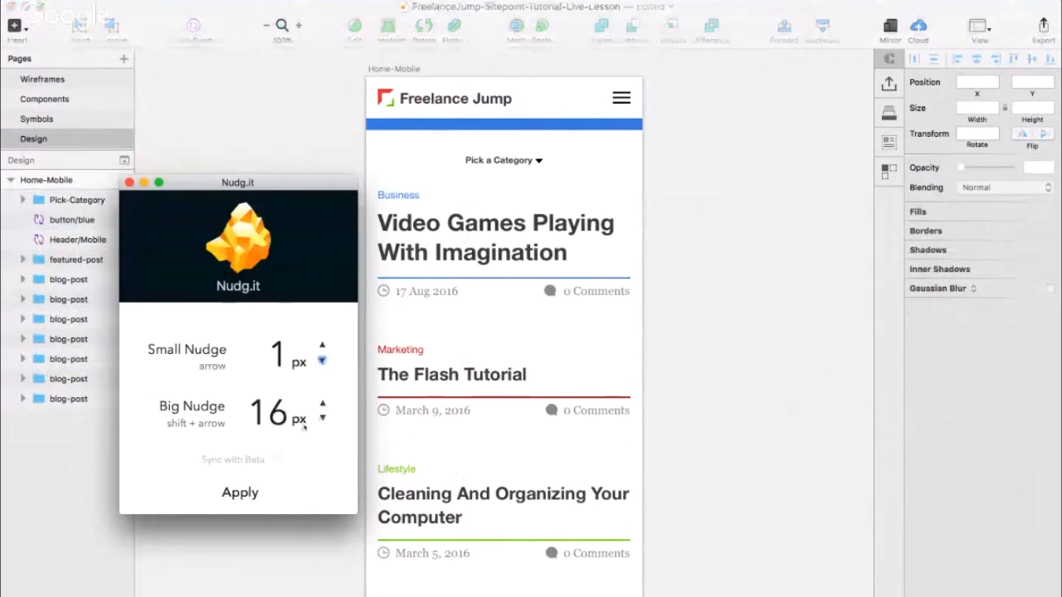
pyautogui.click(129, 182)
# - Measure the gap between the featured post and the Pick-Category group
pyautogui.click(516, 230)
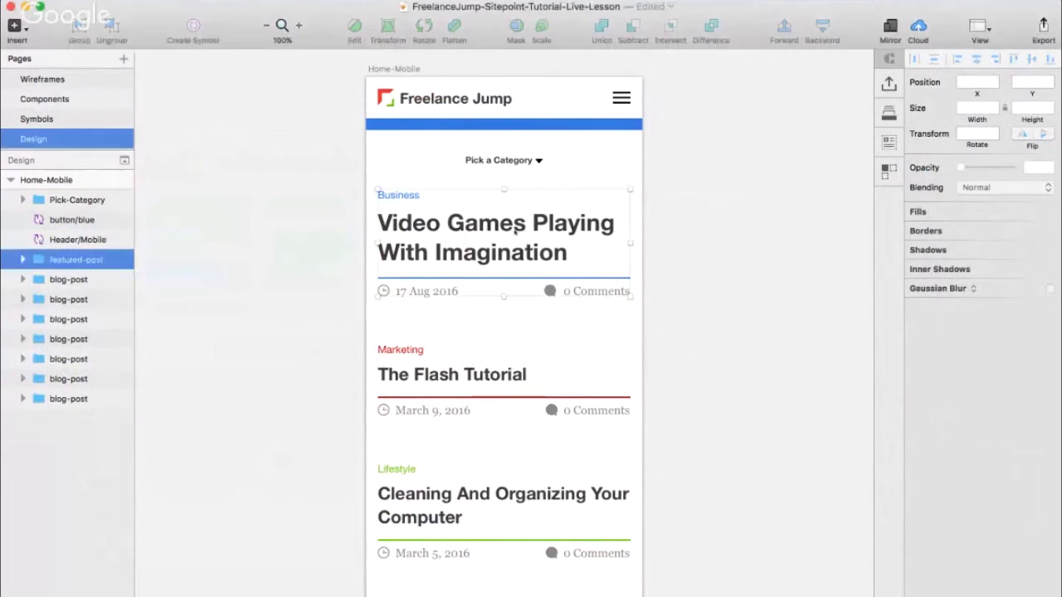
pyautogui.press('alt')
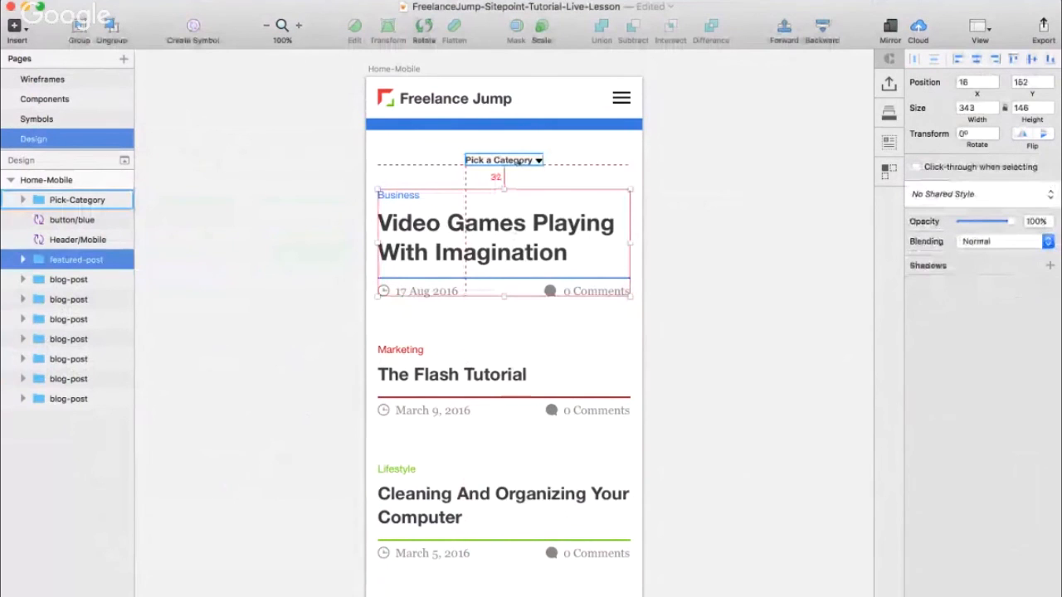
# - Review the Home-Mobile artboard down to the empty area below the Load More button
pyautogui.click(607, 173)
pyautogui.scroll(-1, 607, 174)
pyautogui.scroll(-4, 607, 173)
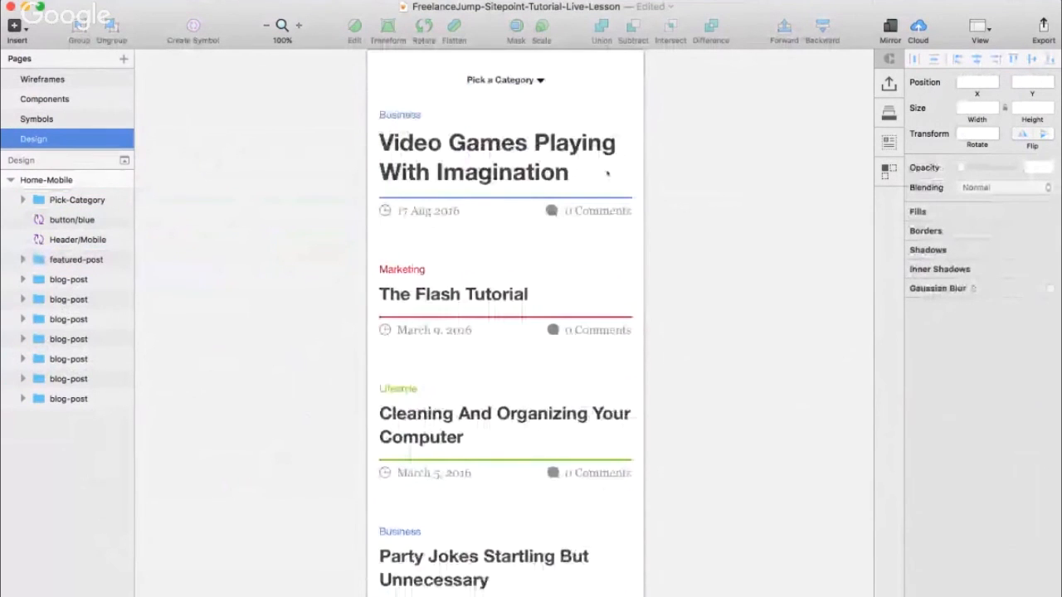
pyautogui.press('super+minus')
pyautogui.scroll(-15, 609, 171)
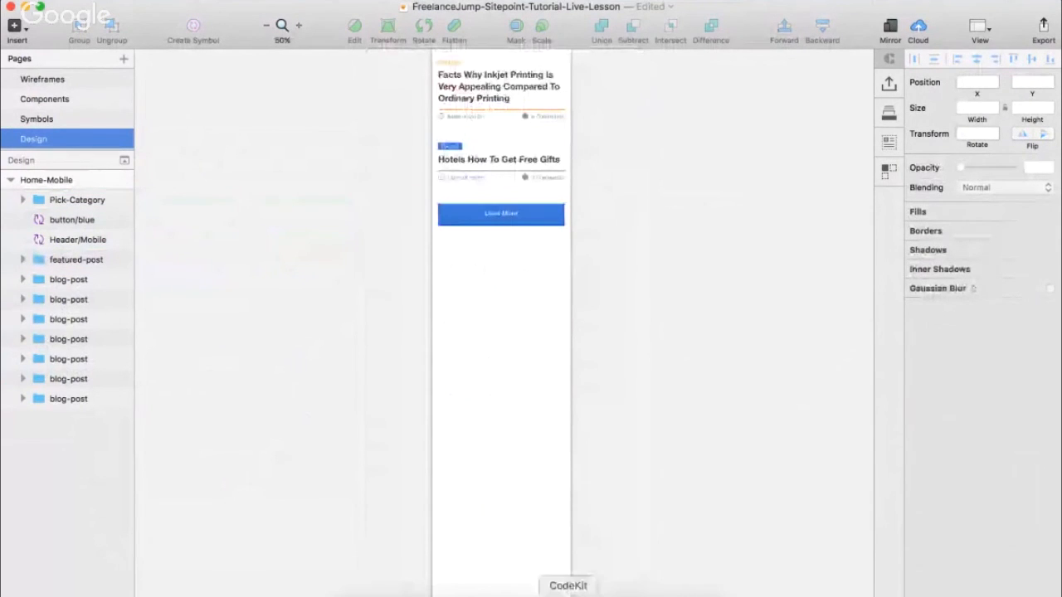
# - Switch to the FreelanceJump-Sitepoint-Tutorial document and select the Sidebar/mobile-partial symbol below the first artboard's Load More button
pyautogui.click(668, 596)
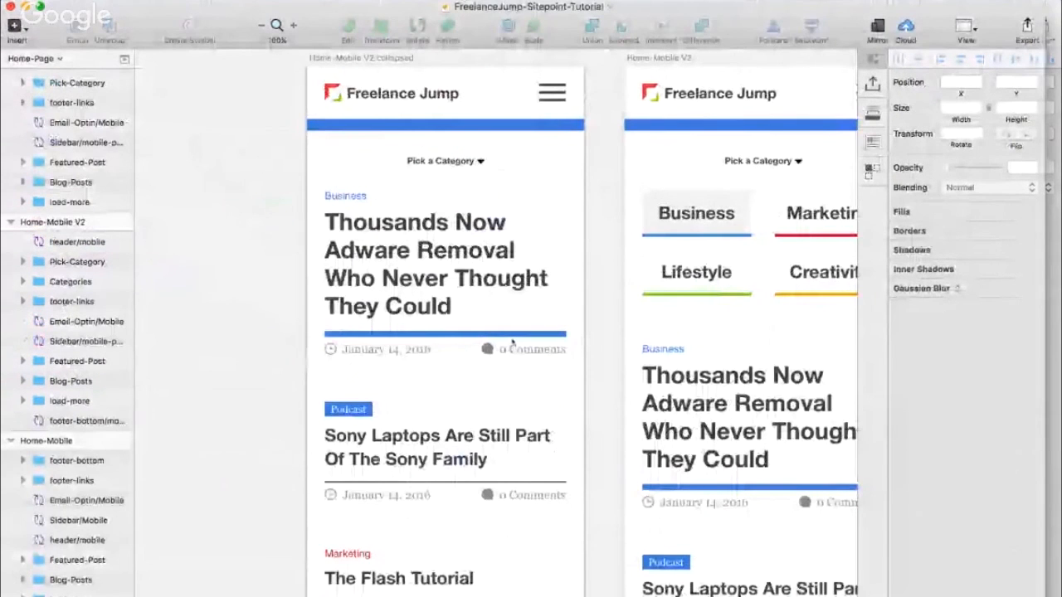
pyautogui.scroll(-10, 511, 342)
pyautogui.click(441, 172)
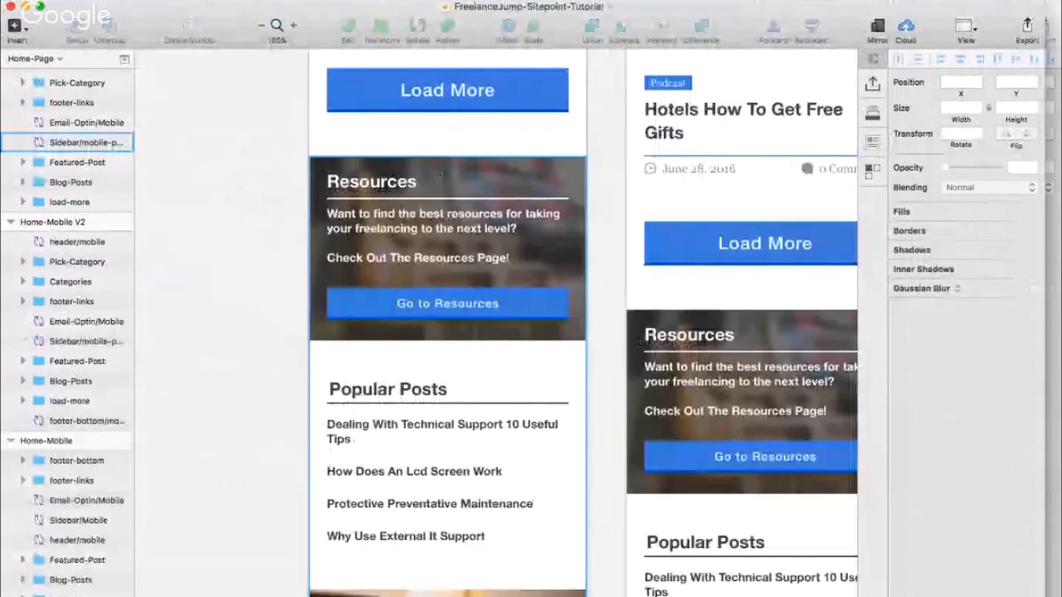
pyautogui.press('super+minus')
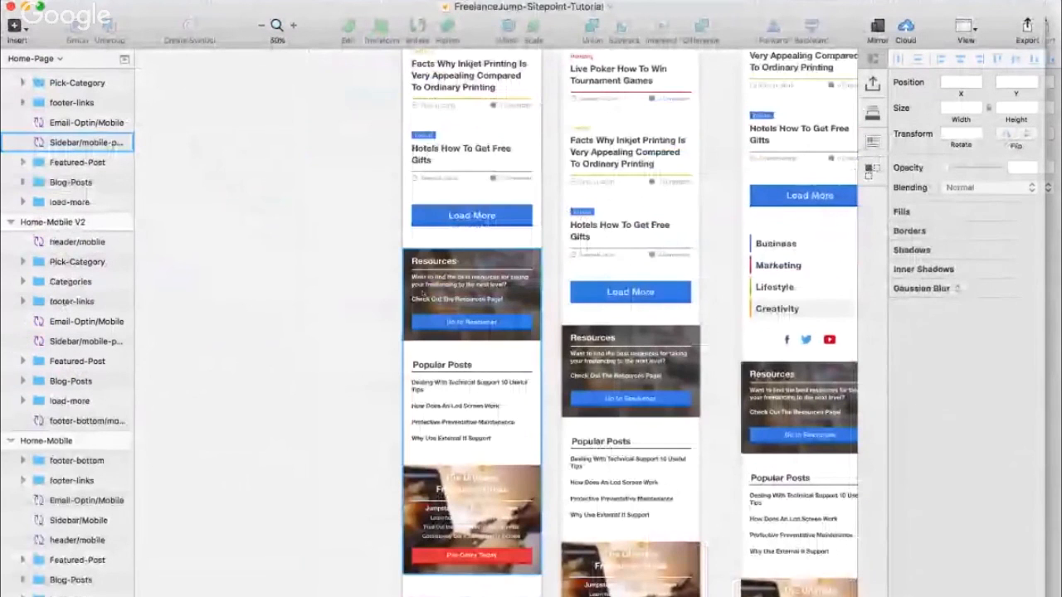
pyautogui.click(423, 295)
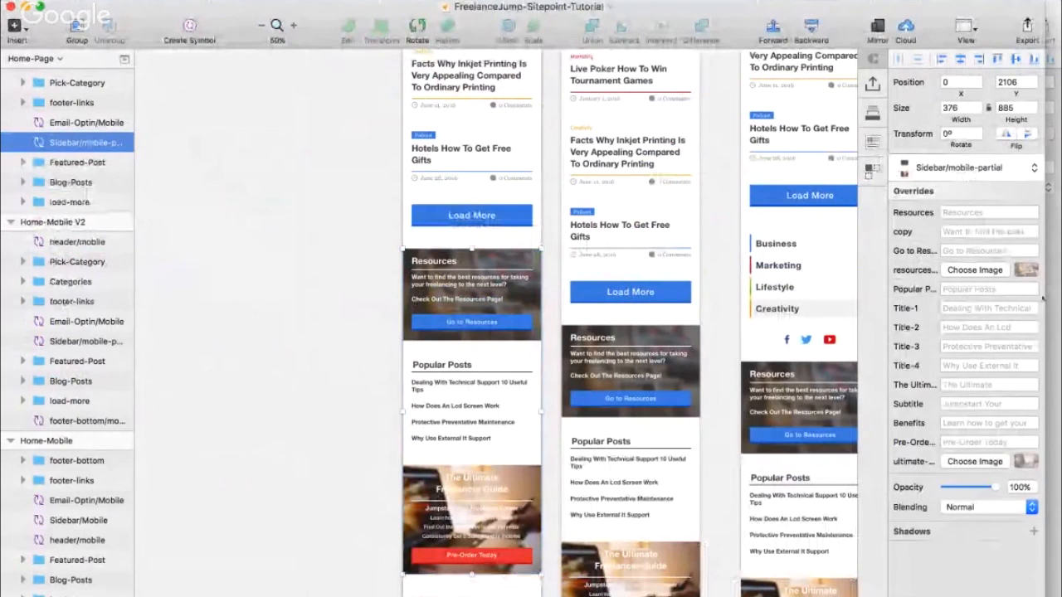
pyautogui.moveTo(1043, 297); pyautogui.dragTo(1060, 297)
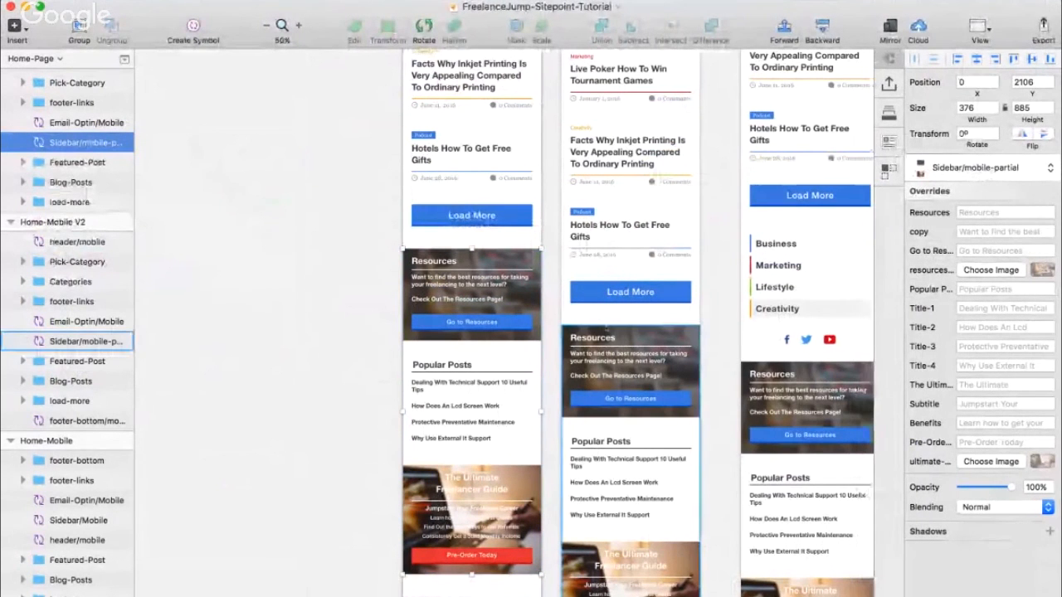
# - Override the Resources heading of the selected Sidebar/mobile-partial instance with "Free eBooks"
pyautogui.press('super+plus')
pyautogui.scroll(5, 606, 328)
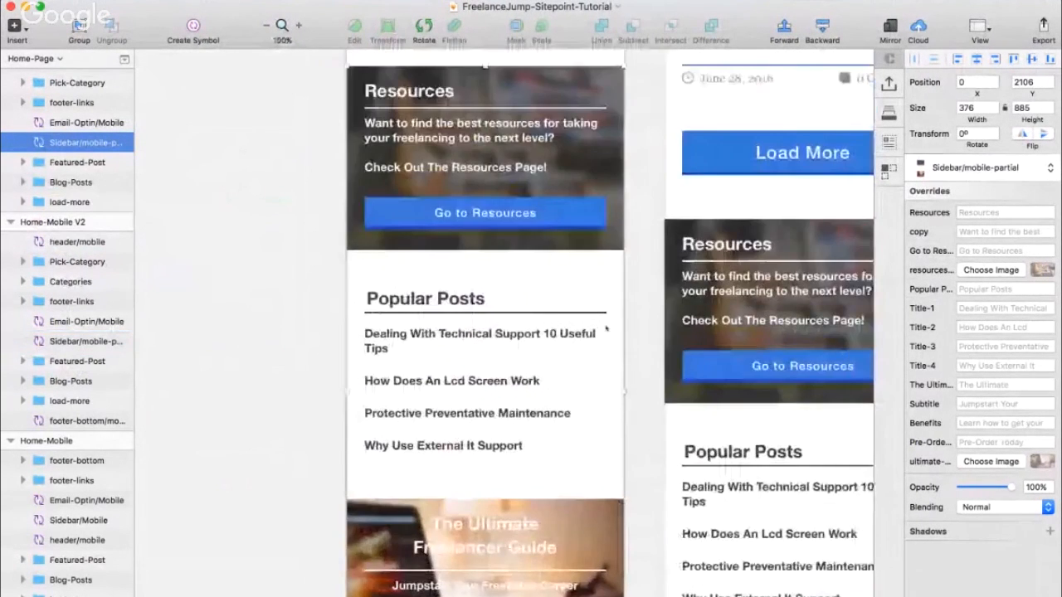
pyautogui.click(1007, 213)
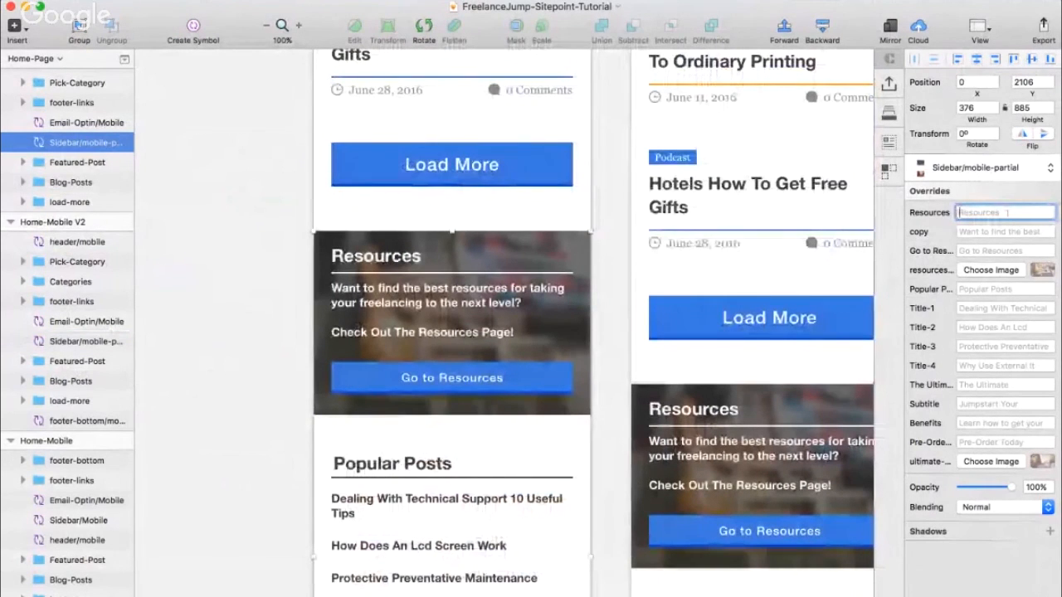
pyautogui.write('Free E')
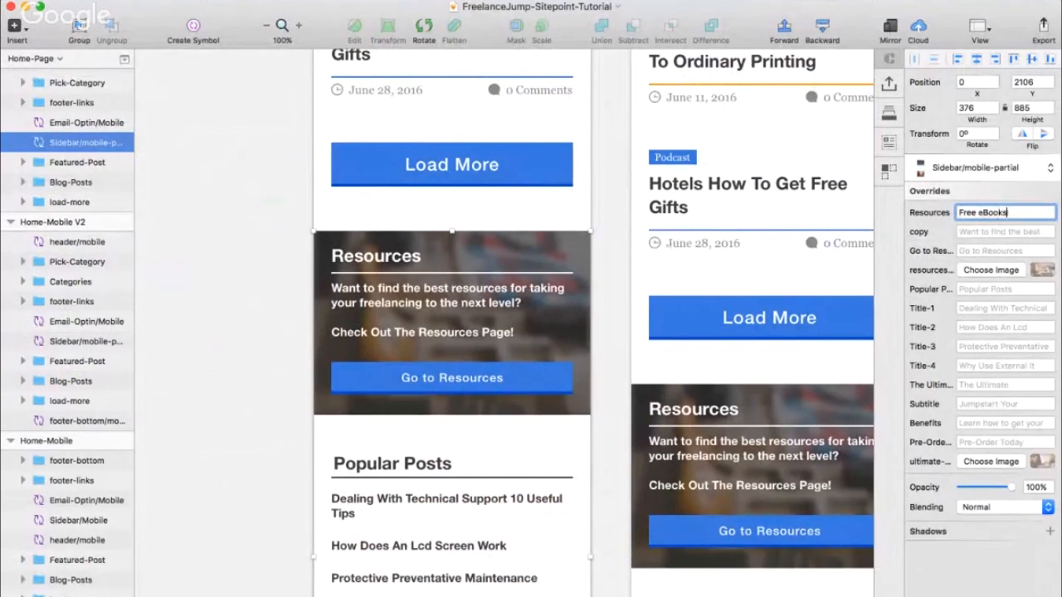
pyautogui.press('Return')
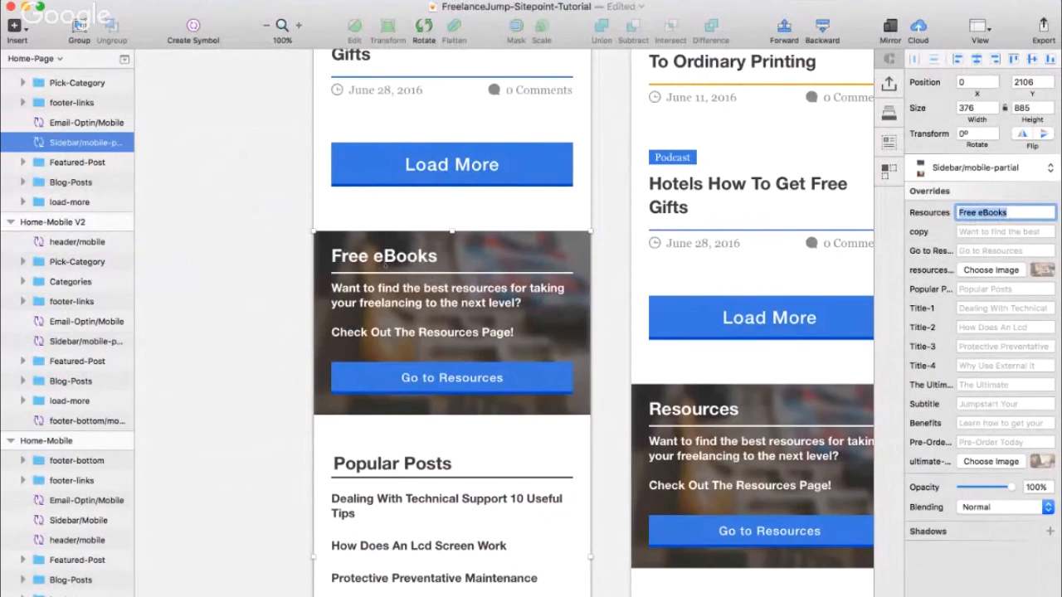
pyautogui.hscroll(1, 478, 303)
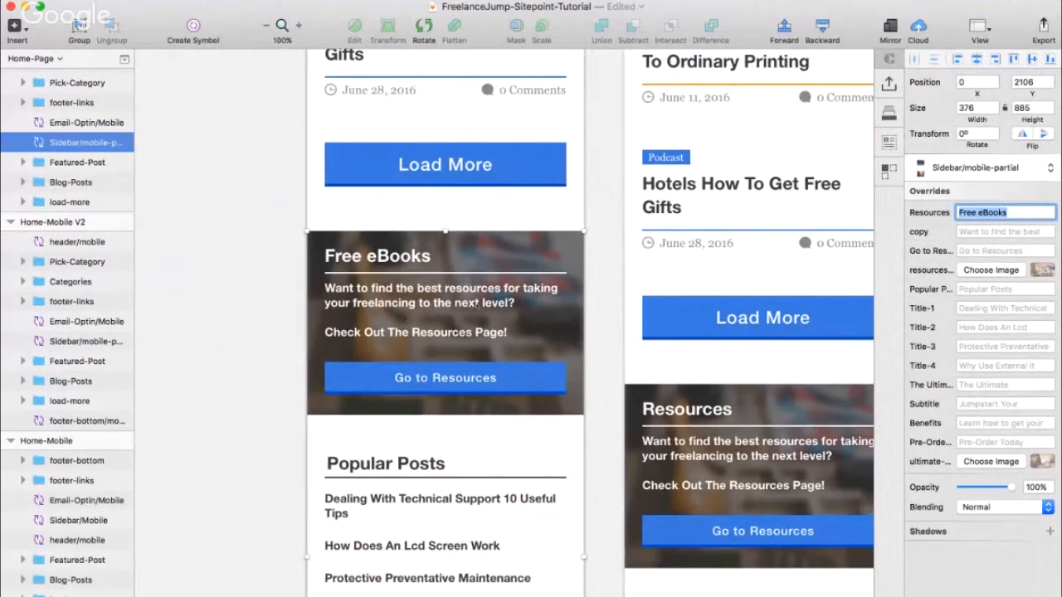
pyautogui.hscroll(5, 476, 303)
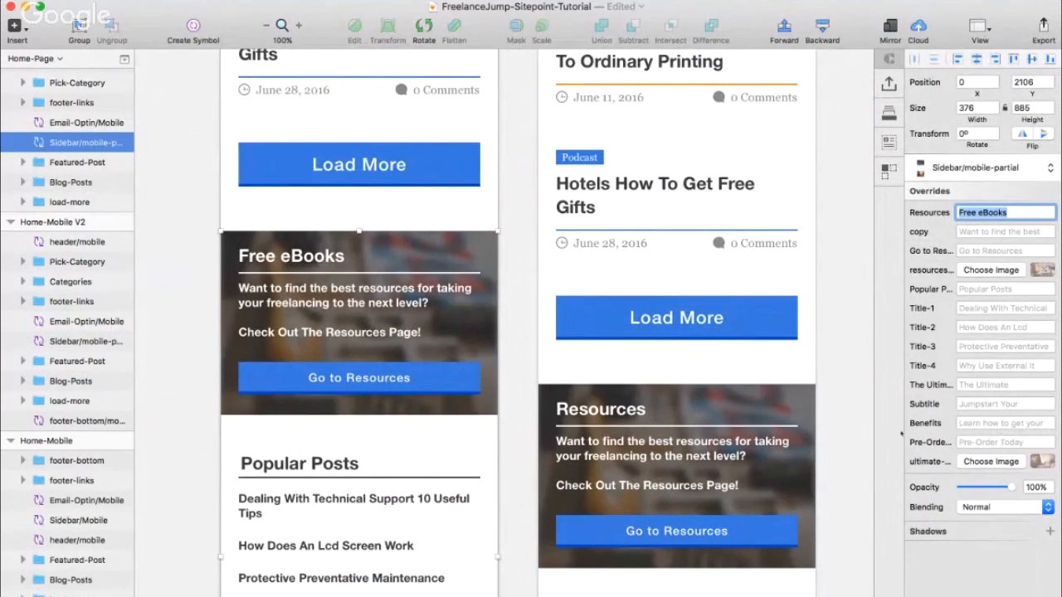
# - Override the Go to Resources button label of the same symbol instance with "Get Your eBook", leaving nothing selected
pyautogui.click(389, 296)
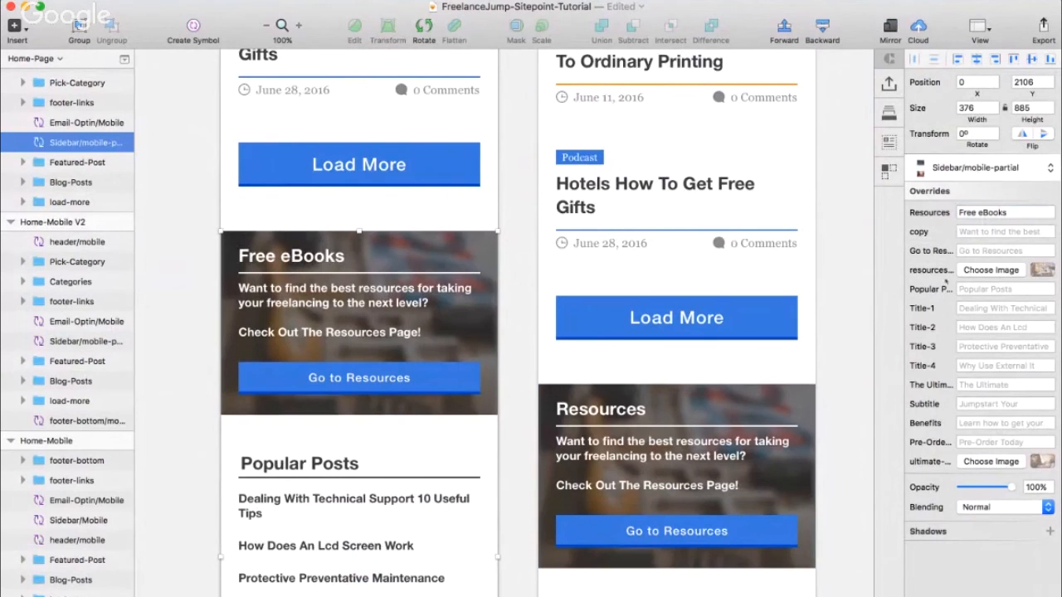
pyautogui.click(986, 251)
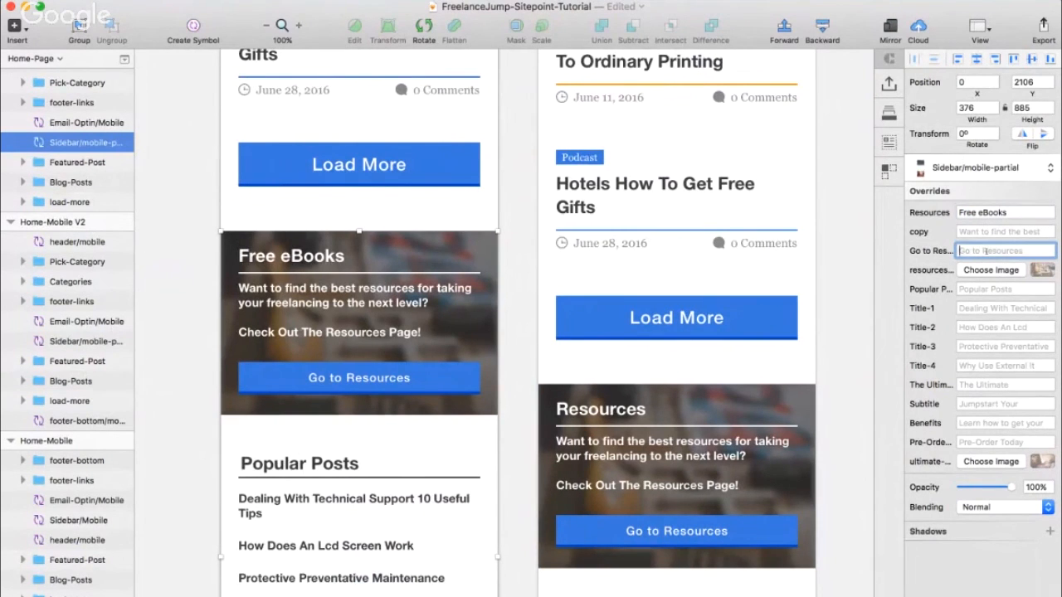
pyautogui.write('Get Your eBook')
pyautogui.press('Return')
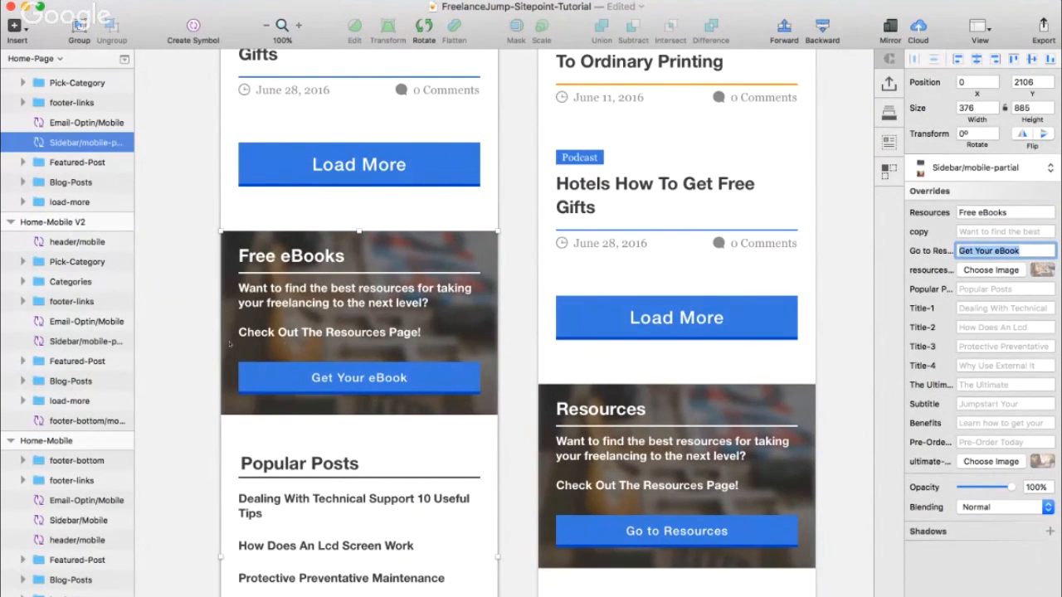
pyautogui.click(213, 395)
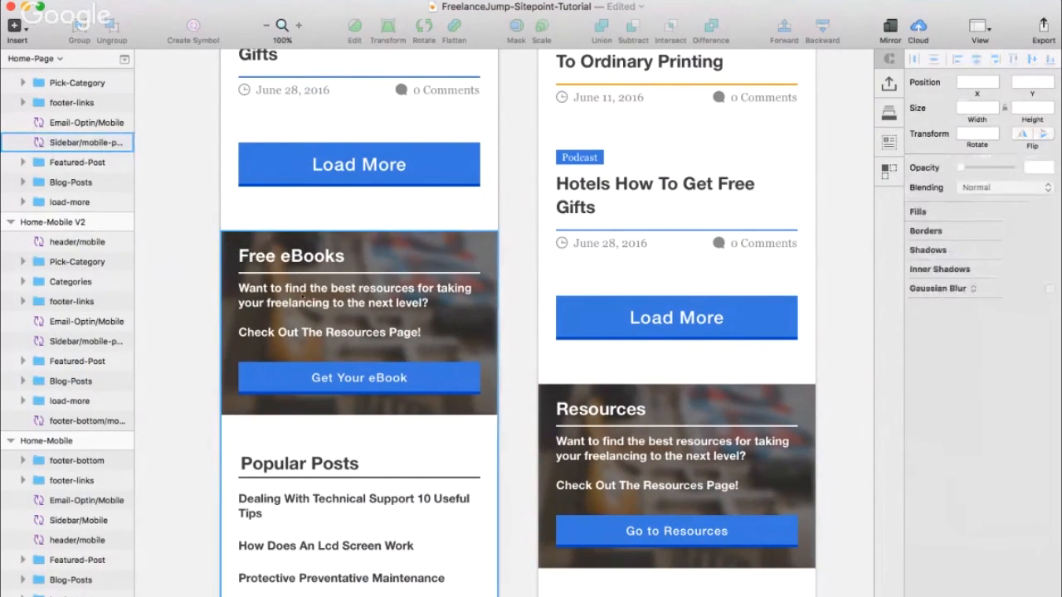
# - Open the Sidebar/mobile-partial symbol master, examine the layers of its Resources group, and return to the Live-Lesson document
pyautogui.doubleClick(300, 302)
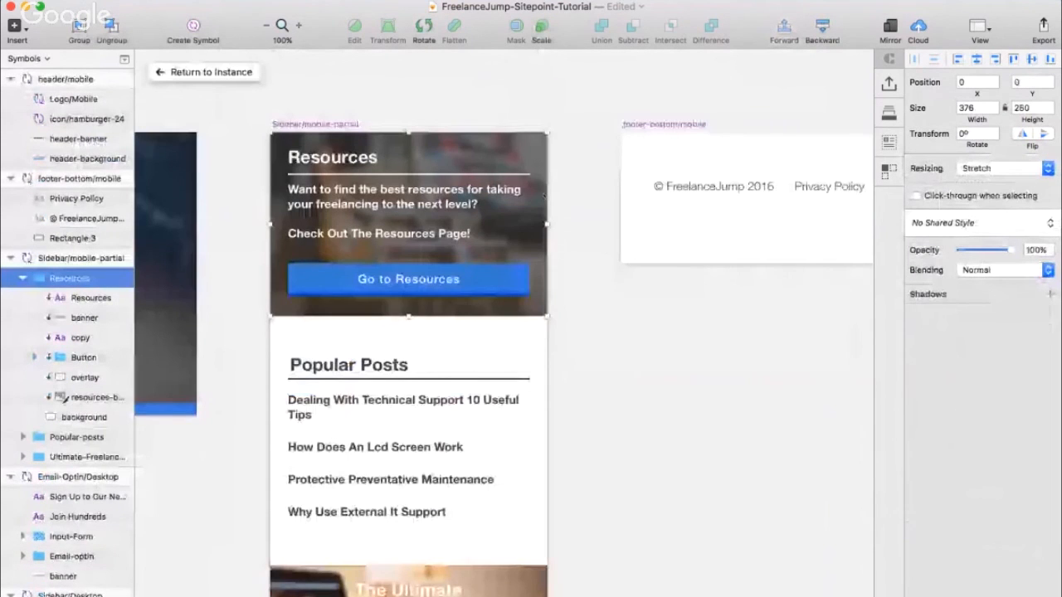
pyautogui.press('super+minus')
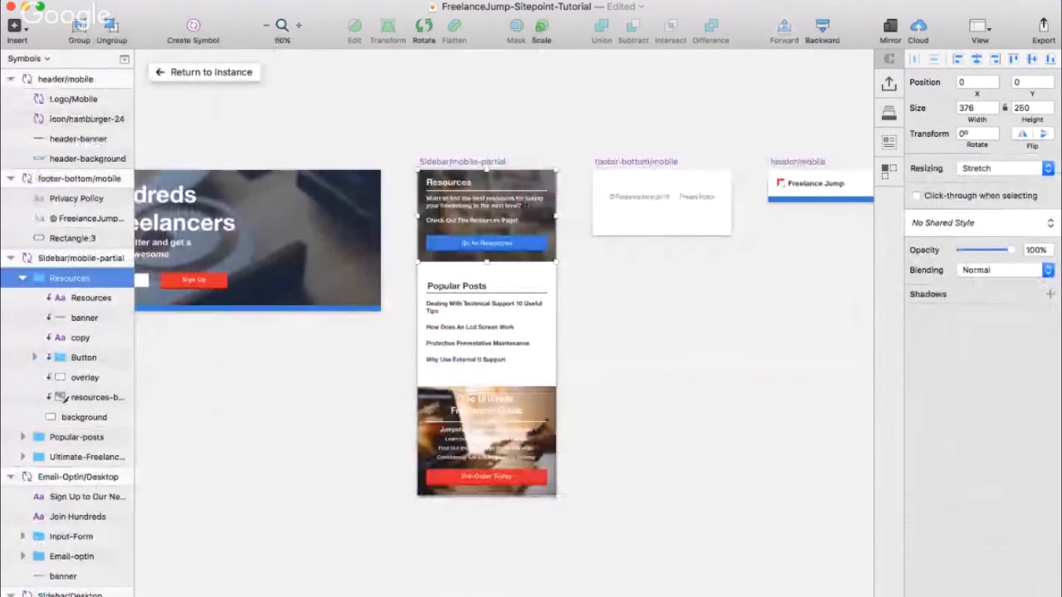
pyautogui.scroll(5, 504, 345)
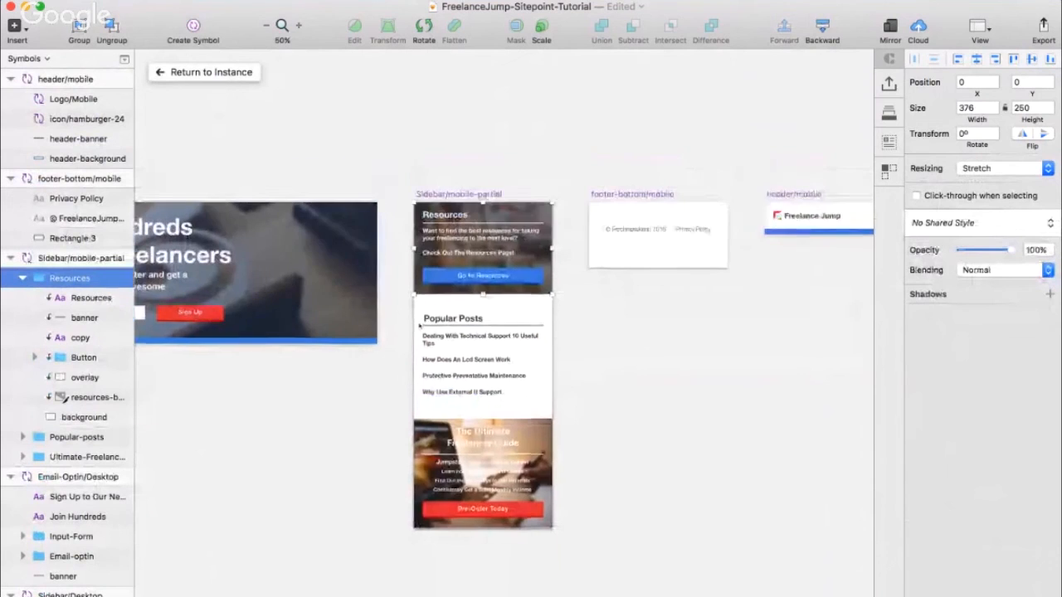
pyautogui.press('super+plus')
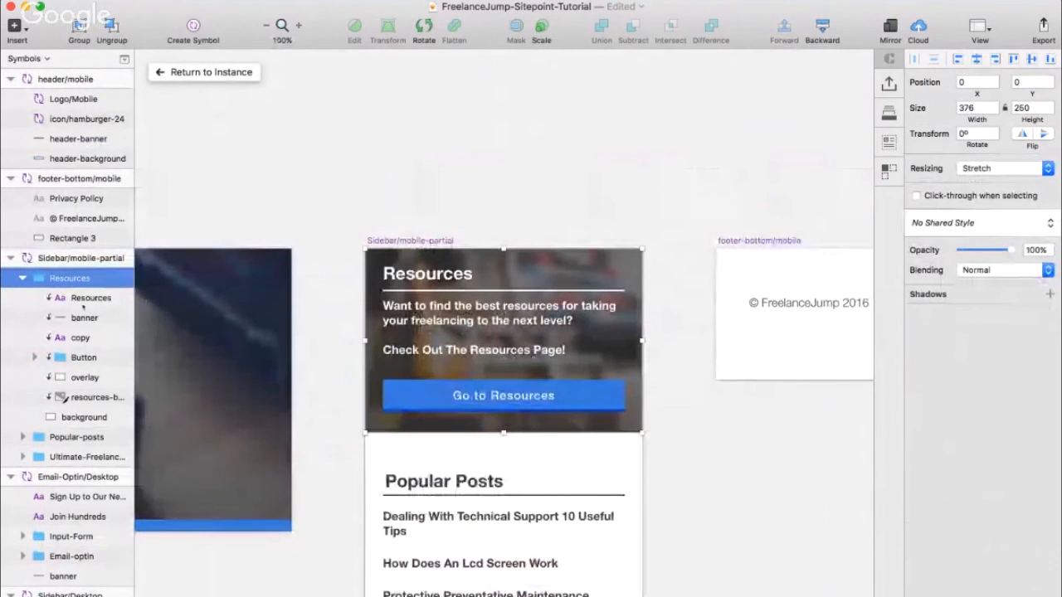
pyautogui.click(88, 299)
pyautogui.click(84, 318)
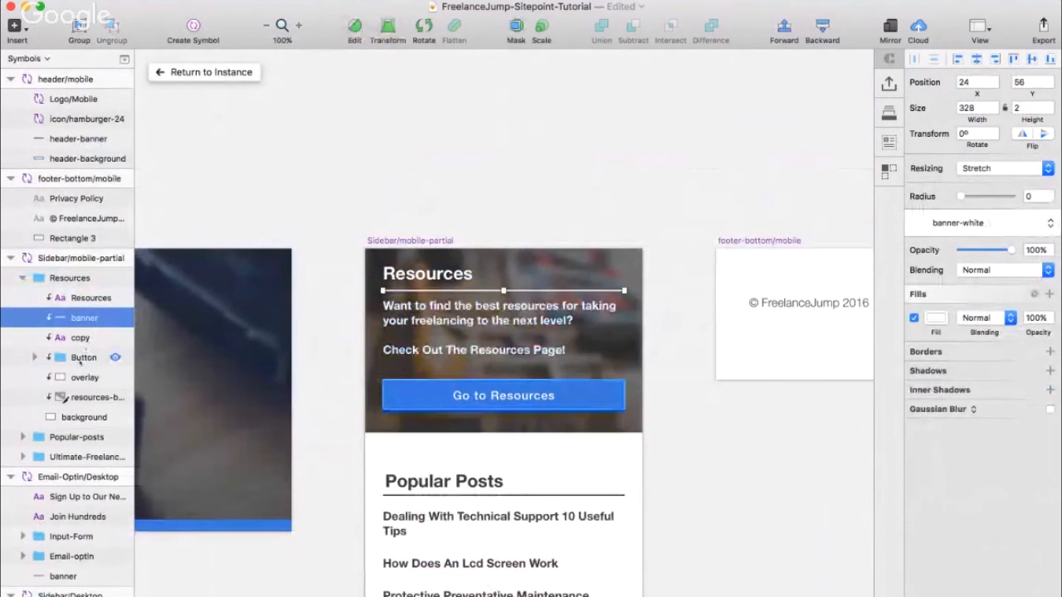
pyautogui.click(83, 358)
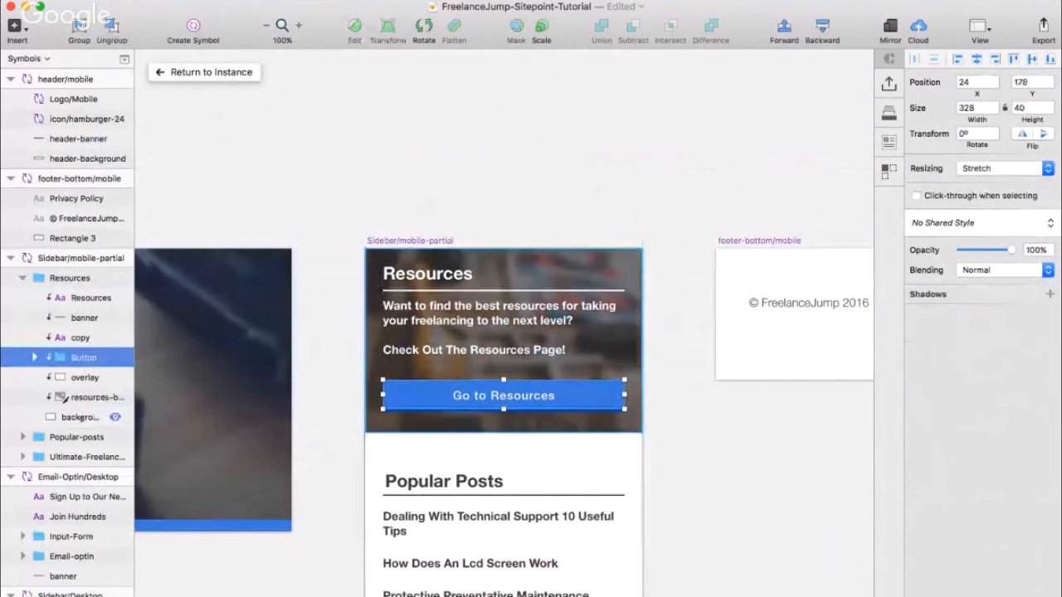
pyautogui.click(83, 398)
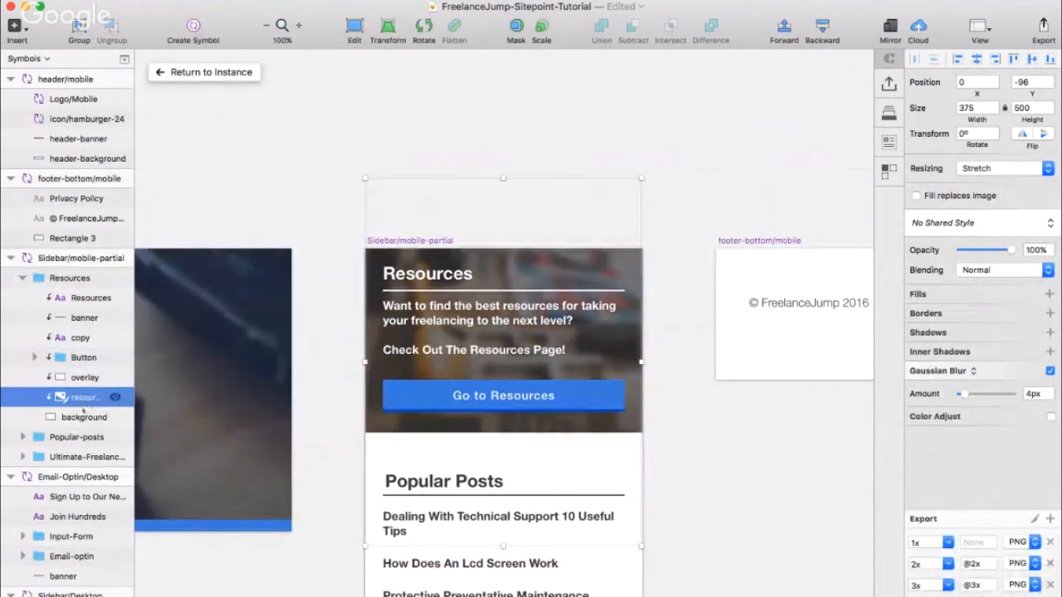
pyautogui.click(83, 417)
pyautogui.click(474, 139)
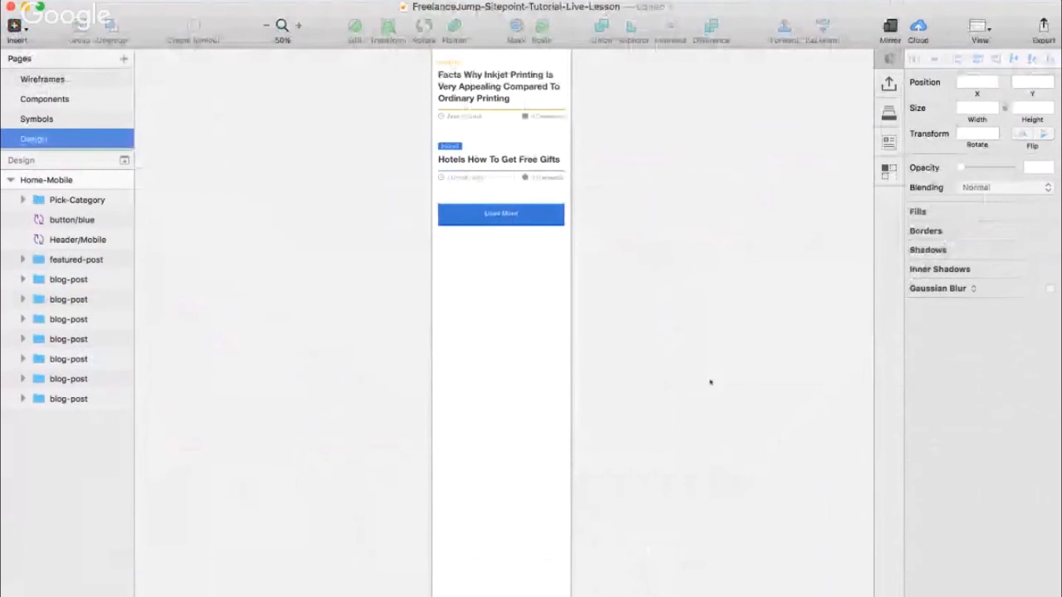
# - Draw a rectangle about 351 × 148 px below the Load More button, near X 5, Y 1839
pyautogui.press('super+plus')
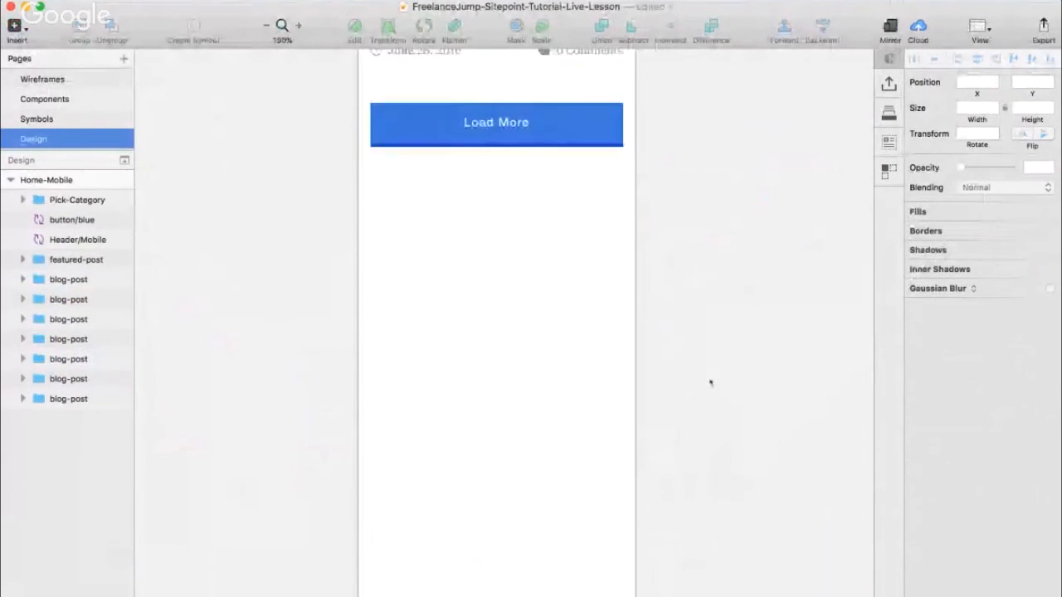
pyautogui.moveTo(375, 249); pyautogui.dragTo(635, 363)
pyautogui.moveTo(509, 319)
pyautogui.mouseDown()
pyautogui.moveTo(492, 320)
pyautogui.moveTo(502, 318)
pyautogui.mouseUp()
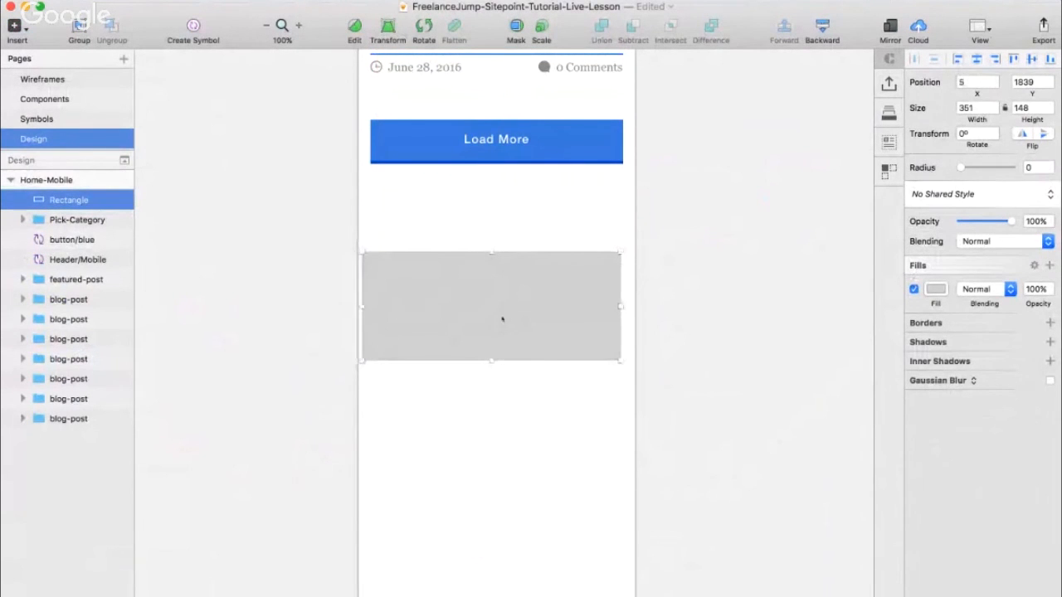
pyautogui.click(974, 82)
pyautogui.press('Tab')
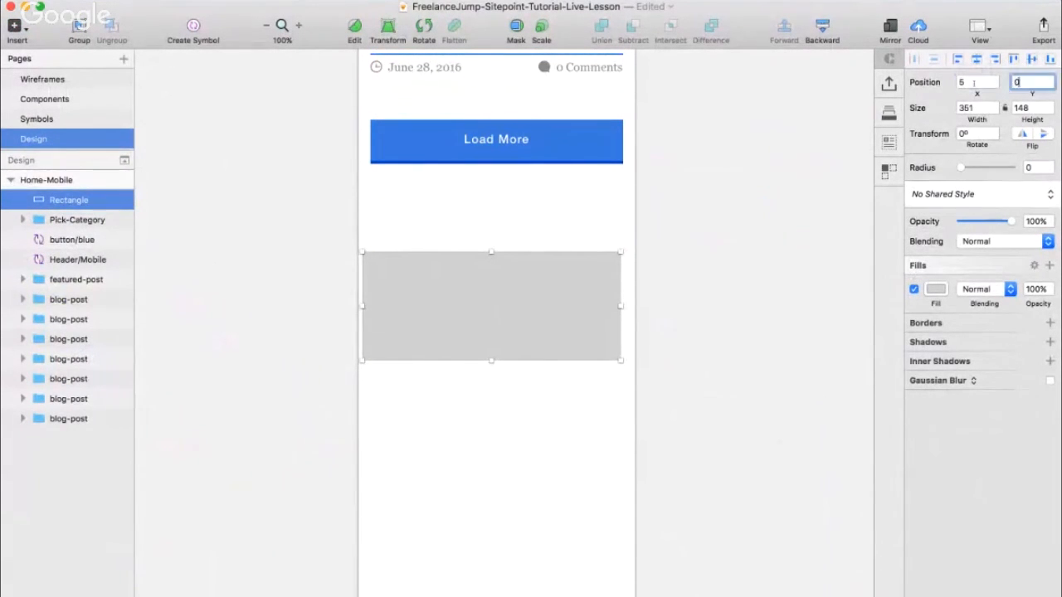
pyautogui.write('0')
pyautogui.press('Return')
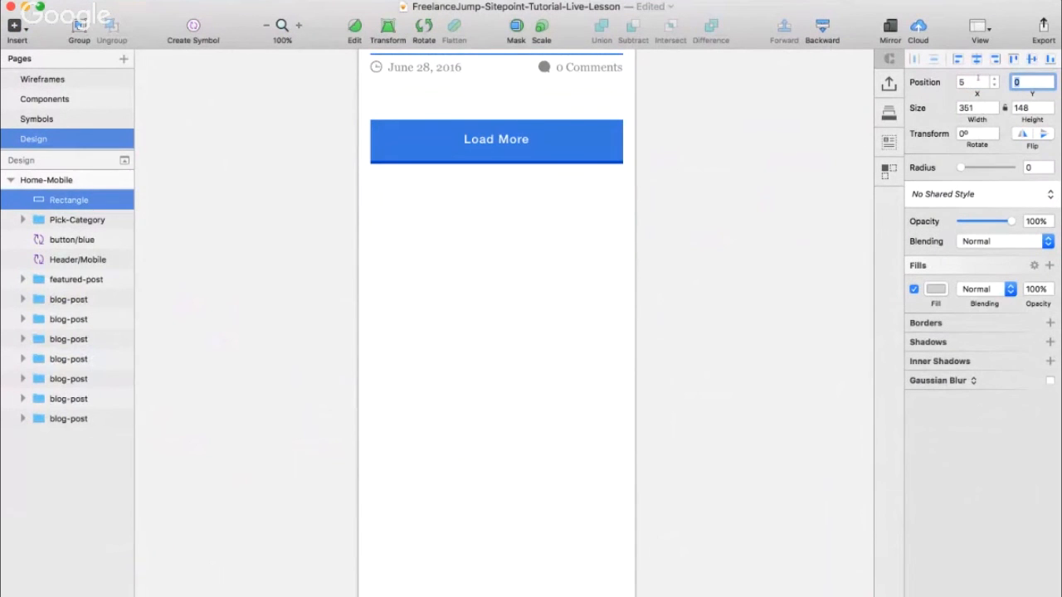
pyautogui.press('super+z')
# - Set the rectangle's X position to 0 and stretch it to the artboard's full 375 px width and about 278 px height
pyautogui.click(974, 82)
pyautogui.write('0')
pyautogui.press('Return')
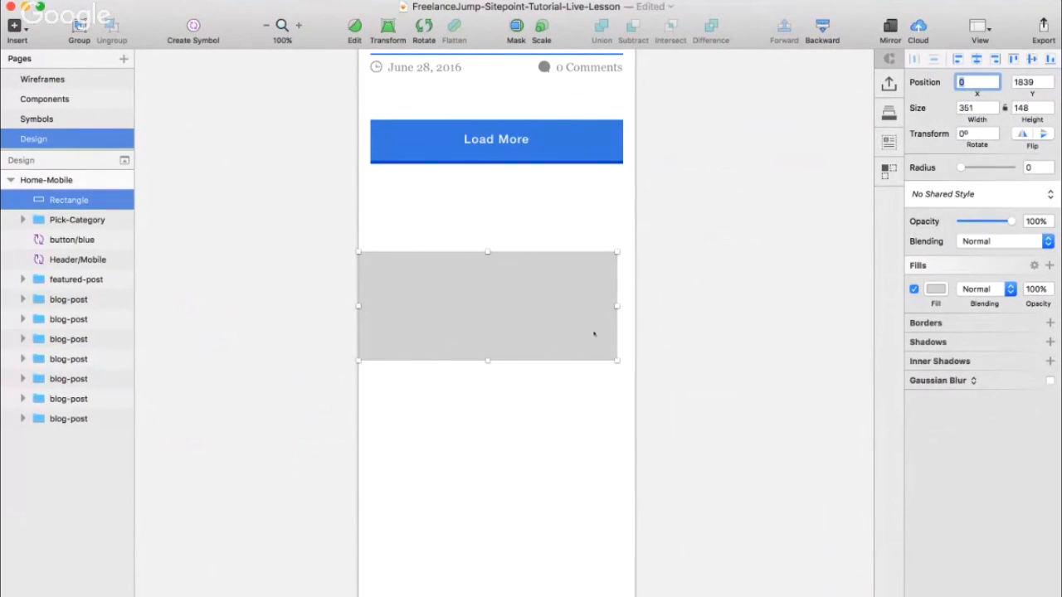
pyautogui.moveTo(617, 305); pyautogui.dragTo(636, 306)
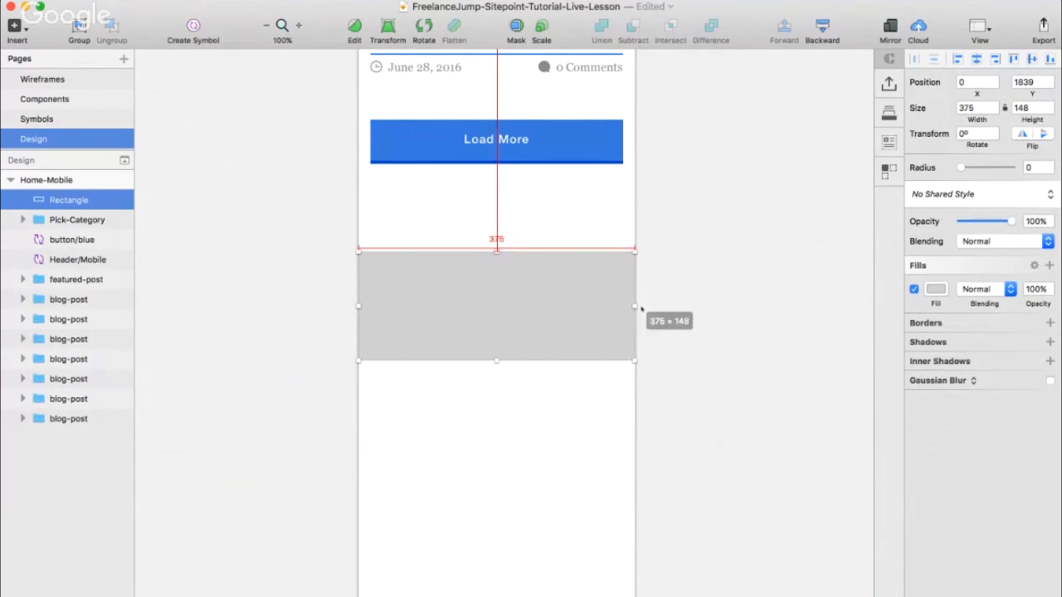
pyautogui.moveTo(496, 360); pyautogui.dragTo(508, 448)
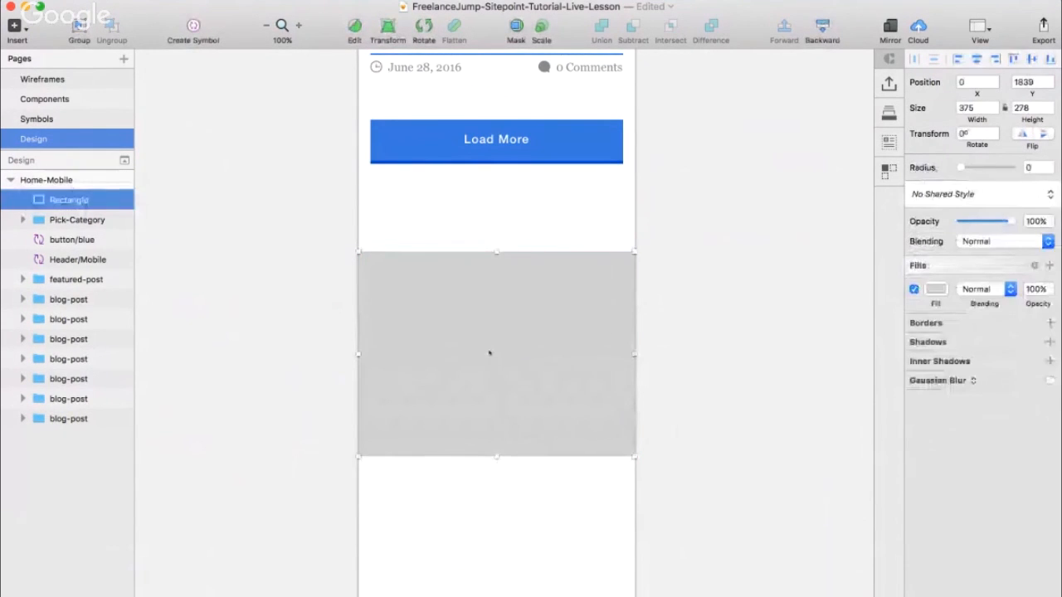
# - Group the rectangle and rename the group Resources
pyautogui.press('super+g')
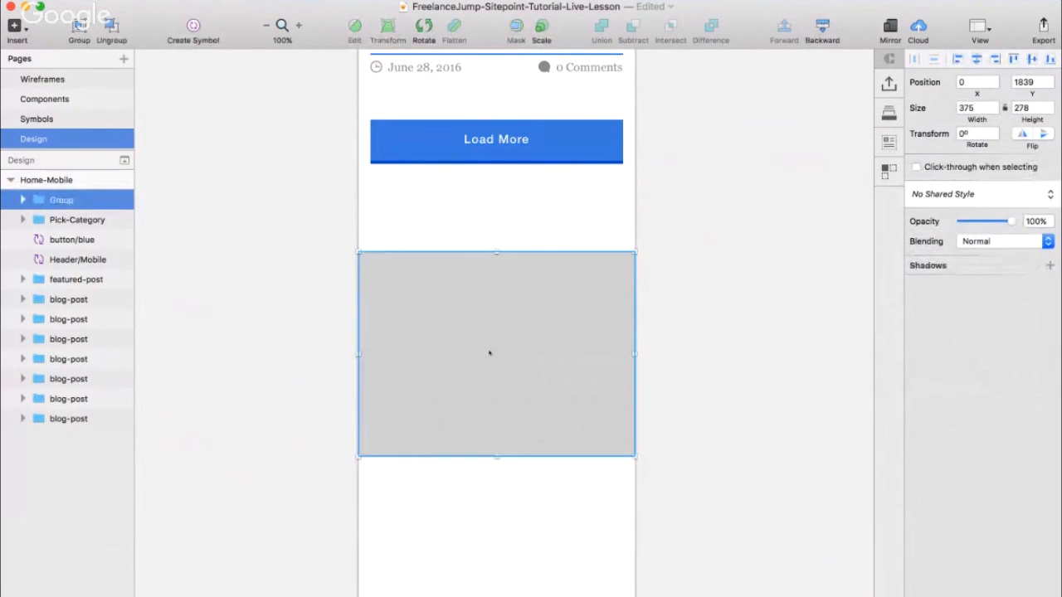
pyautogui.press('super+r')
pyautogui.write('Re')
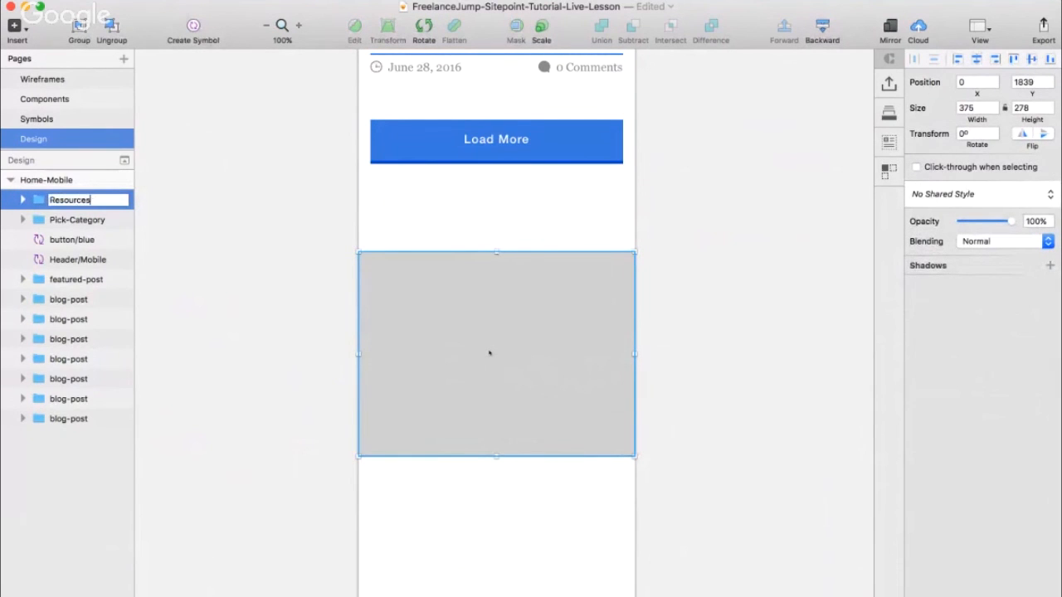
pyautogui.write('sources')
pyautogui.press('Return')
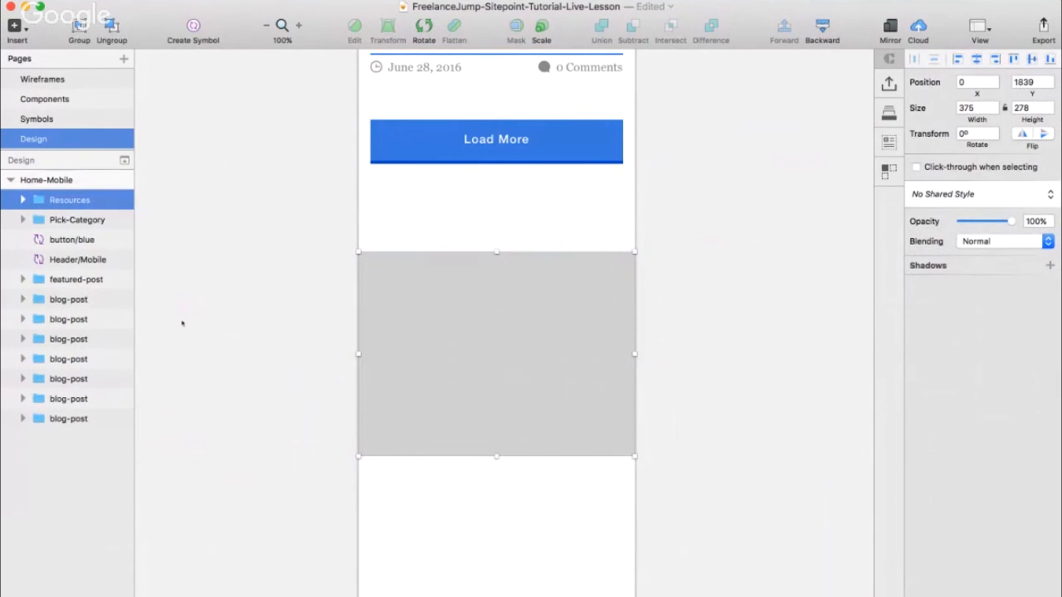
# - Send the Resources group to the back of the Home-Mobile layers and rename its rectangle mask
pyautogui.press('ctrl+alt+super+Down')
pyautogui.click(21, 419)
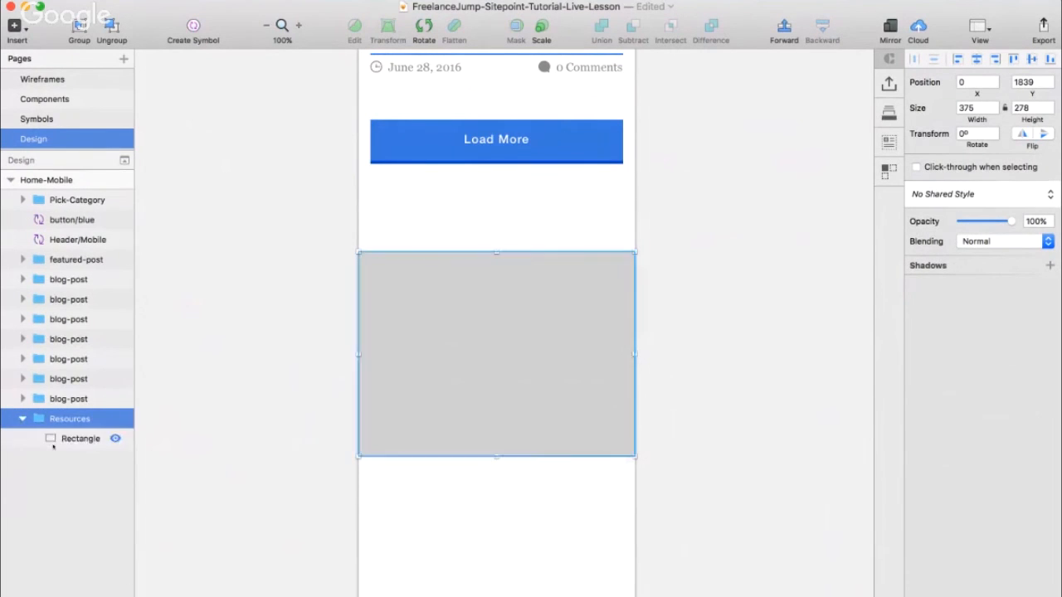
pyautogui.doubleClick(51, 438)
pyautogui.write('mask')
pyautogui.press('Return')
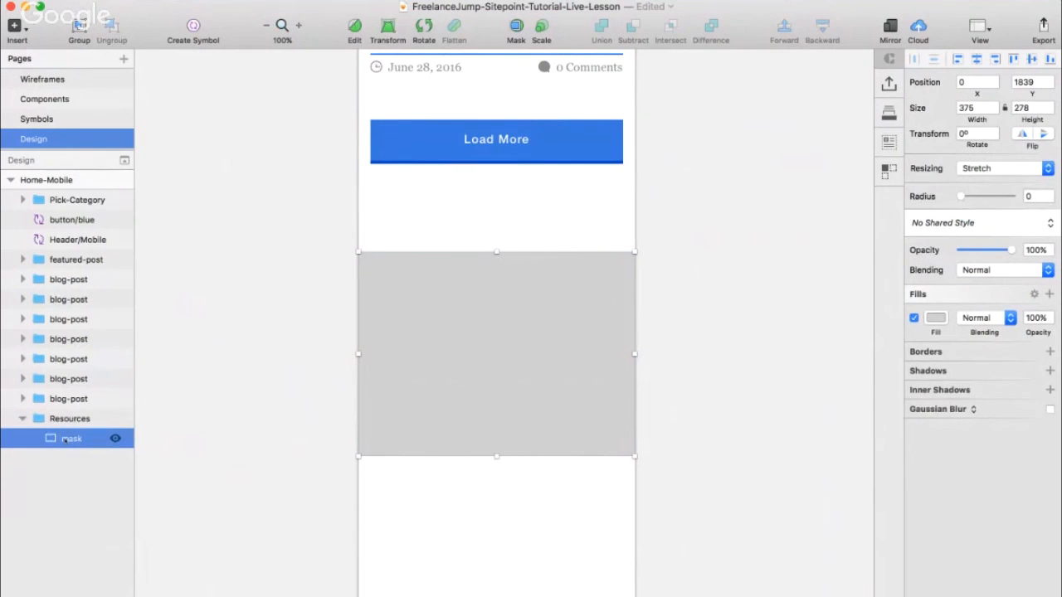
# - Duplicate the mask rectangle inside the Resources group and rename the copy overlay
pyautogui.doubleClick(64, 439)
pyautogui.write('overlay')
pyautogui.press('Return')
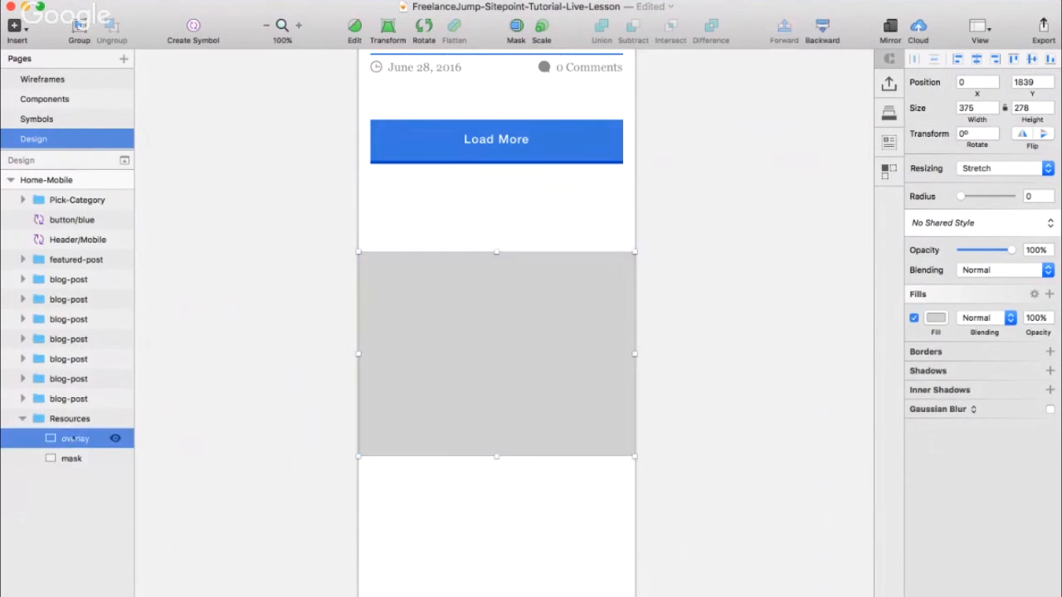
# - Add a text layer reading Resources near the upper-left corner of the gray block
pyautogui.press('r')
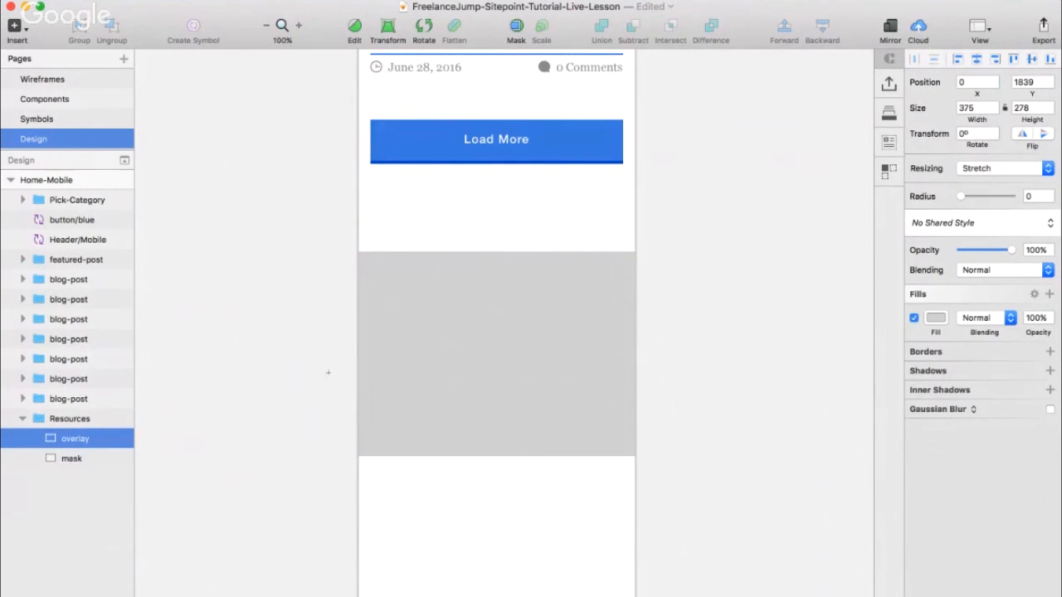
pyautogui.press('t')
pyautogui.click(398, 288)
pyautogui.write('Resourc')
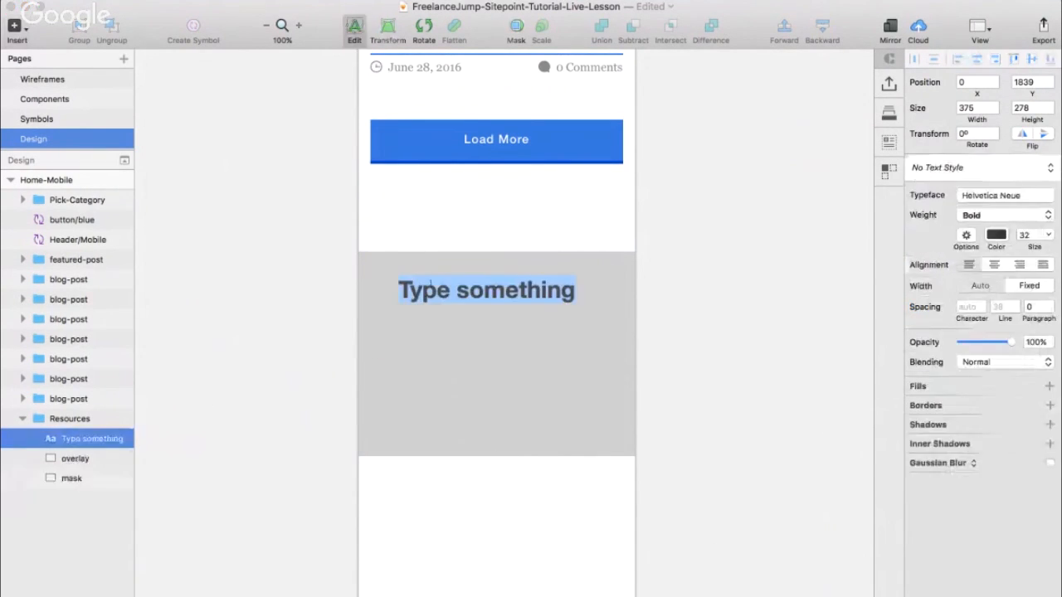
pyautogui.write('es')
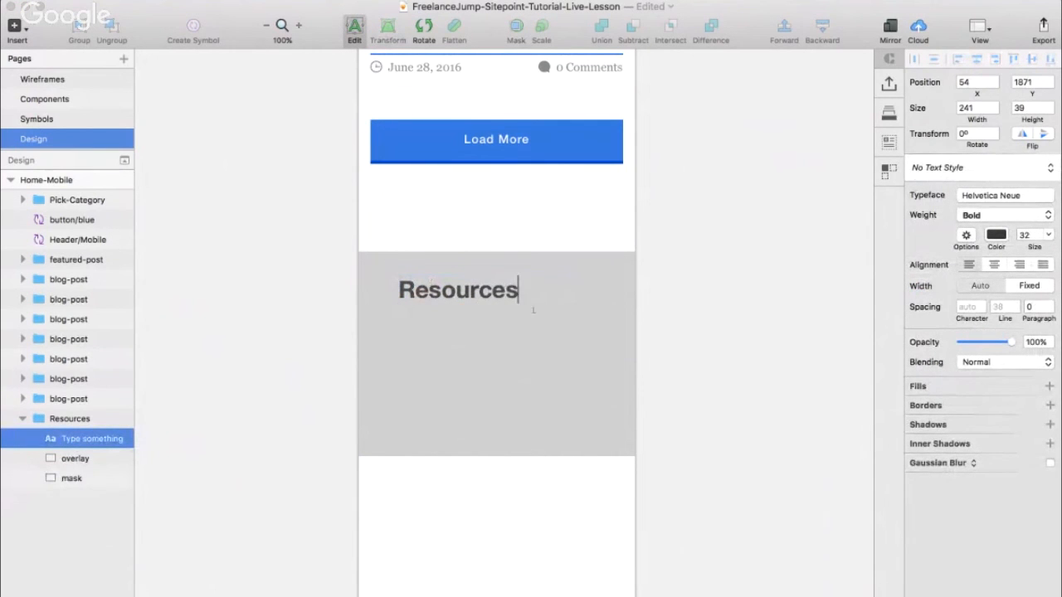
pyautogui.press('Escape')
# - Check the reference Sidebar/mobile-partial symbol for the Resources heading's text style and the white divider's style and spacing
pyautogui.click(1027, 169)
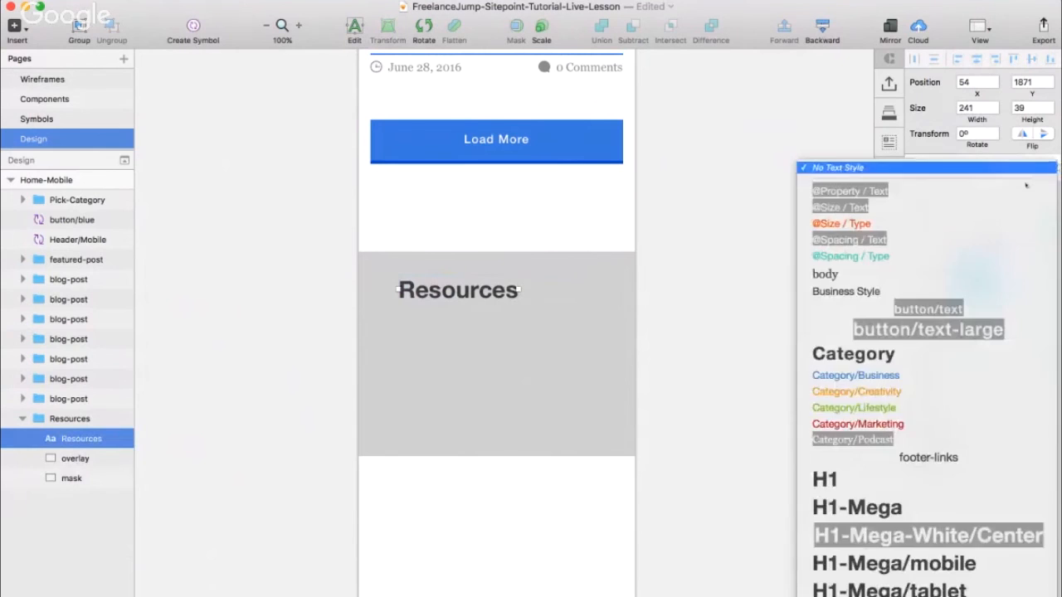
pyautogui.scroll(-5, 913, 406)
pyautogui.scroll(2, 830, 373)
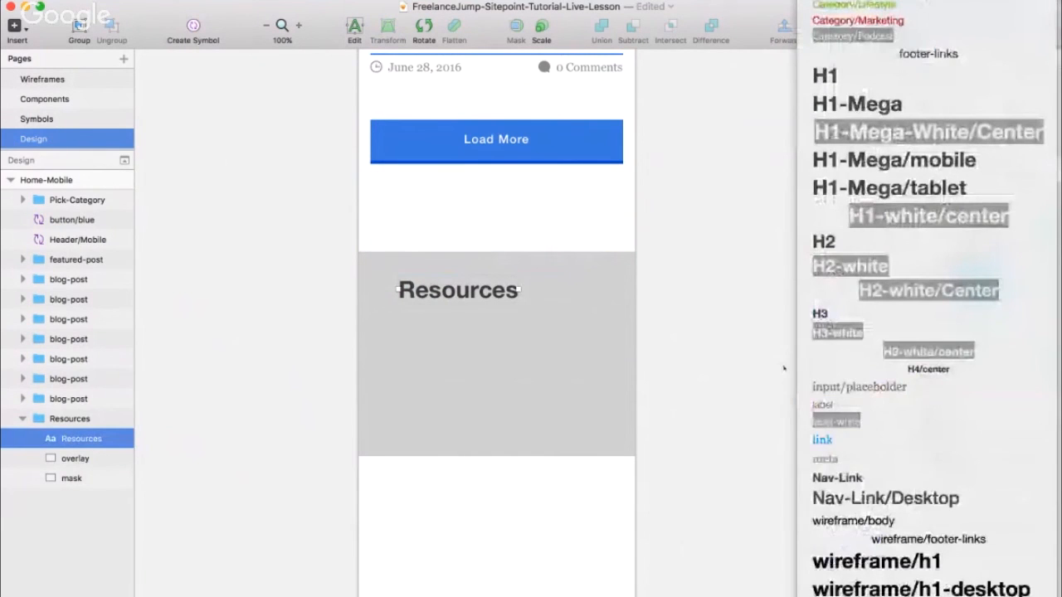
pyautogui.click(782, 367)
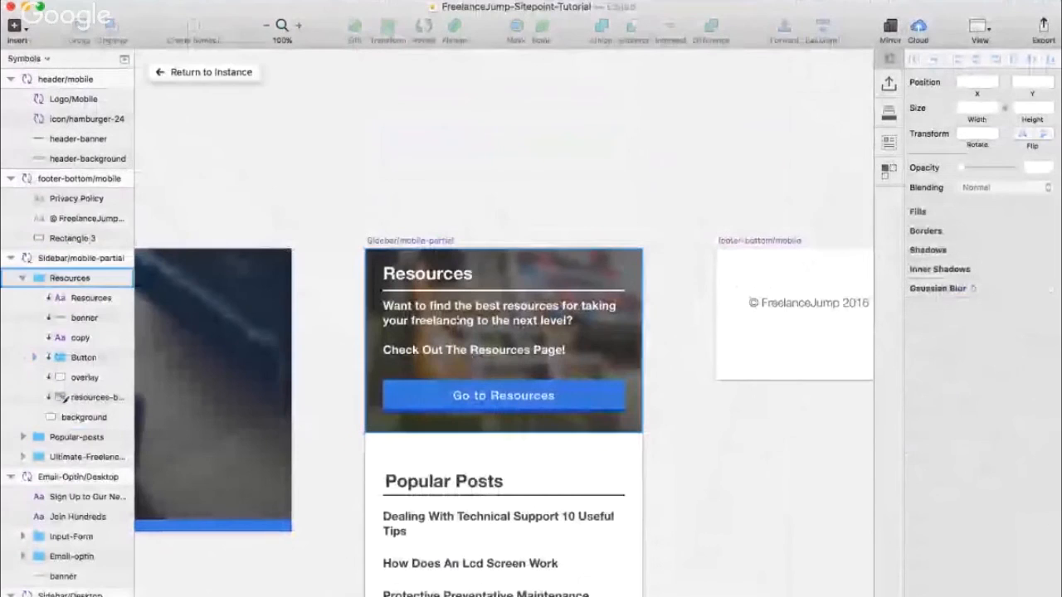
pyautogui.click(473, 273)
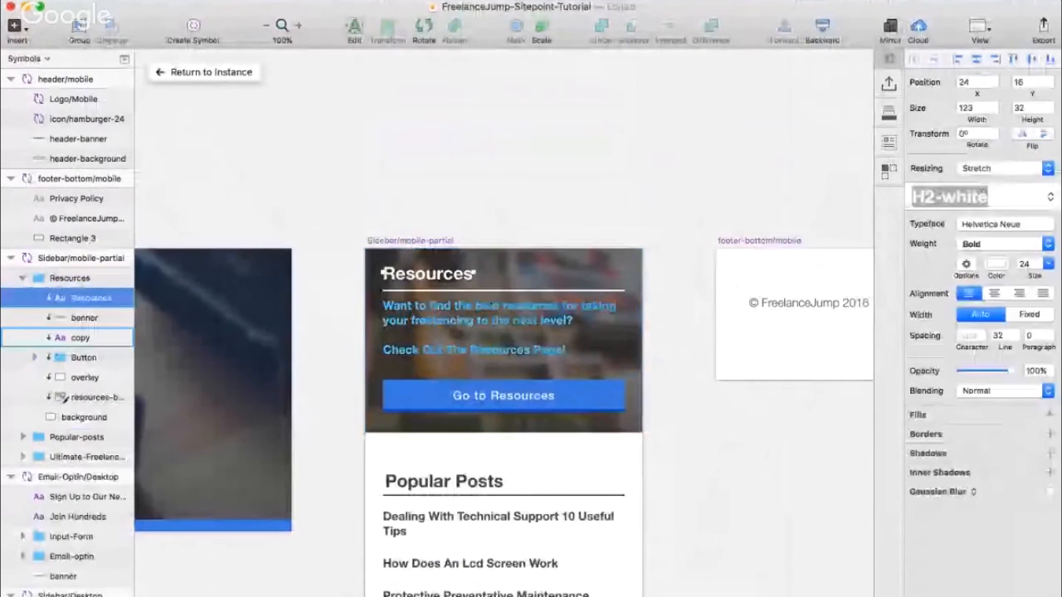
pyautogui.click(81, 337)
pyautogui.click(600, 158)
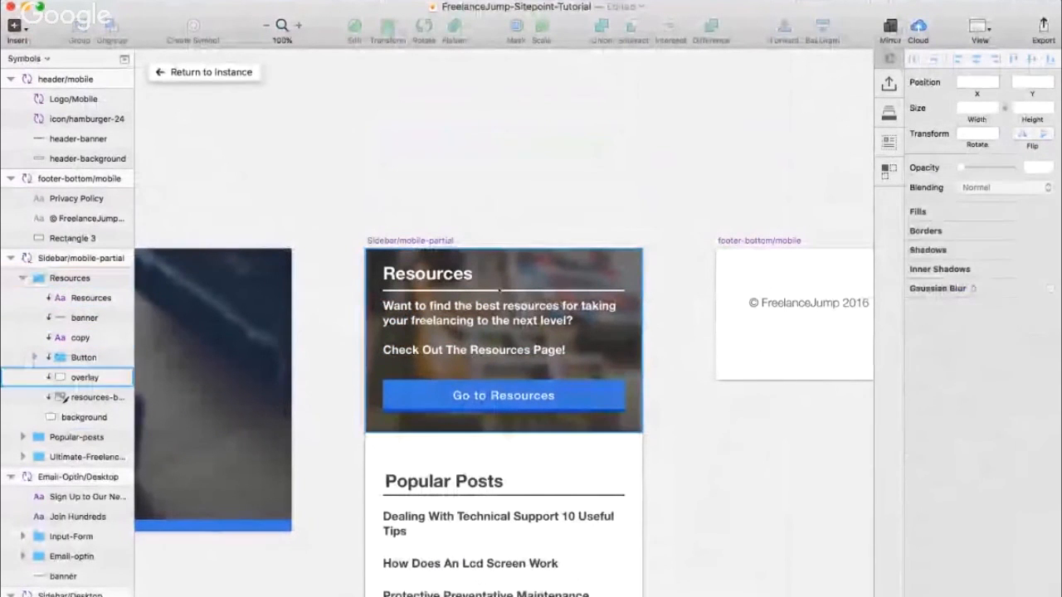
pyautogui.click(500, 290)
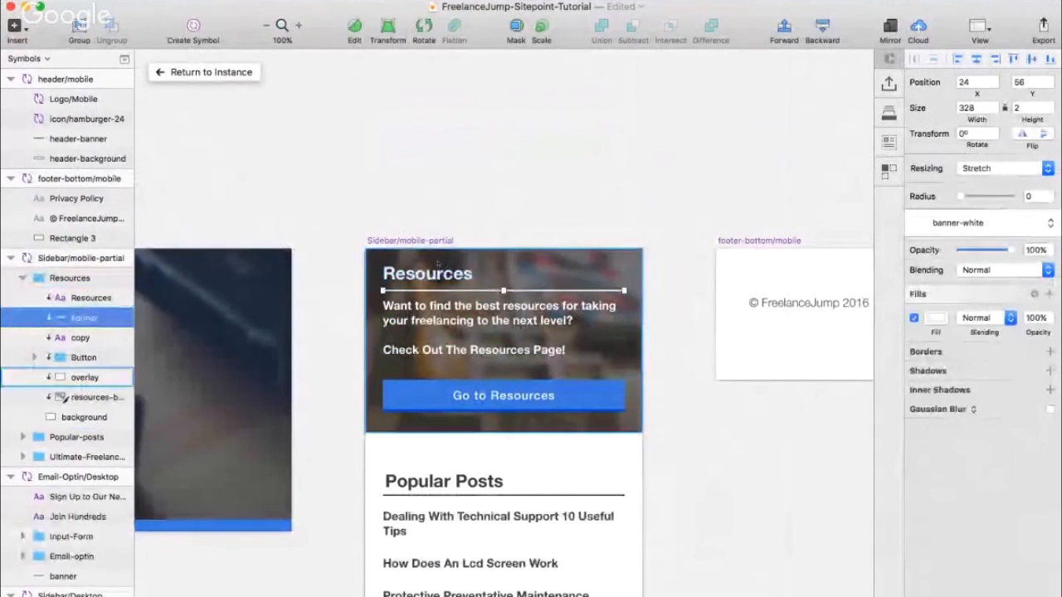
pyautogui.press('alt')
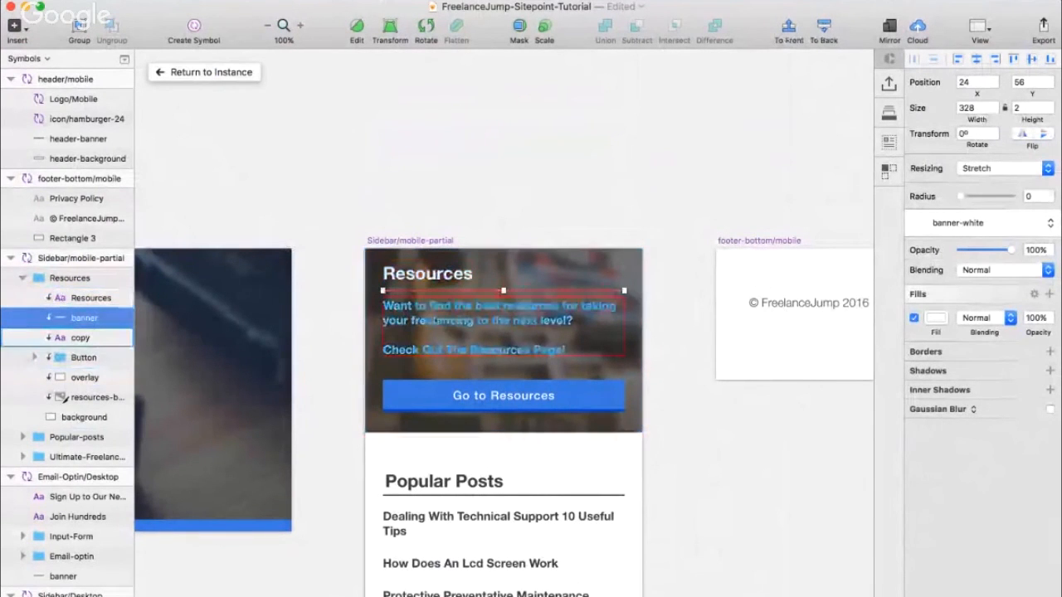
pyautogui.click(447, 212)
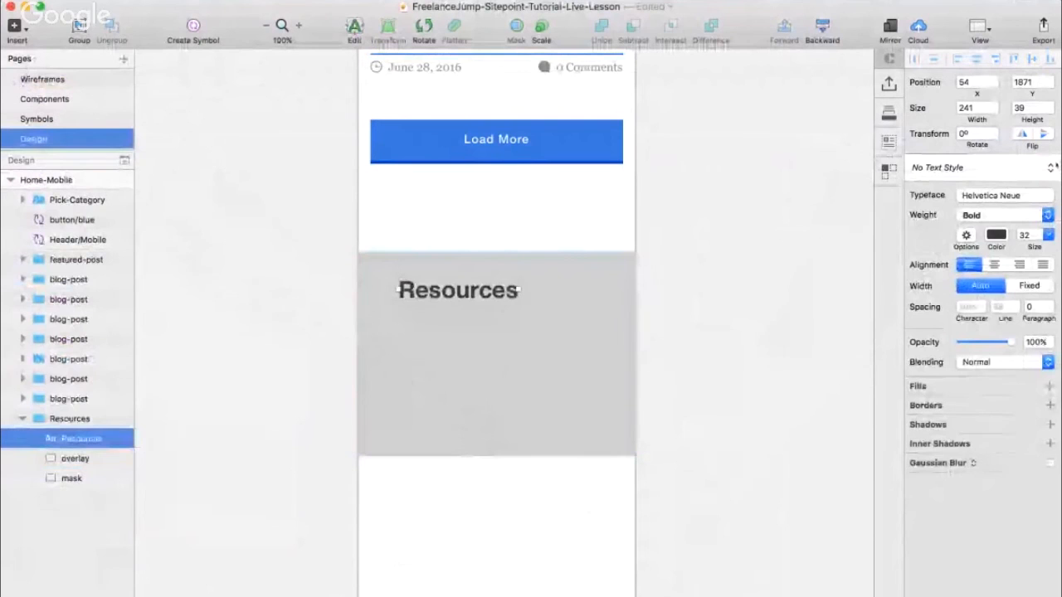
# - Apply the H2-white text style to the Resources heading and show the artboard's layout grid
pyautogui.click(1050, 167)
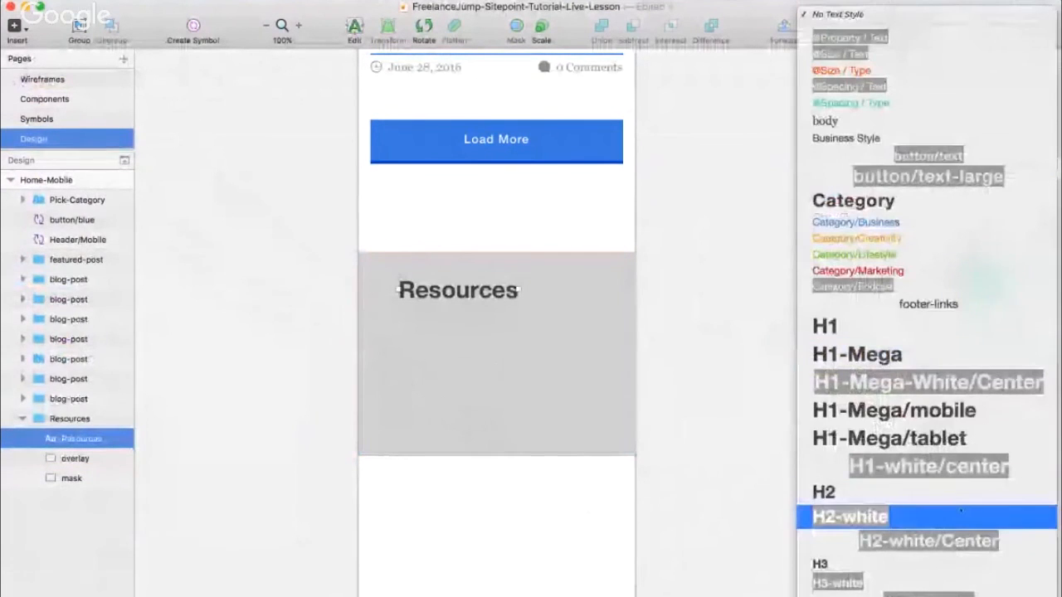
pyautogui.click(960, 515)
pyautogui.moveTo(408, 282); pyautogui.dragTo(409, 283)
pyautogui.hotkey('ctrl', 'l')
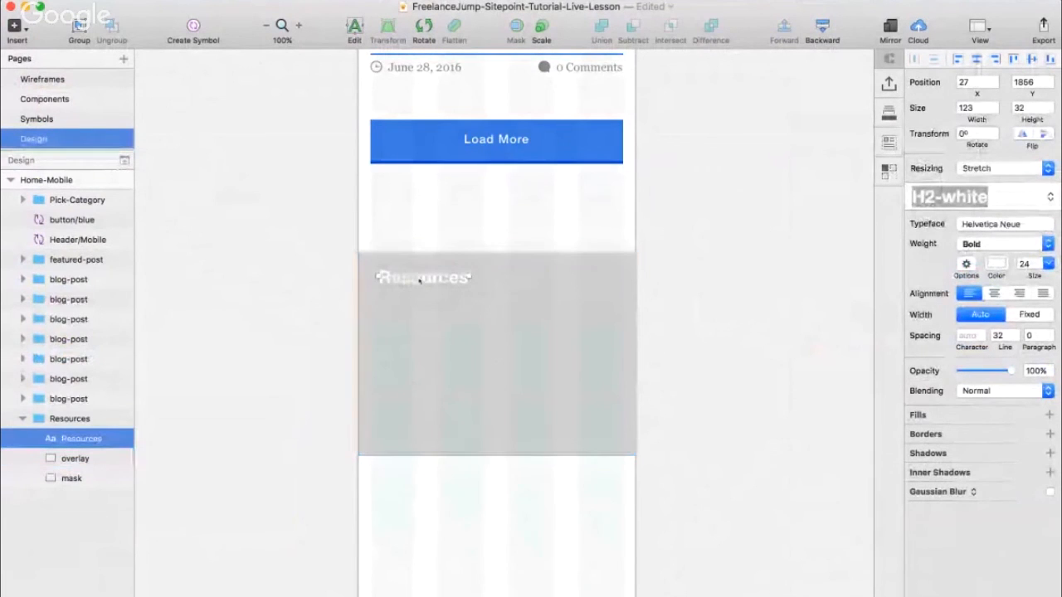
# - Position the Resources heading at X 16, Y 1855, 16 px from the gray block's left and top edges
pyautogui.press('super+plus')
pyautogui.hscroll(5, 420, 282)
pyautogui.scroll(-3, 420, 282)
pyautogui.moveTo(351, 282); pyautogui.dragTo(335, 277)
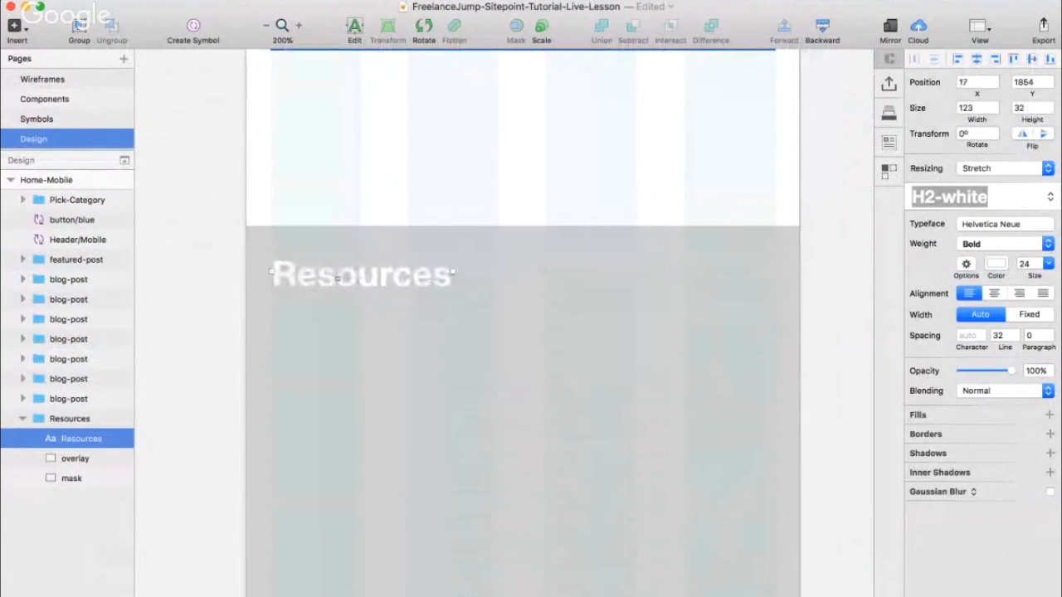
pyautogui.press('super+plus')
pyautogui.press('Left')
pyautogui.press('Left')
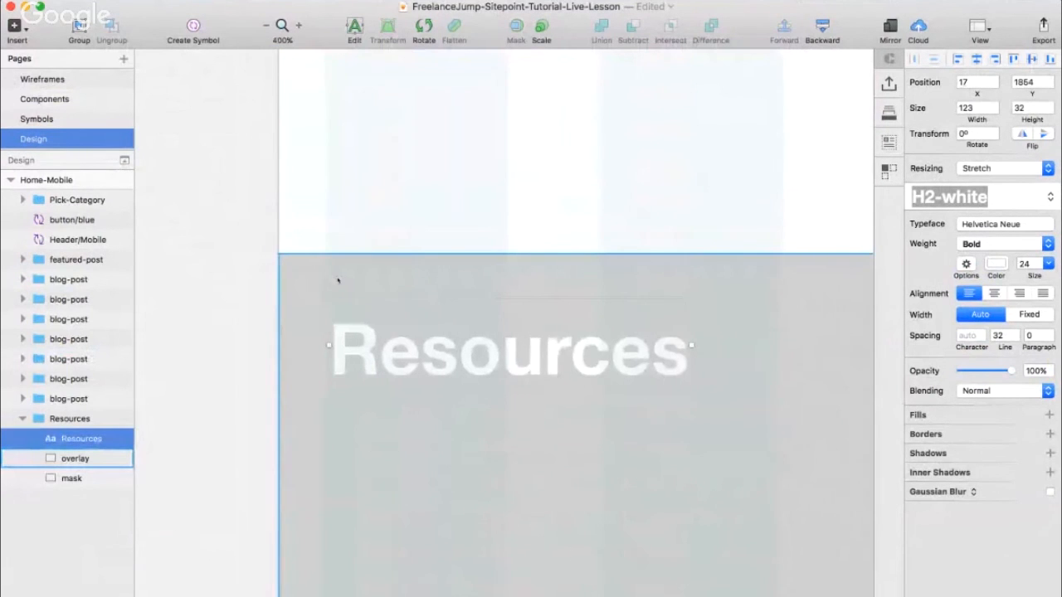
pyautogui.press('Right')
pyautogui.press('alt')
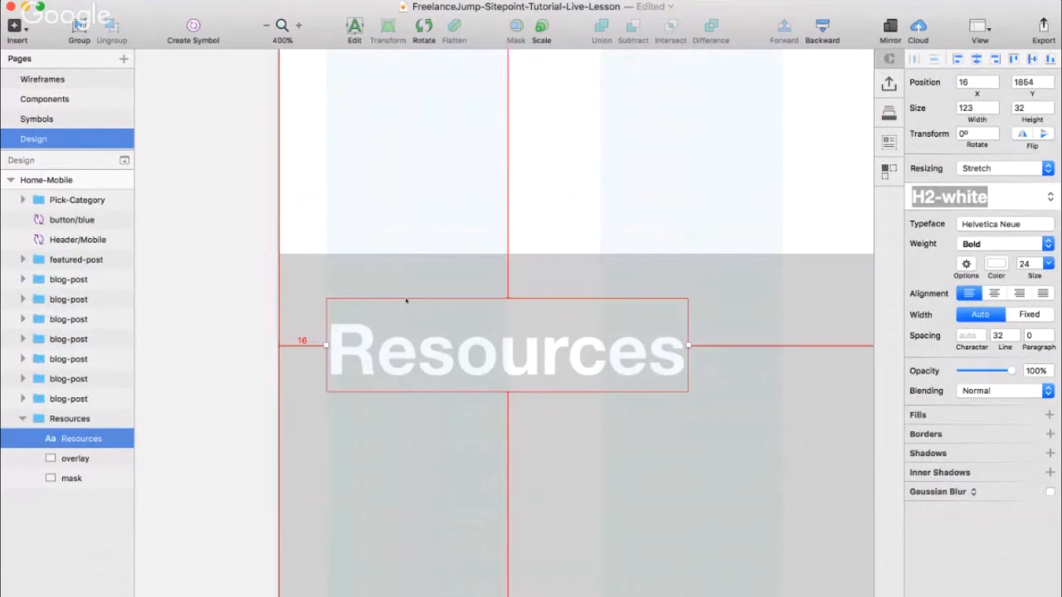
pyautogui.press('Down')
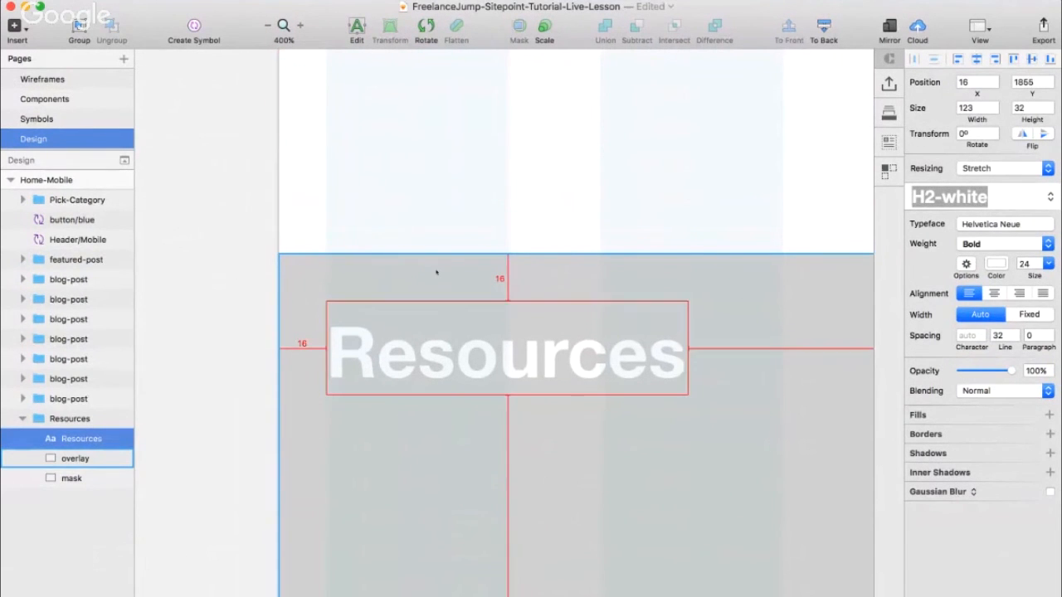
pyautogui.press('alt')
pyautogui.press('super+minus')
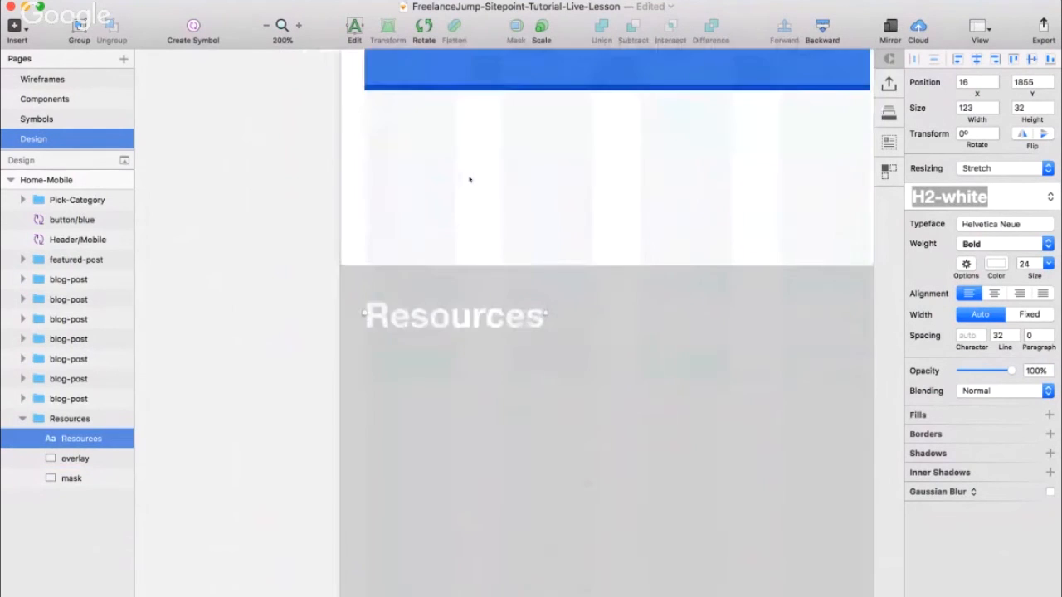
# - Draw a rectangle about 298 × 9 px below the Resources heading at X 16 and move it up to Y 1903
pyautogui.press('r')
pyautogui.moveTo(260, 330)
pyautogui.mouseDown()
pyautogui.moveTo(700, 342)
pyautogui.moveTo(637, 325)
pyautogui.moveTo(642, 309)
pyautogui.mouseUp()
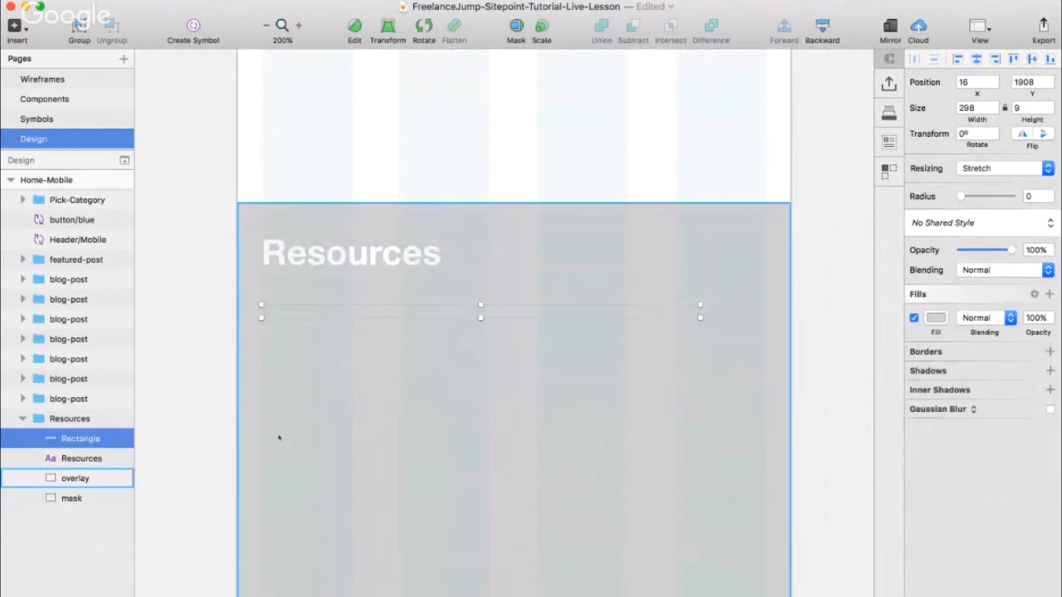
pyautogui.press('alt')
pyautogui.moveTo(398, 258)
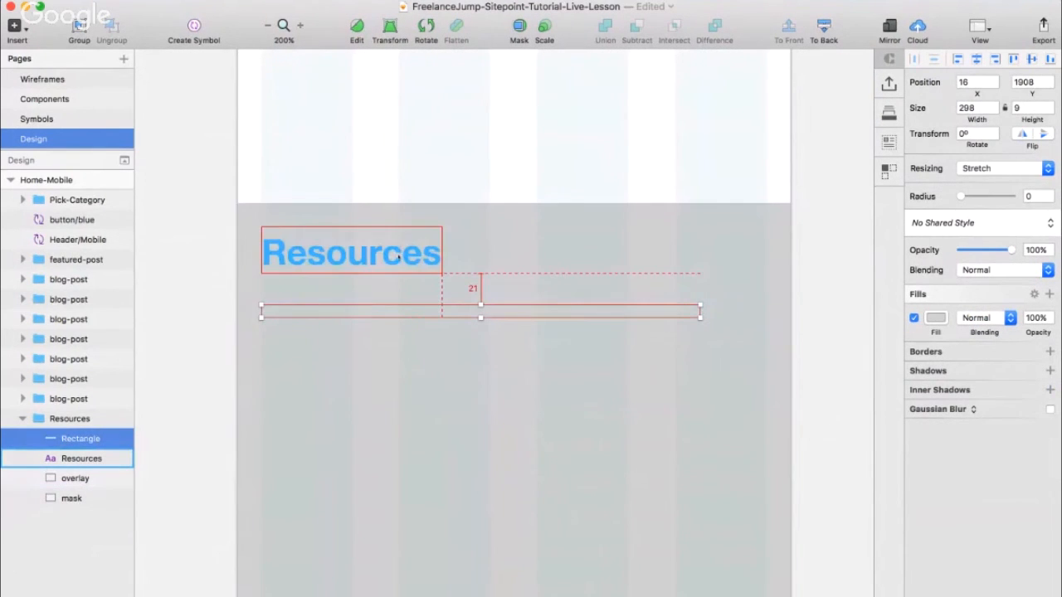
pyautogui.press('Up')
pyautogui.press('Up')
pyautogui.press('Up')
pyautogui.press('Up')
pyautogui.press('Up')
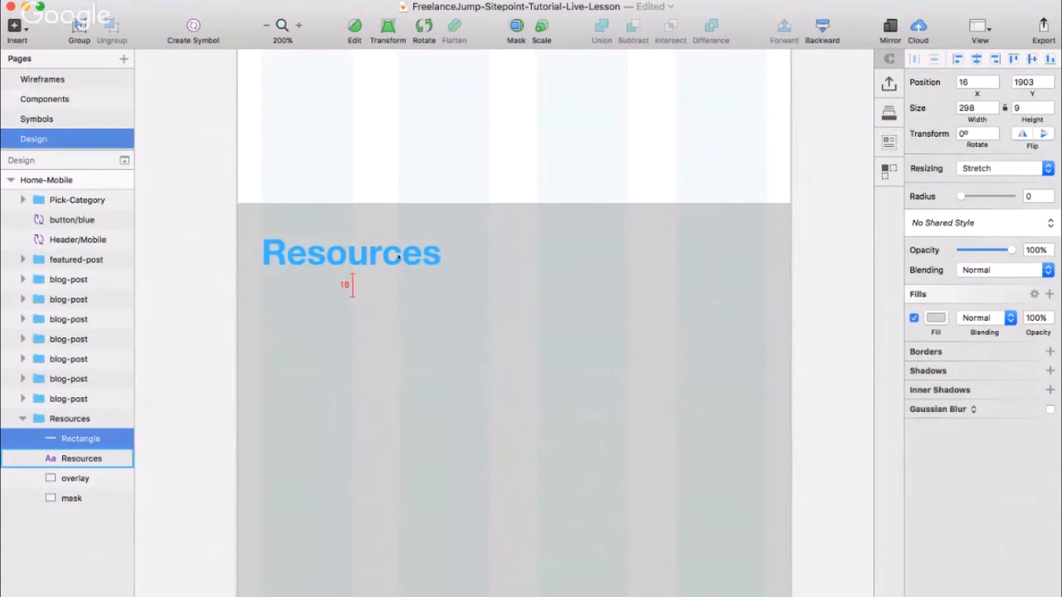
# - Fill the thin rectangle with white and stretch it to the grid's right edge, 343 px wide and about 19 px high
pyautogui.click(937, 320)
pyautogui.moveTo(948, 443); pyautogui.dragTo(865, 306)
pyautogui.click(846, 305)
pyautogui.click(641, 305)
pyautogui.moveTo(700, 309); pyautogui.dragTo(767, 326)
pyautogui.press('alt')
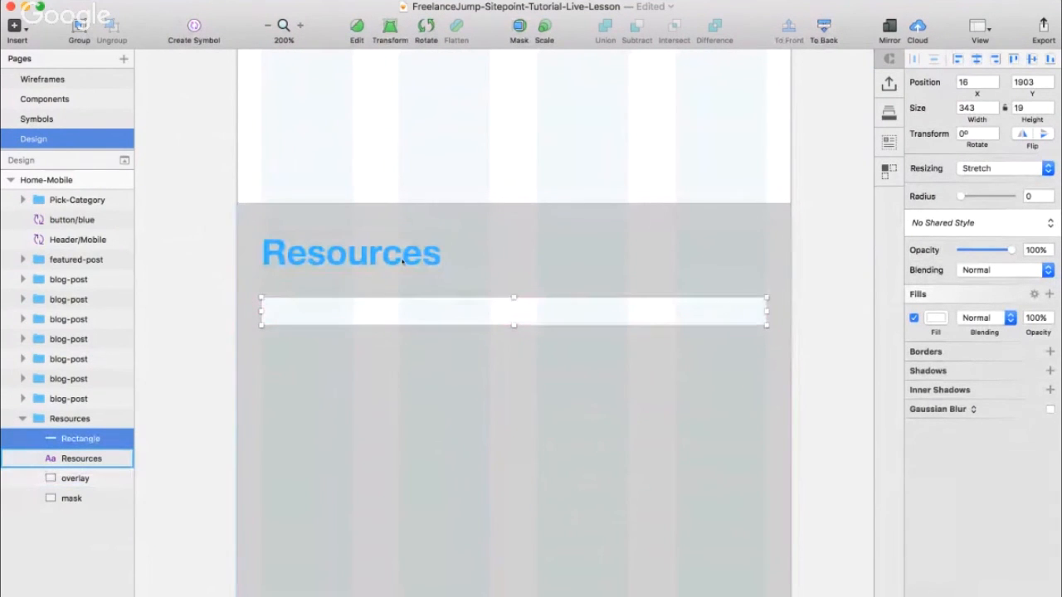
# - Move the white rectangle up to Y 1895, 8 px below the heading, and set its height to 2 px
pyautogui.press('Up')
pyautogui.press('Up')
pyautogui.press('Up')
pyautogui.press('Up')
pyautogui.press('Up')
pyautogui.press('Up')
pyautogui.press('Up')
pyautogui.press('Up')
pyautogui.press('Up')
pyautogui.press('Up')
pyautogui.press('Down')
pyautogui.press('Down')
pyautogui.click(1034, 107)
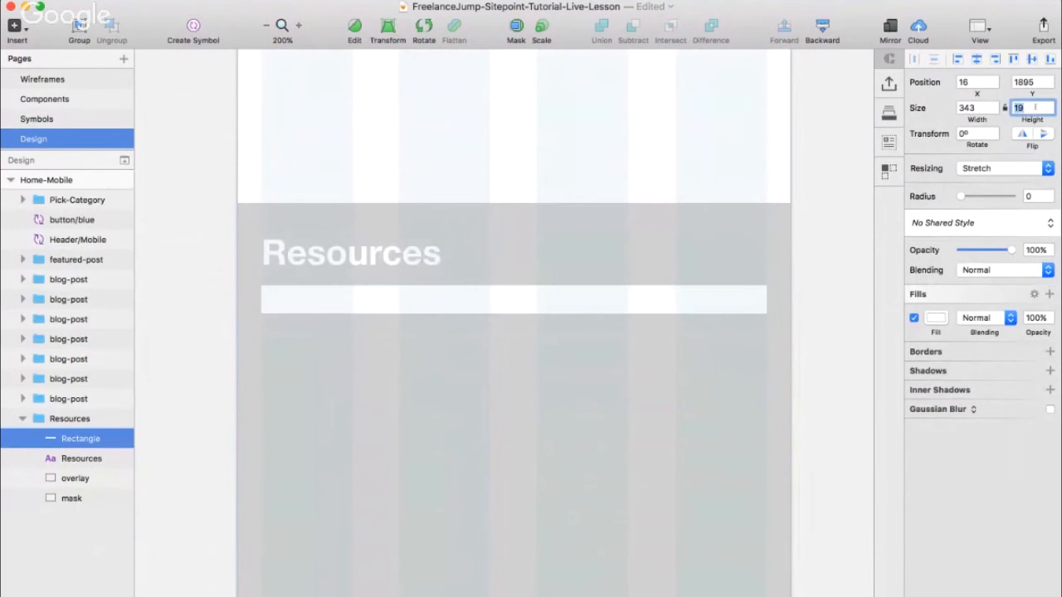
pyautogui.write('2')
pyautogui.press('Return')
pyautogui.click(843, 279)
pyautogui.scroll(-2, 842, 279)
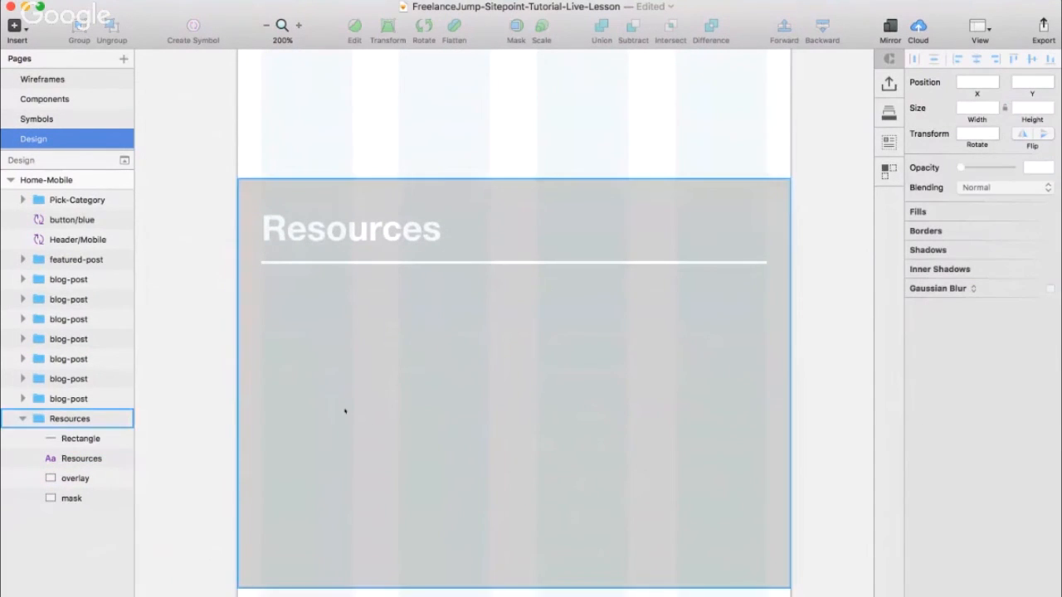
# - Copy the description text from the reference document's Resources section, paste it below the divider line, and align it to X 16
pyautogui.click(670, 592)
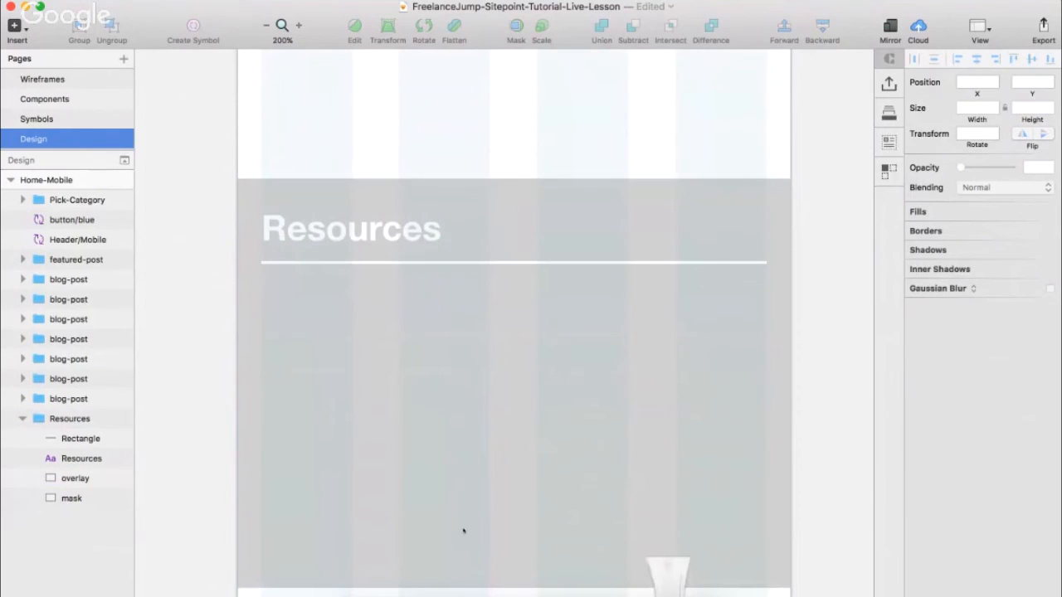
pyautogui.click(555, 146)
pyautogui.click(25, 6)
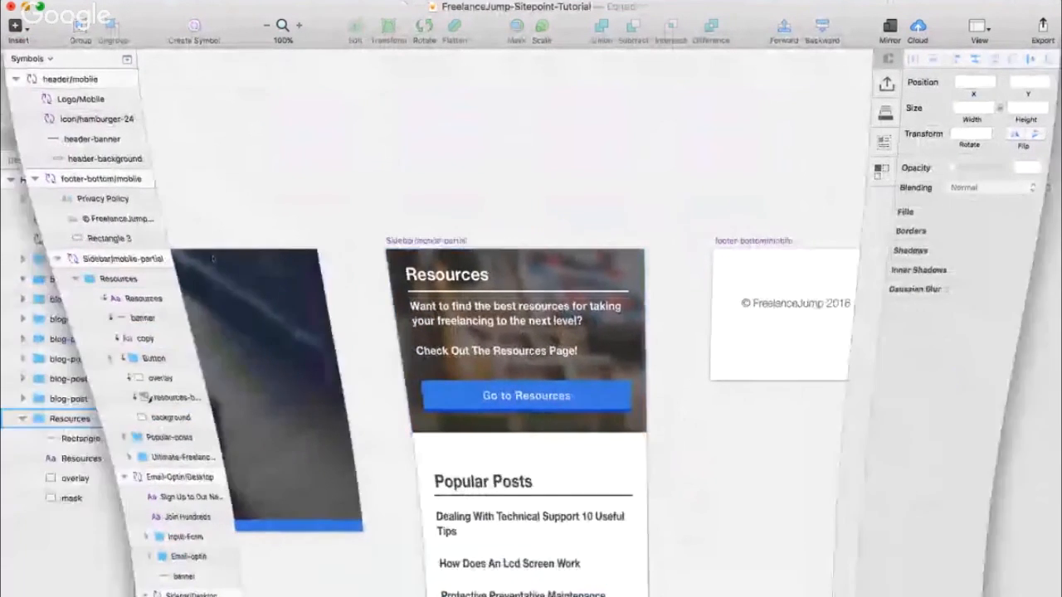
pyautogui.press('cmd+v')
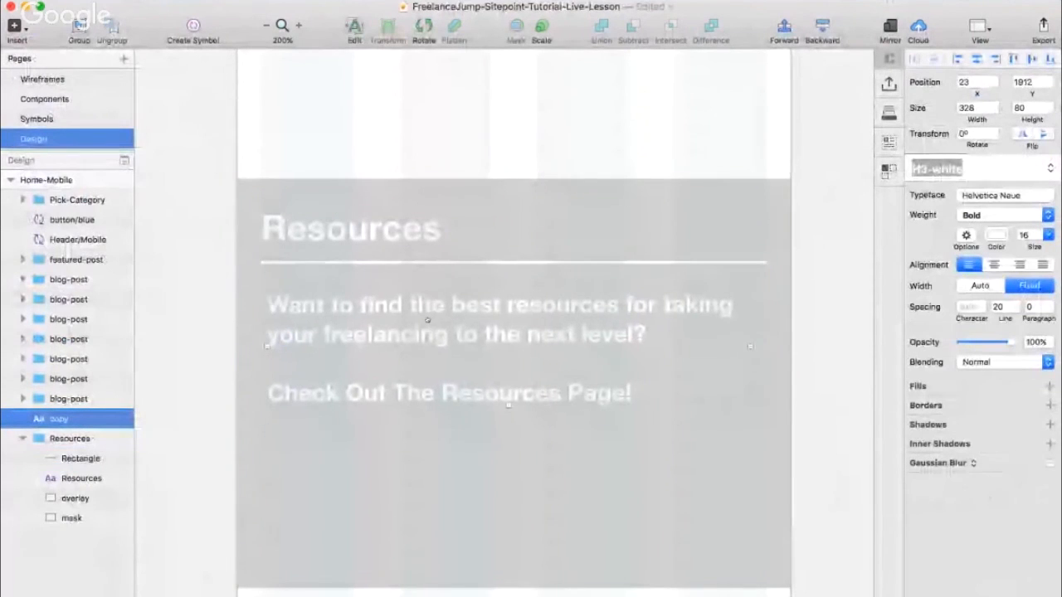
pyautogui.press('Left')
pyautogui.press('Left')
pyautogui.press('Left')
pyautogui.press('Left')
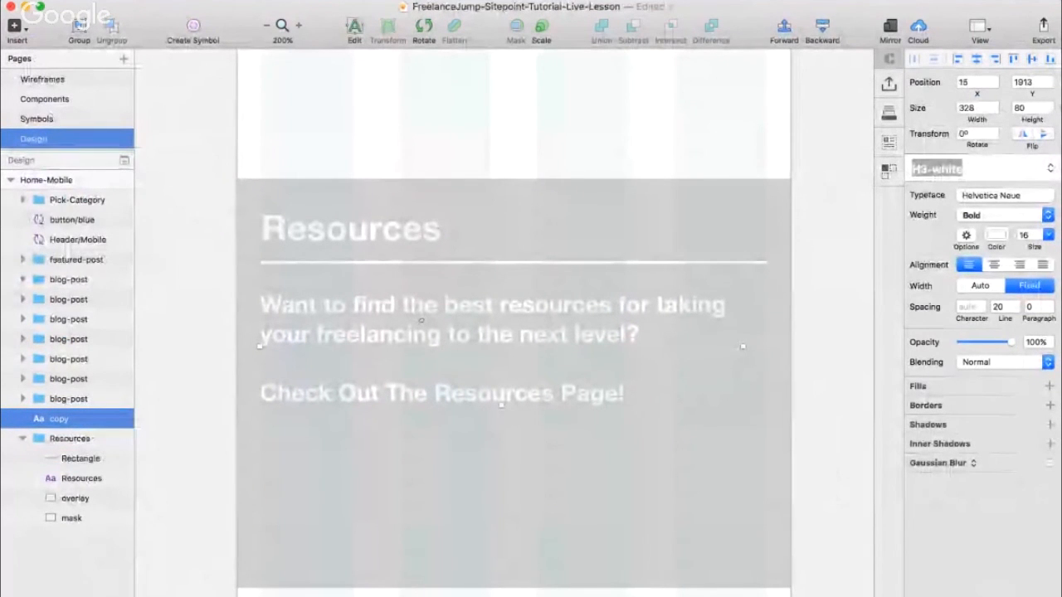
pyautogui.press('Right')
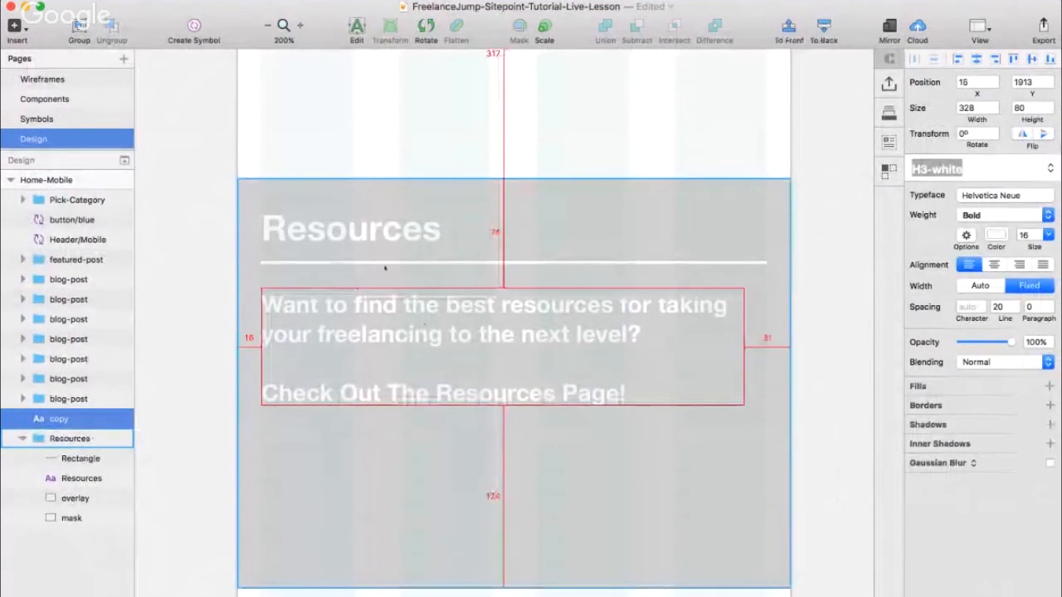
# - Place the copy layer inside the Resources group below the heading layer and move it up to Y 1905, 8 px under the divider
pyautogui.moveTo(111, 417); pyautogui.dragTo(71, 491)
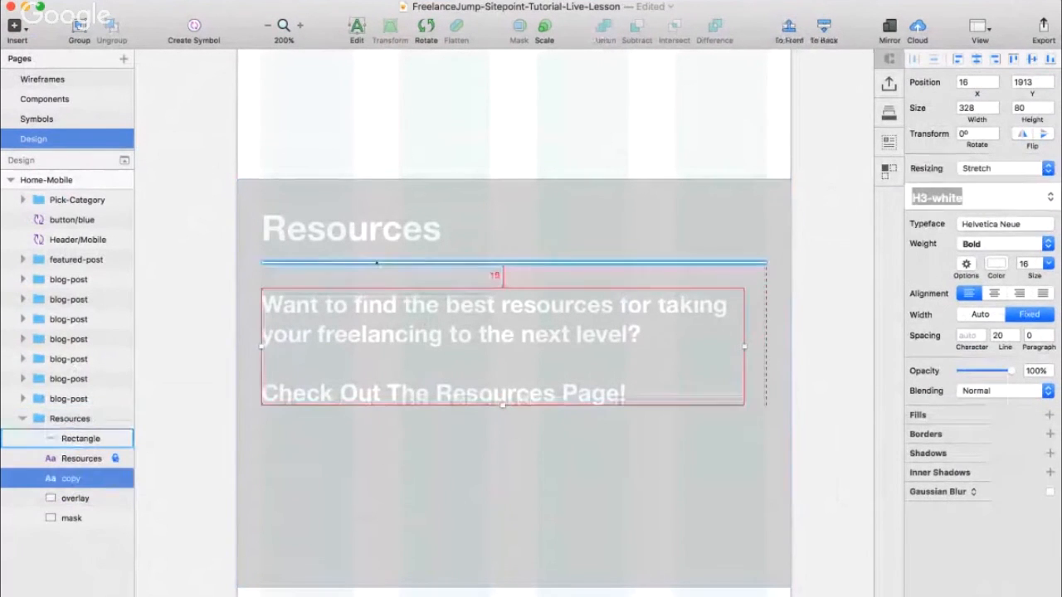
pyautogui.press('Up')
pyautogui.press('Up')
pyautogui.press('Up')
pyautogui.press('Up')
pyautogui.press('Up')
pyautogui.press('Up')
pyautogui.press('Up')
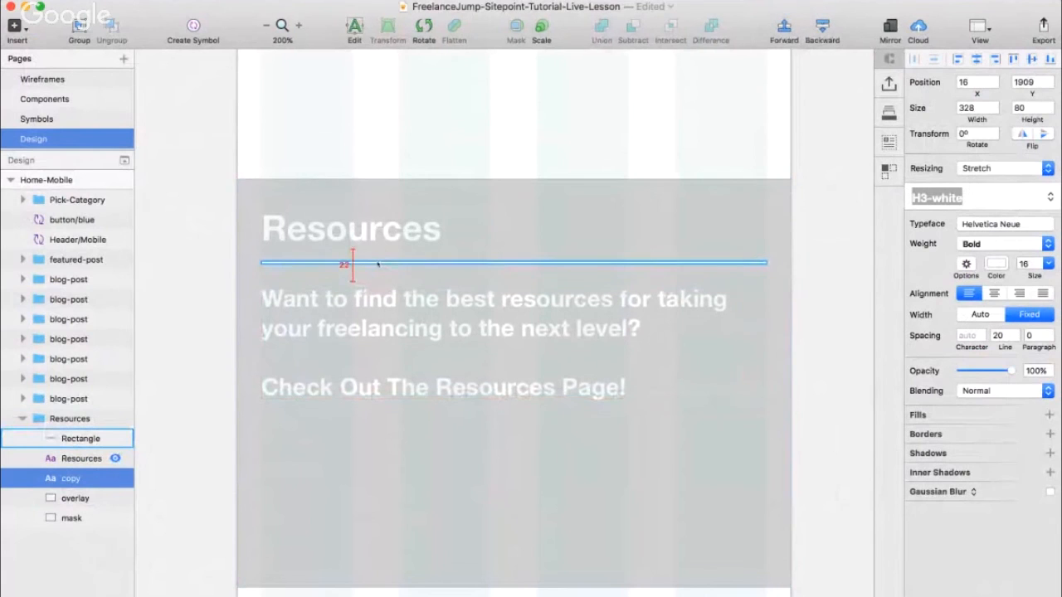
pyautogui.press('Up')
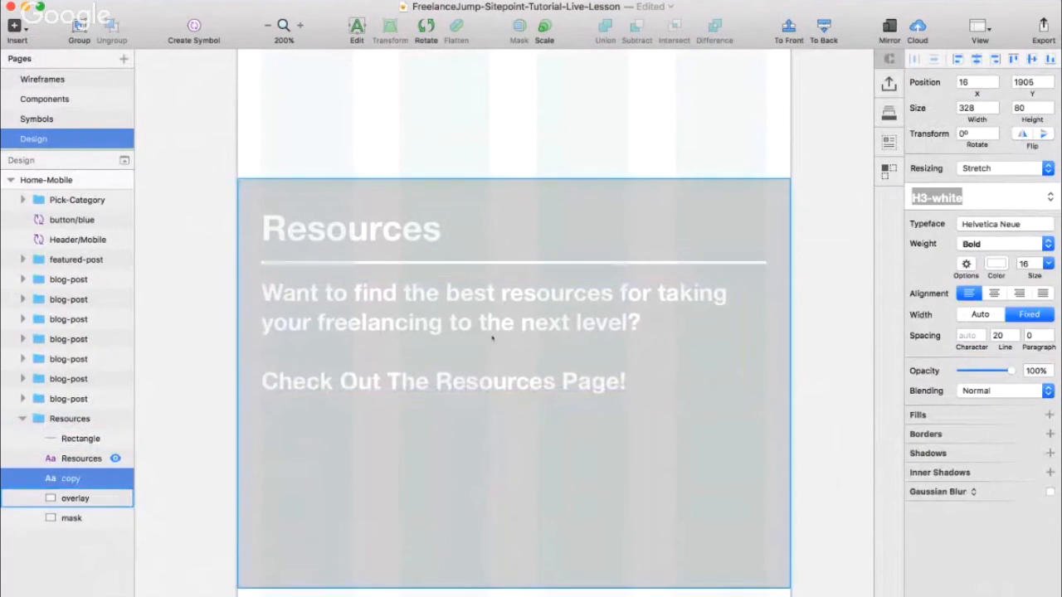
# - Widen the copy text box in the Resources section to the grid's right edge
pyautogui.moveTo(744, 335); pyautogui.dragTo(766, 335)
pyautogui.click(868, 335)
pyautogui.scroll(-3, 633, 387)
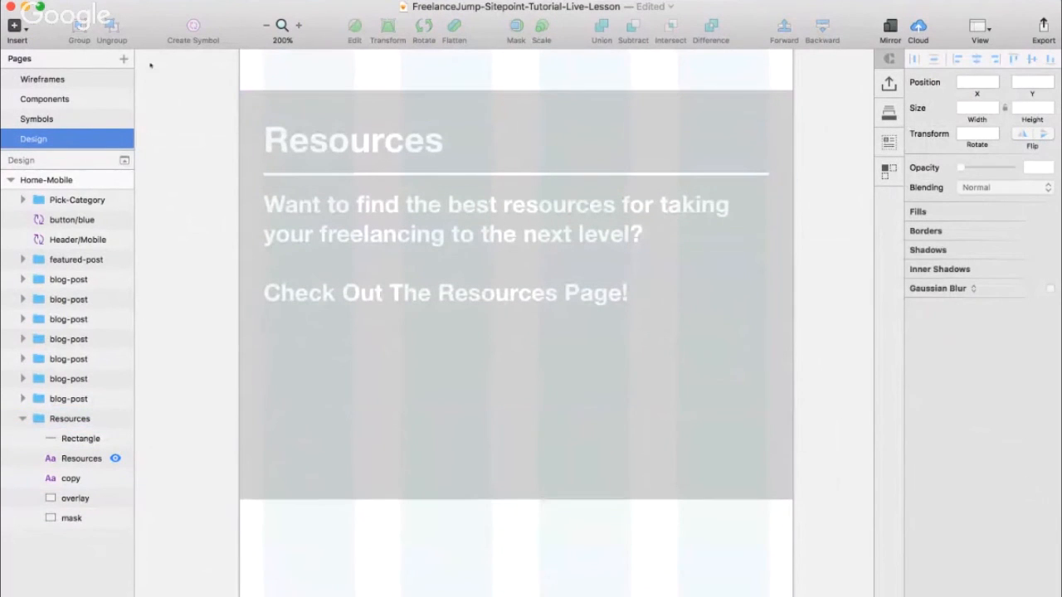
# - Insert the button/blue symbol below the Resources copy and align it to X 16
pyautogui.click(13, 28)
pyautogui.moveTo(99, 218)
pyautogui.moveTo(217, 260)
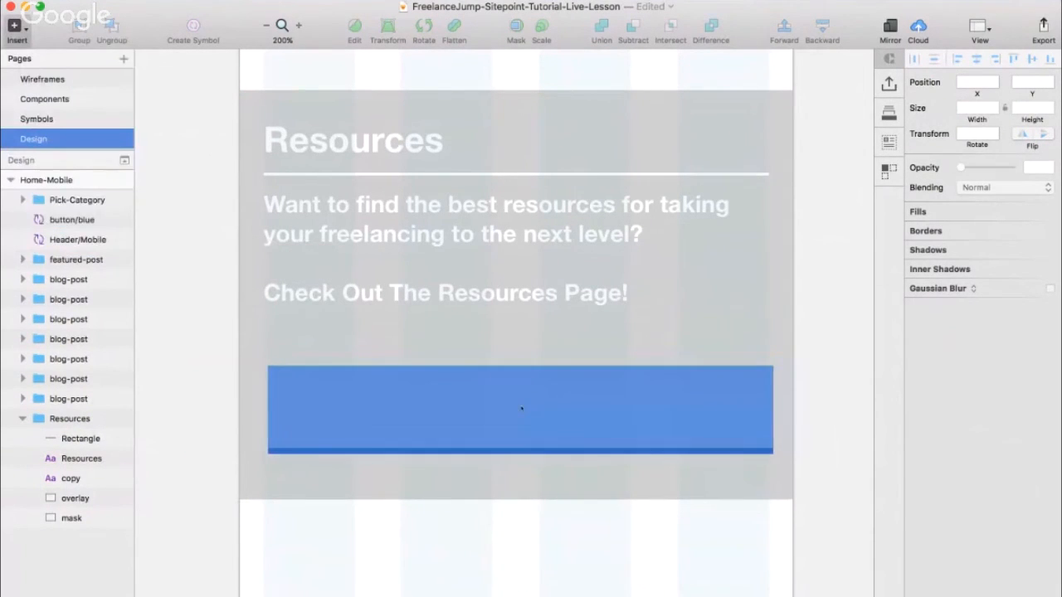
pyautogui.click(521, 407)
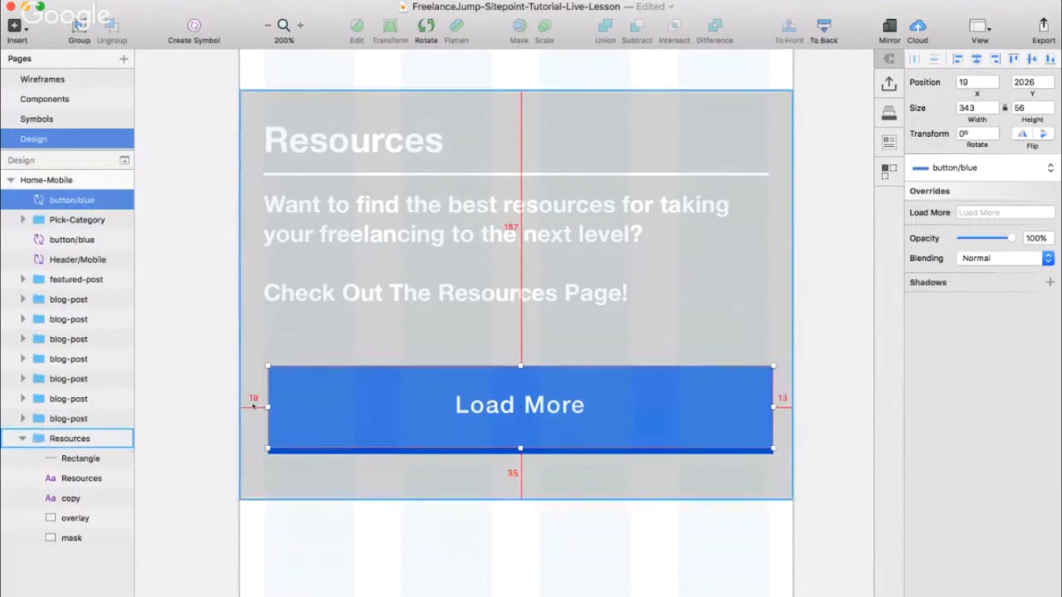
pyautogui.hotkey('alt', 'Left')
pyautogui.hotkey('alt', 'Left')
pyautogui.hotkey('alt', 'Left')
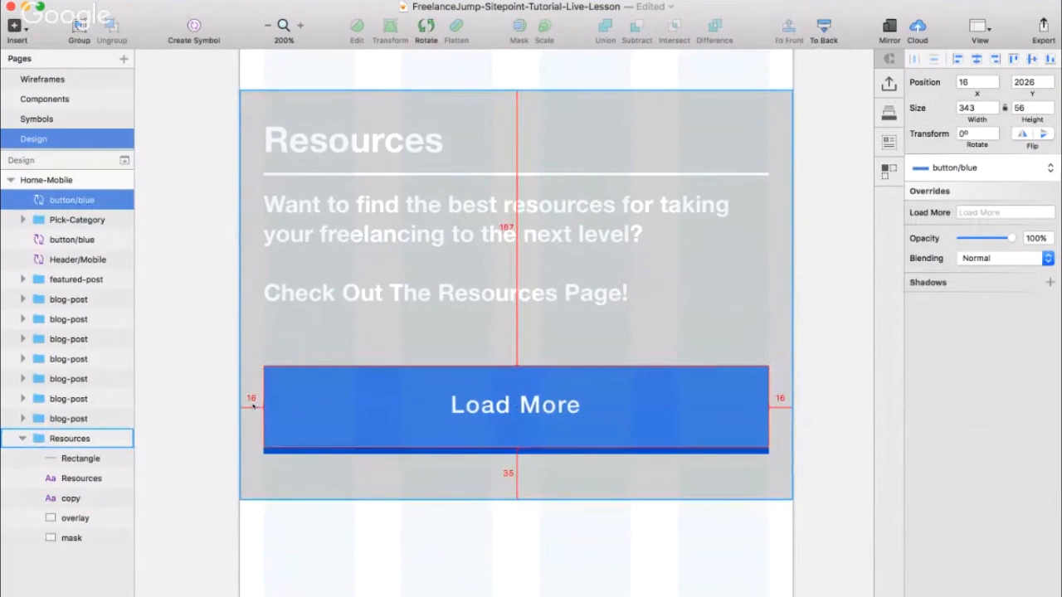
# - Place the new button/blue layer inside the Resources group, directly below the copy layer
pyautogui.click(499, 292)
pyautogui.click(422, 421)
pyautogui.moveTo(112, 201); pyautogui.dragTo(105, 515)
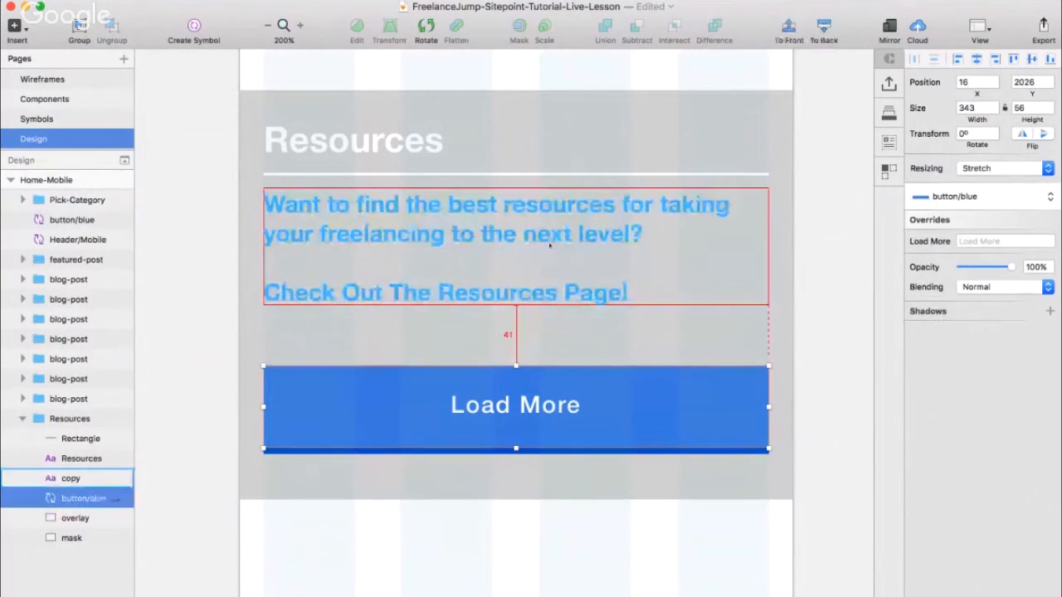
# - Move the Resources button up to Y 2017, 32 px below the copy
pyautogui.press('Up')
pyautogui.press('Up')
pyautogui.press('Up')
pyautogui.press('Up')
pyautogui.press('Up')
pyautogui.press('Up')
pyautogui.press('Up')
pyautogui.press('Up')
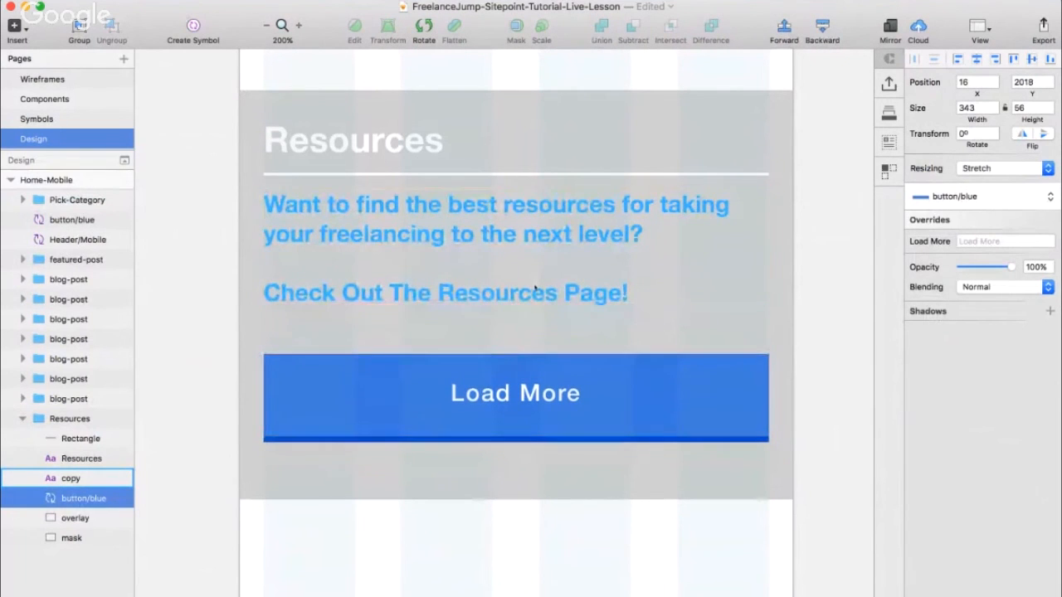
pyautogui.press('Up')
pyautogui.press('super+0')
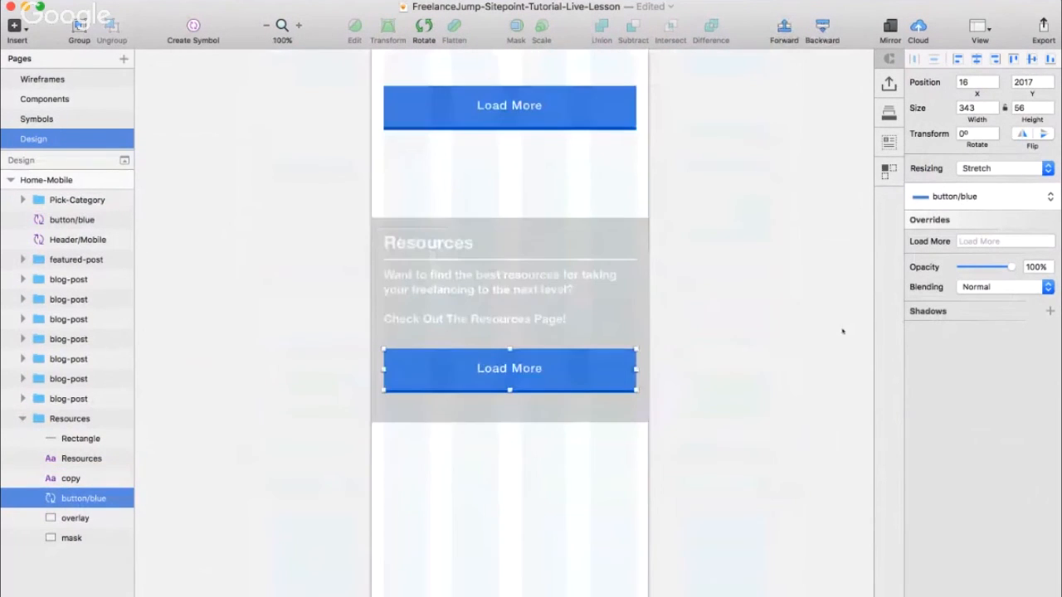
# - Reduce the Resources button's height to 40 px
pyautogui.click(1032, 108)
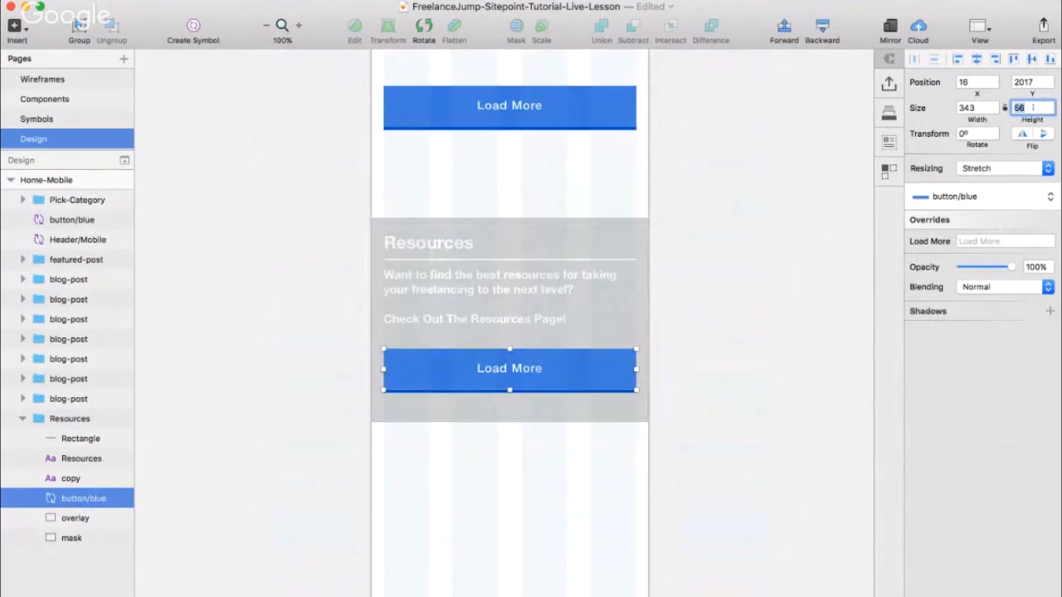
pyautogui.write('48')
pyautogui.press('Return')
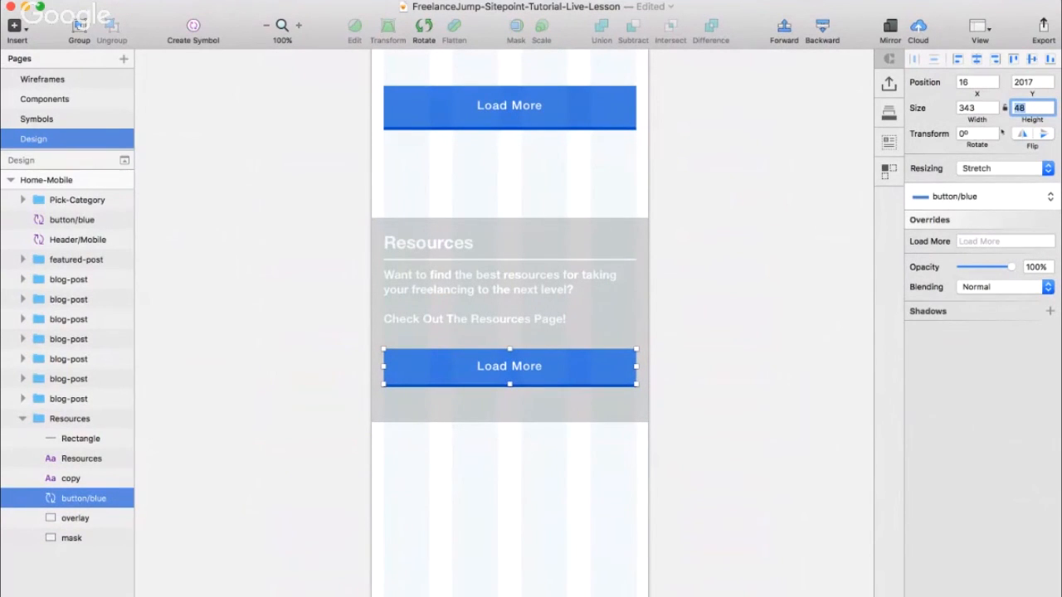
pyautogui.press('Return')
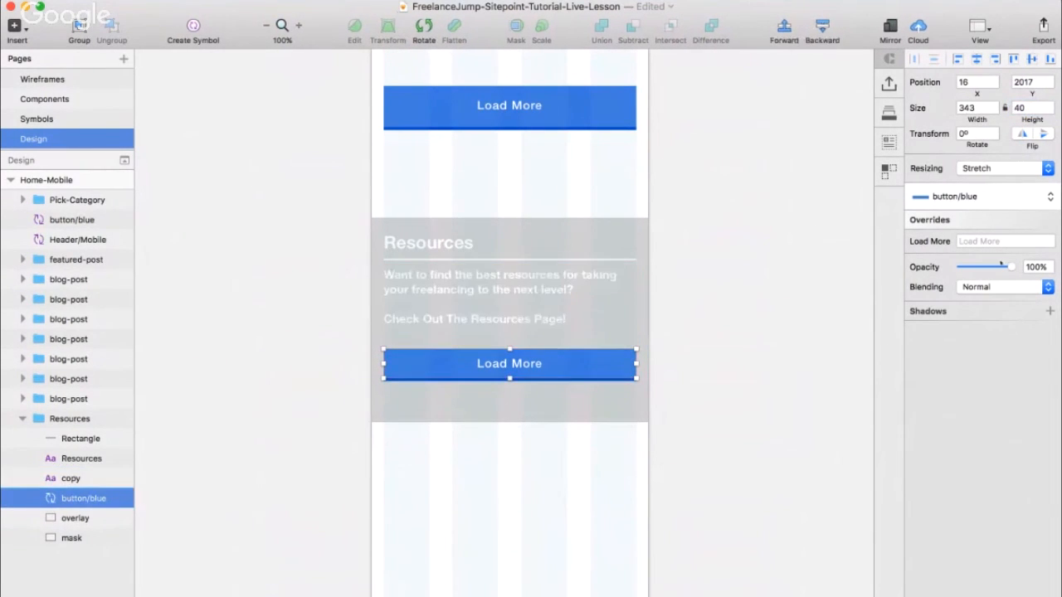
# - Override the Resources button's label with "Go to Resources"
pyautogui.click(992, 239)
pyautogui.write('Go to Resources')
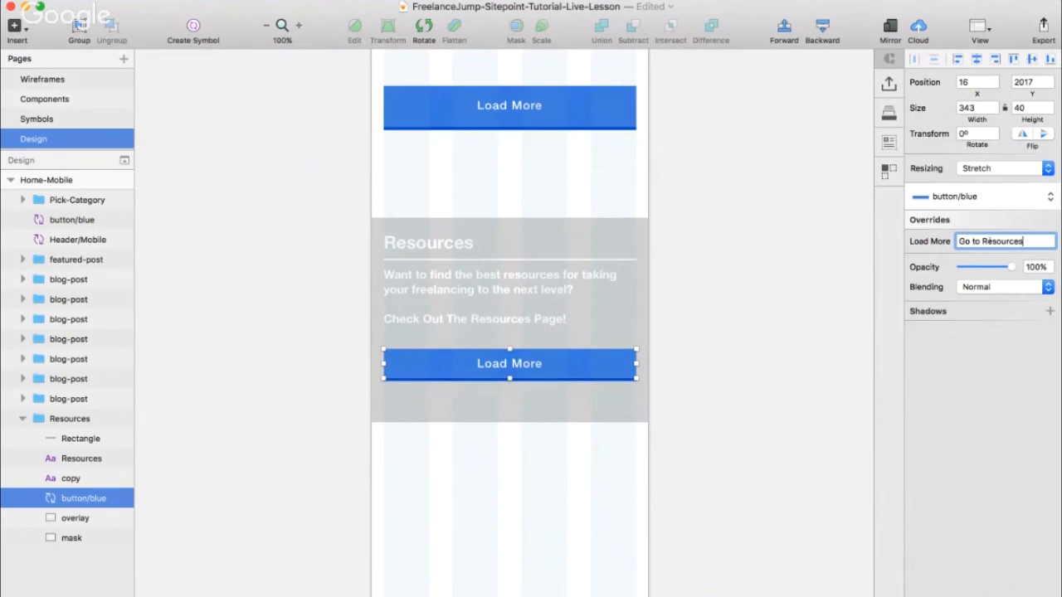
pyautogui.press('Return')
pyautogui.click(747, 425)
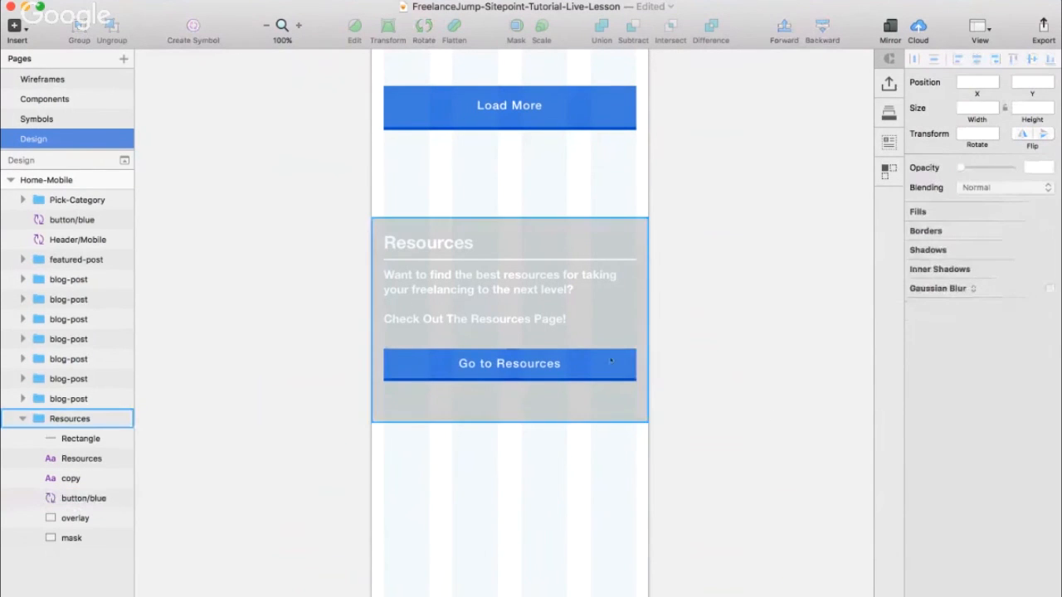
# - Move the Go to Resources button up until it sits 24 px below the copy
pyautogui.click(610, 360)
pyautogui.press('Up')
pyautogui.press('Up')
pyautogui.press('Up')
pyautogui.press('Up')
pyautogui.press('Up')
pyautogui.press('Up')
pyautogui.press('Up')
pyautogui.press('Up')
pyautogui.press('Up')
pyautogui.press('Up')
pyautogui.press('Up')
pyautogui.press('Up')
pyautogui.press('Up')
pyautogui.press('Up')
pyautogui.press('Up')
pyautogui.press('Up')
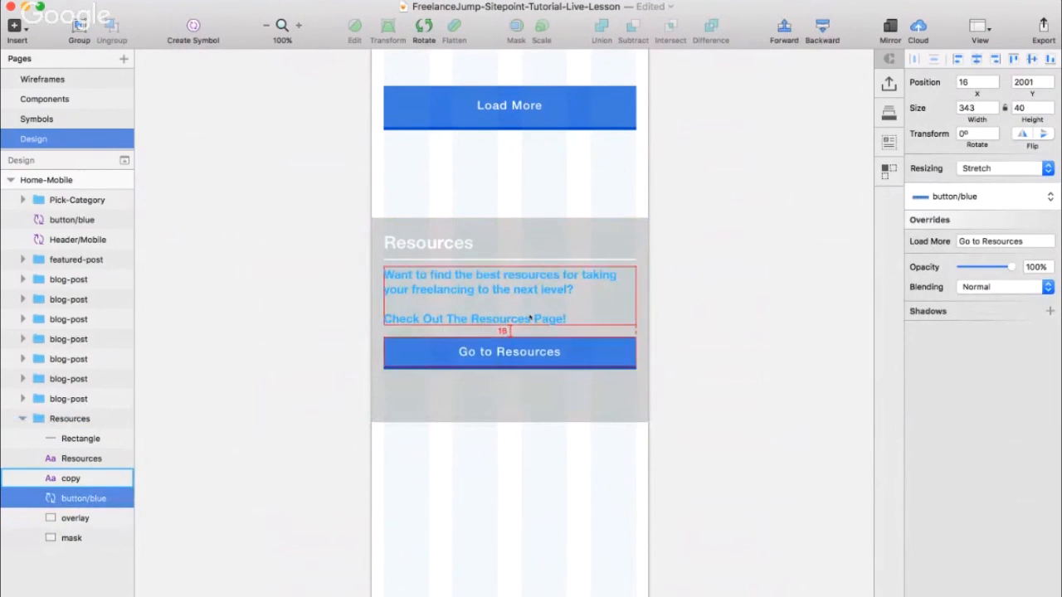
pyautogui.press('Down')
pyautogui.press('Down')
pyautogui.press('Down')
pyautogui.press('Down')
pyautogui.press('Down')
pyautogui.press('Down')
pyautogui.press('Down')
pyautogui.press('Down')
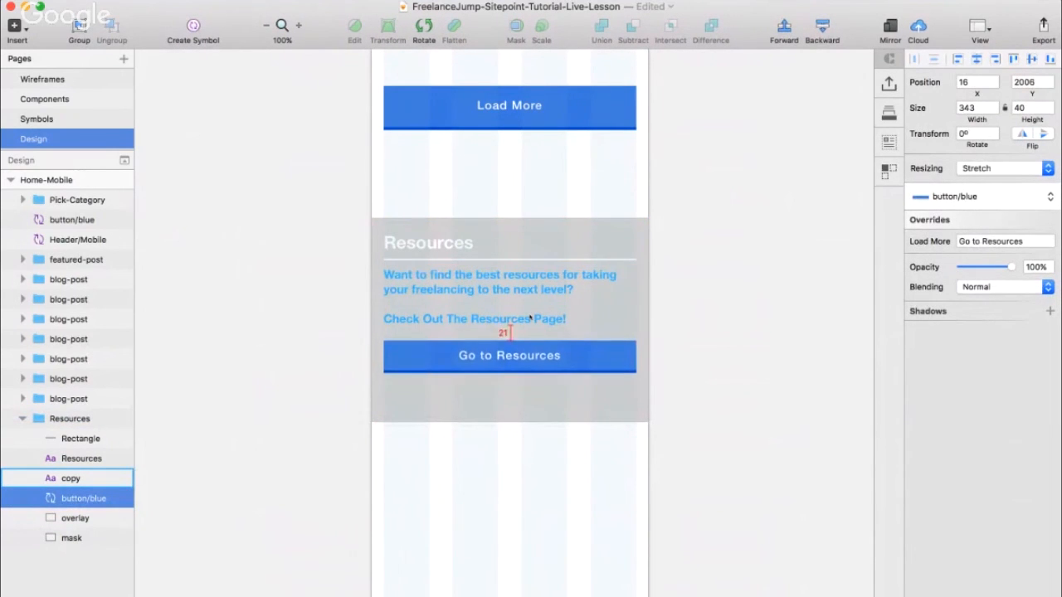
pyautogui.click(531, 425)
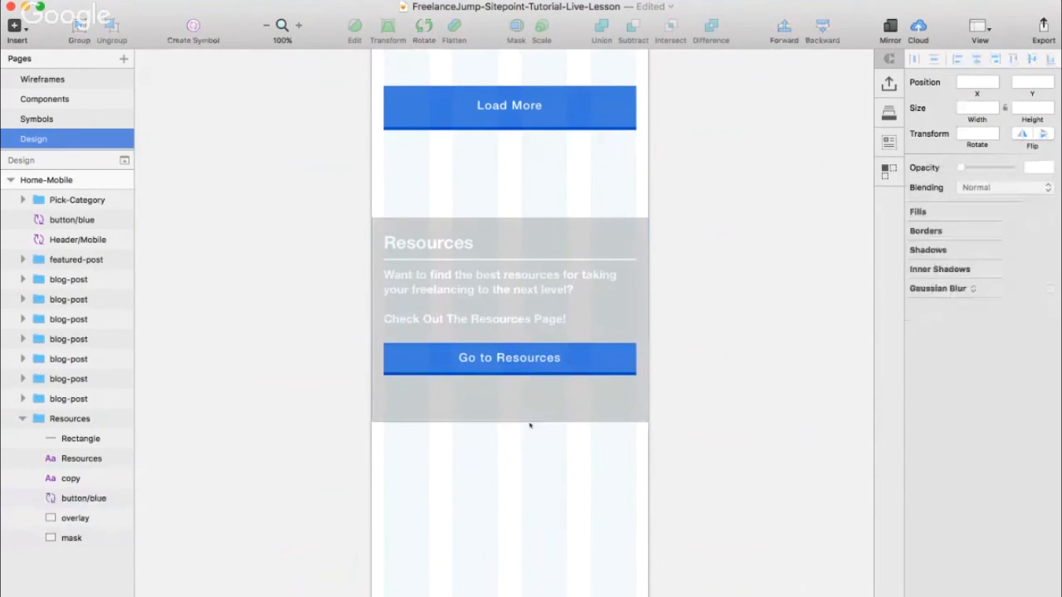
# - Shrink the mask and overlay rectangles of the Resources group together to a height of 242 px
pyautogui.click(535, 423)
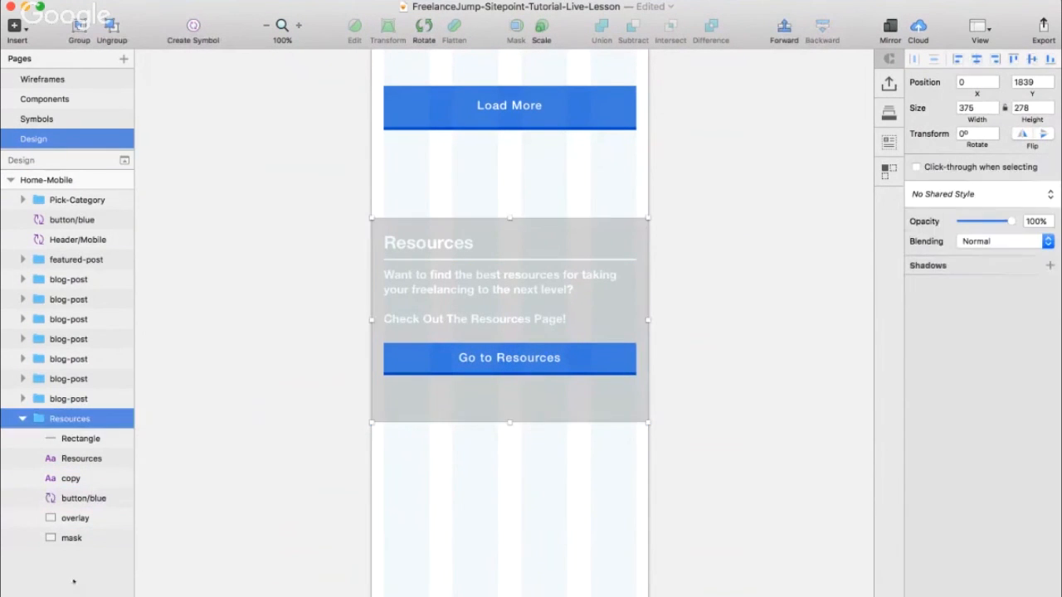
pyautogui.click(71, 537)
pyautogui.keyDown('shift'); pyautogui.click(75, 518); pyautogui.keyUp('shift')
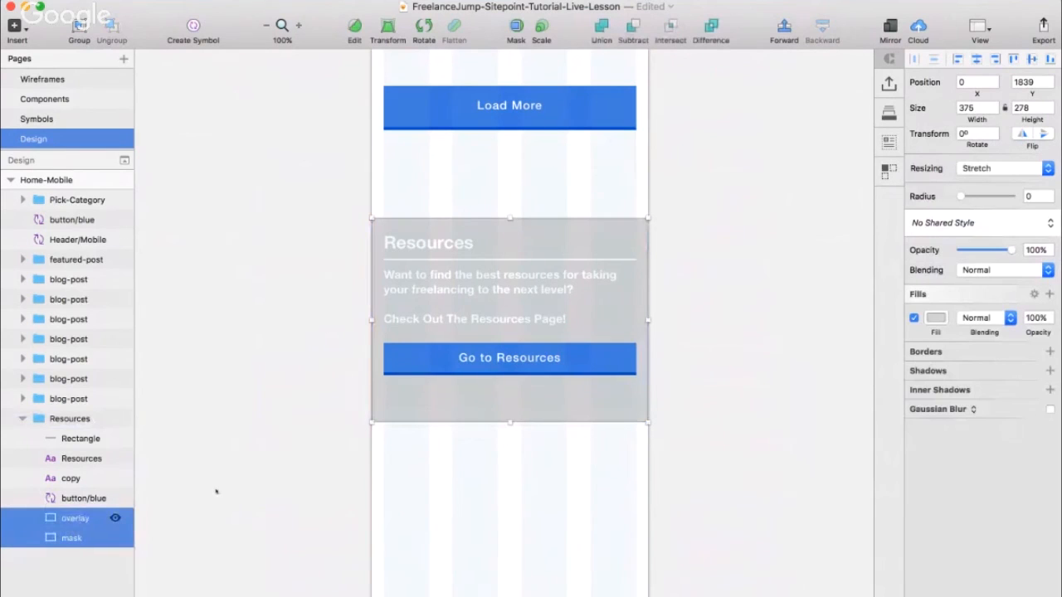
pyautogui.press('super+Up')
pyautogui.press('super+Up')
pyautogui.press('super+Up')
pyautogui.press('super+Up')
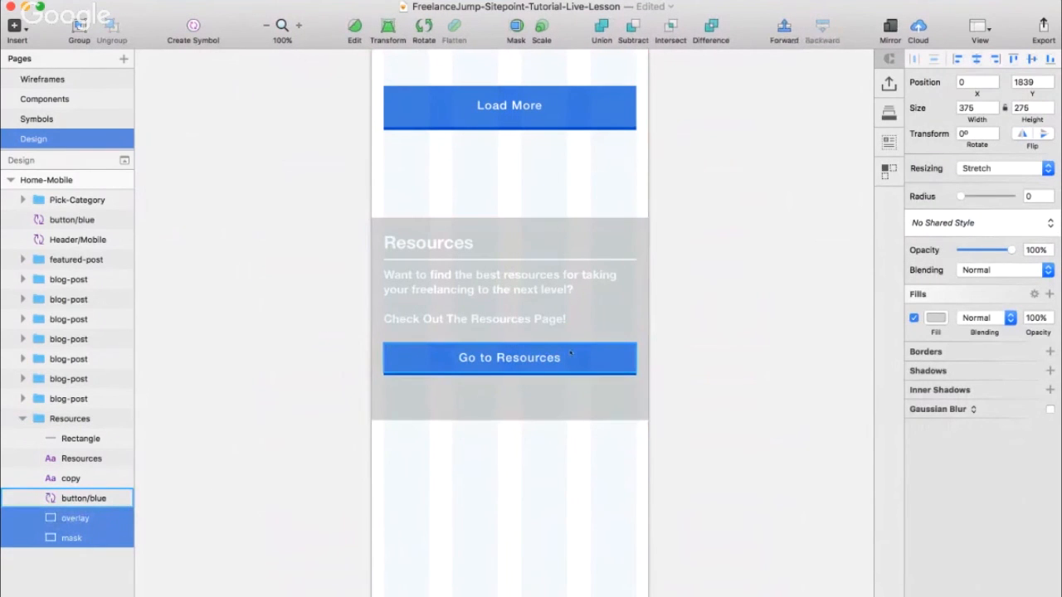
pyautogui.press('shift+super+Up')
pyautogui.press('shift+super+Up')
pyautogui.press('shift+super+Up')
pyautogui.press('shift+super+Up')
pyautogui.press('shift+super+Up')
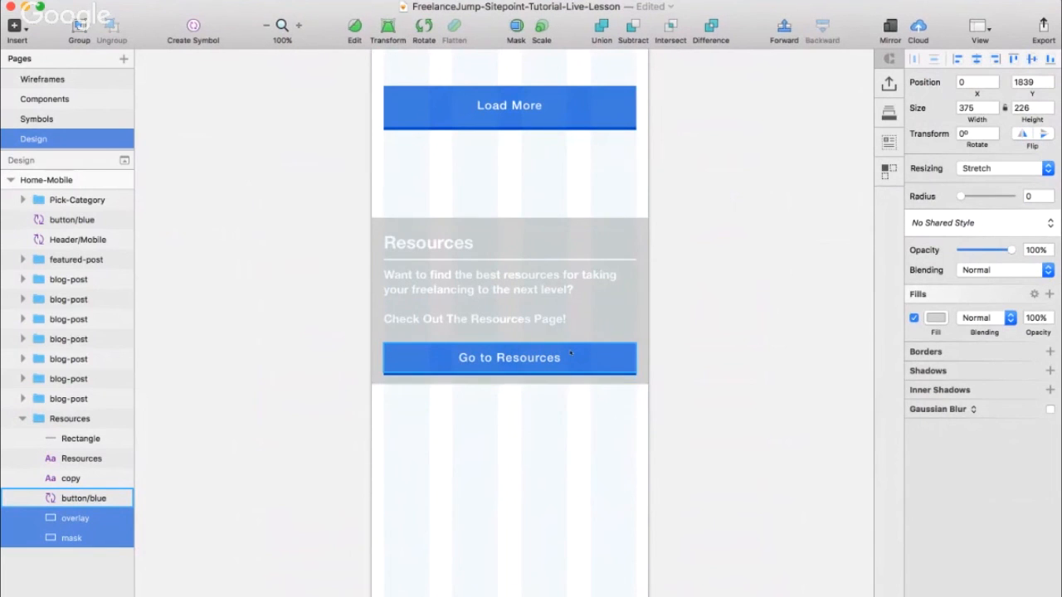
pyautogui.press('shift+super+Down')
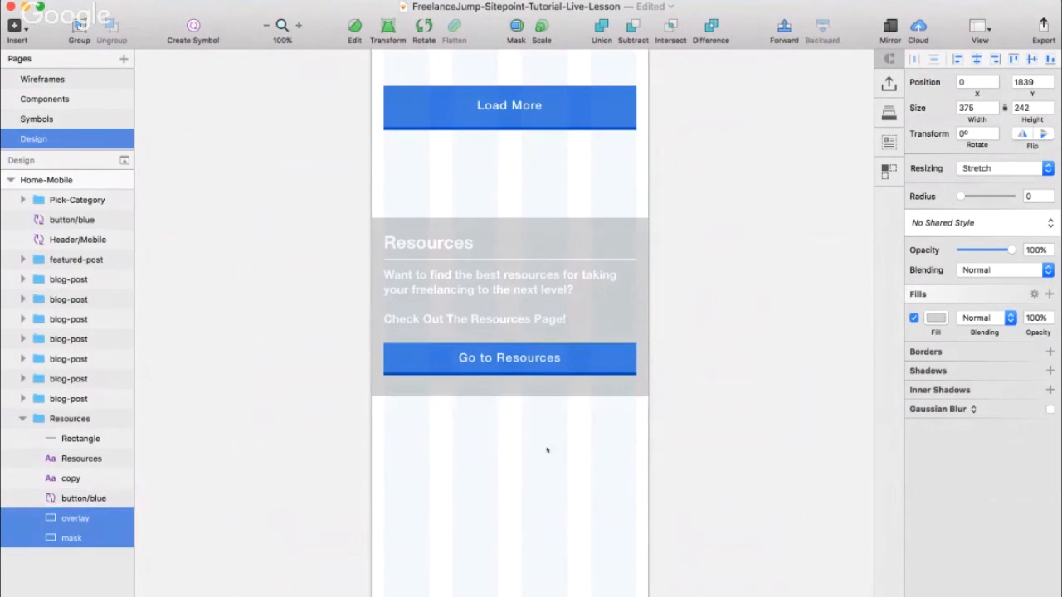
pyautogui.click(548, 451)
pyautogui.scroll(-2, 547, 450)
pyautogui.hscroll(1, 547, 450)
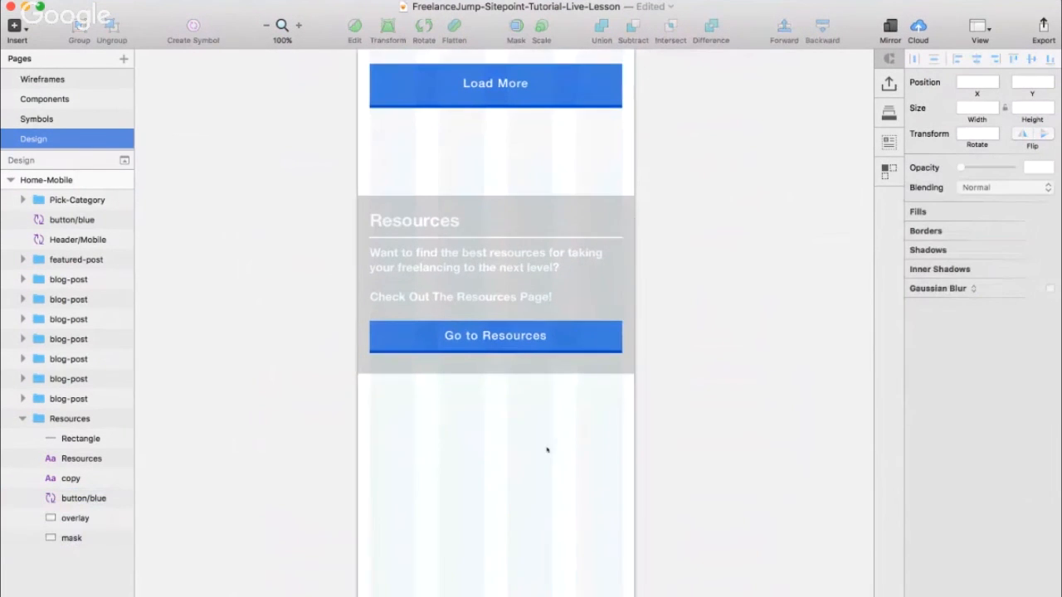
pyautogui.click(79, 539)
pyautogui.moveTo(1060, 372); pyautogui.dragTo(940, 373)
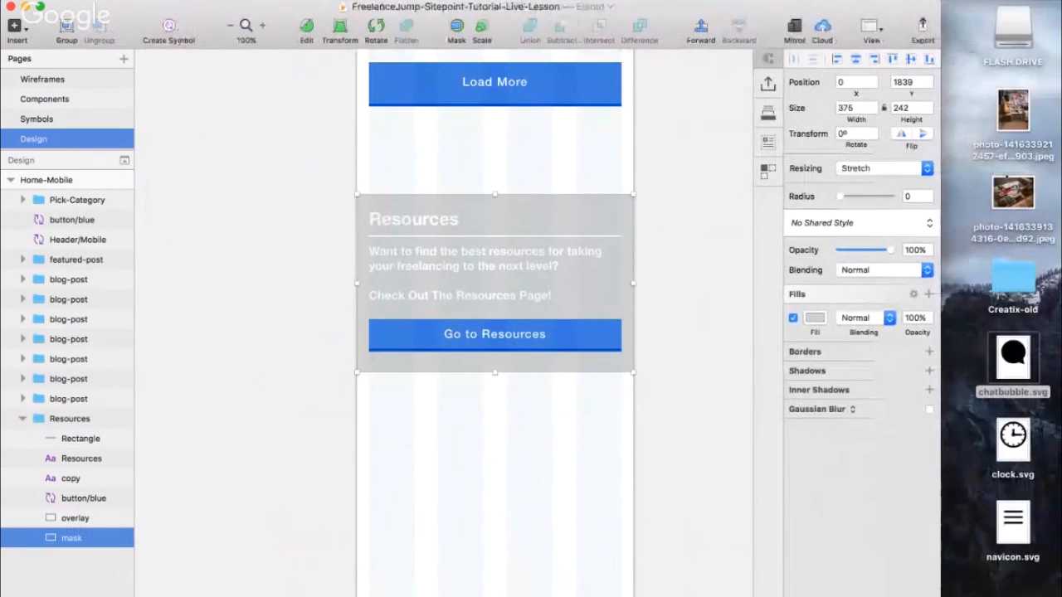
pyautogui.click(1017, 129)
pyautogui.press('space')
pyautogui.press('space')
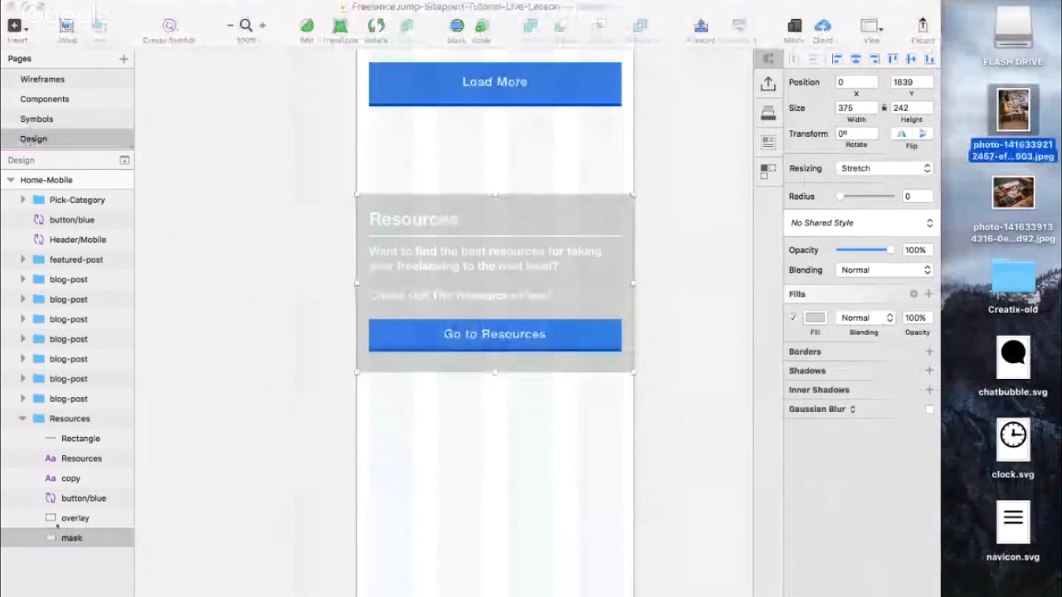
# - Paste the photo into the Resources group and place its layer between the overlay and mask layers
pyautogui.click(58, 523)
pyautogui.click(67, 520)
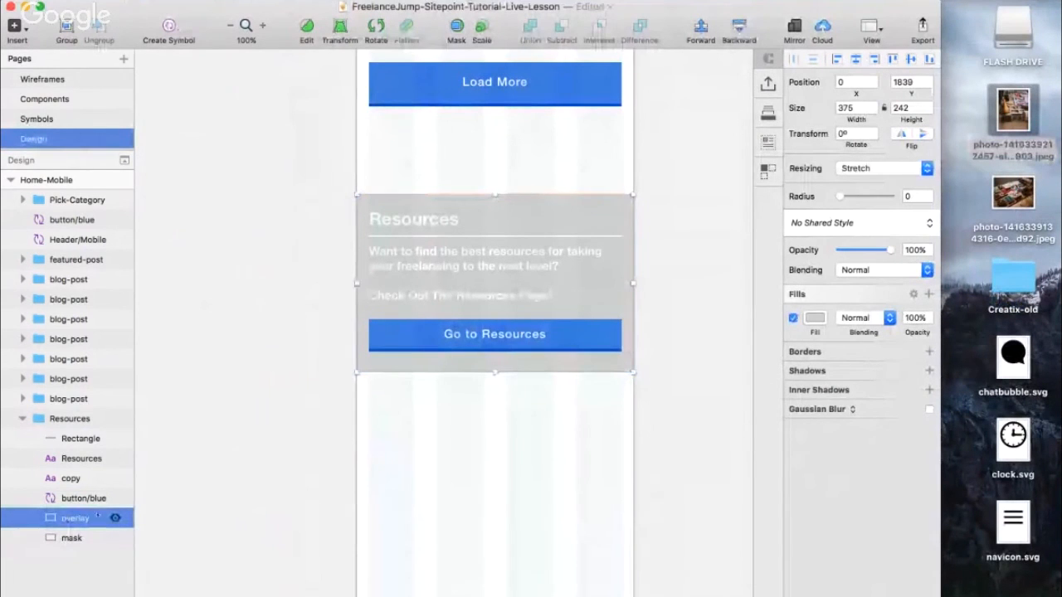
pyautogui.press('super+v')
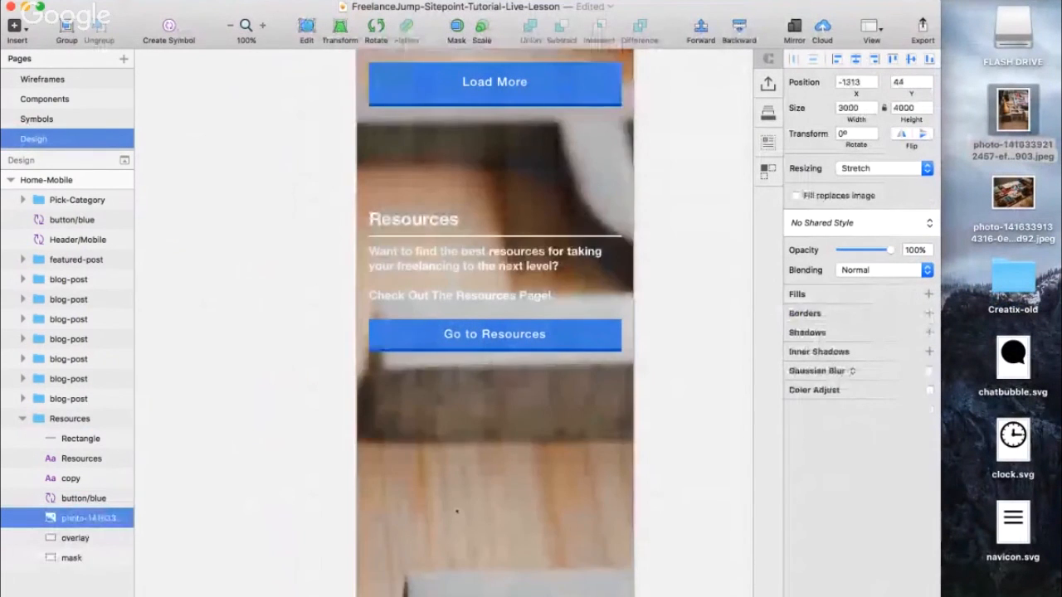
pyautogui.press('super+minus')
pyautogui.press('super+minus')
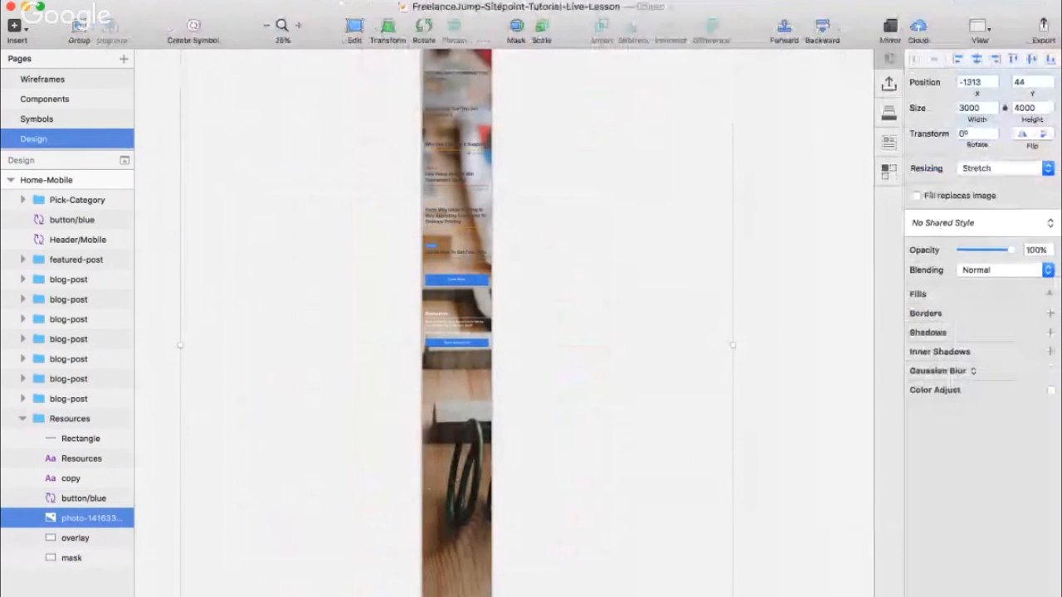
pyautogui.moveTo(108, 517)
pyautogui.mouseDown()
pyautogui.moveTo(108, 544)
pyautogui.moveTo(68, 547)
pyautogui.mouseUp()
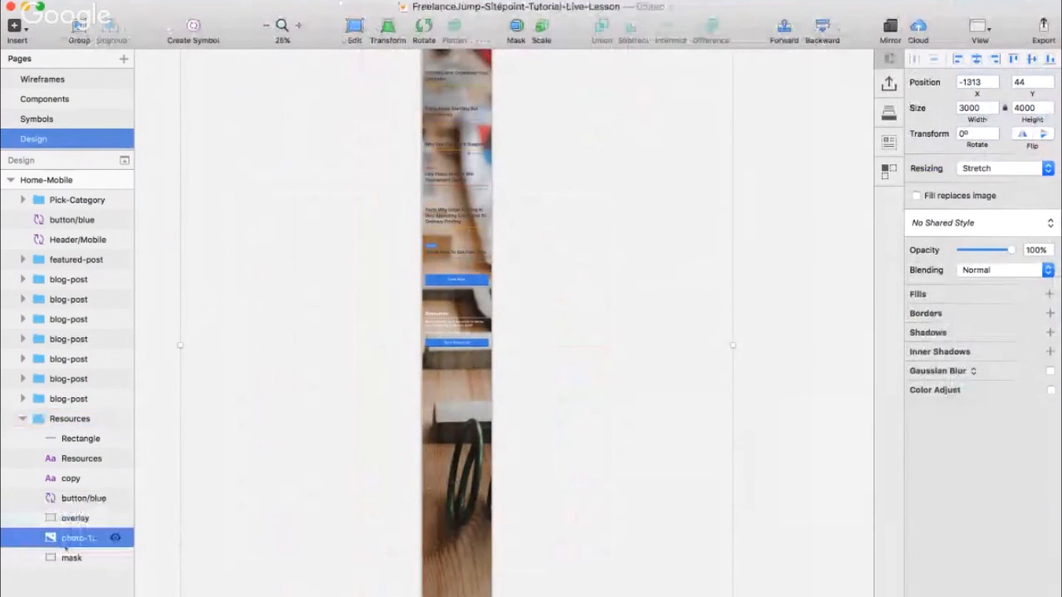
# - Use the mask rectangle as a mask for the Resources group's layers and hide the overlay layer
pyautogui.click(71, 558)
pyautogui.rightClick(72, 558)
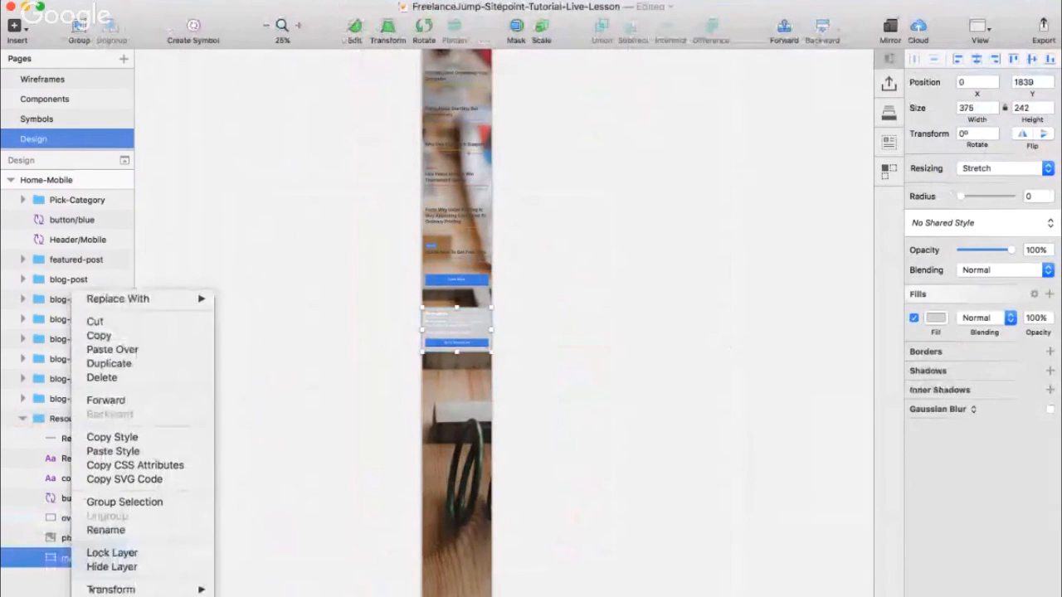
pyautogui.click(109, 595)
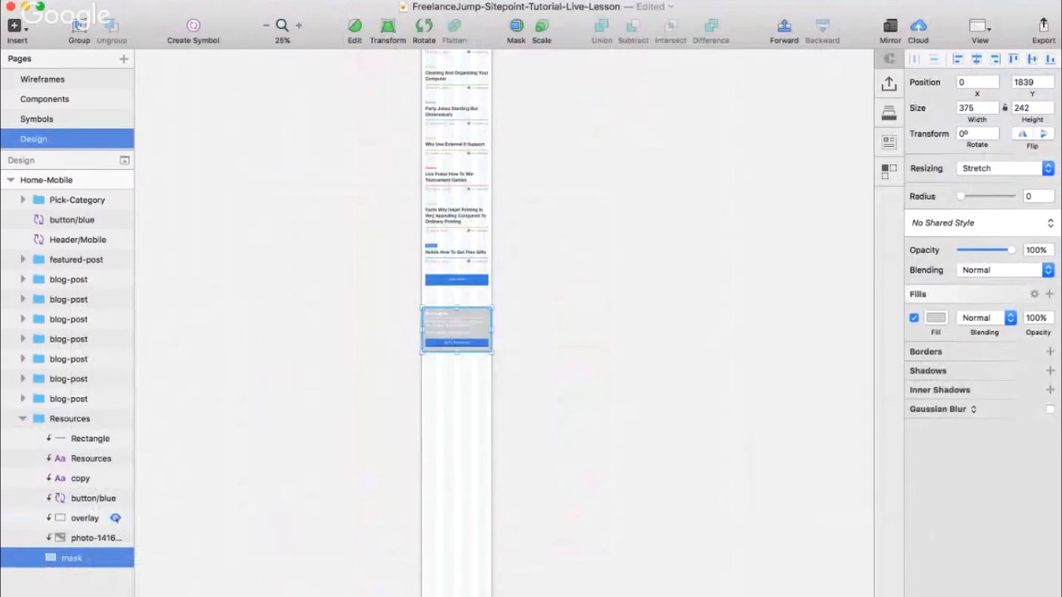
pyautogui.click(116, 518)
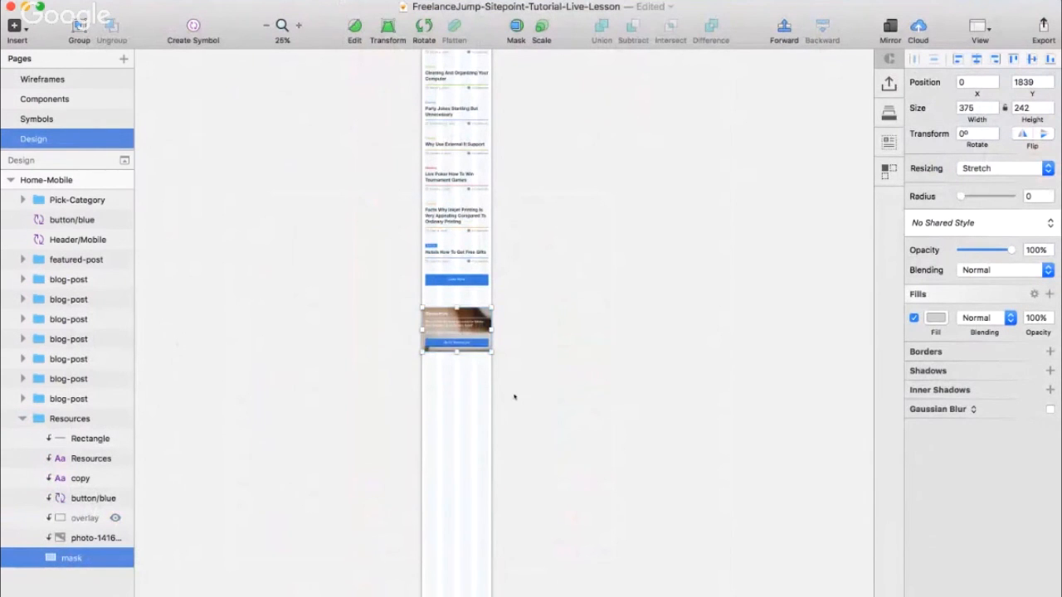
pyautogui.press('super+0')
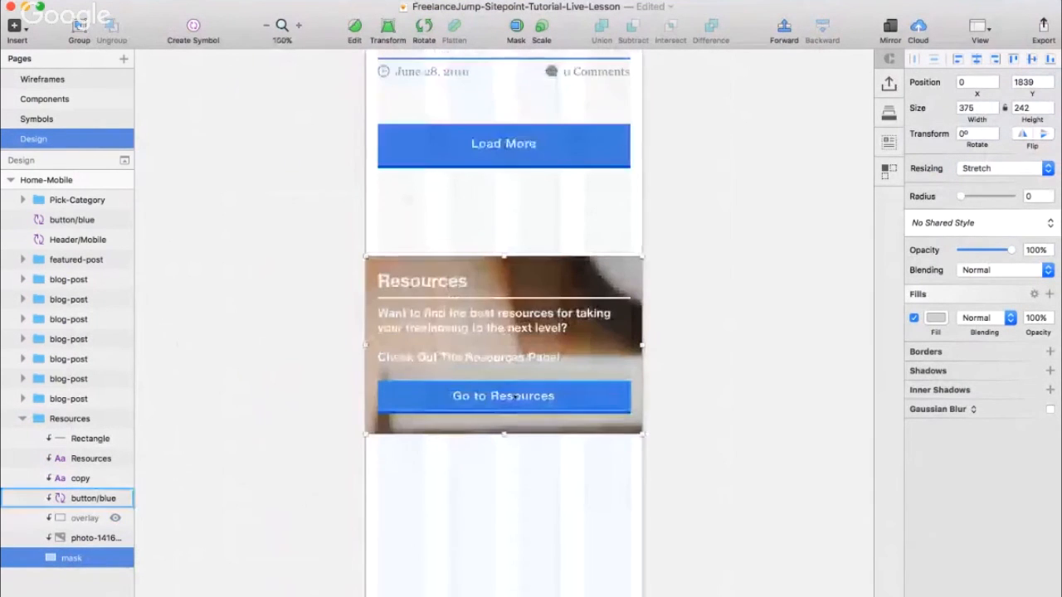
# - Scale the photo down to 412 × 549 px and position it behind the Resources content at X -19, Y 1770
pyautogui.click(77, 537)
pyautogui.press('super+minus')
pyautogui.press('super+minus')
pyautogui.press('super+minus')
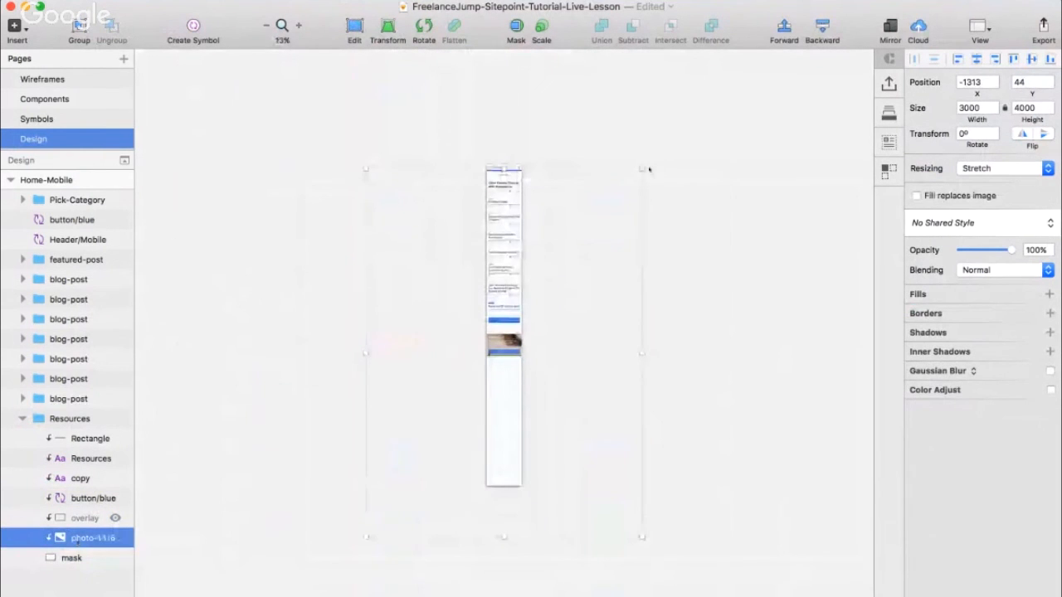
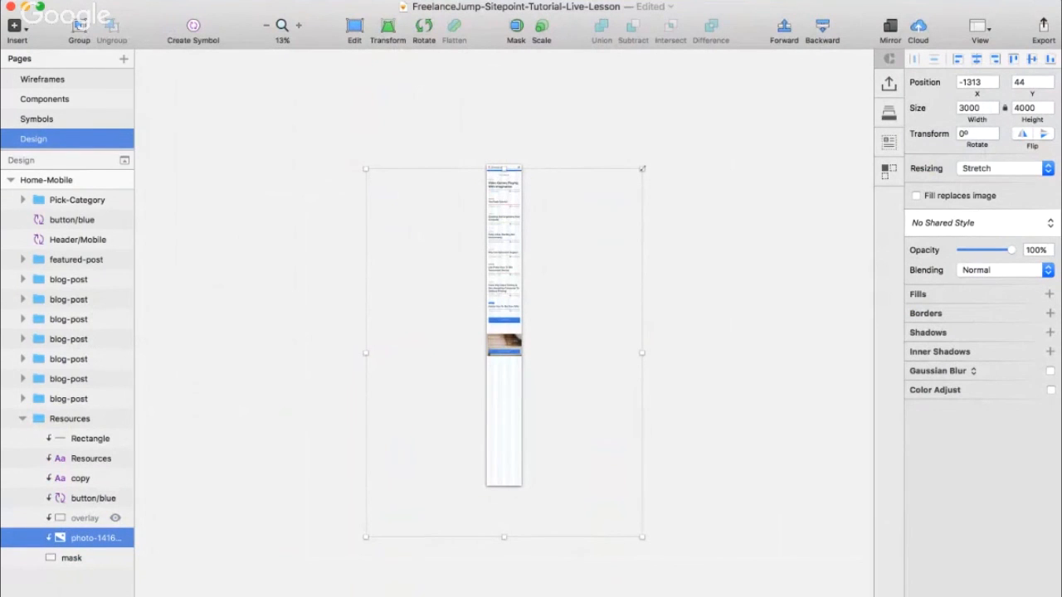
pyautogui.moveTo(642, 168); pyautogui.dragTo(410, 490)
pyautogui.press('super+0')
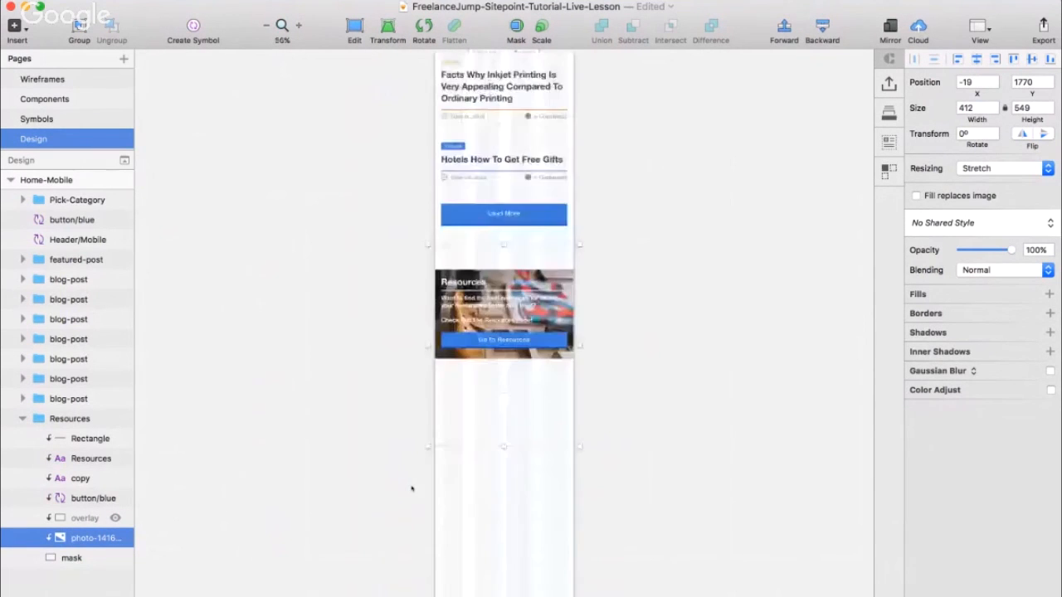
pyautogui.scroll(2, 412, 489)
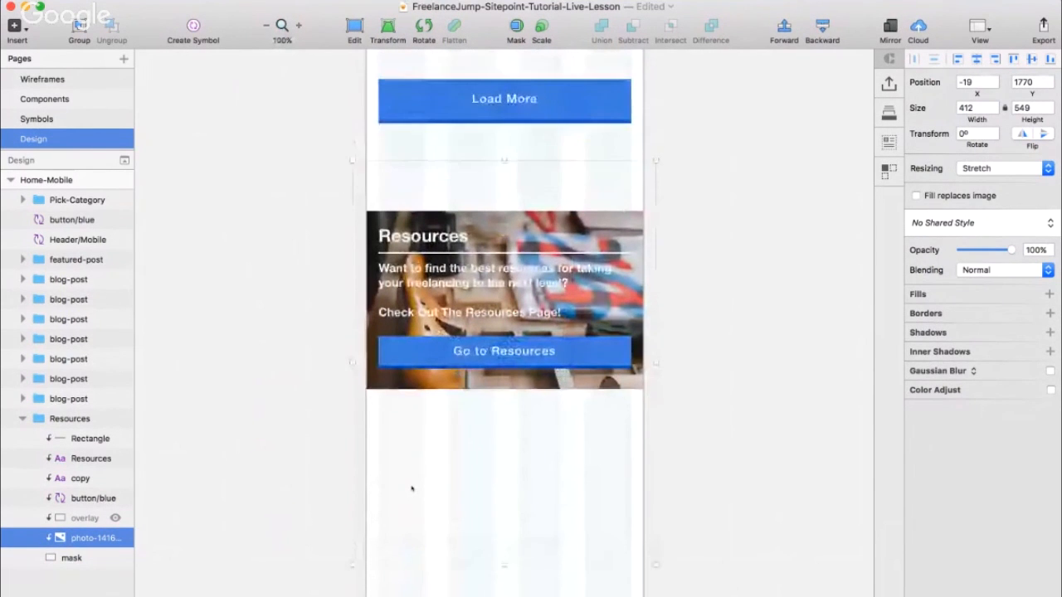
# - Apply a 1 px Gaussian blur to the photo layer in the Resources group
pyautogui.click(681, 390)
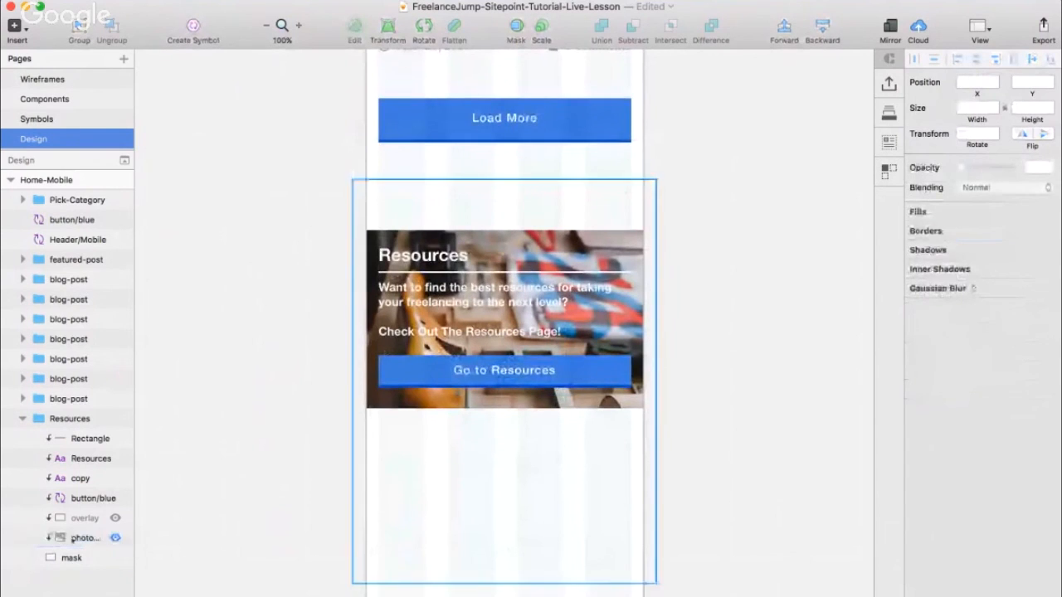
pyautogui.click(93, 538)
pyautogui.click(973, 371)
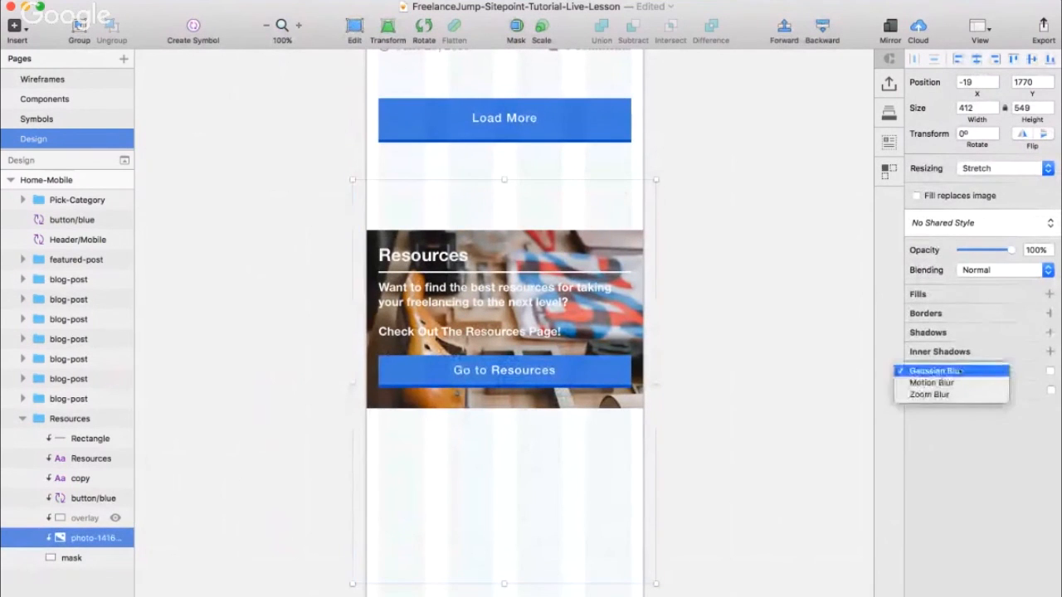
pyautogui.click(1048, 371)
pyautogui.click(1049, 372)
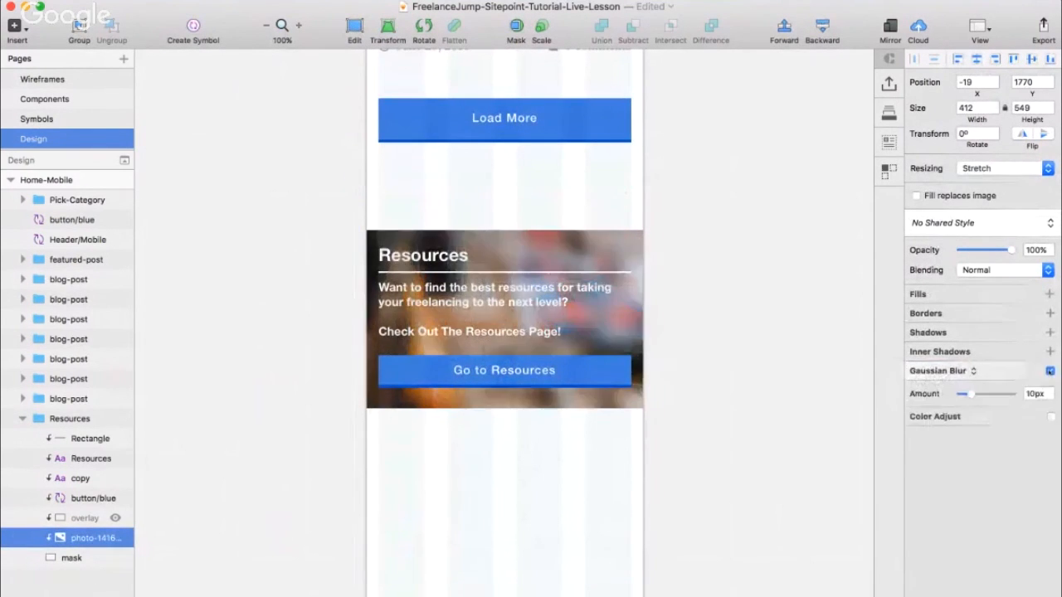
pyautogui.moveTo(971, 396); pyautogui.dragTo(958, 397)
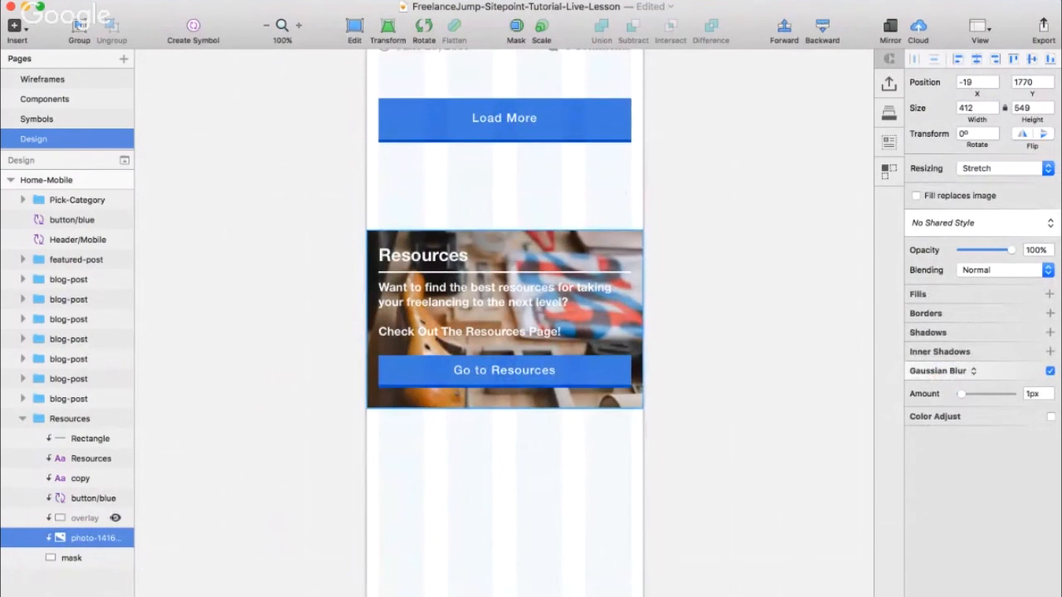
# - Show the Resources group's hidden overlay layer, select it and look through the available shared styles
pyautogui.click(114, 518)
pyautogui.click(83, 517)
pyautogui.click(949, 229)
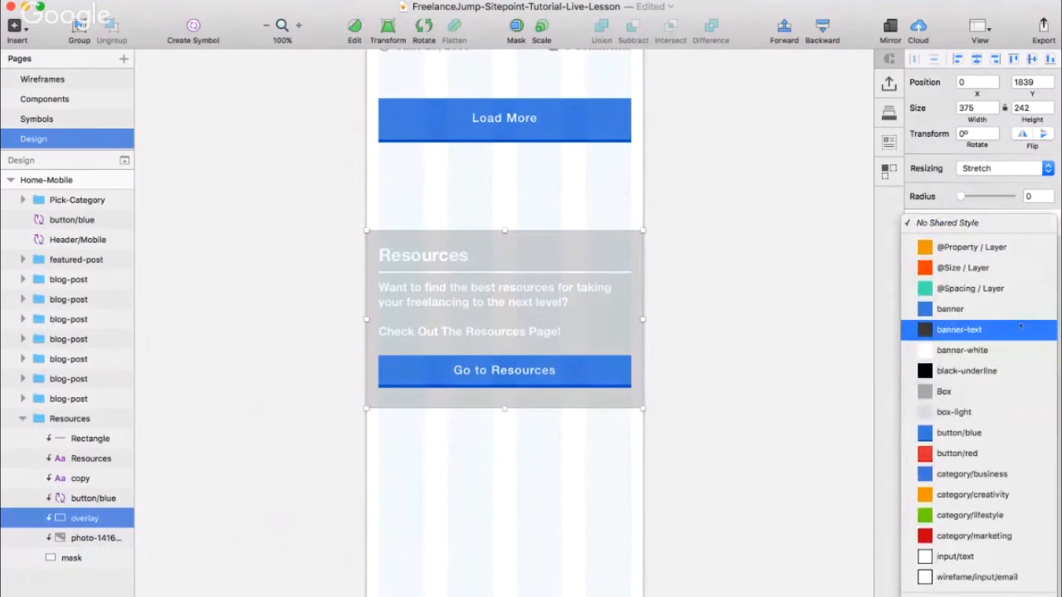
pyautogui.click(854, 398)
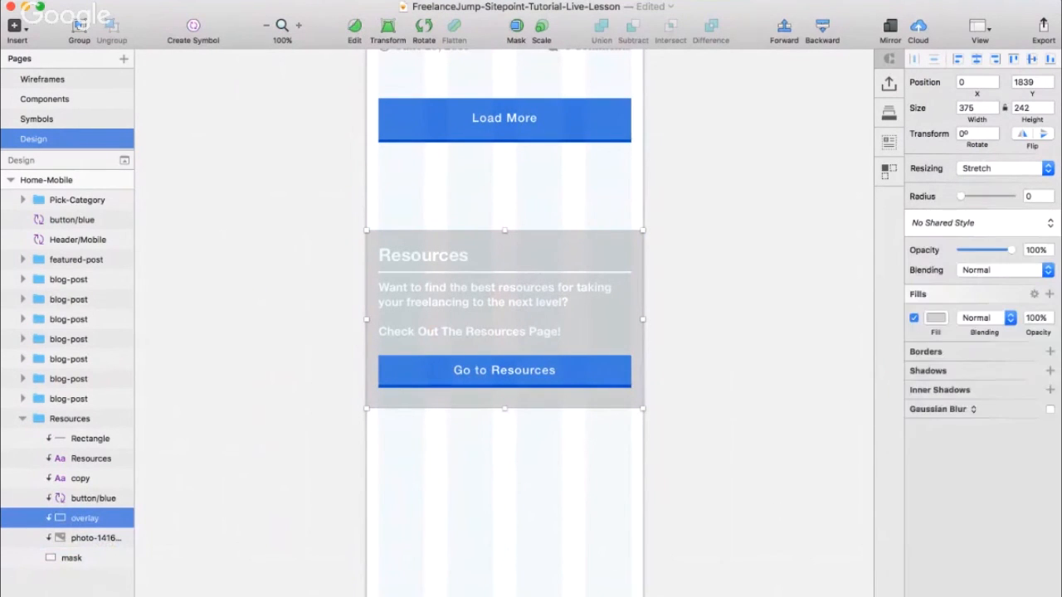
# - Switch to the FreelanceJump-Sitepoint-Tutorial document and inspect the fill colour and opacity of its Resources overlay
pyautogui.click(668, 595)
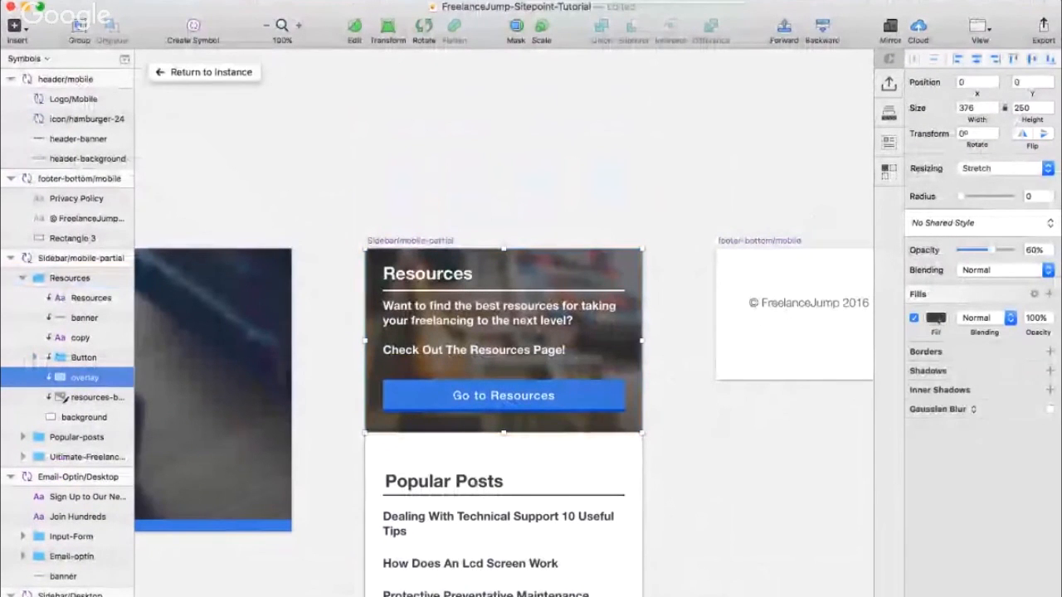
pyautogui.click(935, 318)
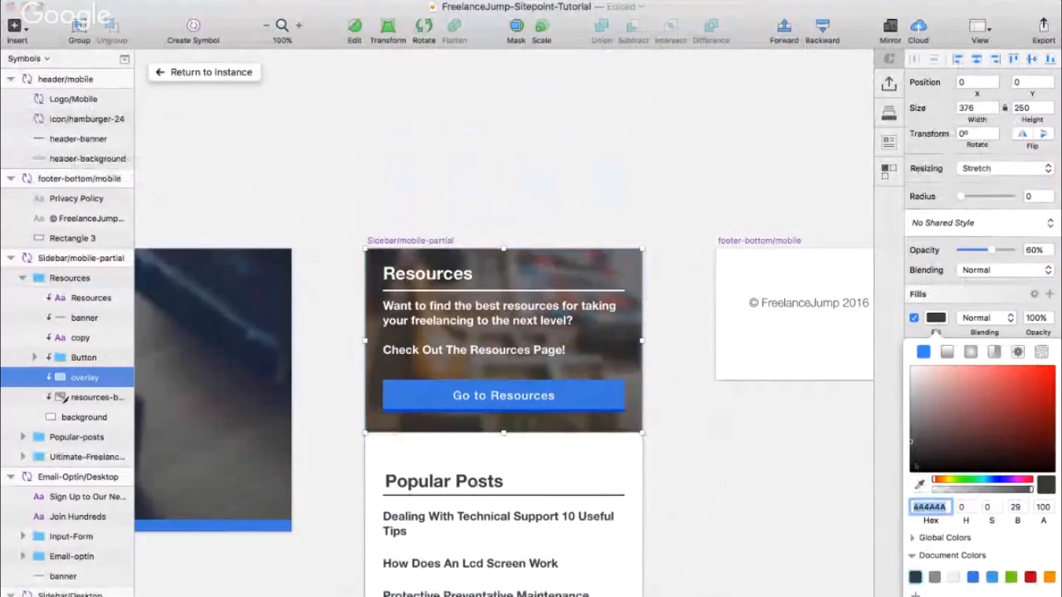
pyautogui.click(857, 520)
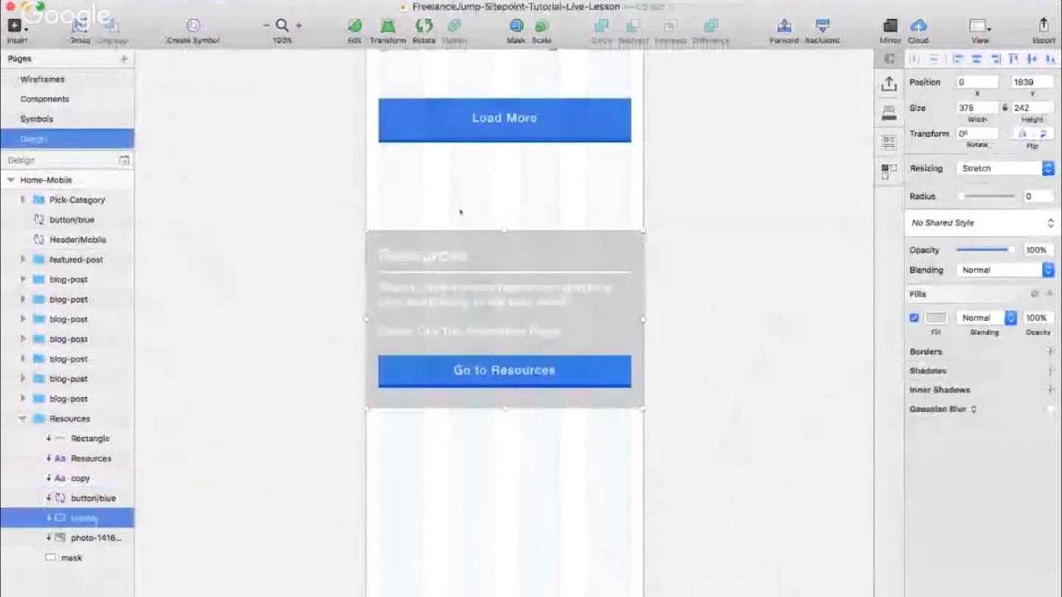
# - Back in the live-lesson document, fill the Resources overlay with black (000000) and lower the layer's opacity to 56%
pyautogui.click(935, 320)
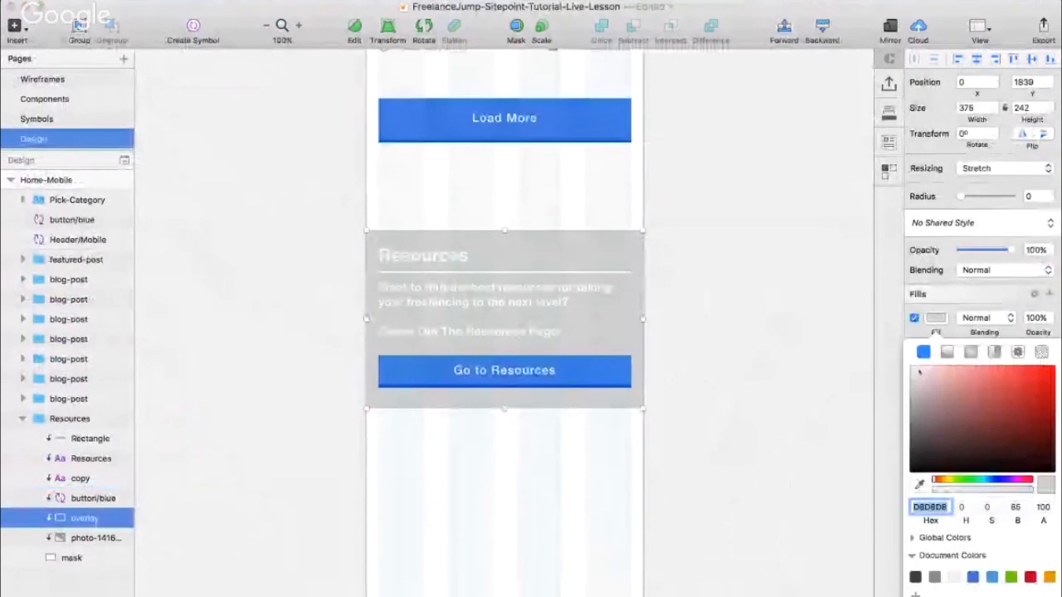
pyautogui.moveTo(927, 463); pyautogui.dragTo(862, 506)
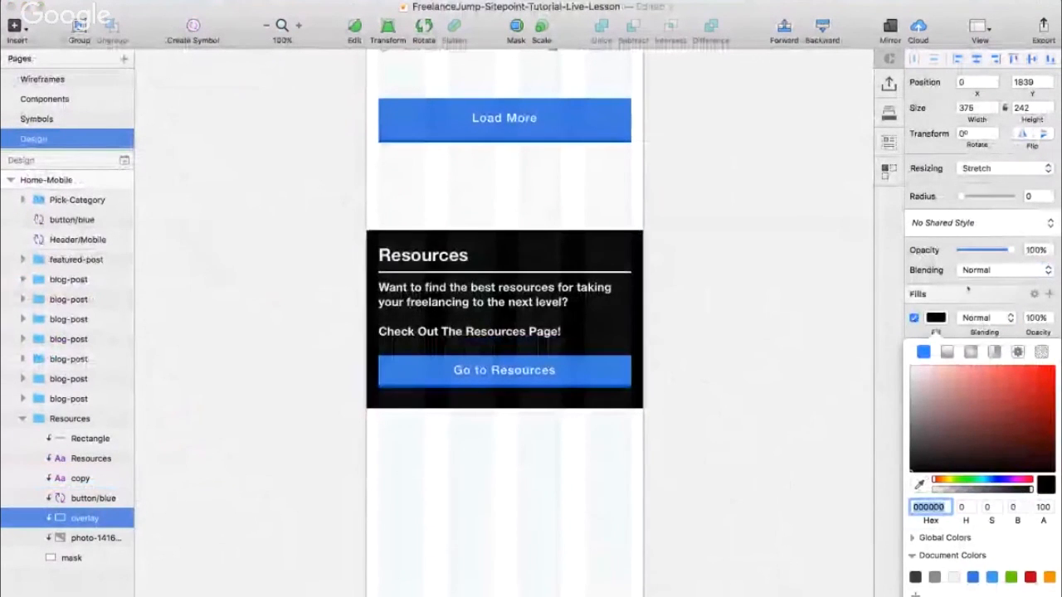
pyautogui.click(1000, 278)
pyautogui.moveTo(1009, 250); pyautogui.dragTo(987, 257)
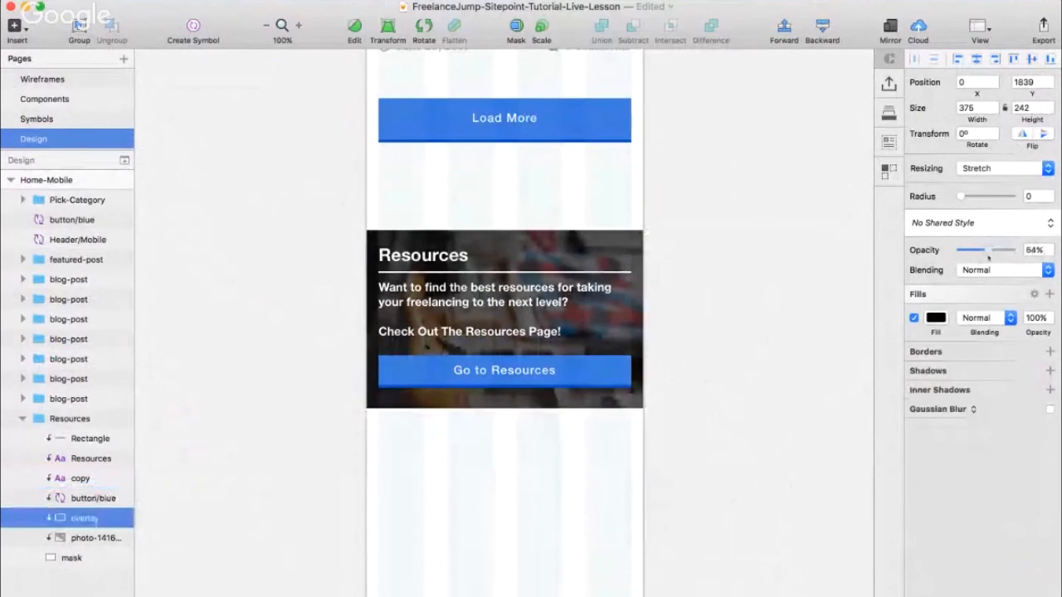
pyautogui.moveTo(986, 255); pyautogui.dragTo(988, 257)
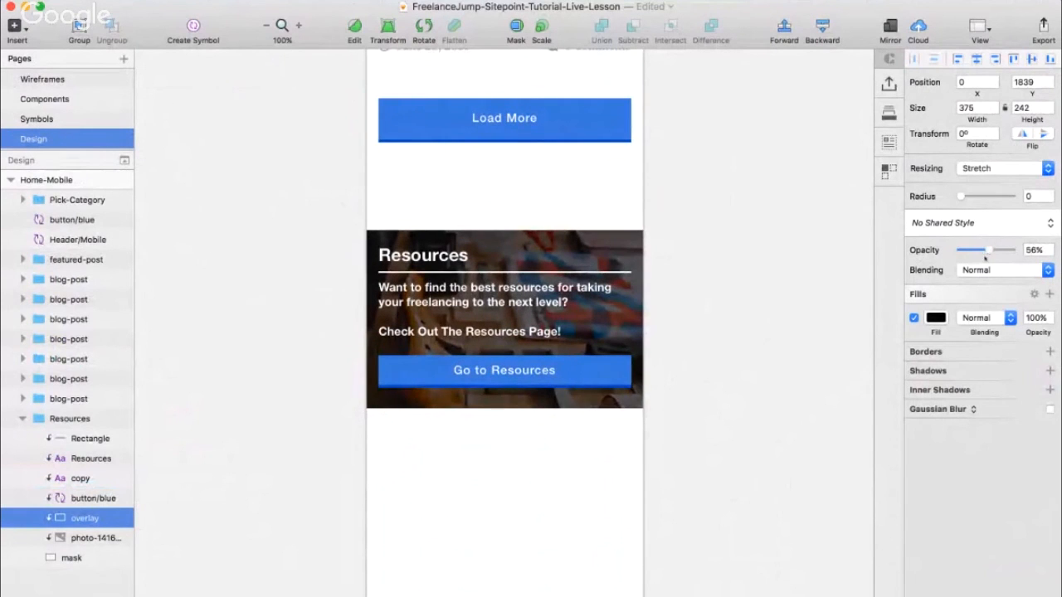
# - Change the overlay's fill to the document blue 4A90E2 and set its brightness to 20
pyautogui.click(934, 319)
pyautogui.click(972, 577)
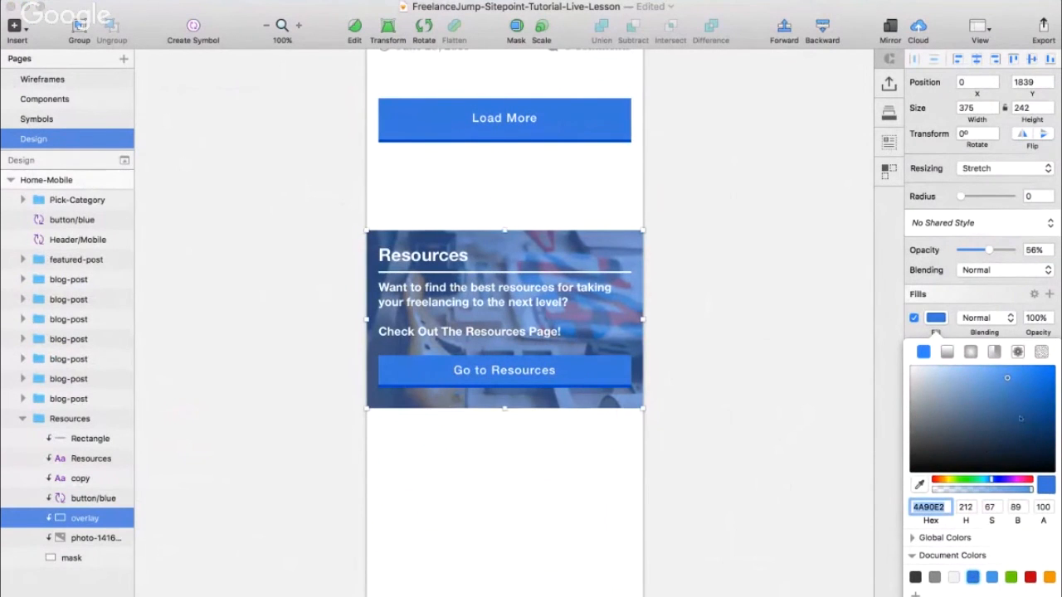
pyautogui.click(1019, 506)
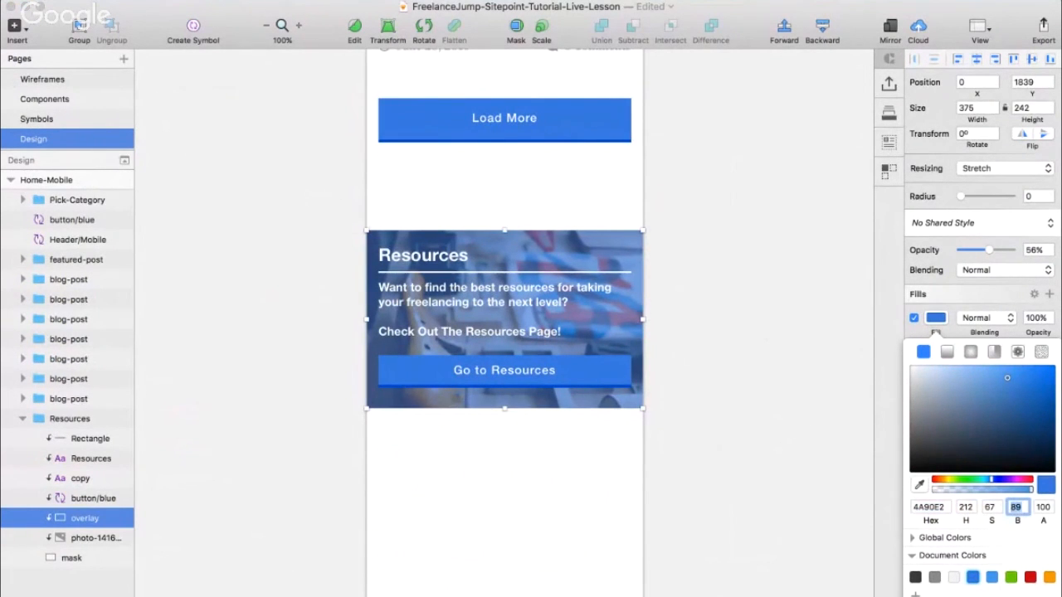
pyautogui.press('Return')
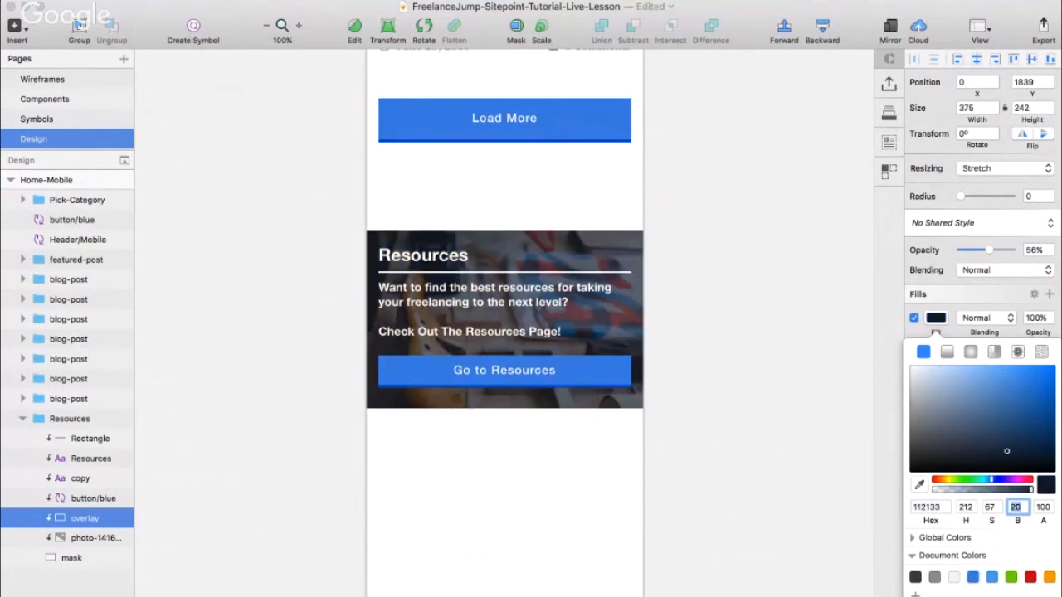
pyautogui.click(889, 311)
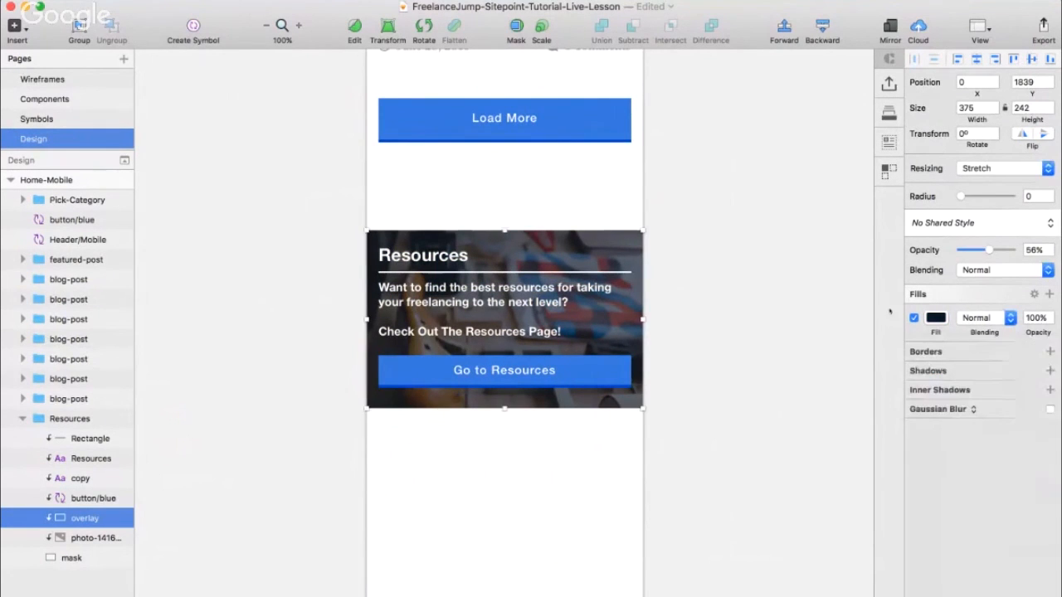
pyautogui.click(787, 321)
# - Increase the Gaussian blur on the Resources photo layer to 2 px
pyautogui.scroll(3, 787, 322)
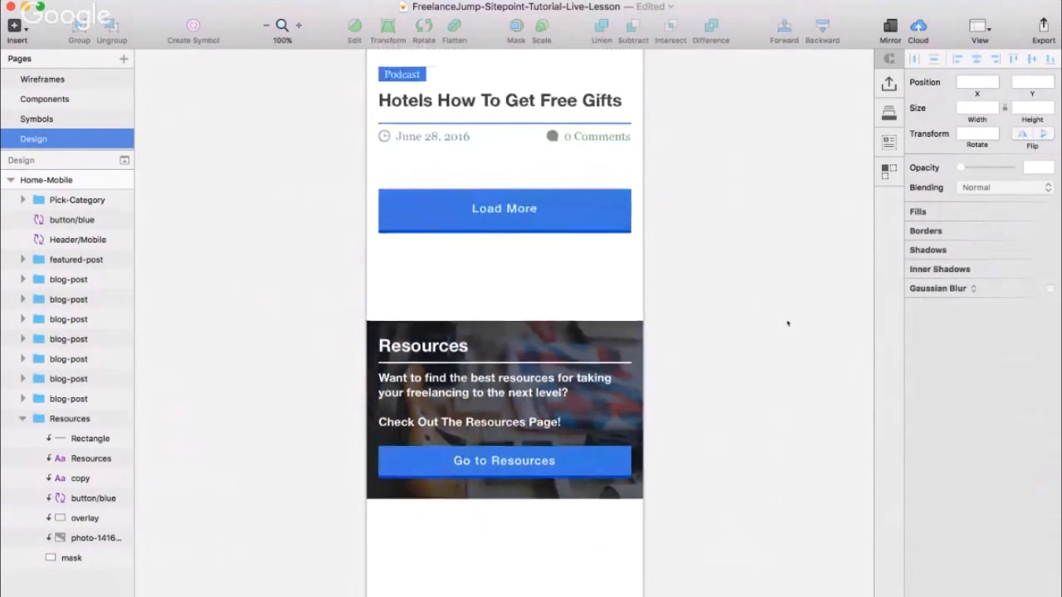
pyautogui.press('super+minus')
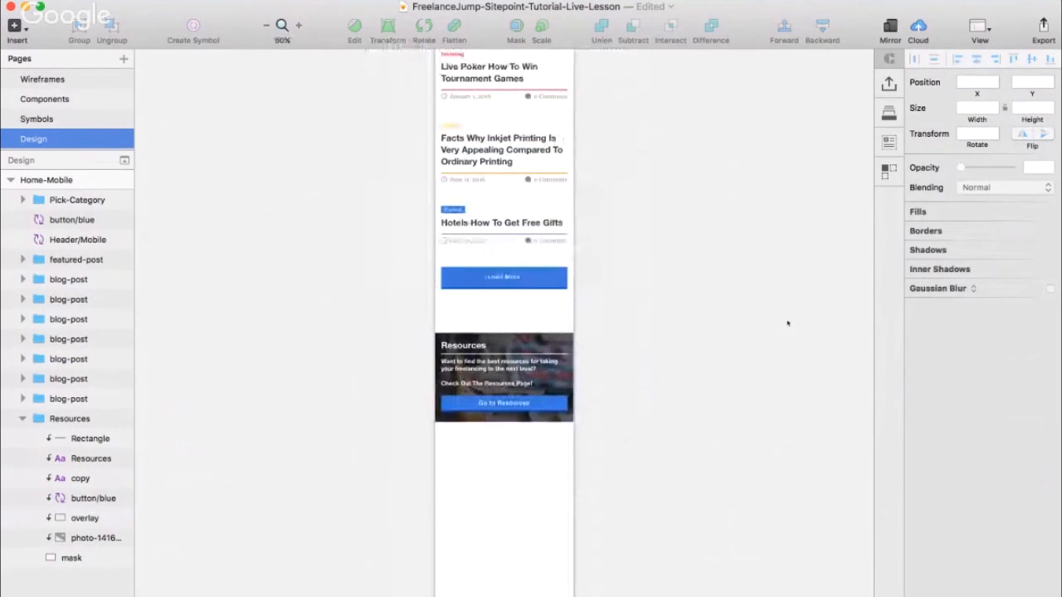
pyautogui.press('super+plus')
pyautogui.scroll(-3, 788, 323)
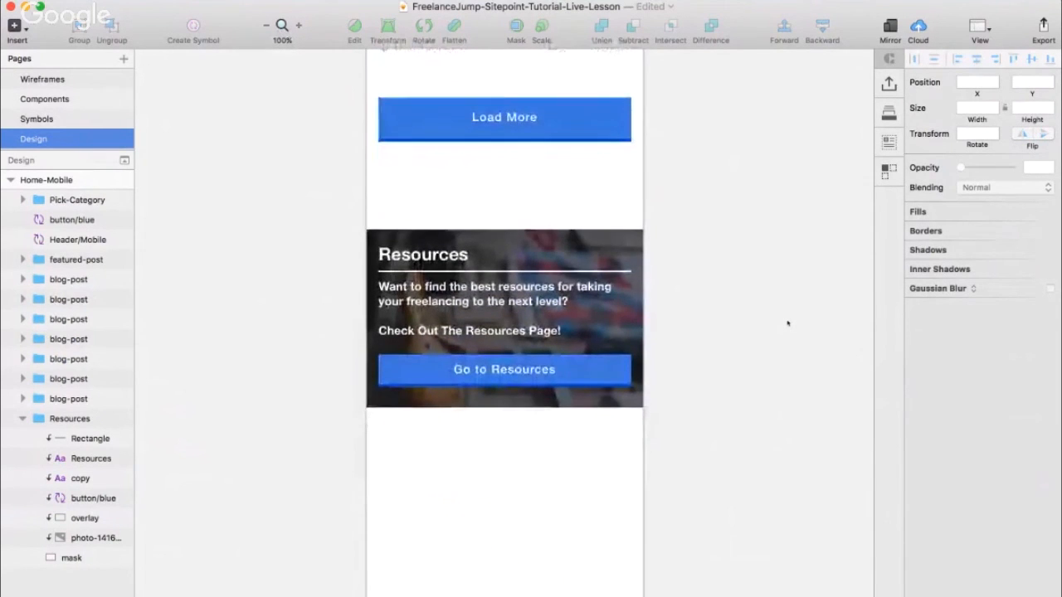
pyautogui.scroll(-2, 787, 323)
pyautogui.click(90, 537)
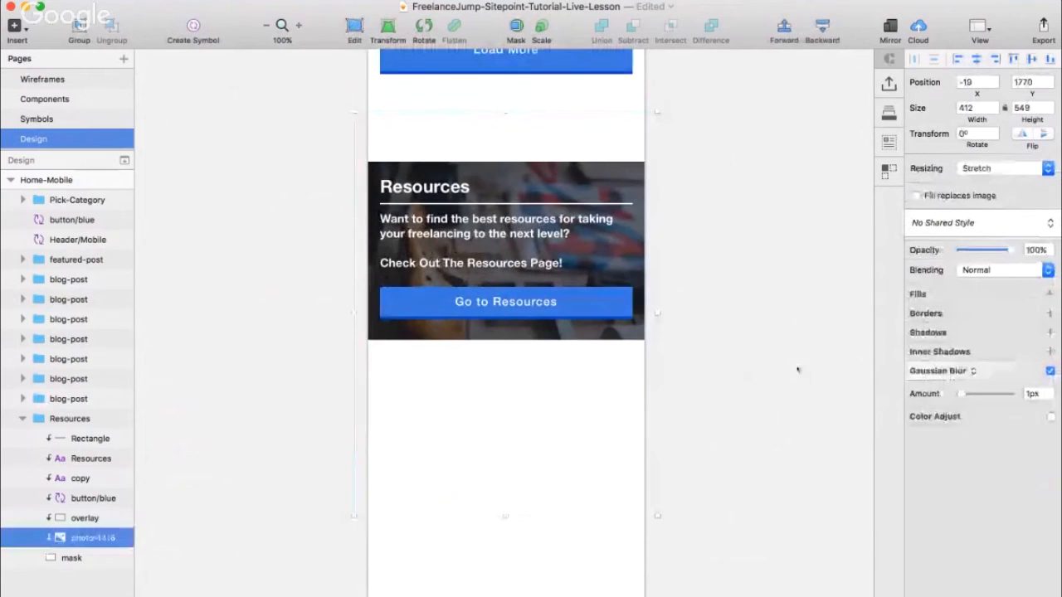
pyautogui.click(1050, 390)
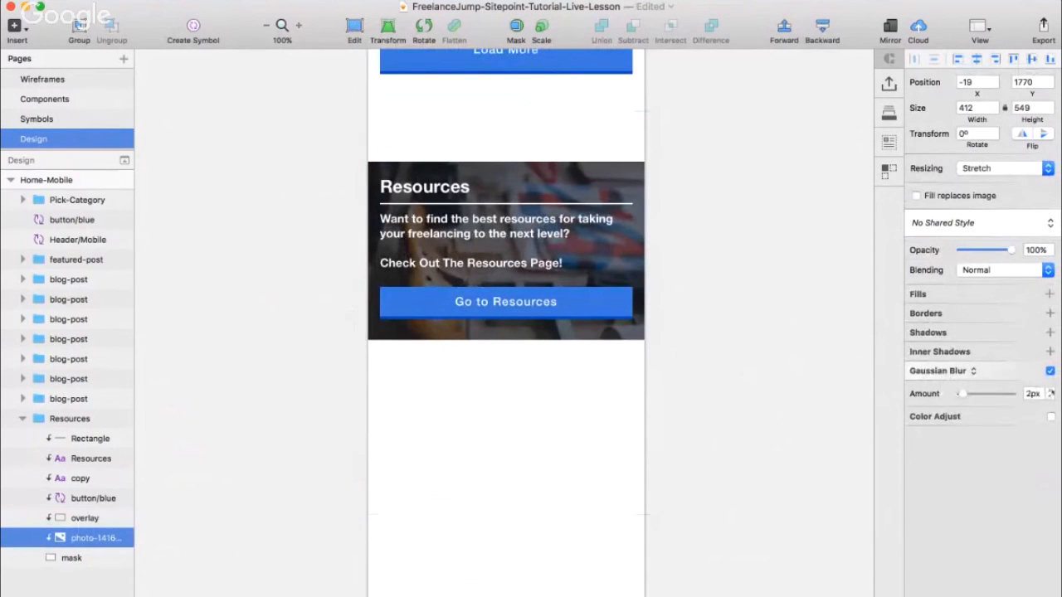
pyautogui.click(729, 381)
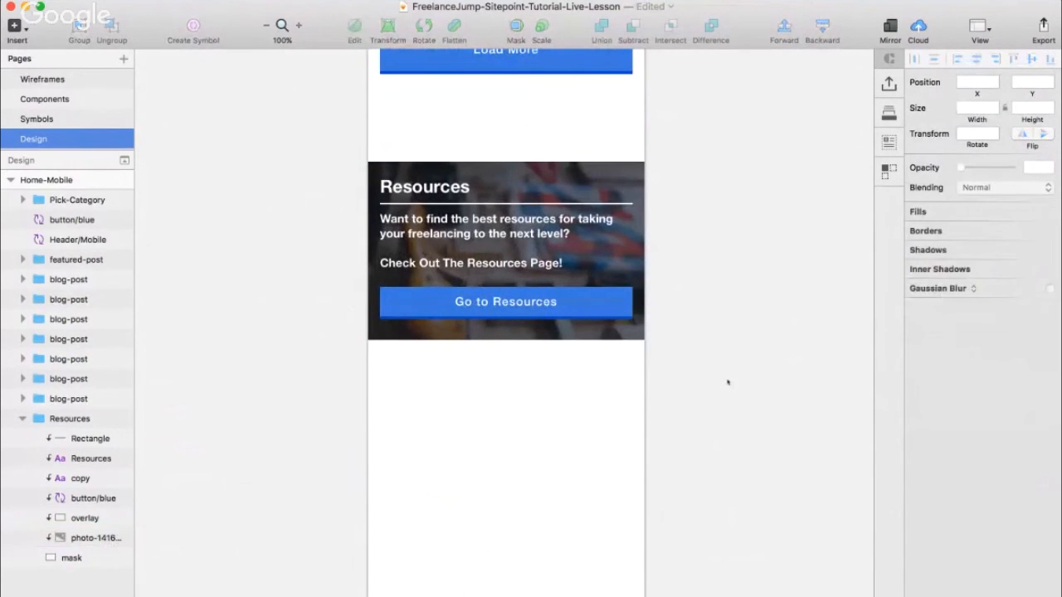
# - Switch to the FreelanceJump-Sitepoint-Tutorial document and copy the Popular-posts group from the Sidebar/mobile-partial symbol
pyautogui.press('super+minus')
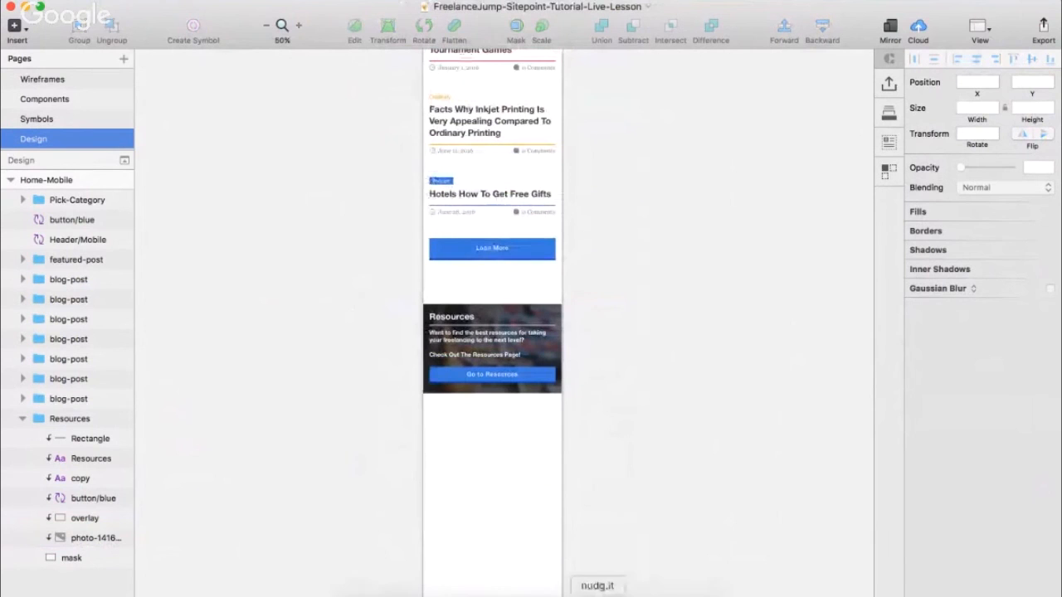
pyautogui.click(670, 595)
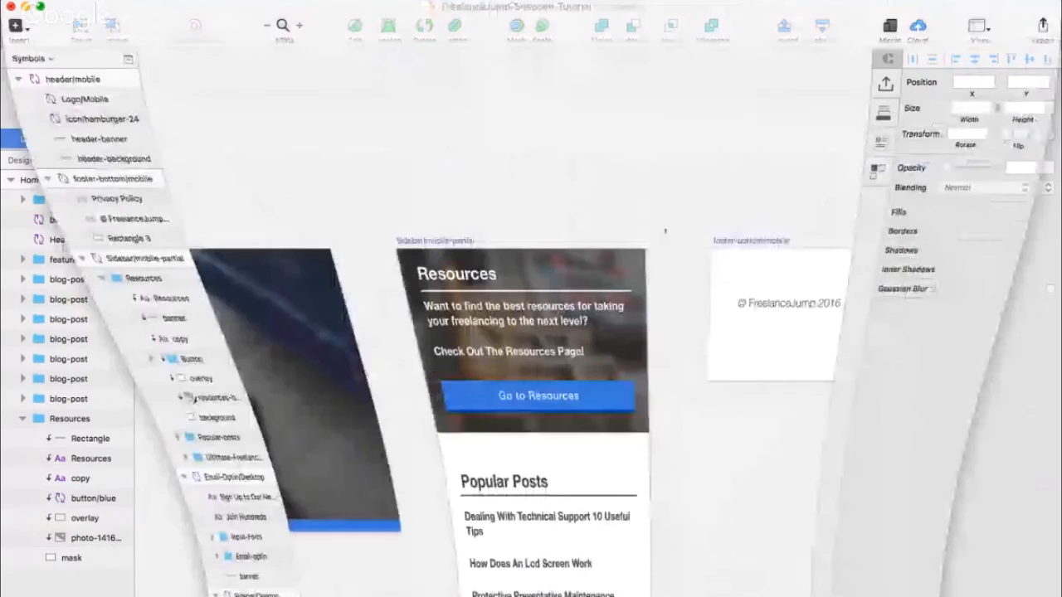
pyautogui.press('super+plus')
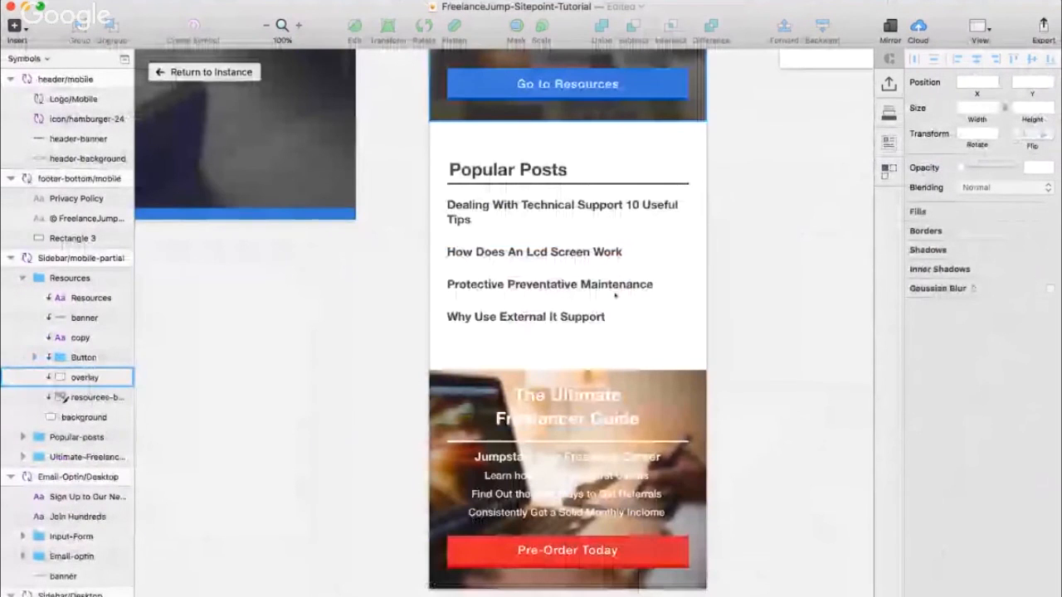
pyautogui.click(615, 295)
pyautogui.hscroll(2, 608, 137)
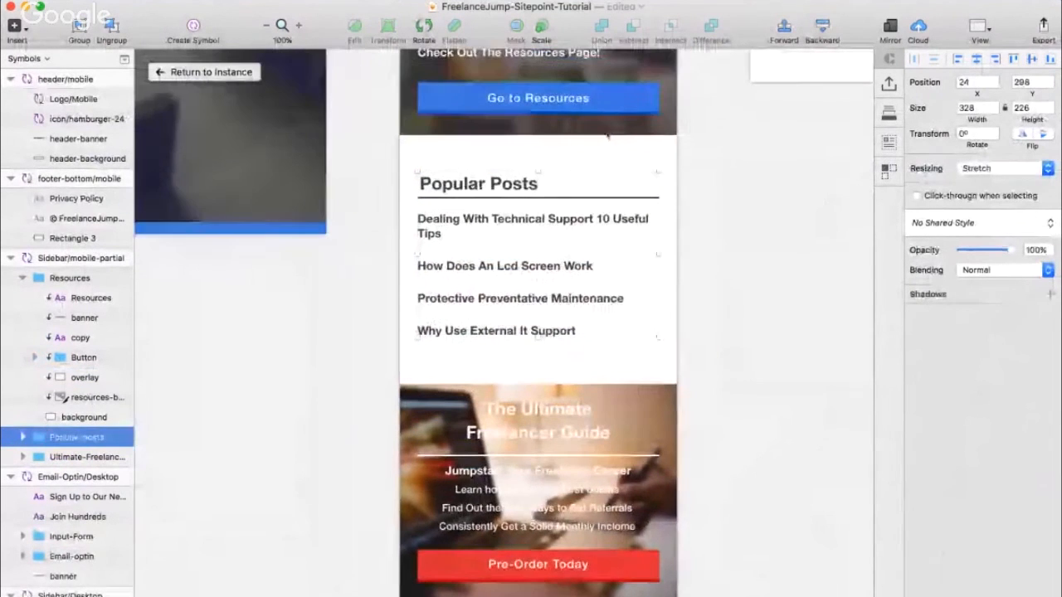
pyautogui.scroll(2, 608, 137)
pyautogui.hscroll(2, 608, 137)
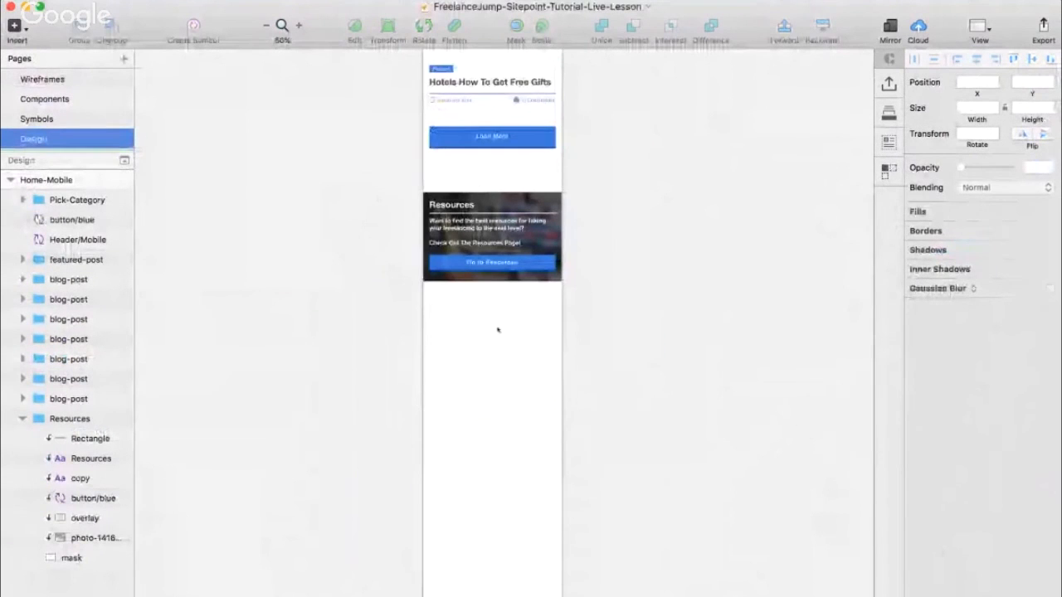
# - Return to the live-lesson document's Home-Mobile artboard and paste the Popular-posts group below the Resources section, at about X 26, Y 2145
pyautogui.press('super+0')
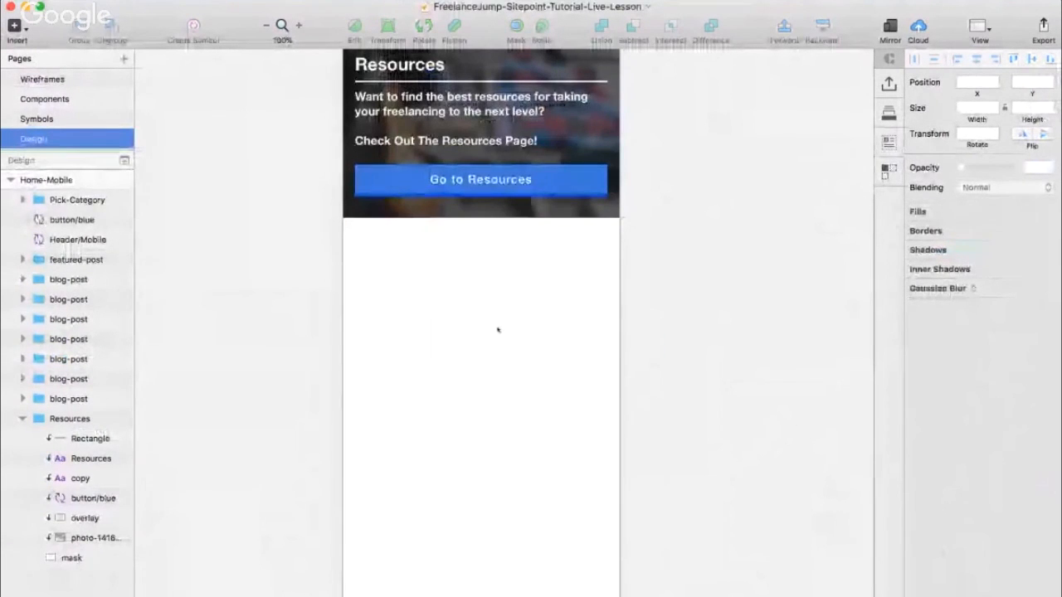
pyautogui.press('super+v')
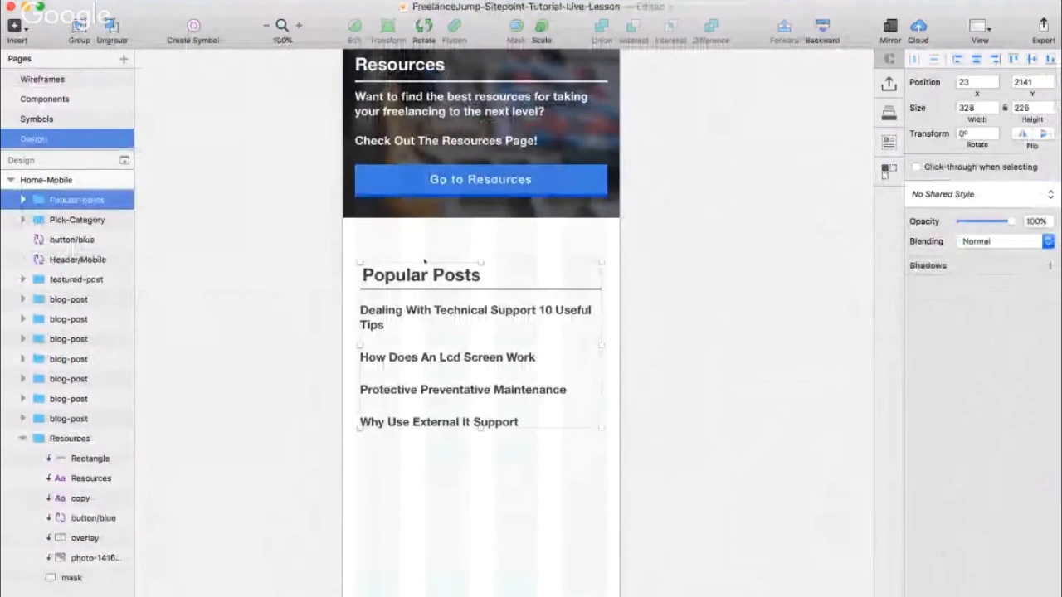
pyautogui.moveTo(421, 271); pyautogui.dragTo(425, 272)
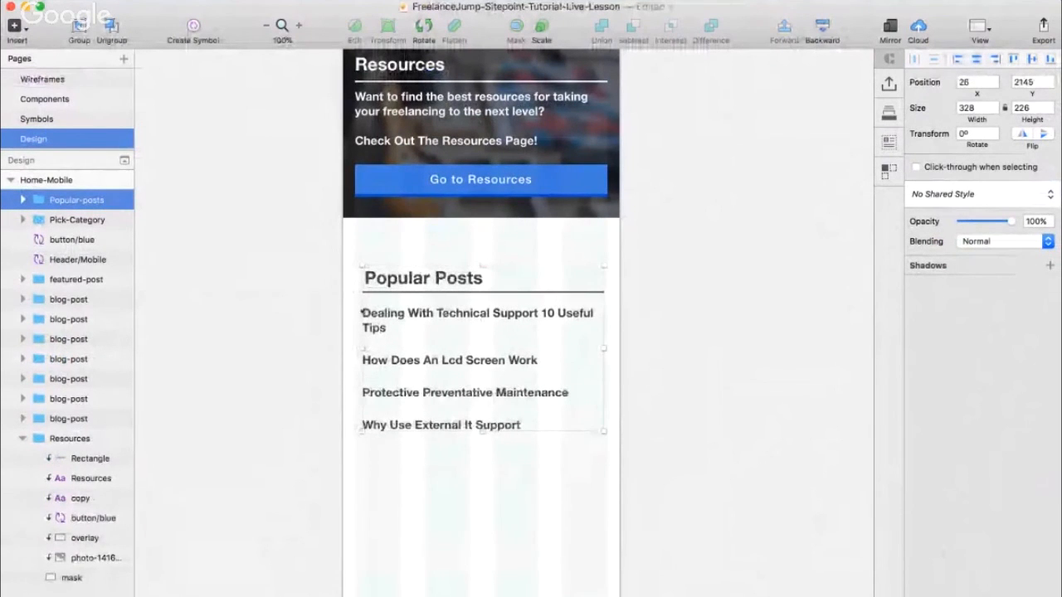
# - Nudge the Popular-posts group left to X 16 and up to Y 2113, checking its spacing to the artboard edges and Resources section
pyautogui.press('alt')
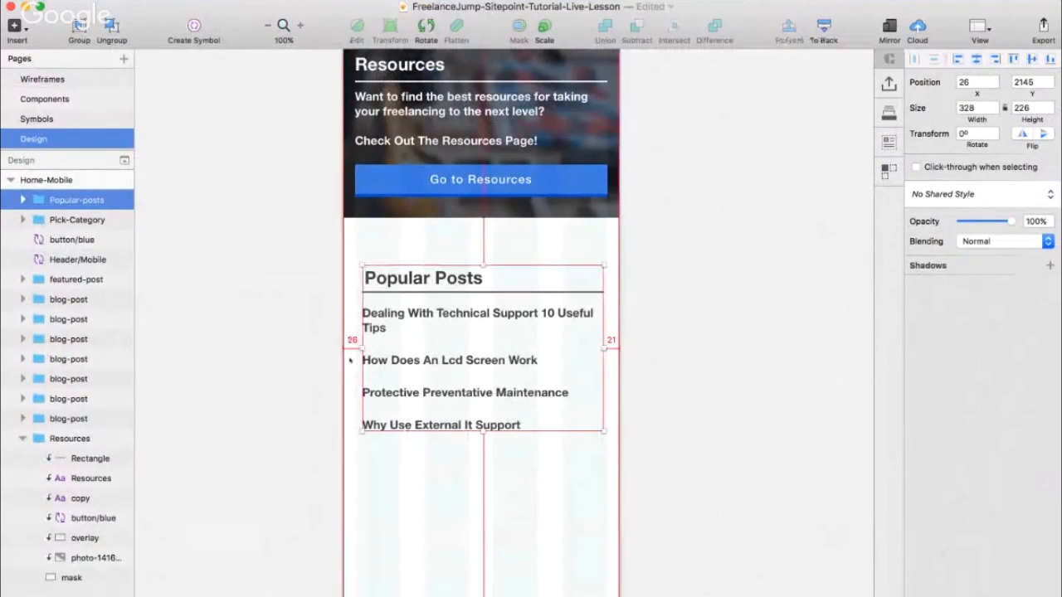
pyautogui.press('Left')
pyautogui.press('Left')
pyautogui.press('Left')
pyautogui.press('Left')
pyautogui.press('Left')
pyautogui.press('Left')
pyautogui.press('Left')
pyautogui.press('Left')
pyautogui.press('Left')
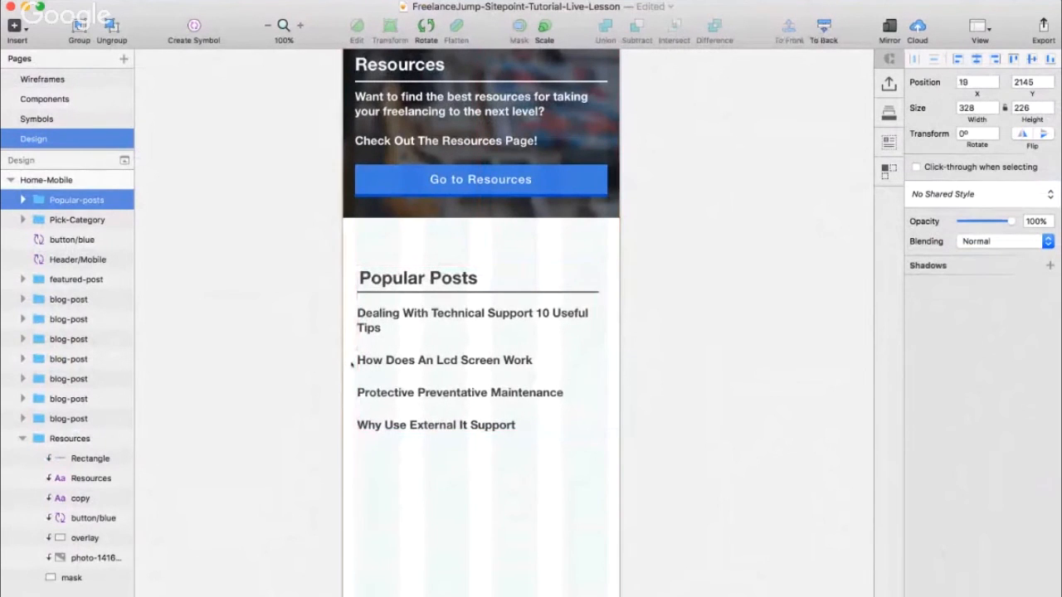
pyautogui.press('Left')
pyautogui.press('alt')
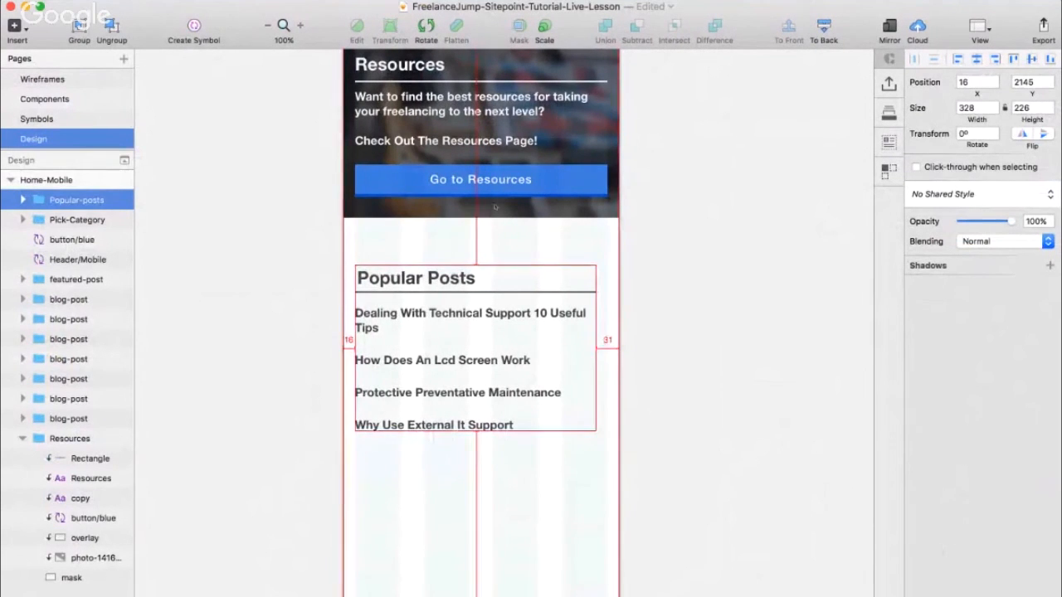
pyautogui.hotkey('shift', 'Up')
pyautogui.press('alt')
pyautogui.hotkey('shift', 'Up')
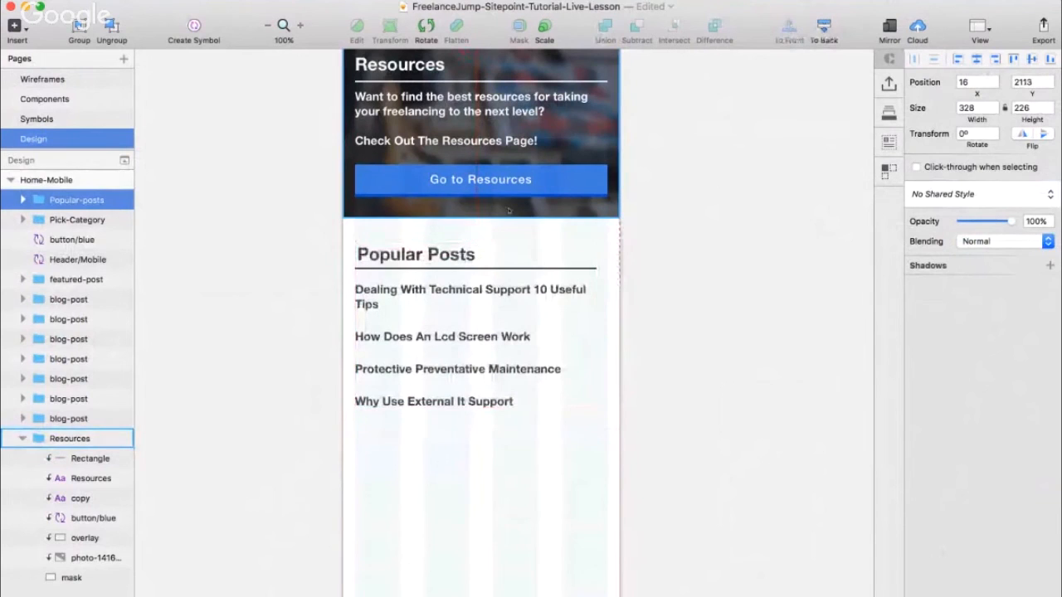
# - Widen the Popular-posts group to 343 px and check that its margins to the artboard edges match
pyautogui.doubleClick(452, 256)
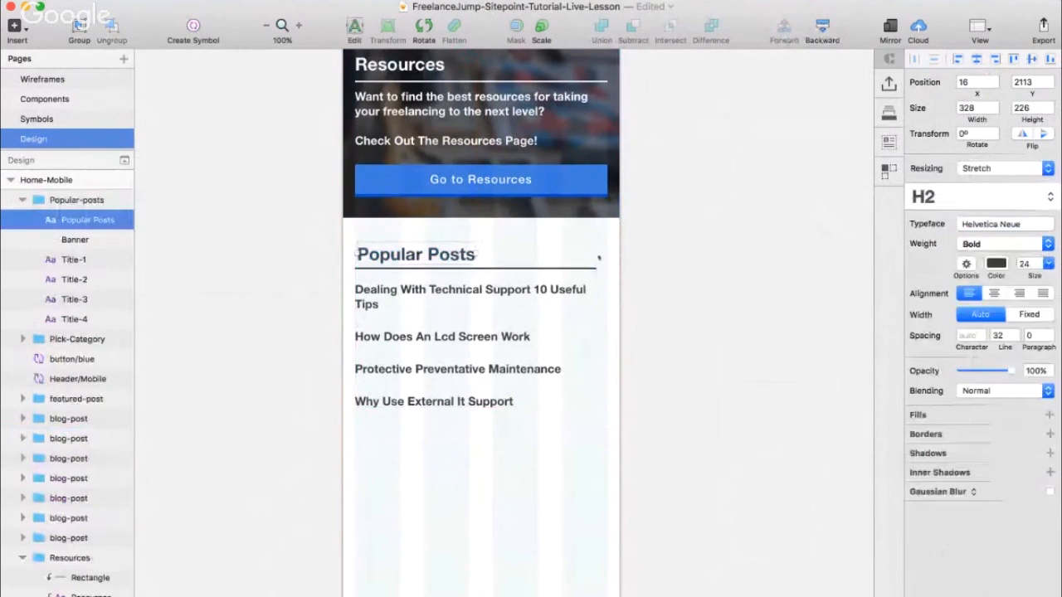
pyautogui.press('super+plus')
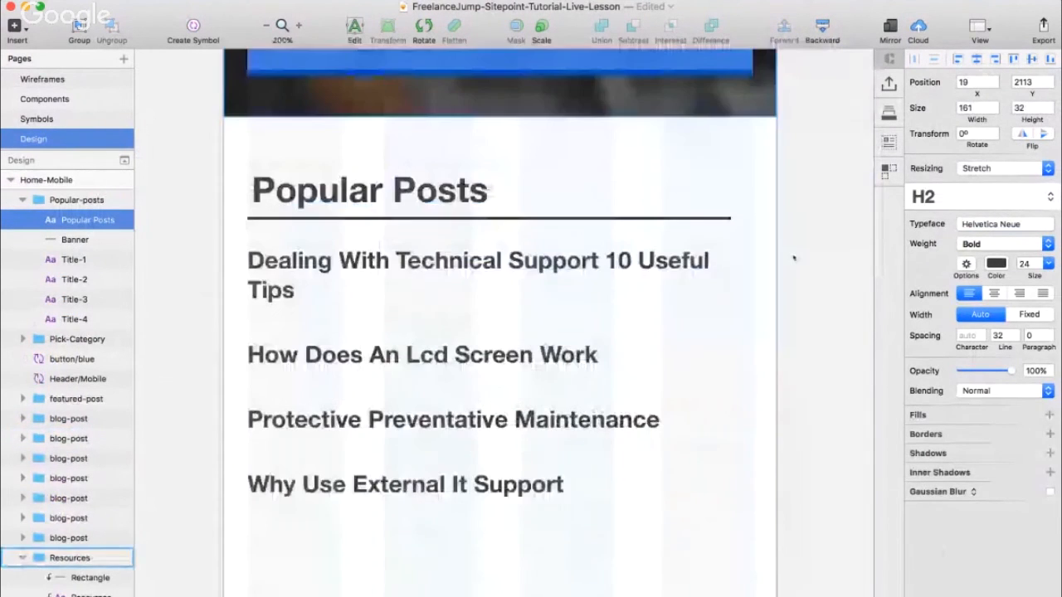
pyautogui.click(648, 254)
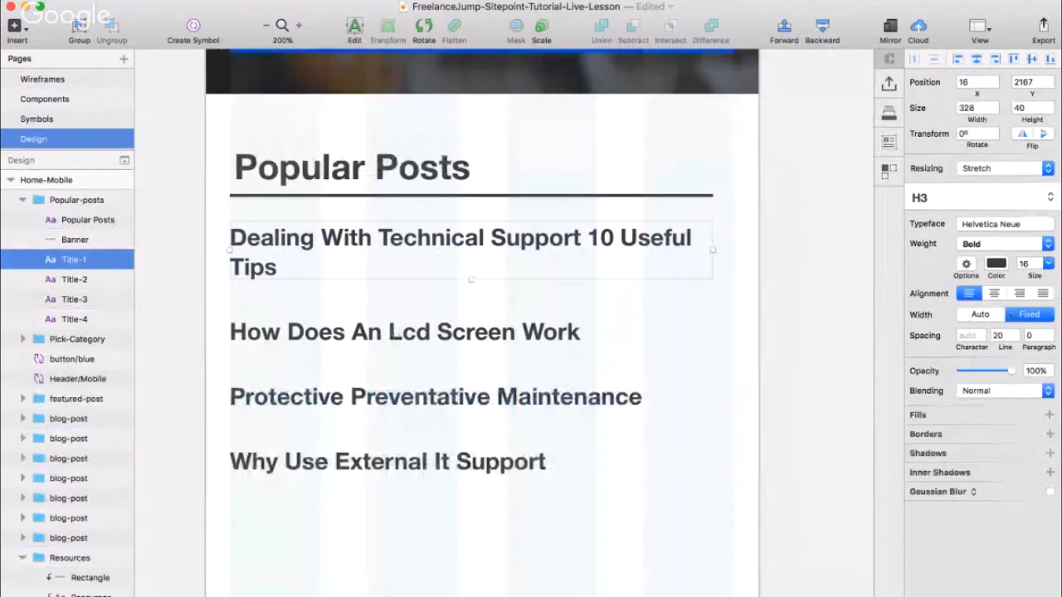
pyautogui.press('super+minus')
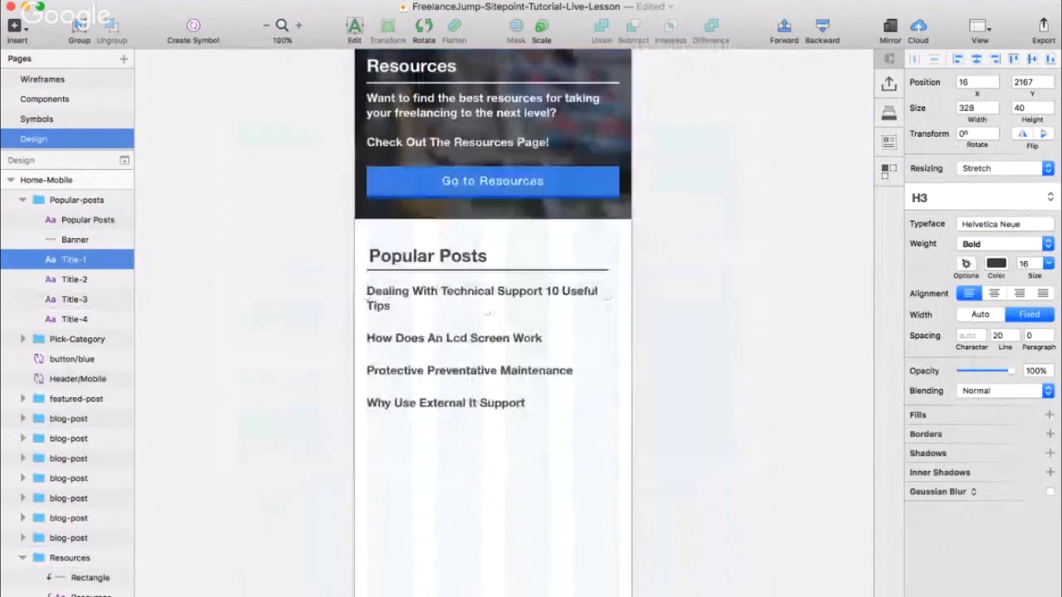
pyautogui.click(469, 258)
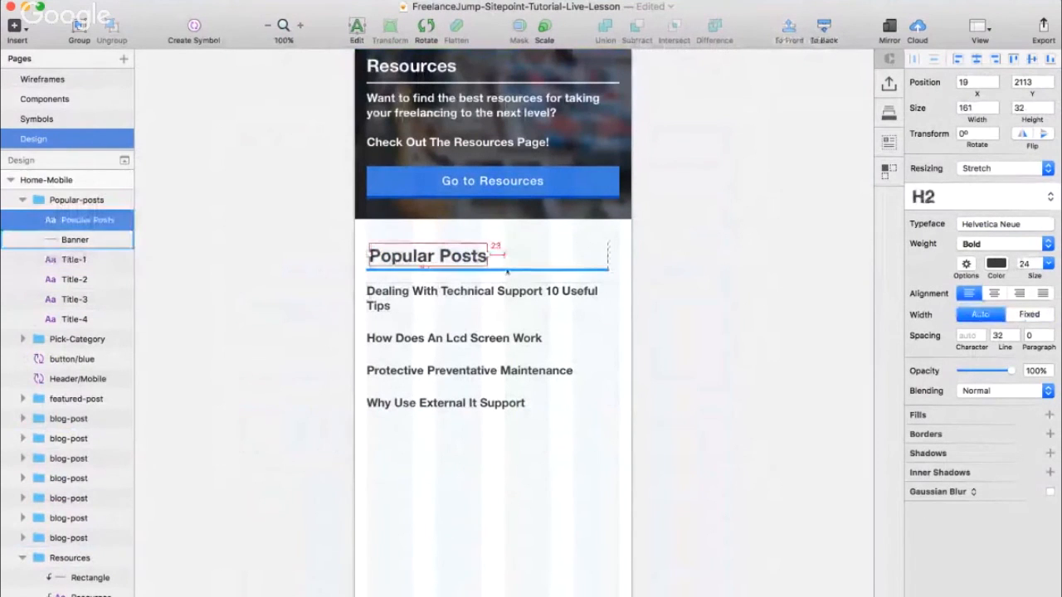
pyautogui.click(442, 292)
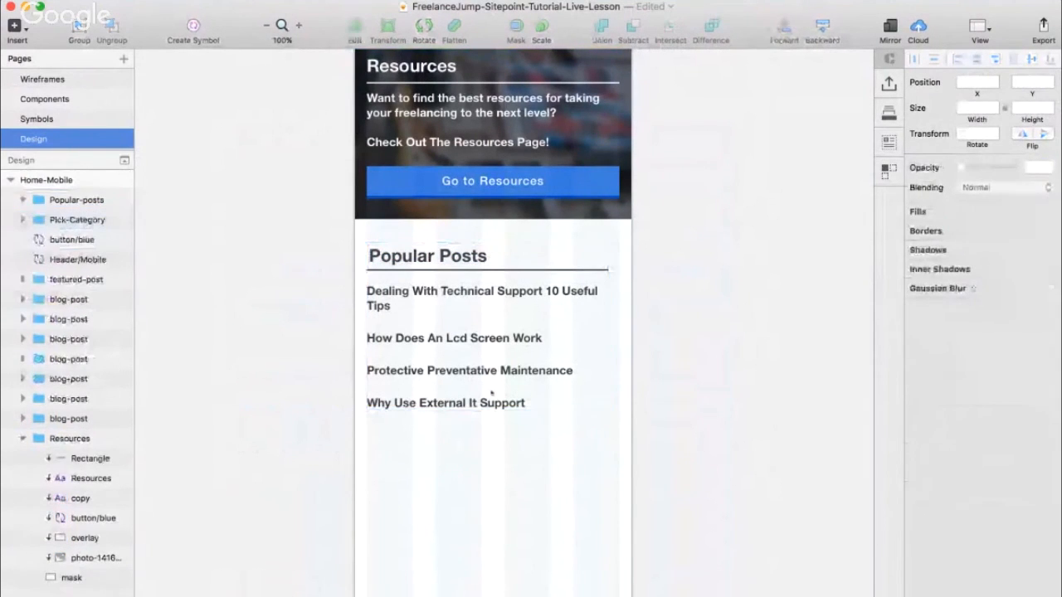
pyautogui.click(529, 357)
pyautogui.press('alt')
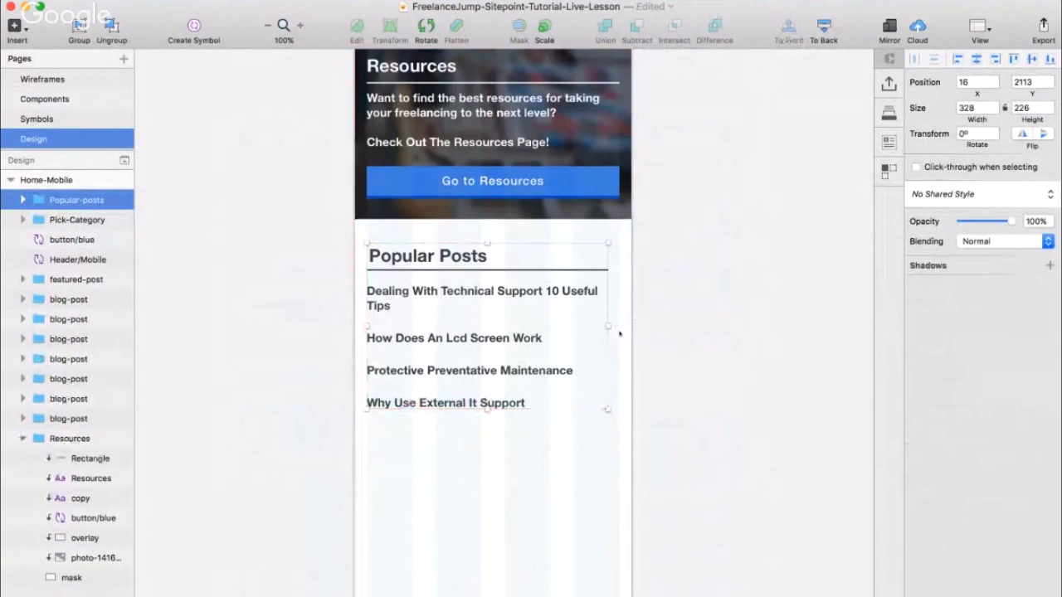
pyautogui.press('super+Left')
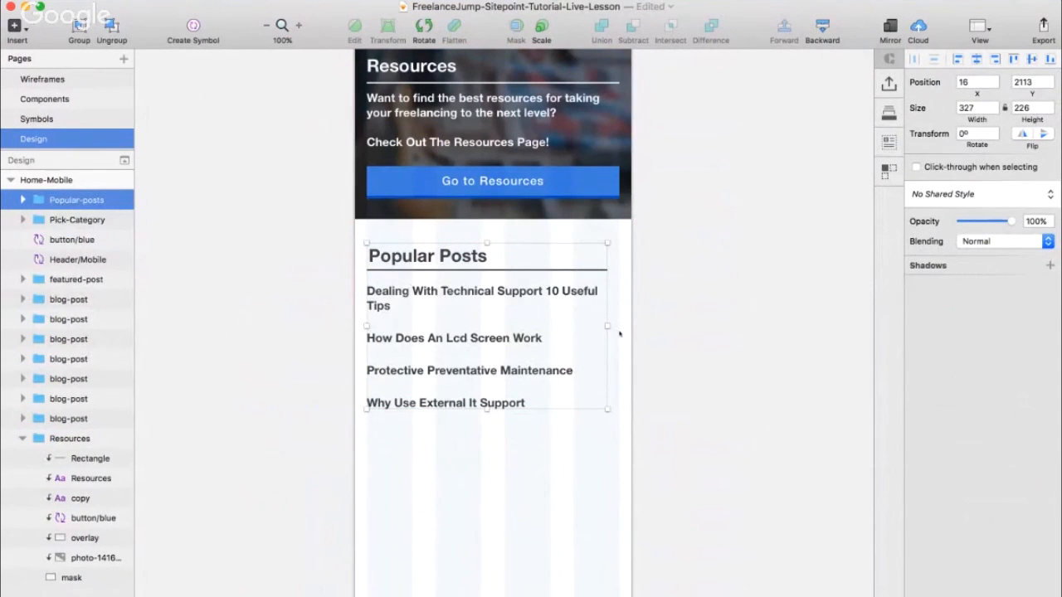
pyautogui.moveTo(608, 326); pyautogui.dragTo(619, 334)
pyautogui.press('alt')
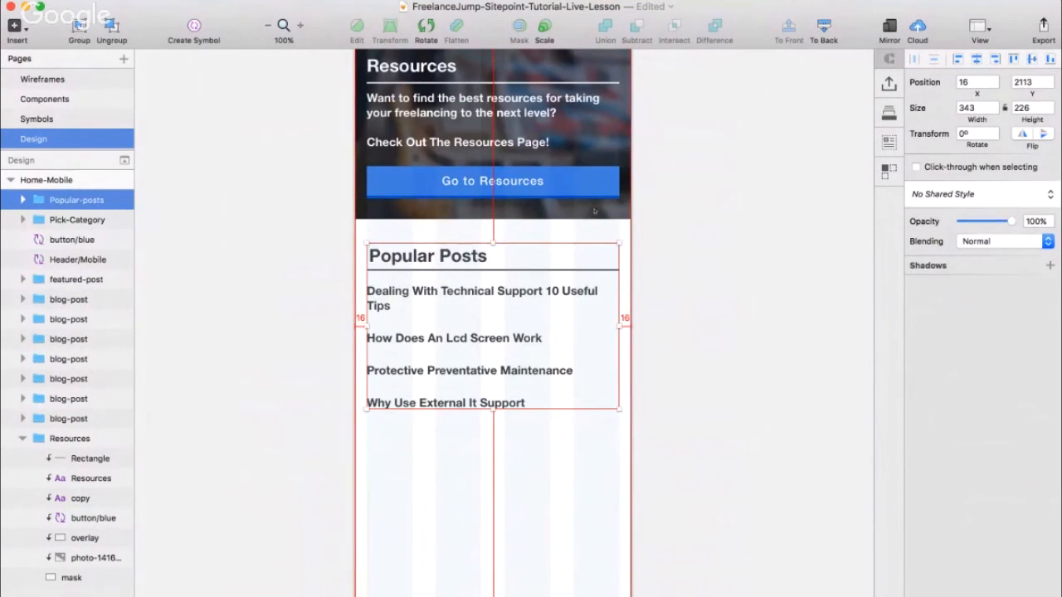
pyautogui.click(676, 324)
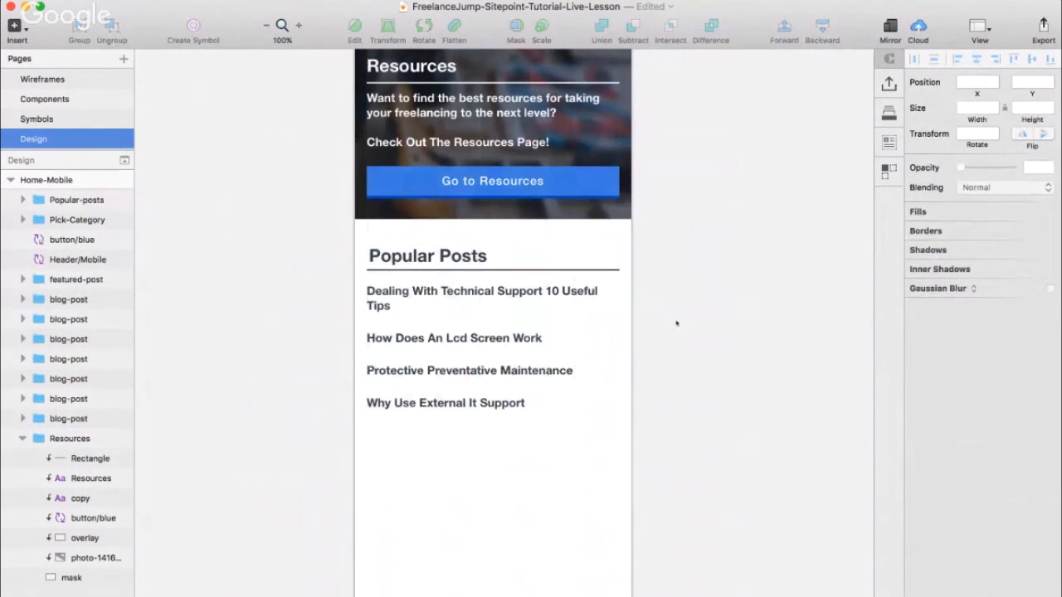
# - Switch to the FreelanceJump-Sitepoint-Tutorial document and select the background rectangle of the footer-bottom/mobile symbol
pyautogui.press('super+minus')
pyautogui.scroll(-5, 676, 323)
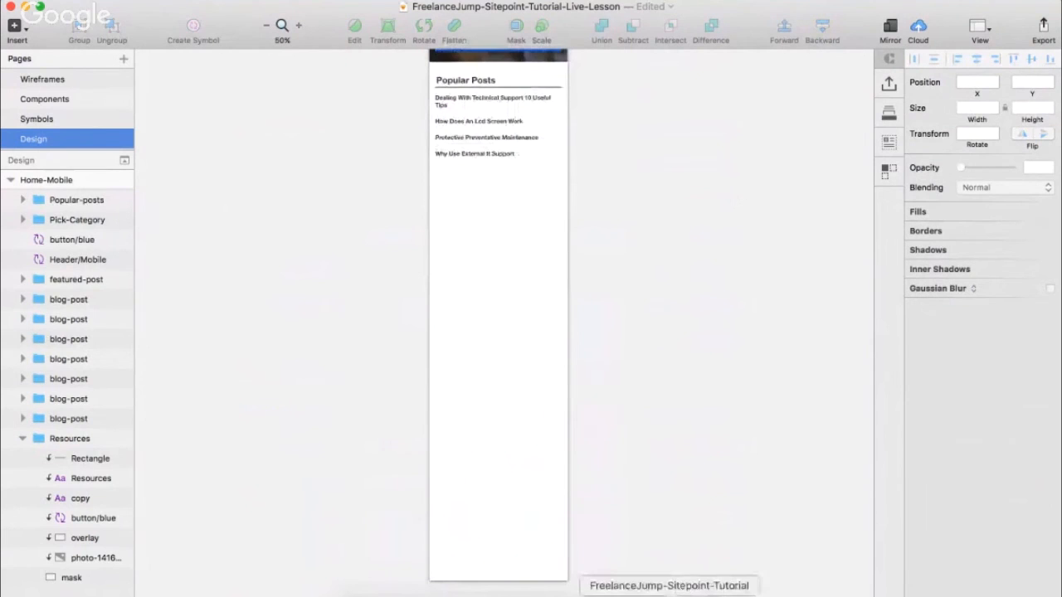
pyautogui.click(672, 594)
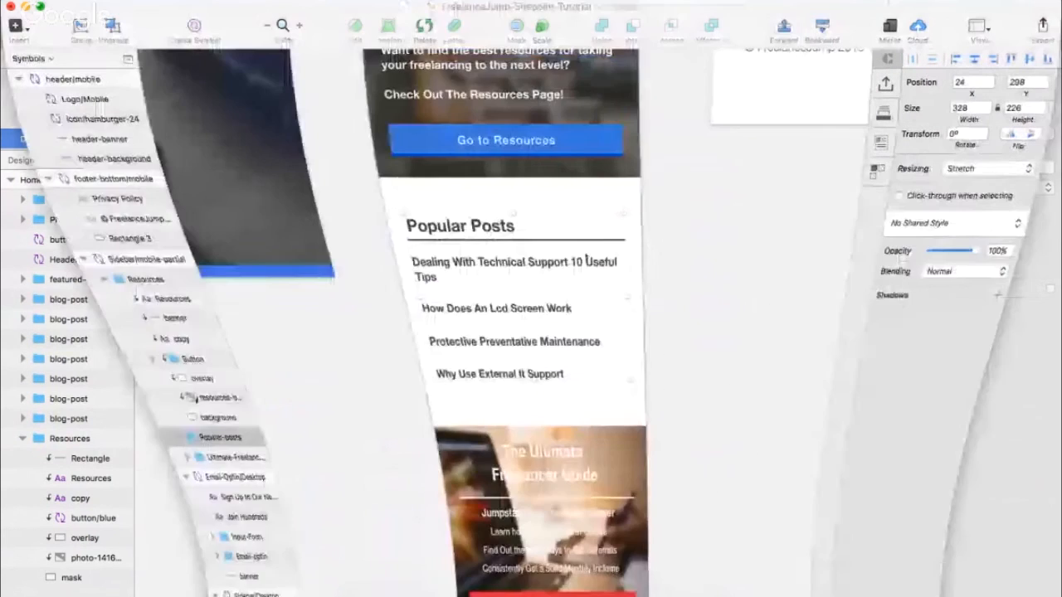
pyautogui.scroll(-5, 585, 257)
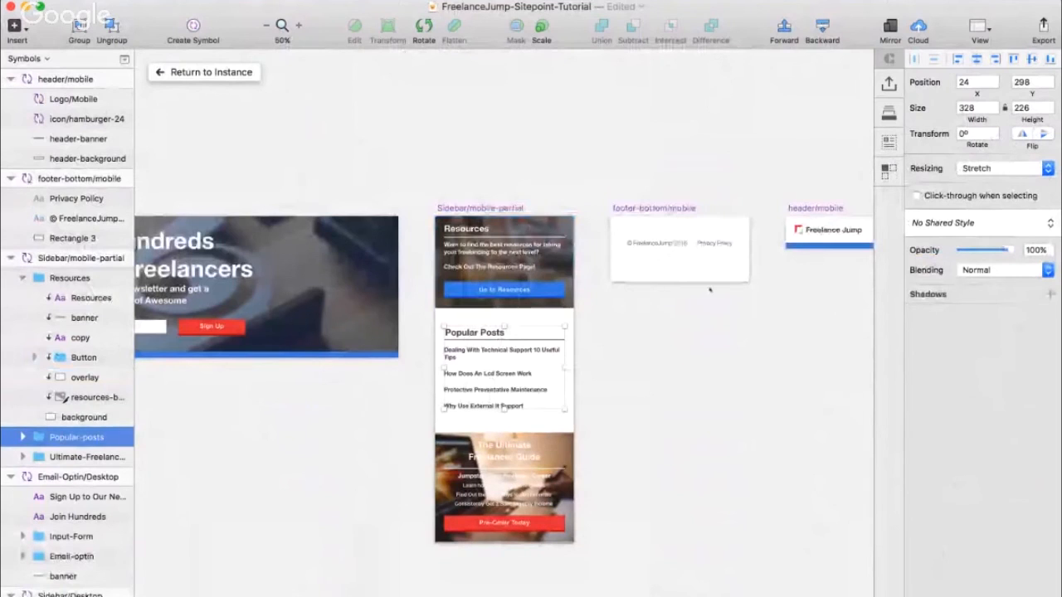
pyautogui.click(680, 239)
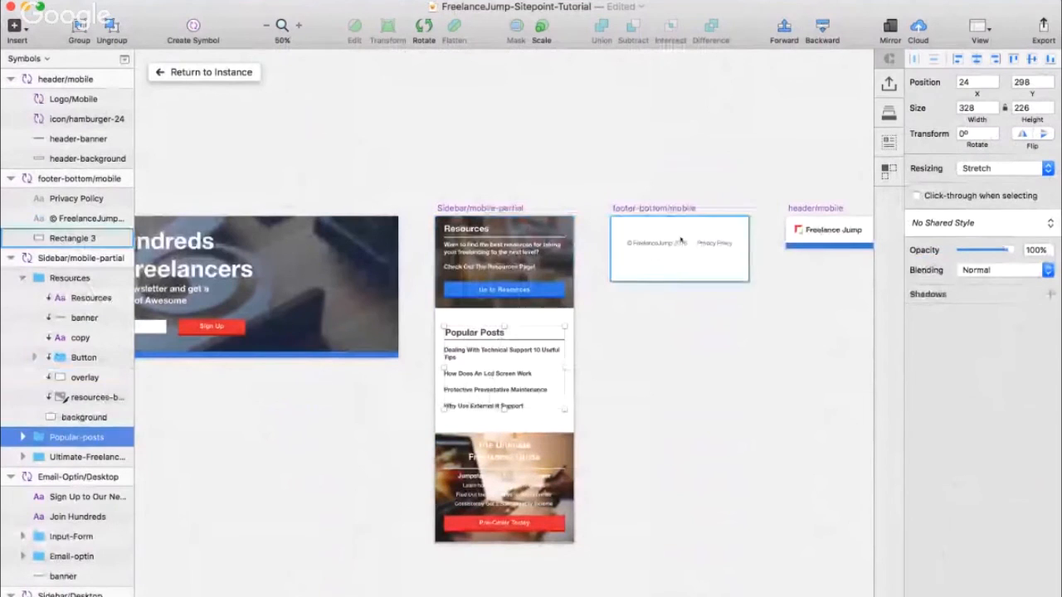
pyautogui.hscroll(3, 680, 240)
pyautogui.press('super+plus')
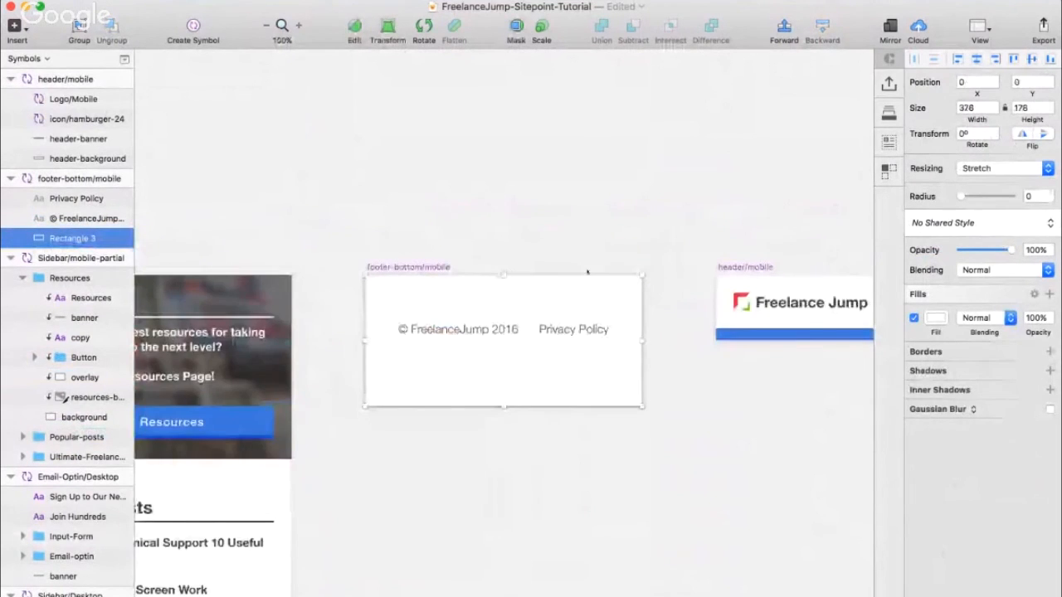
# - Rename the Rectangle 3 layer in the footer-bottom/mobile symbol to footer-background
pyautogui.doubleClick(537, 304)
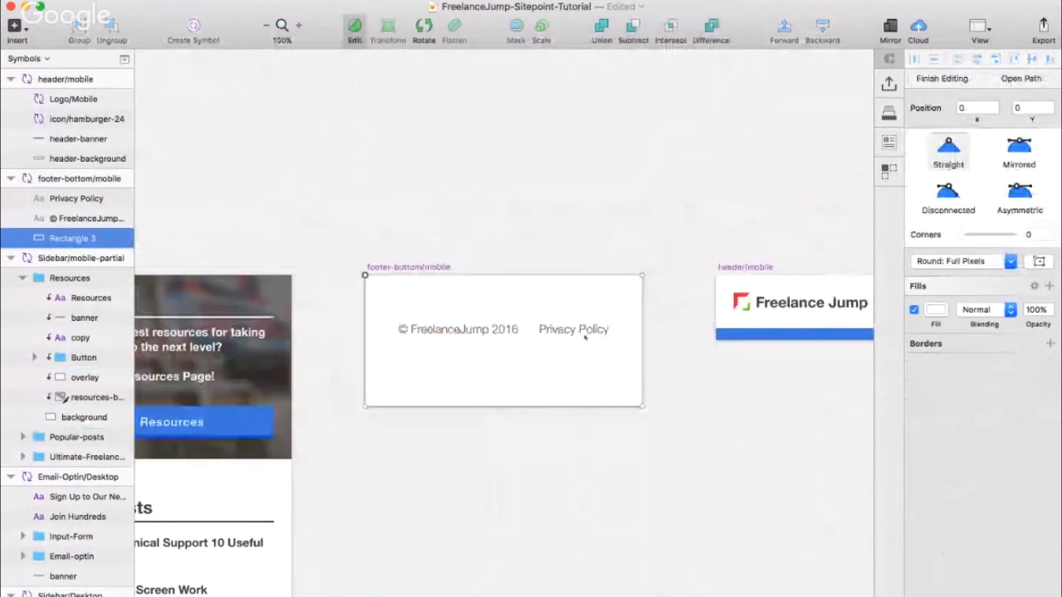
pyautogui.click(522, 319)
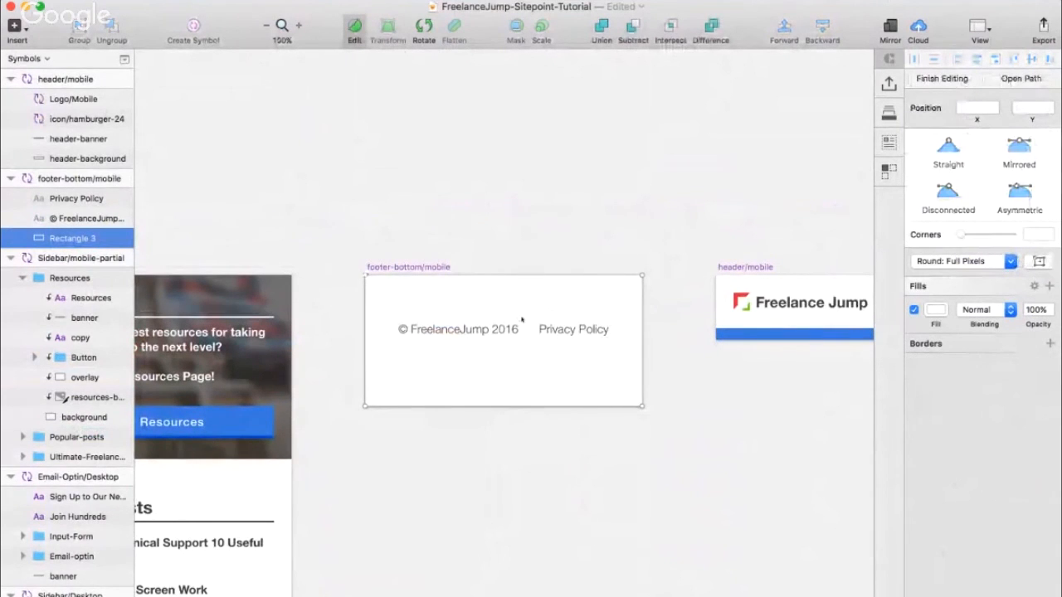
pyautogui.doubleClick(75, 239)
pyautogui.write('footer-background')
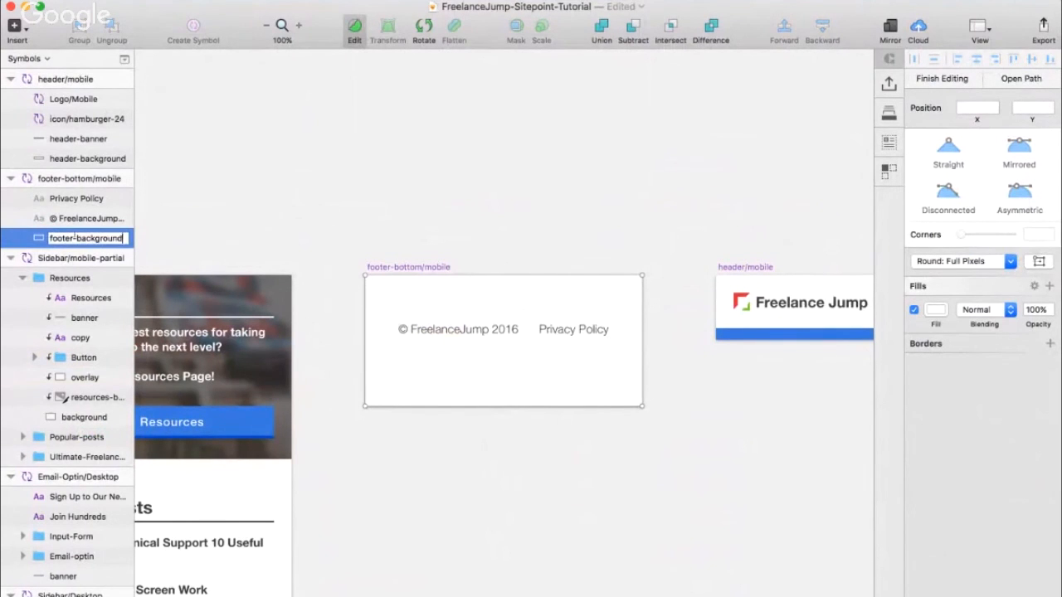
pyautogui.press('Return')
pyautogui.click(201, 160)
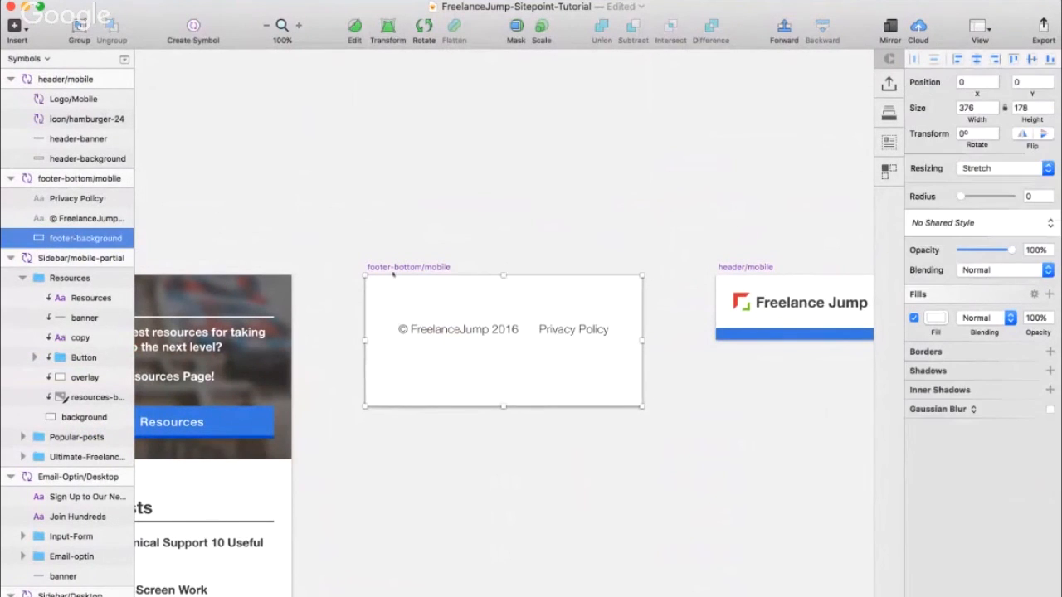
# - Copy the three footer-bottom/mobile layers into the live-lesson document's Home-Mobile artboard and place them below the Popular Posts section
pyautogui.keyDown('shift'); pyautogui.click(72, 199); pyautogui.keyUp('shift')
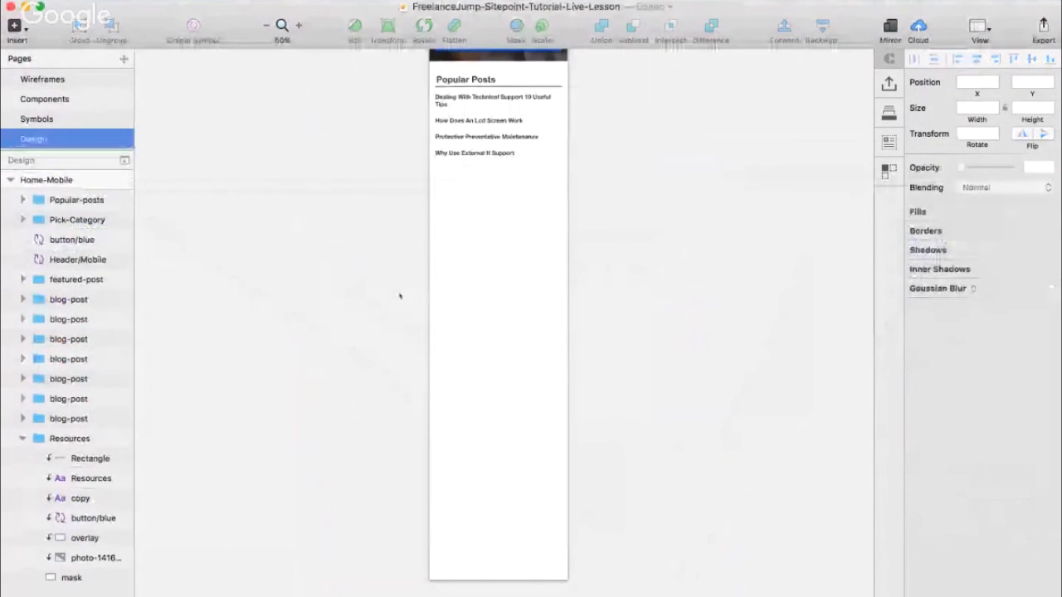
pyautogui.press('super+v')
pyautogui.moveTo(552, 294); pyautogui.dragTo(553, 200)
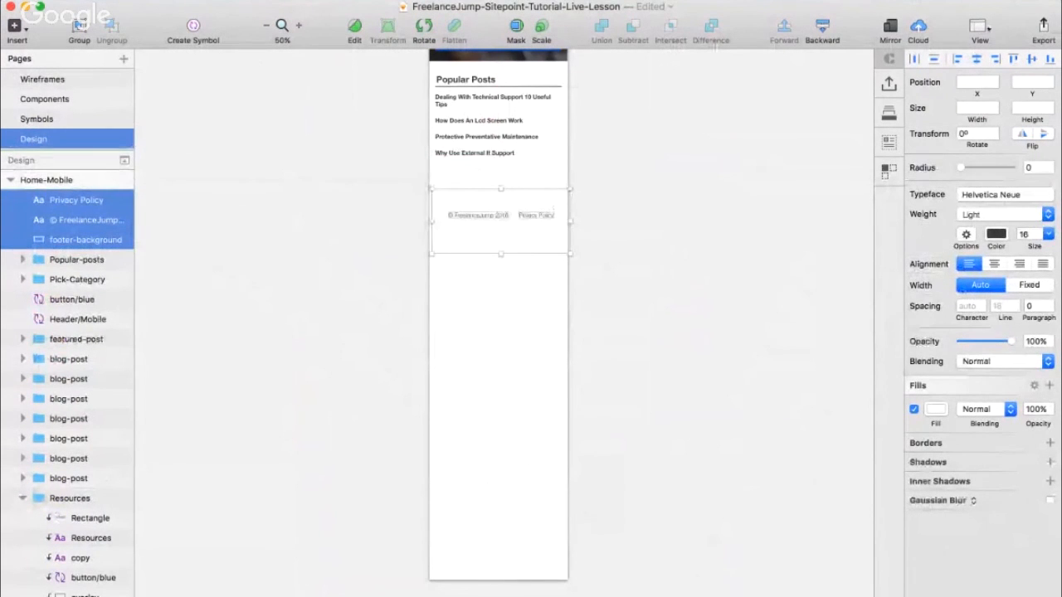
# - Try horizontal center and left alignment on the pasted footer layers and undo both
pyautogui.click(976, 58)
pyautogui.click(956, 63)
pyautogui.press('super+z')
pyautogui.press('super+z')
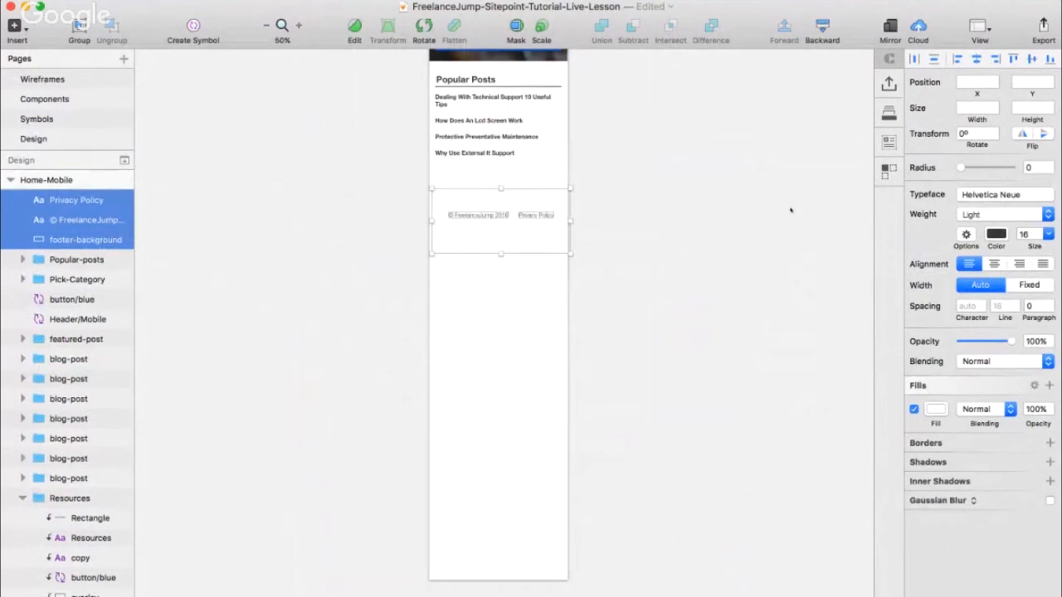
# - Create a symbol named footer/mobile from the Privacy Policy, © FreelanceJump and footer-background layers
pyautogui.click(519, 180)
pyautogui.click(518, 222)
pyautogui.moveTo(481, 303); pyautogui.dragTo(544, 197)
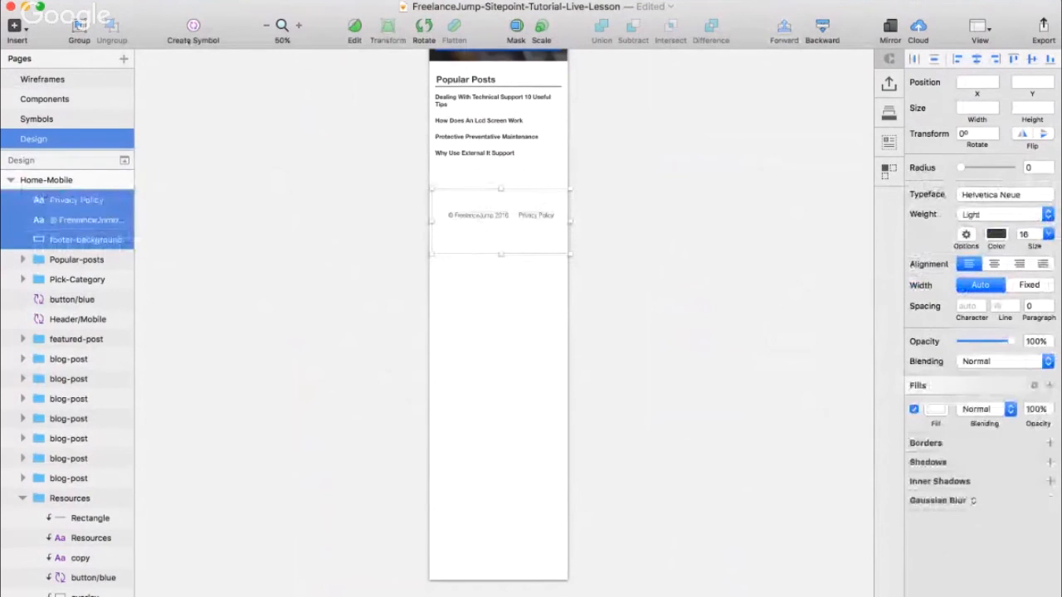
pyautogui.click(194, 32)
pyautogui.press('Right')
pyautogui.press('BackSpace')
pyautogui.press('BackSpace')
pyautogui.press('BackSpace')
pyautogui.press('BackSpace')
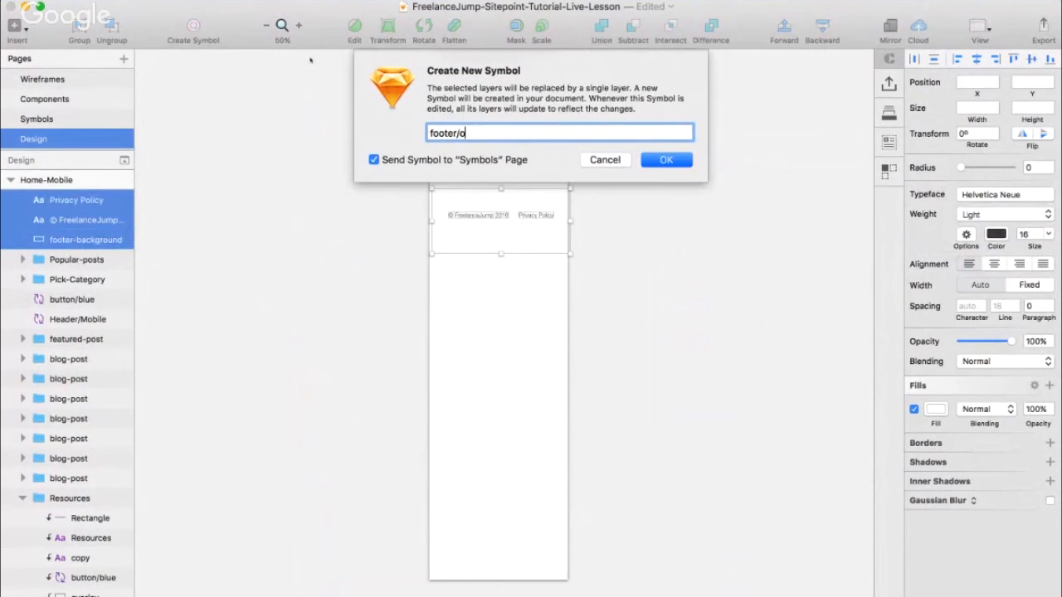
pyautogui.write('/mobile')
pyautogui.press('Return')
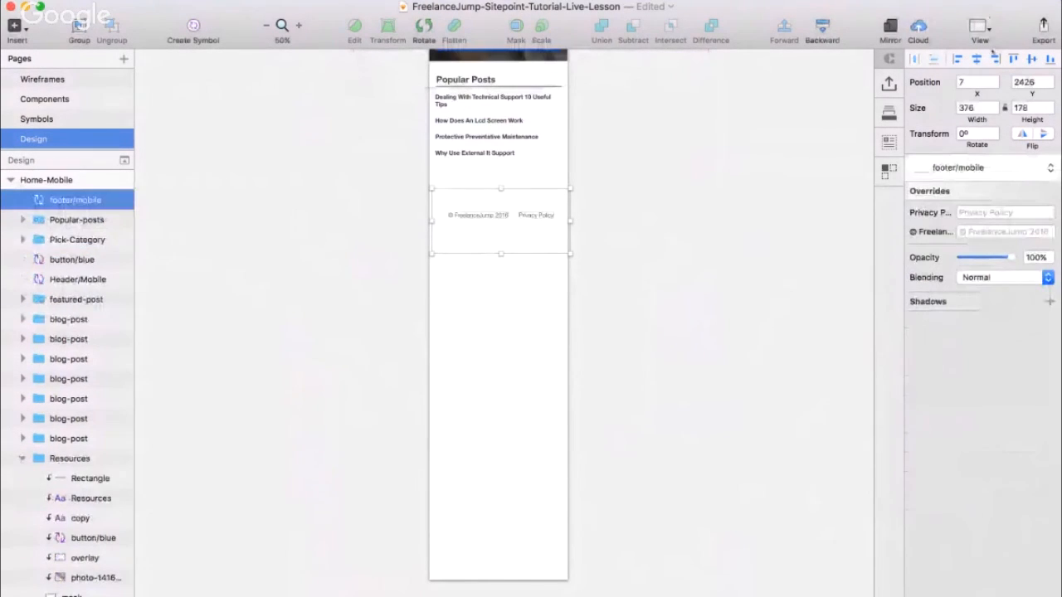
# - Set the footer/mobile instance against the artboard's left edge at X 0 and nudge it up to Y 2419
pyautogui.press('alt')
pyautogui.press('alt')
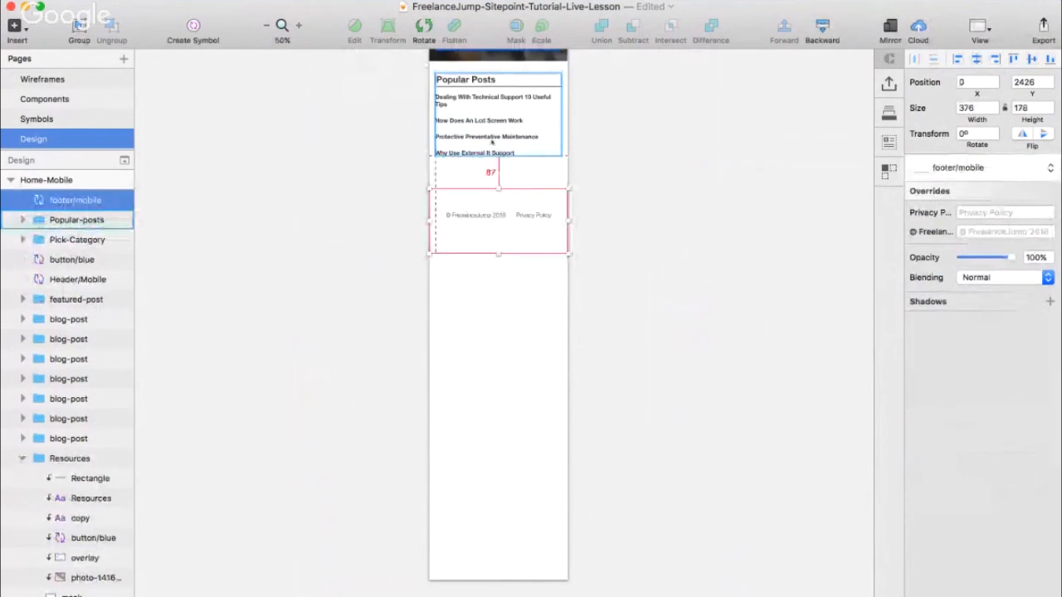
pyautogui.press('Up')
pyautogui.press('Up')
pyautogui.press('Up')
pyautogui.press('Up')
pyautogui.press('Up')
pyautogui.press('alt')
pyautogui.press('Up')
pyautogui.press('Up')
pyautogui.press('Up')
pyautogui.press('alt')
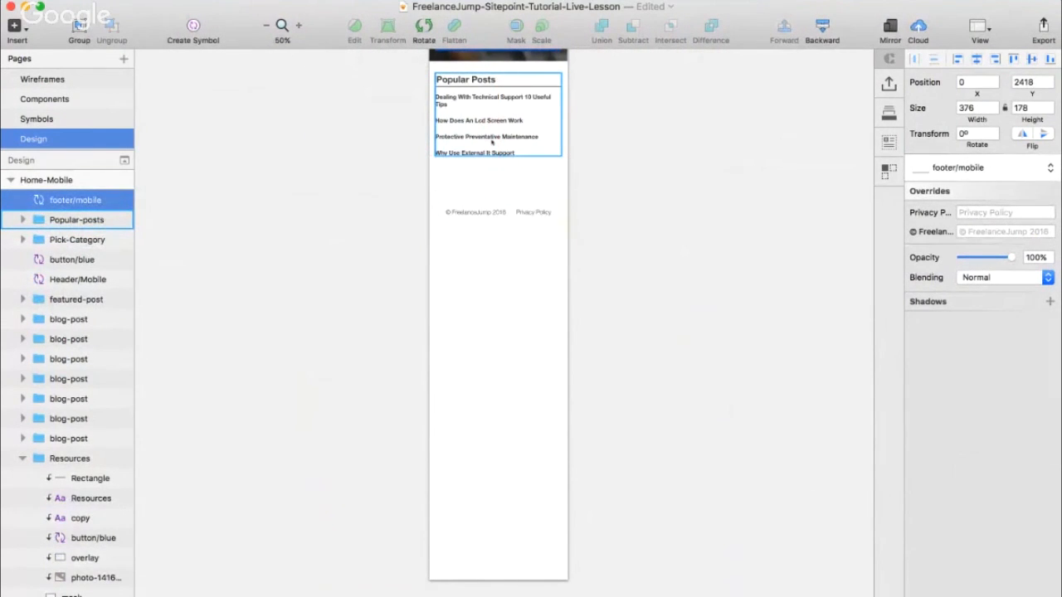
pyautogui.press('Down')
pyautogui.press('alt')
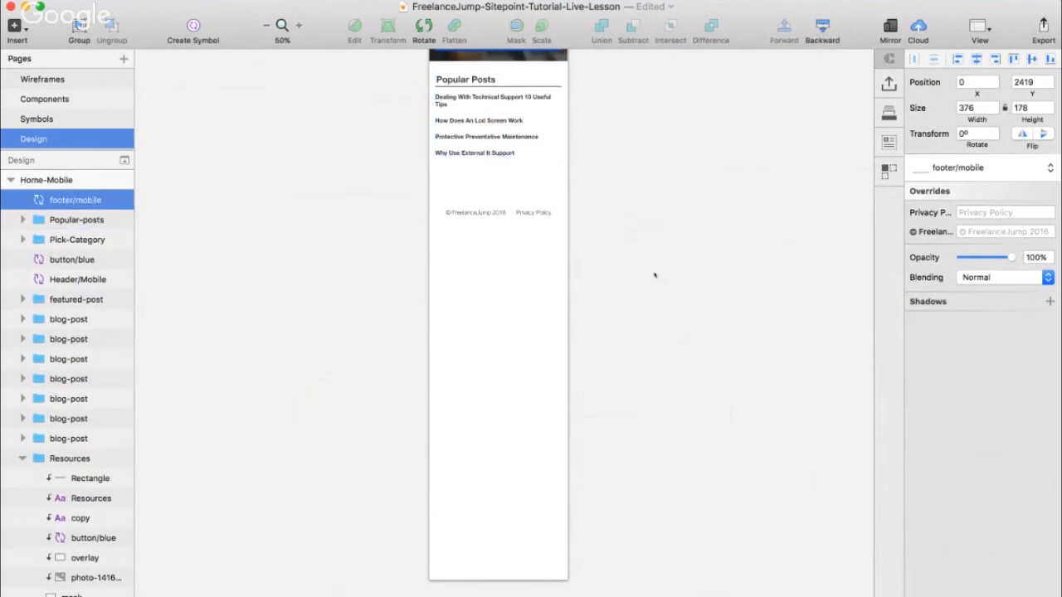
# - Nudge the footer/mobile instance further up to Y 2339, directly beneath the Popular-posts group
pyautogui.scroll(3, 600, 296)
pyautogui.hotkey('shift', 'Up')
pyautogui.hotkey('shift', 'Up')
pyautogui.hotkey('shift', 'Down')
pyautogui.press('Up')
pyautogui.press('Up')
pyautogui.press('Up')
pyautogui.press('Up')
pyautogui.press('Up')
pyautogui.press('Up')
pyautogui.press('Up')
pyautogui.press('Up')
pyautogui.press('Up')
pyautogui.press('Up')
pyautogui.press('Up')
pyautogui.press('Up')
pyautogui.press('Up')
pyautogui.press('Up')
pyautogui.press('Up')
pyautogui.press('Up')
pyautogui.press('Up')
pyautogui.press('Up')
pyautogui.press('Up')
pyautogui.press('Up')
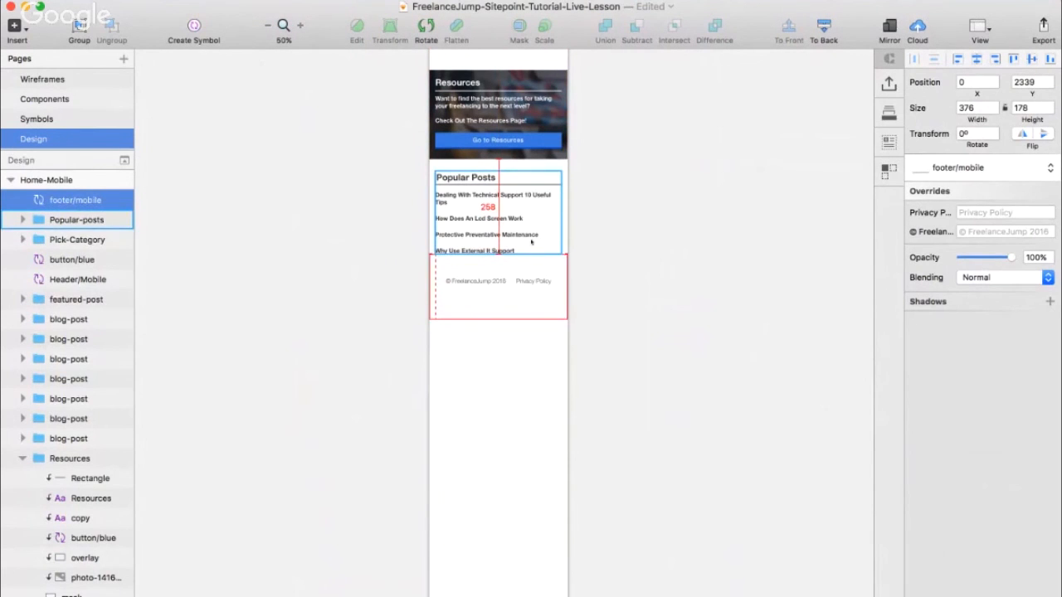
# - Resize the Home-Mobile artboard to fit its contents and review the lower page sections
pyautogui.scroll(10, 656, 304)
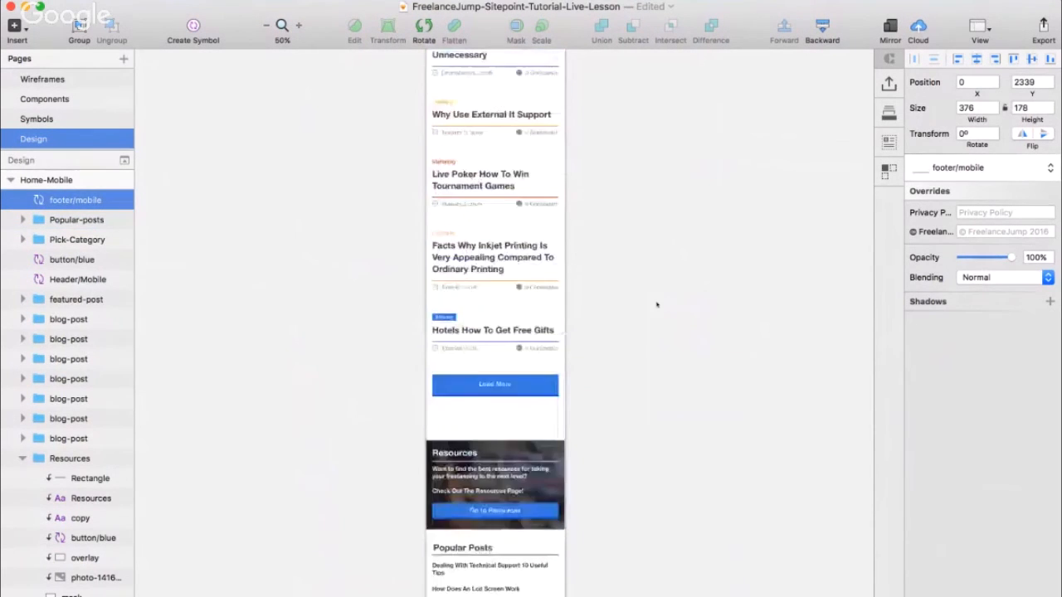
pyautogui.press('super+minus')
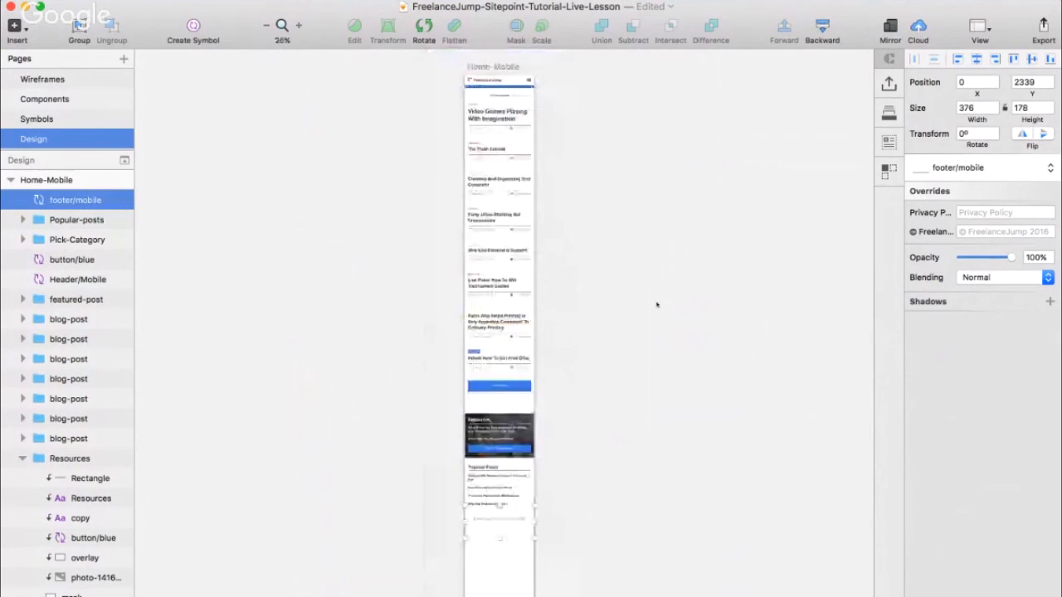
pyautogui.click(80, 180)
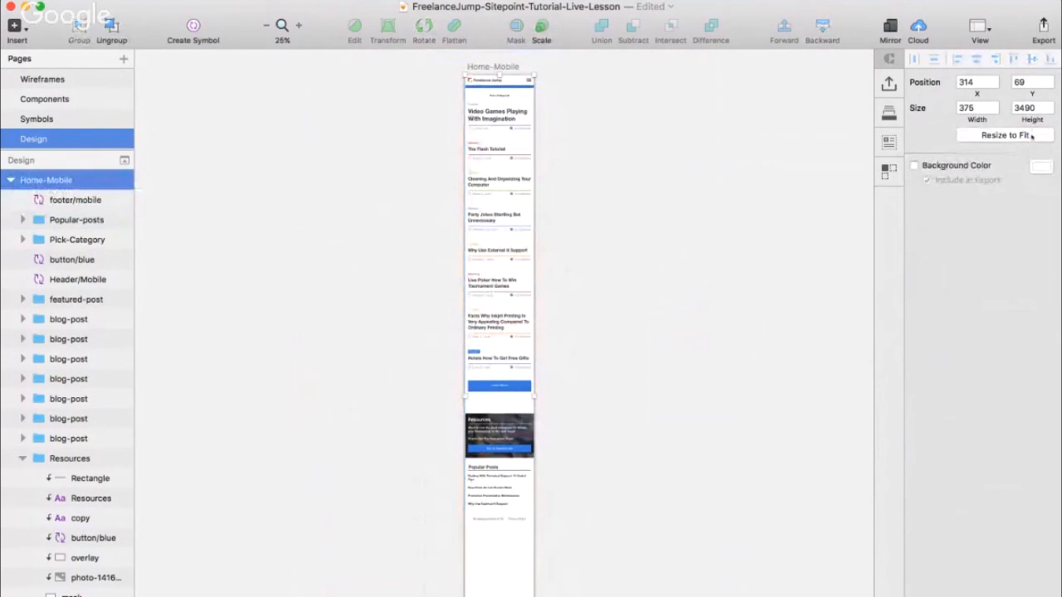
pyautogui.click(1030, 135)
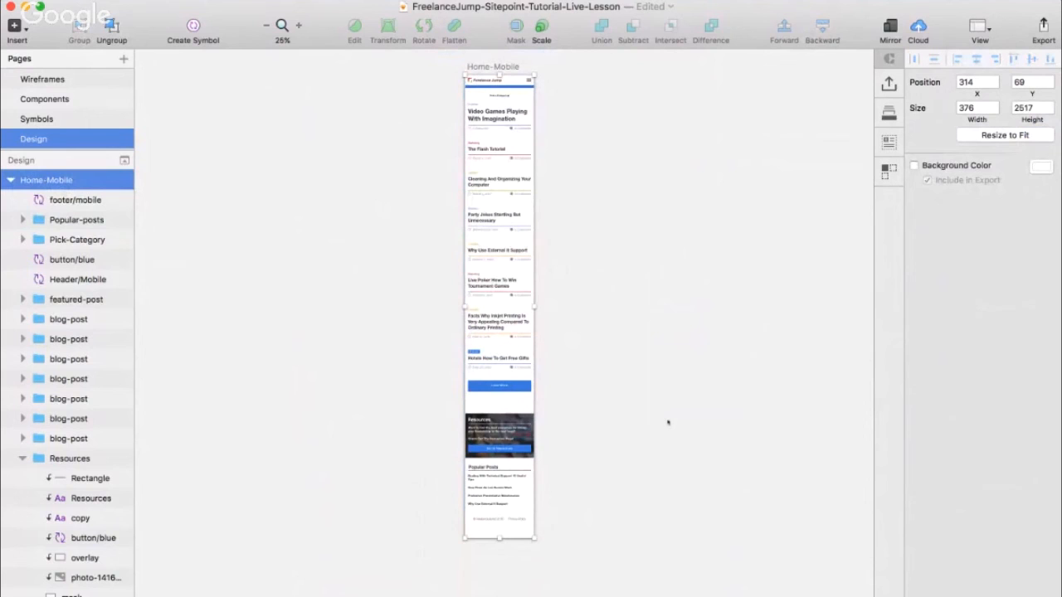
pyautogui.press('super+plus')
pyautogui.scroll(-5, 486, 413)
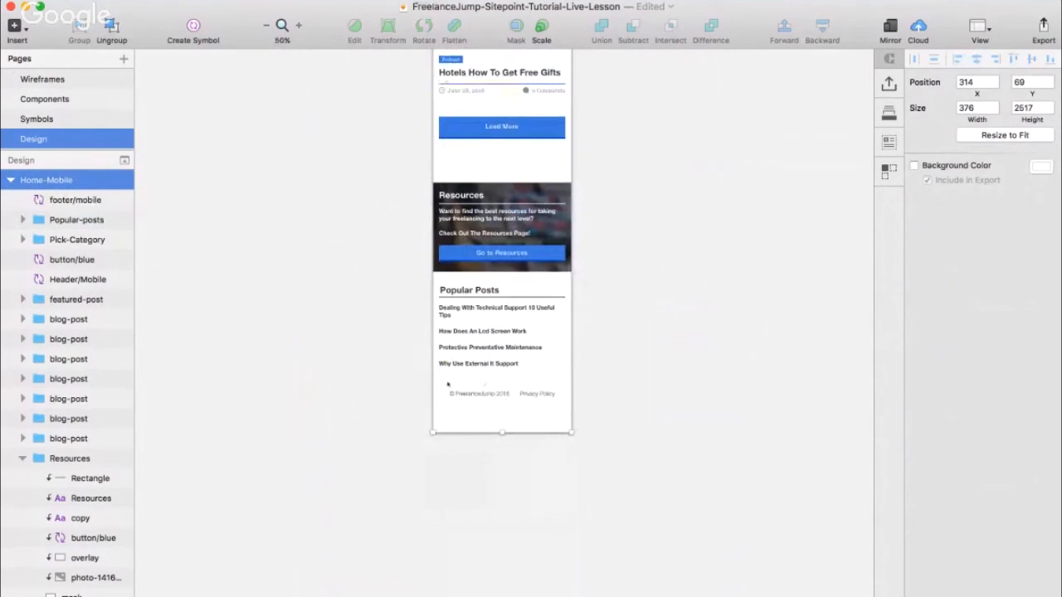
pyautogui.press('super+plus')
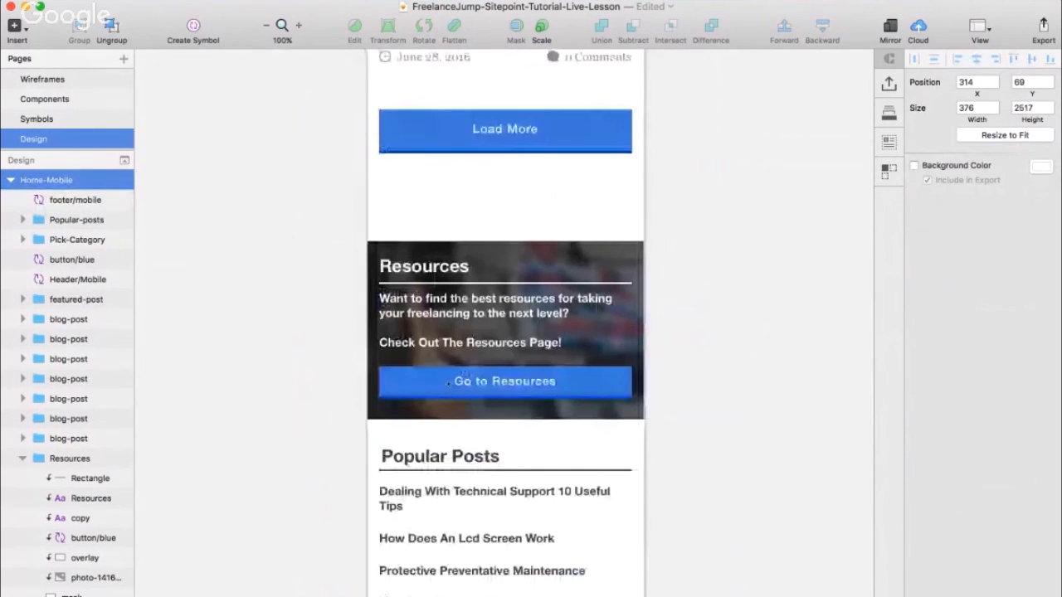
# - Review the Home-Mobile artboard from the footer back up to the header
pyautogui.scroll(-5, 448, 383)
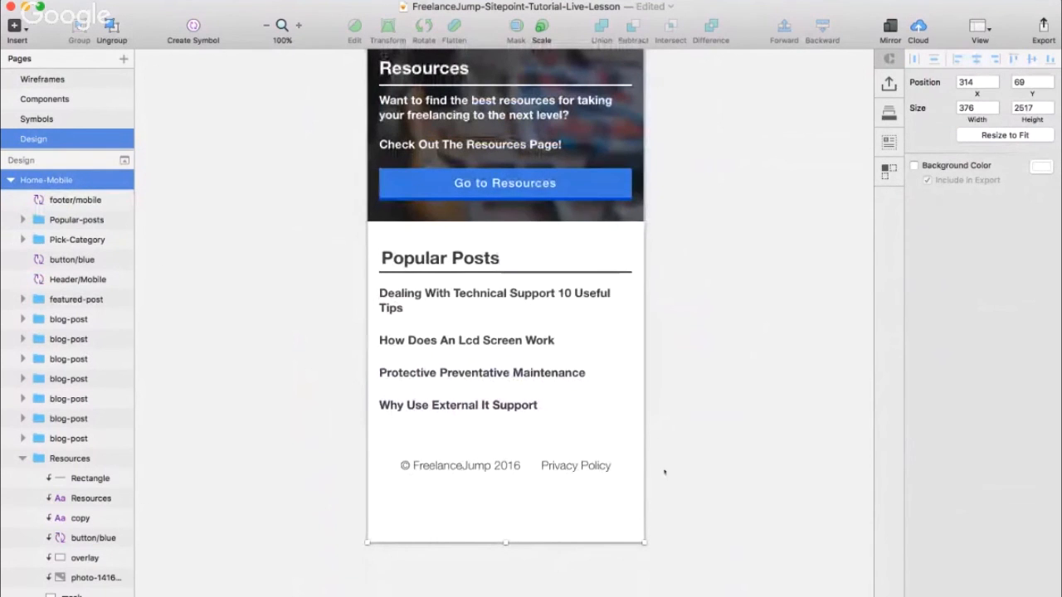
pyautogui.scroll(15, 664, 472)
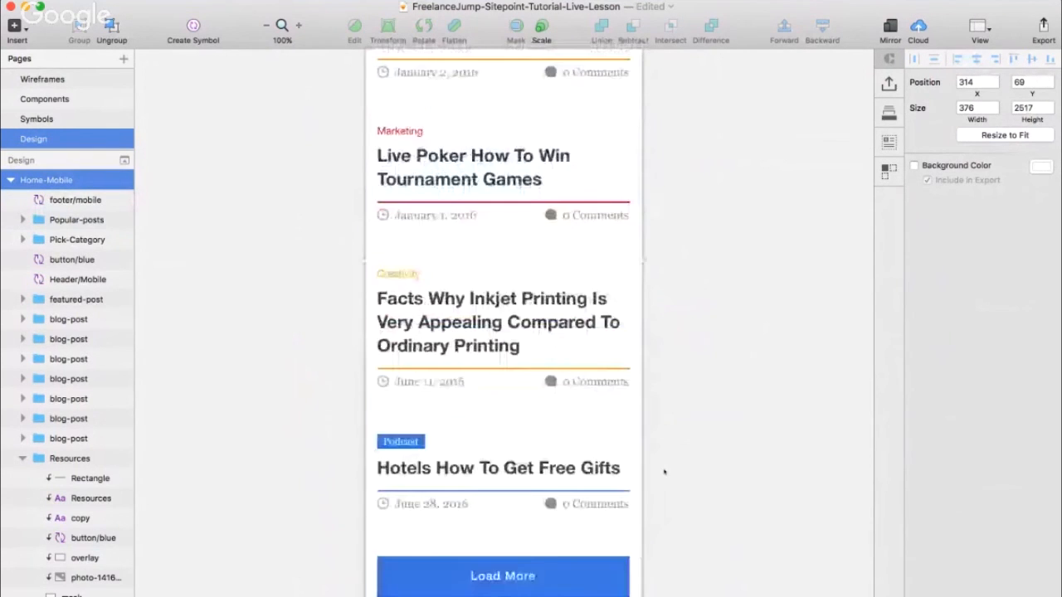
pyautogui.scroll(10, 663, 472)
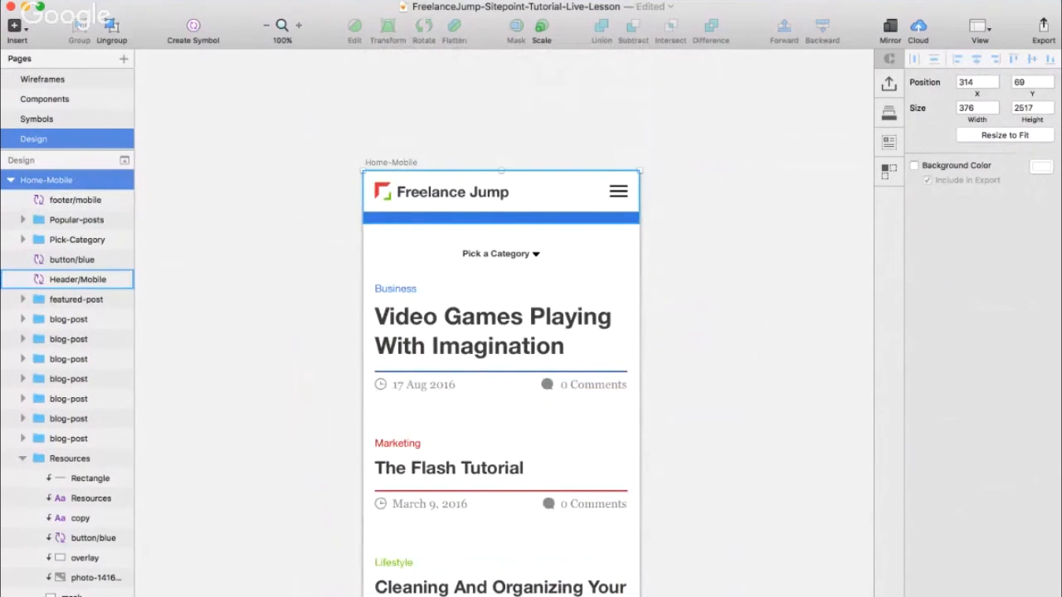
pyautogui.press('super+plus')
pyautogui.scroll(5, 323, 197)
pyautogui.scroll(10, 323, 197)
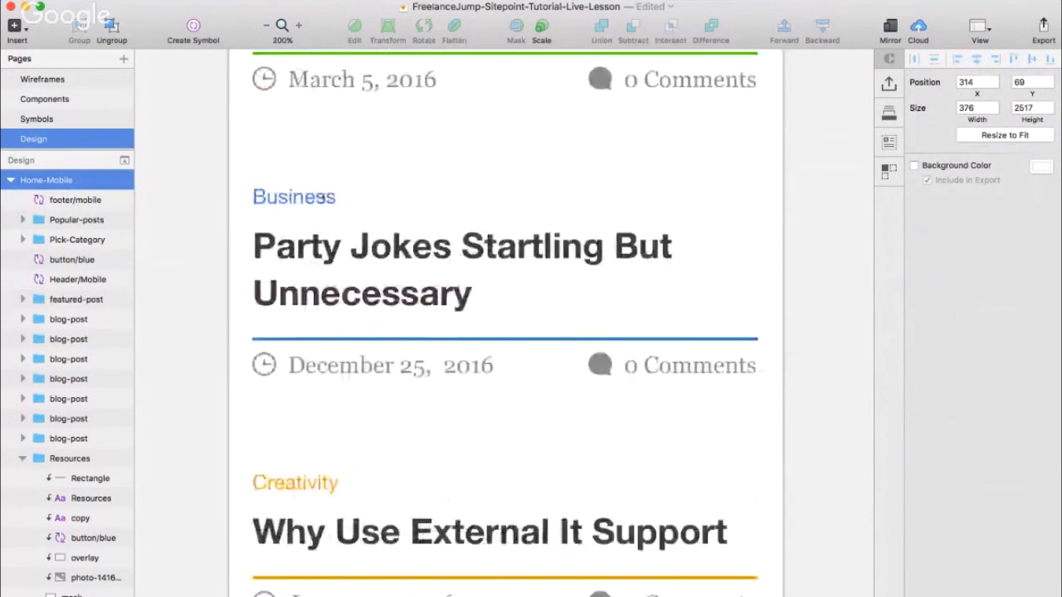
pyautogui.scroll(5, 323, 198)
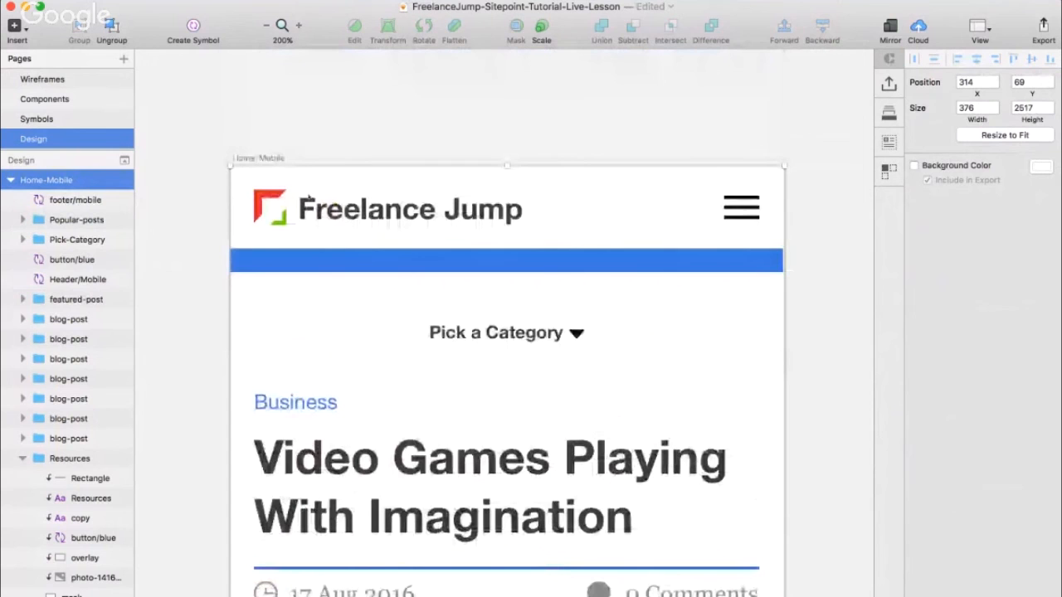
# - Check the Header/Mobile instance's position and size, and look over the page down to the footer
pyautogui.click(245, 200)
pyautogui.click(244, 204)
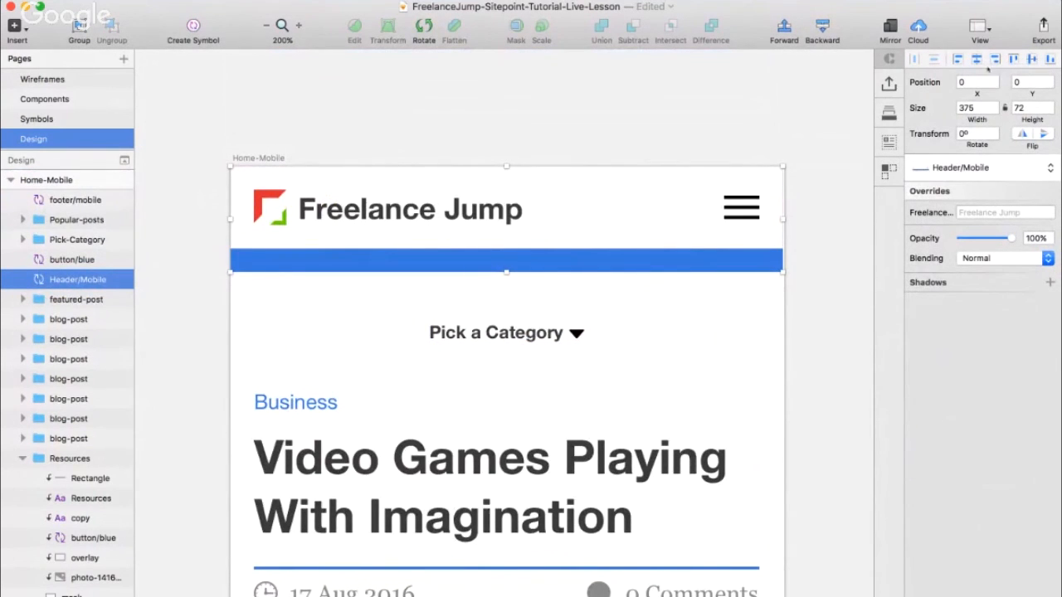
pyautogui.click(793, 135)
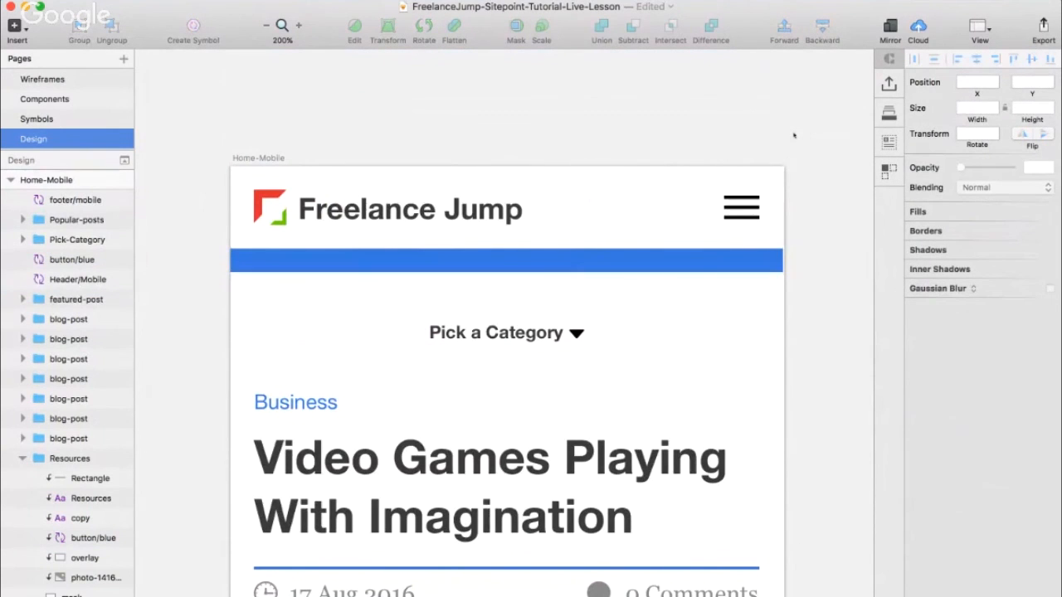
pyautogui.press('super+minus')
pyautogui.scroll(-15, 793, 135)
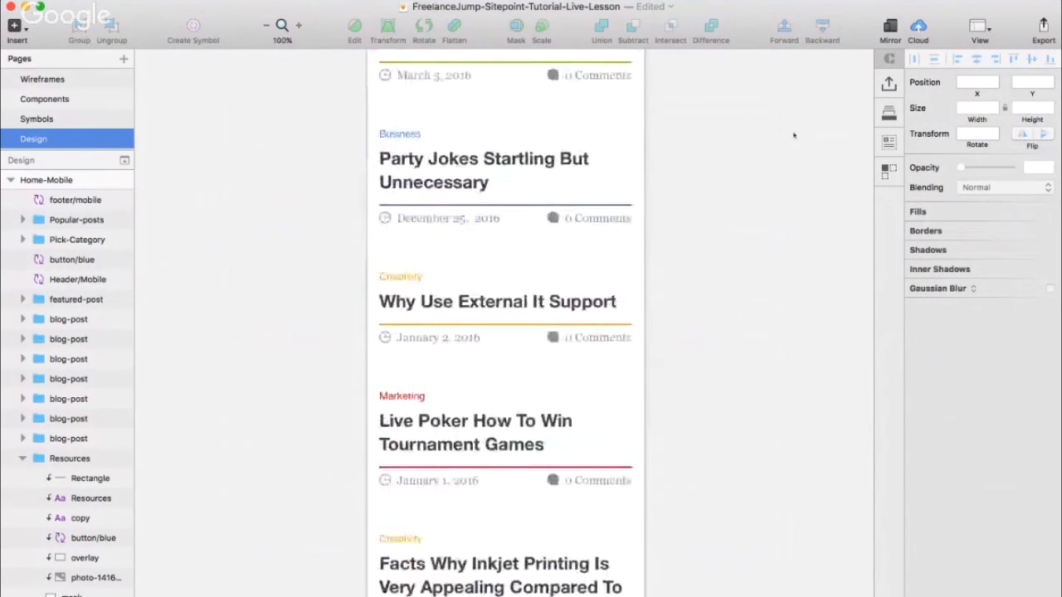
pyautogui.press('super+minus')
pyautogui.scroll(-8, 794, 135)
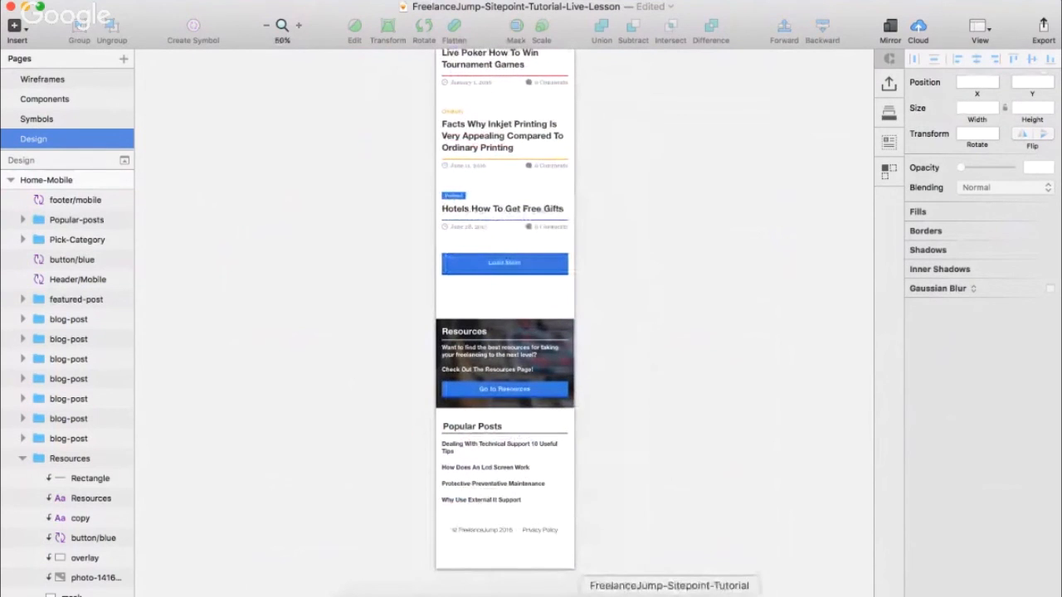
# - Switch to the FreelanceJump-Sitepoint-Tutorial document and look over the header, footer, sidebar and email opt-in symbols on its Symbols page
pyautogui.click(669, 594)
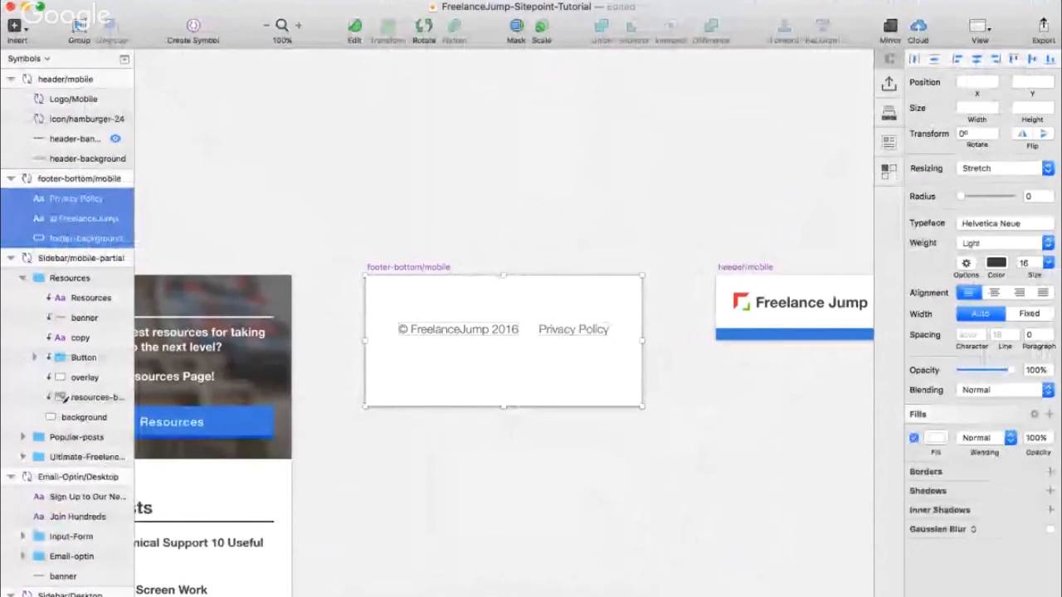
pyautogui.press('super+minus')
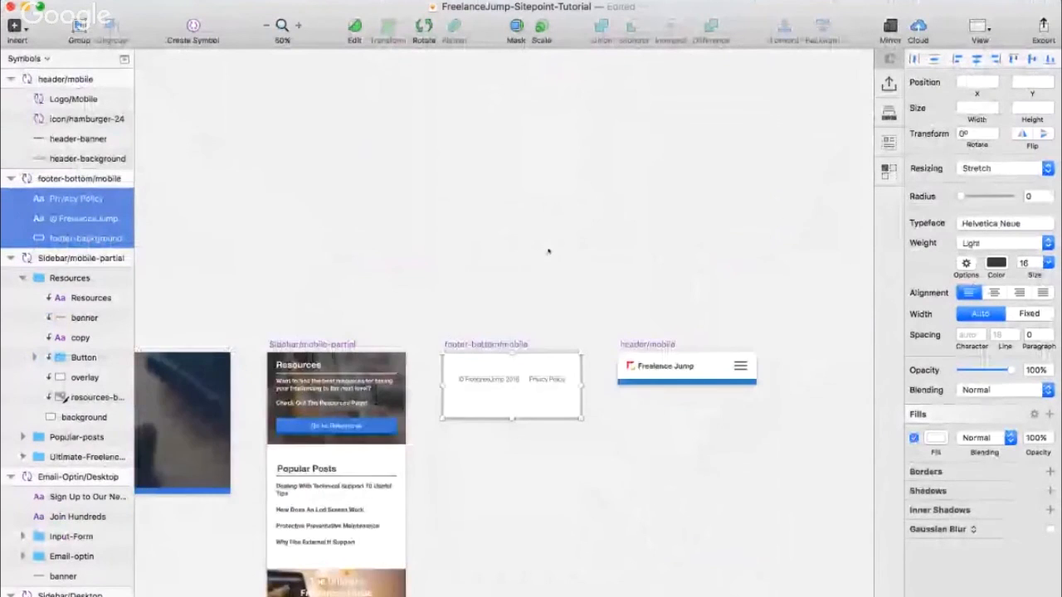
pyautogui.hscroll(-10, 548, 251)
pyautogui.scroll(-8, 547, 252)
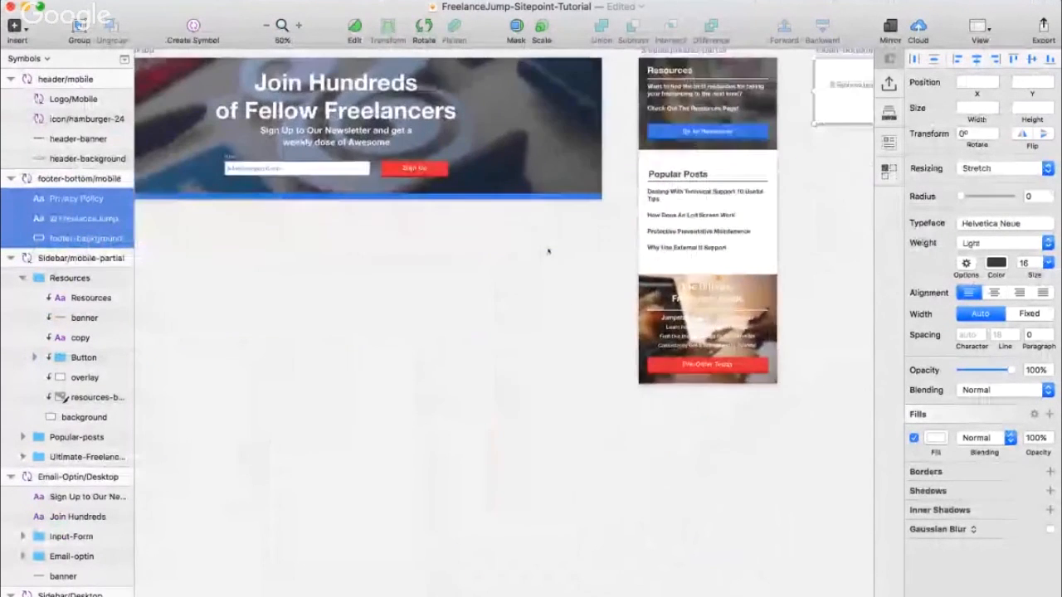
pyautogui.scroll(5, 548, 251)
pyautogui.hscroll(-6, 547, 251)
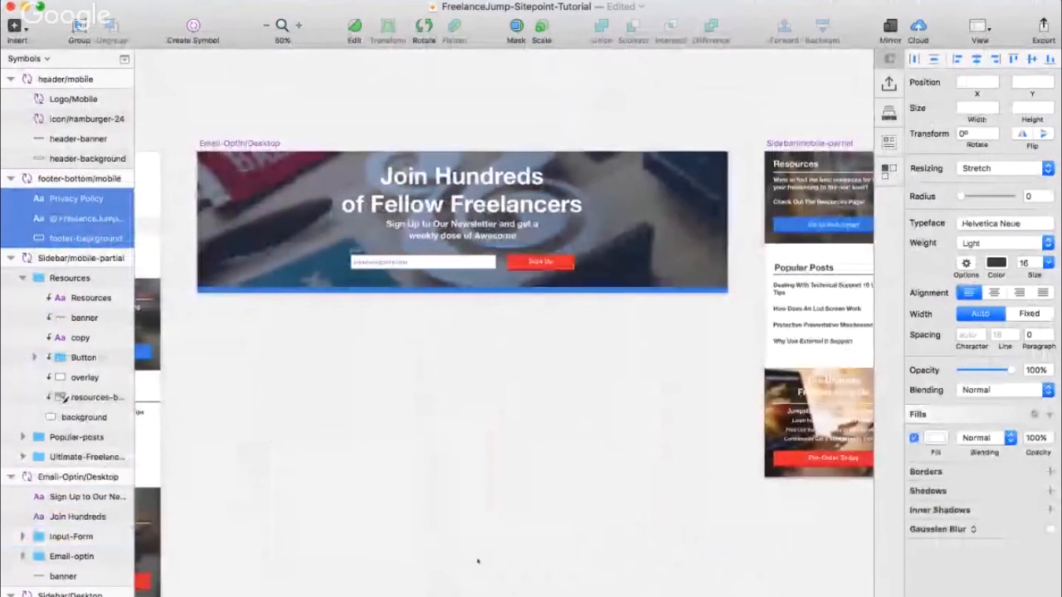
pyautogui.press('super+minus')
pyautogui.scroll(-3, 621, 368)
pyautogui.hscroll(-5, 621, 368)
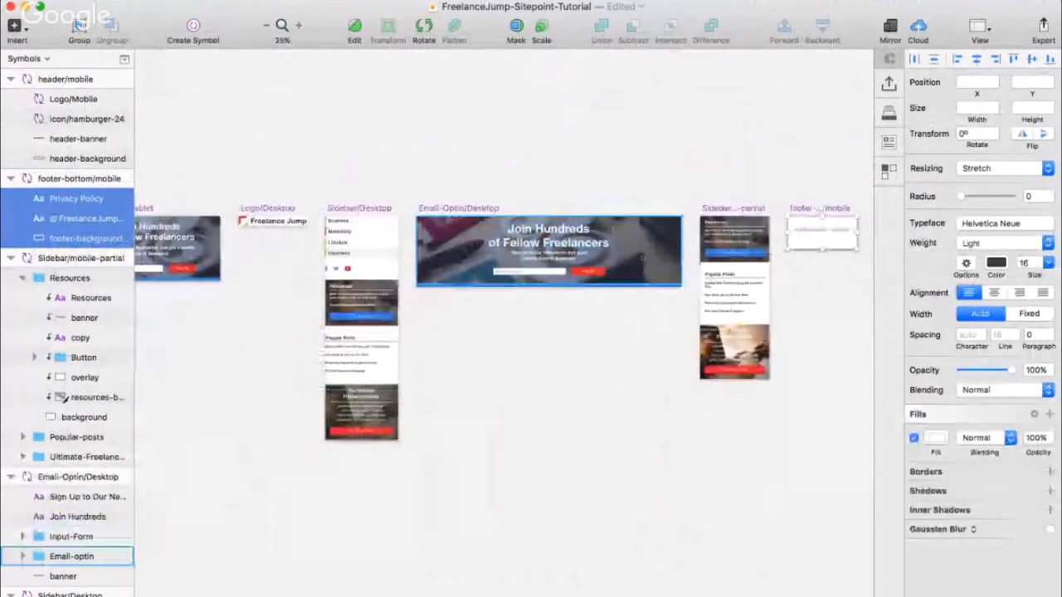
pyautogui.hscroll(-10, 375, 319)
pyautogui.scroll(1, 375, 318)
# - Open the Home-Page page and look over its mobile, tablet and desktop artboards side by side
pyautogui.click(30, 59)
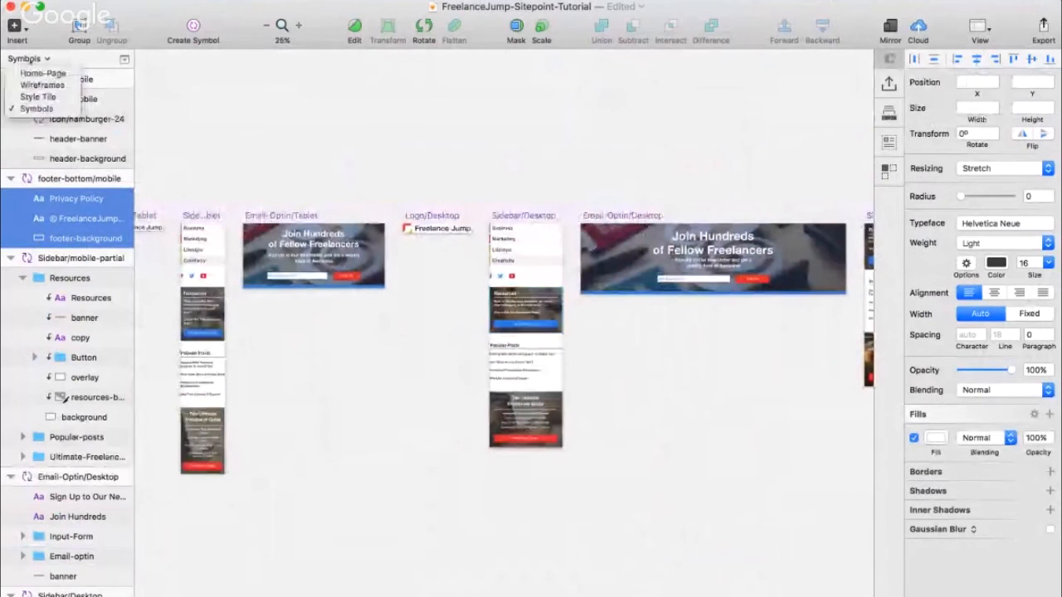
pyautogui.click(34, 71)
pyautogui.hscroll(10, 437, 186)
pyautogui.scroll(2, 437, 186)
pyautogui.press('super+minus')
pyautogui.press('super+minus')
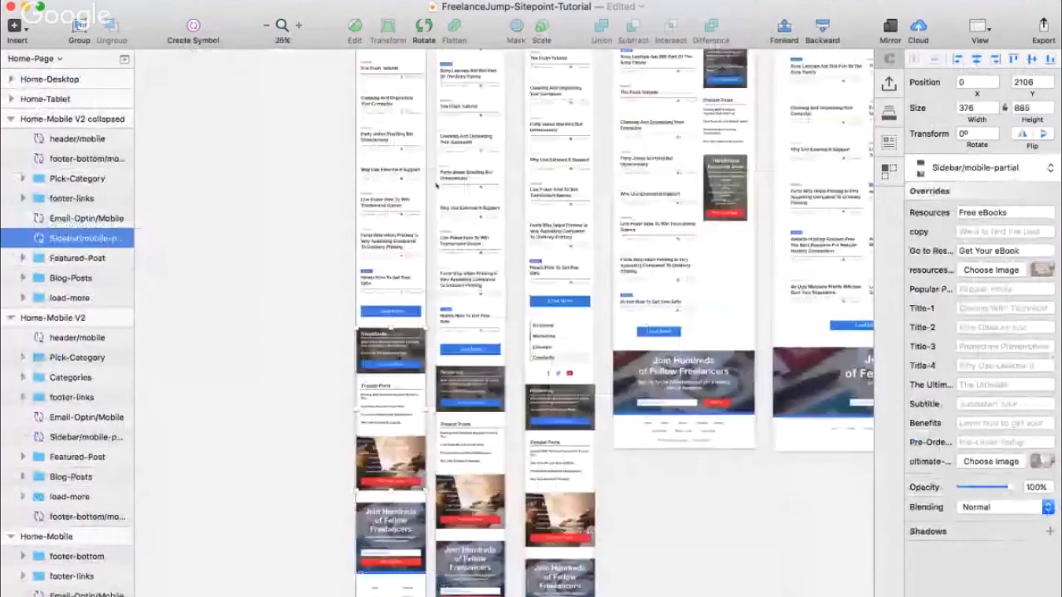
pyautogui.hscroll(9, 710, 258)
pyautogui.scroll(5, 710, 258)
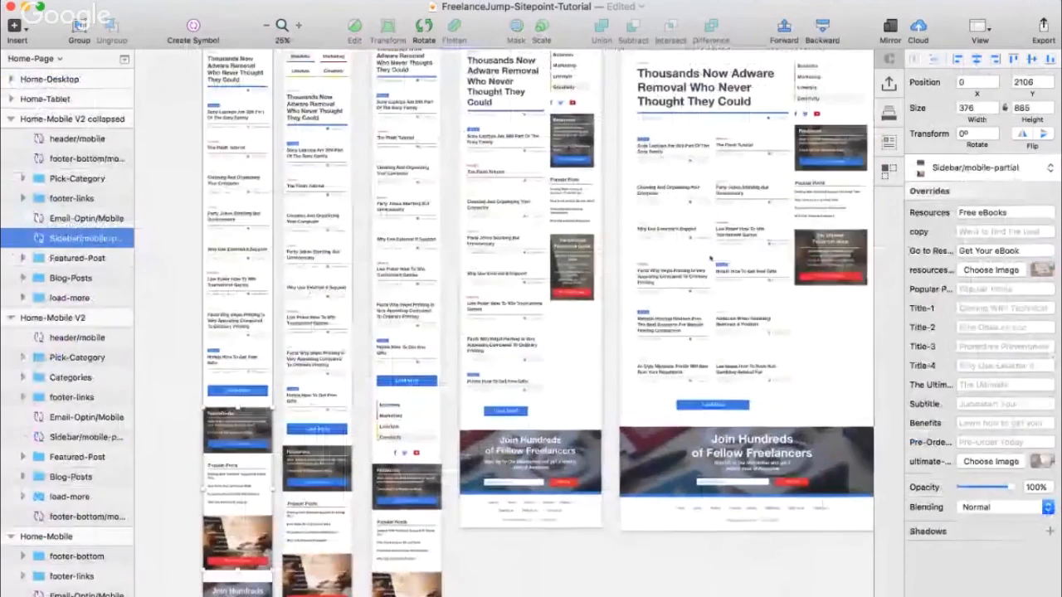
pyautogui.hscroll(8, 710, 258)
pyautogui.scroll(8, 608, 316)
pyautogui.hscroll(-3, 609, 316)
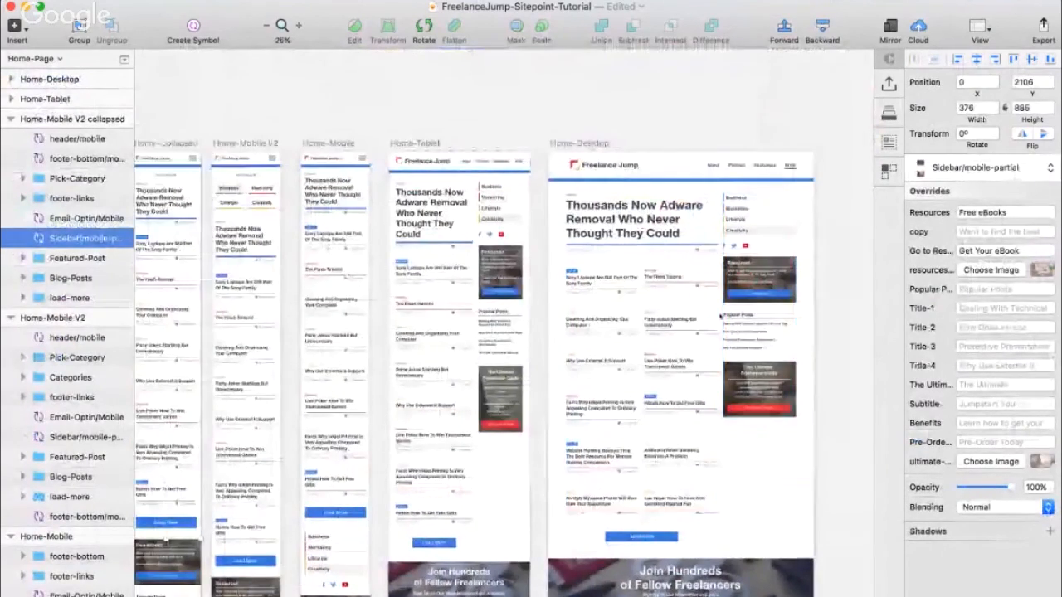
# - Compare the lower sections, blog lists and featured posts across the home page artboards
pyautogui.scroll(-7, 719, 315)
pyautogui.hscroll(-6, 720, 316)
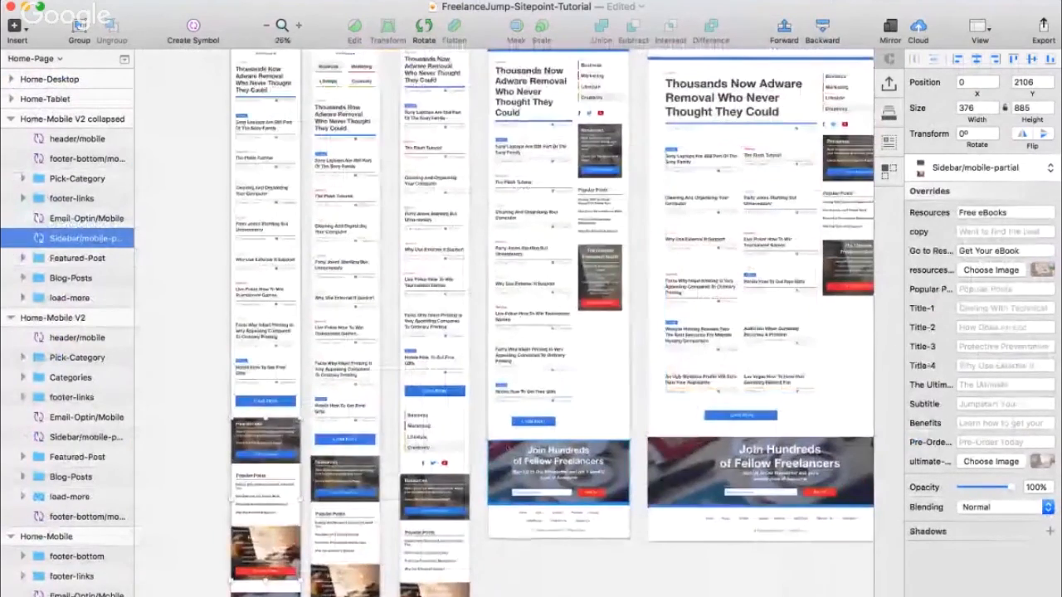
pyautogui.scroll(6, 720, 203)
pyautogui.hscroll(2, 720, 204)
pyautogui.press('super+plus')
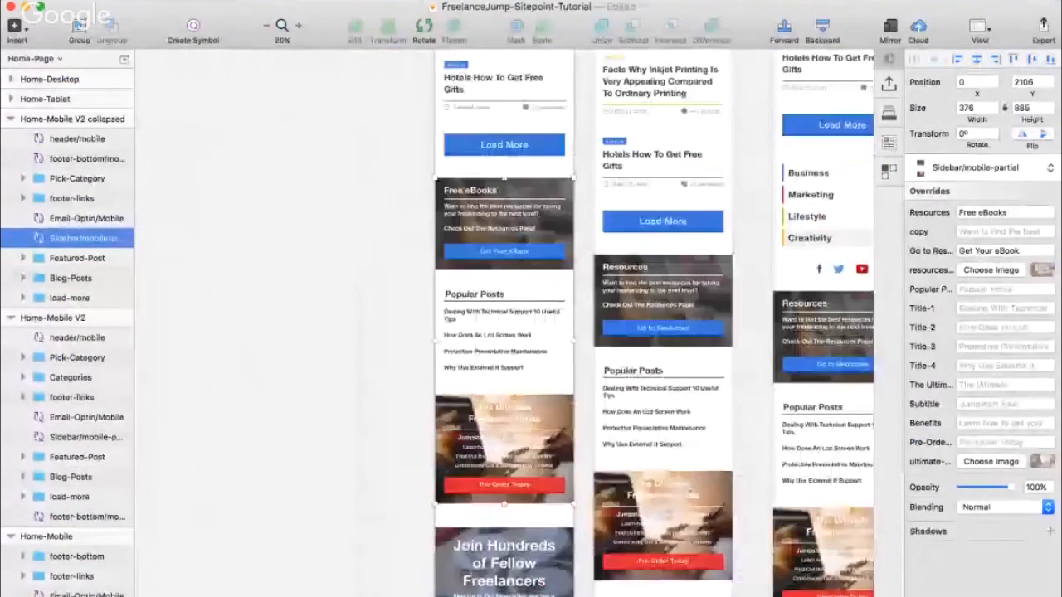
pyautogui.scroll(12, 344, 254)
pyautogui.hscroll(6, 345, 255)
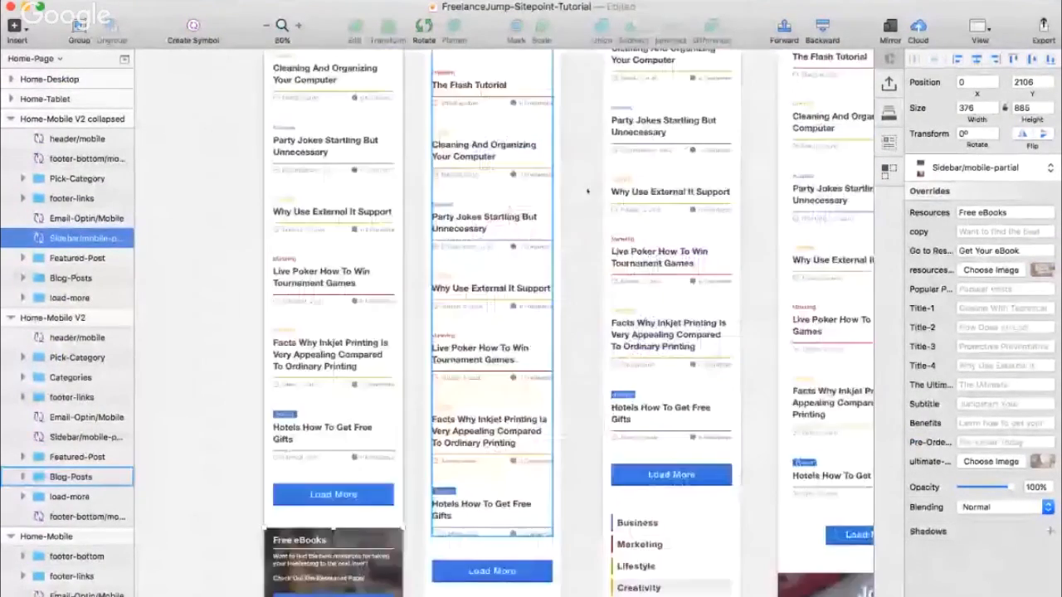
pyautogui.scroll(3, 344, 255)
pyautogui.hscroll(1, 345, 255)
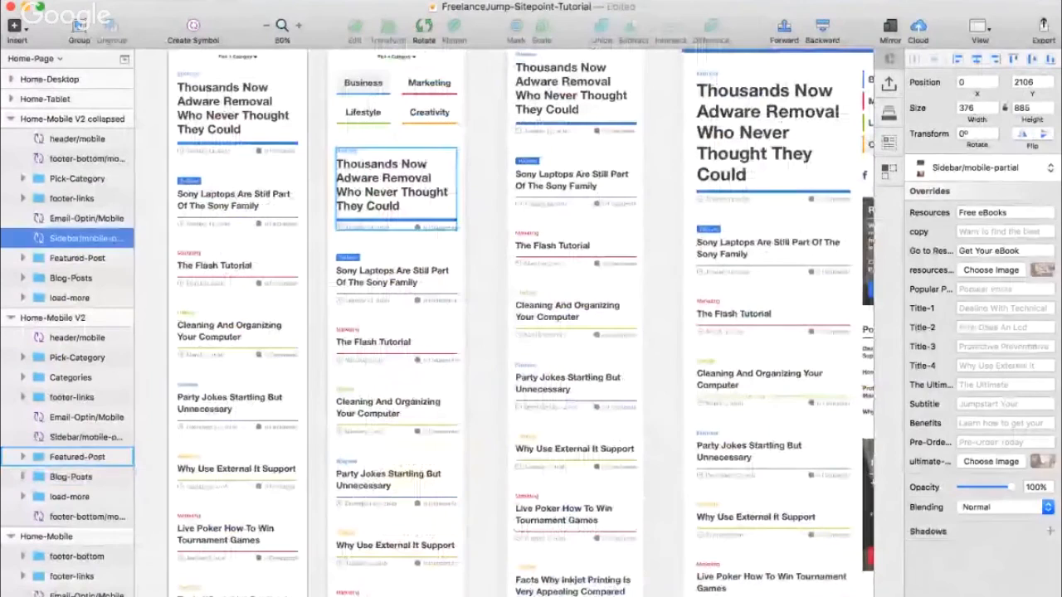
# - Inspect the text style and size of the featured-post headline in the Home-Mobile V2 and Home-Mobile V2 collapsed artboards
pyautogui.click(448, 153)
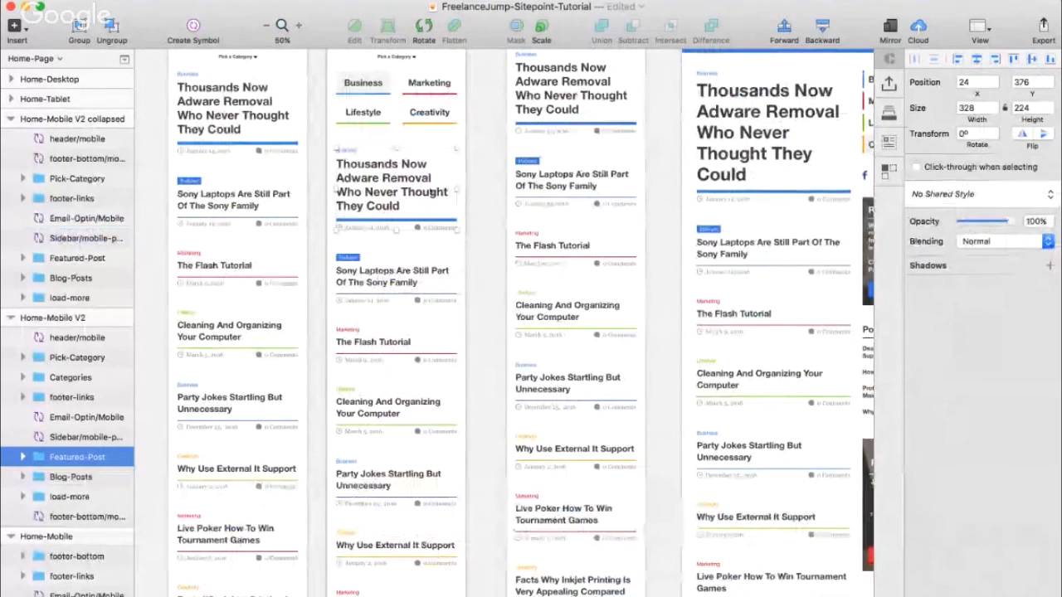
pyautogui.click(430, 192)
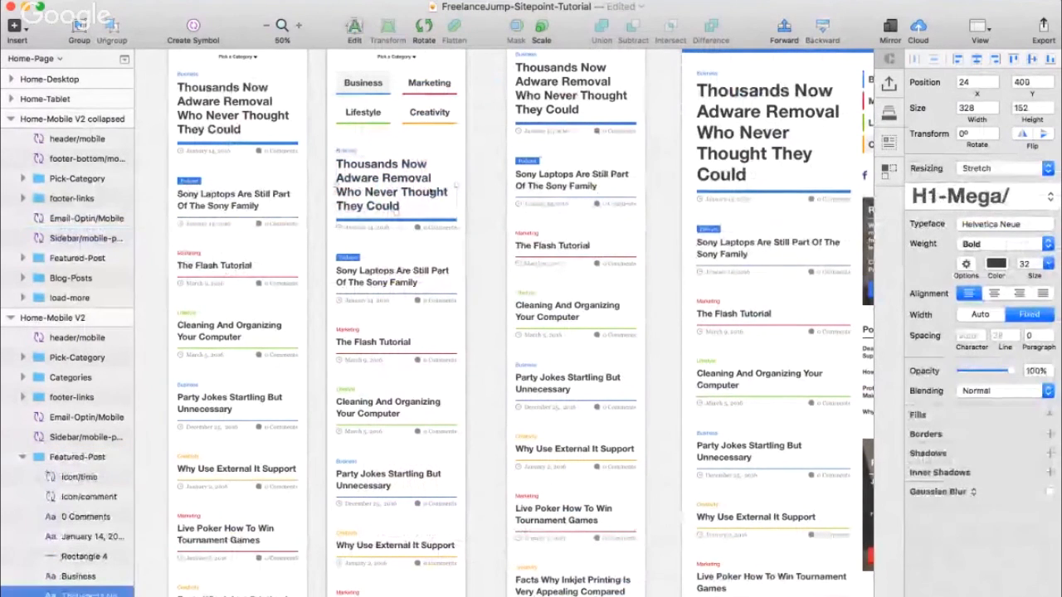
pyautogui.scroll(5, 439, 147)
pyautogui.hscroll(-3, 439, 147)
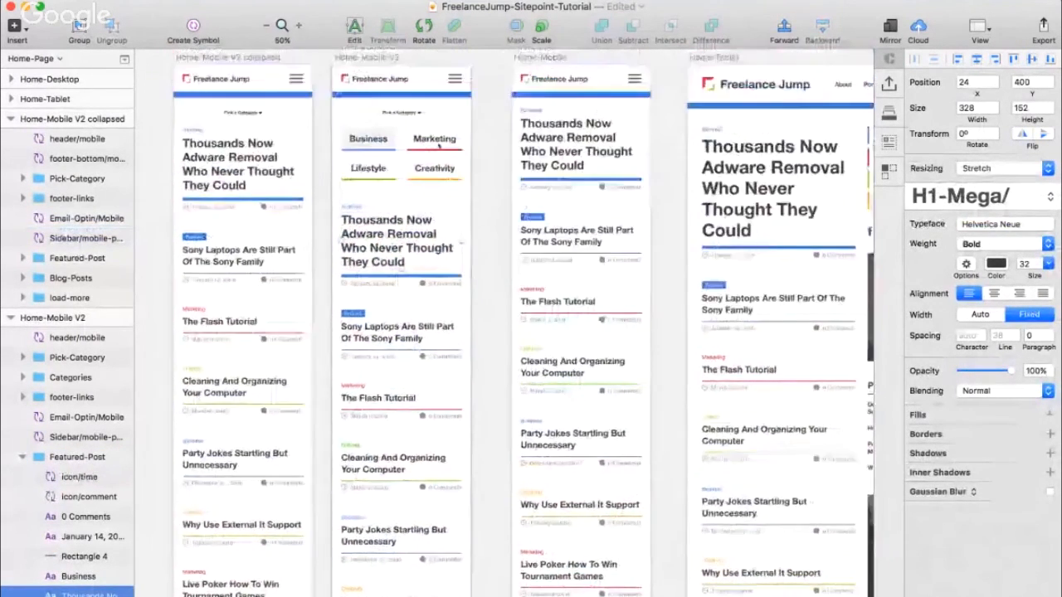
pyautogui.click(324, 265)
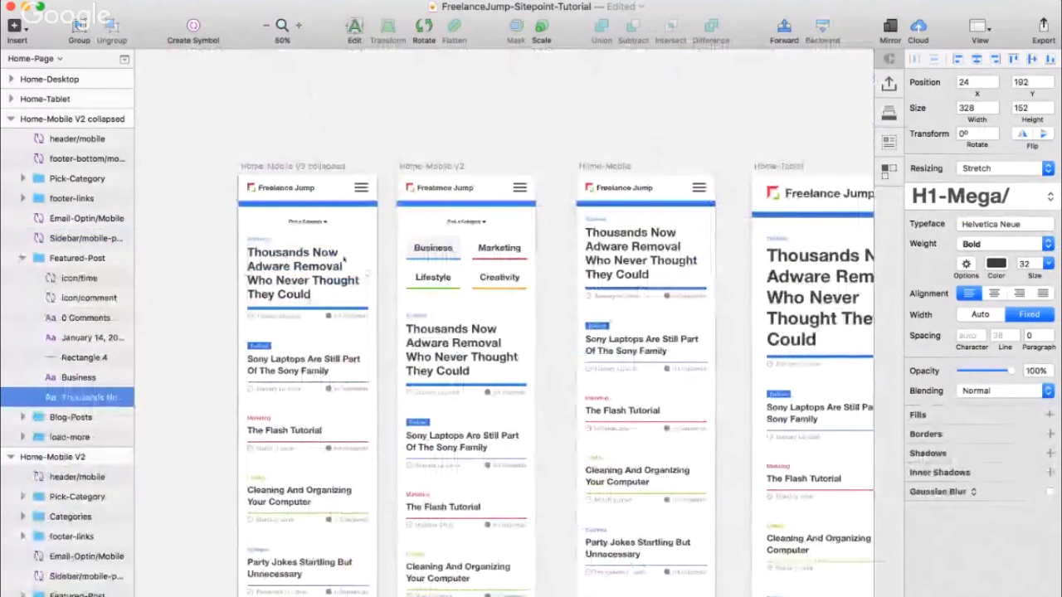
pyautogui.hscroll(5, 580, 266)
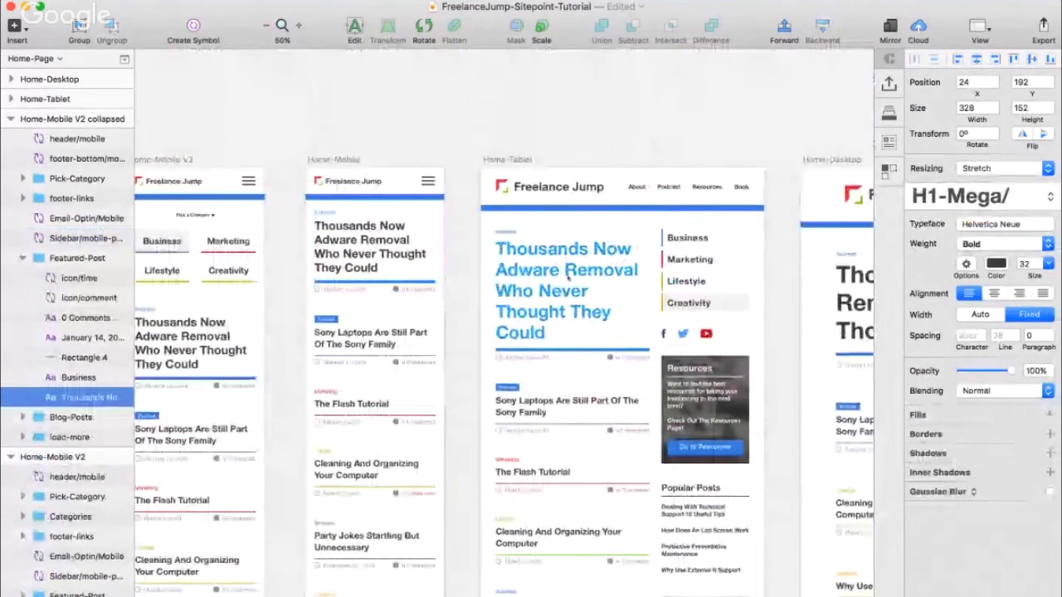
# - Inspect the featured-post headline's text style and size on the Home-Tablet and Home-Desktop artboards, and return to the mobile artboards
pyautogui.click(566, 270)
pyautogui.hscroll(5, 599, 221)
pyautogui.scroll(-2, 600, 221)
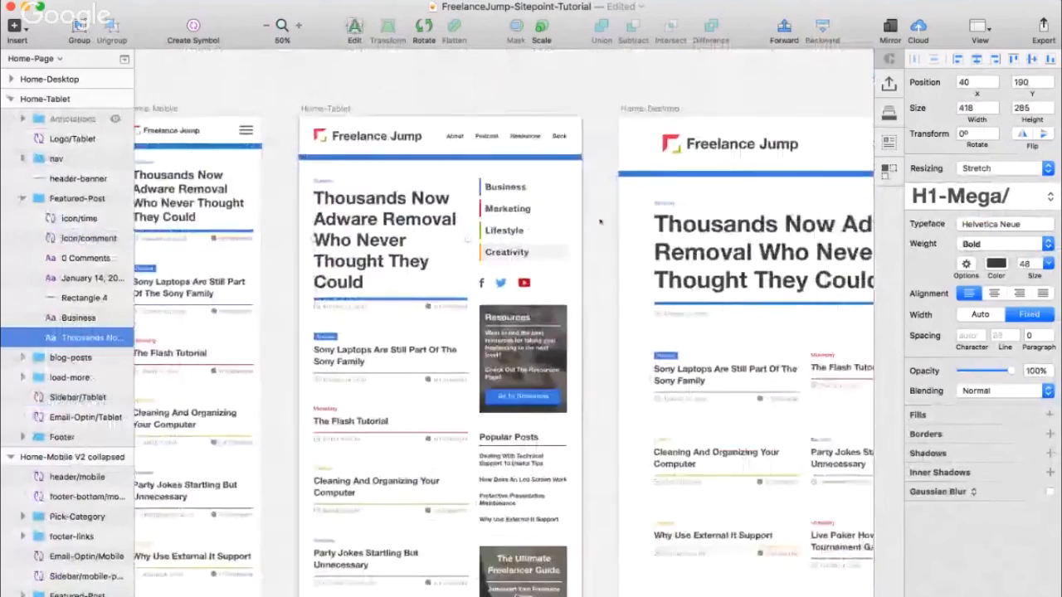
pyautogui.hscroll(2, 600, 221)
pyautogui.click(599, 221)
pyautogui.hscroll(4, 600, 221)
pyautogui.scroll(-1, 600, 222)
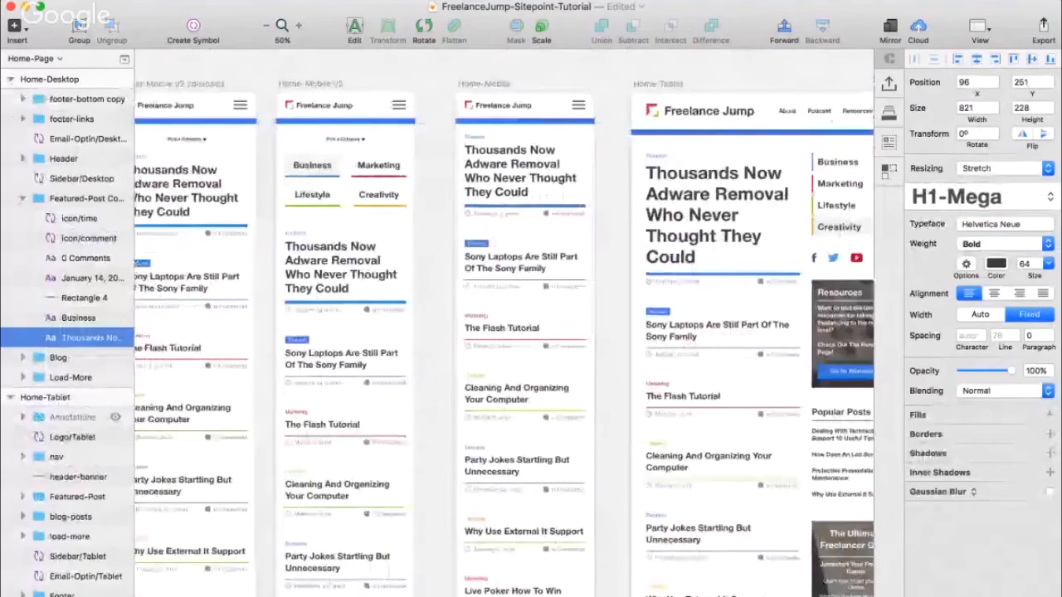
pyautogui.hscroll(-5, 484, 166)
pyautogui.hscroll(1, 483, 166)
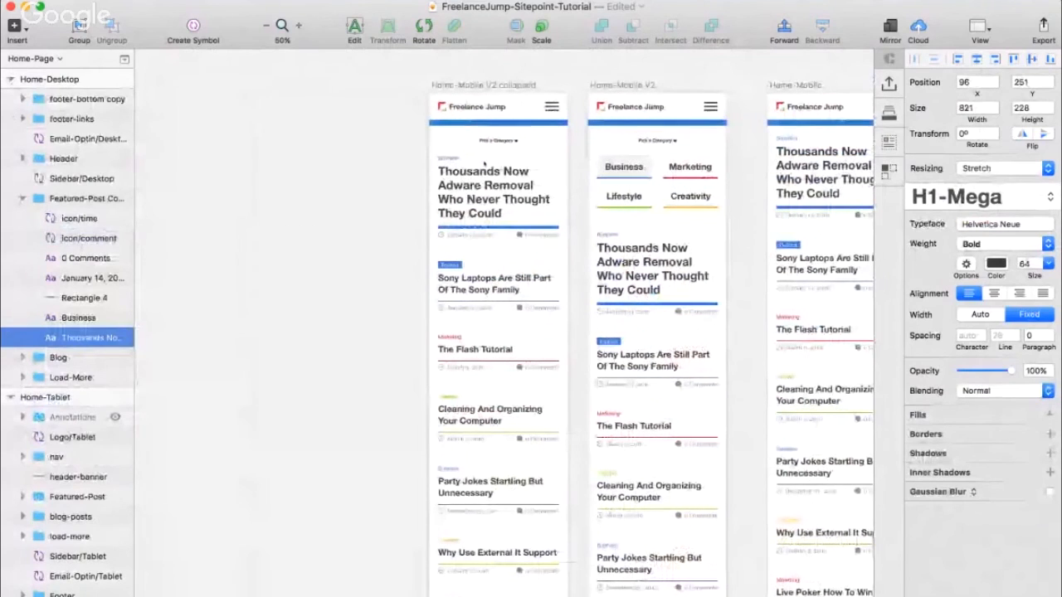
pyautogui.click(483, 170)
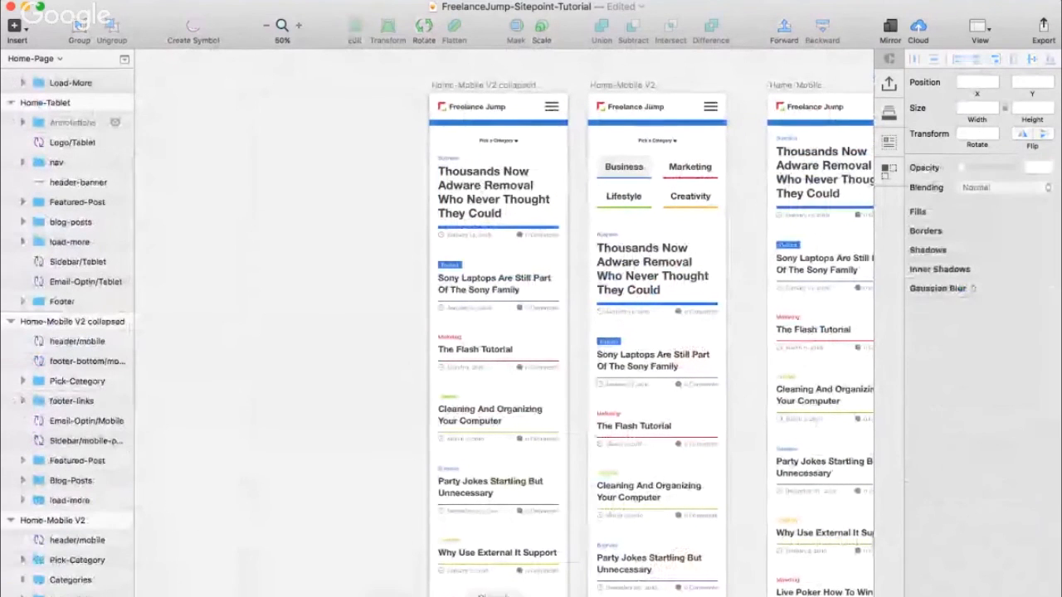
# - Switch to the Safari browser and open the type-scale.com visual calculator in a new tab
pyautogui.click(438, 591)
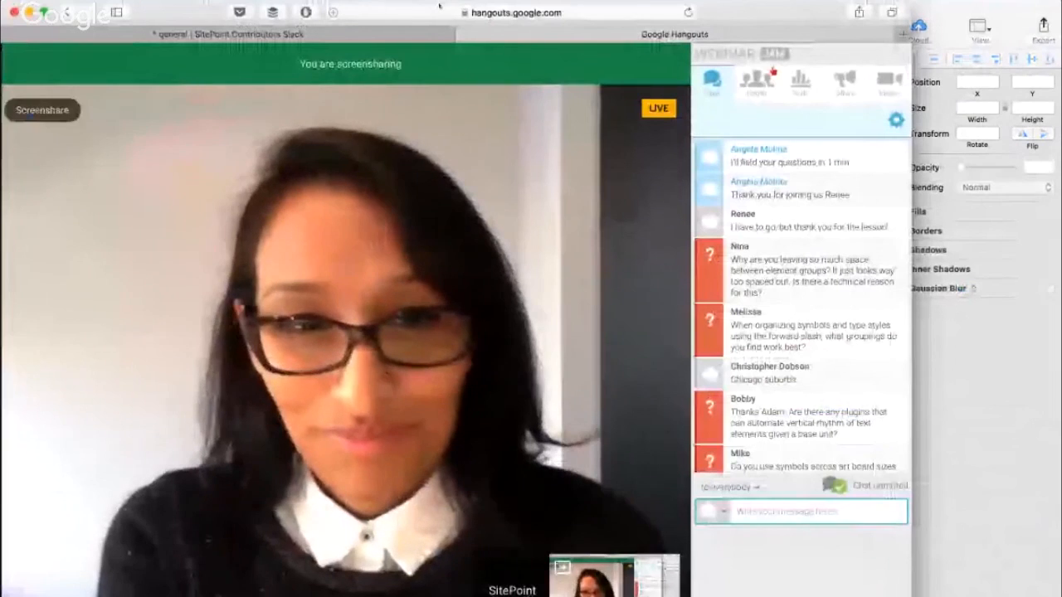
pyautogui.press('super+t')
pyautogui.write('type')
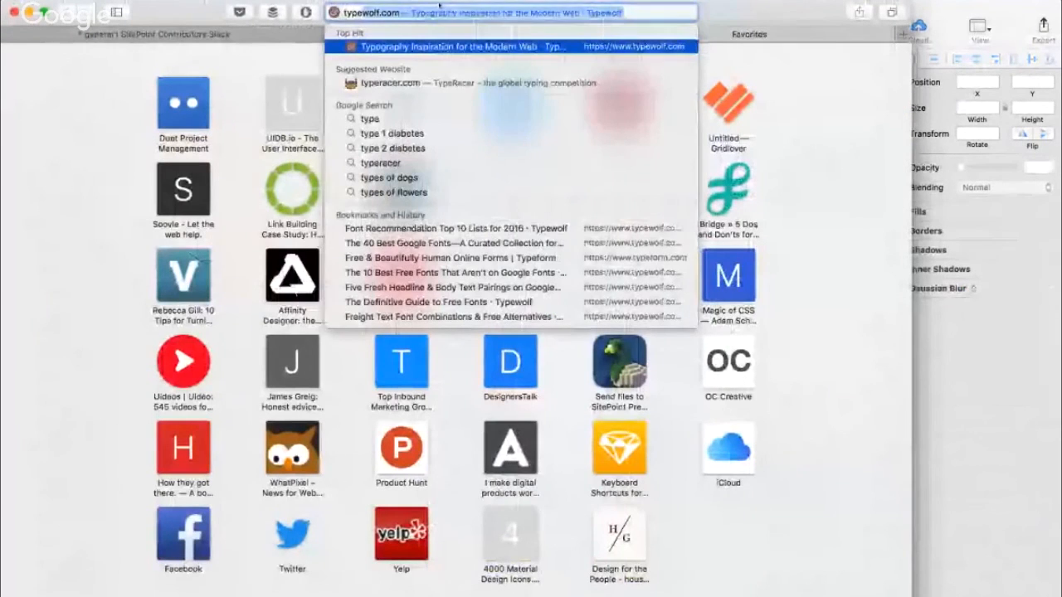
pyautogui.write('-s')
pyautogui.press('Return')
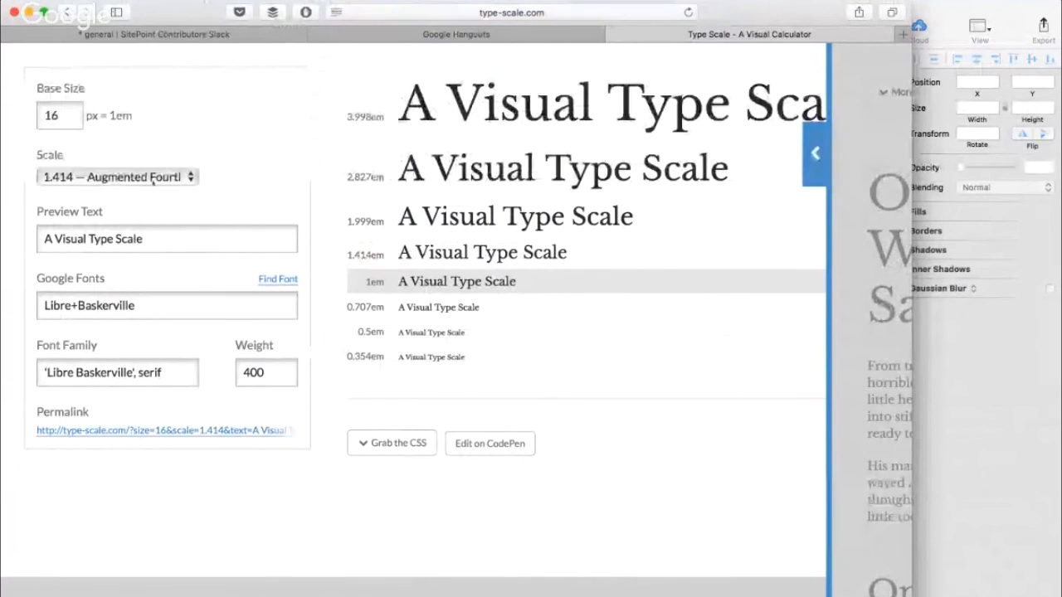
# - Review the available scale ratios, from Minor Second to Golden Ratio, without changing the selected scale
pyautogui.click(153, 178)
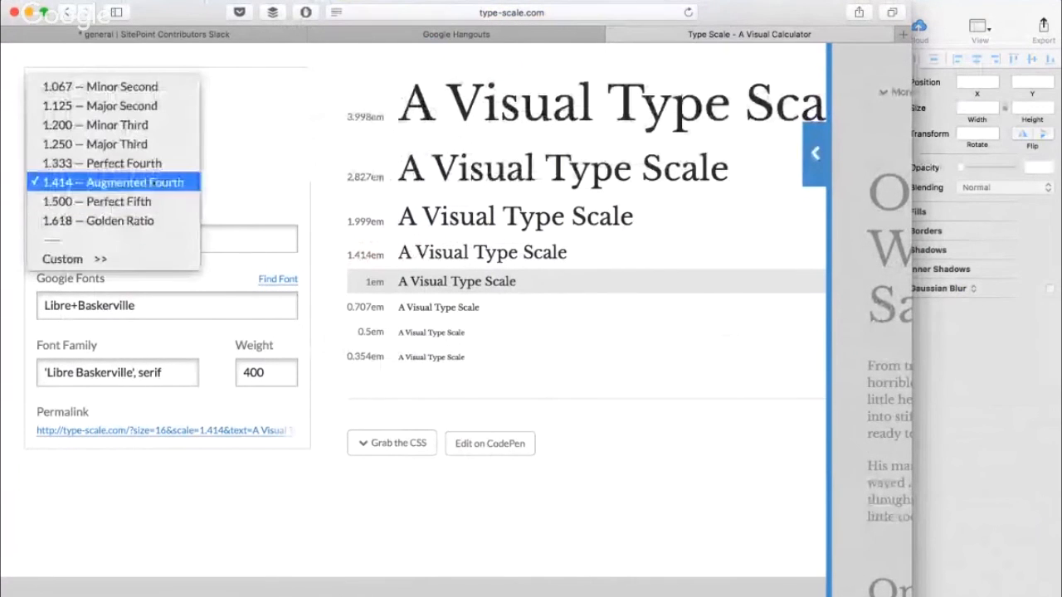
pyautogui.click(282, 190)
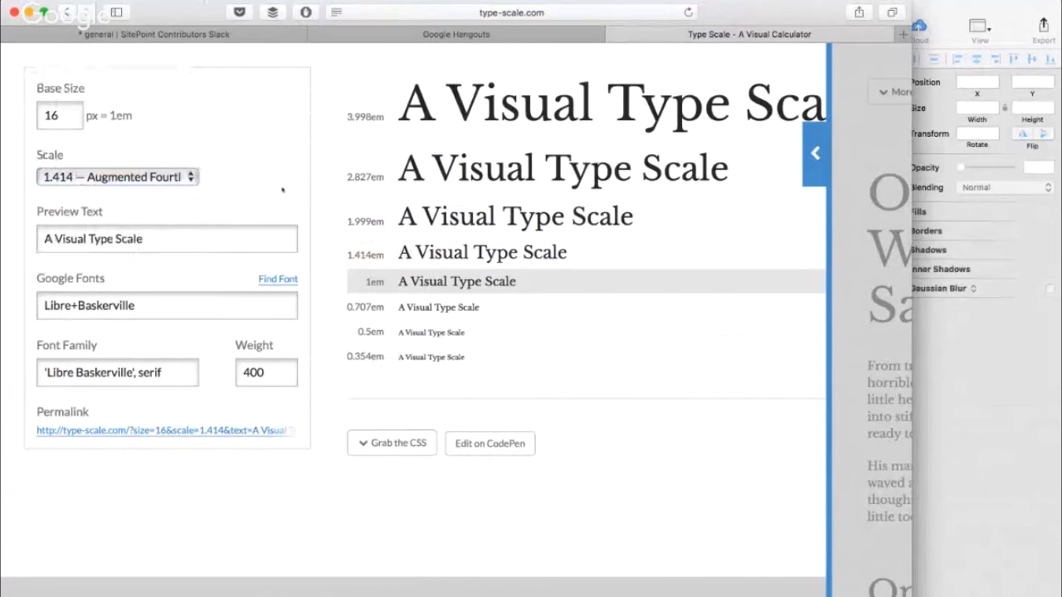
pyautogui.click(180, 177)
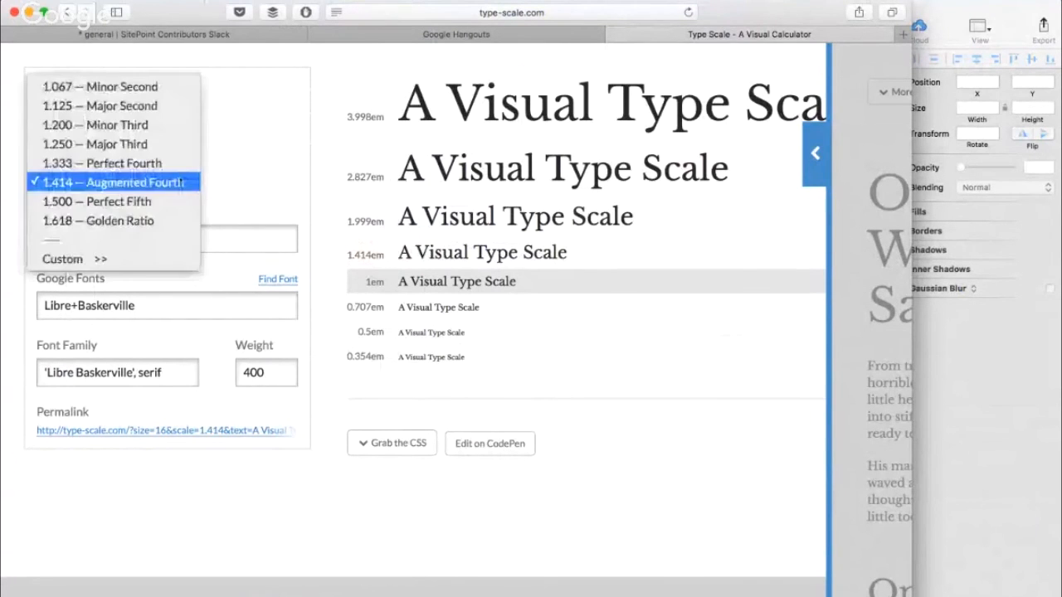
pyautogui.click(264, 172)
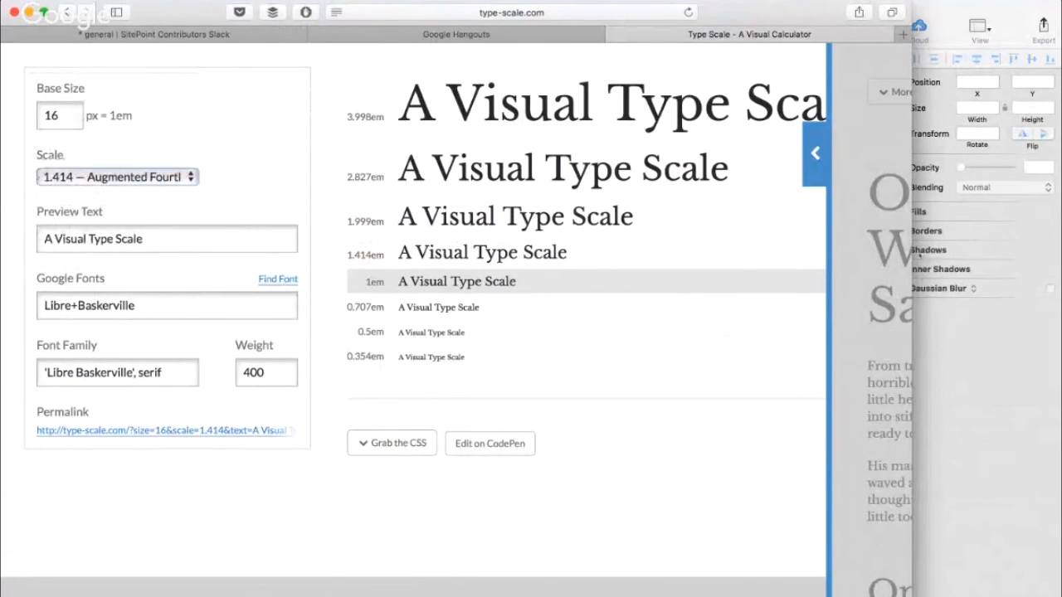
# - View the sample article preview for the 1.414 Augmented Fourth scale and return to the calculator
pyautogui.click(816, 154)
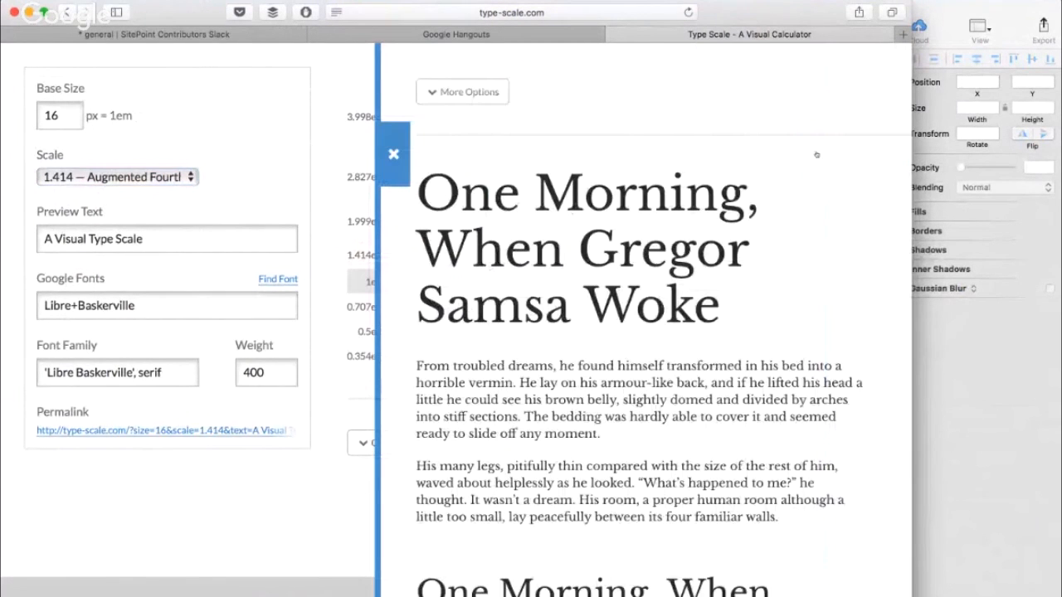
pyautogui.scroll(-5, 722, 240)
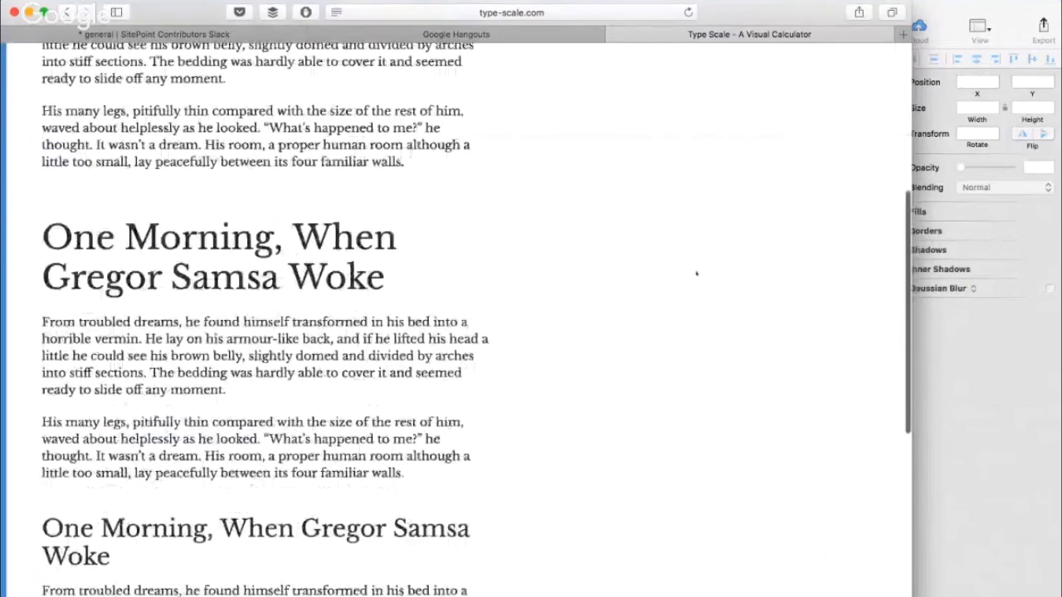
pyautogui.scroll(5, 696, 273)
pyautogui.click(19, 154)
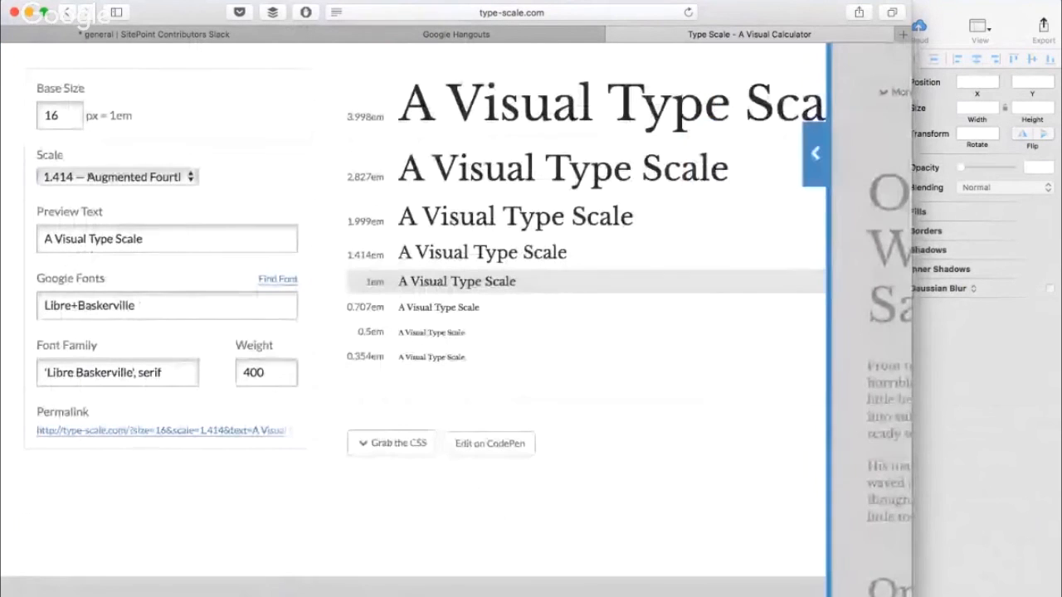
# - Reopen the sample article preview, compare its heading levels with the body text, and close it
pyautogui.click(815, 155)
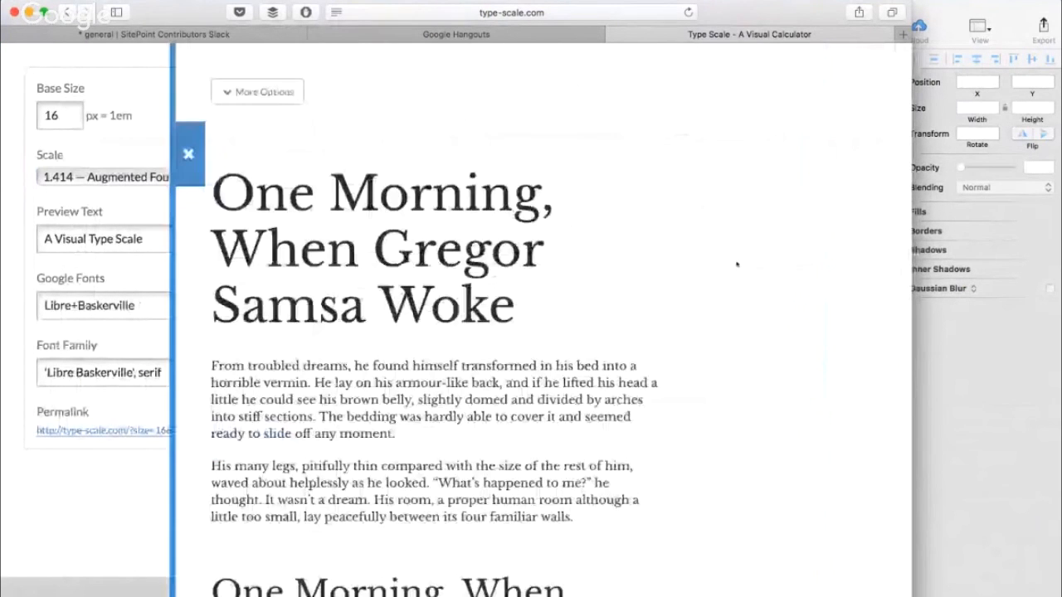
pyautogui.scroll(-1, 373, 349)
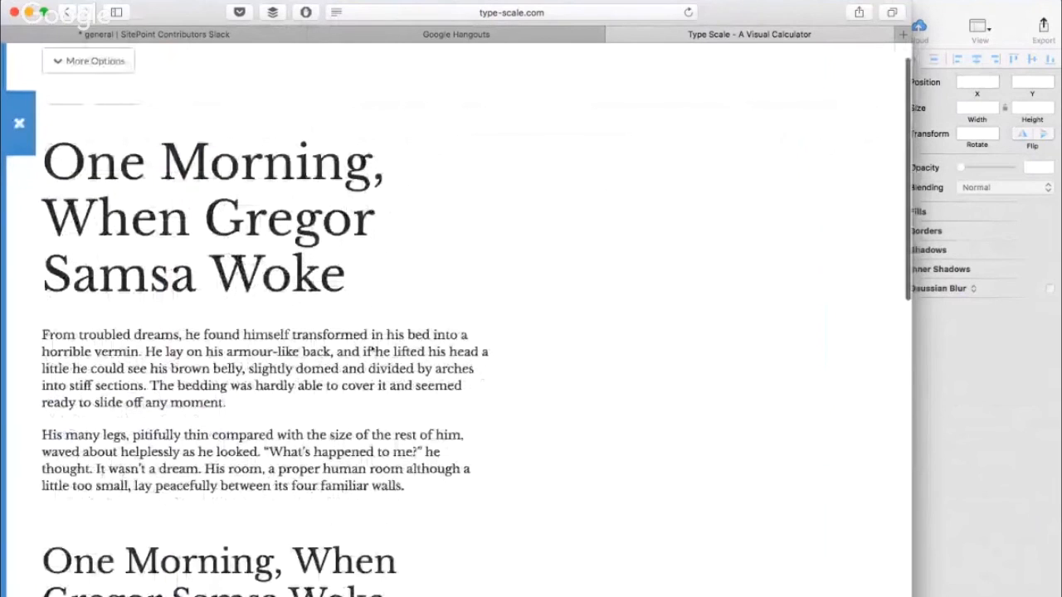
pyautogui.scroll(-5, 365, 351)
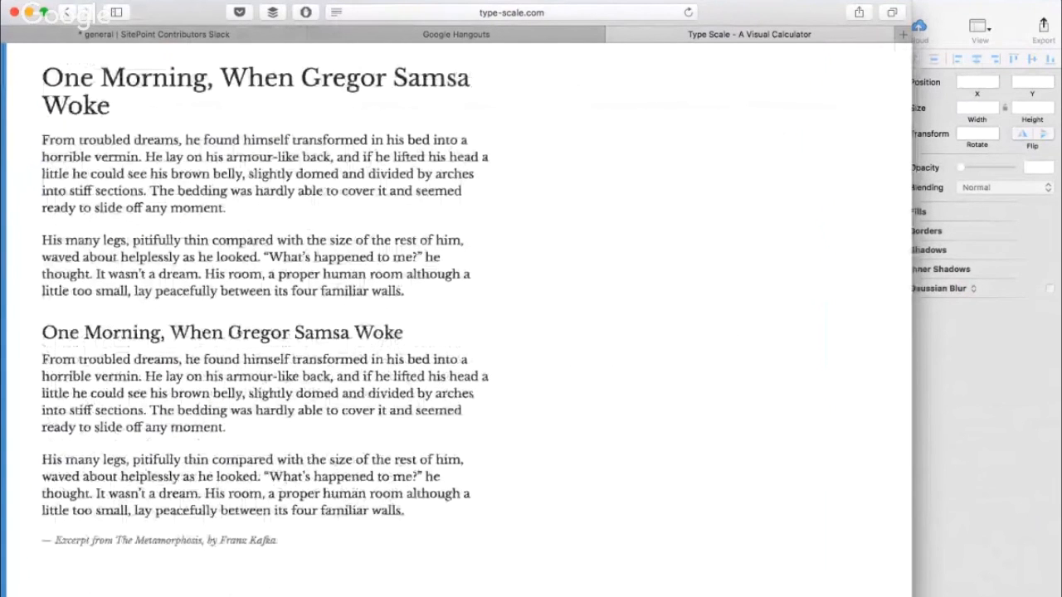
pyautogui.scroll(10, 365, 351)
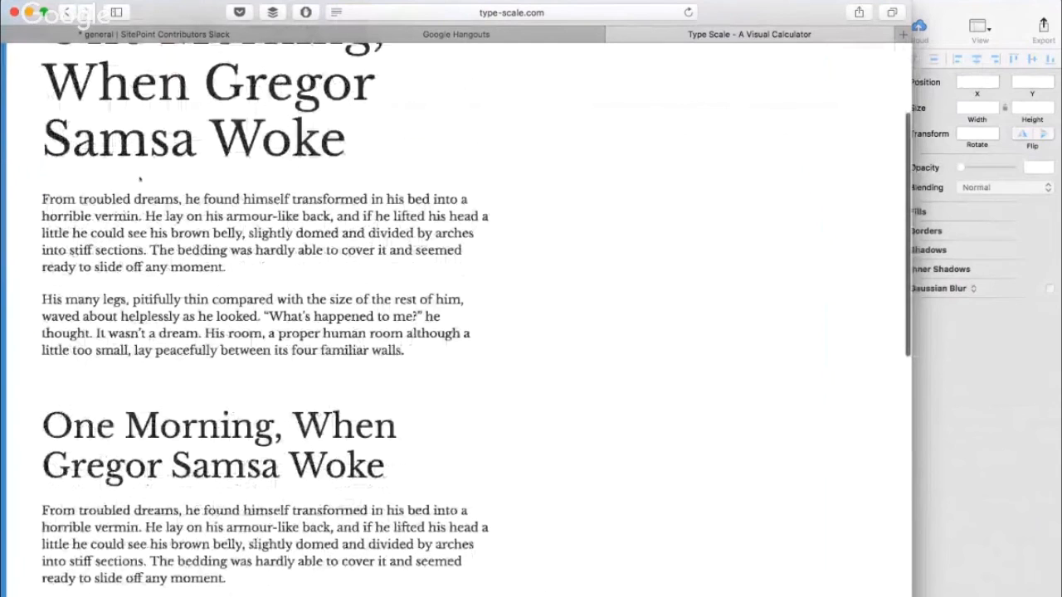
pyautogui.scroll(3, 365, 352)
pyautogui.scroll(-4, 364, 352)
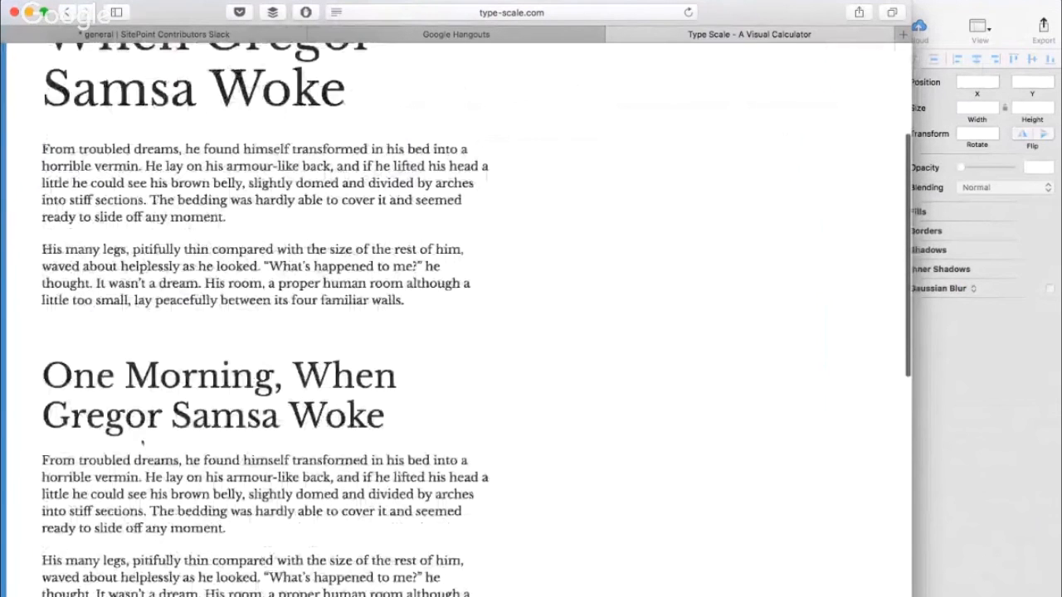
pyautogui.scroll(-3, 155, 419)
pyautogui.rightClick(155, 419)
pyautogui.click(155, 419)
pyautogui.scroll(5, 155, 331)
pyautogui.click(19, 154)
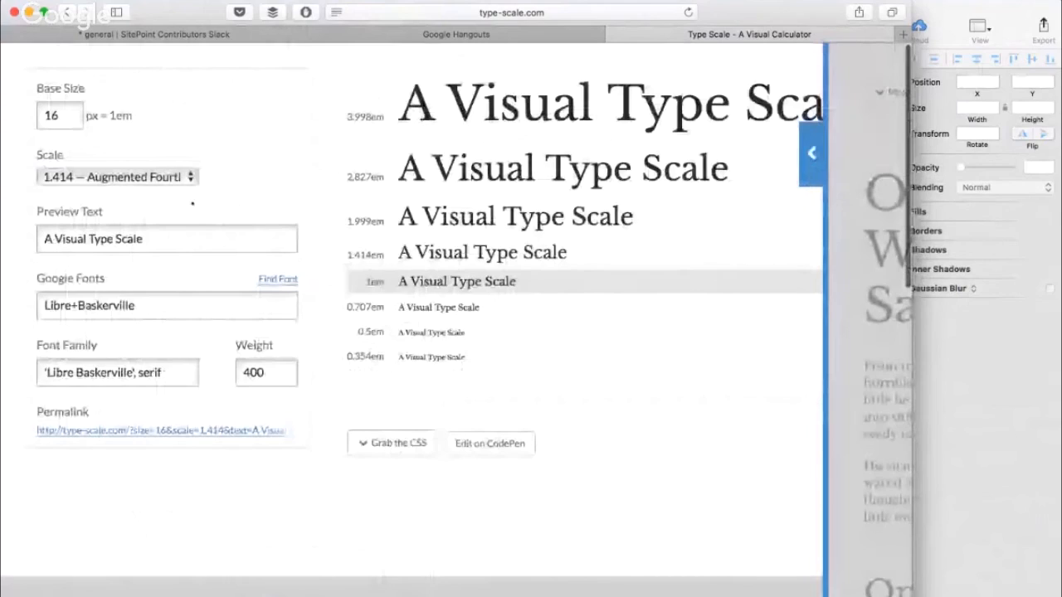
# - Examine the 1.414em level in the type scale list, just above the 1em base size
pyautogui.moveTo(349, 254); pyautogui.dragTo(377, 255)
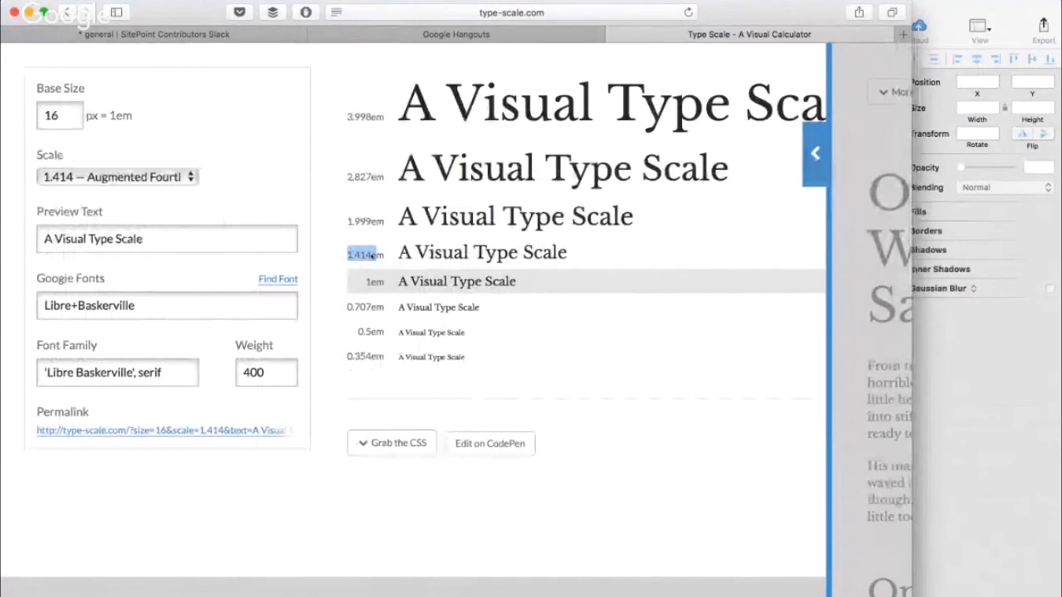
pyautogui.click(367, 255)
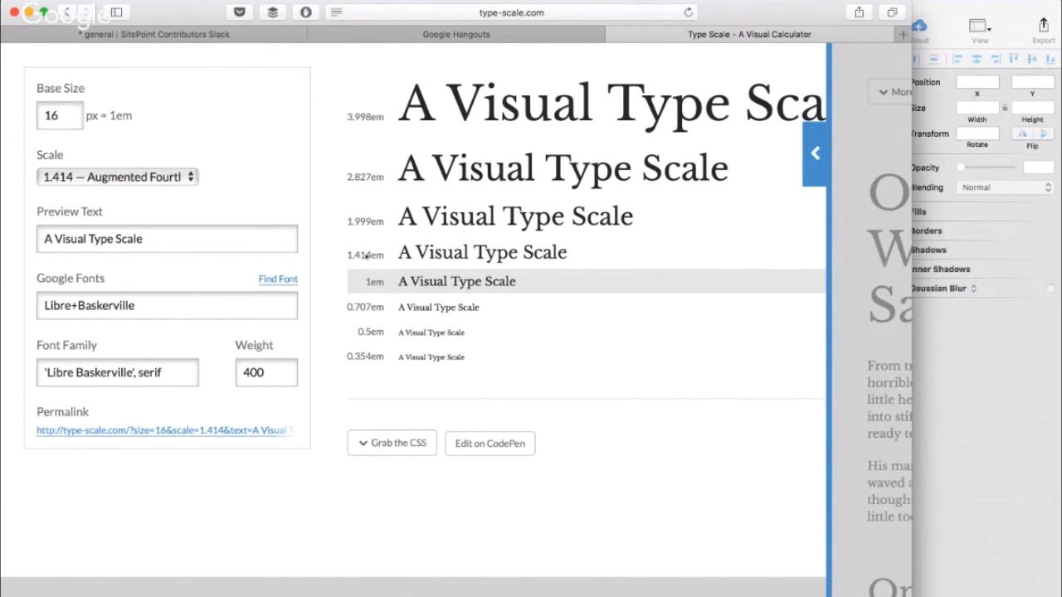
pyautogui.scroll(-1, 367, 255)
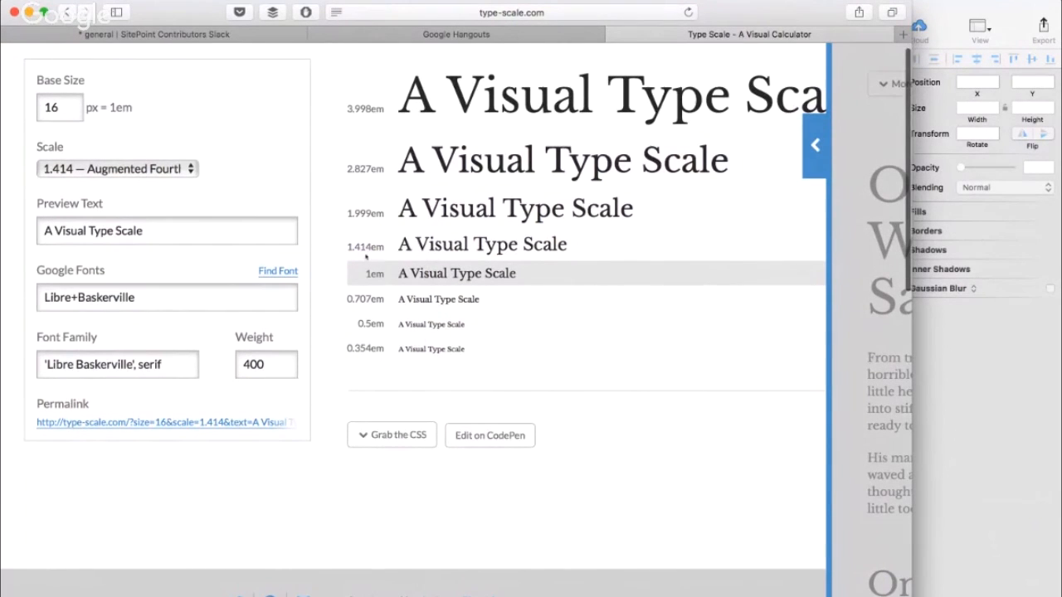
pyautogui.scroll(1, 365, 257)
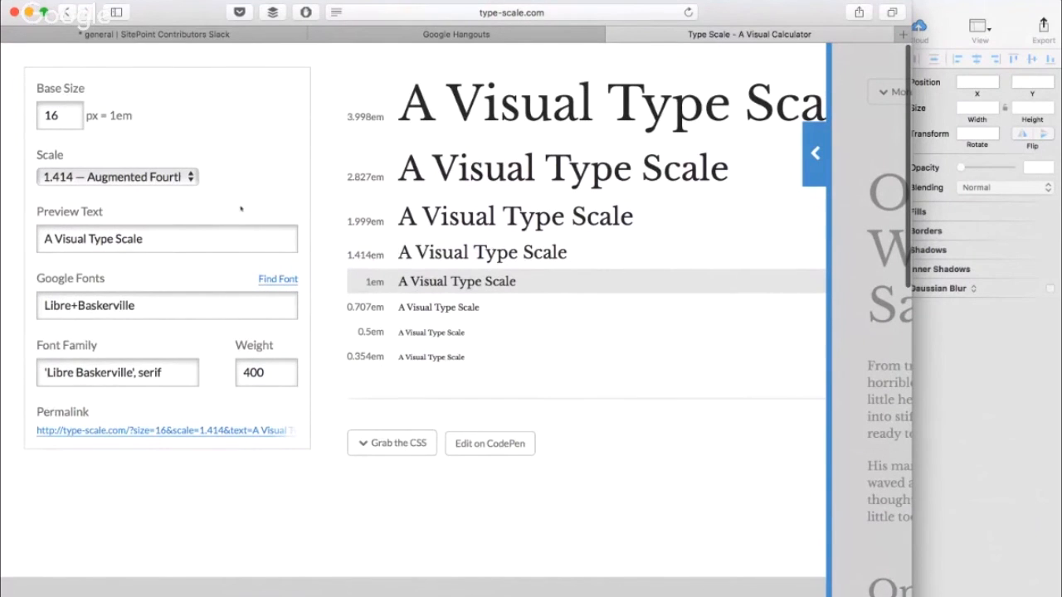
# - Set the scale to 1.250 Major Third and examine its heading sizes in the sample article preview
pyautogui.click(178, 174)
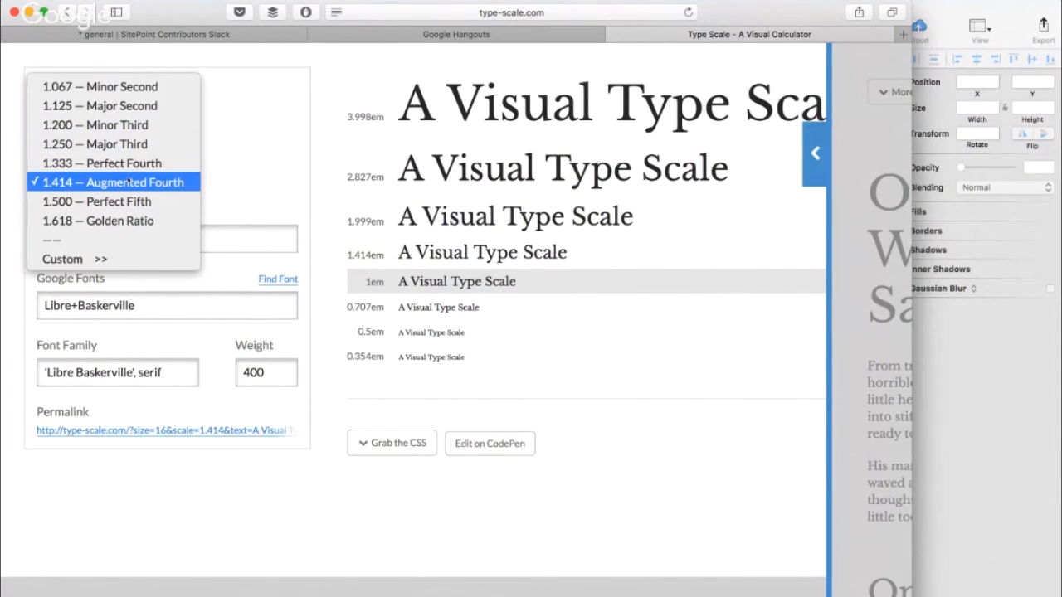
pyautogui.click(145, 146)
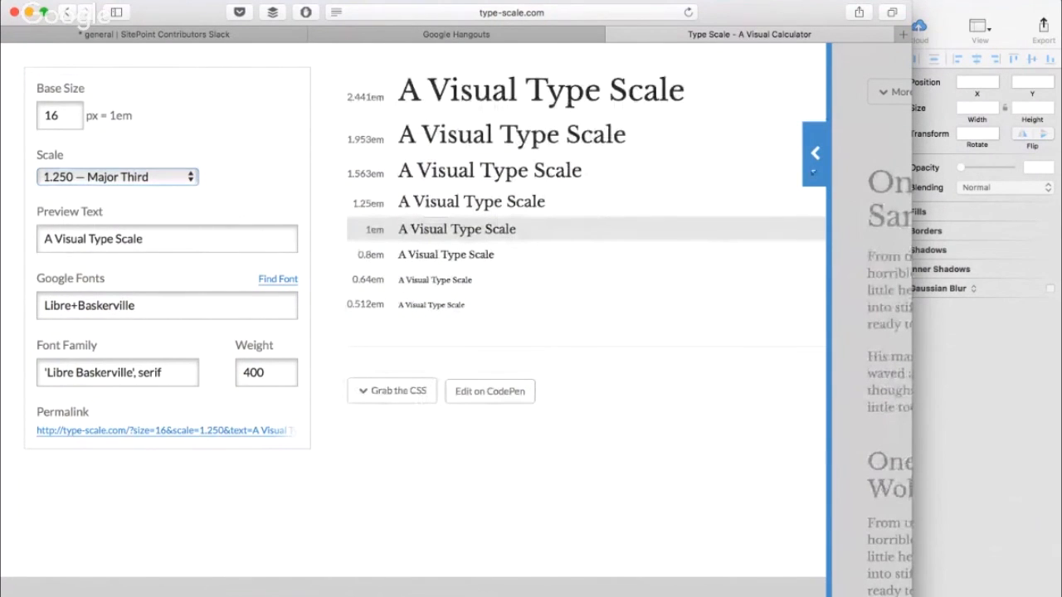
pyautogui.click(812, 172)
pyautogui.scroll(-5, 324, 247)
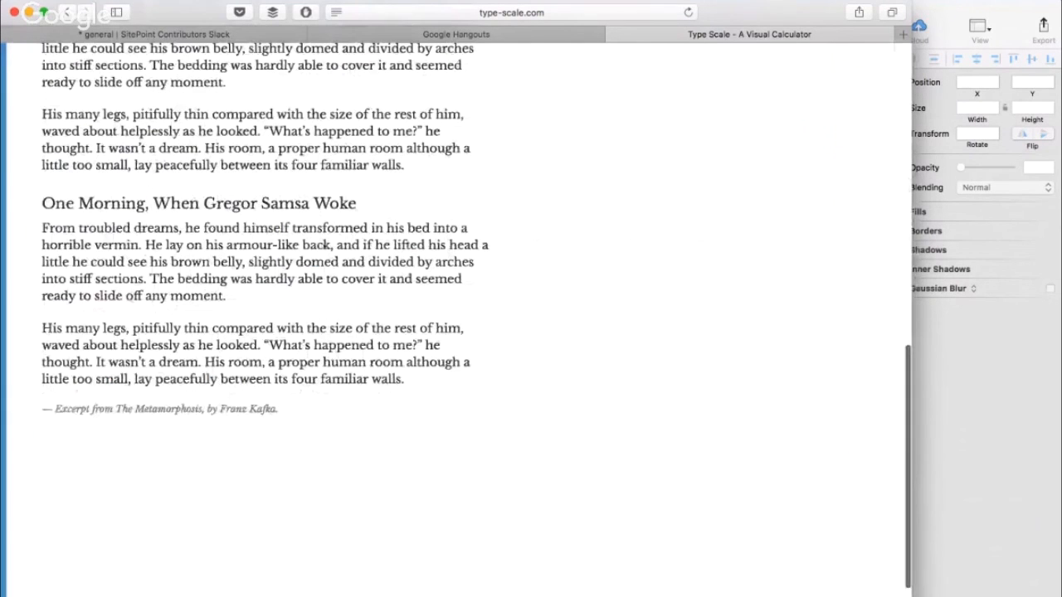
pyautogui.scroll(3, 324, 247)
pyautogui.moveTo(43, 387); pyautogui.dragTo(93, 386)
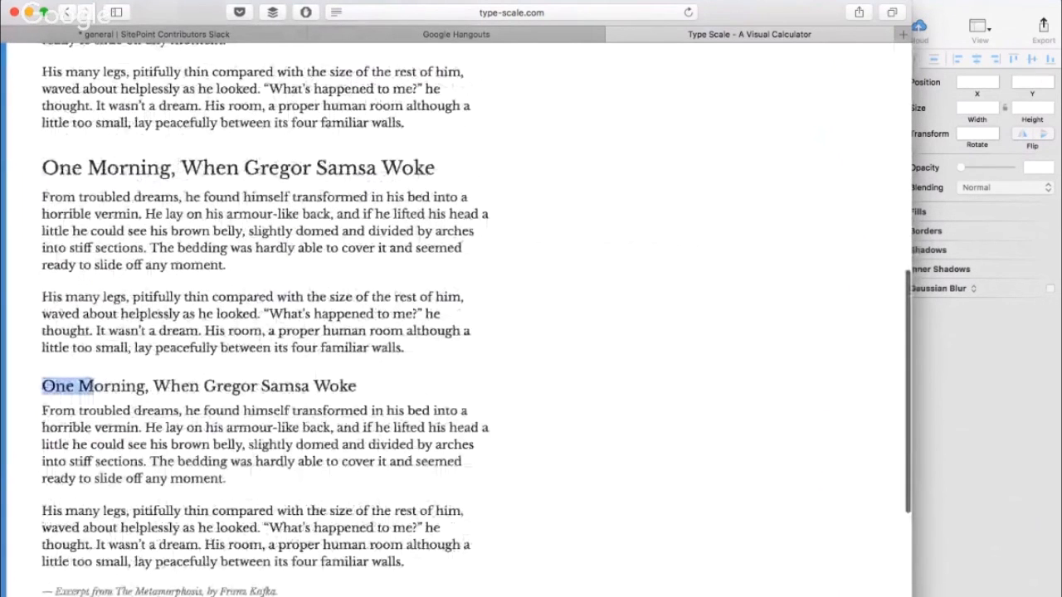
pyautogui.scroll(7, 324, 316)
pyautogui.moveTo(207, 355); pyautogui.dragTo(64, 309)
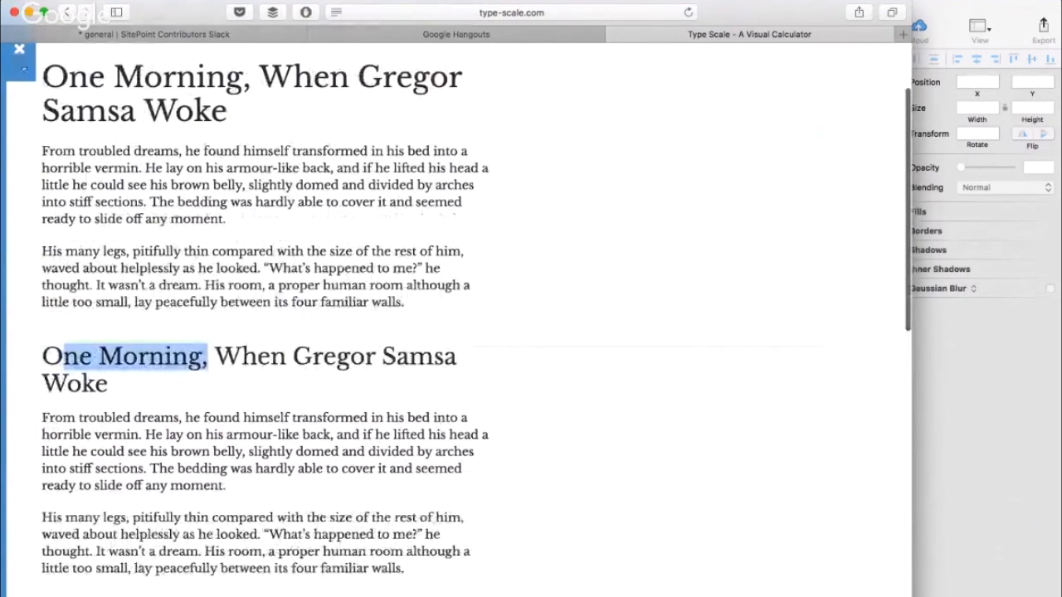
pyautogui.click(19, 49)
# - Switch back to Sketch and look over the lower sections and footers of the mobile home page artboards
pyautogui.click(1020, 405)
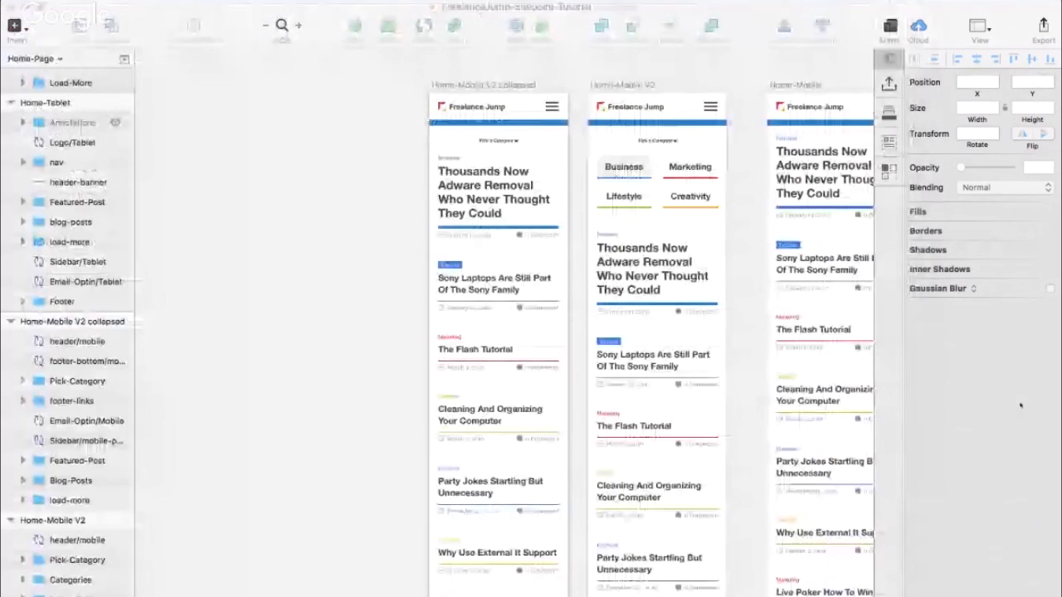
pyautogui.scroll(-10, 498, 332)
pyautogui.hscroll(4, 497, 331)
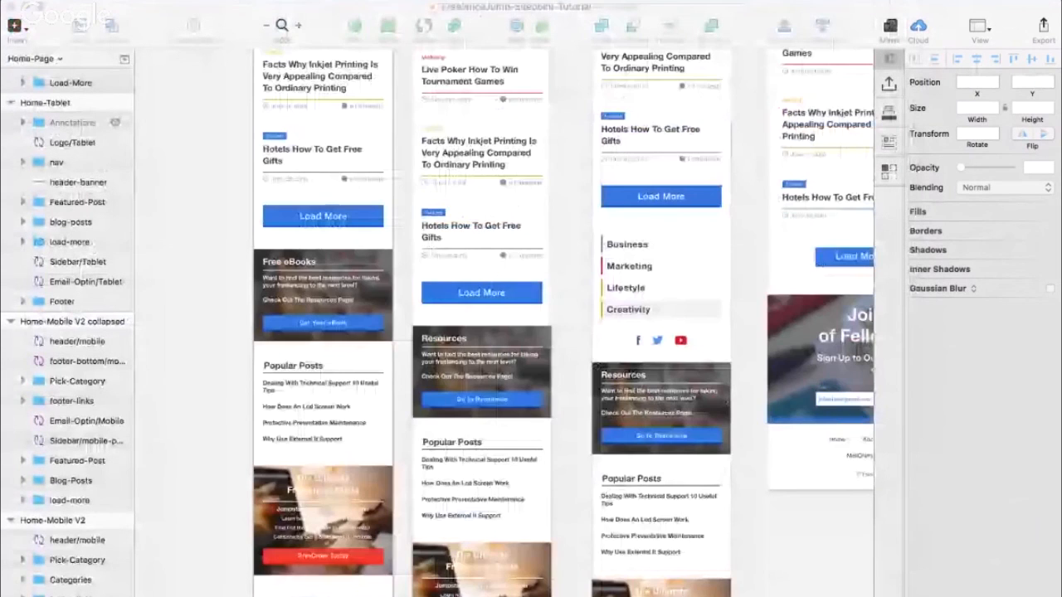
pyautogui.scroll(-10, 498, 332)
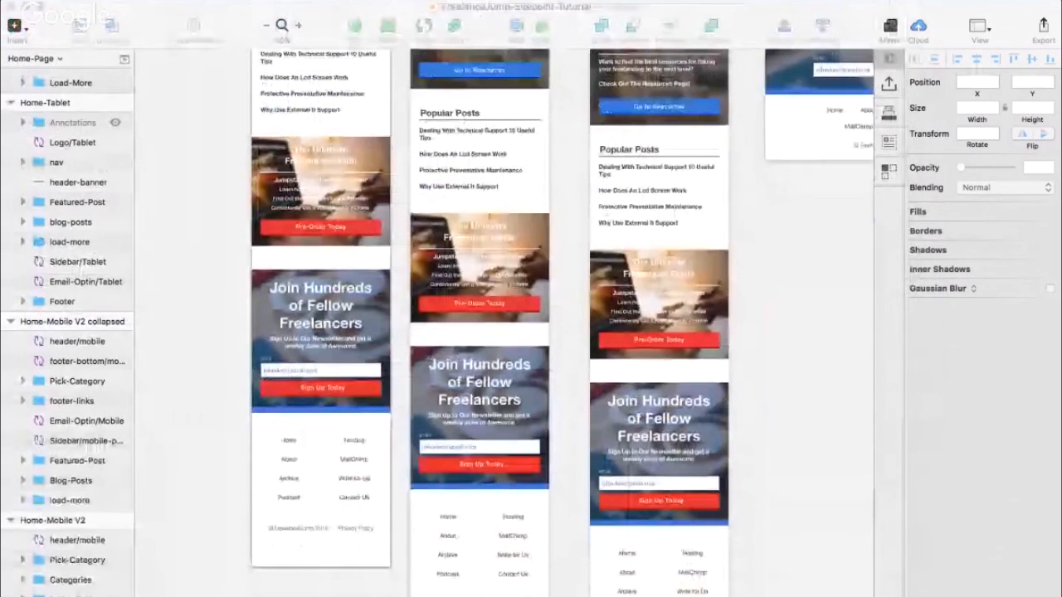
pyautogui.scroll(-1, 498, 332)
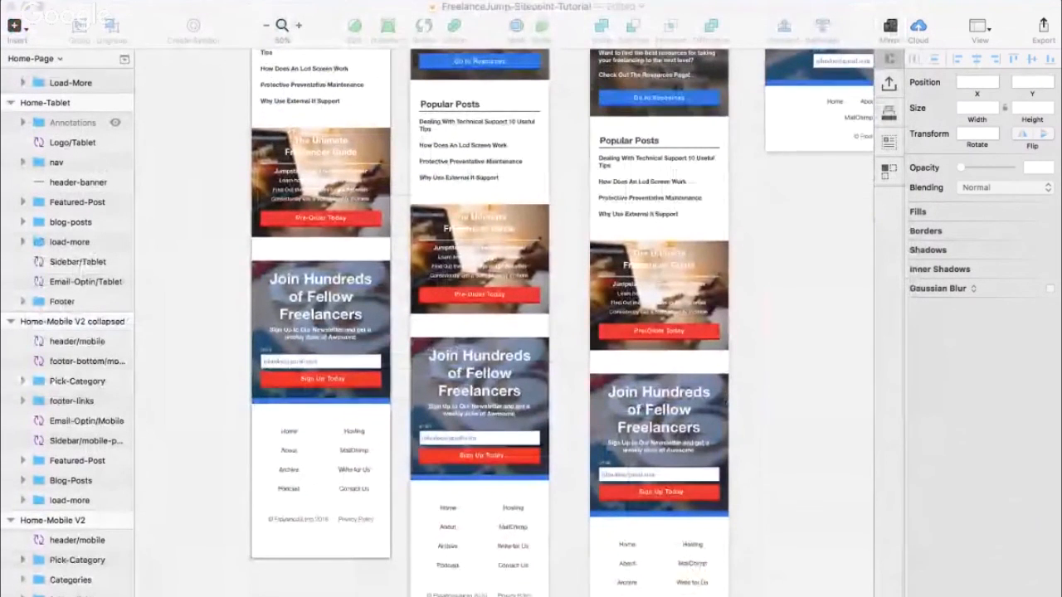
pyautogui.scroll(-3, 497, 331)
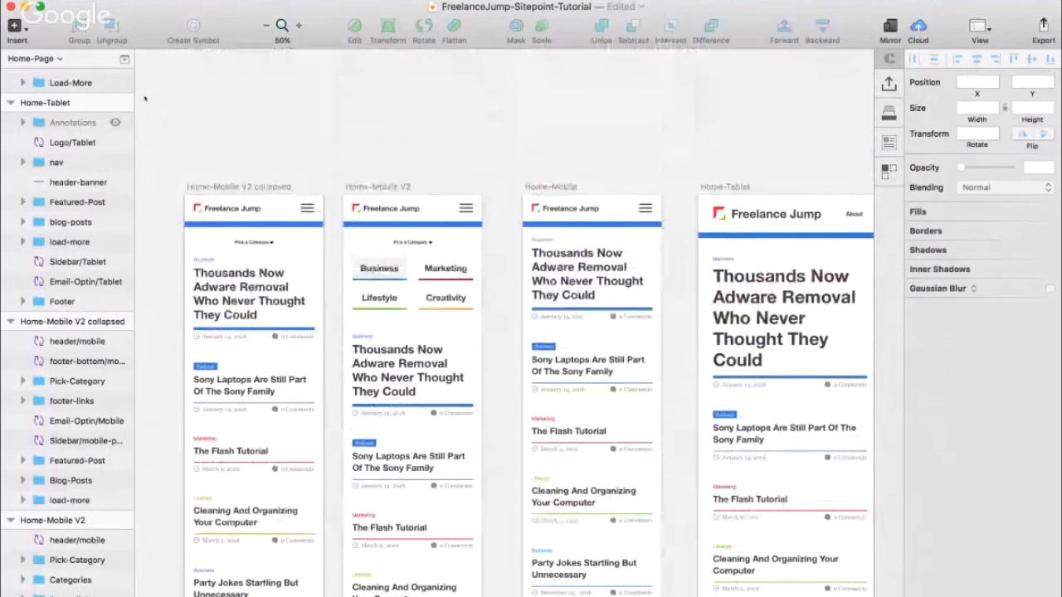
# - Open the header/mobile symbol from the Home-Mobile artboard, inspect its hamburger icon, and return to the home page artboards
pyautogui.press('super+plus')
pyautogui.hscroll(4, 412, 180)
pyautogui.scroll(2, 412, 181)
pyautogui.press('super+minus')
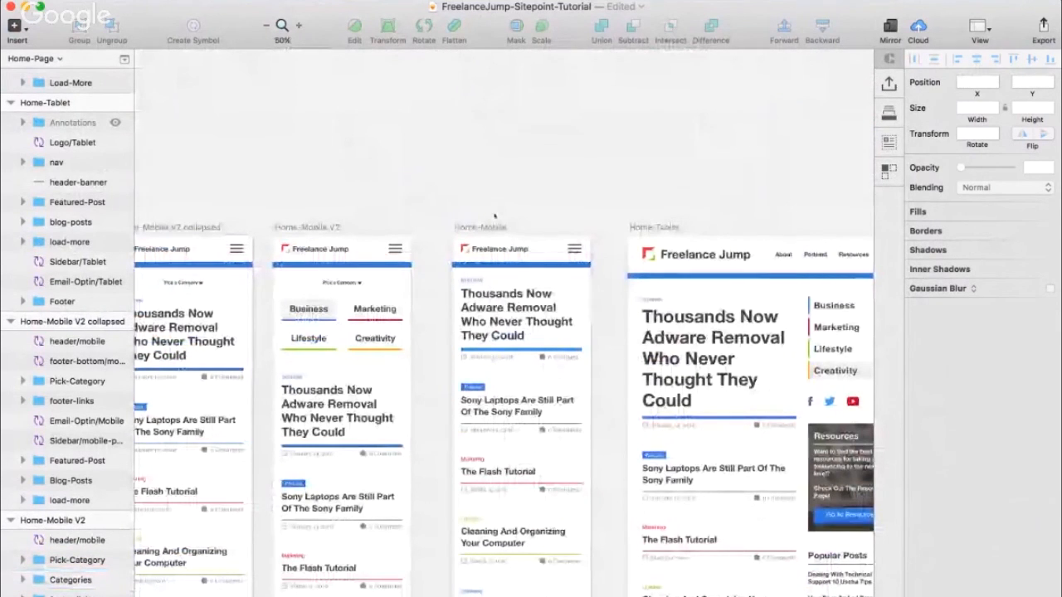
pyautogui.press('super+plus')
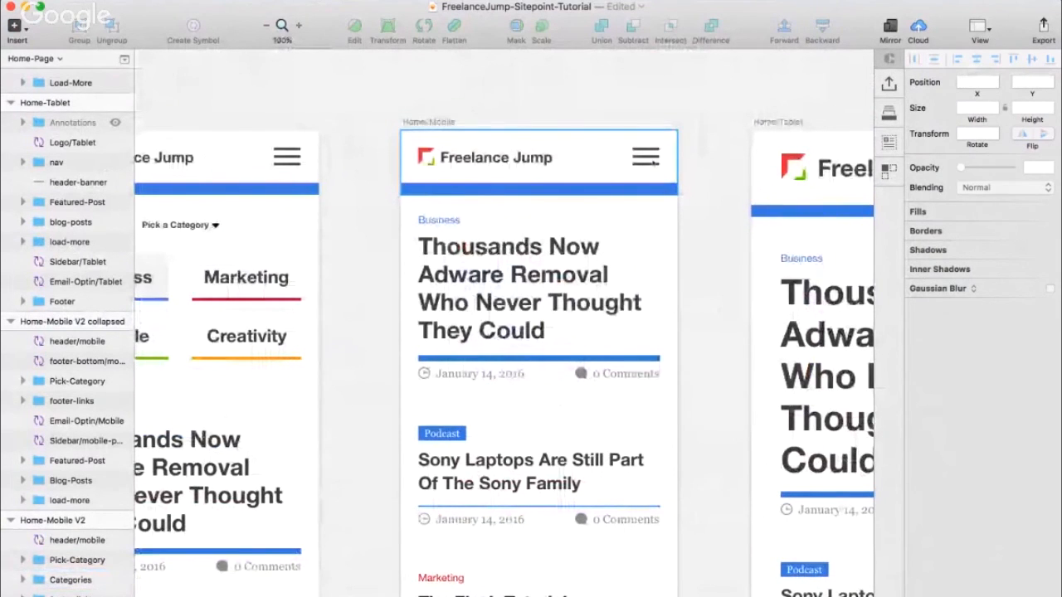
pyautogui.doubleClick(654, 164)
pyautogui.click(645, 157)
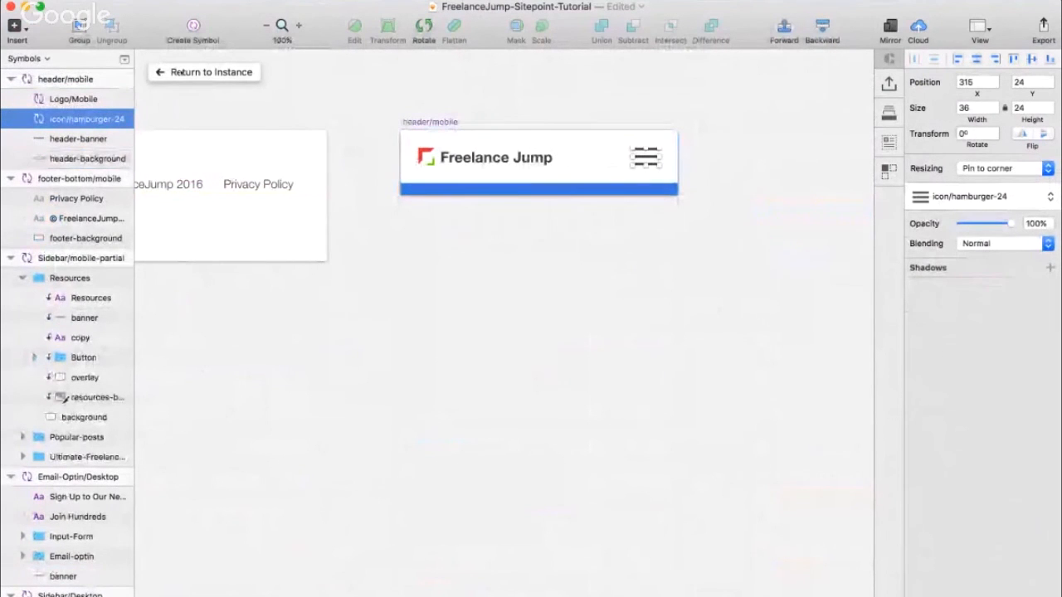
pyautogui.click(205, 72)
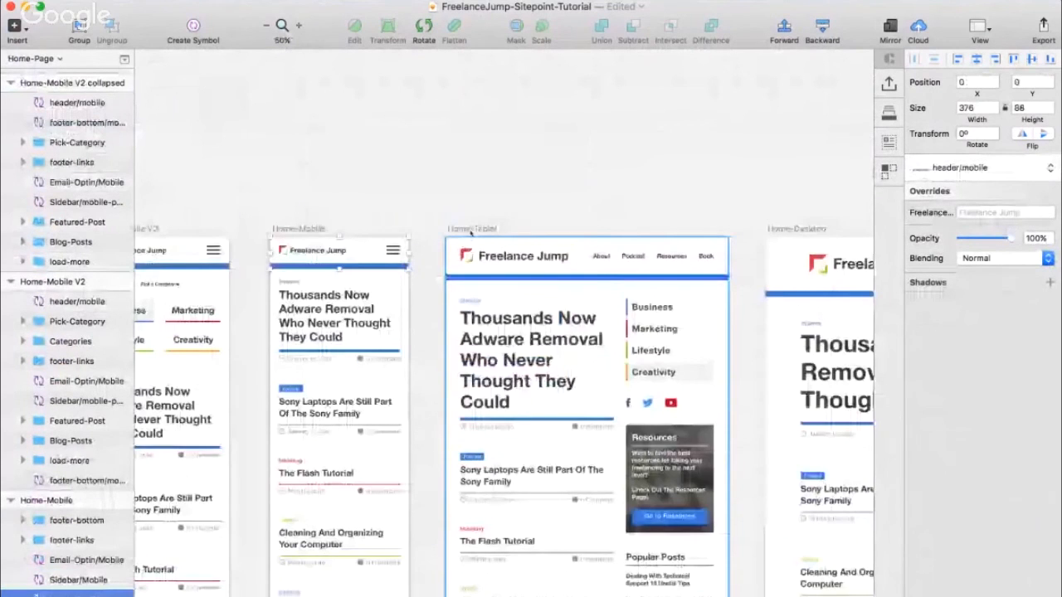
pyautogui.hscroll(-3, 581, 258)
pyautogui.scroll(-2, 581, 258)
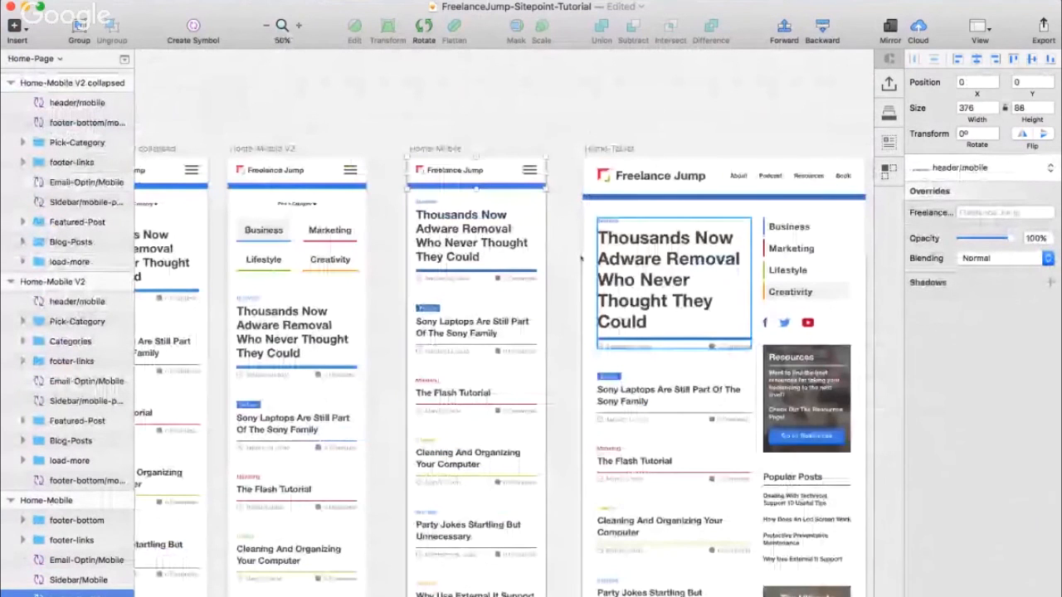
# - Compare the navigation group and Logo/Tablet symbol in the Home-Tablet header with the header/mobile symbol on the Home-Mobile artboard
pyautogui.hscroll(2, 700, 185)
pyautogui.click(676, 176)
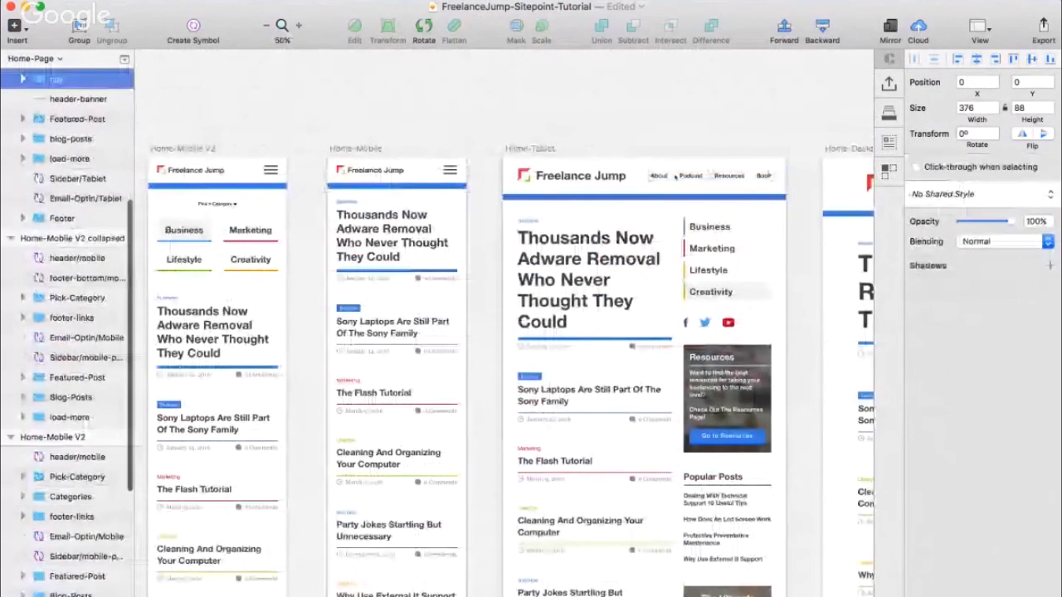
pyautogui.hscroll(3, 676, 176)
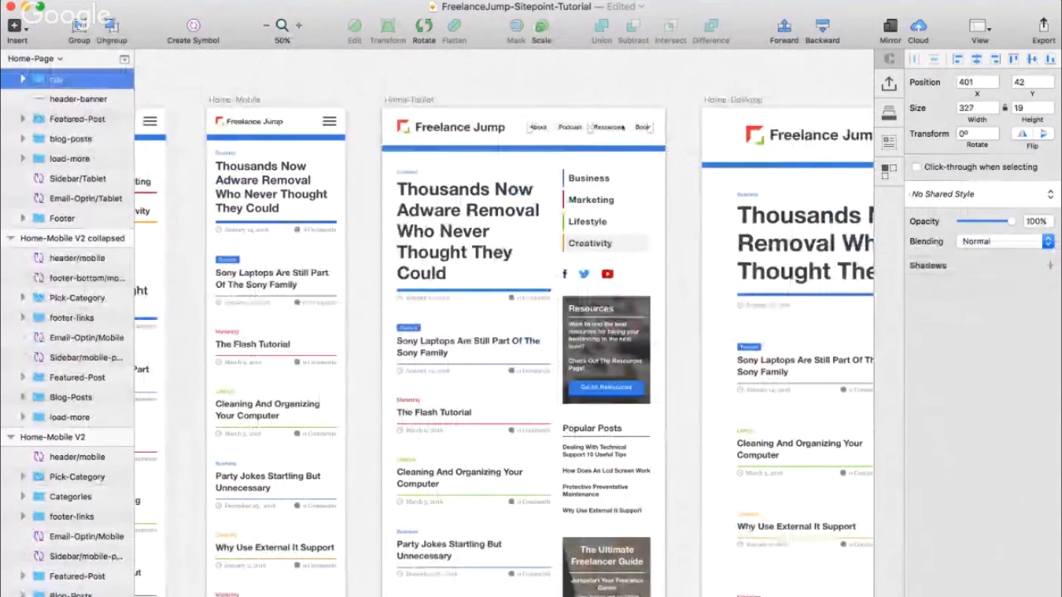
pyautogui.click(498, 127)
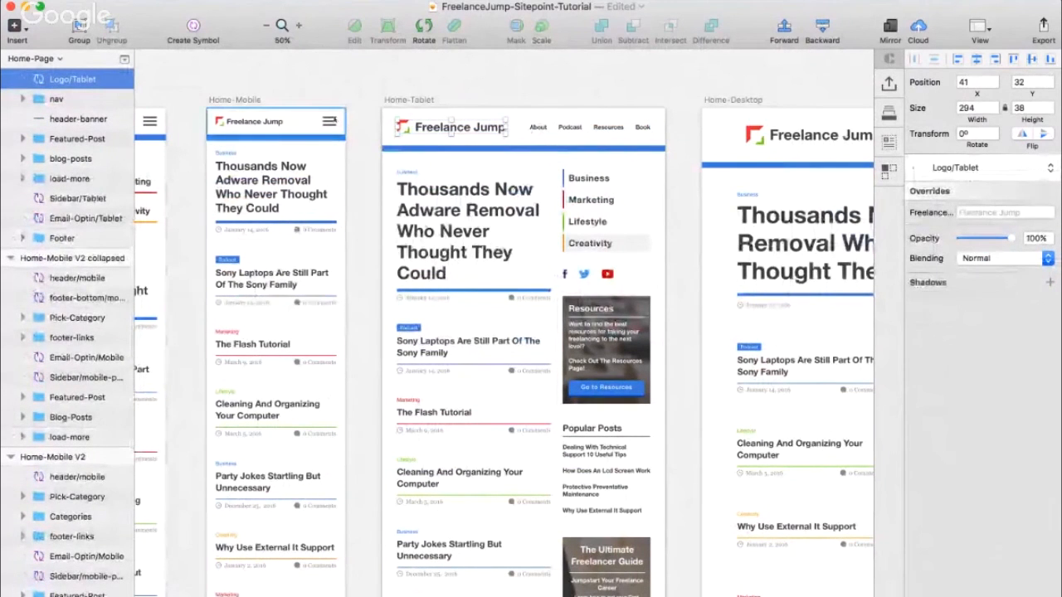
pyautogui.click(301, 121)
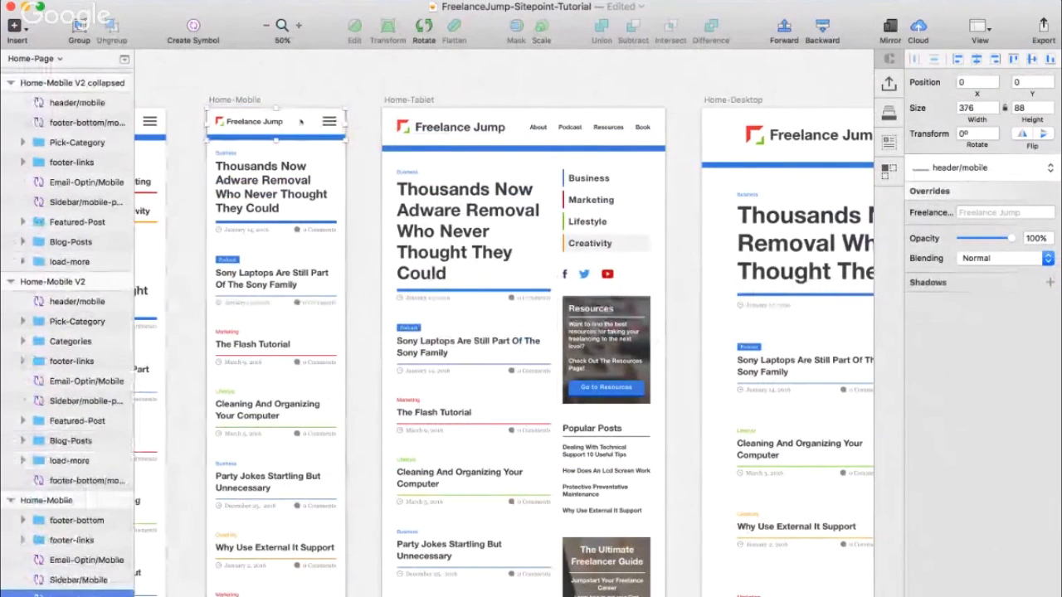
pyautogui.click(531, 127)
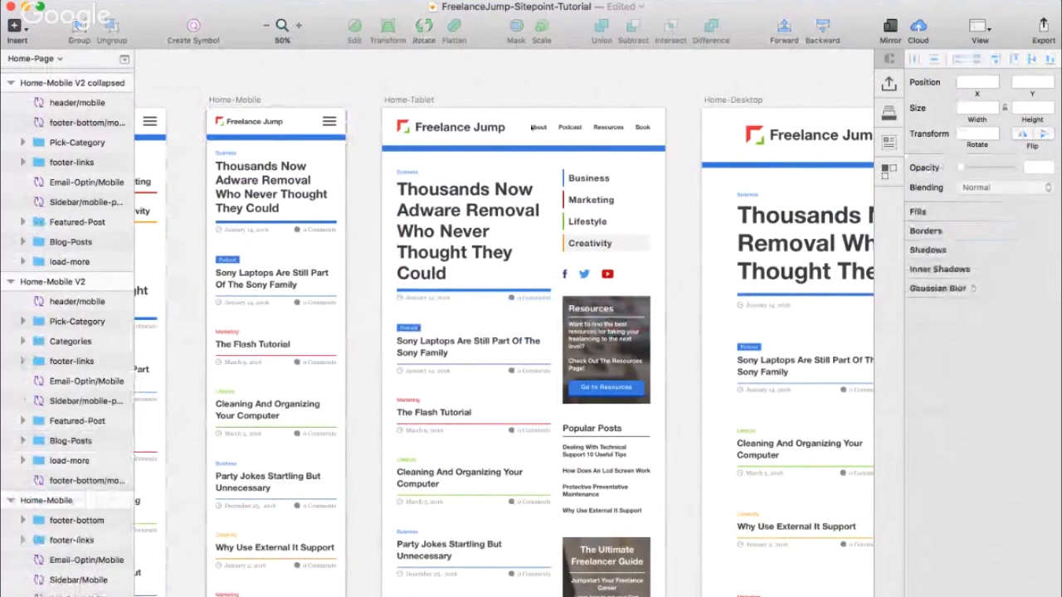
# - Try inserting a header/mobile symbol instance over the Home-Tablet header and stretching it to about 768 px wide, and undo it
pyautogui.click(13, 25)
pyautogui.moveTo(109, 221)
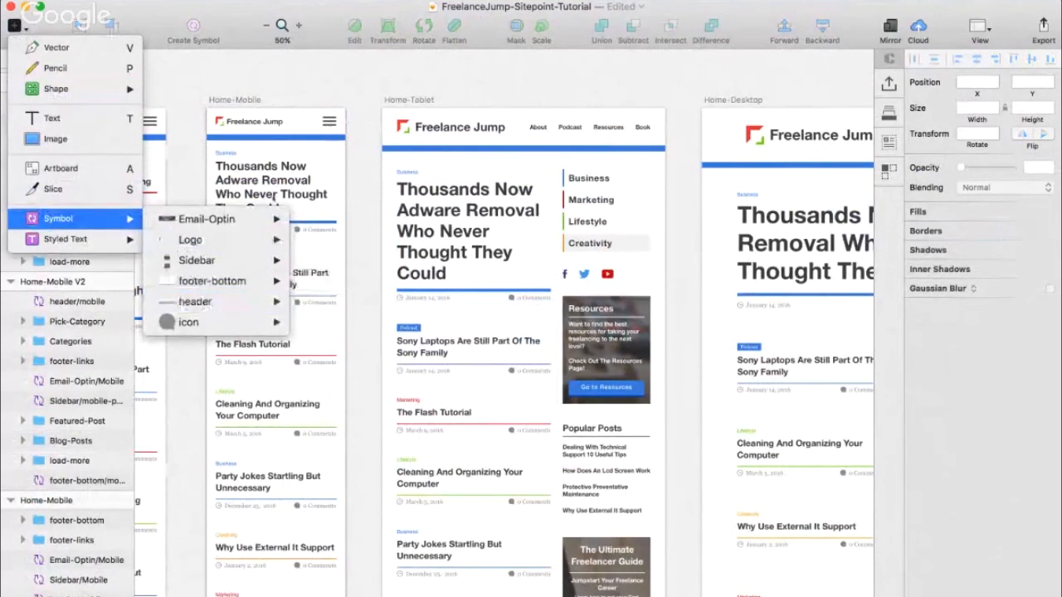
pyautogui.moveTo(240, 301)
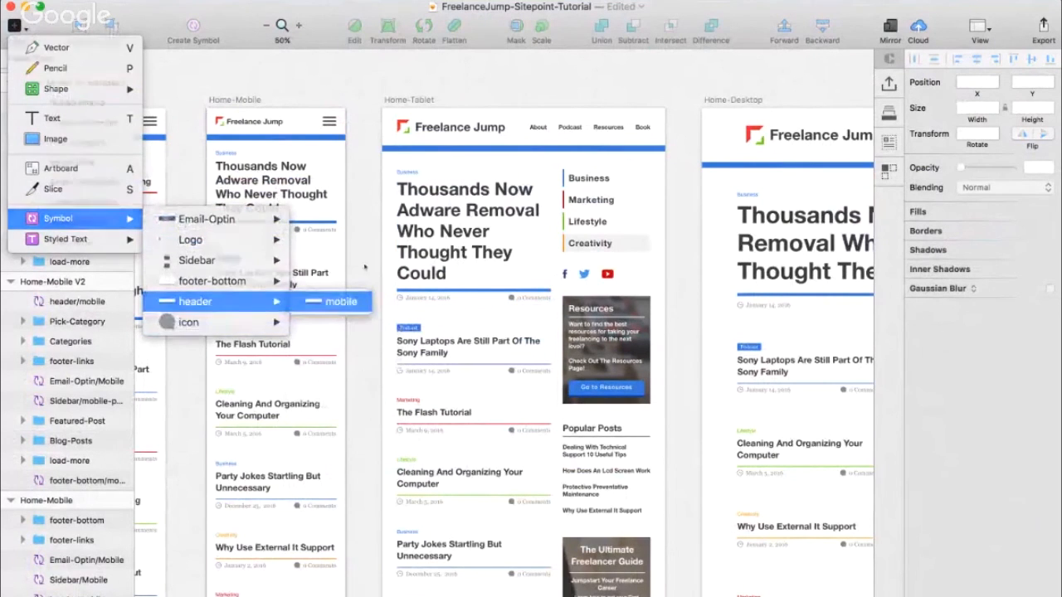
pyautogui.click(336, 301)
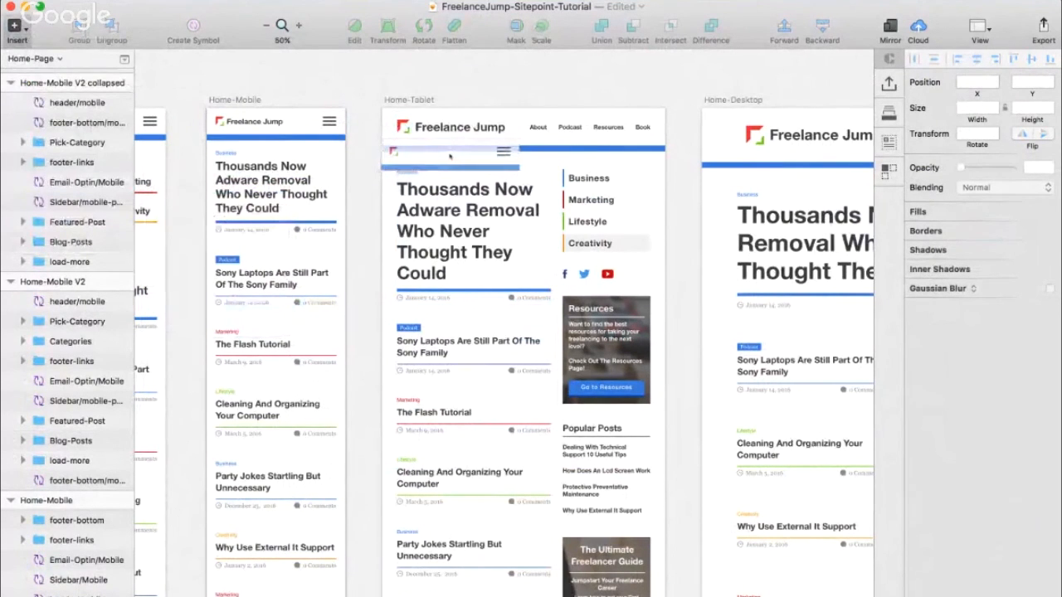
pyautogui.click(449, 155)
pyautogui.moveTo(519, 164); pyautogui.dragTo(664, 151)
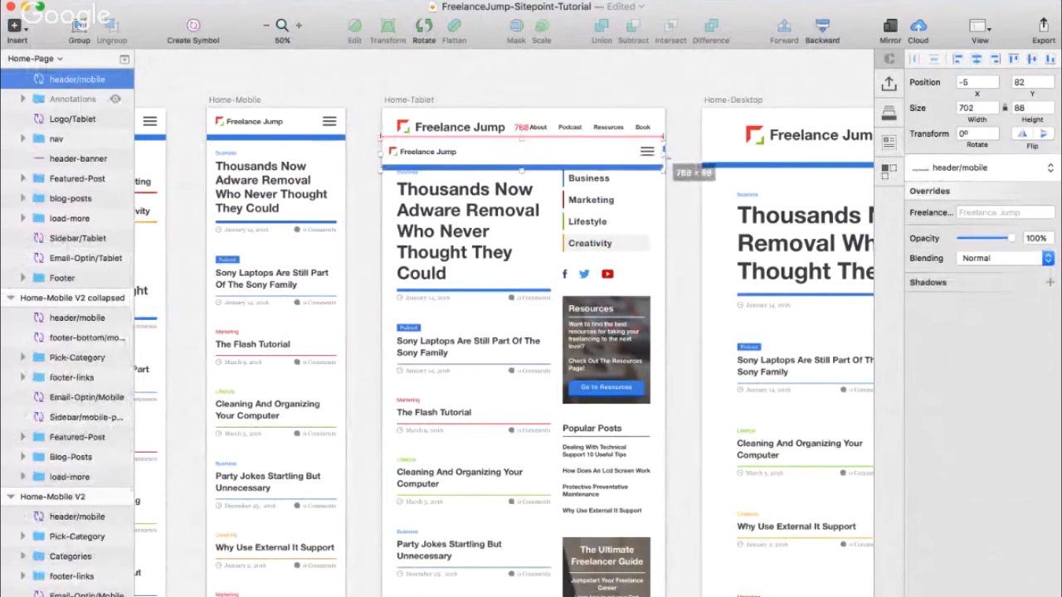
pyautogui.press('super+z')
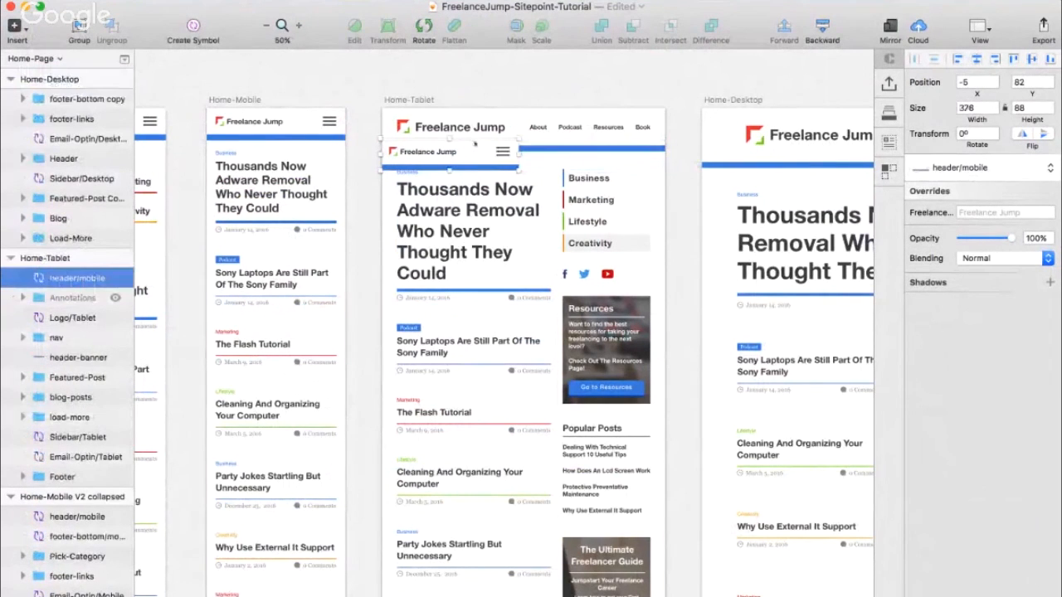
pyautogui.press('super+z')
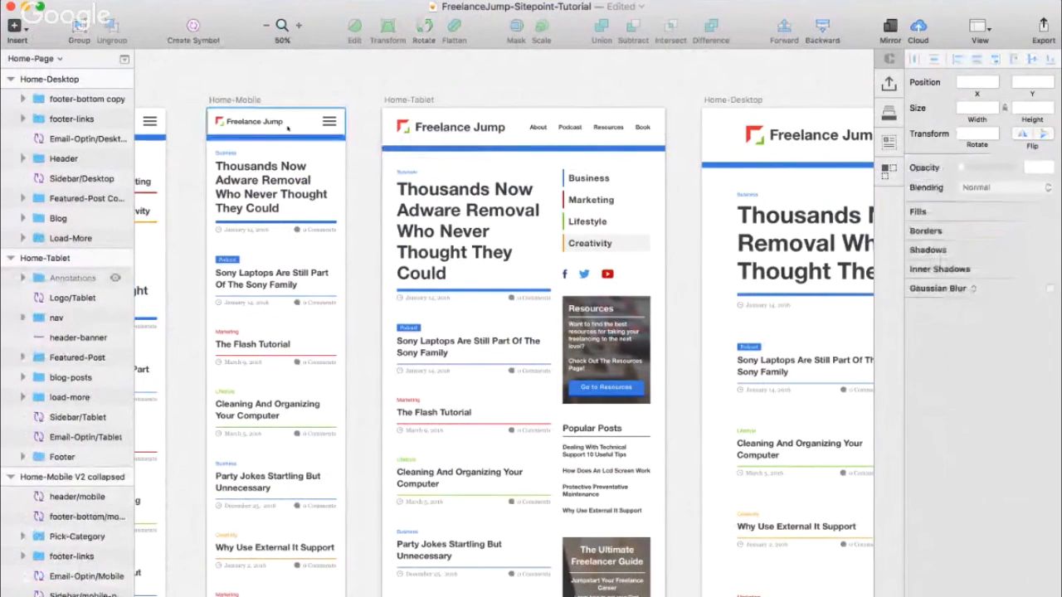
# - Open the header/mobile symbol master, check the resizing option of its hamburger icon, and return to the instance on Home-Mobile
pyautogui.doubleClick(288, 127)
pyautogui.click(328, 122)
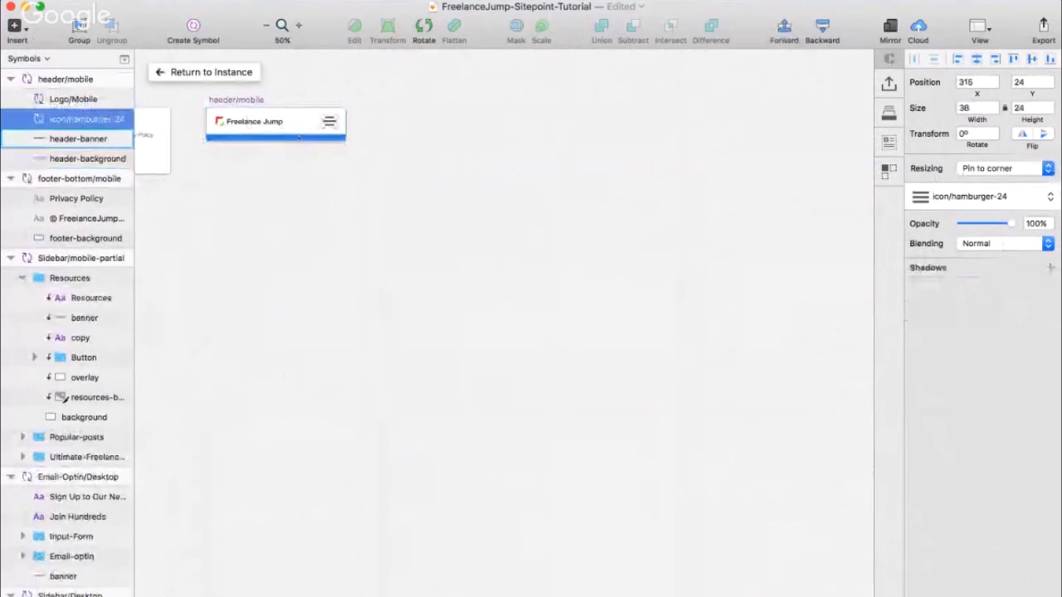
pyautogui.click(215, 73)
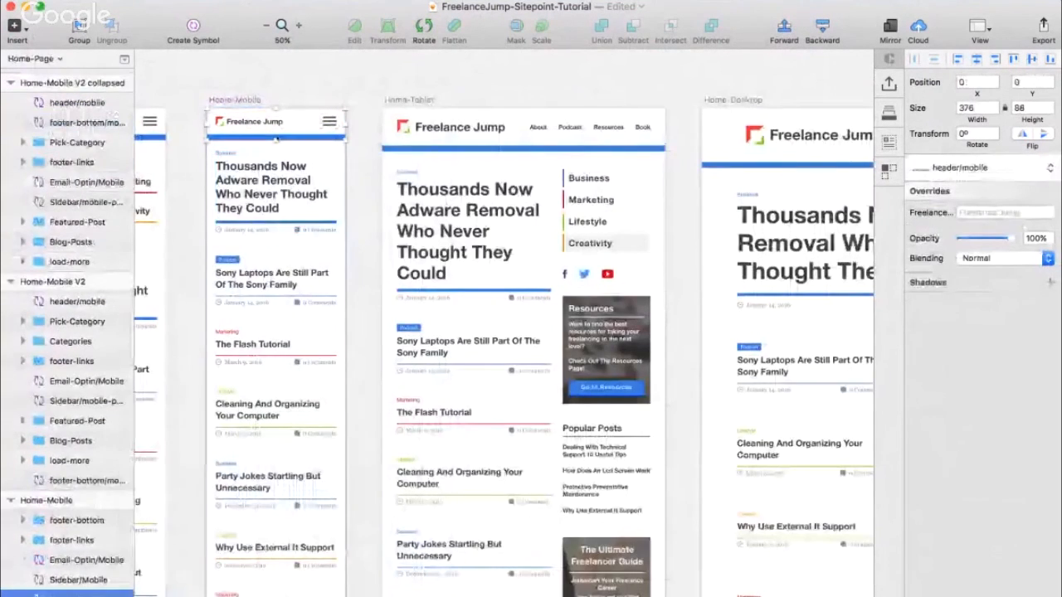
pyautogui.moveTo(276, 141)
pyautogui.mouseDown()
pyautogui.moveTo(276, 161)
pyautogui.moveTo(288, 150)
pyautogui.mouseUp()
pyautogui.moveTo(345, 130)
pyautogui.mouseDown()
pyautogui.moveTo(298, 131)
pyautogui.moveTo(349, 139)
pyautogui.mouseUp()
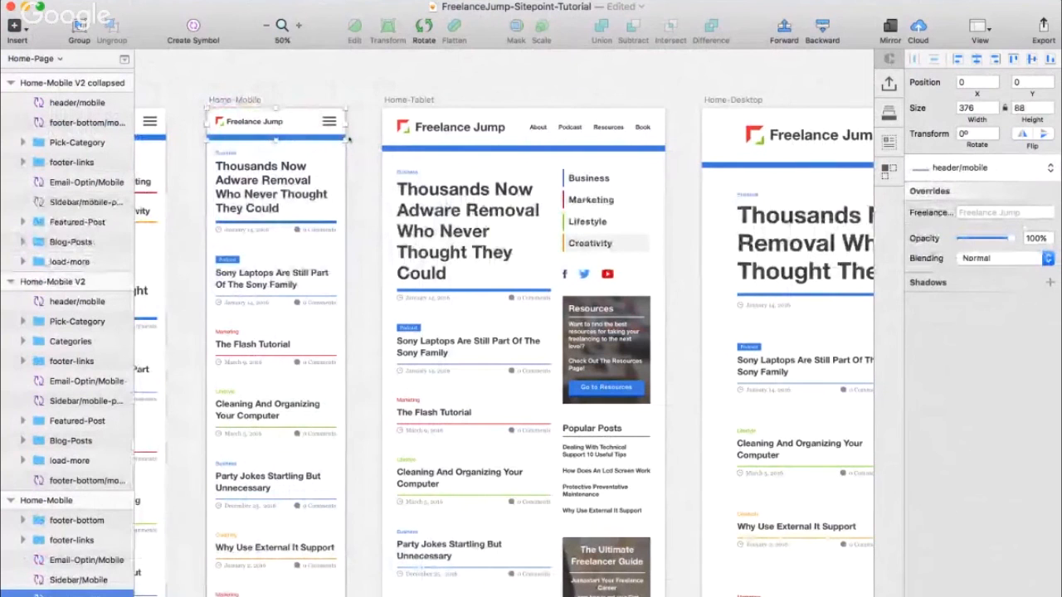
# - Examine the navigation group in the Home-Tablet header against the hamburger header on the Home-Mobile artboard
pyautogui.scroll(-3, 494, 233)
pyautogui.hscroll(-2, 494, 234)
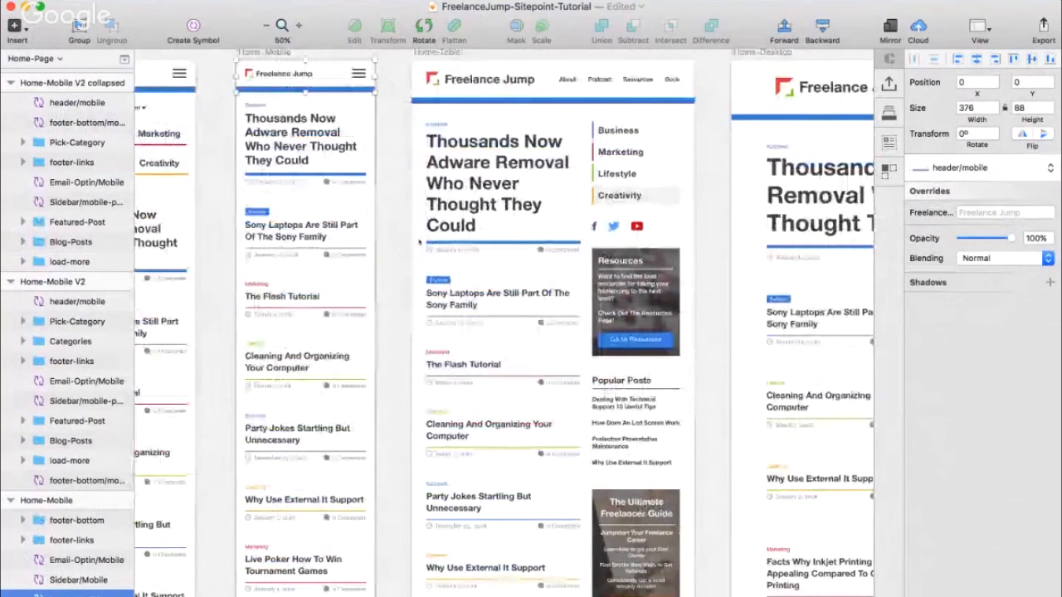
pyautogui.scroll(2, 418, 240)
pyautogui.hscroll(5, 418, 240)
pyautogui.scroll(1, 422, 241)
pyautogui.hscroll(2, 421, 240)
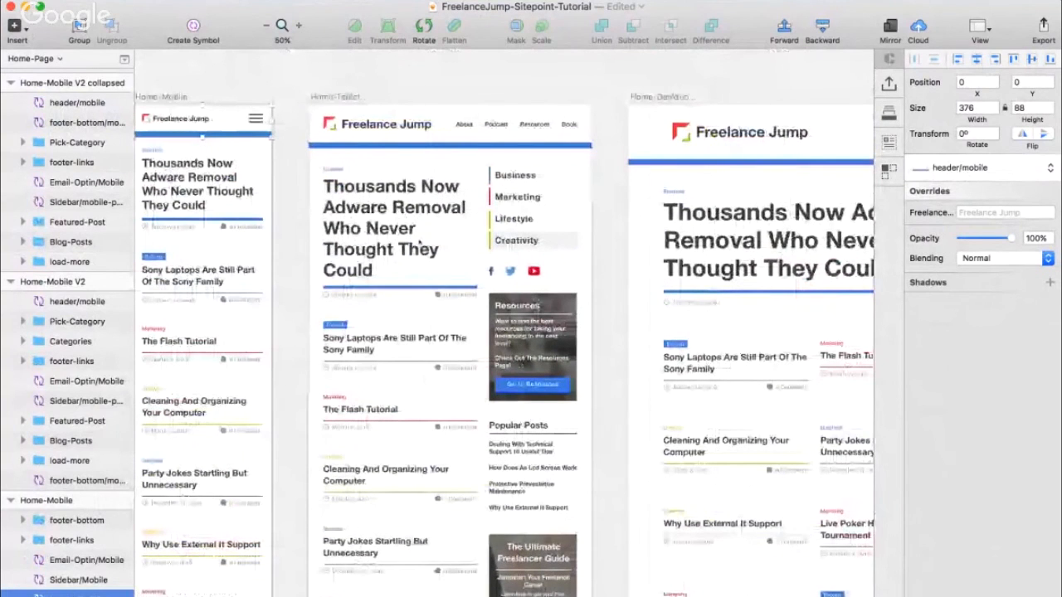
pyautogui.scroll(2, 543, 191)
pyautogui.hscroll(1, 543, 191)
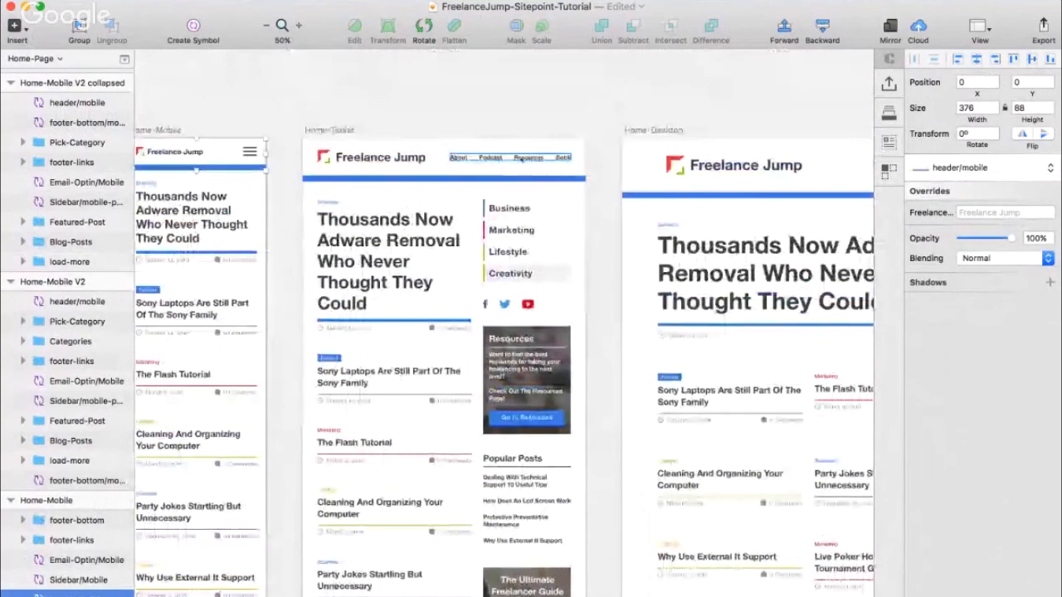
pyautogui.click(531, 150)
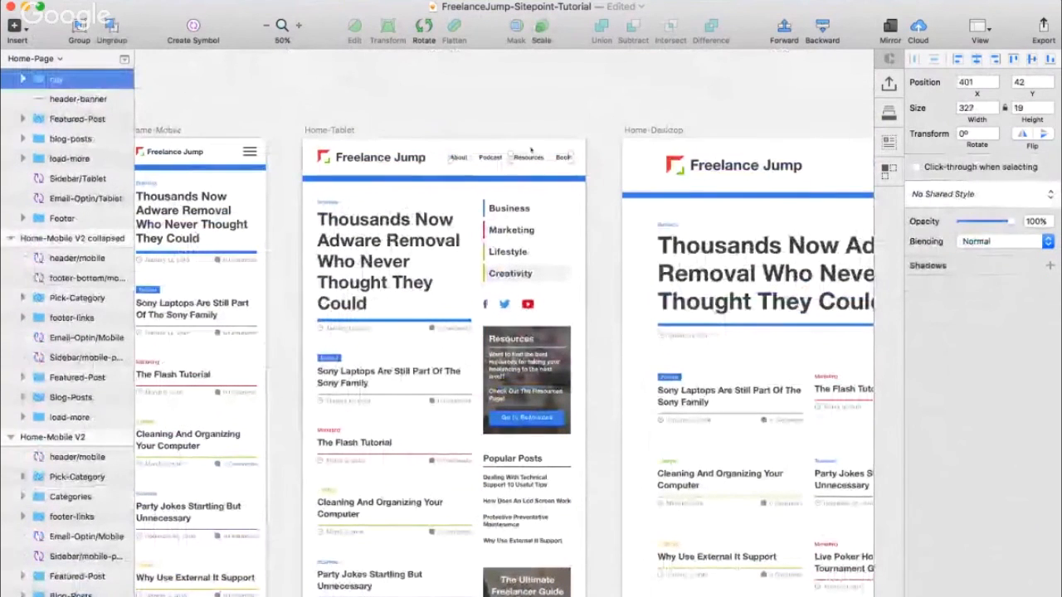
pyautogui.hscroll(2, 530, 150)
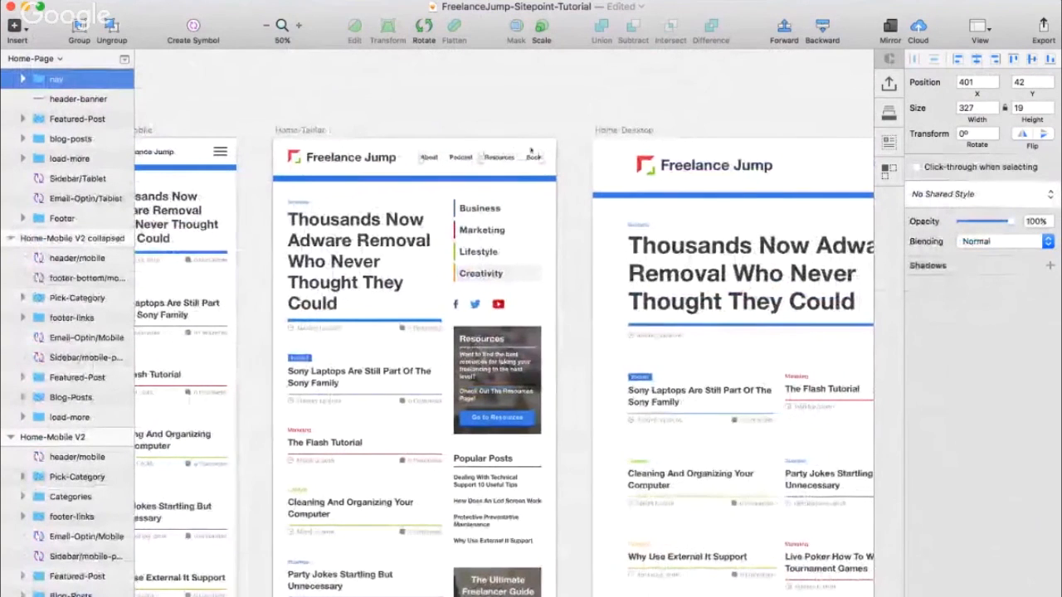
pyautogui.hscroll(-4, 531, 150)
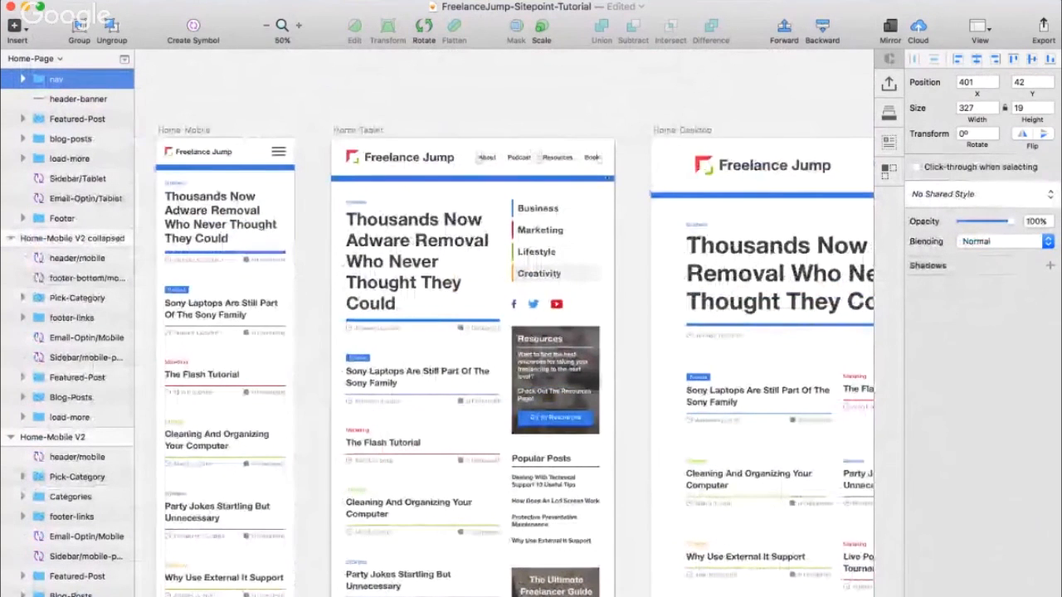
# - Look over the header, featured post and sidebar of the Home-Desktop artboard and compare them with the Home-Tablet layout
pyautogui.hscroll(5, 531, 150)
pyautogui.scroll(-1, 531, 150)
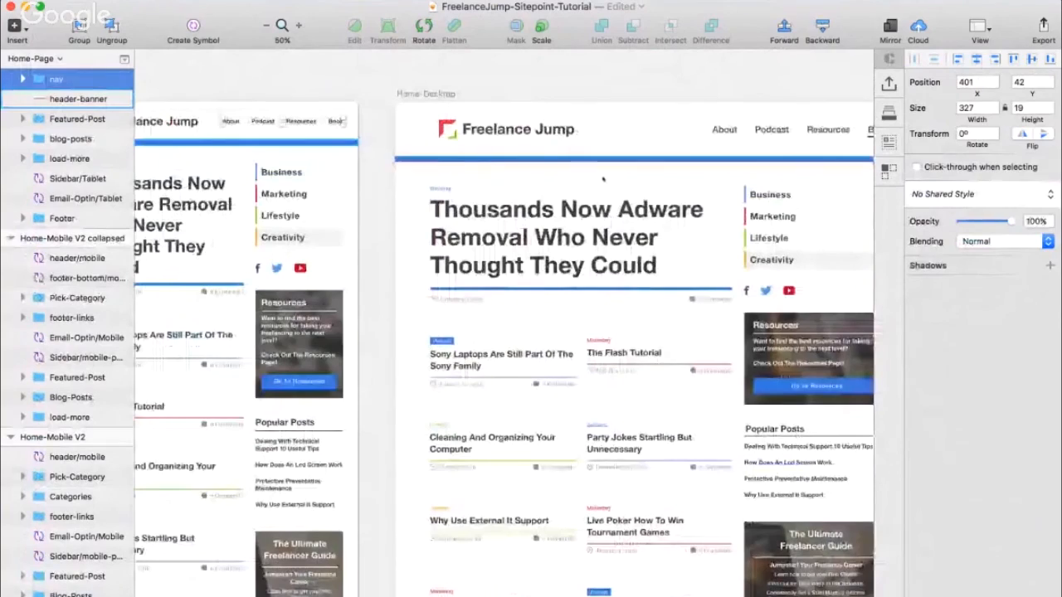
pyautogui.click(603, 177)
pyautogui.scroll(-2, 603, 177)
pyautogui.hscroll(-1, 603, 178)
pyautogui.hscroll(-1, 603, 178)
pyautogui.scroll(-1, 603, 178)
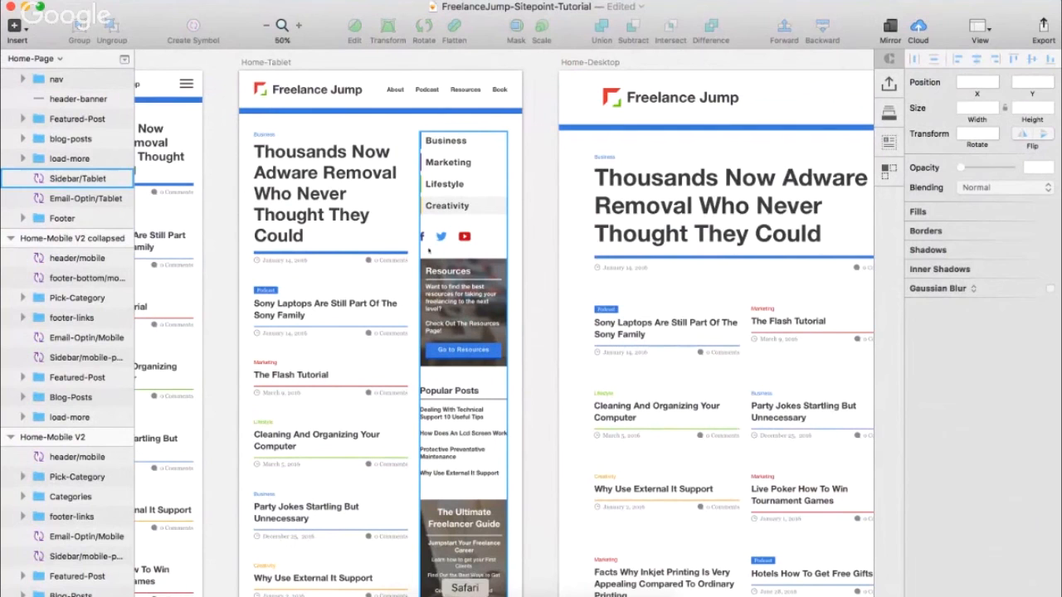
# - Show the grid on the Home-Mobile artboard and nudge its featured post group up to Y position 112 to align with the grid
pyautogui.click(338, 196)
pyautogui.hscroll(-1, 338, 195)
pyautogui.hscroll(-5, 338, 195)
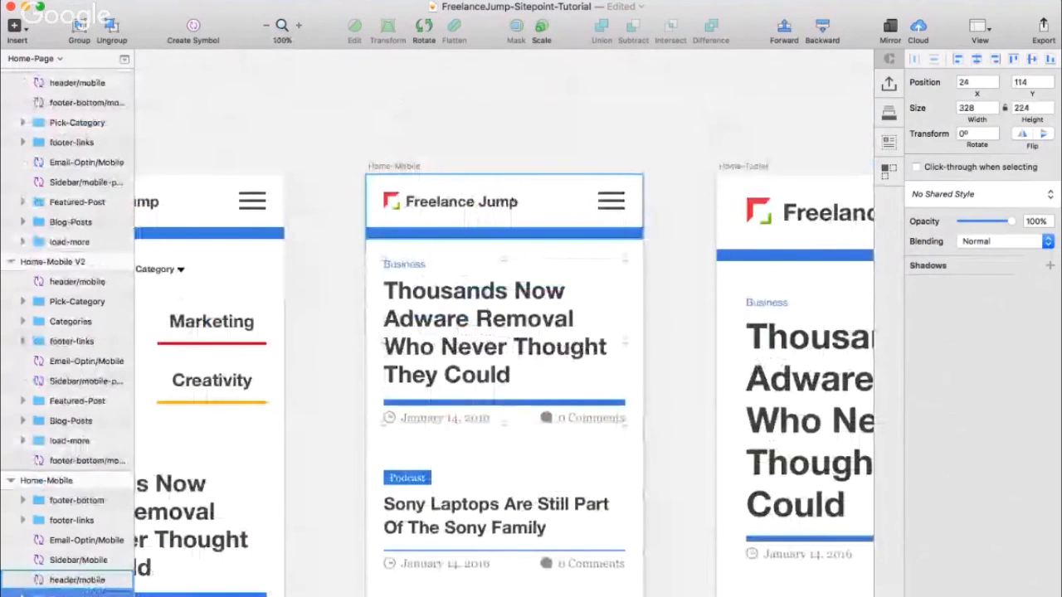
pyautogui.hotkey('ctrl', 'g')
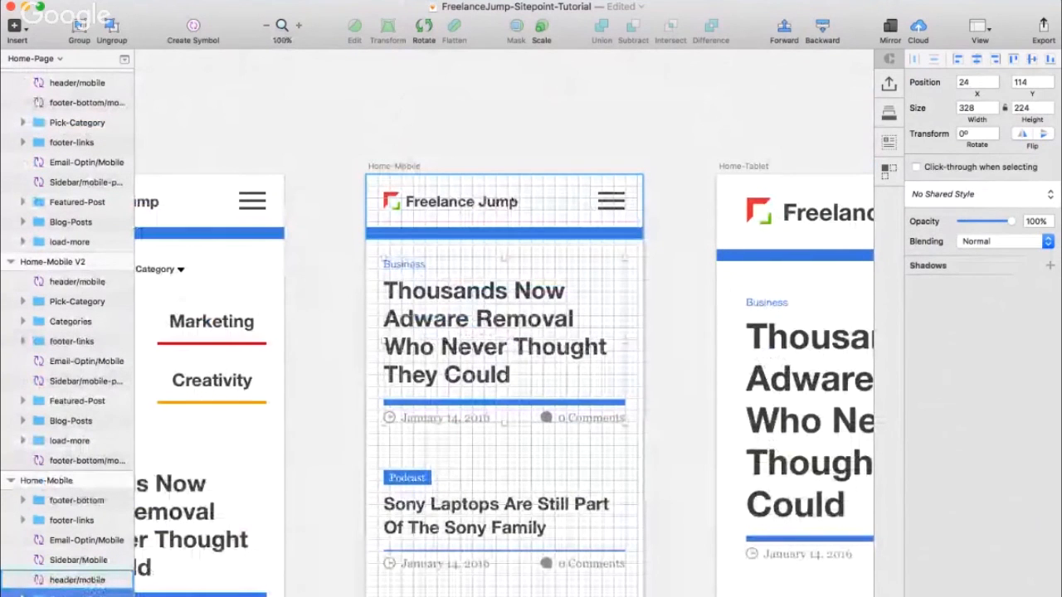
pyautogui.press('super+plus')
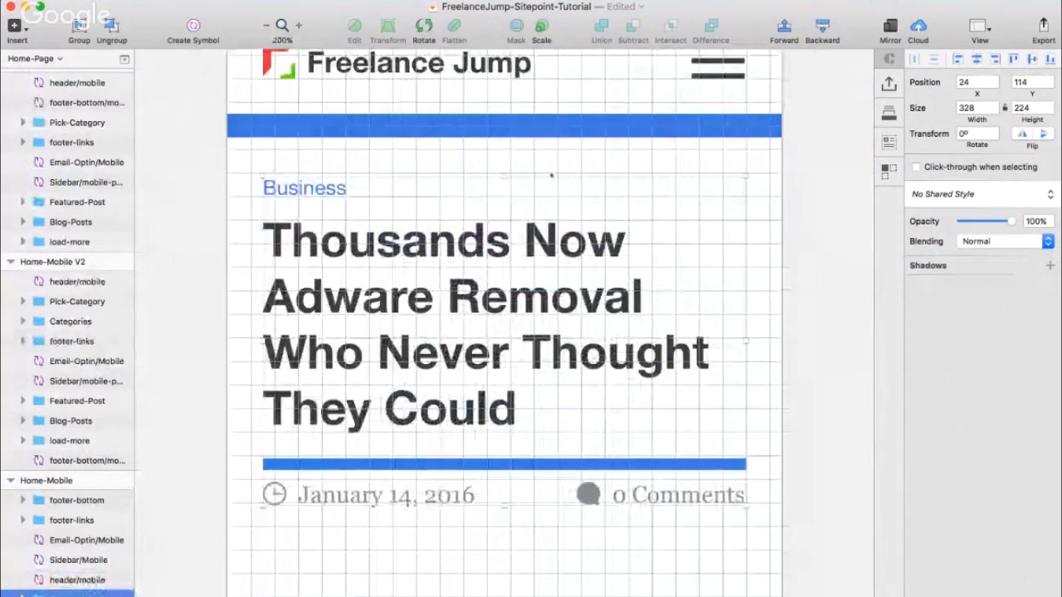
pyautogui.press('Up')
pyautogui.press('Up')
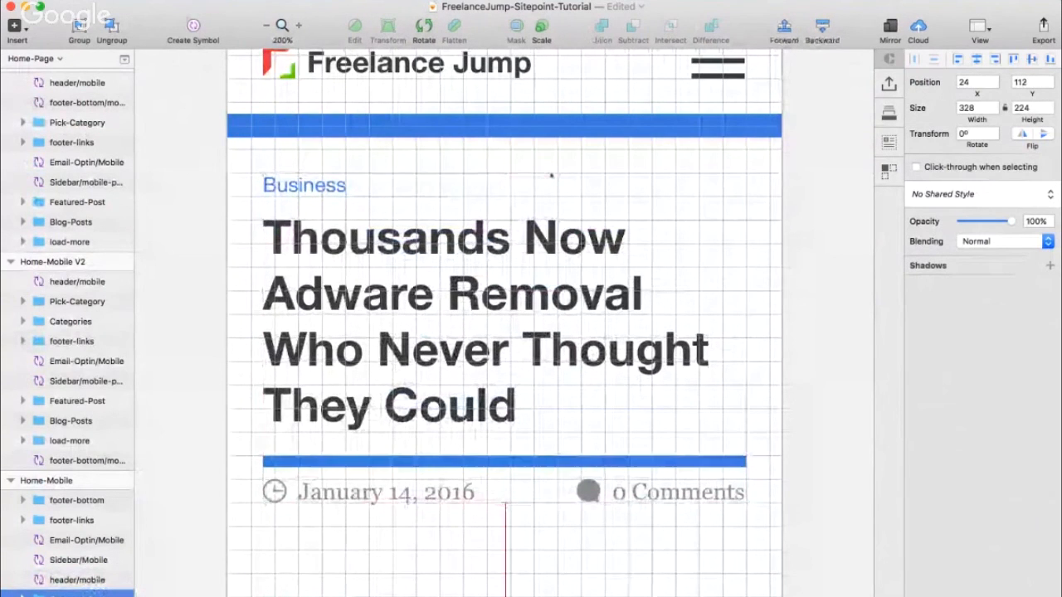
pyautogui.press('Up')
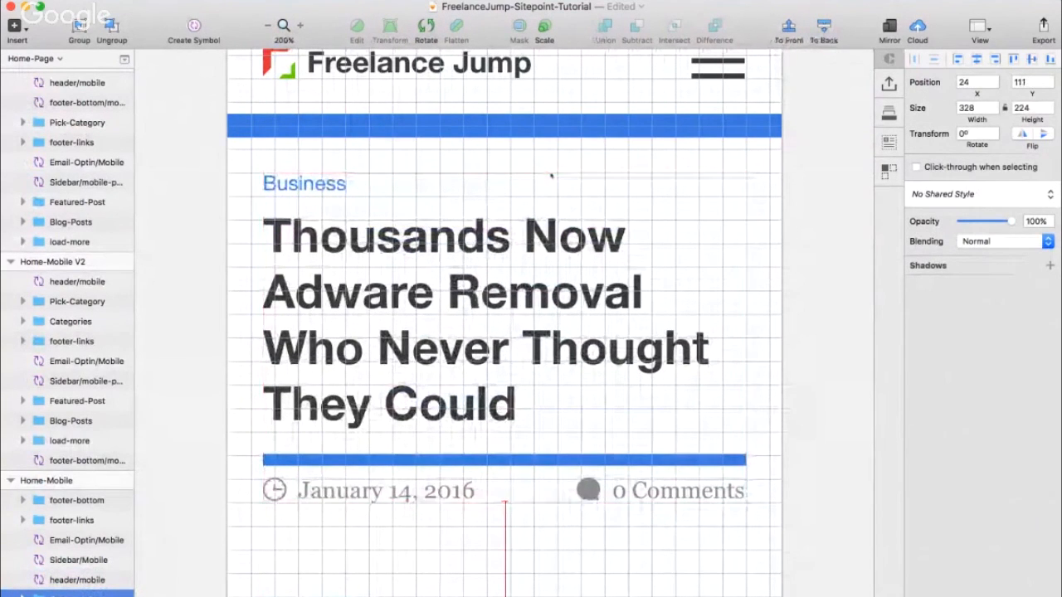
pyautogui.press('Down')
pyautogui.press('alt')
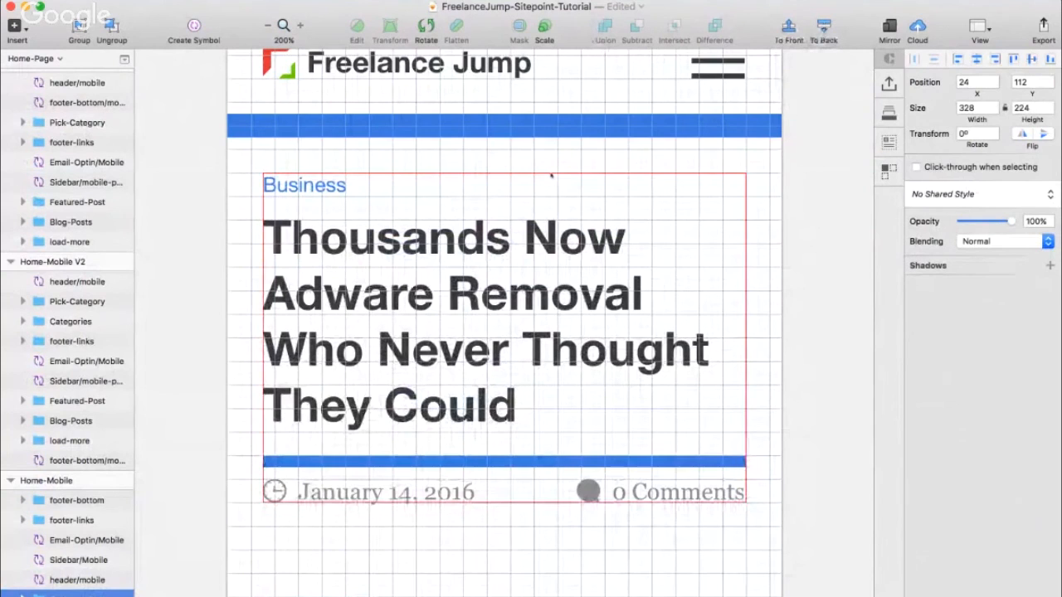
# - Check the grid block size and thick line interval in the Home-Mobile artboard's grid settings, keeping the existing values
pyautogui.scroll(1, 551, 176)
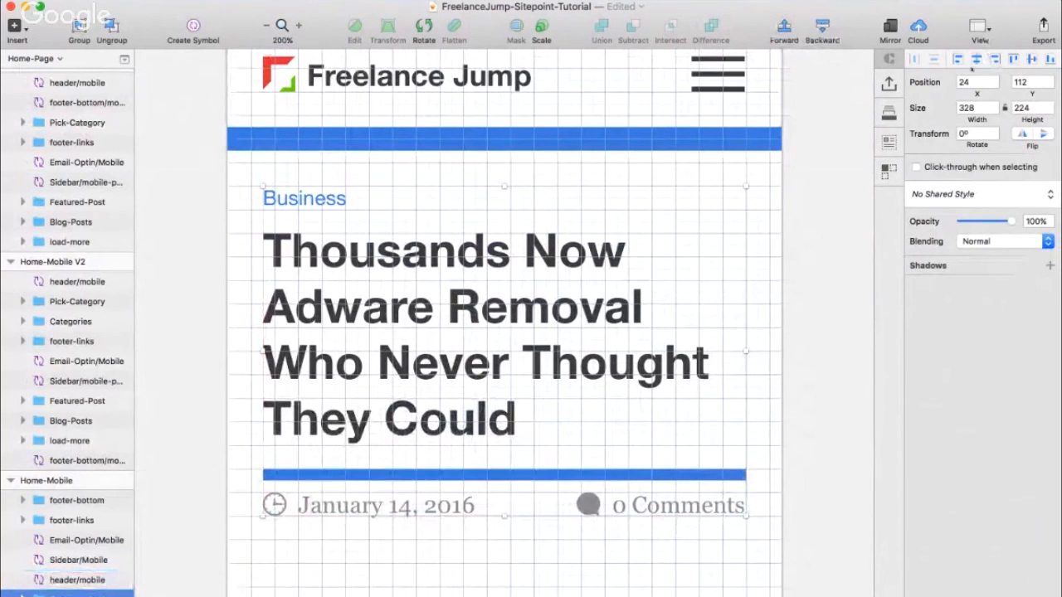
pyautogui.click(979, 29)
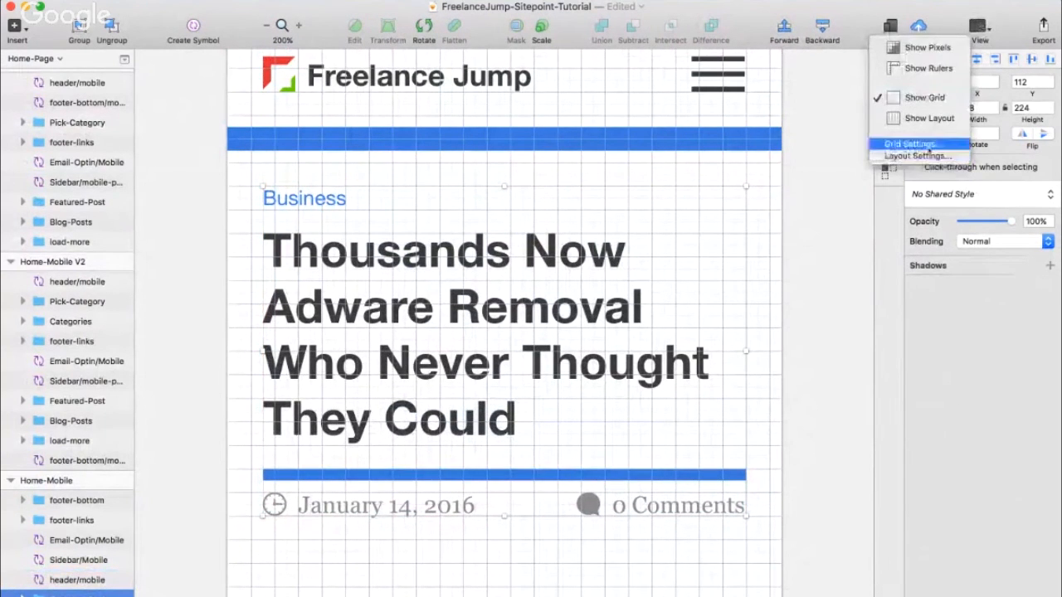
pyautogui.click(908, 140)
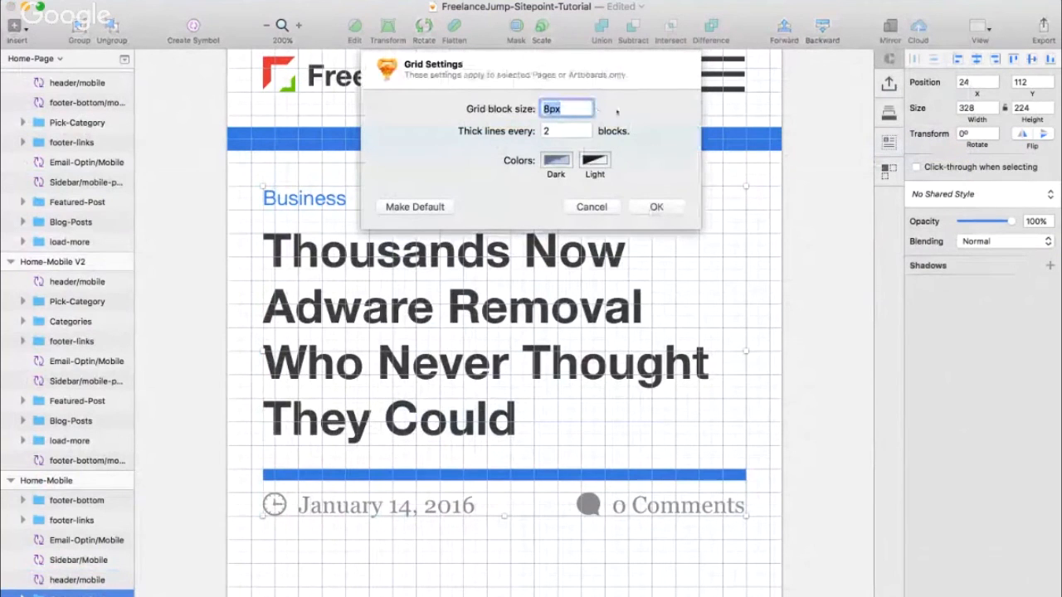
pyautogui.click(673, 211)
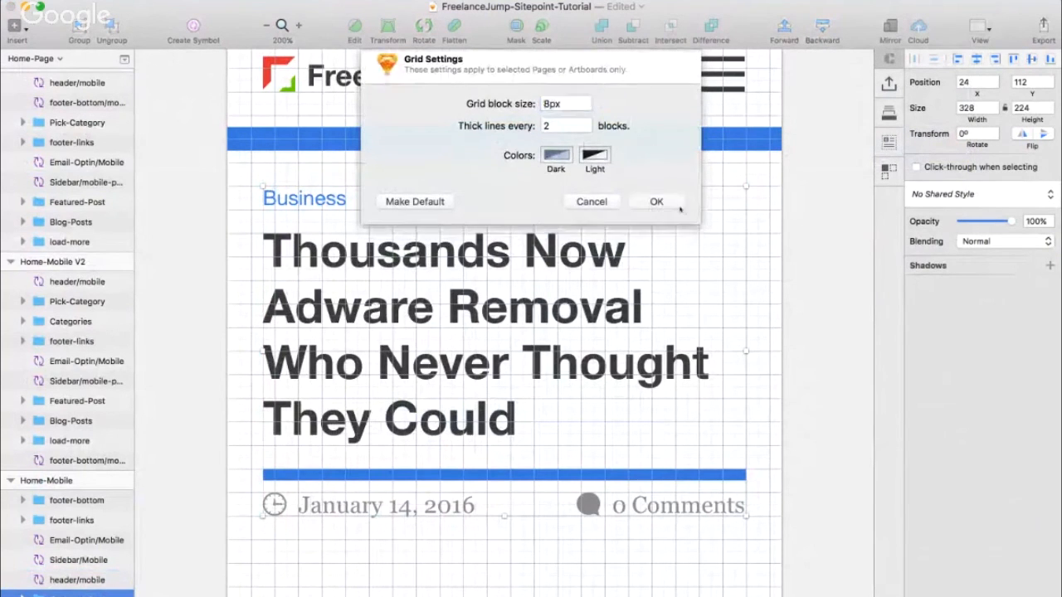
# - Check the spacing between the featured post and the header, return to 100% zoom, and hide the grid on Home-Mobile
pyautogui.keyDown('alt'); pyautogui.click(316, 148); pyautogui.keyUp('alt')
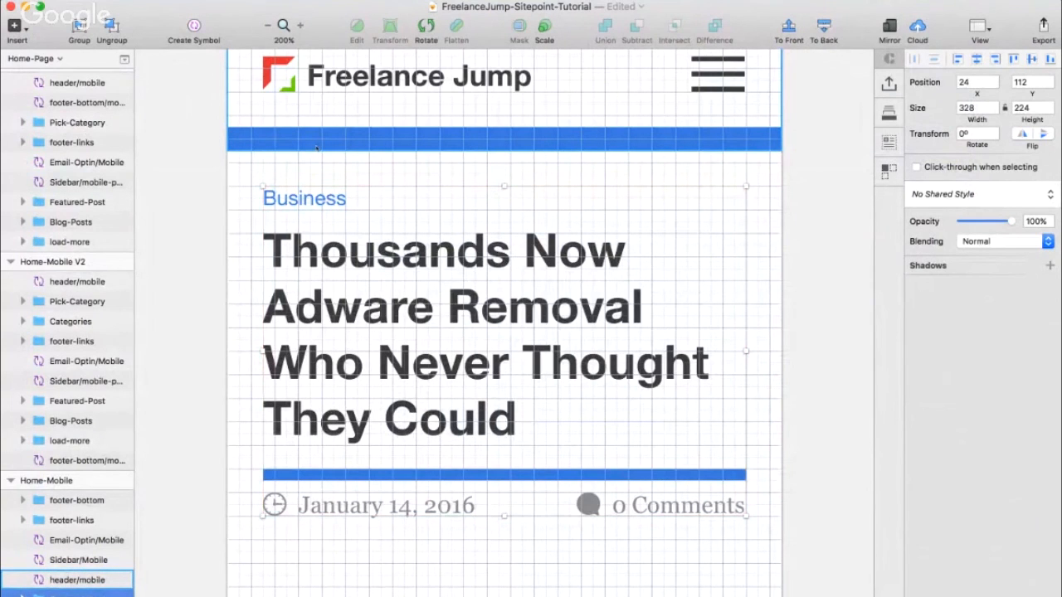
pyautogui.press('super+0')
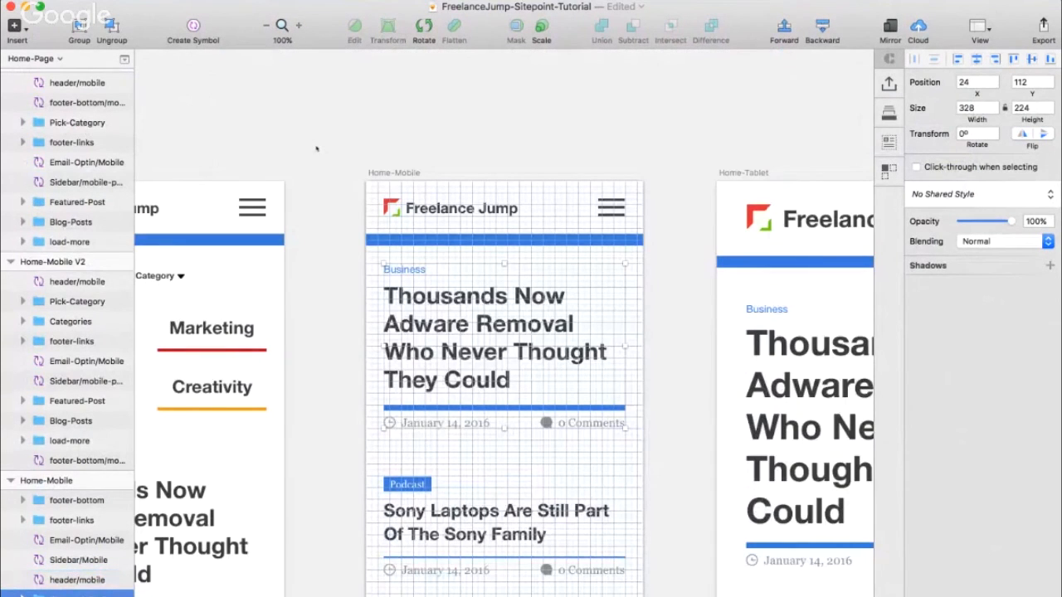
pyautogui.hotkey('ctrl', 'g')
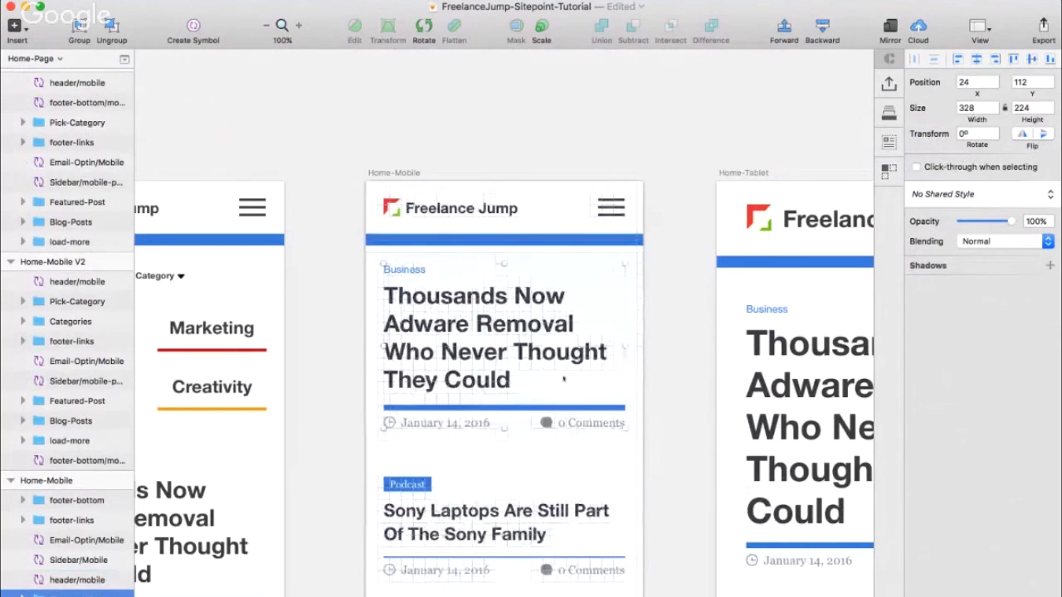
# - Look over the Home-Mobile post list, zoom out to 50%, and select the artboard's group of blog posts
pyautogui.scroll(-3, 626, 338)
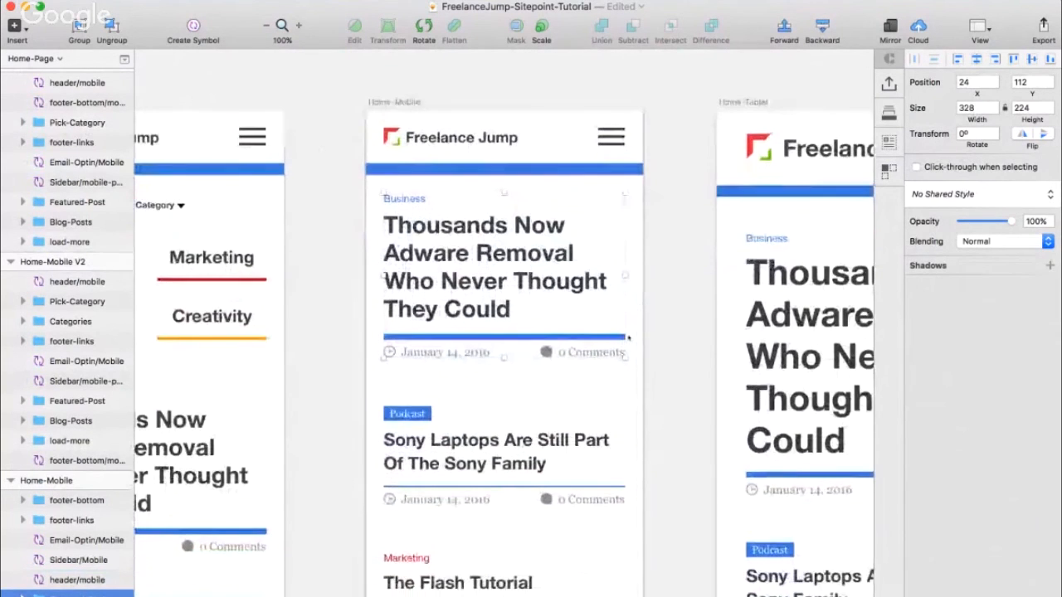
pyautogui.scroll(-5, 628, 338)
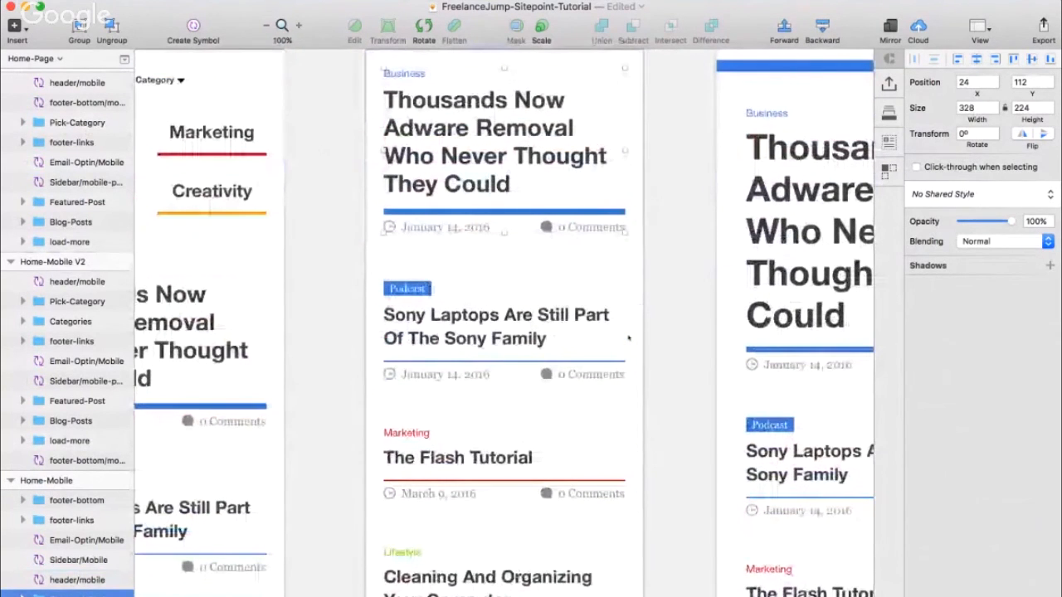
pyautogui.scroll(-4, 628, 337)
pyautogui.press('super+minus')
pyautogui.scroll(-3, 628, 337)
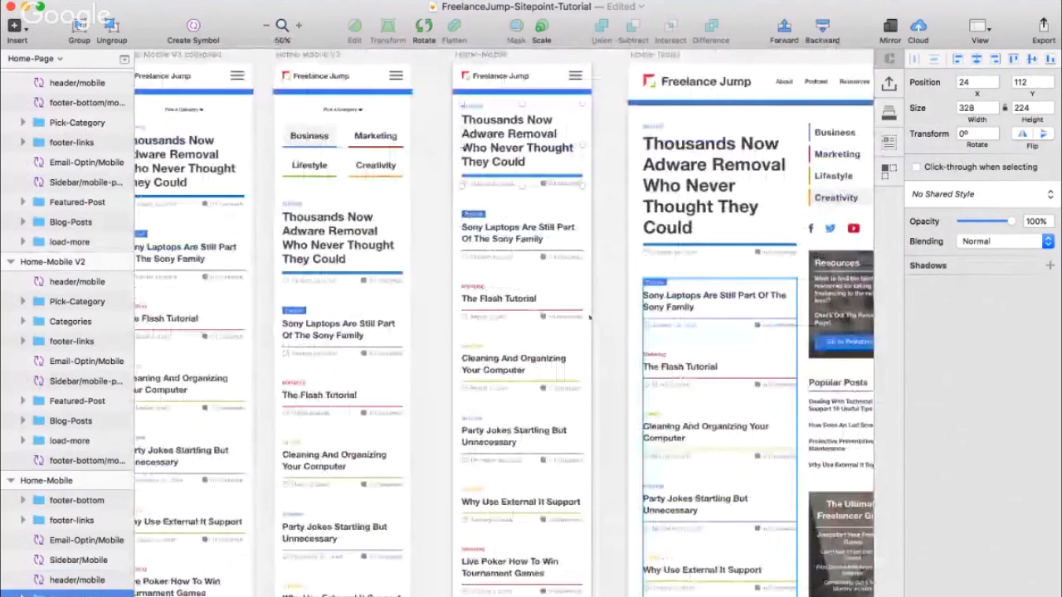
pyautogui.click(542, 218)
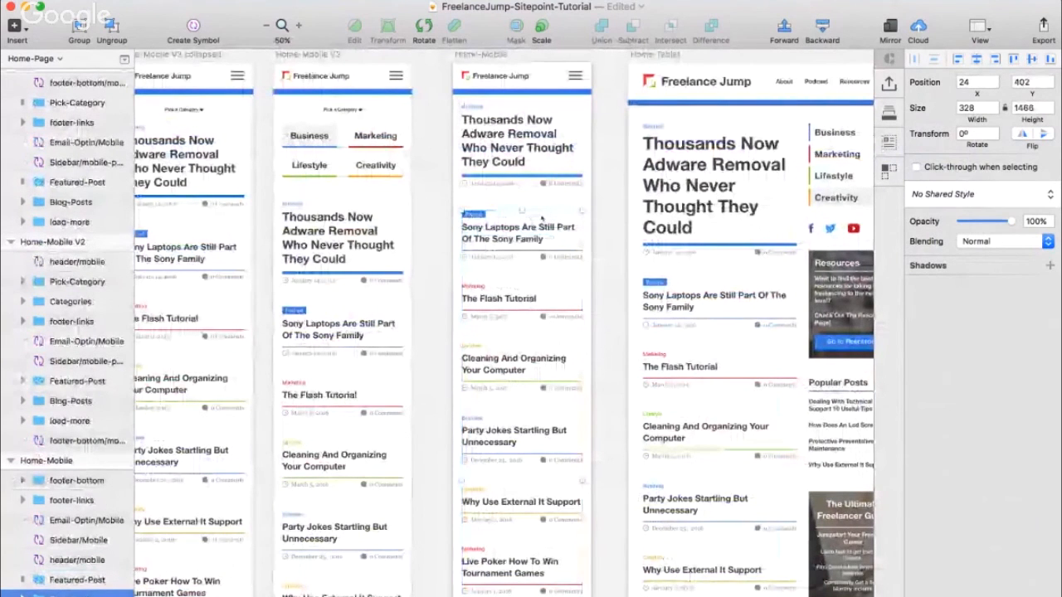
# - Compare the blog post layout on Home-Mobile with the Home-Tablet, Home-Mobile V2 and Home-Mobile V2 collapsed artboards
pyautogui.hscroll(5, 542, 218)
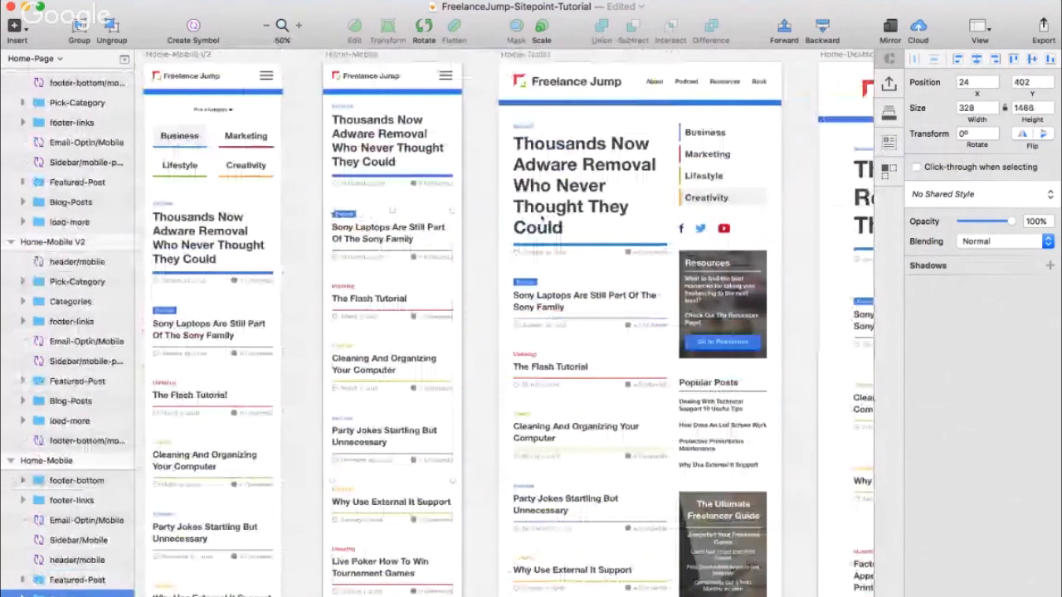
pyautogui.scroll(-3, 542, 218)
pyautogui.hscroll(-1, 541, 218)
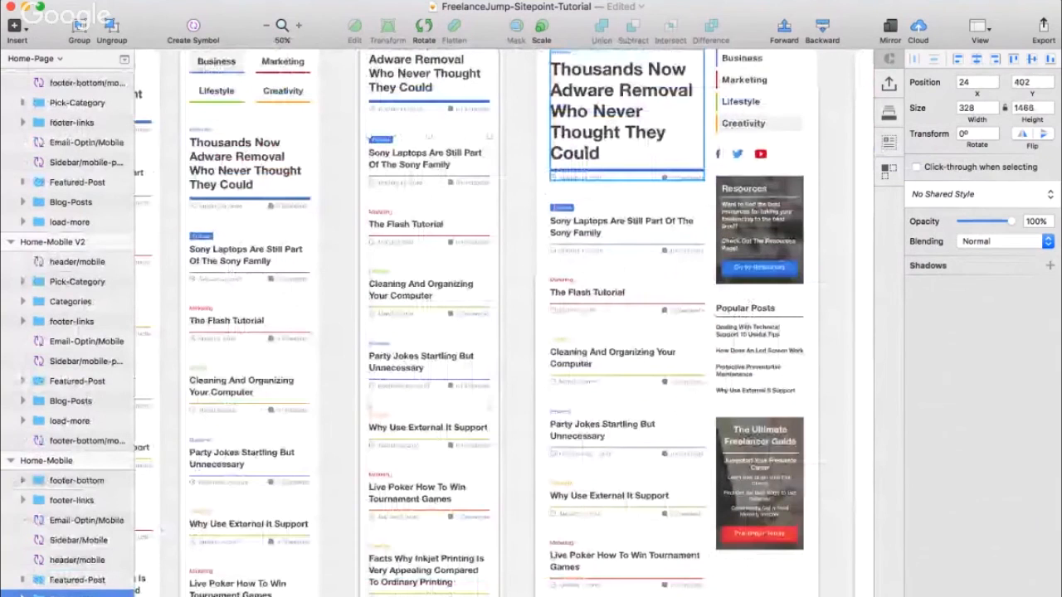
pyautogui.scroll(2, 542, 218)
pyautogui.scroll(2, 583, 238)
pyautogui.hscroll(-2, 583, 238)
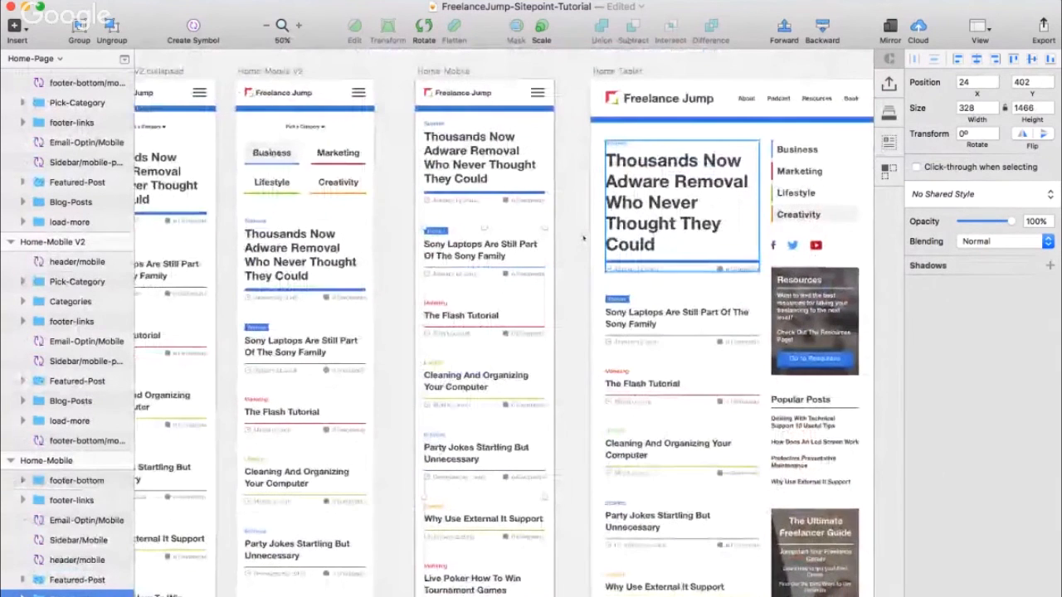
pyautogui.hscroll(-4, 583, 238)
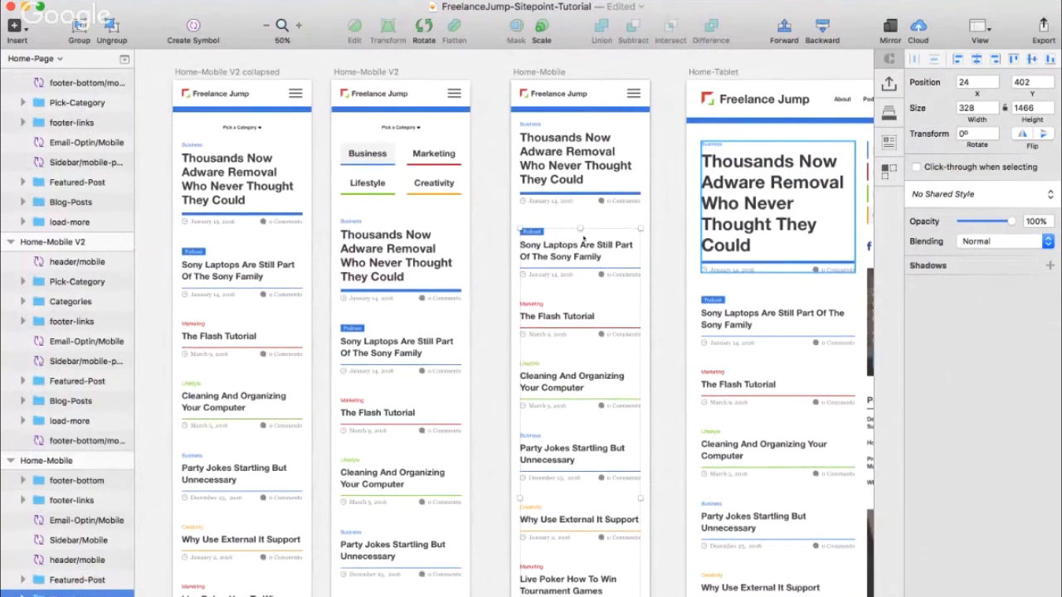
# - Review the blog posts down to the Load More button, measure the Home-Mobile list's side margins, and clear the selection
pyautogui.scroll(-3, 583, 238)
pyautogui.scroll(-10, 583, 238)
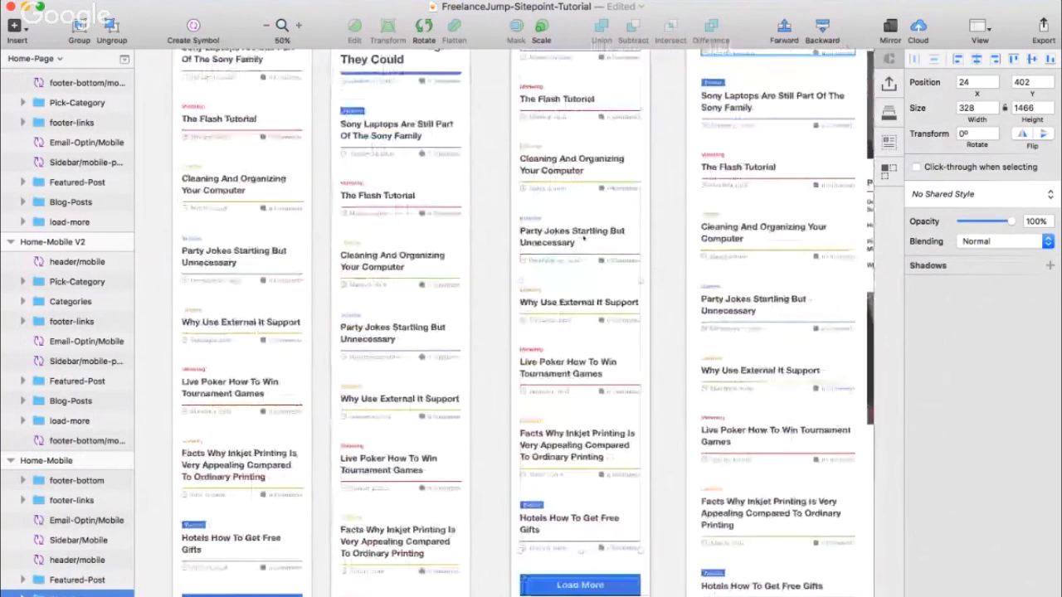
pyautogui.scroll(-3, 583, 238)
pyautogui.click(523, 236)
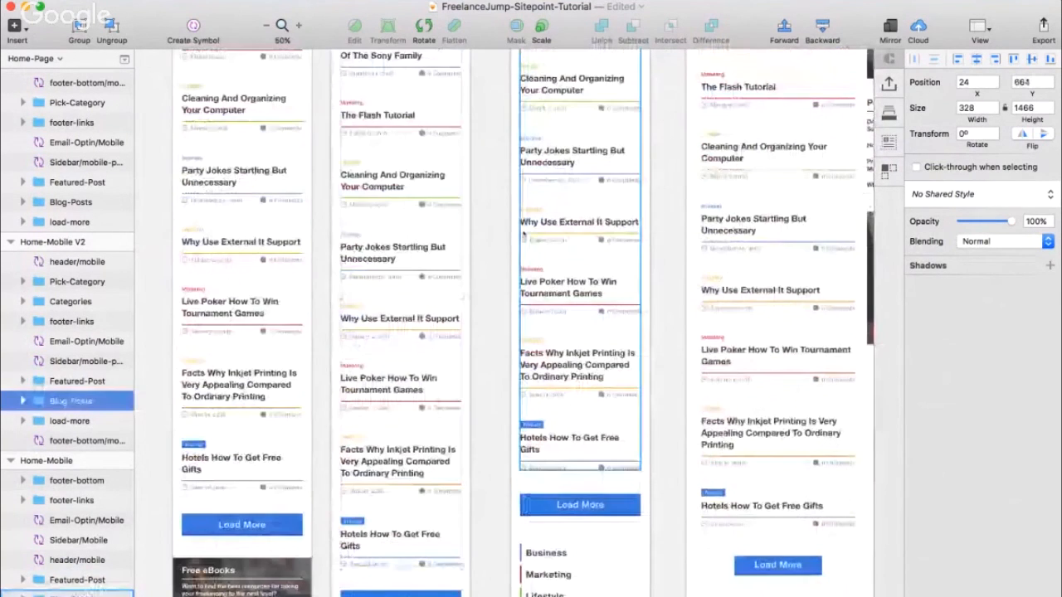
pyautogui.click(515, 236)
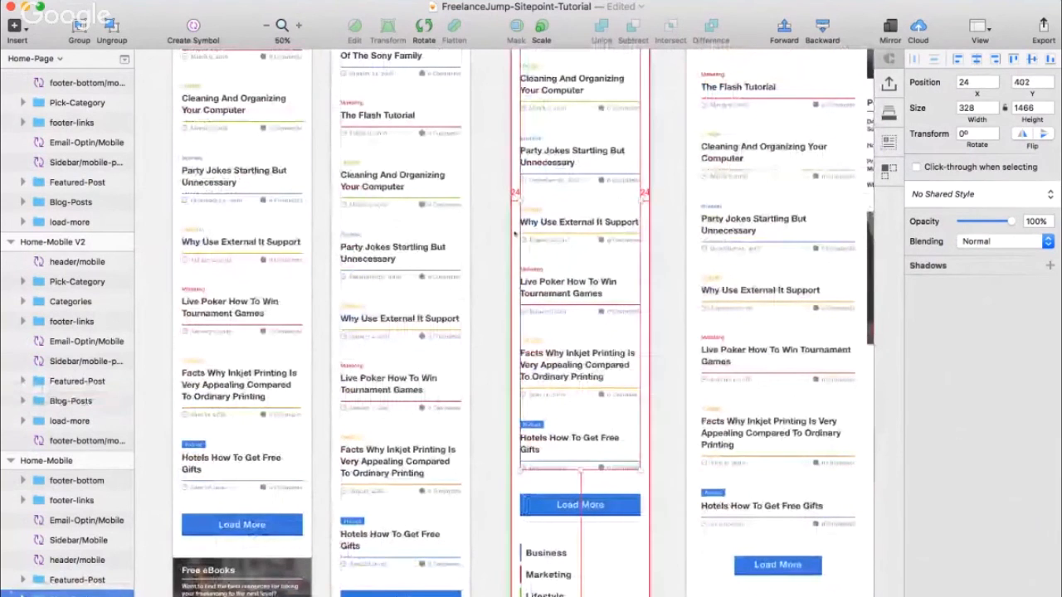
pyautogui.click(514, 234)
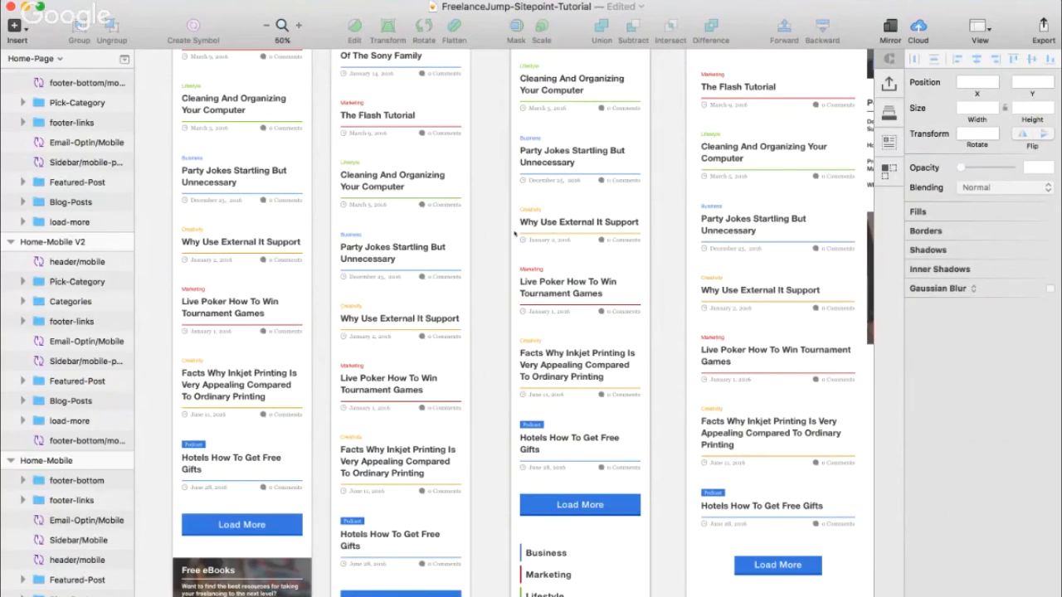
# - Select the "Cleaning And Organizing Your Computer" heading on Home-Mobile V2 and review the available shared text styles
pyautogui.scroll(5, 373, 283)
pyautogui.click(372, 283)
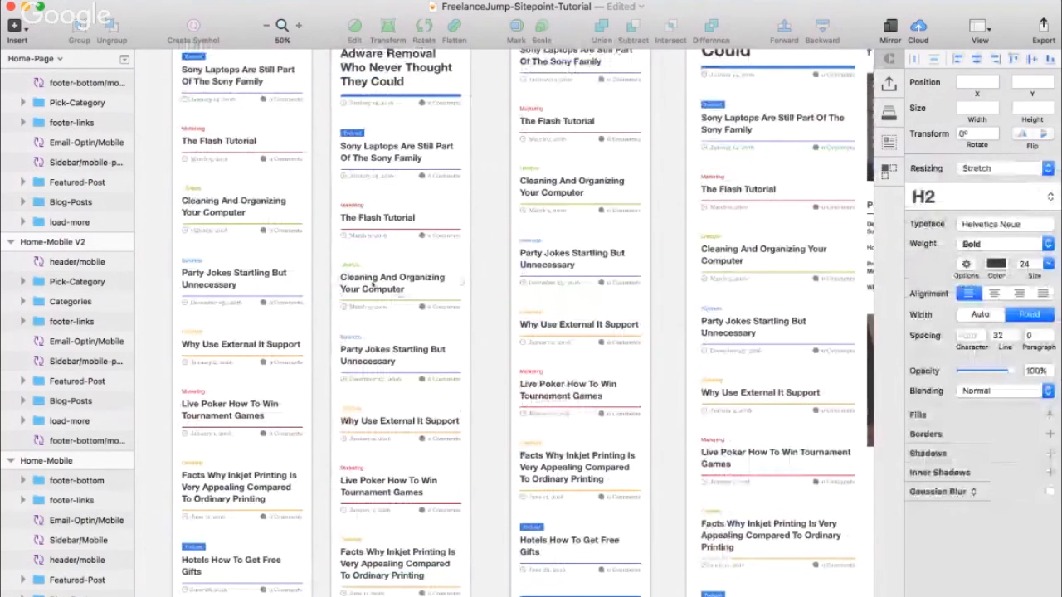
pyautogui.click(977, 197)
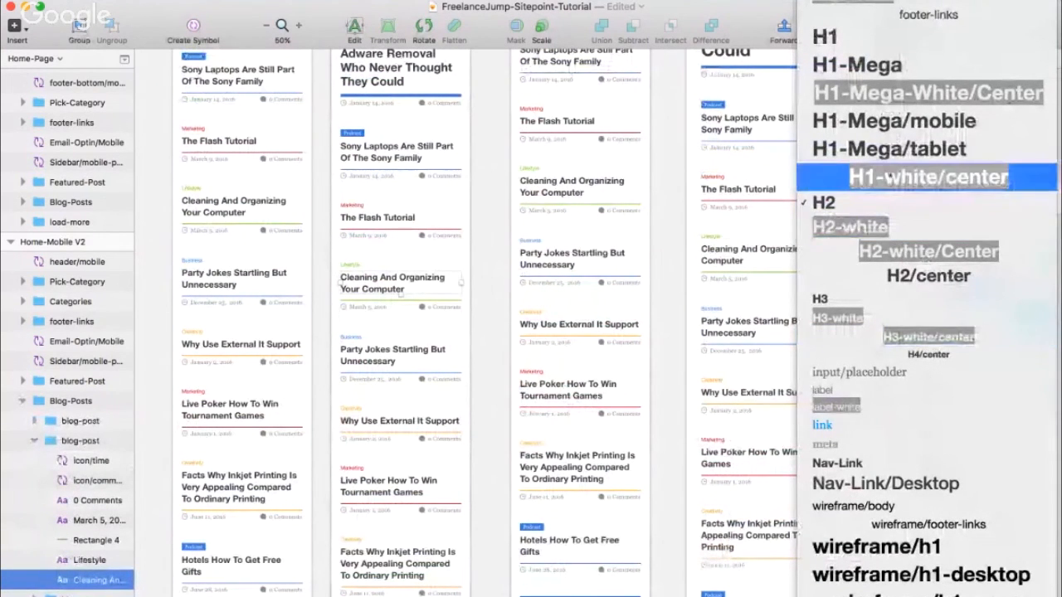
pyautogui.scroll(3, 889, 174)
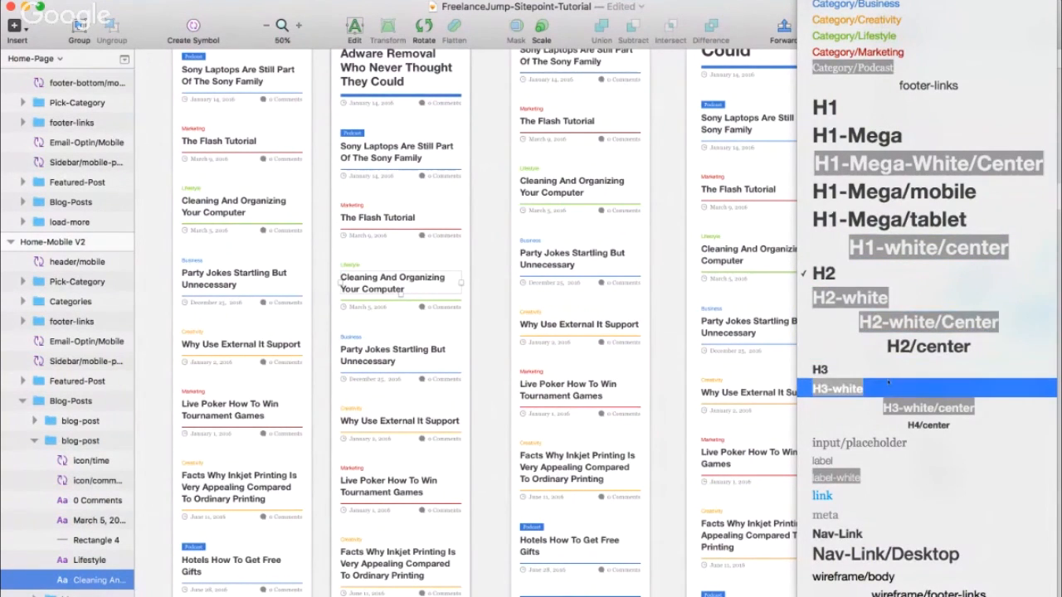
pyautogui.scroll(-5, 929, 373)
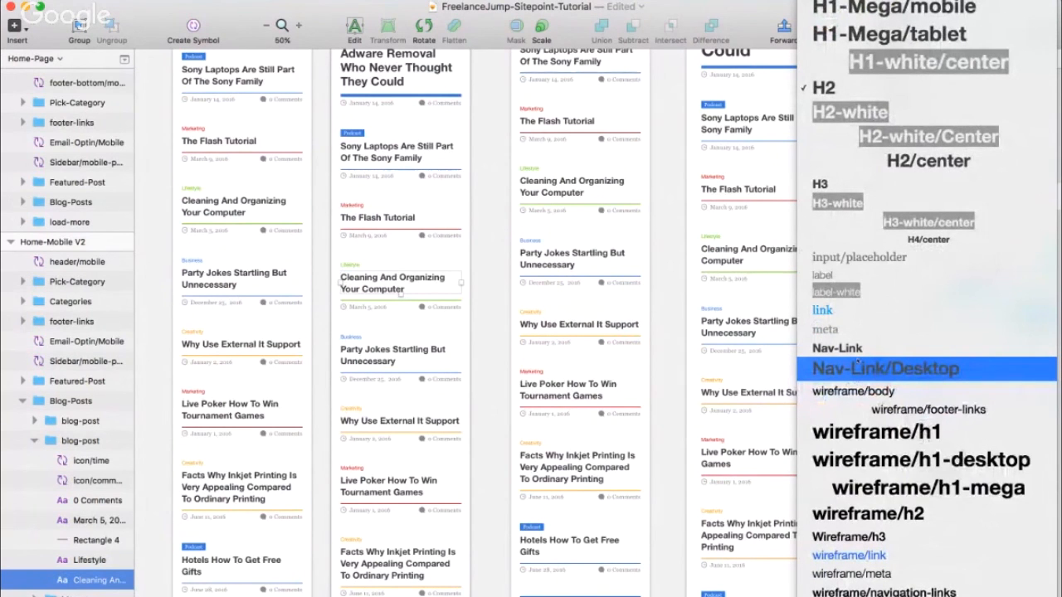
# - Try the wireframe/h1 text style on the "Cleaning And Organizing Your Computer" heading, undo it, and deselect the heading
pyautogui.click(863, 432)
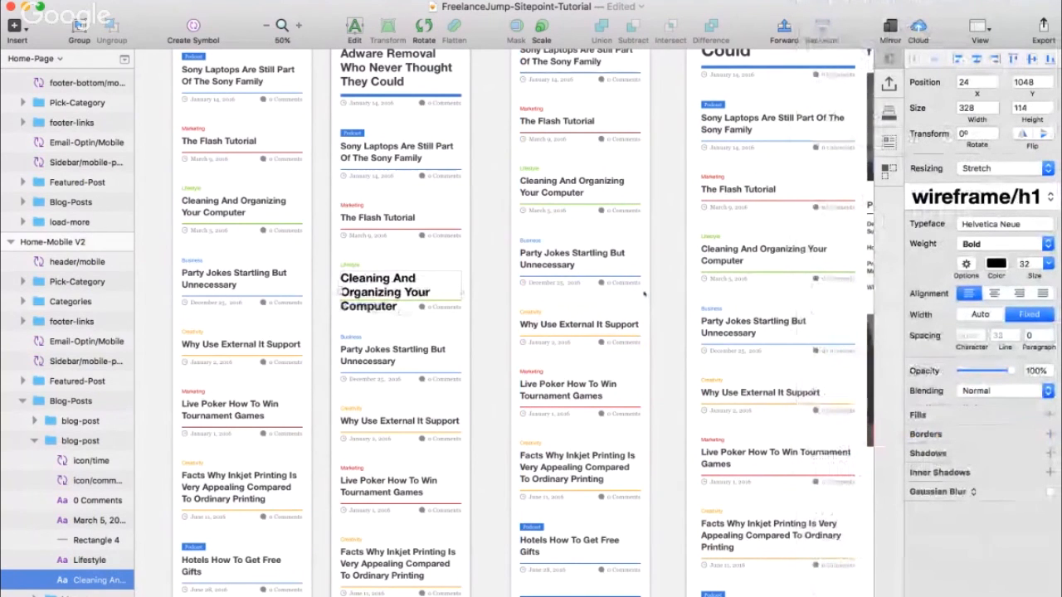
pyautogui.press('super+z')
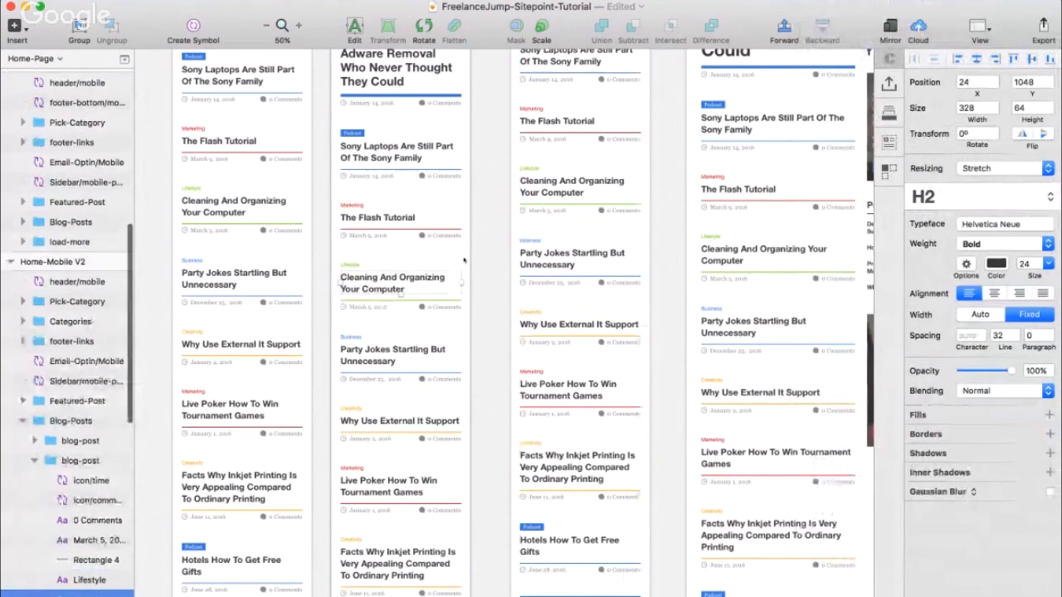
pyautogui.click(463, 260)
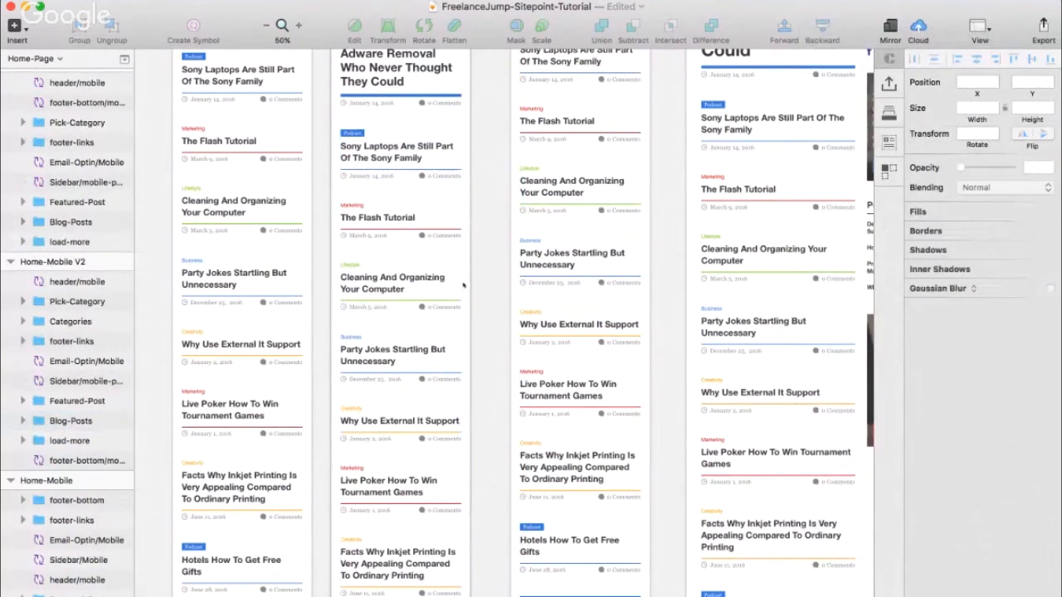